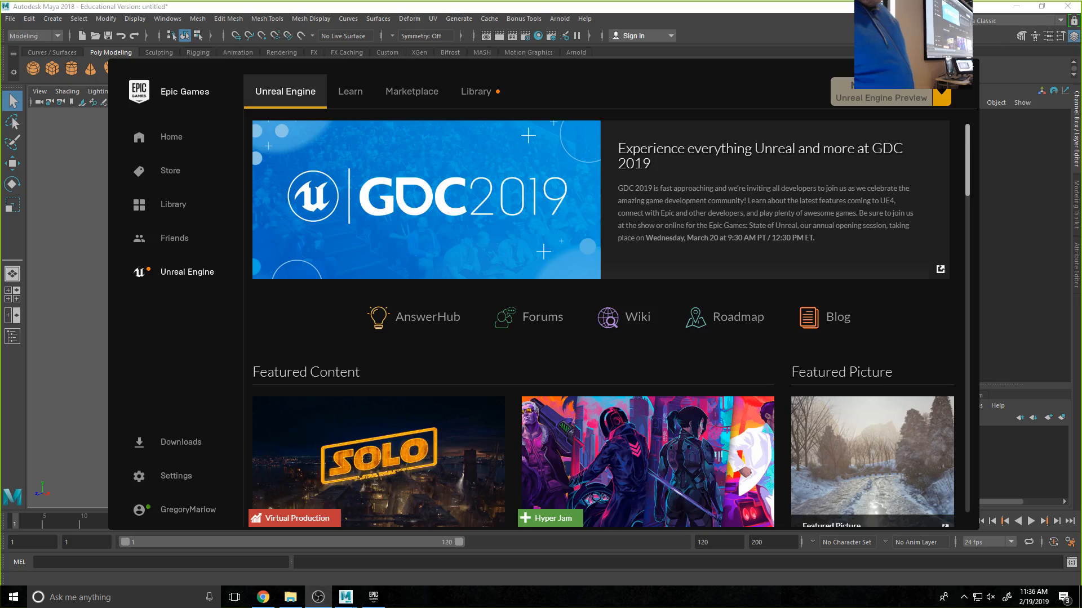
- Close the Epic Games Launcher and start it again from the Windows search
{"action": "left_click", "coordinate": [967, 67]}
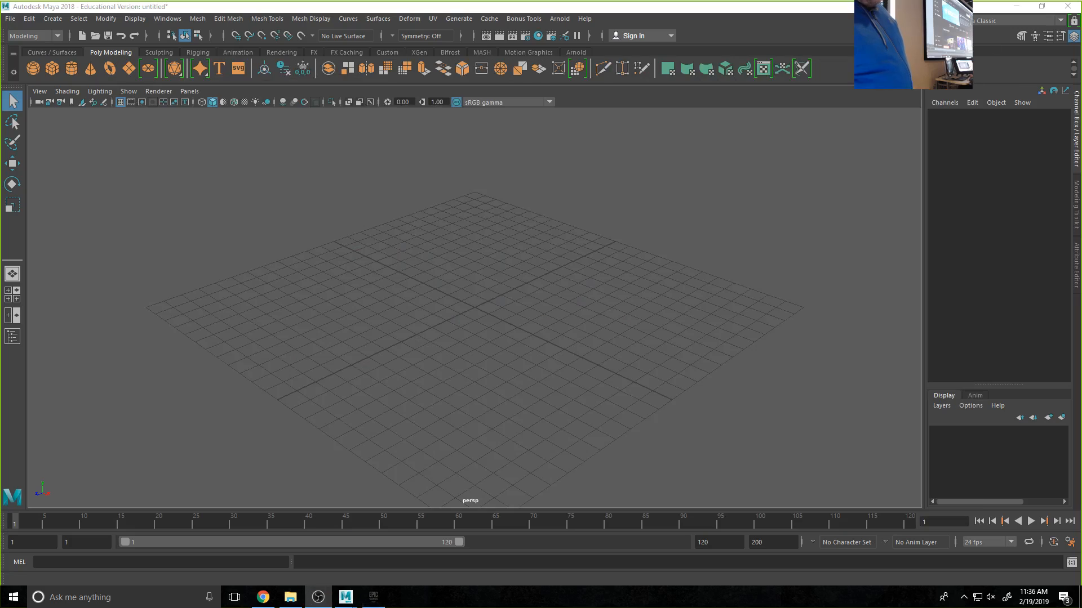
{"action": "left_click", "coordinate": [69, 600]}
{"action": "type", "text": "epi"}
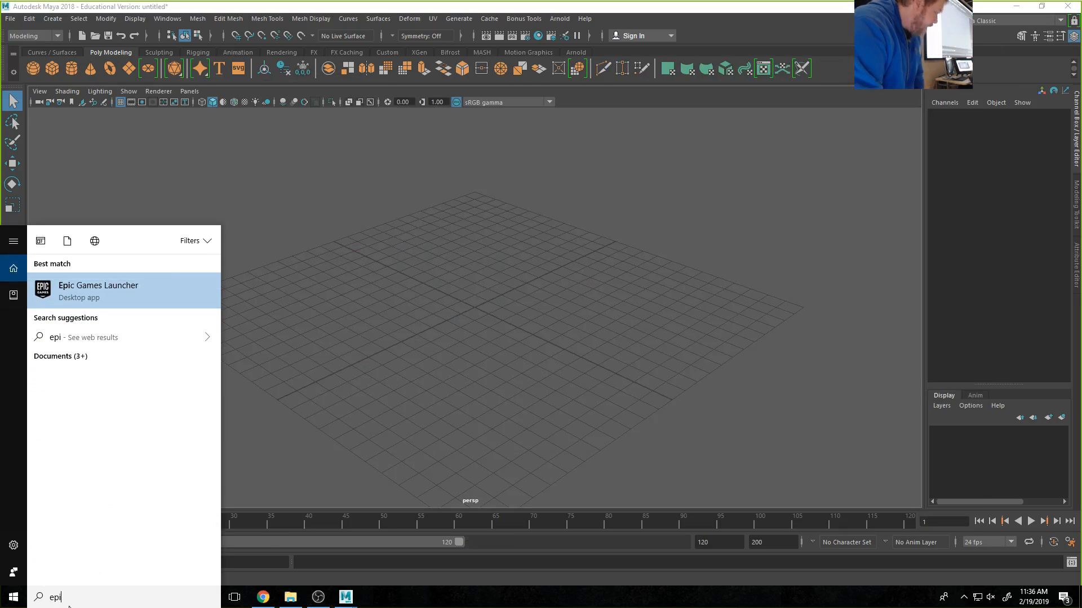
{"action": "key", "text": "Return"}
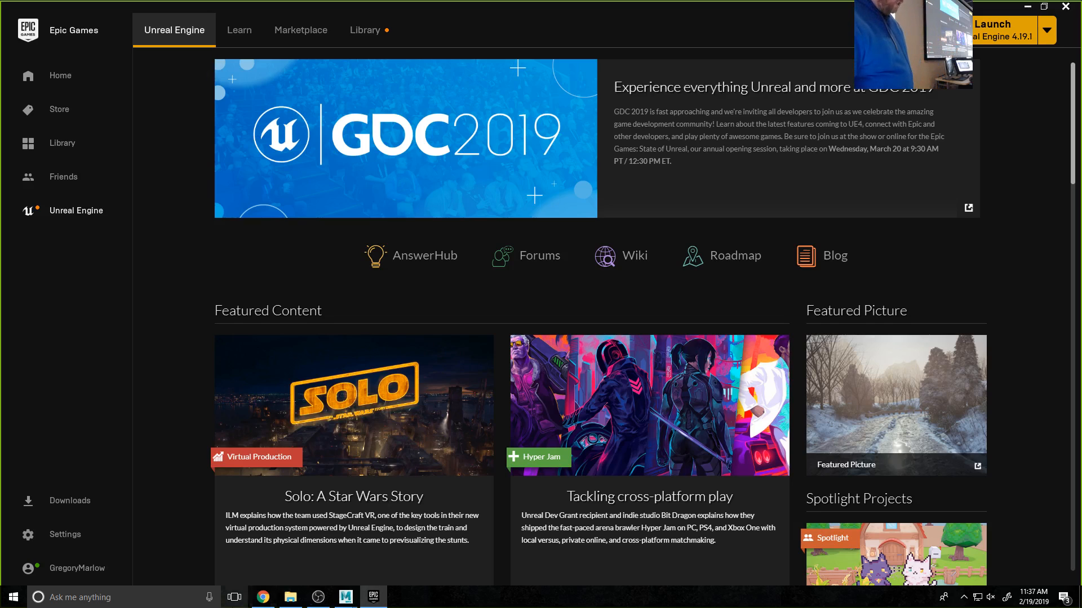
- Switch to Maya and set the current project to D:\GAMERigs\BodyMechanicsRigs while opening a scene
{"action": "mouse_move", "coordinate": [345, 596]}
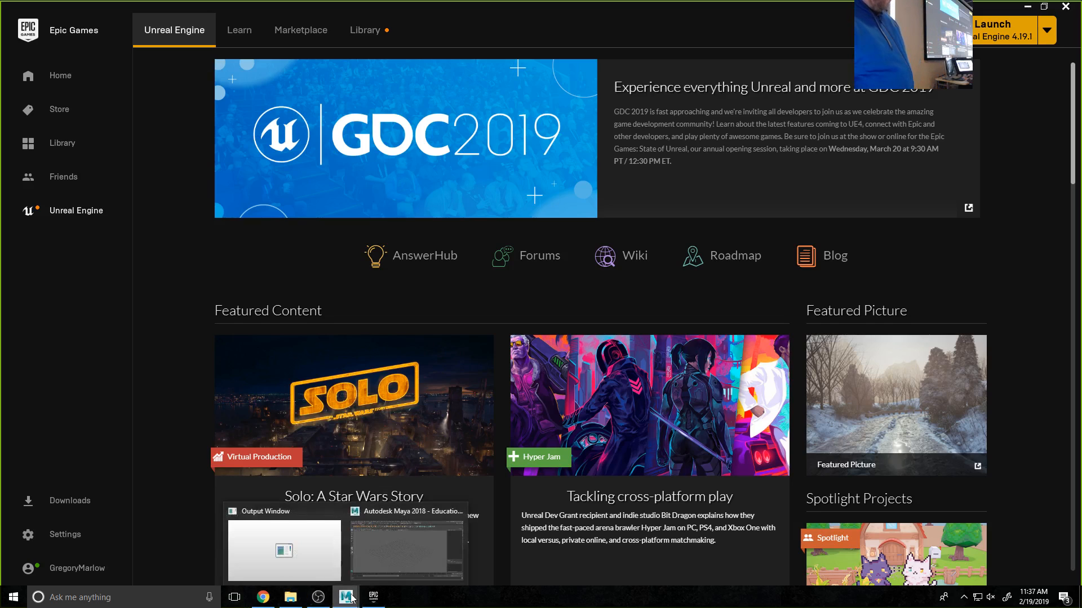
{"action": "left_click", "coordinate": [380, 563]}
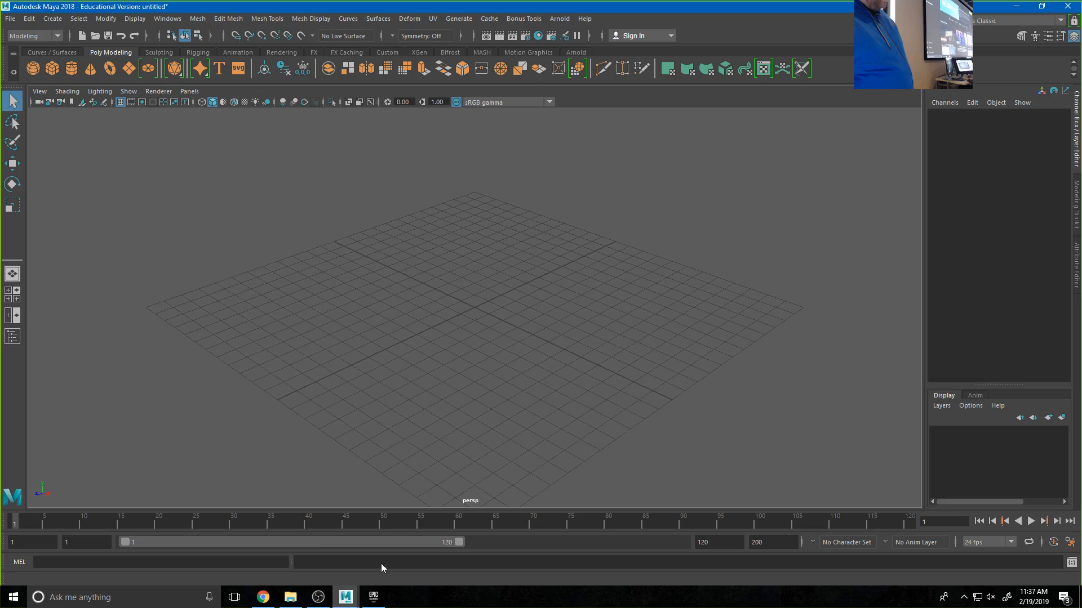
{"action": "left_click", "coordinate": [10, 19]}
{"action": "left_click", "coordinate": [41, 50]}
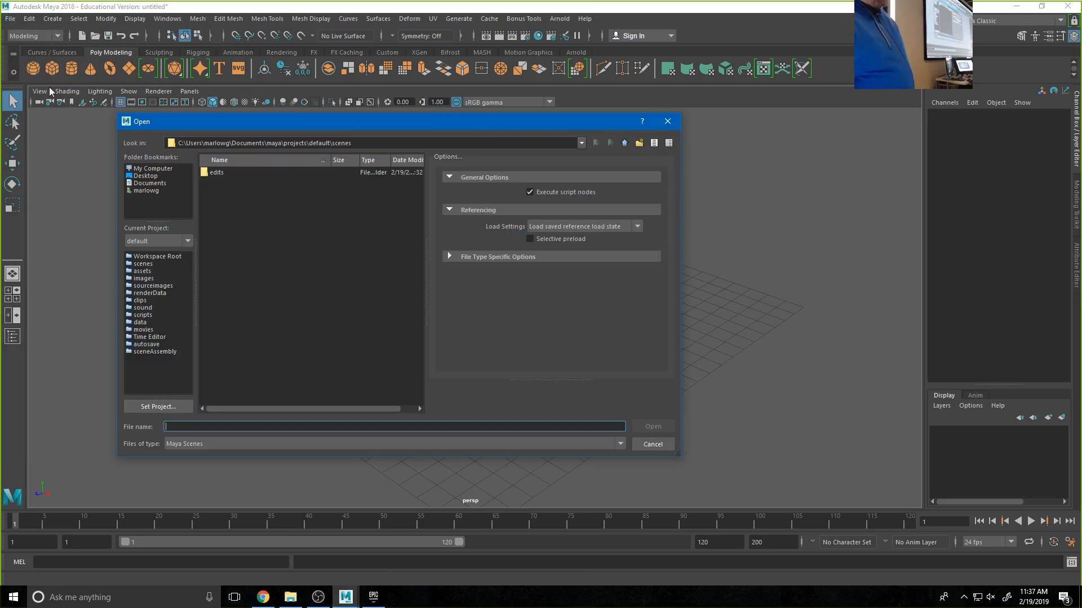
{"action": "left_click", "coordinate": [172, 406]}
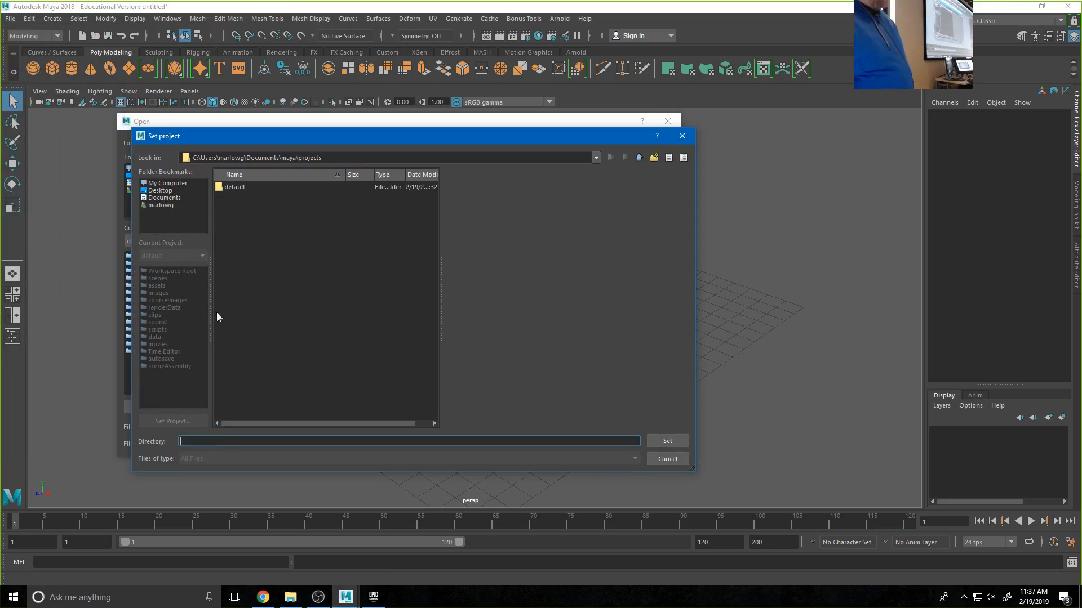
{"action": "left_click", "coordinate": [165, 184]}
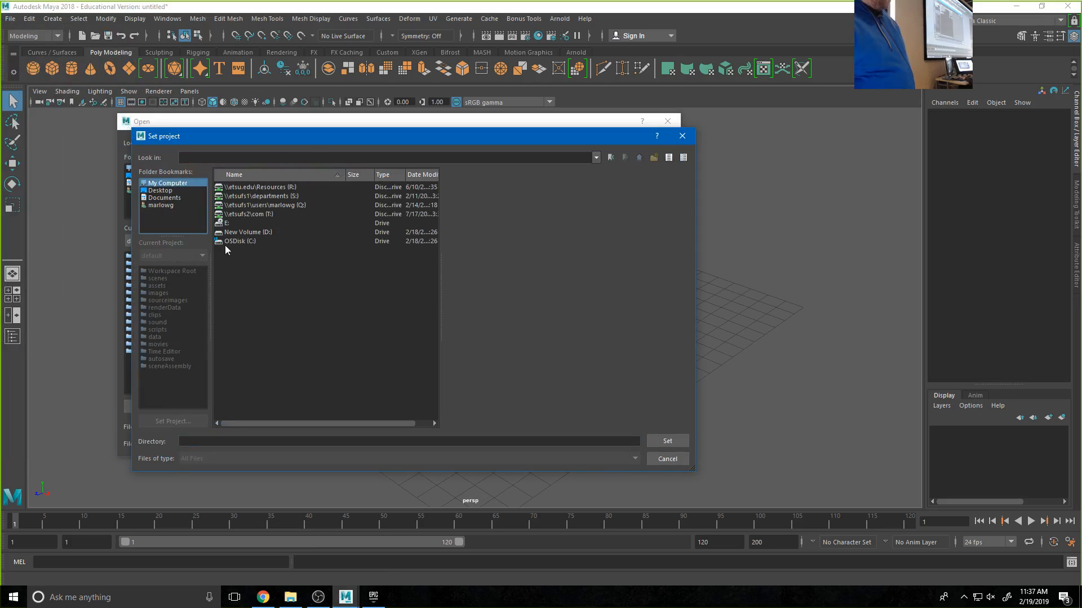
{"action": "double_click", "coordinate": [238, 234]}
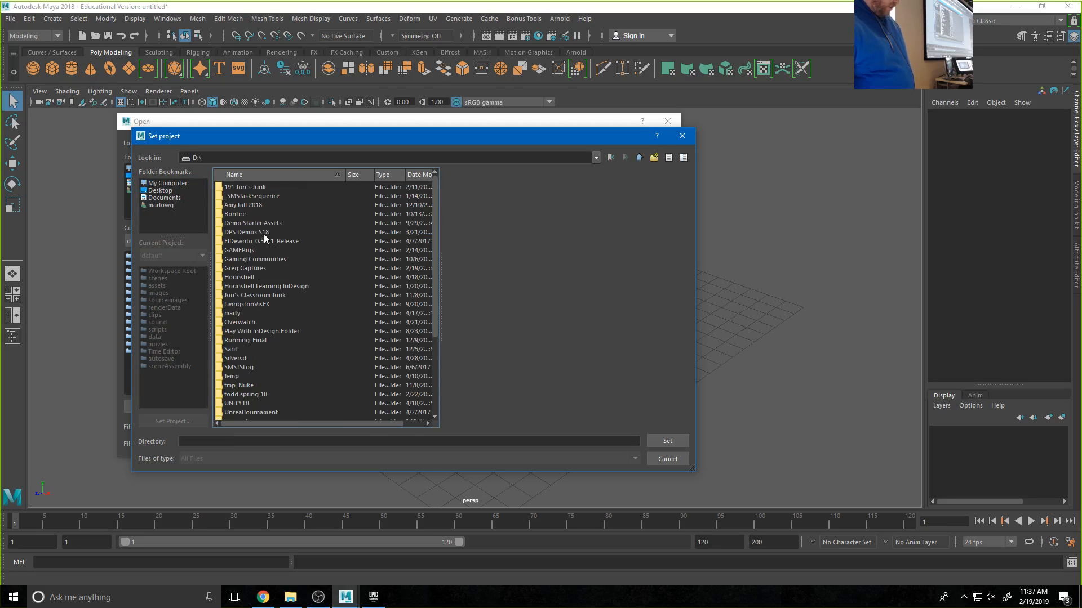
{"action": "double_click", "coordinate": [249, 250]}
{"action": "left_click", "coordinate": [249, 190]}
{"action": "double_click", "coordinate": [248, 191]}
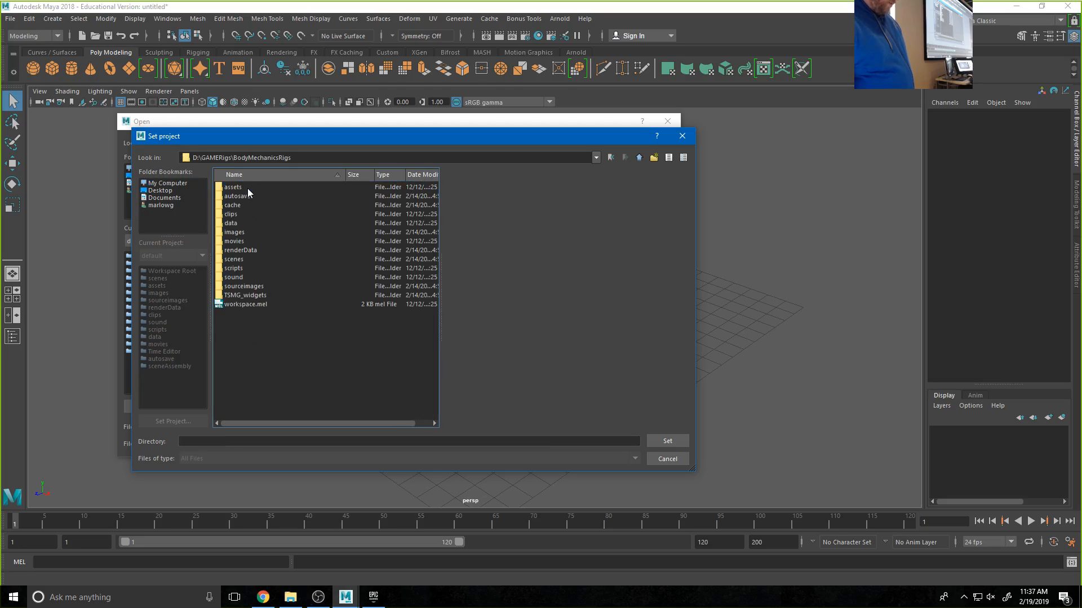
{"action": "left_click", "coordinate": [669, 444]}
- Open the scene CurvyFemaleAnim.0001.mb, discarding changes to the untitled scene and dismissing the mental ray notice
{"action": "double_click", "coordinate": [280, 244]}
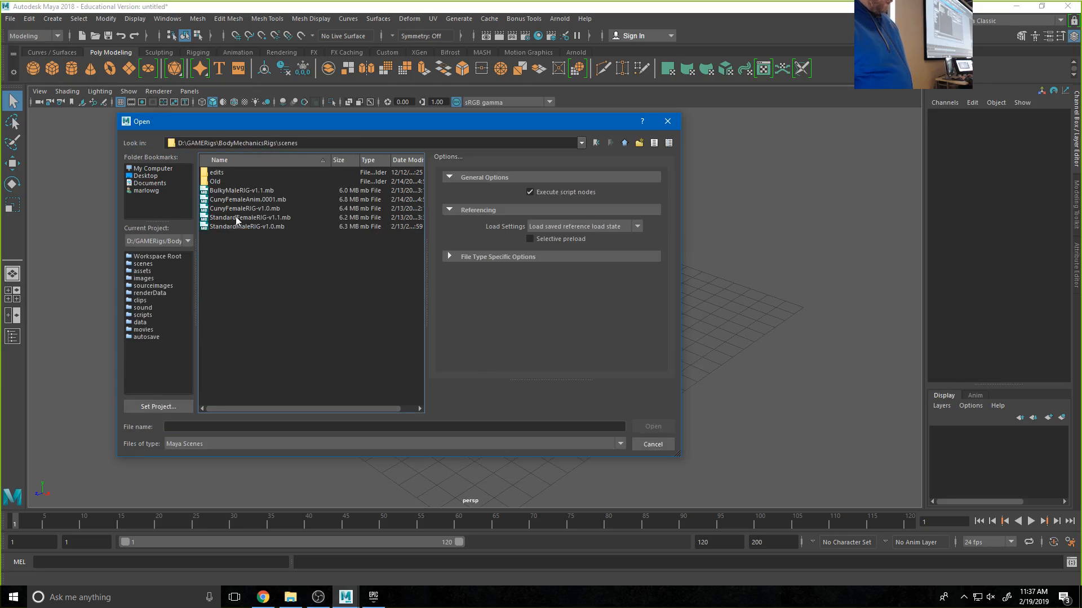
{"action": "left_click", "coordinate": [236, 199]}
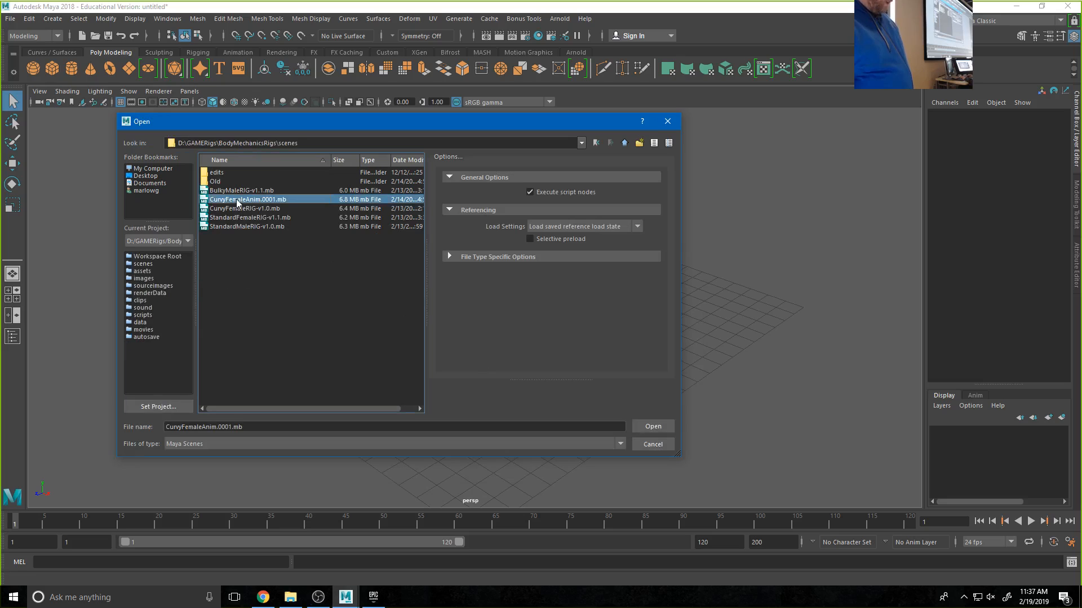
{"action": "left_click", "coordinate": [654, 427]}
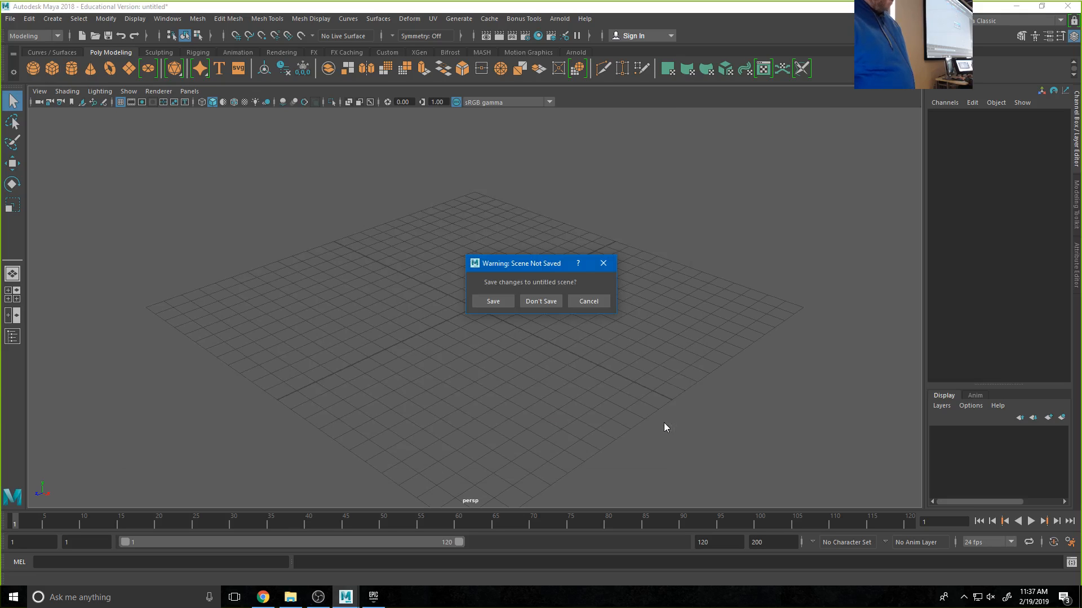
{"action": "left_click", "coordinate": [541, 302]}
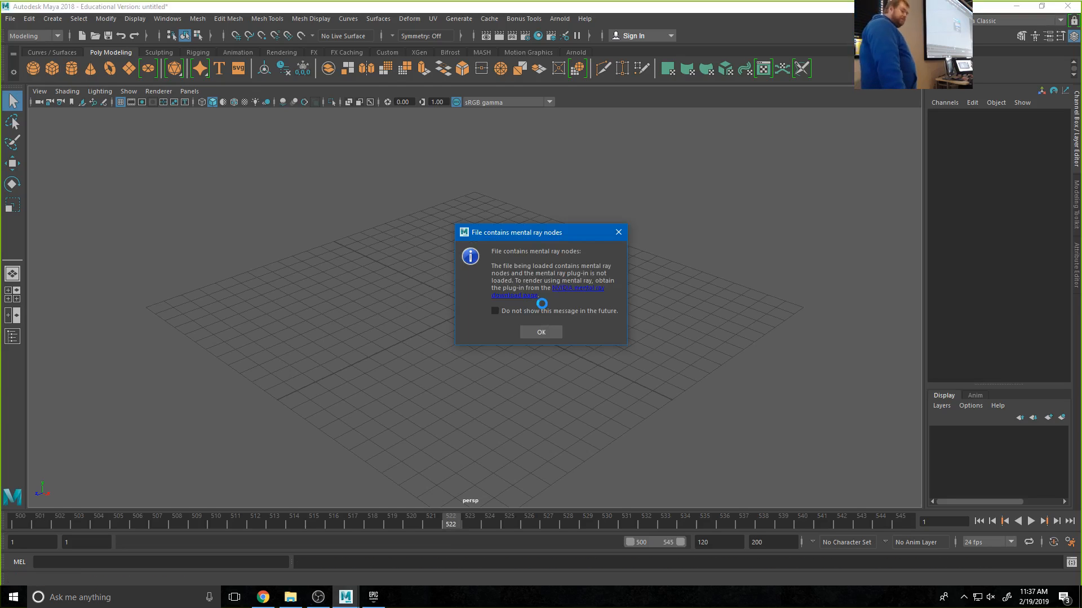
{"action": "left_click", "coordinate": [541, 331]}
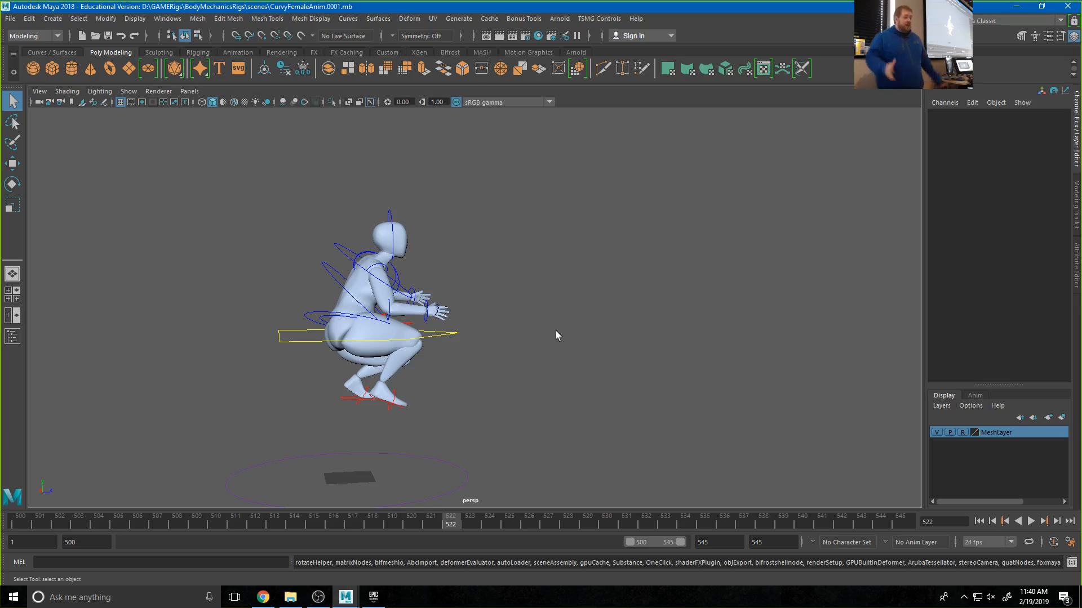
- Open the Game Exporter, enlarge it to show all animation clips, and delete the JumpALL and BindPose clips
{"action": "left_click", "coordinate": [11, 18]}
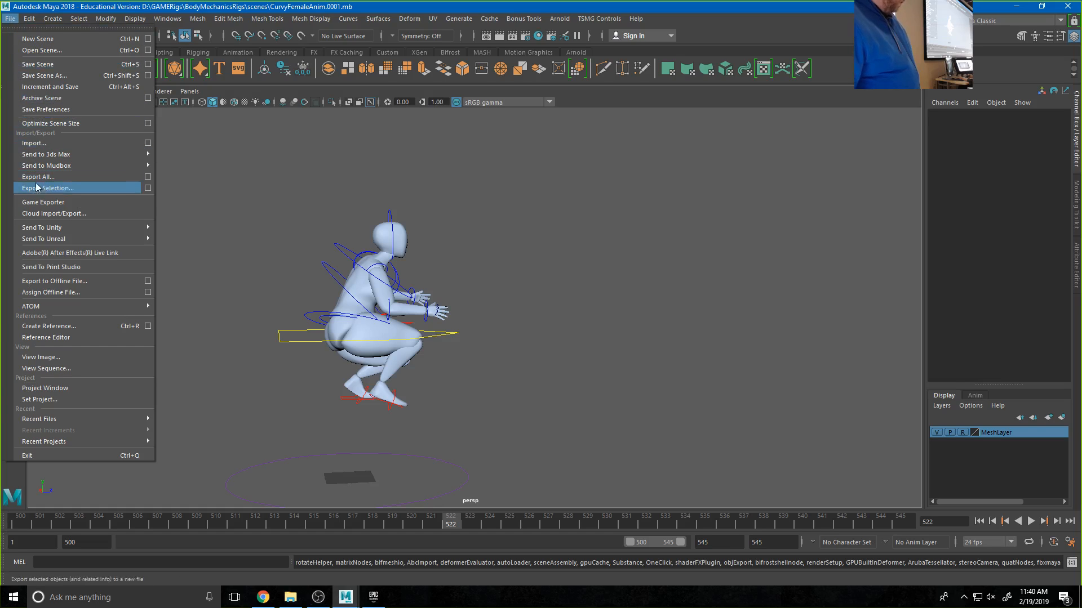
{"action": "left_click", "coordinate": [52, 202]}
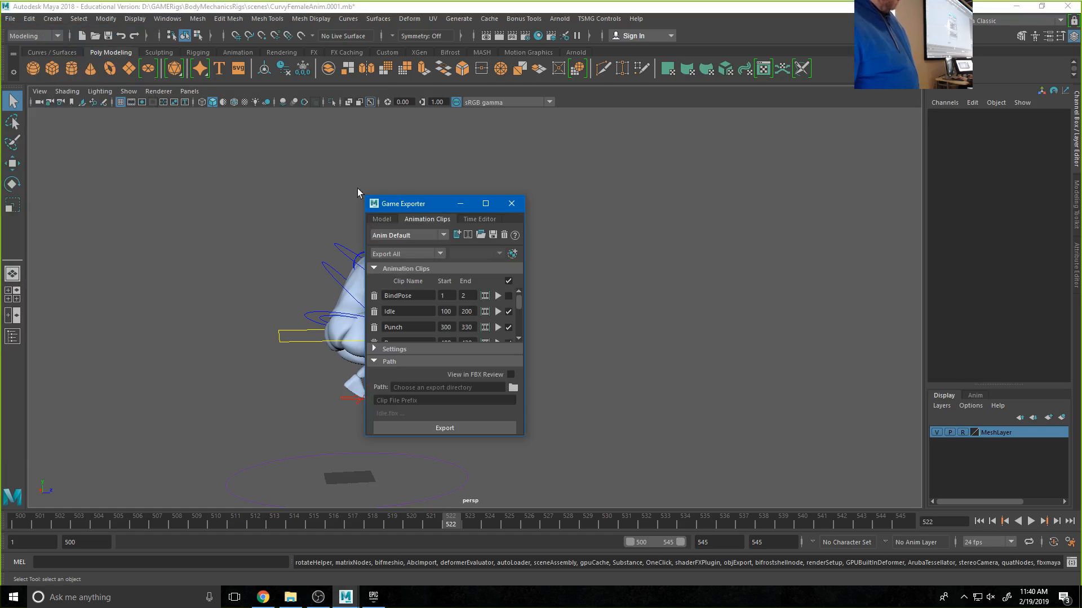
{"action": "left_click_drag", "start_coordinate": [410, 204], "coordinate": [194, 112]}
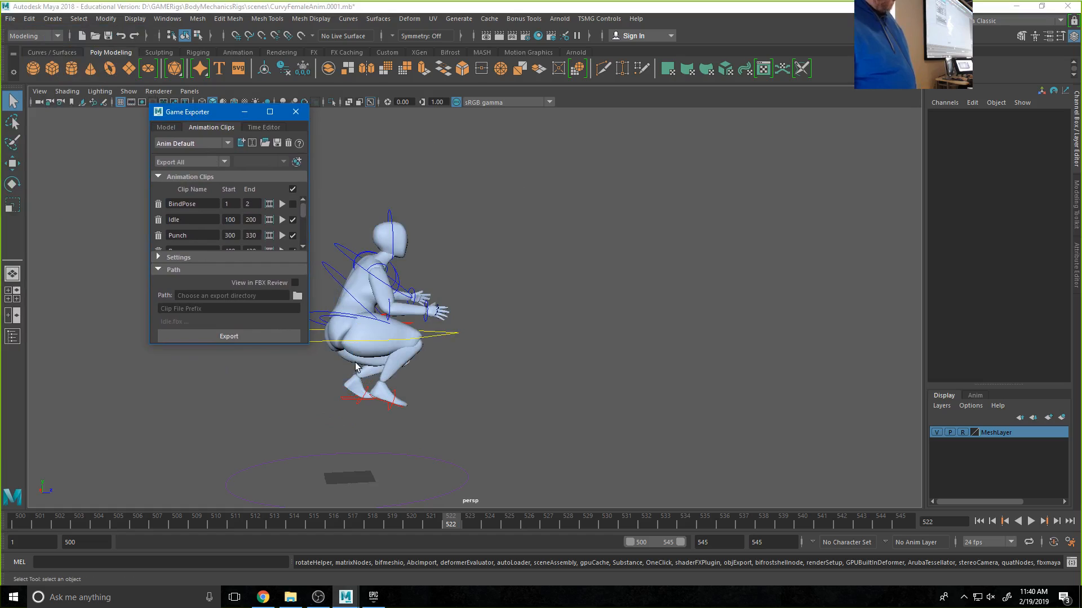
{"action": "left_click_drag", "start_coordinate": [308, 343], "coordinate": [619, 443]}
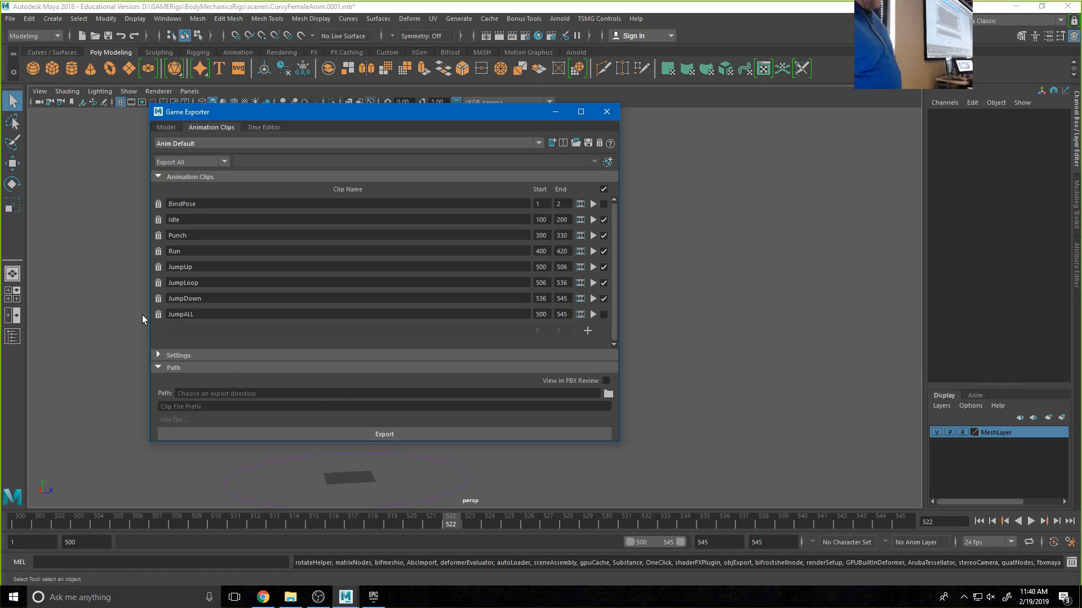
{"action": "left_click", "coordinate": [158, 315]}
{"action": "left_click", "coordinate": [158, 204]}
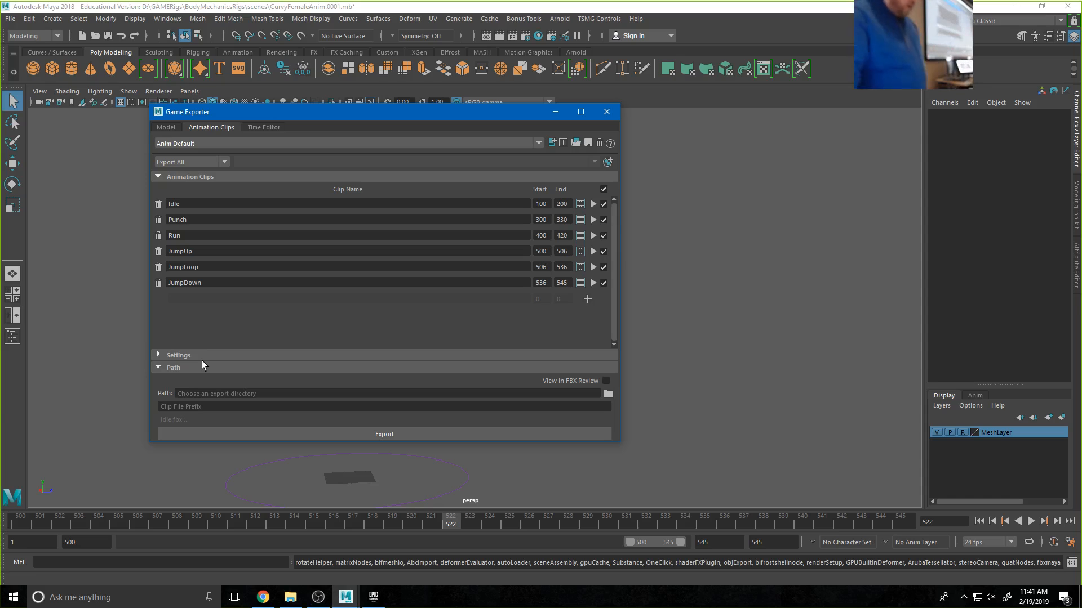
- Switch to File Explorer and browse the DIGMClasses network share to the instructor's "- Char Anim\resources" folder
{"action": "left_click", "coordinate": [290, 598]}
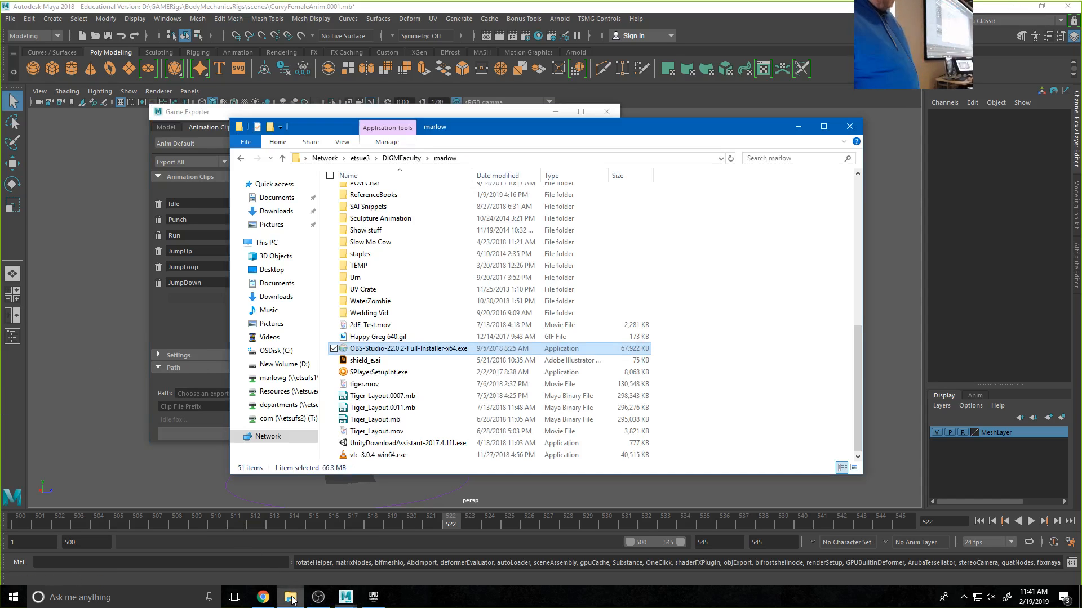
{"action": "left_click", "coordinate": [360, 158]}
{"action": "double_click", "coordinate": [372, 279]}
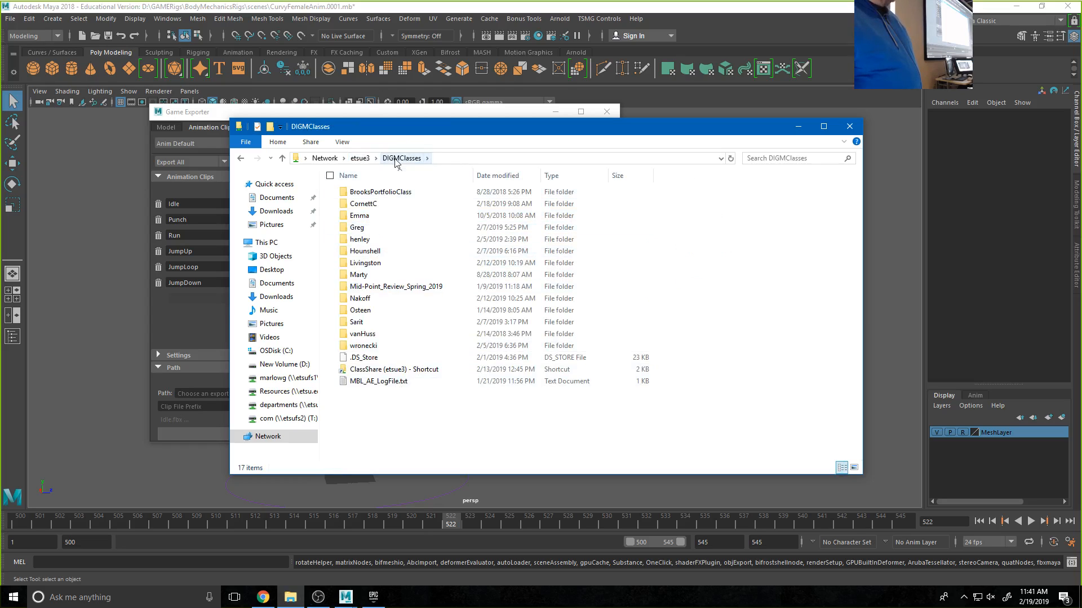
{"action": "double_click", "coordinate": [374, 228]}
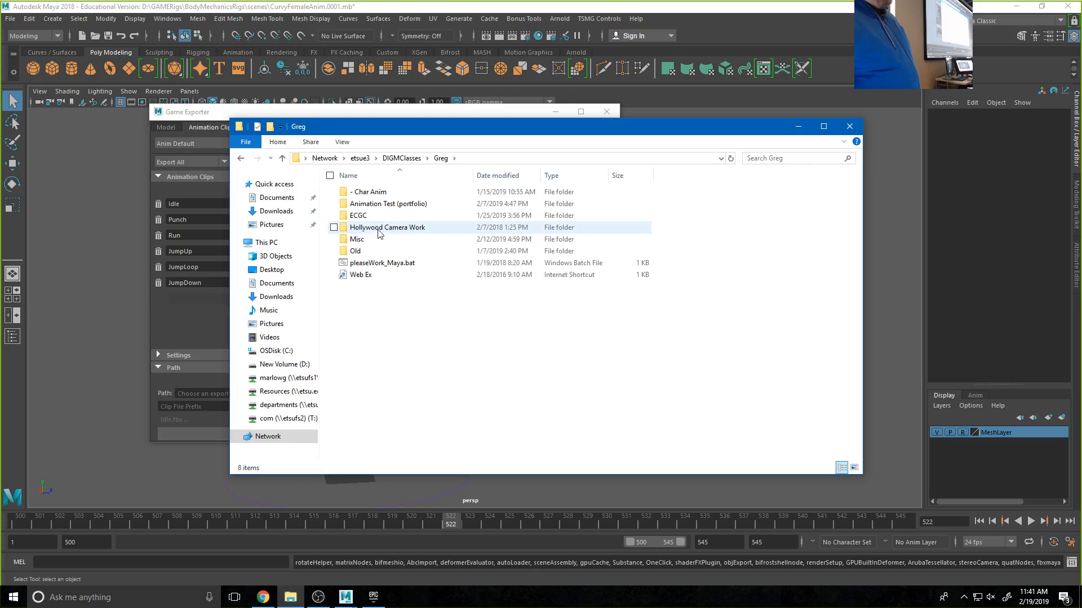
{"action": "double_click", "coordinate": [377, 192]}
{"action": "double_click", "coordinate": [379, 202]}
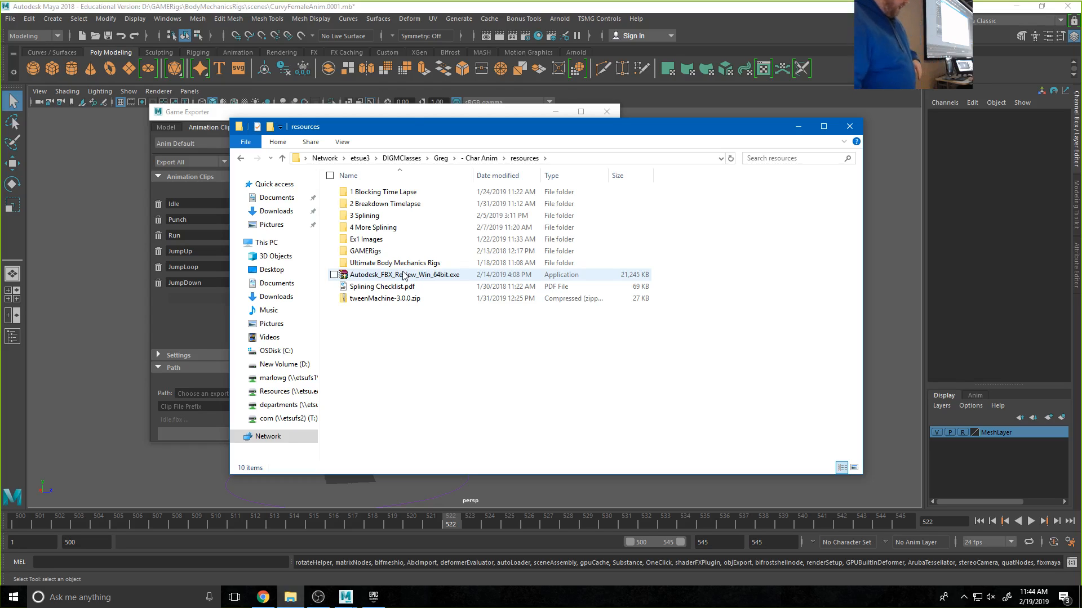
- Run the Autodesk_FBX_Review_Win_64bit.exe installer and accept its license agreement
{"action": "double_click", "coordinate": [404, 275]}
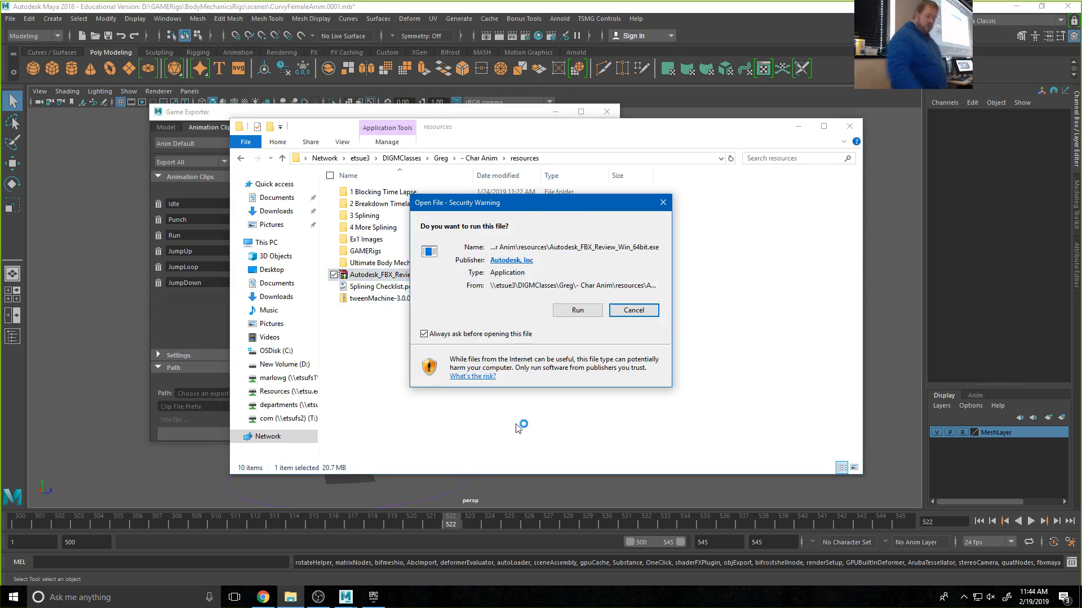
{"action": "left_click", "coordinate": [588, 312]}
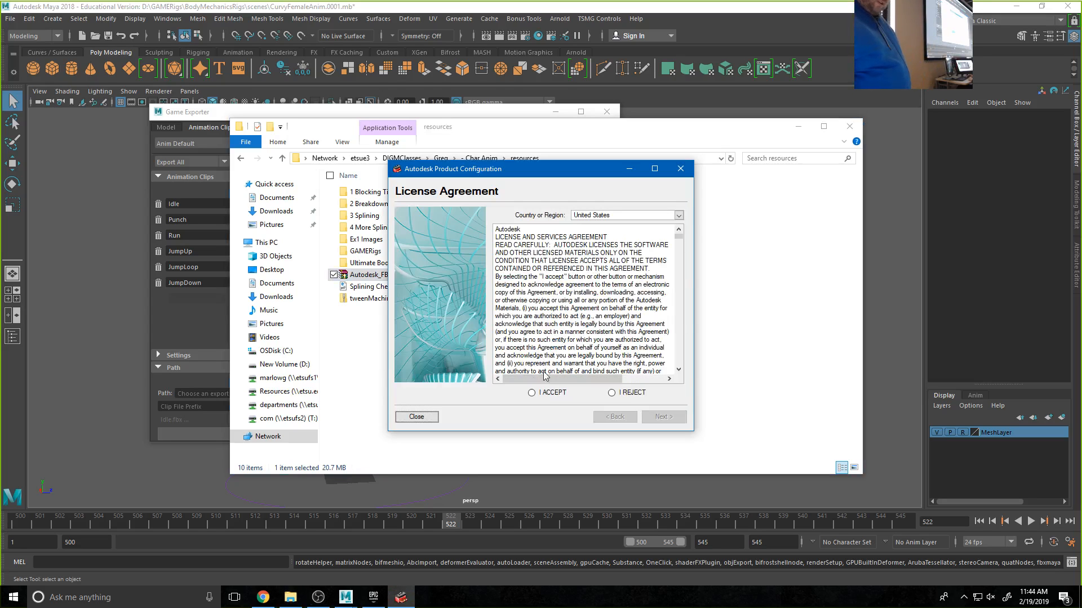
{"action": "left_click", "coordinate": [532, 393]}
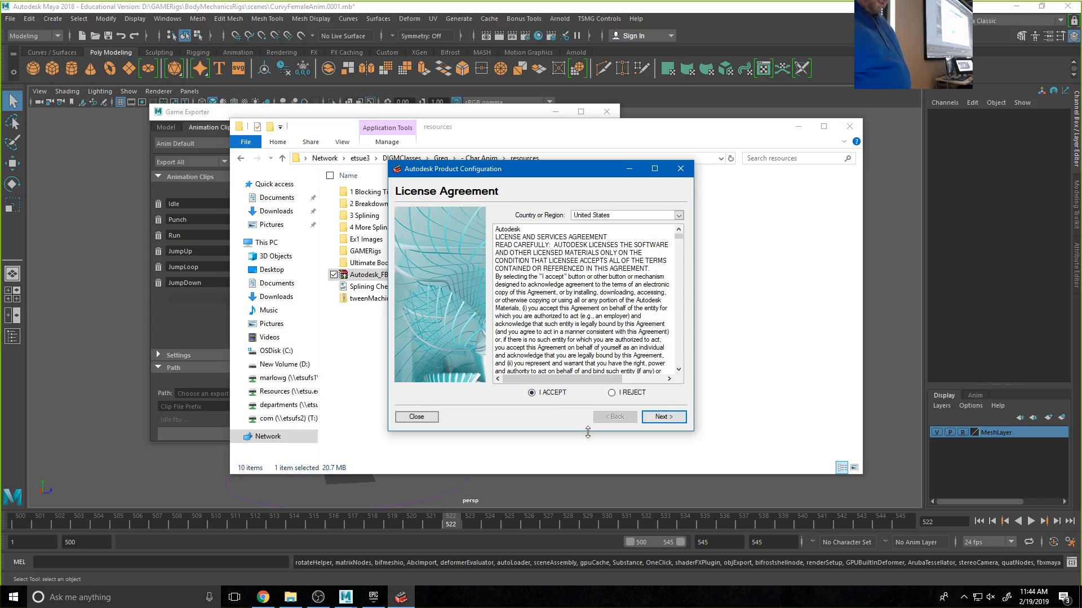
{"action": "left_click", "coordinate": [662, 418]}
{"action": "left_click", "coordinate": [663, 419]}
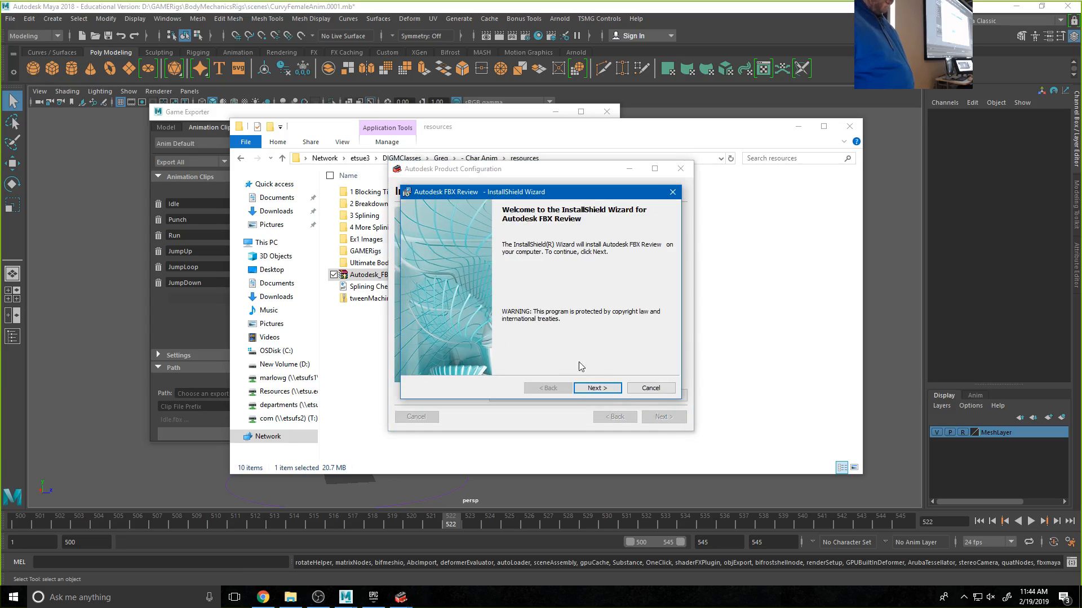
- Install Autodesk FBX Review with all offered file type associations kept, and close the completed setup
{"action": "left_click", "coordinate": [608, 389]}
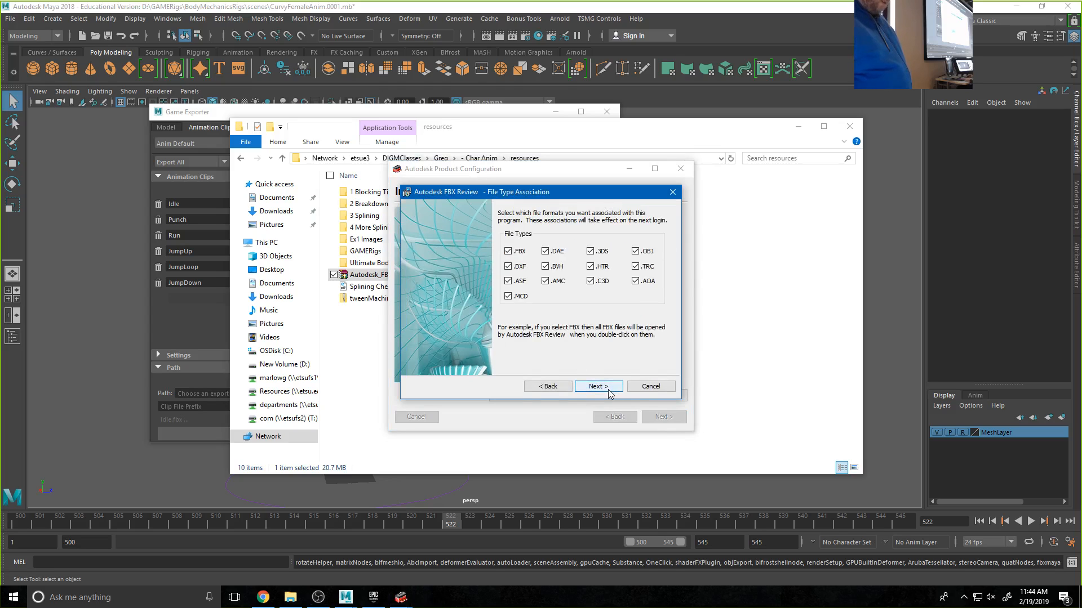
{"action": "left_click", "coordinate": [597, 387]}
{"action": "left_click", "coordinate": [597, 388]}
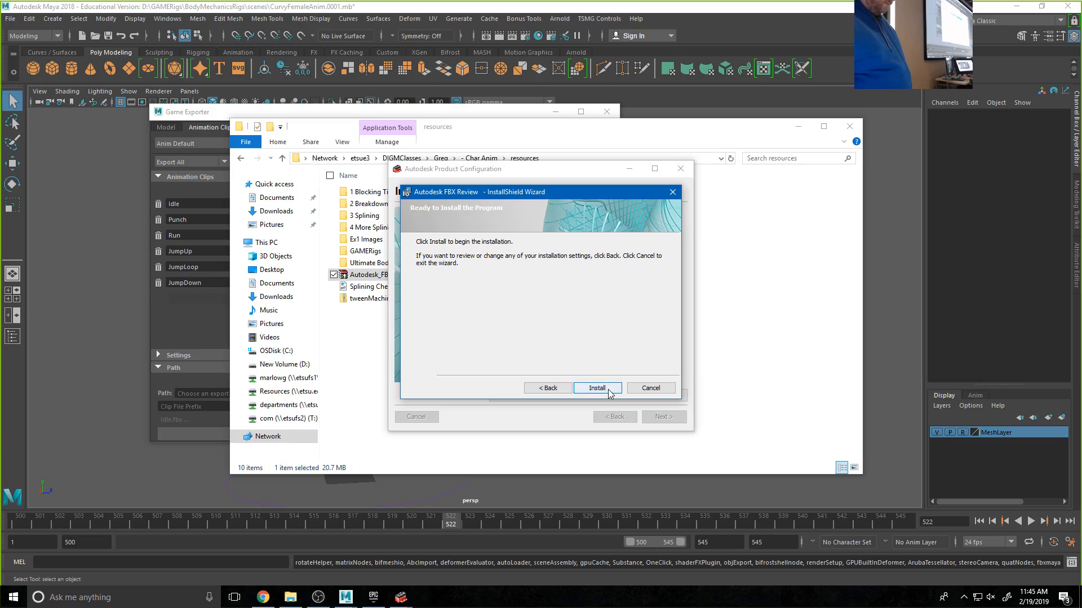
{"action": "left_click", "coordinate": [597, 388]}
{"action": "left_click", "coordinate": [608, 390]}
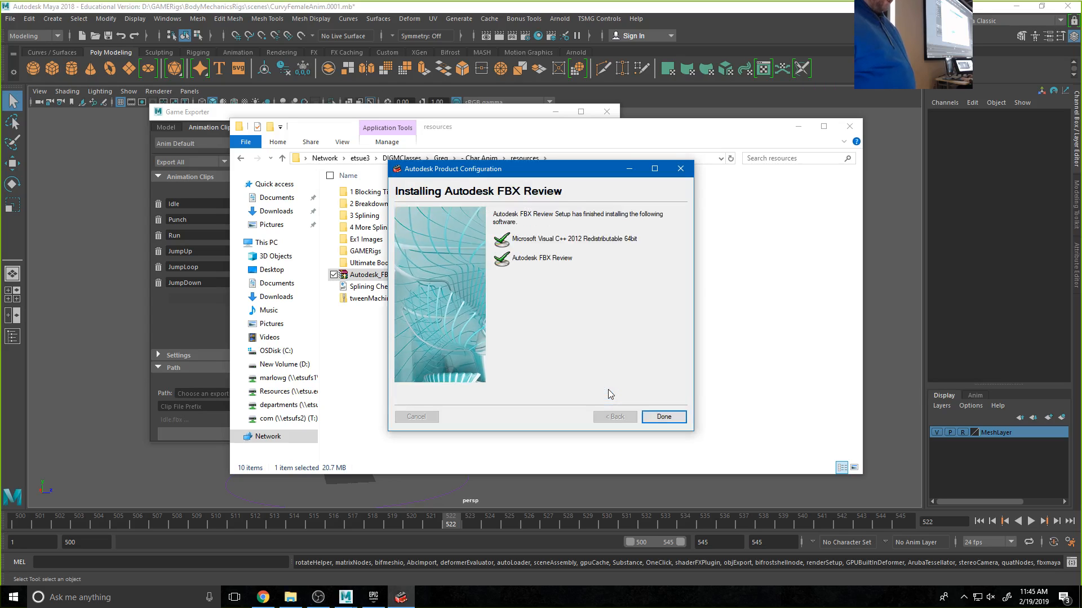
{"action": "left_click", "coordinate": [664, 417]}
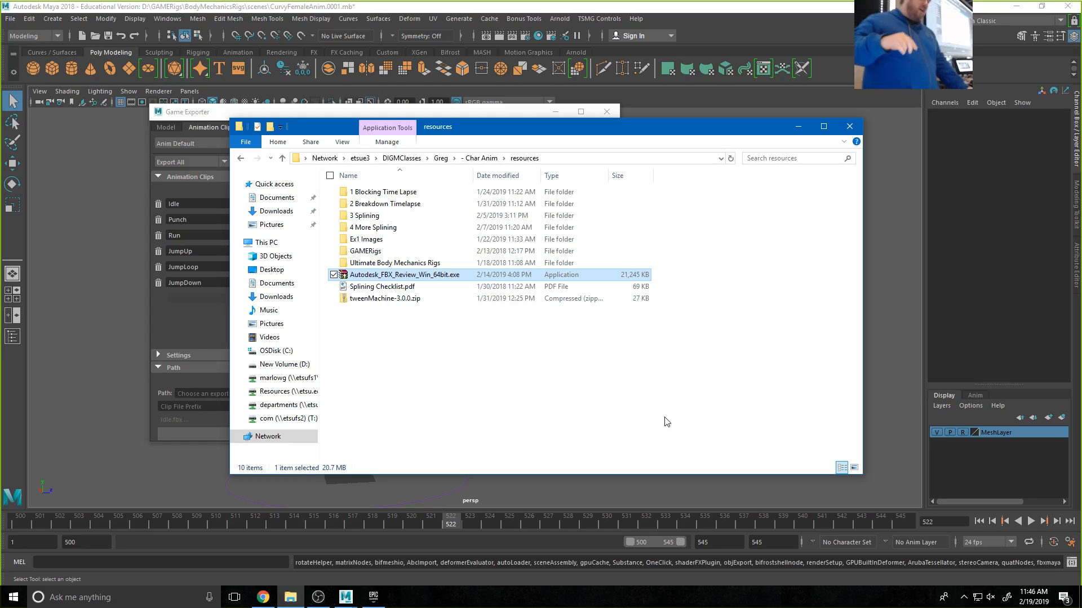
- Return to Maya, move the Game Exporter window clear of the viewport, and display the Outliner beside the perspective view
{"action": "left_click", "coordinate": [683, 8]}
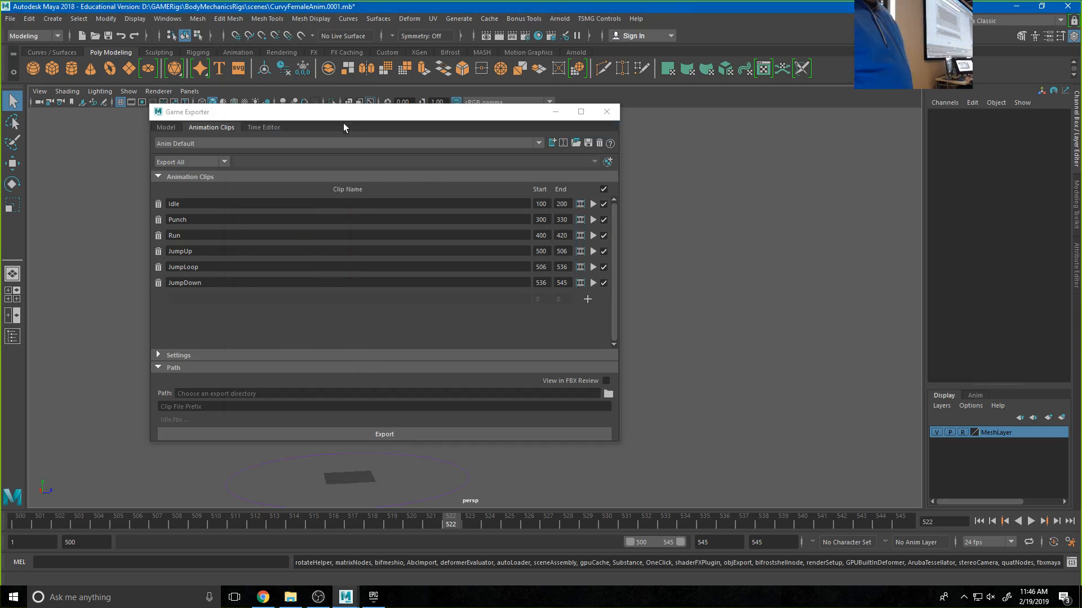
{"action": "left_click_drag", "start_coordinate": [340, 118], "coordinate": [1081, 220]}
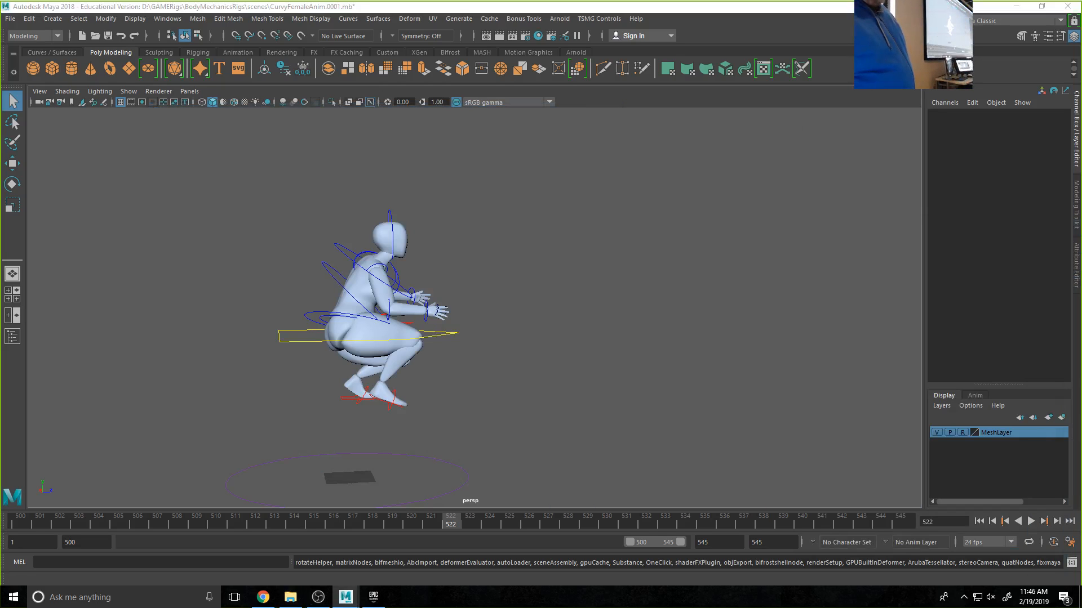
{"action": "left_click", "coordinate": [13, 337]}
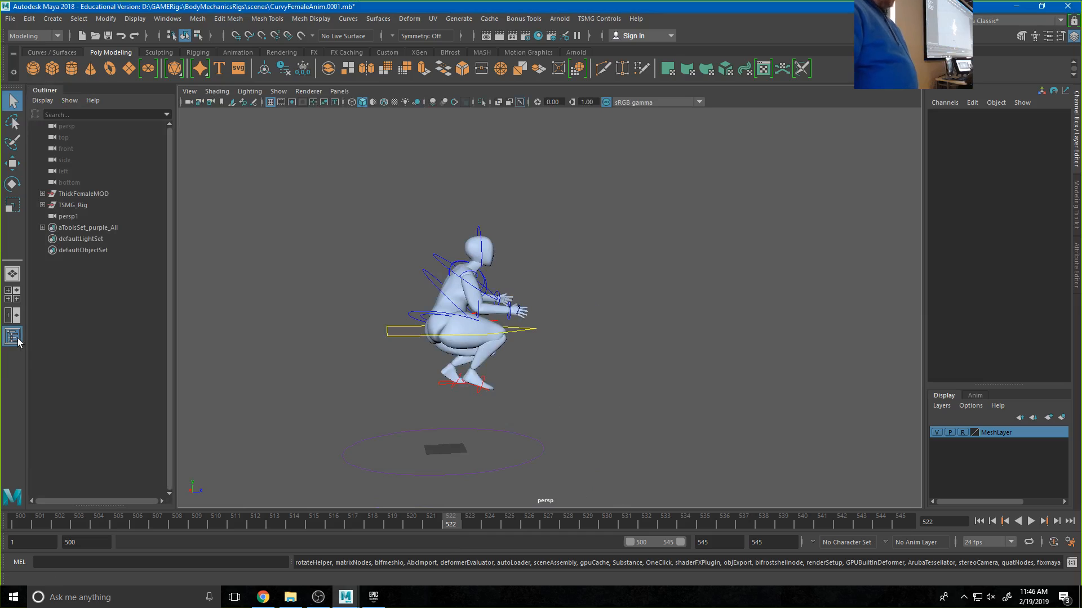
- Expand the ThickFemaleMOD group in the Outliner and select all its mesh parts from Hips through R_Forearm
{"action": "left_click", "coordinate": [42, 205]}
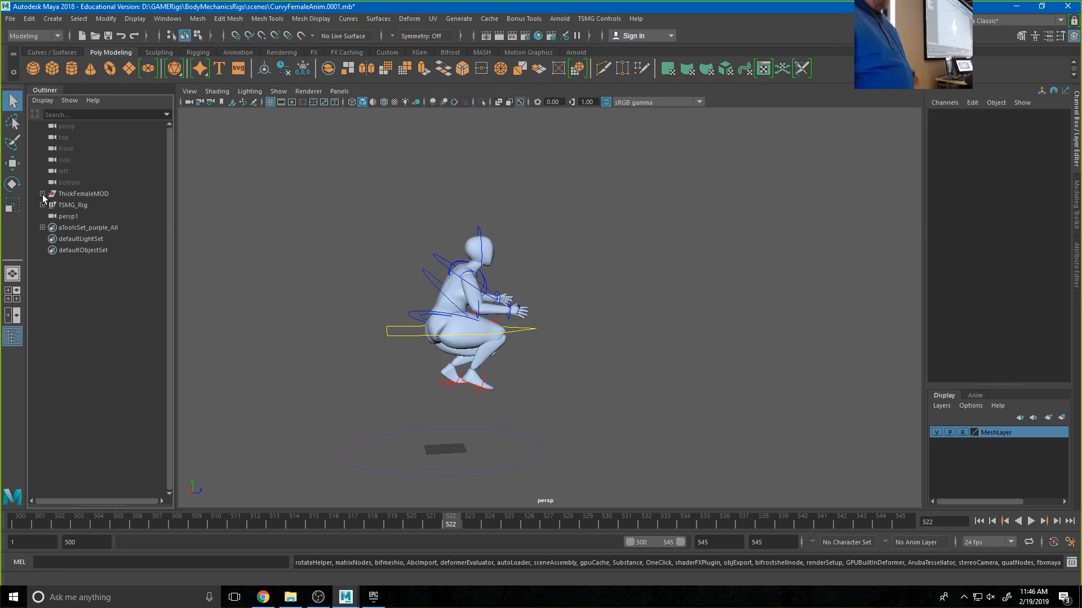
{"action": "left_click", "coordinate": [43, 194]}
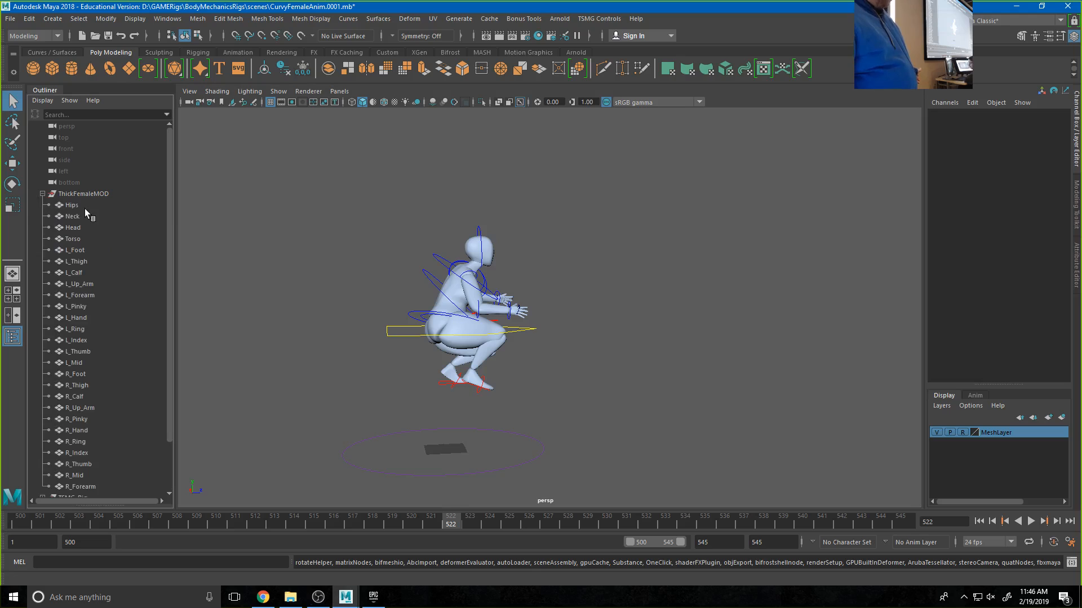
{"action": "scroll", "coordinate": [96, 196], "scroll_direction": "down", "scroll_amount": 3}
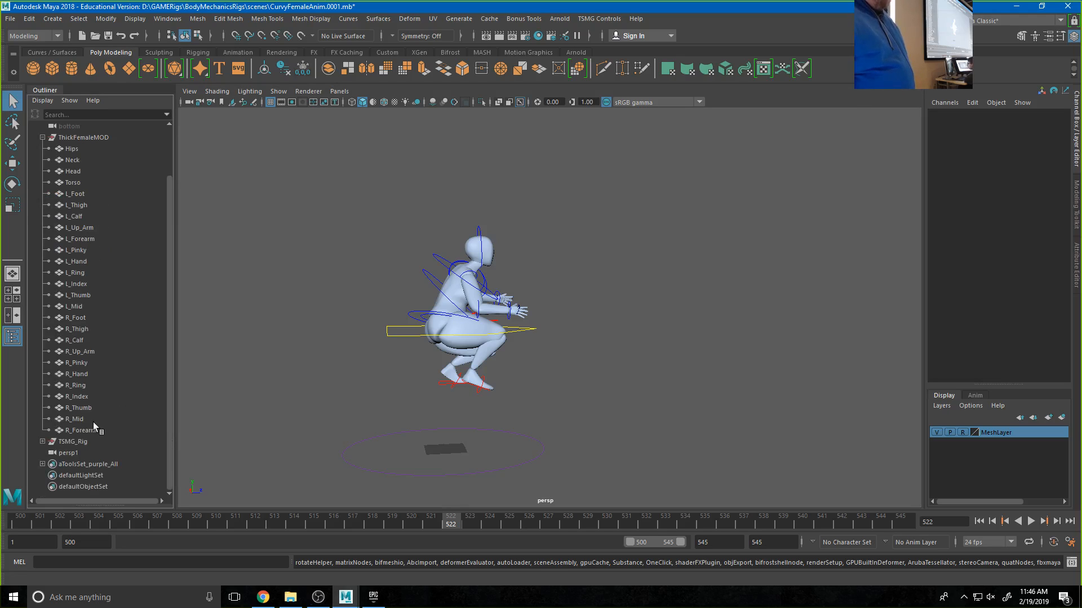
{"action": "left_click_drag", "start_coordinate": [100, 432], "coordinate": [92, 152]}
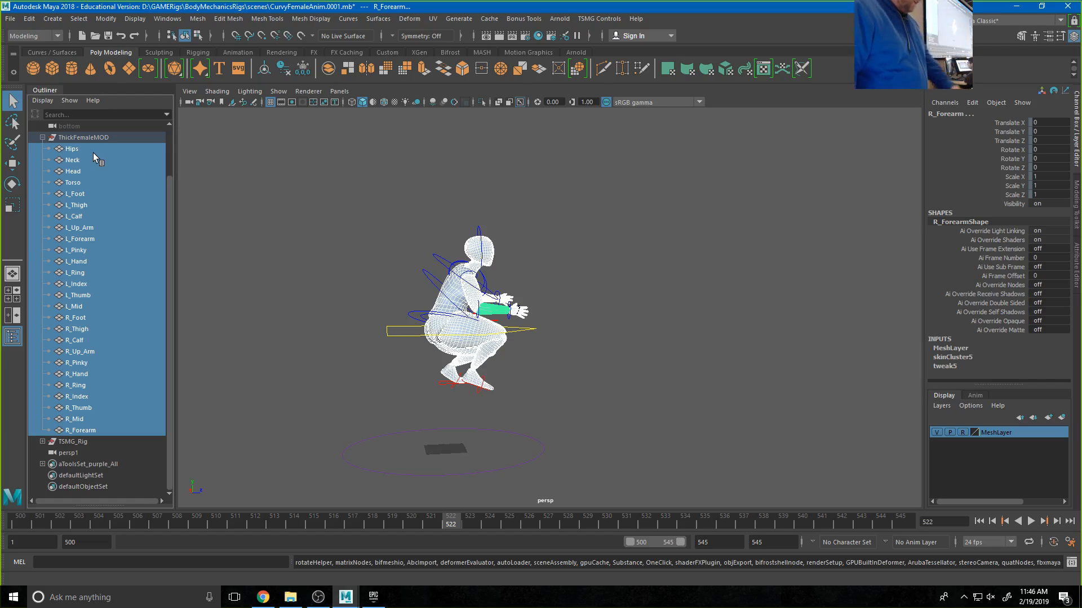
- Expand TSMG_Rig and examine its TSMG_root control curve and the nested TSMG_IK_Controllers group
{"action": "left_click", "coordinate": [43, 442]}
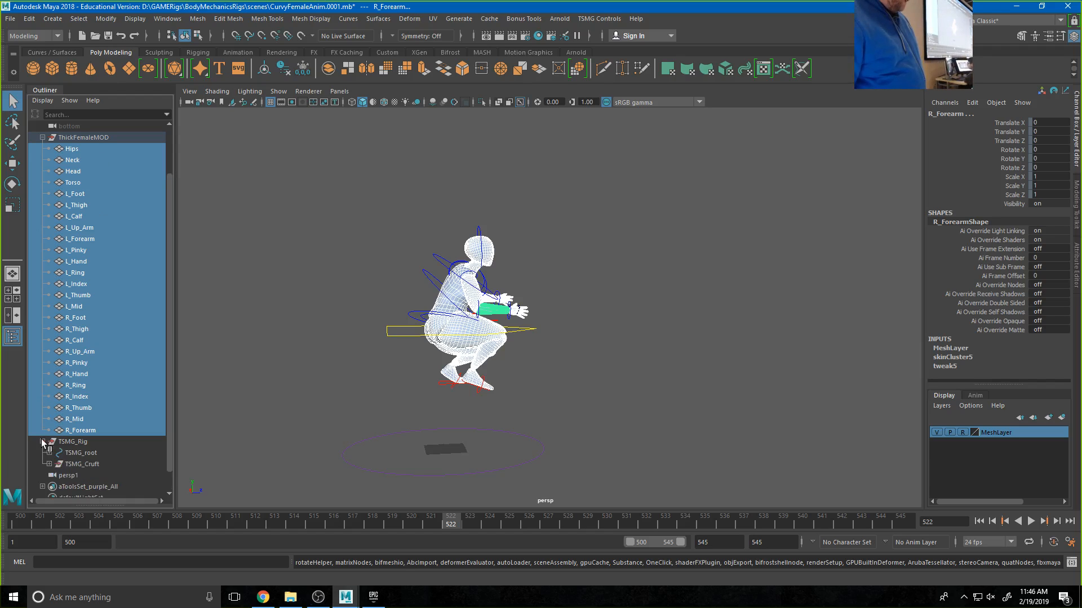
{"action": "left_click", "coordinate": [50, 453]}
{"action": "scroll", "coordinate": [53, 449], "scroll_direction": "down", "scroll_amount": 1}
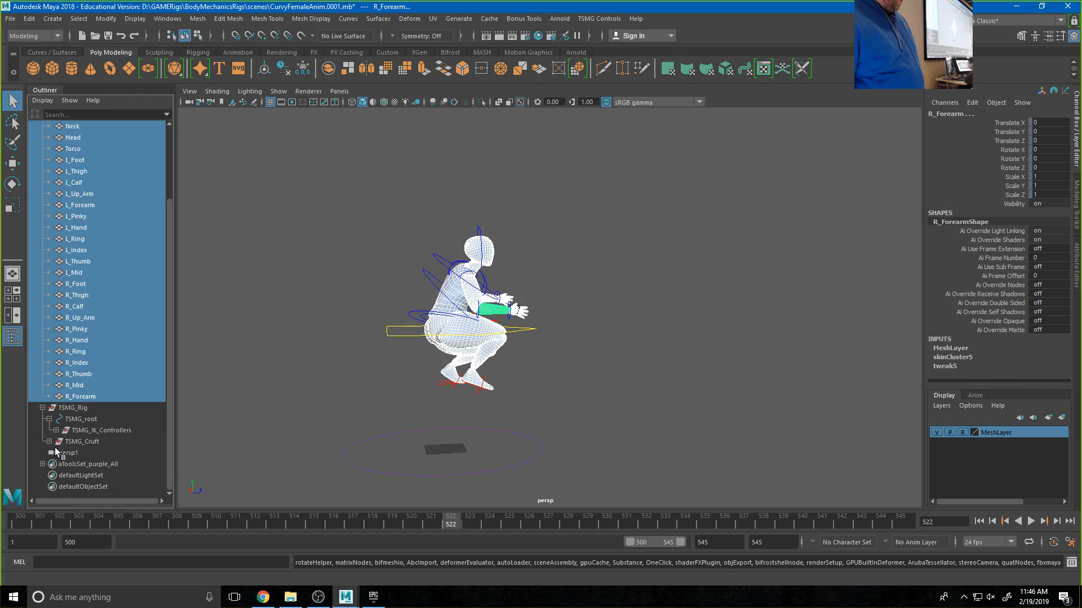
{"action": "left_click", "coordinate": [69, 421]}
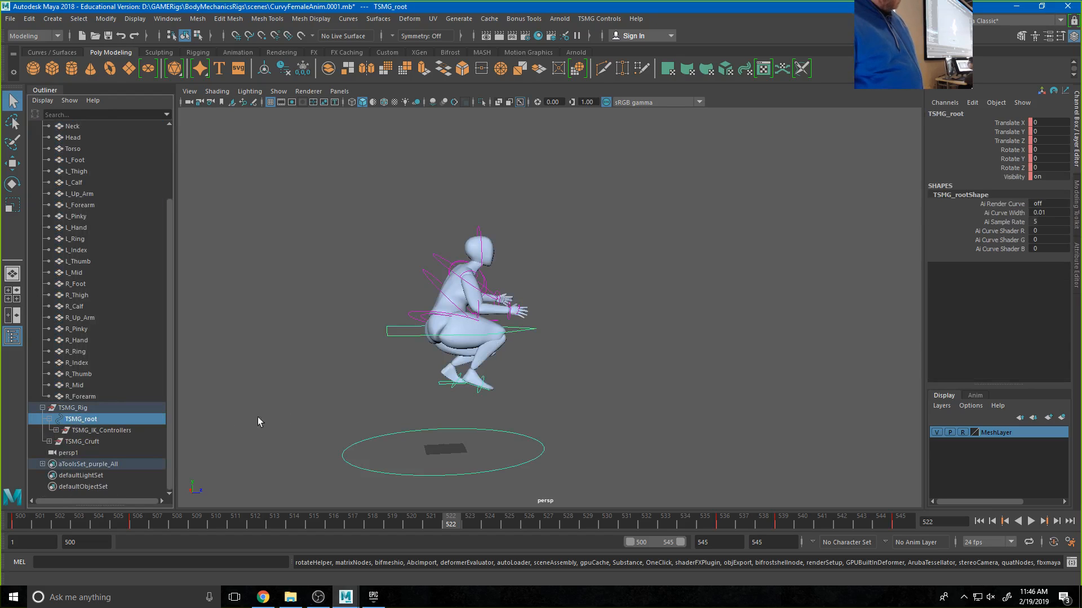
{"action": "left_click_drag", "start_coordinate": [290, 415], "coordinate": [404, 478]}
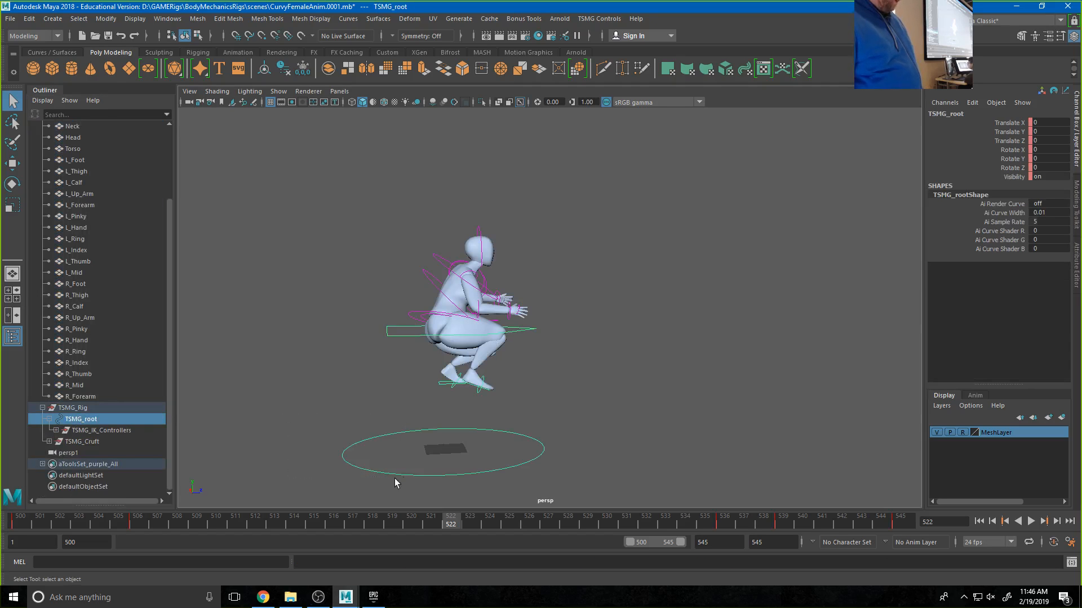
{"action": "left_click", "coordinate": [117, 429]}
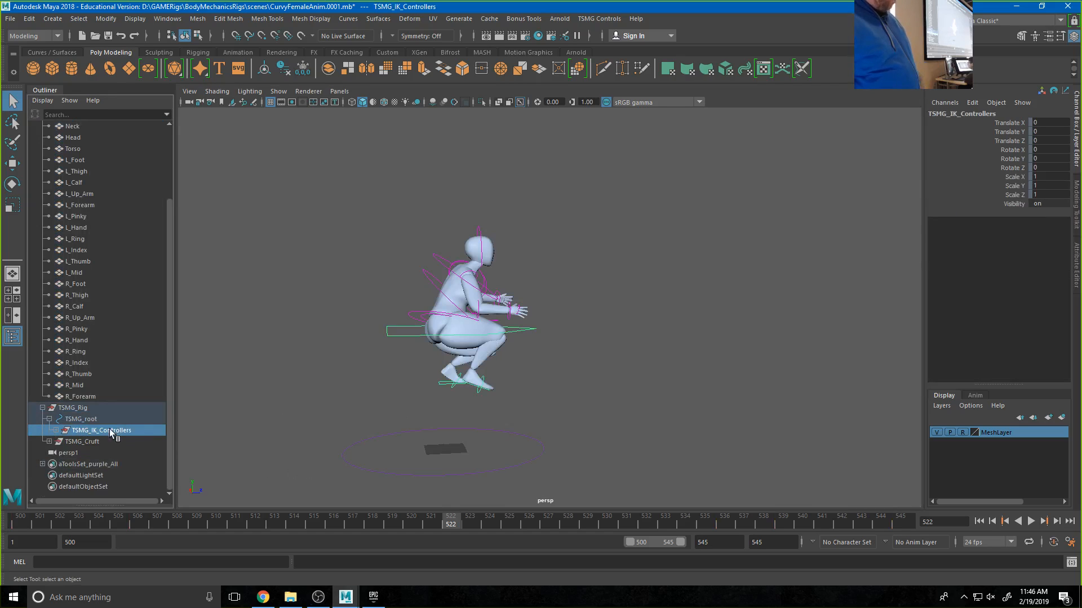
{"action": "left_click", "coordinate": [50, 419]}
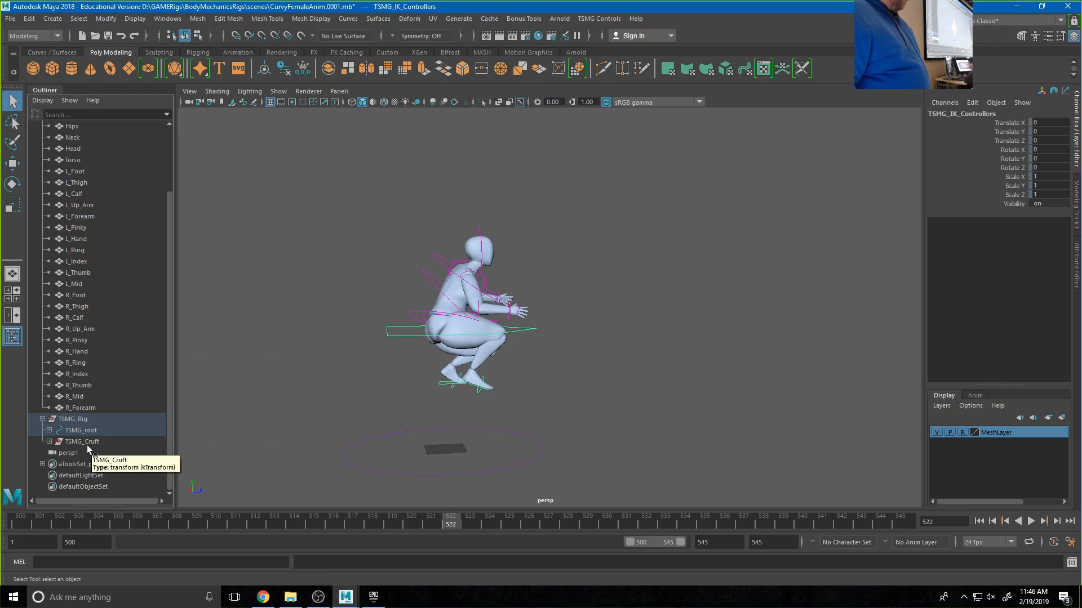
- Expand the TSMG_Cruft group, select TSMGWorldJoint, and unfold its entire joint hierarchy for inspection
{"action": "left_click", "coordinate": [49, 442]}
{"action": "scroll", "coordinate": [54, 435], "scroll_direction": "down", "scroll_amount": 5}
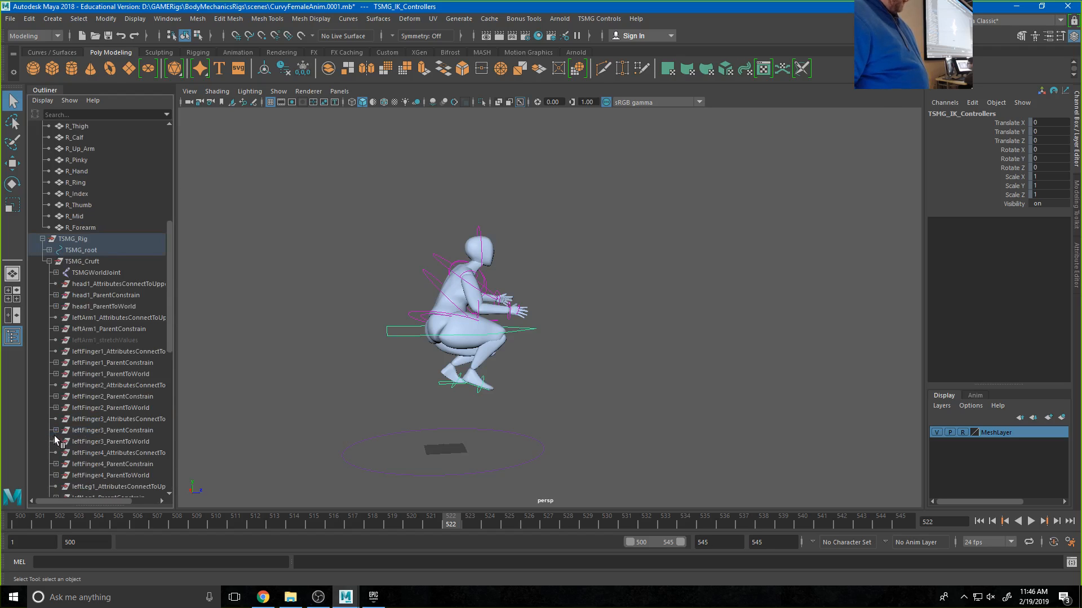
{"action": "left_click", "coordinate": [92, 272]}
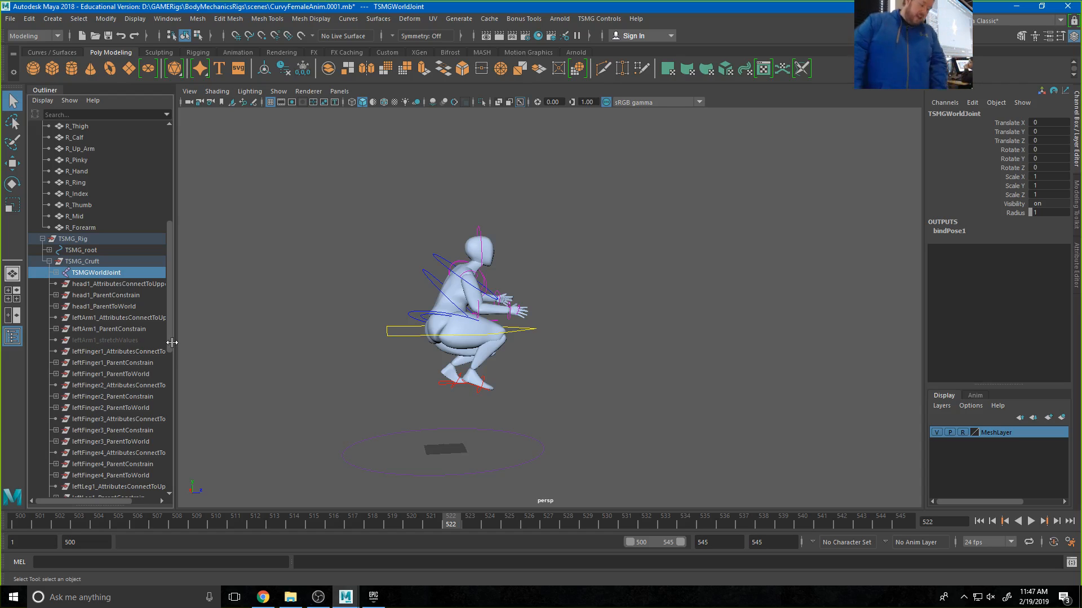
{"action": "left_click", "coordinate": [55, 274], "text": "shift"}
{"action": "scroll", "coordinate": [80, 291], "scroll_direction": "down", "scroll_amount": 20}
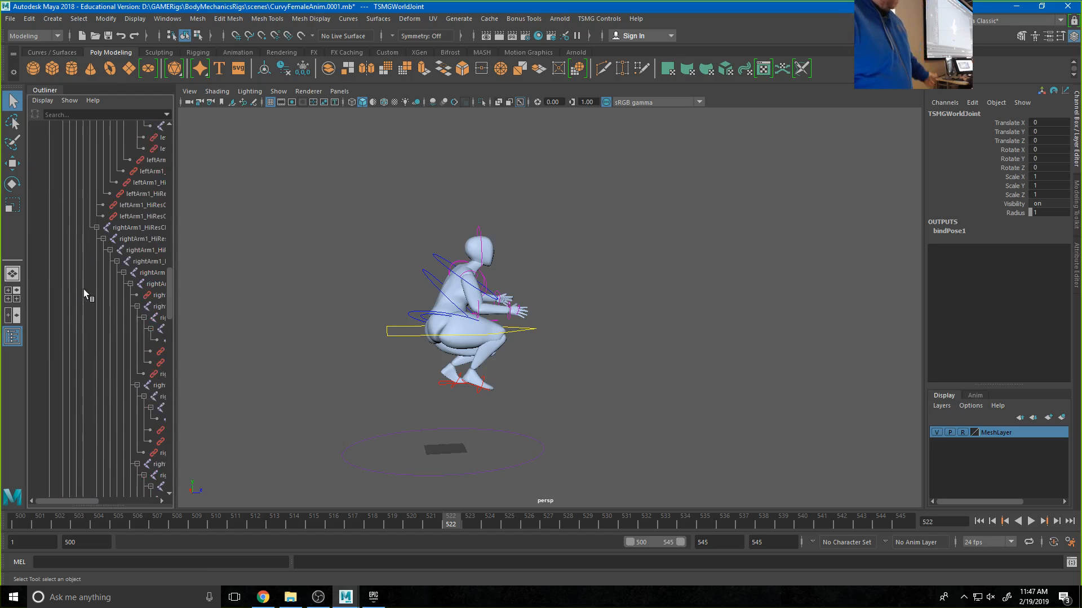
{"action": "scroll", "coordinate": [85, 289], "scroll_direction": "down", "scroll_amount": 15}
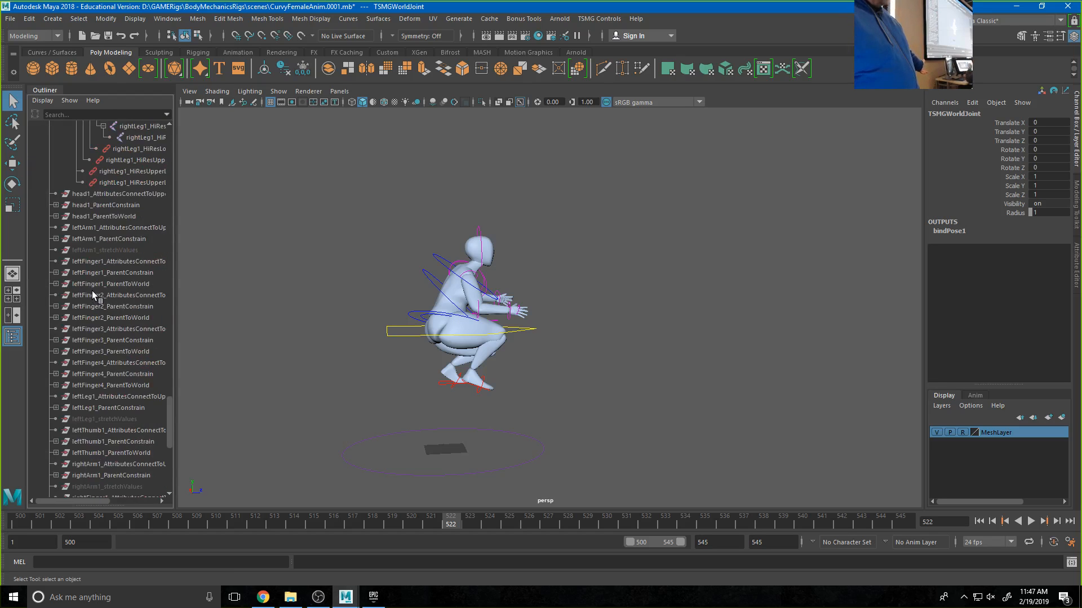
- Turn on the display of joints in the perspective viewport
{"action": "scroll", "coordinate": [93, 290], "scroll_direction": "up", "scroll_amount": 3}
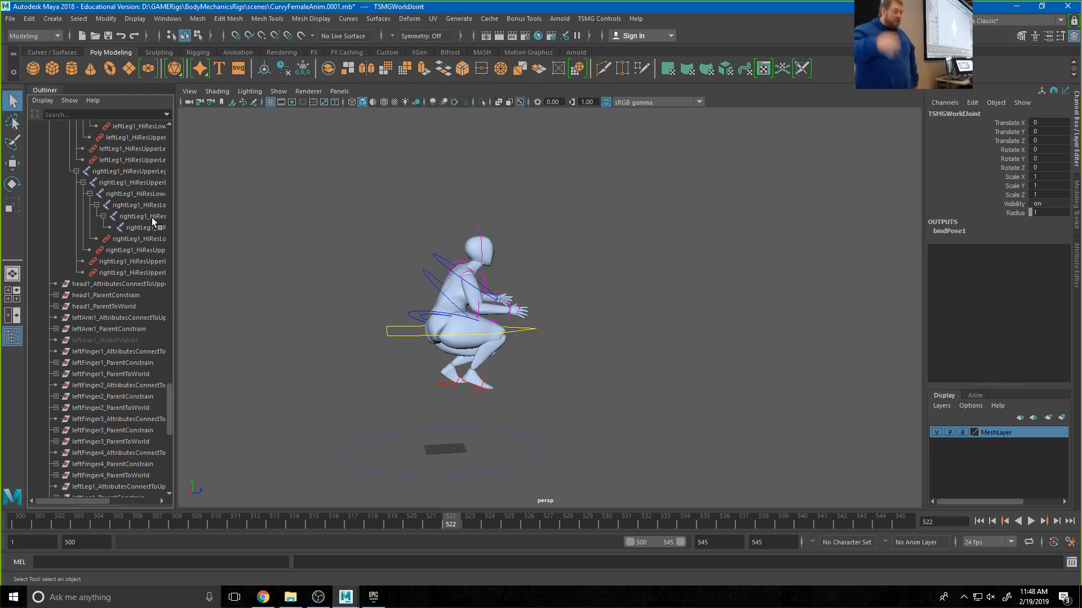
{"action": "left_click", "coordinate": [279, 91]}
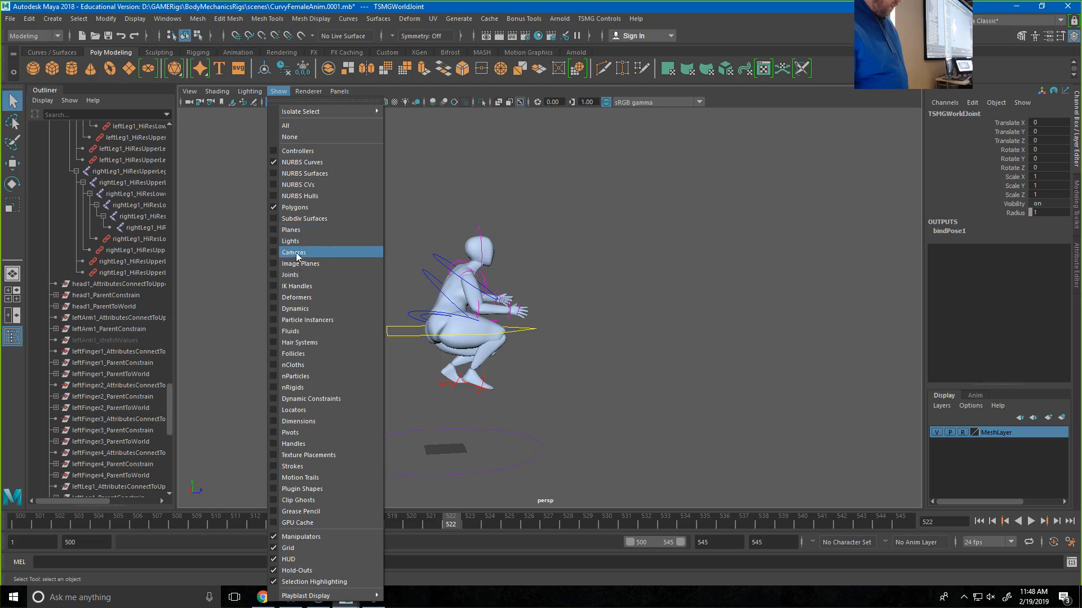
{"action": "left_click", "coordinate": [300, 275]}
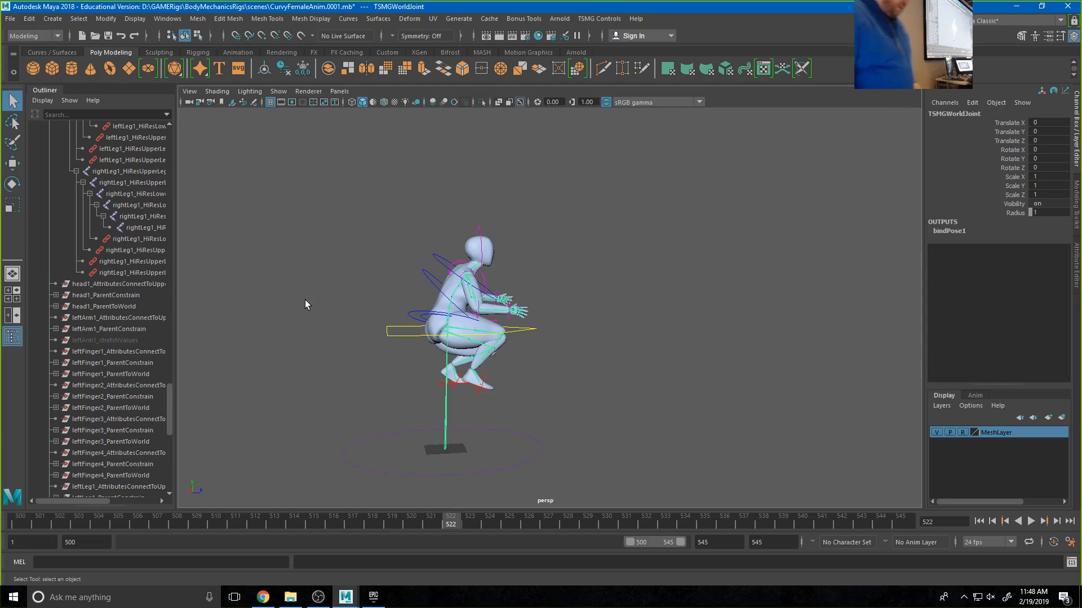
- Try moving the TSMG_root control about 121.55 cm along Z to test the world joint, and undo the move
{"action": "left_click_drag", "start_coordinate": [522, 445], "coordinate": [579, 477]}
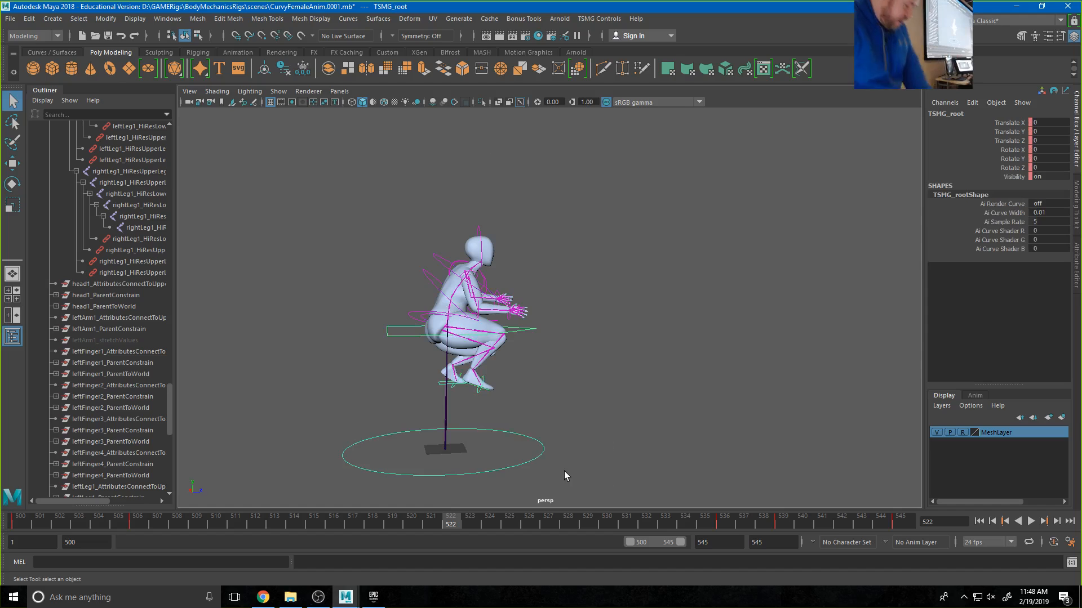
{"action": "key", "text": "w"}
{"action": "left_click_drag", "start_coordinate": [495, 437], "coordinate": [682, 427]}
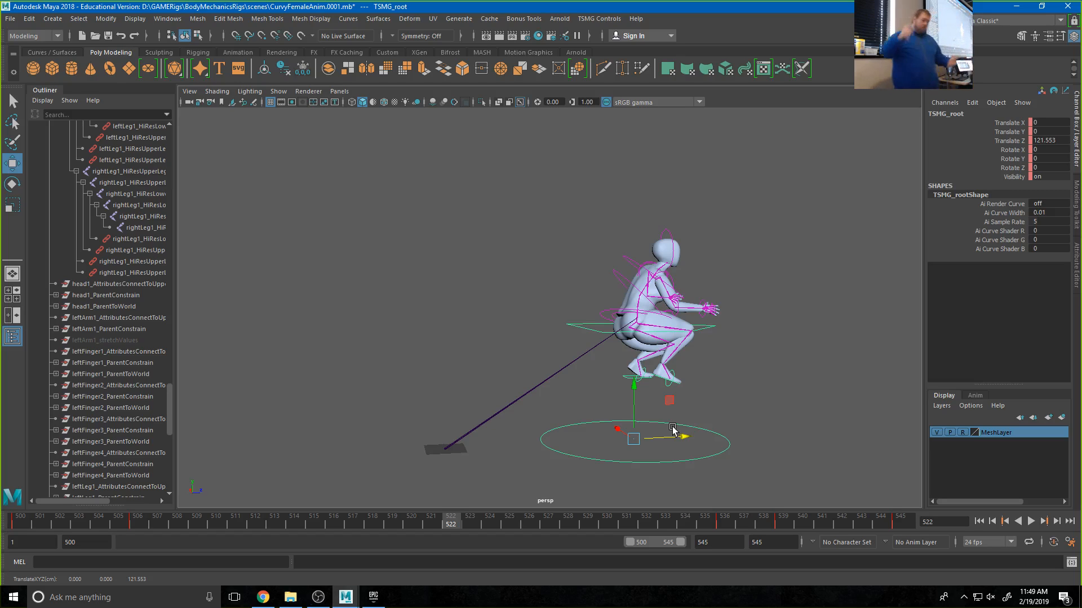
{"action": "key", "text": "ctrl+z"}
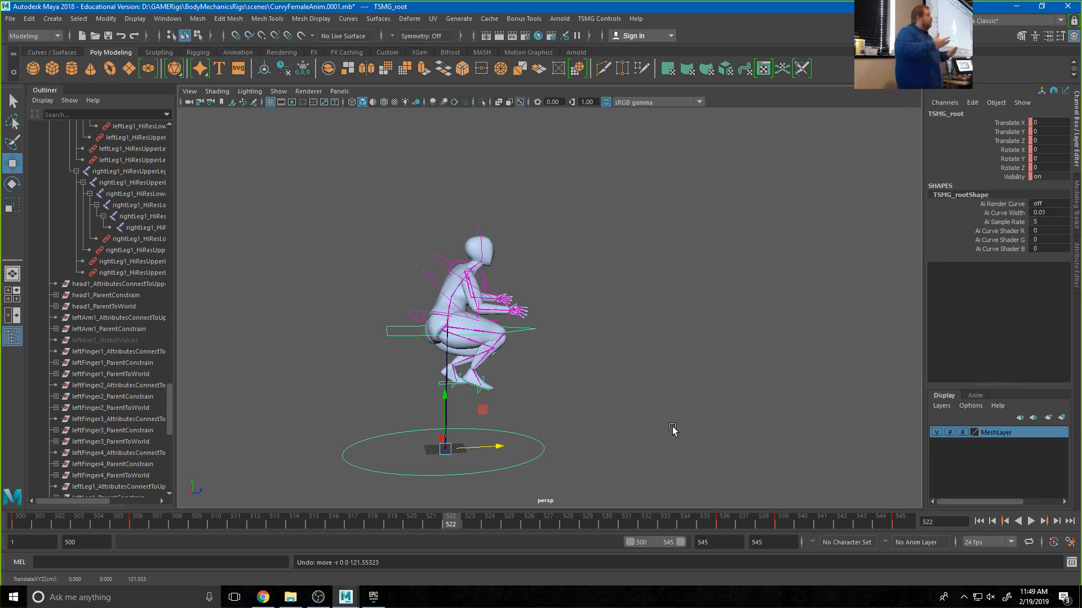
- Set the playback speed to Real-time and play the run cycle in the 400–420 frame range
{"action": "left_click", "coordinate": [1031, 520]}
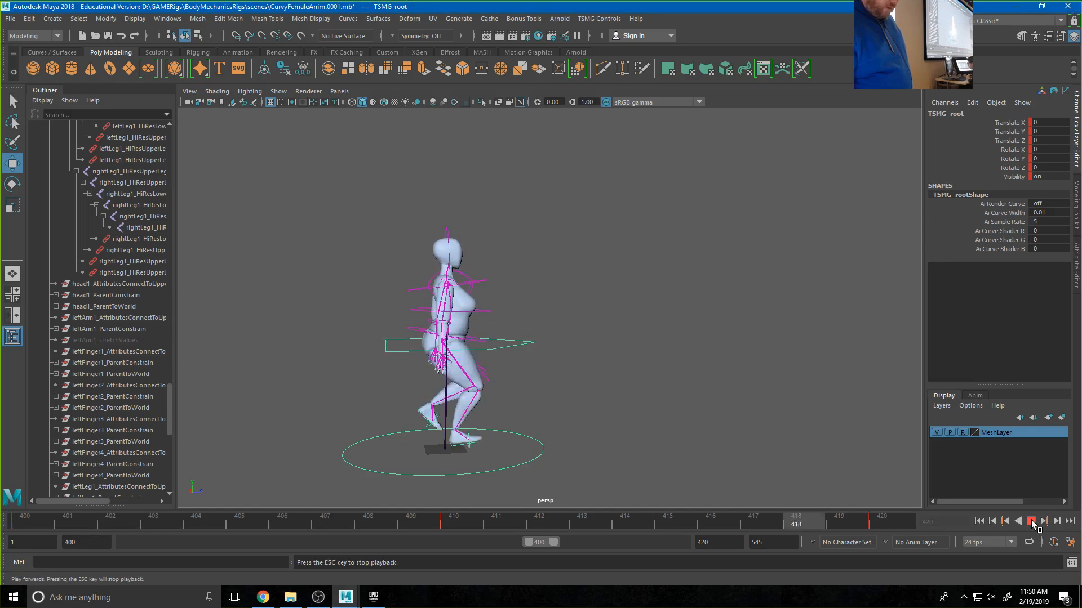
{"action": "left_click", "coordinate": [1030, 522]}
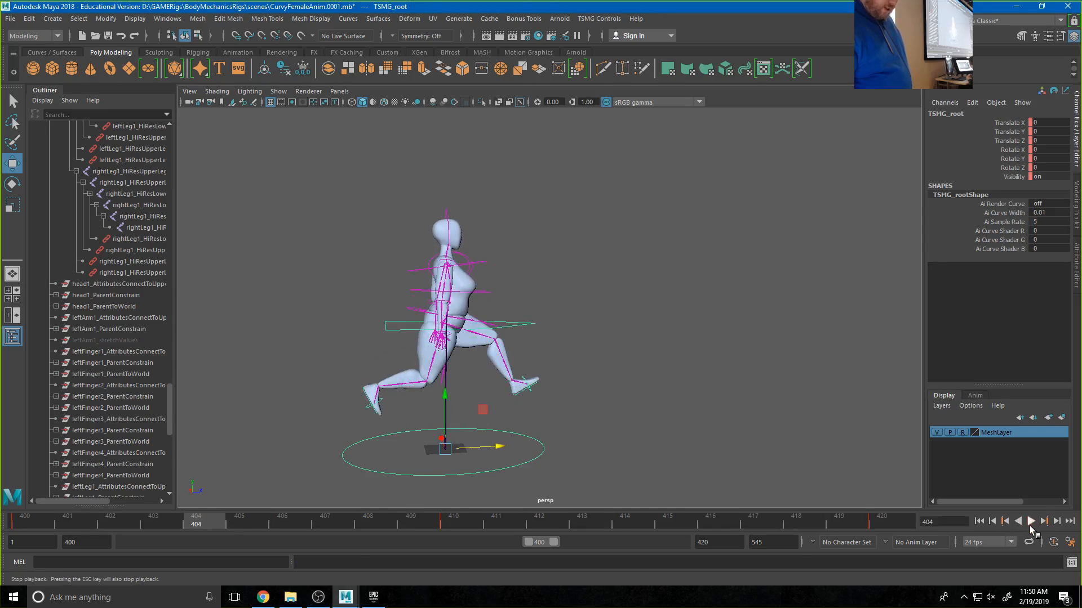
{"action": "right_click", "coordinate": [708, 532]}
{"action": "mouse_move", "coordinate": [800, 439]}
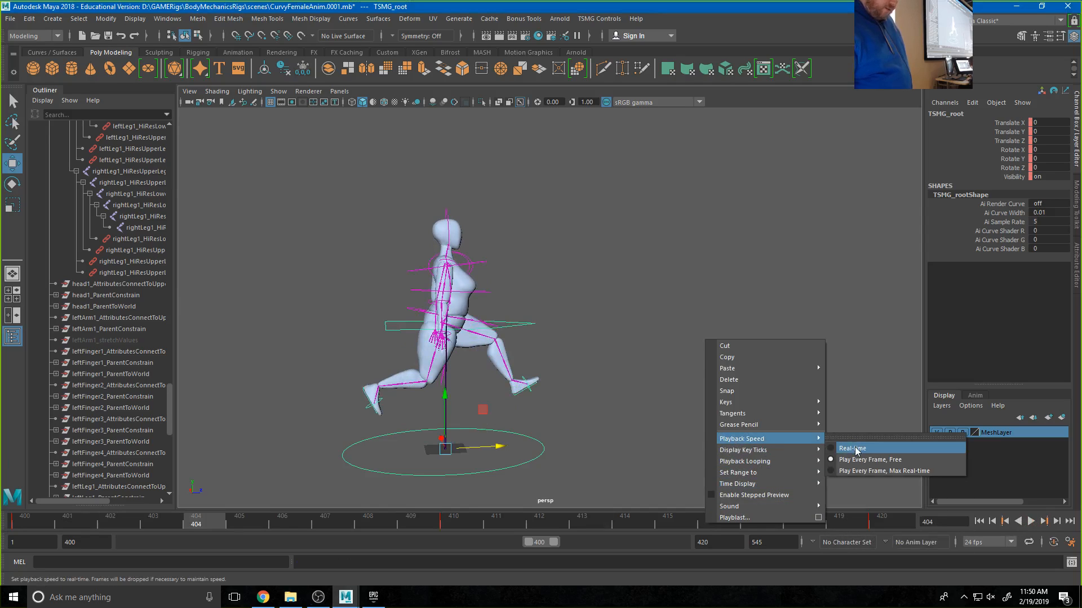
{"action": "left_click", "coordinate": [856, 449]}
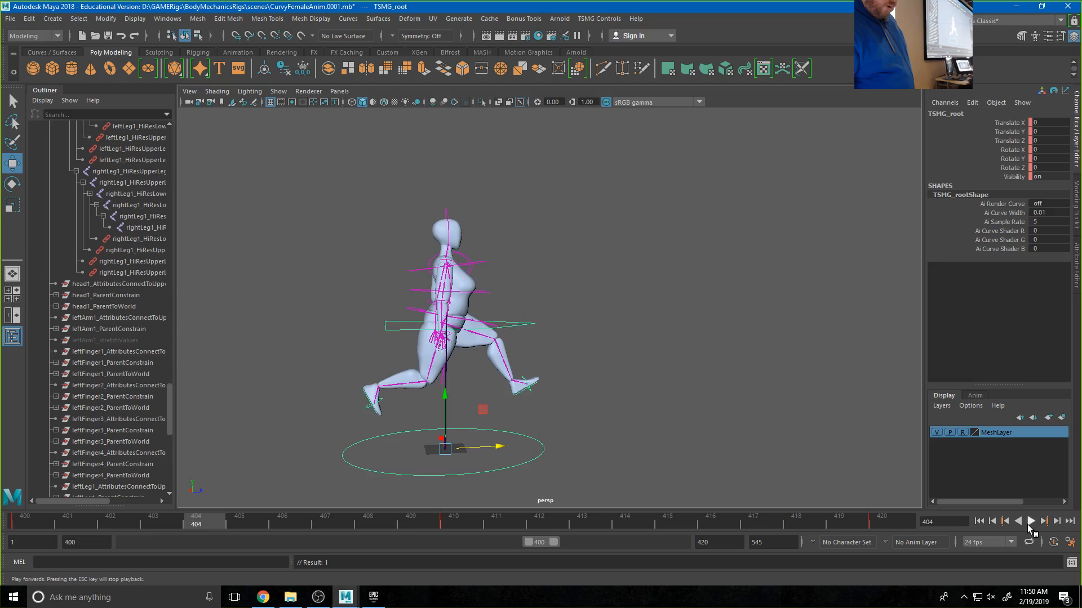
{"action": "left_click", "coordinate": [1029, 524]}
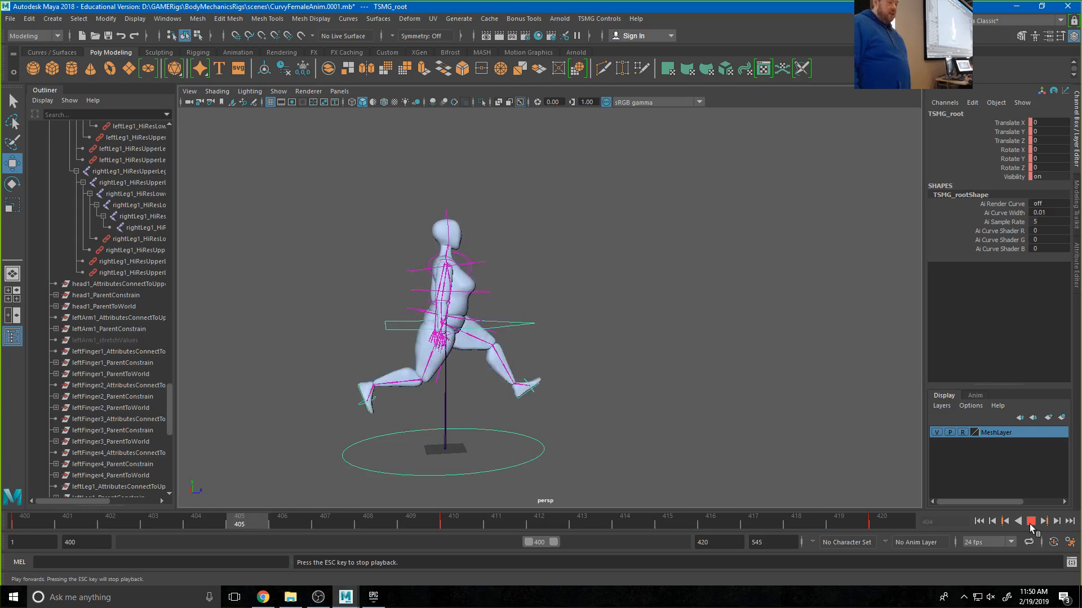
{"action": "left_click", "coordinate": [1030, 522]}
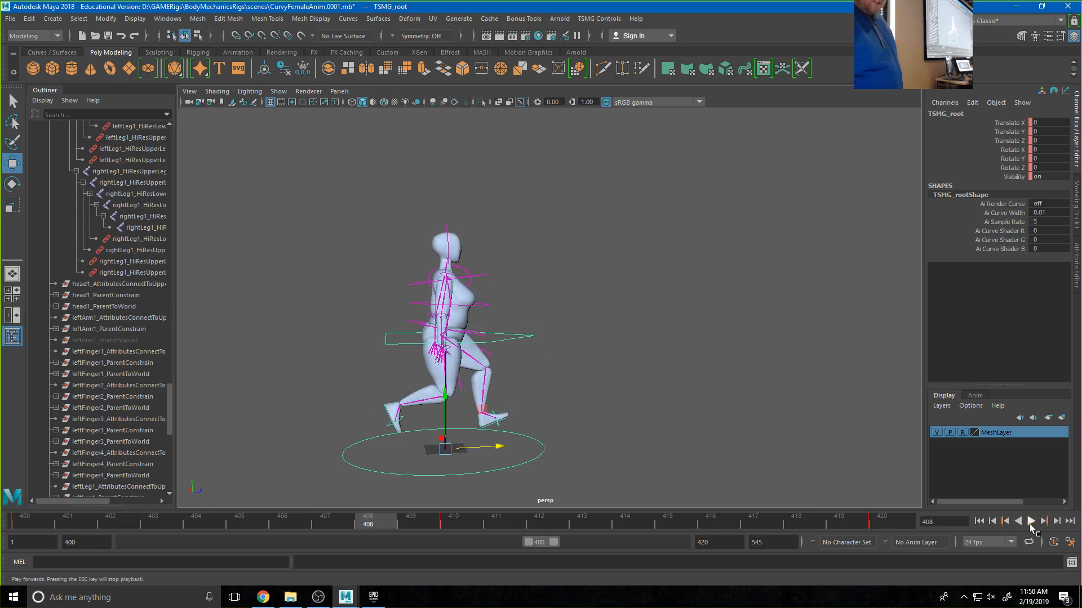
- Try moving TSMGWorldJoint by itself about 186.87 cm along Z, and undo the move
{"action": "left_click", "coordinate": [619, 383]}
{"action": "left_click", "coordinate": [446, 447]}
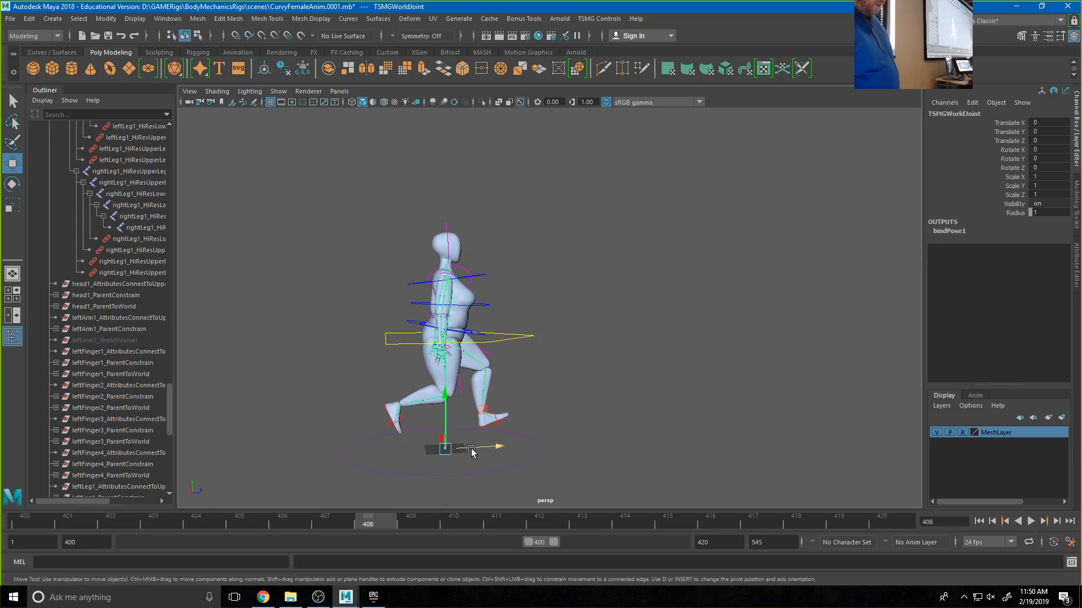
{"action": "left_click_drag", "start_coordinate": [472, 451], "coordinate": [746, 399]}
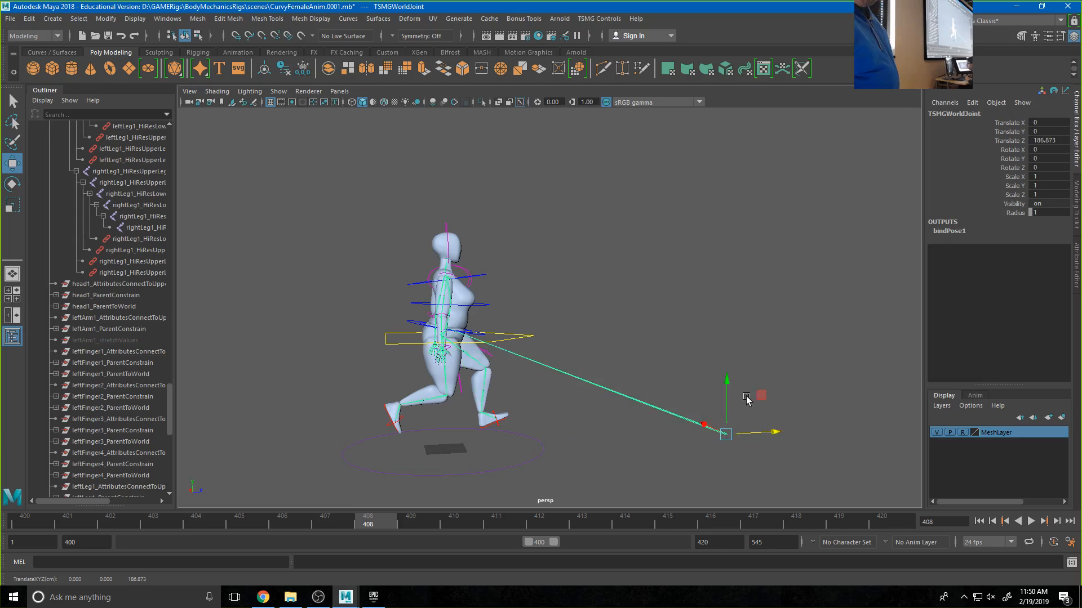
{"action": "key", "text": "ctrl+z"}
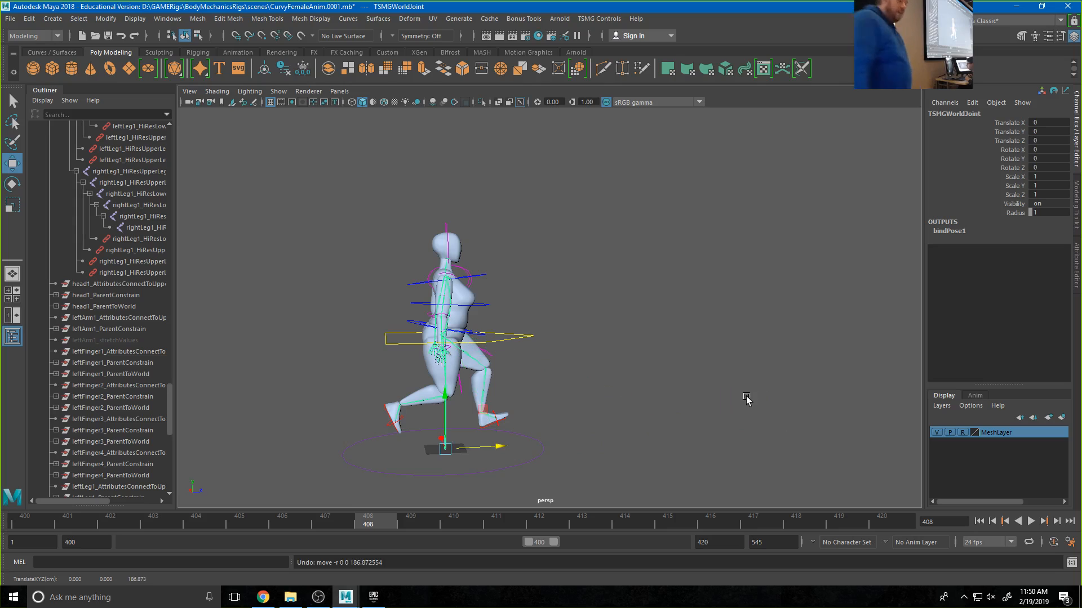
- Try moving the TSMG_root control about 271.84 cm along Z at frame 408, and undo the move
{"action": "left_click_drag", "start_coordinate": [590, 416], "coordinate": [512, 483]}
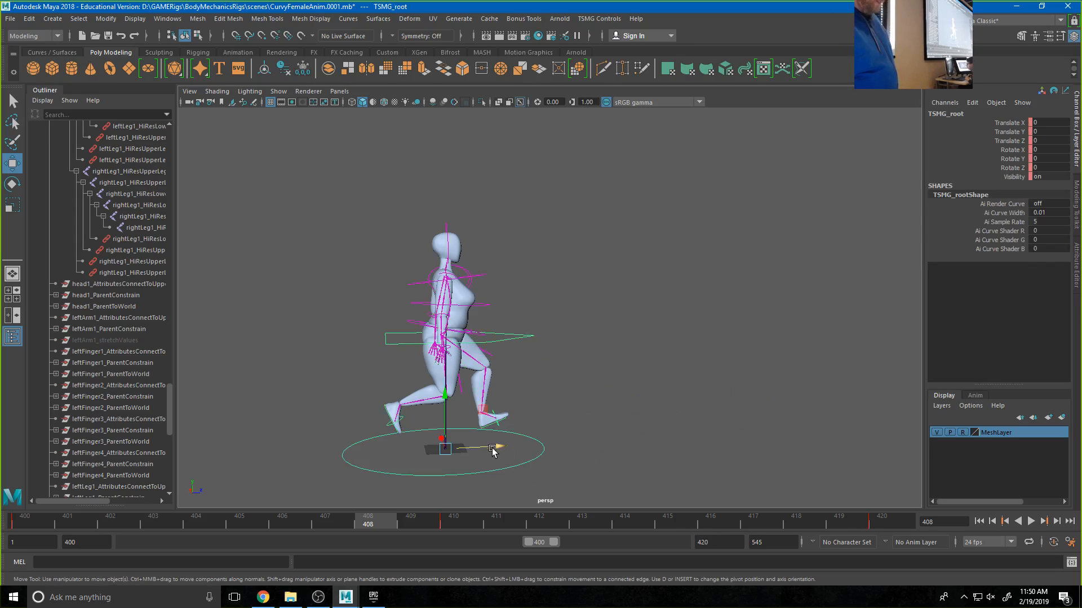
{"action": "left_click_drag", "start_coordinate": [495, 447], "coordinate": [868, 398]}
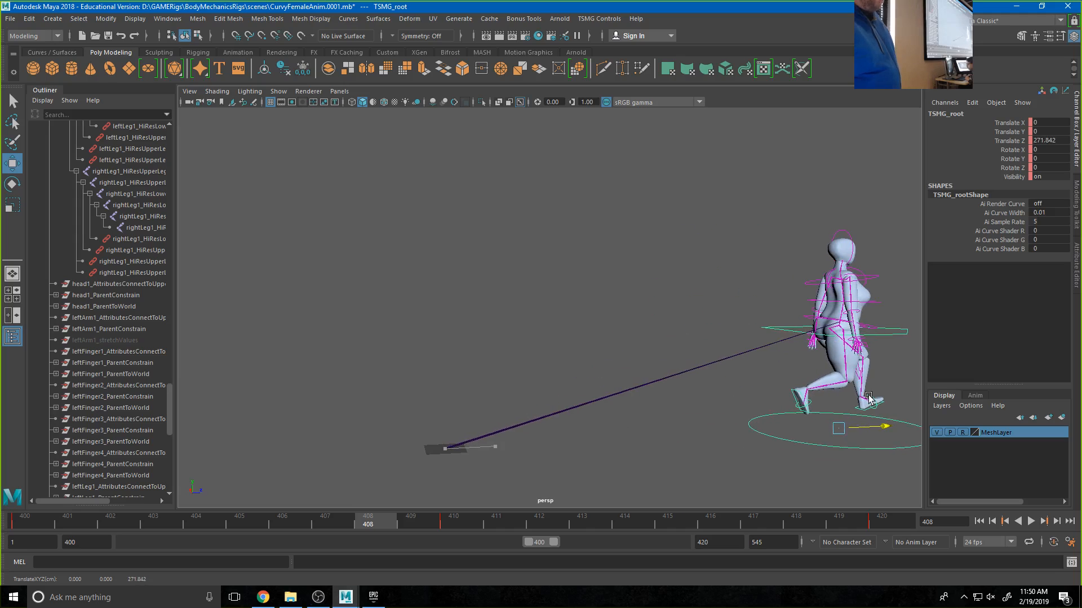
{"action": "left_click", "coordinate": [120, 38]}
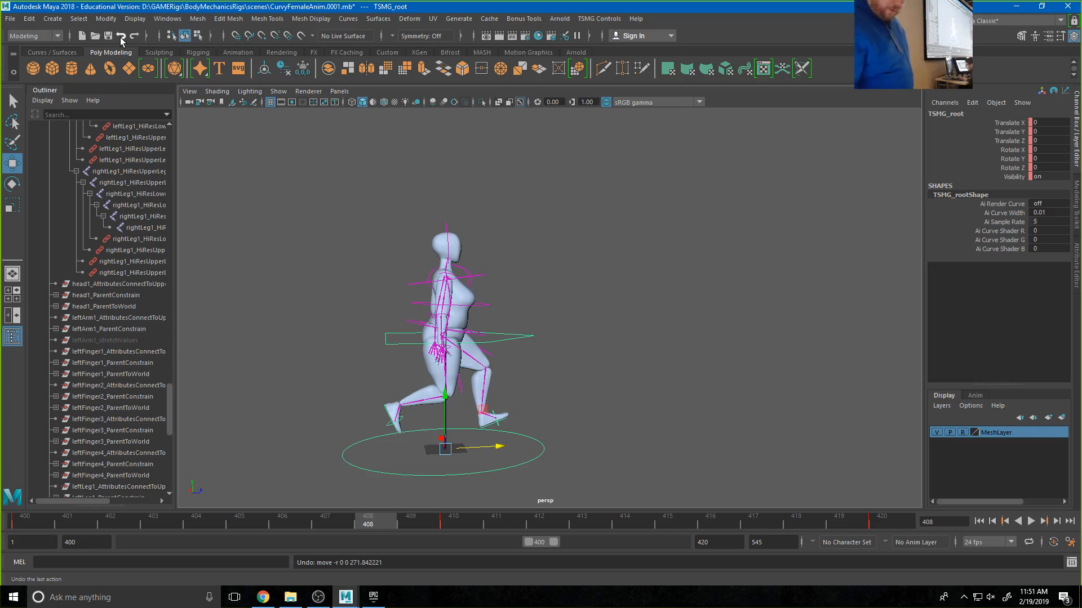
- Play the run cycle once more, stop it, and extend the playback range start back to frame 1
{"action": "left_click", "coordinate": [1032, 523]}
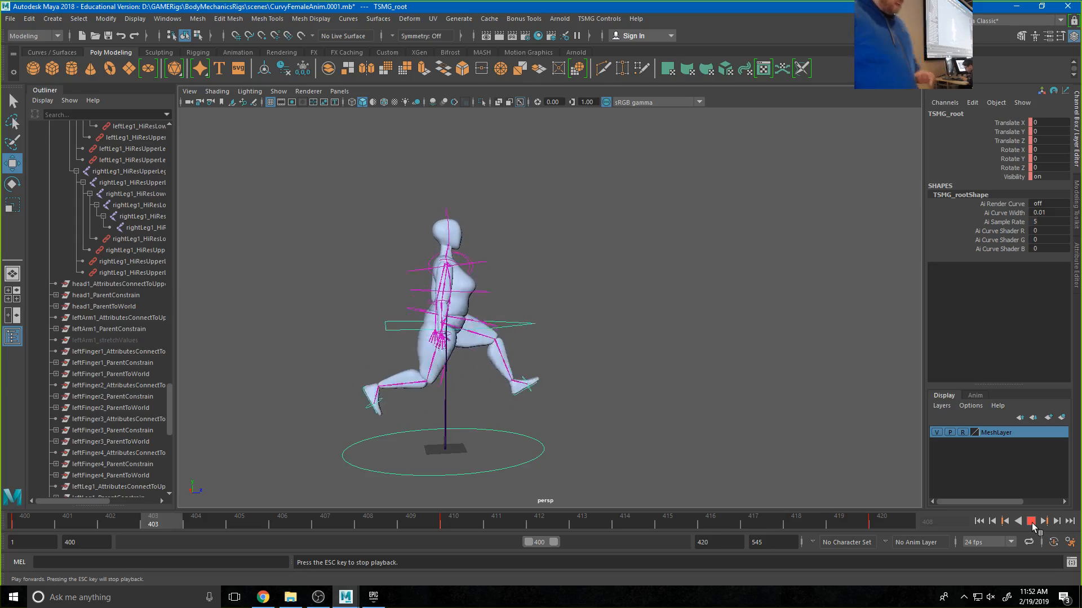
{"action": "left_click", "coordinate": [1031, 521]}
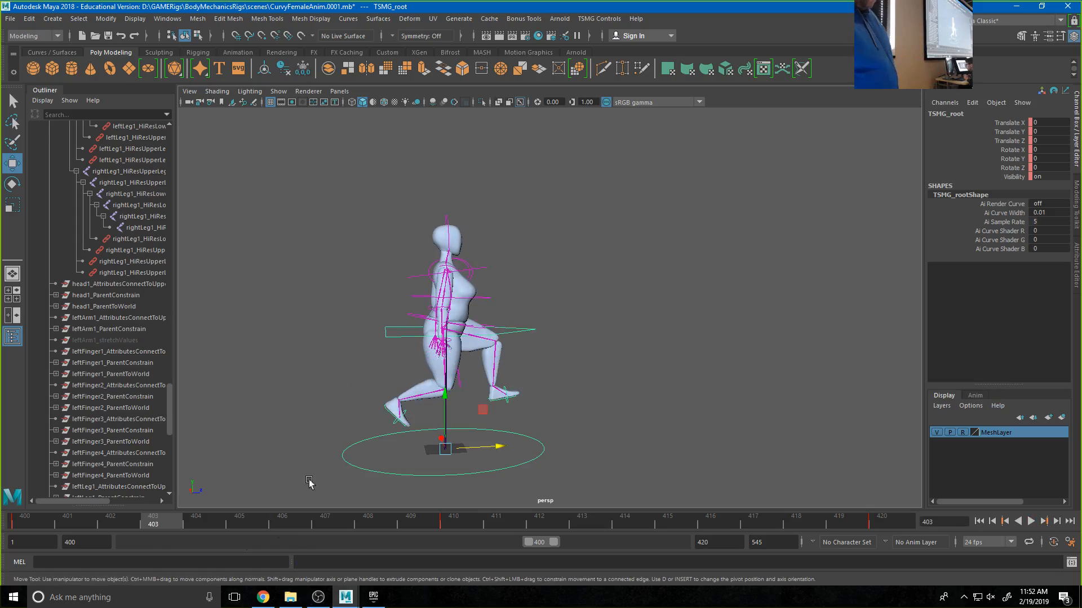
{"action": "left_click_drag", "start_coordinate": [530, 543], "coordinate": [125, 558]}
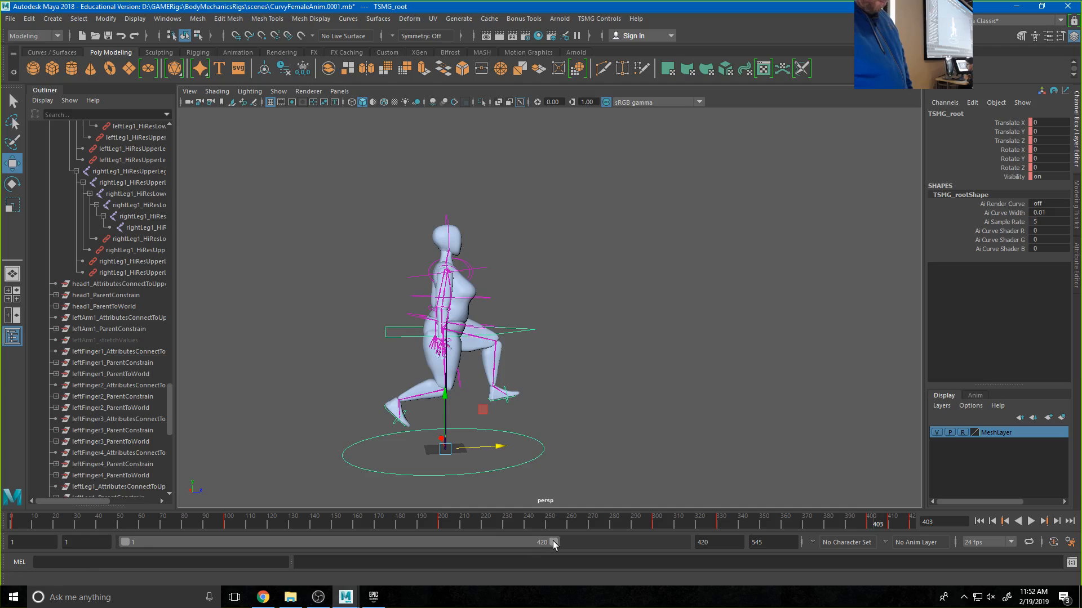
- Extend the end of the playback and animation ranges to frame 700
{"action": "left_click_drag", "start_coordinate": [553, 541], "coordinate": [710, 552]}
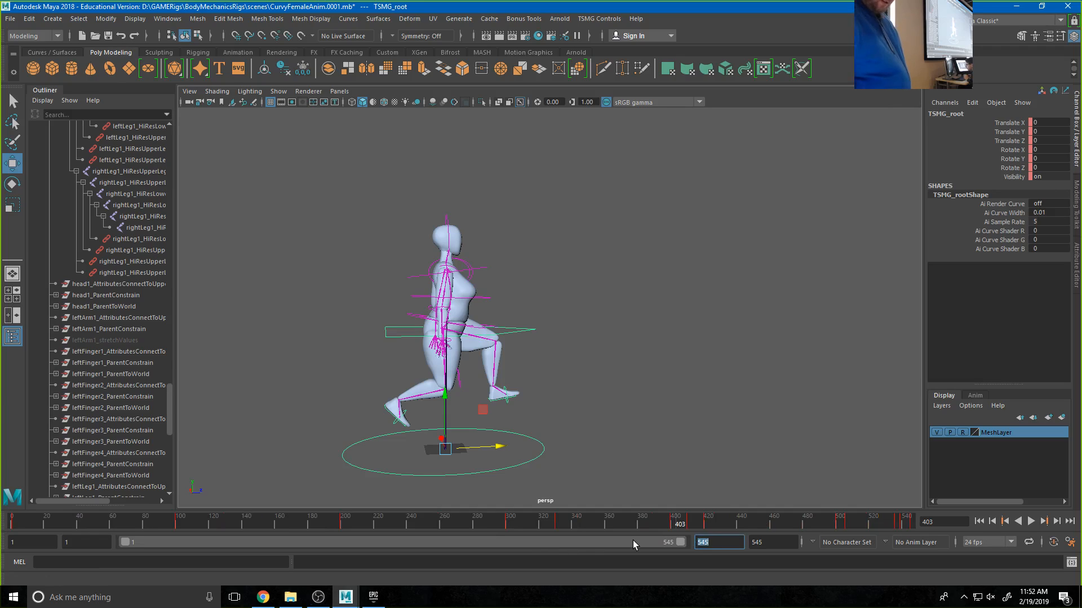
{"action": "type", "text": "700"}
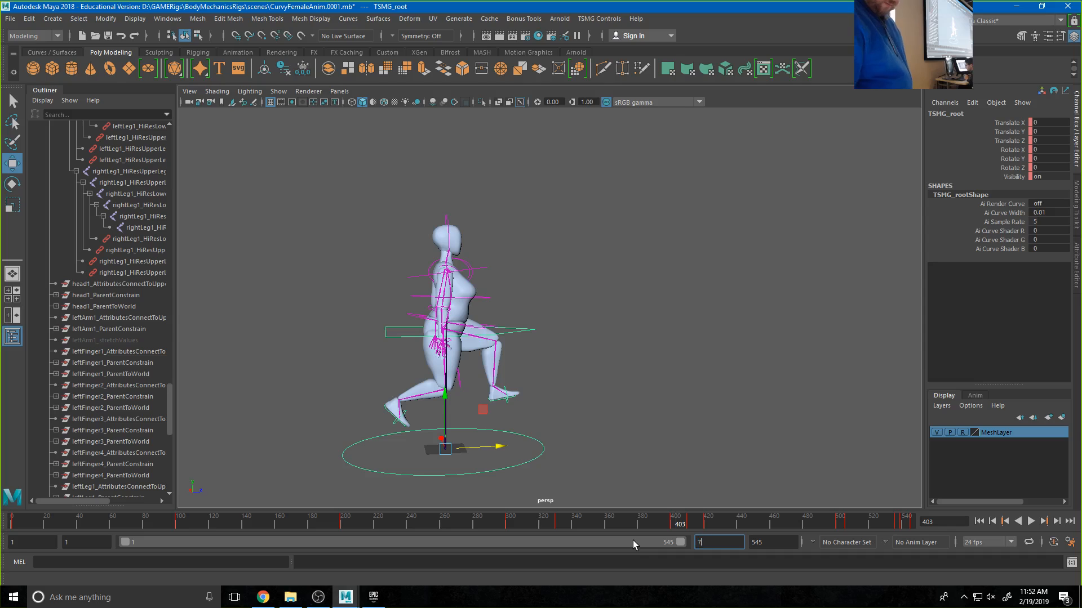
{"action": "key", "text": "Return"}
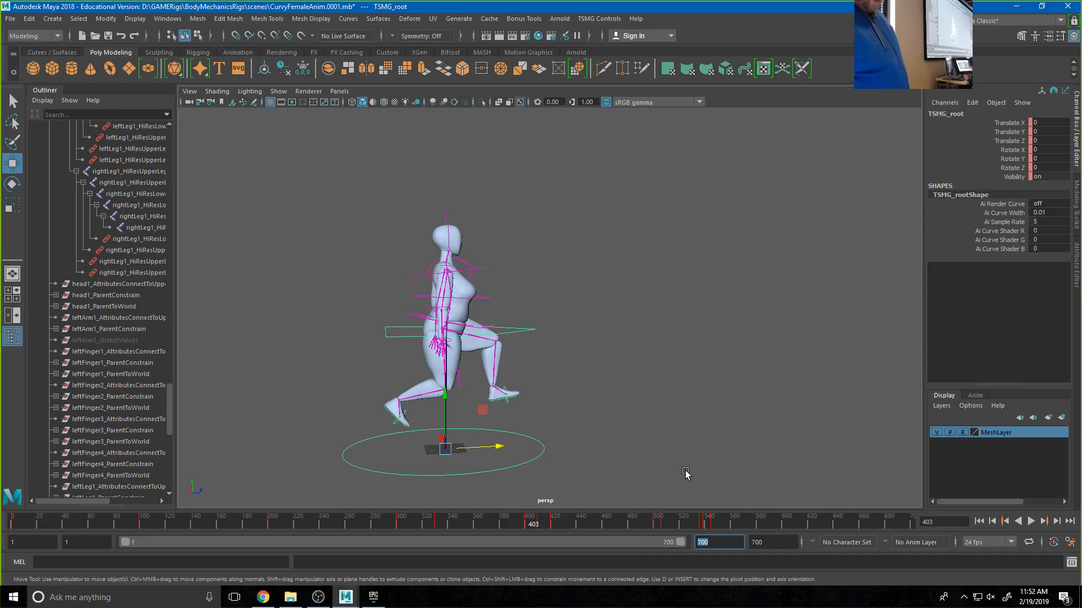
- Set the scene framerate to 30 fps in the Time Slider preferences and save them
{"action": "left_click", "coordinate": [1071, 549]}
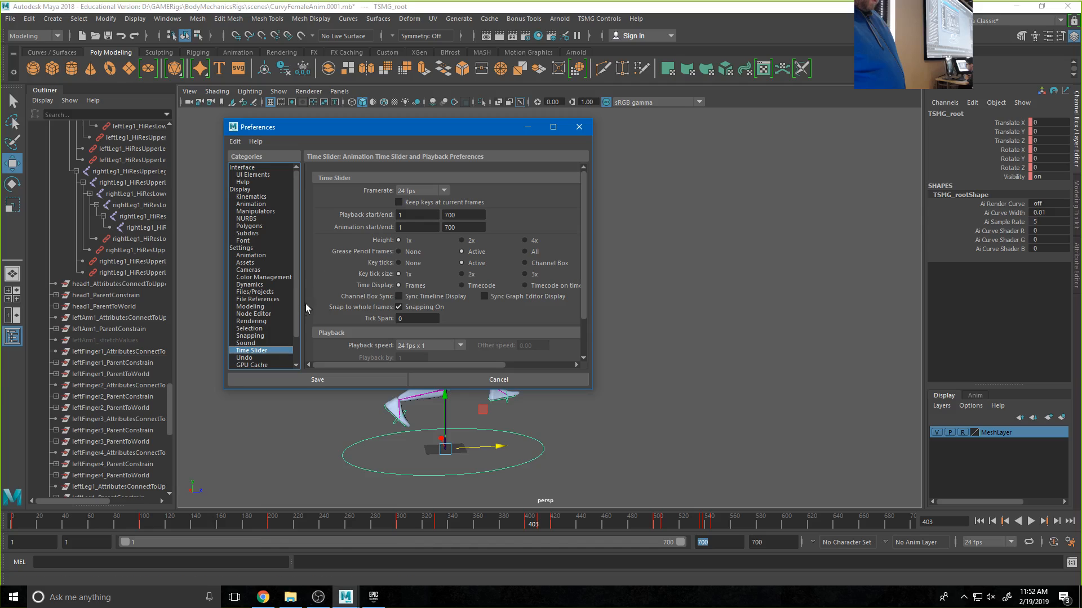
{"action": "scroll", "coordinate": [441, 304], "scroll_direction": "down", "scroll_amount": 2}
{"action": "scroll", "coordinate": [441, 304], "scroll_direction": "up", "scroll_amount": 2}
{"action": "left_click", "coordinate": [435, 188]}
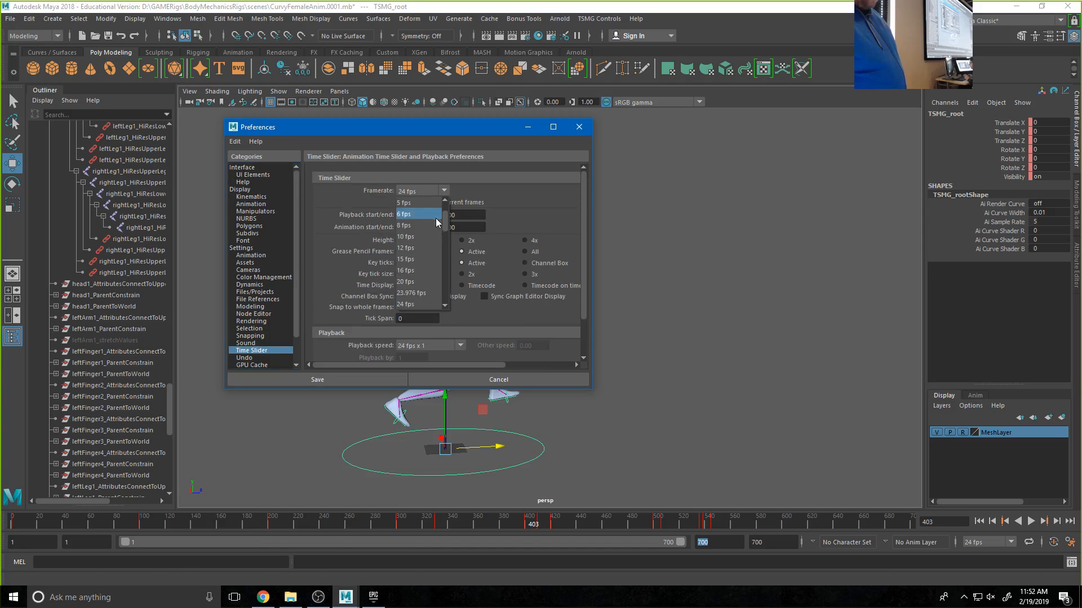
{"action": "scroll", "coordinate": [415, 305], "scroll_direction": "down", "scroll_amount": 1}
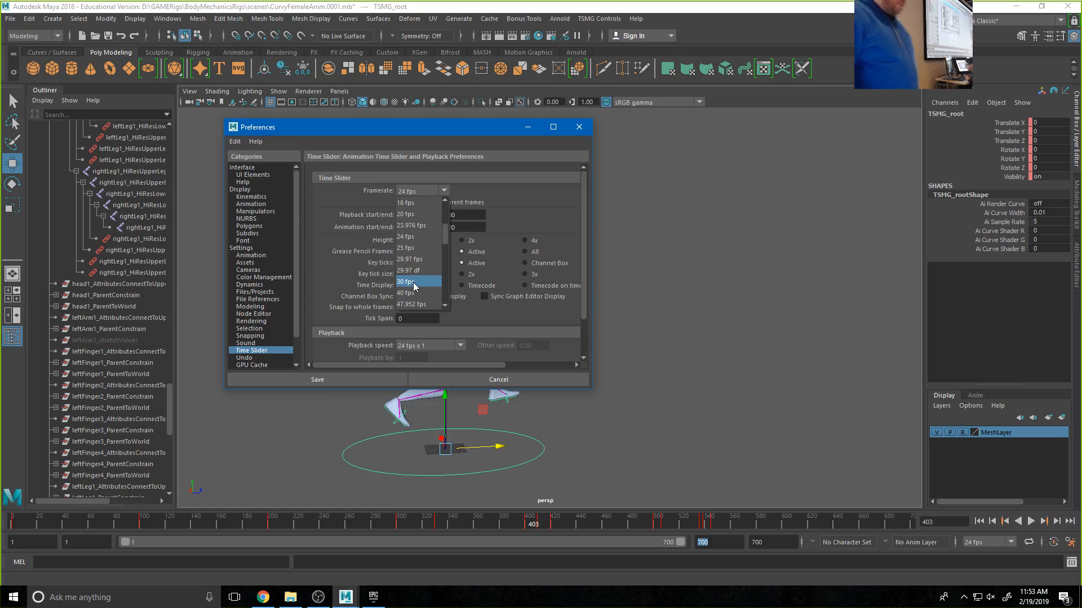
{"action": "left_click", "coordinate": [414, 282]}
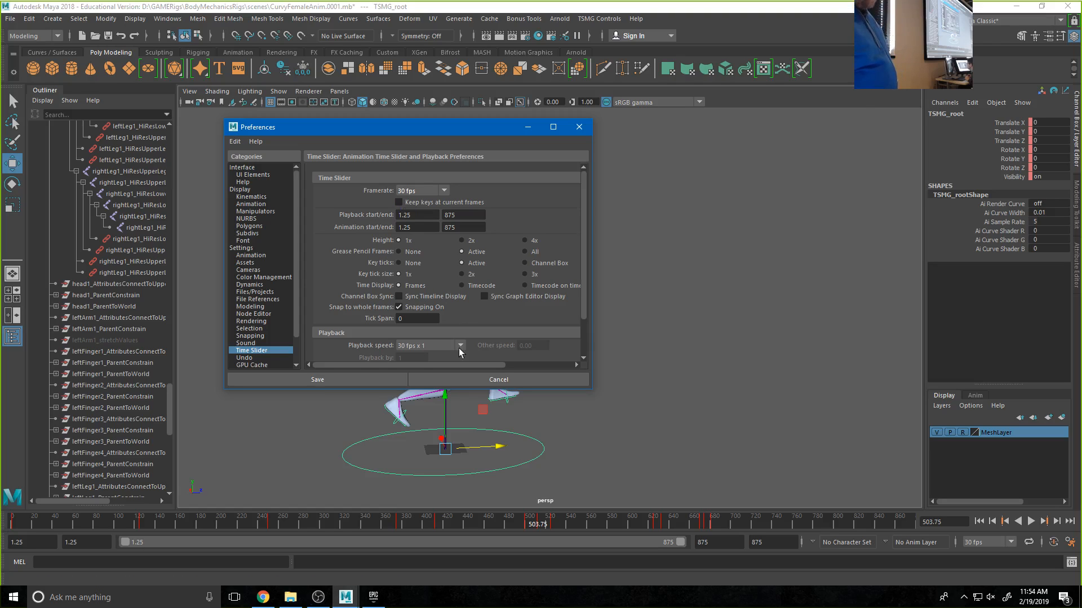
{"action": "left_click", "coordinate": [380, 380]}
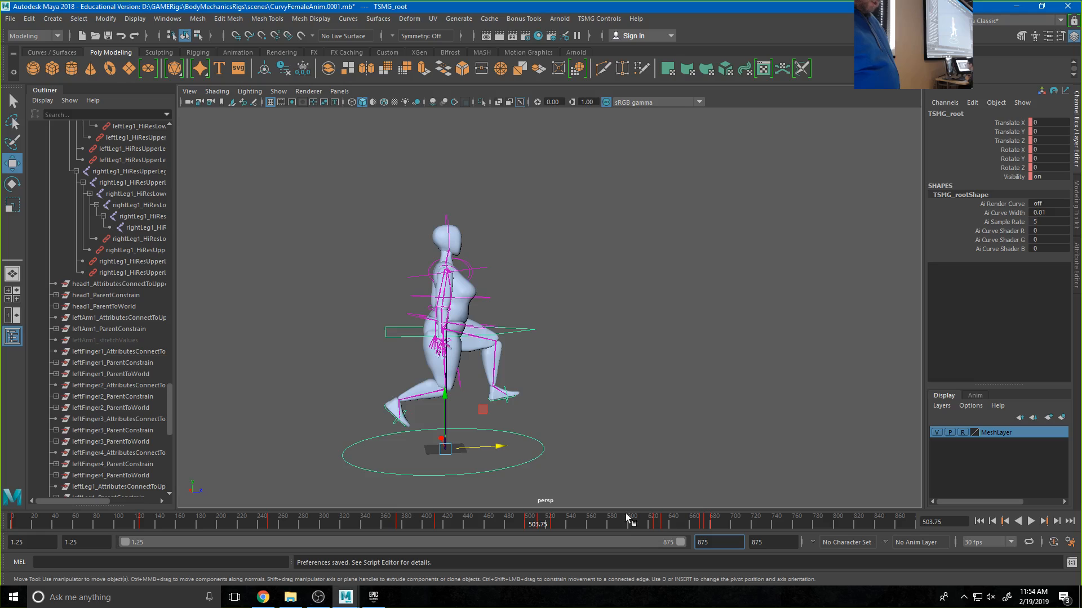
- Play the animation at 30 fps from frame 500, and scrub back to the start of the timeline
{"action": "left_click_drag", "start_coordinate": [551, 521], "coordinate": [530, 521]}
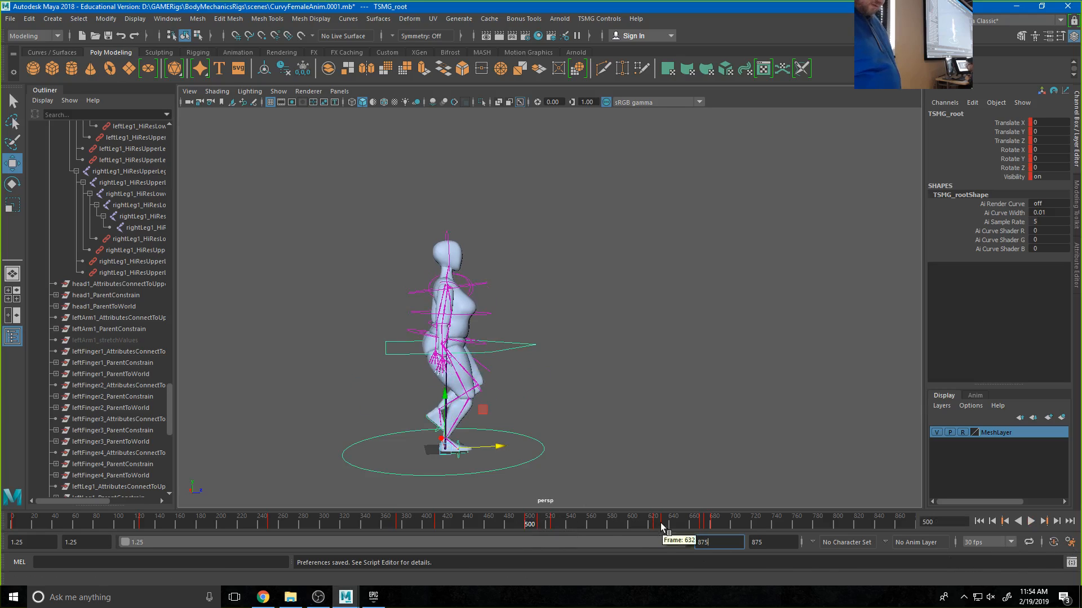
{"action": "key", "text": "alt+v"}
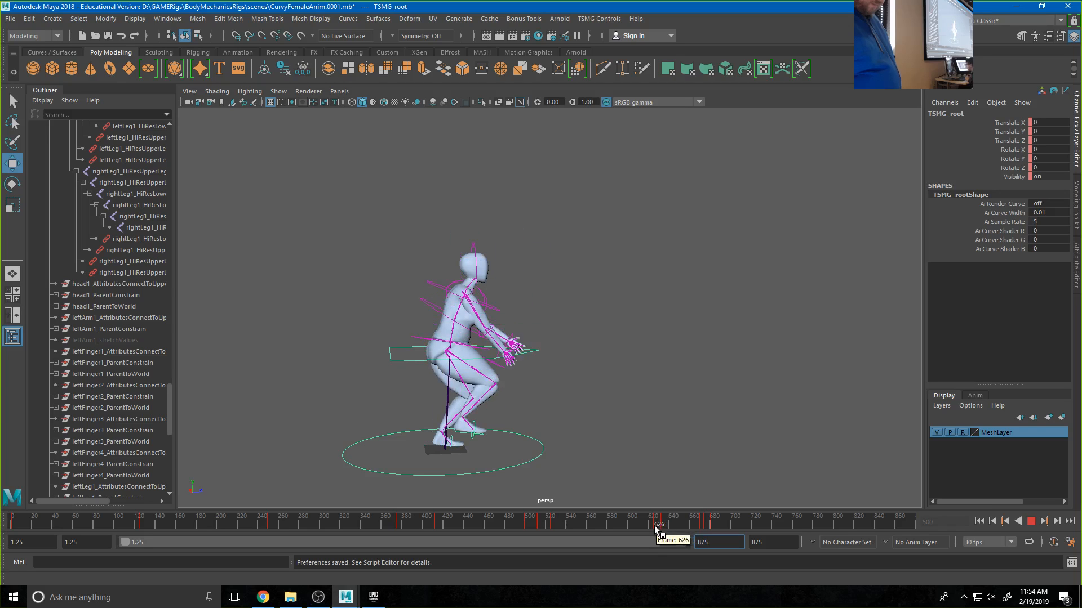
{"action": "left_click_drag", "start_coordinate": [654, 526], "coordinate": [9, 543]}
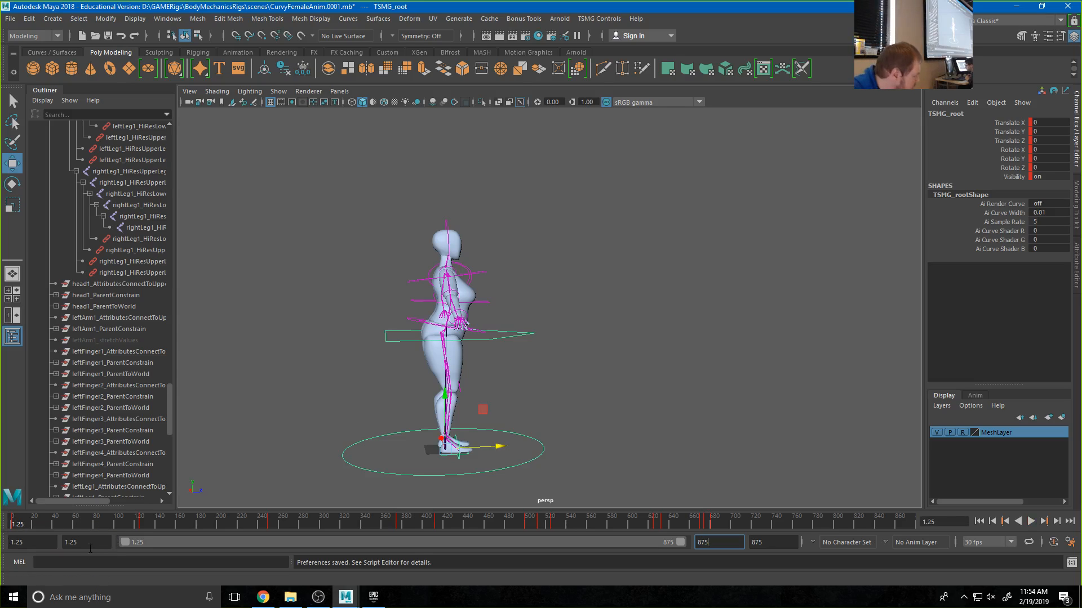
- Set both the animation start and the playback start to frame 1
{"action": "left_click_drag", "start_coordinate": [43, 546], "coordinate": [3, 544]}
{"action": "left_click_drag", "start_coordinate": [95, 546], "coordinate": [7, 544]}
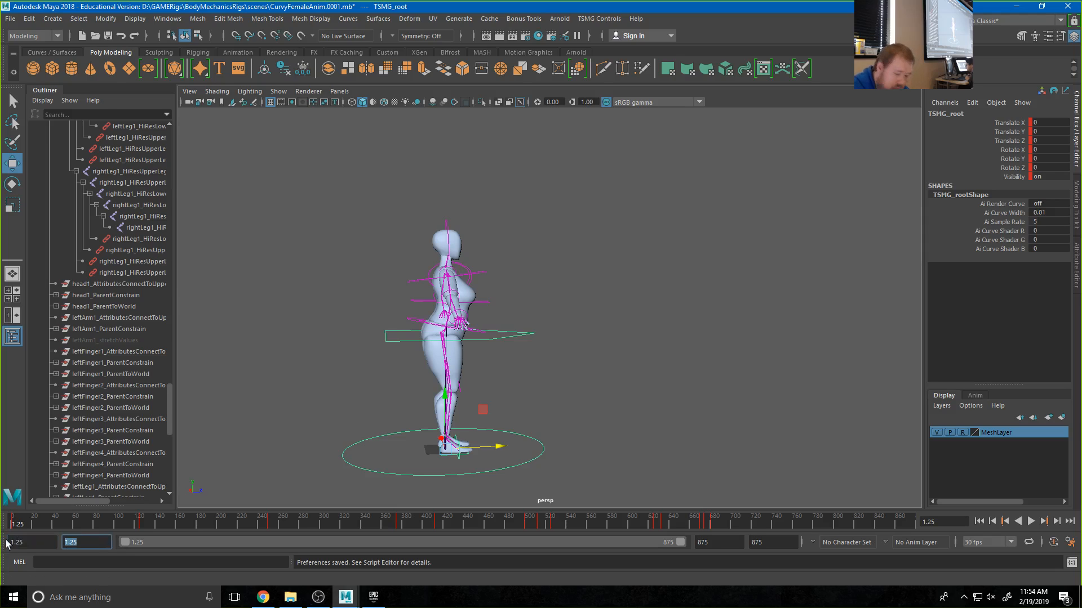
{"action": "type", "text": "1"}
{"action": "key", "text": "Return"}
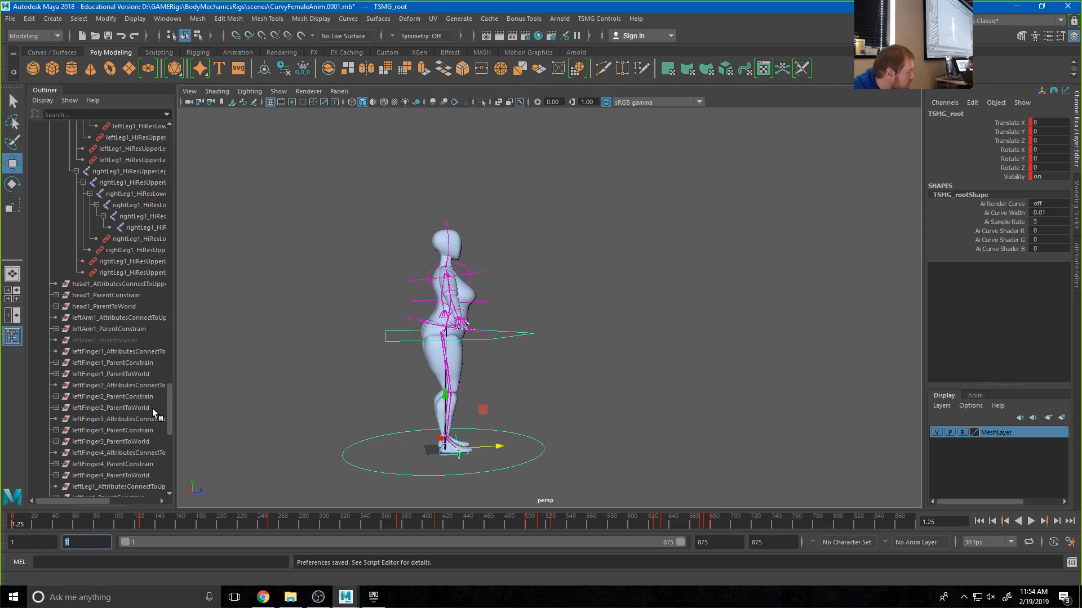
- Snap all keys of the controls in aToolsSet_purple_All to whole frames, and return to frame 1
{"action": "scroll", "coordinate": [152, 408], "scroll_direction": "down", "scroll_amount": 10}
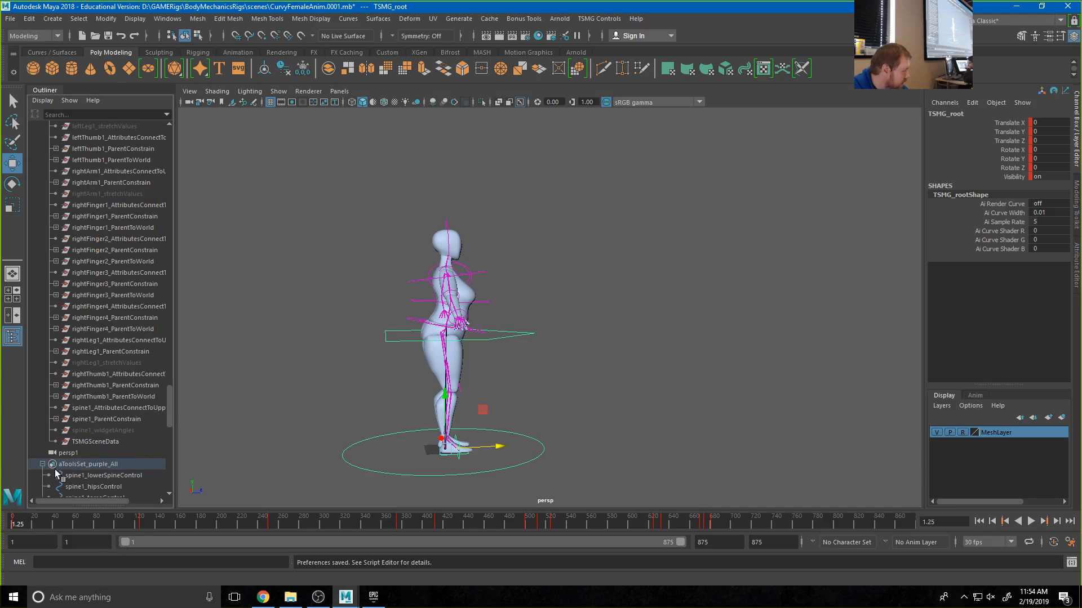
{"action": "left_click", "coordinate": [56, 474]}
{"action": "scroll", "coordinate": [73, 472], "scroll_direction": "down", "scroll_amount": 10}
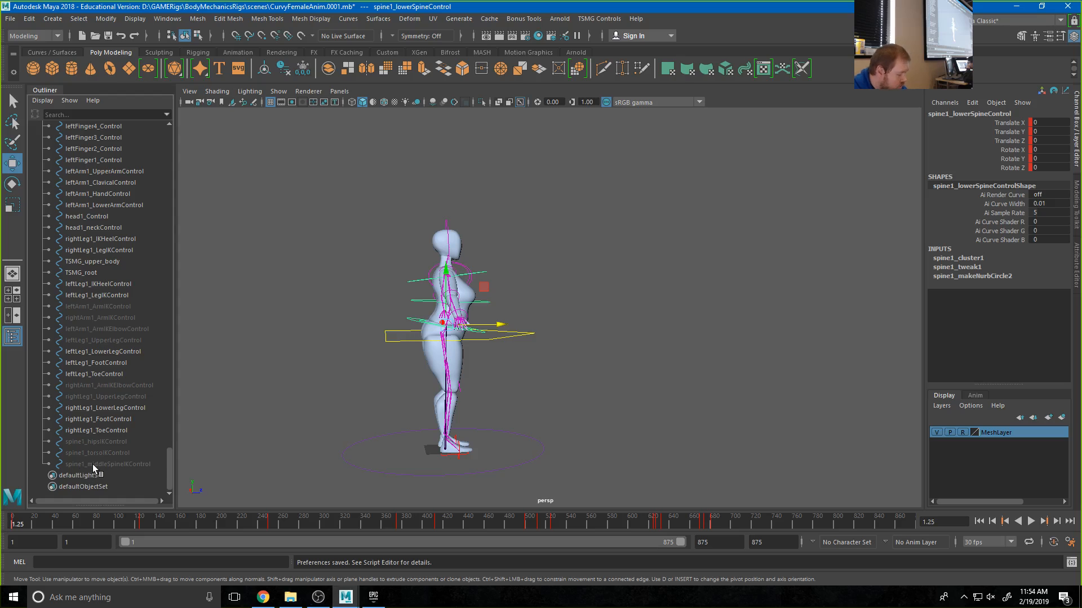
{"action": "left_click", "coordinate": [93, 464], "text": "shift"}
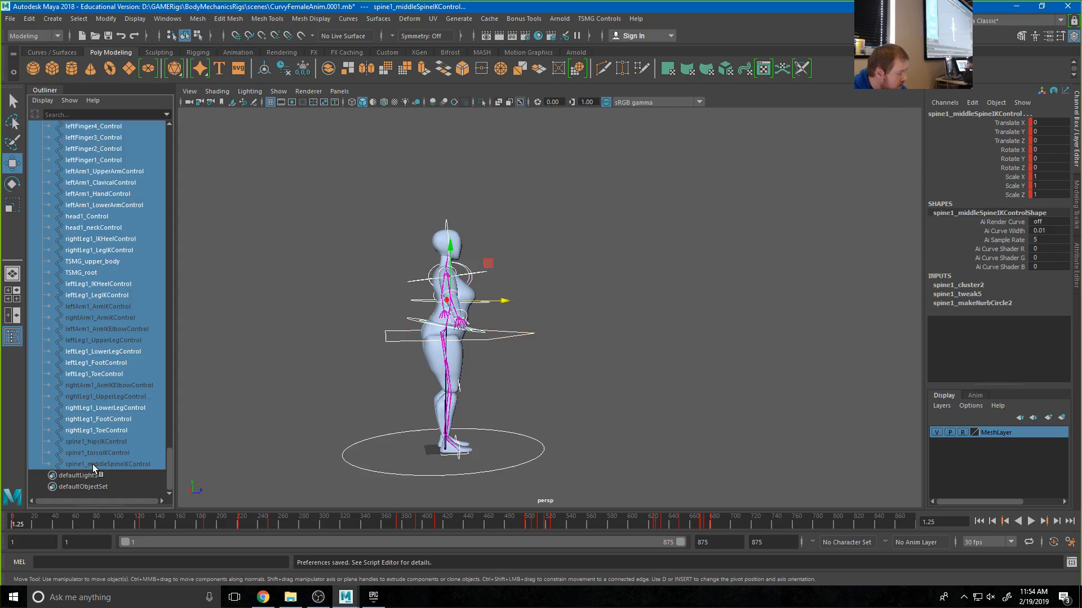
{"action": "double_click", "coordinate": [16, 524]}
{"action": "right_click", "coordinate": [15, 526]}
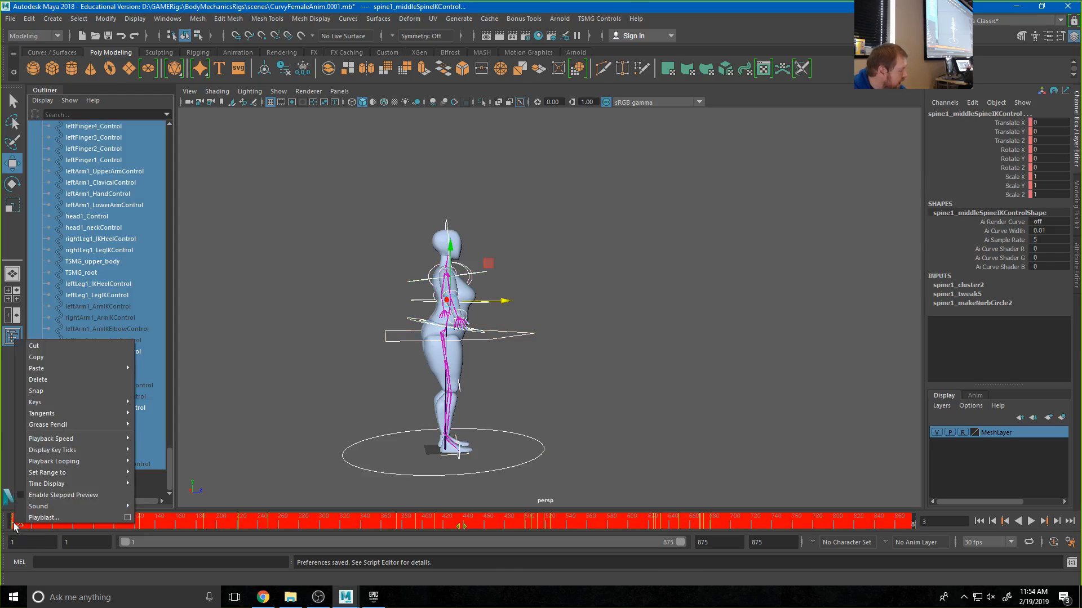
{"action": "left_click", "coordinate": [79, 391]}
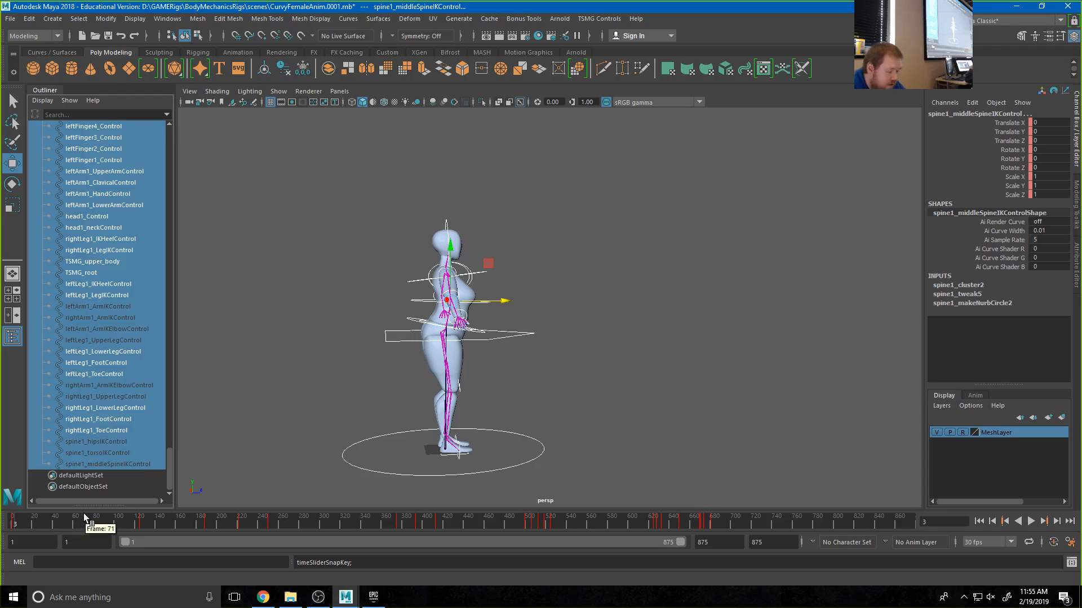
{"action": "key", "text": "comma"}
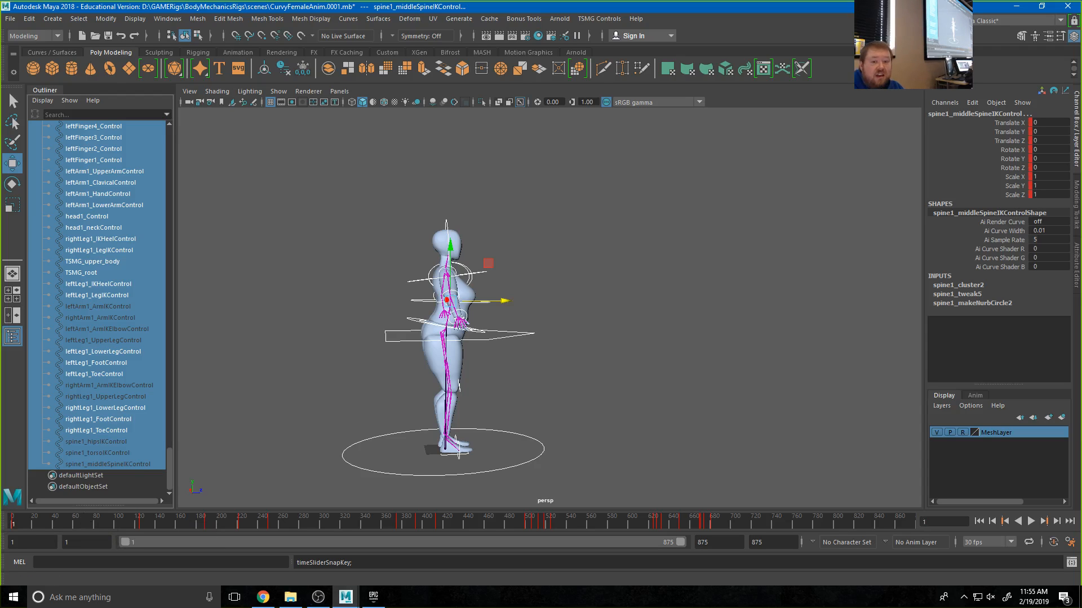
- Locate the idle keys on the timeline and set the Idle clip in the Game Exporter to start at 125 and end at 250
{"action": "left_click_drag", "start_coordinate": [1081, 121], "coordinate": [818, 43]}
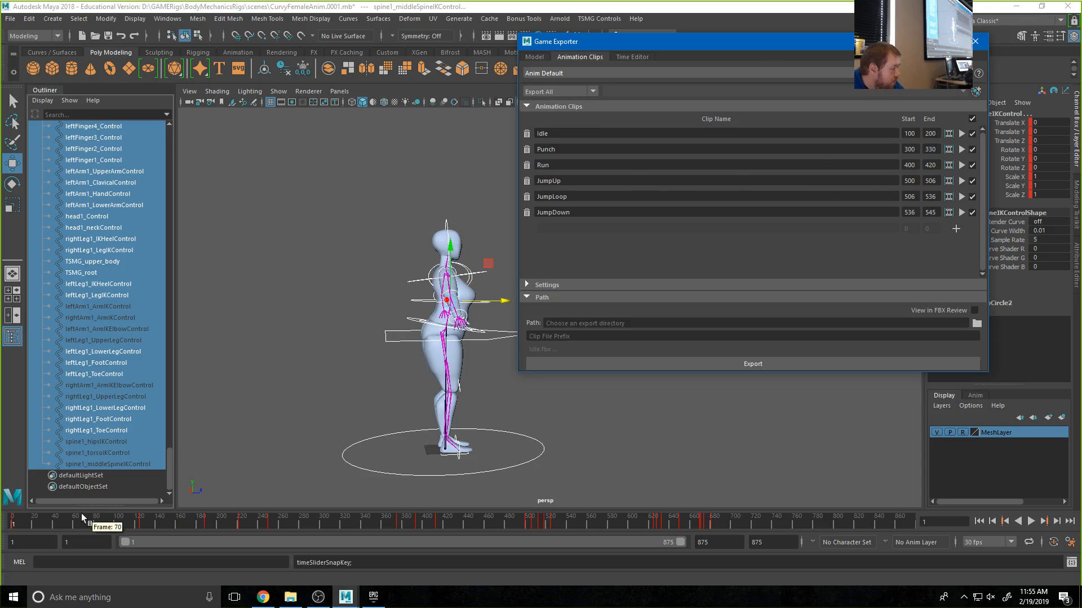
{"action": "left_click_drag", "start_coordinate": [82, 519], "coordinate": [141, 518]}
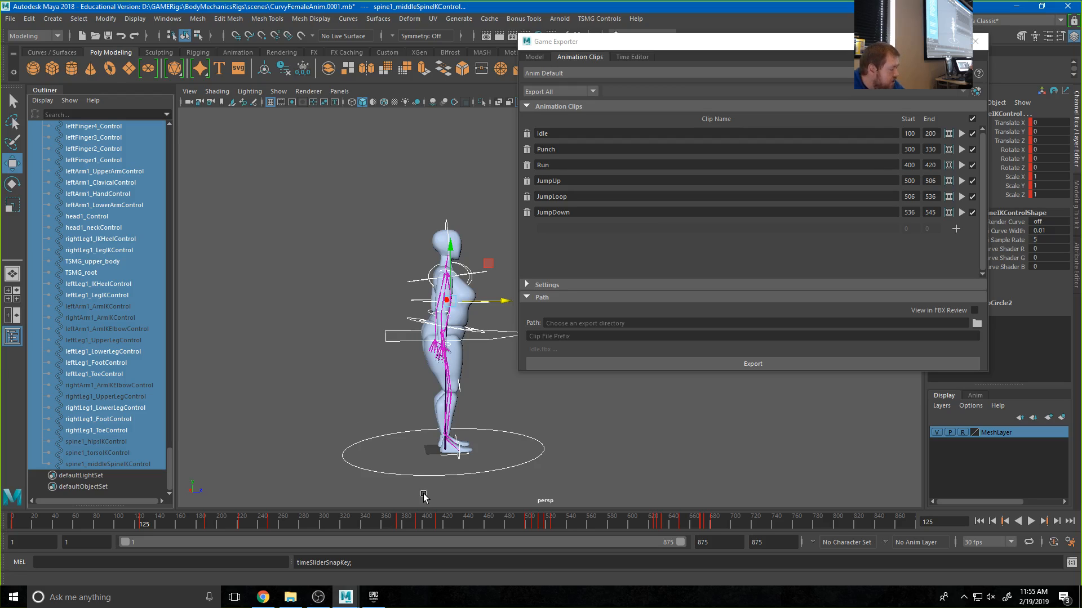
{"action": "key", "text": "period"}
{"action": "key", "text": "period"}
{"action": "key", "text": "period"}
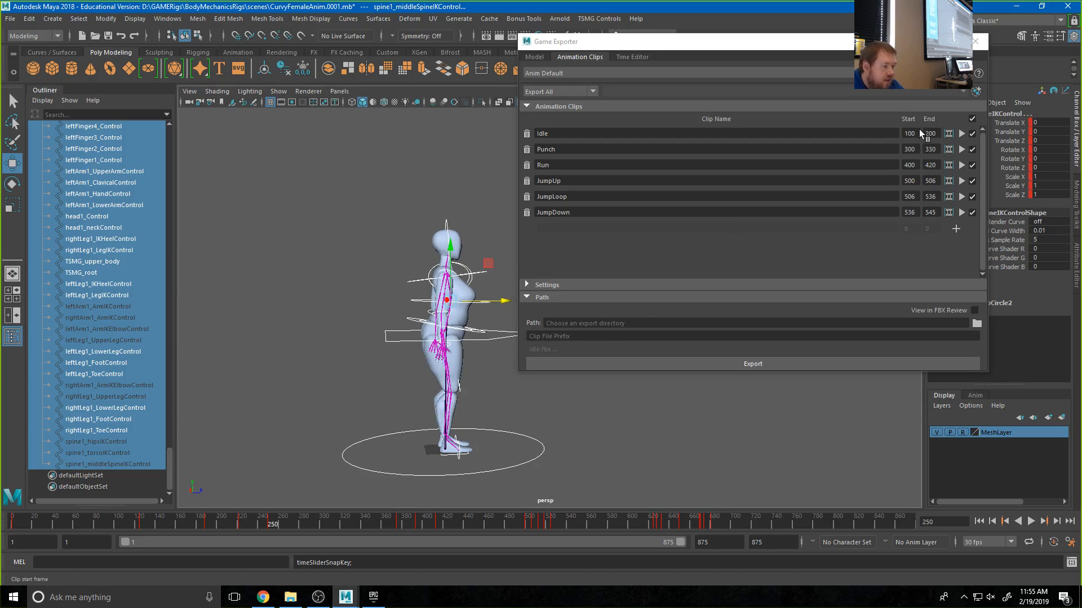
{"action": "left_click", "coordinate": [914, 135]}
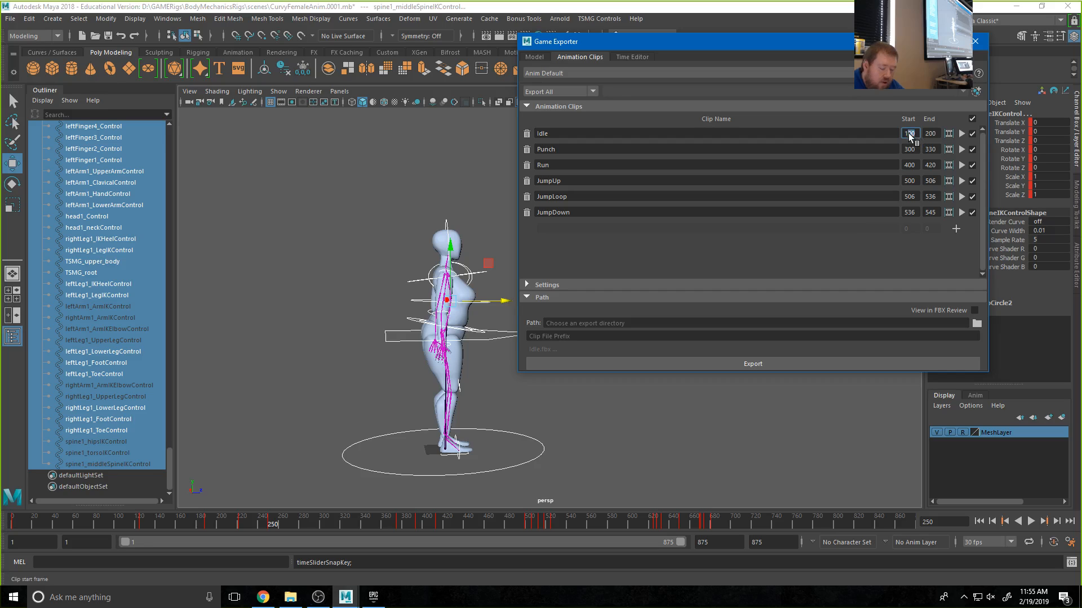
{"action": "type", "text": "125"}
{"action": "left_click", "coordinate": [935, 134]}
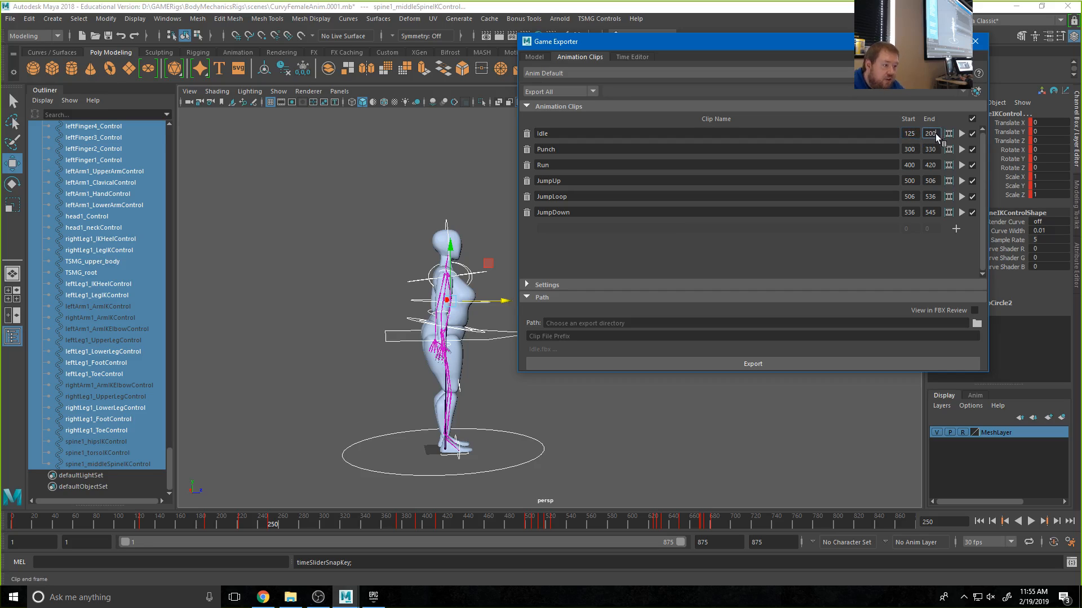
{"action": "key", "text": "BackSpace"}
{"action": "key", "text": "BackSpace"}
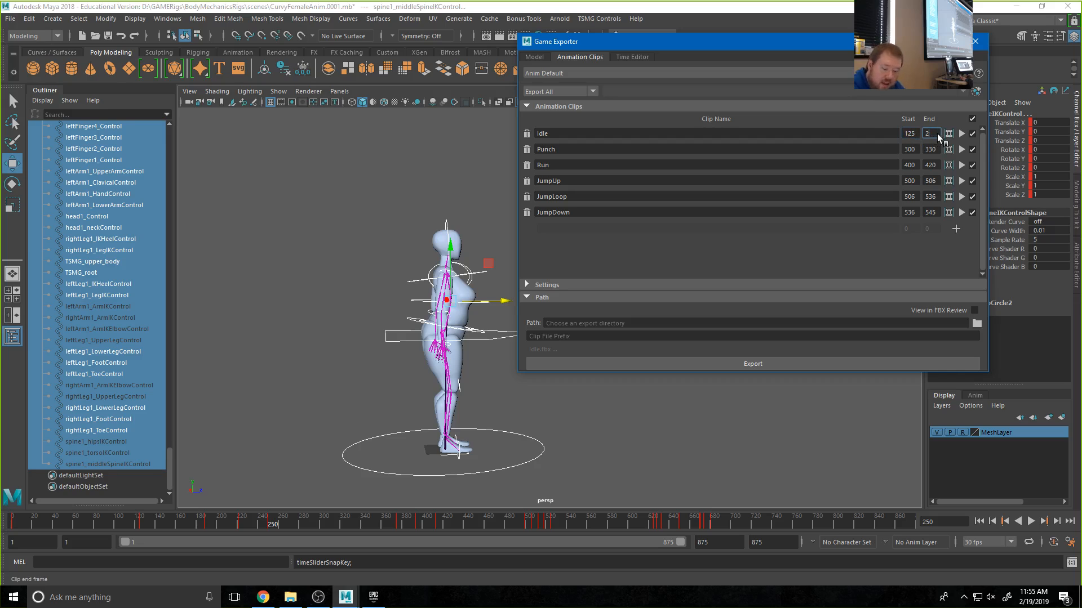
{"action": "type", "text": "50"}
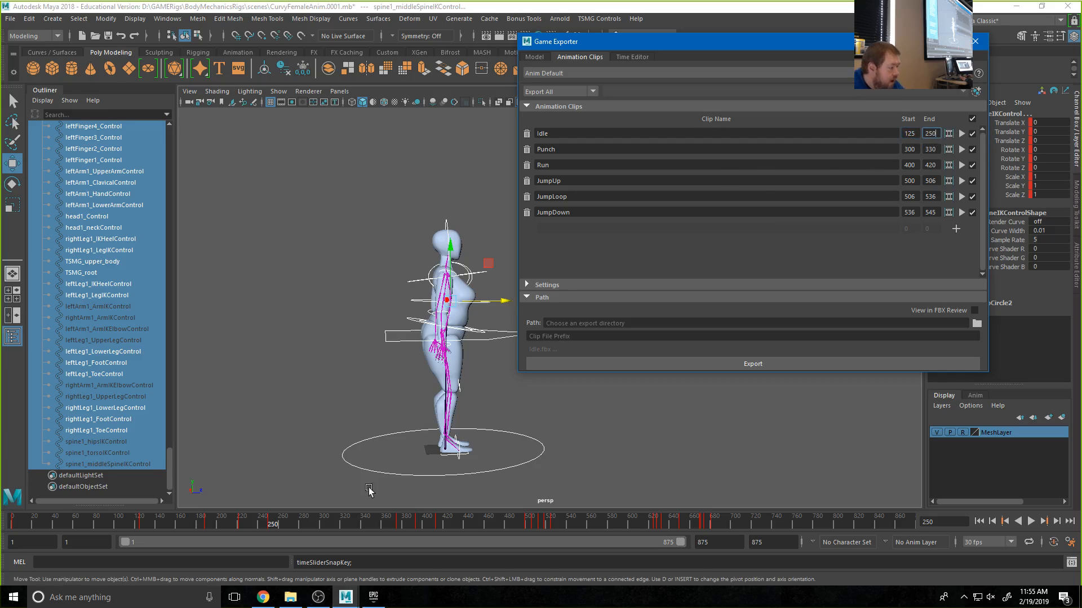
- Locate the punch keys on the timeline and set the Punch clip to start at 375 and end at 413
{"action": "left_click", "coordinate": [350, 523]}
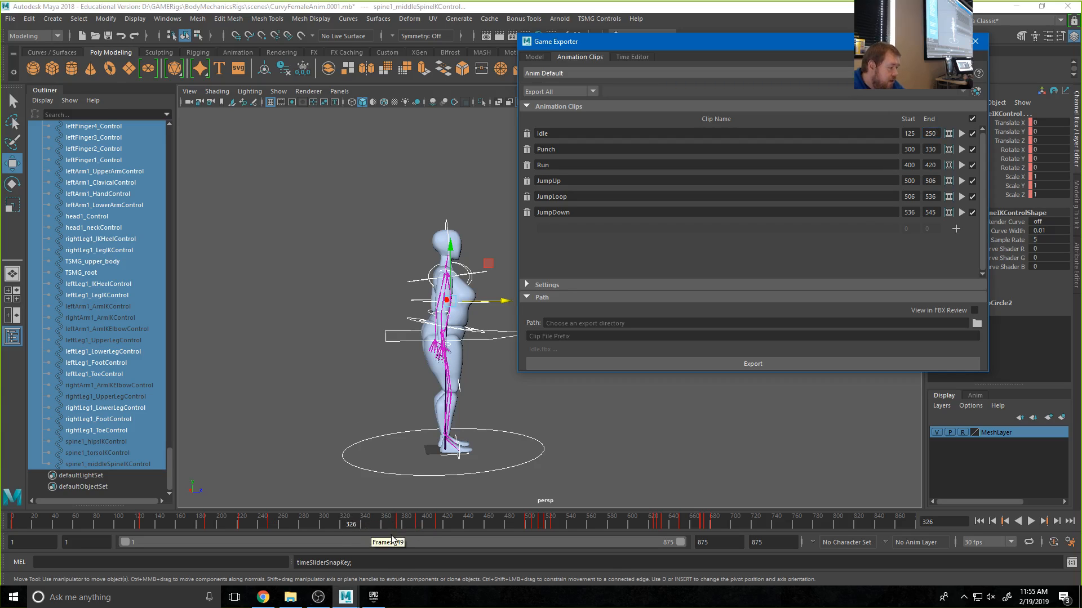
{"action": "left_click_drag", "start_coordinate": [409, 522], "coordinate": [401, 522]}
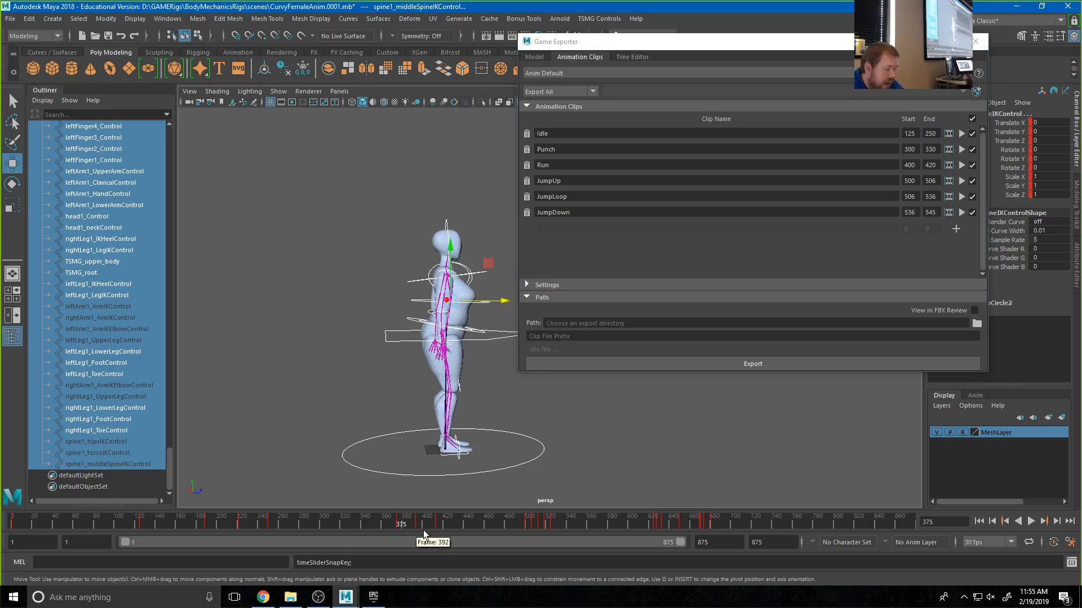
{"action": "left_click", "coordinate": [914, 150]}
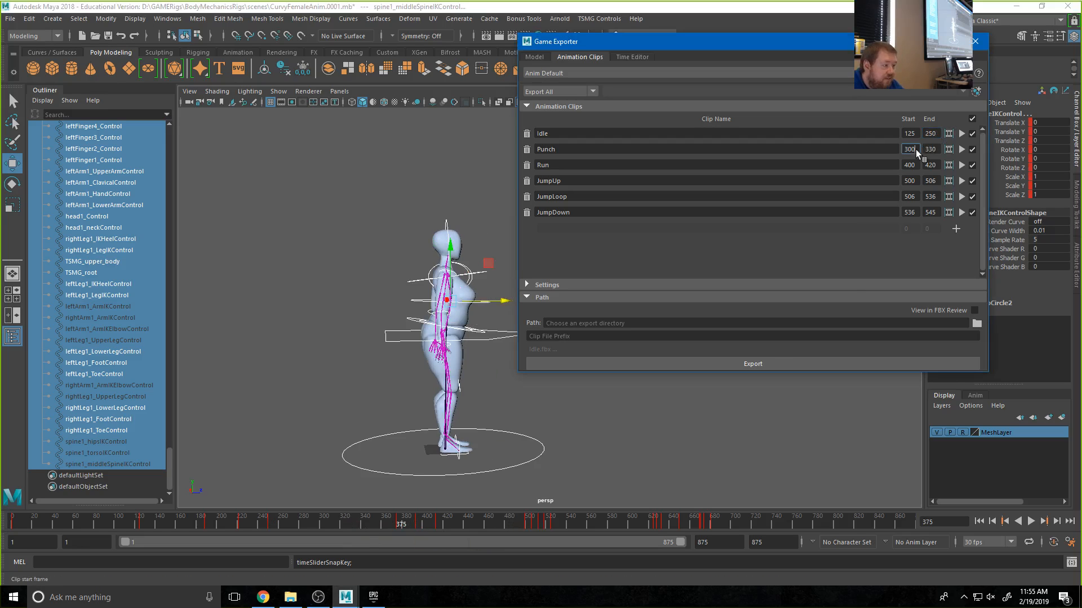
{"action": "double_click", "coordinate": [915, 150]}
{"action": "type", "text": "3"}
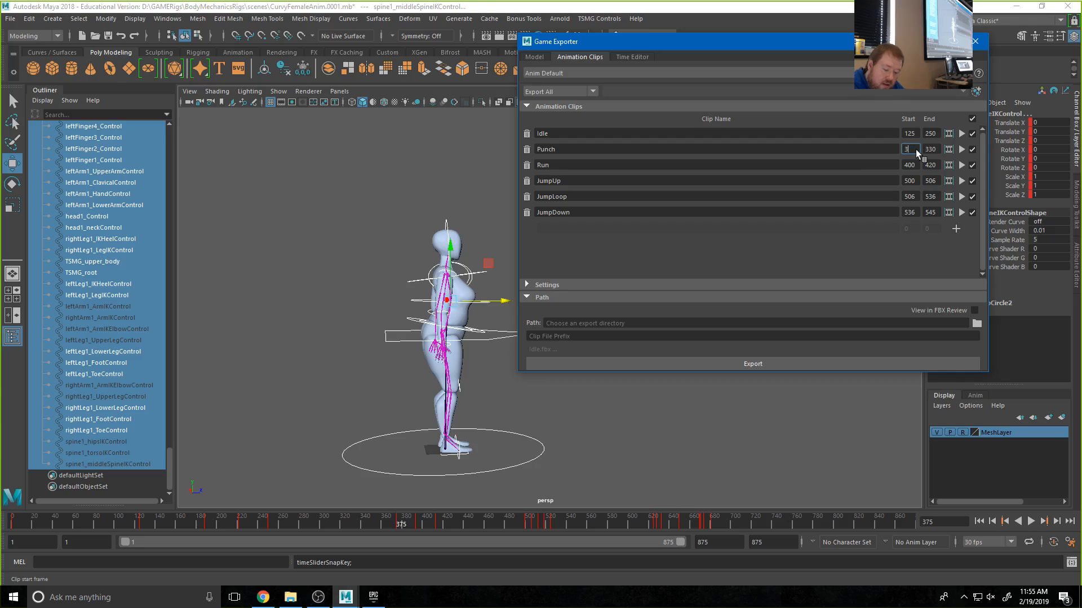
{"action": "type", "text": "75"}
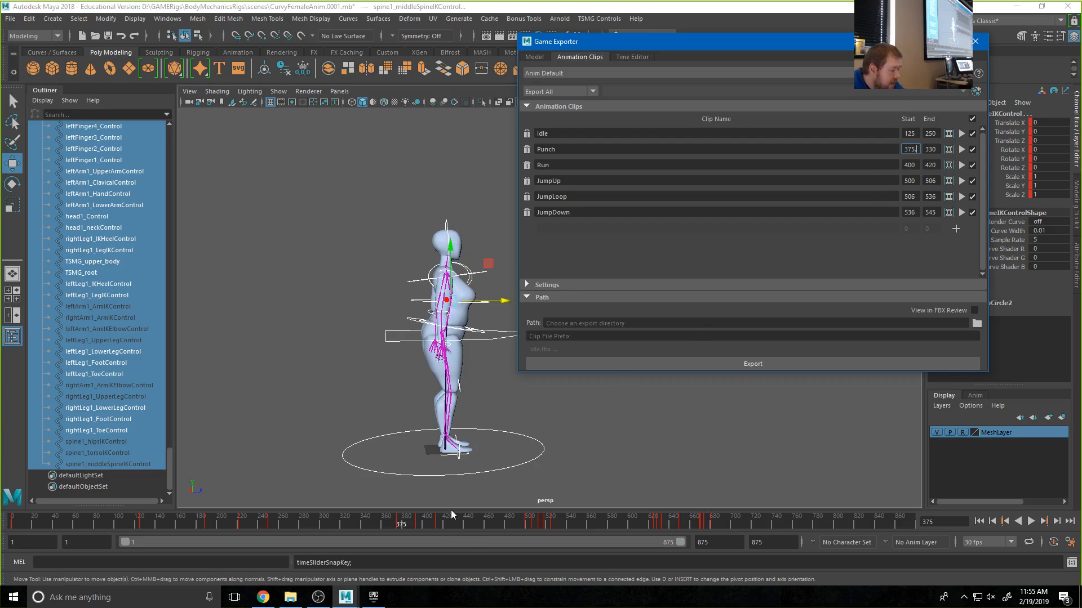
{"action": "left_click_drag", "start_coordinate": [407, 520], "coordinate": [437, 526]}
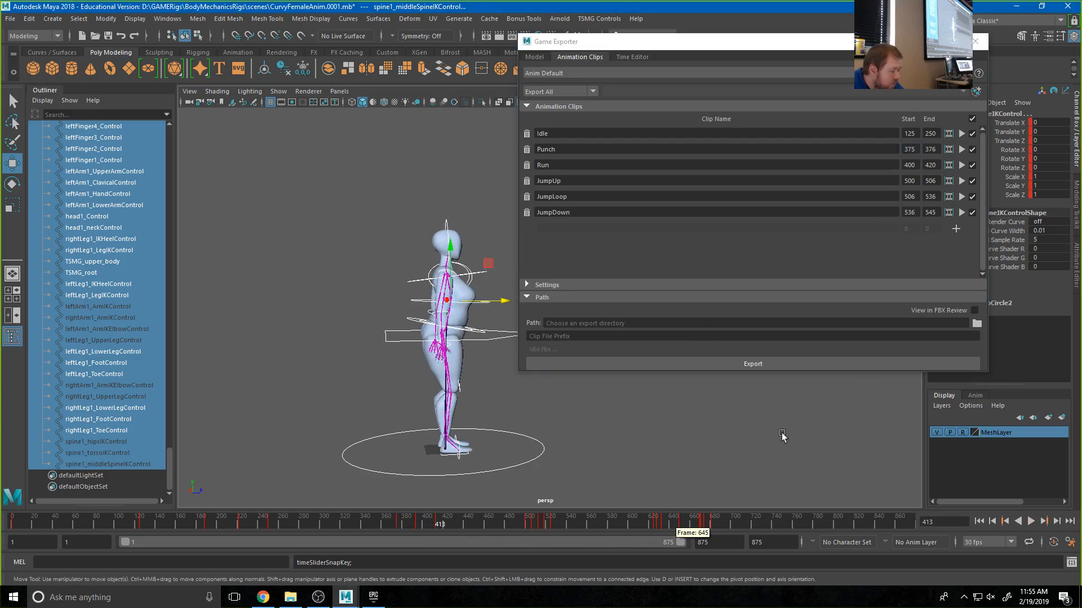
{"action": "left_click", "coordinate": [935, 148]}
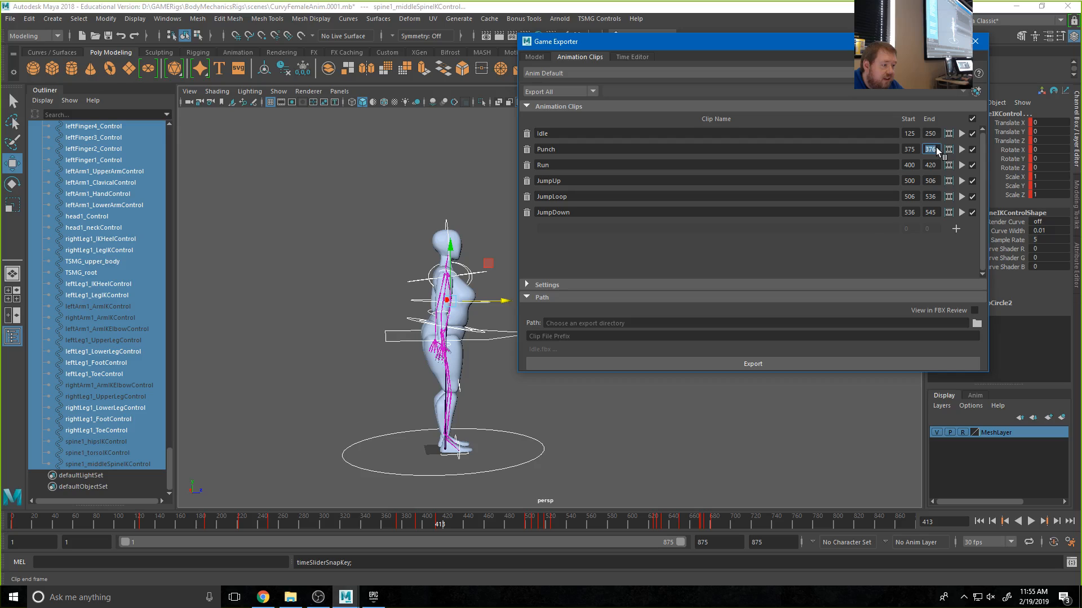
{"action": "type", "text": "413"}
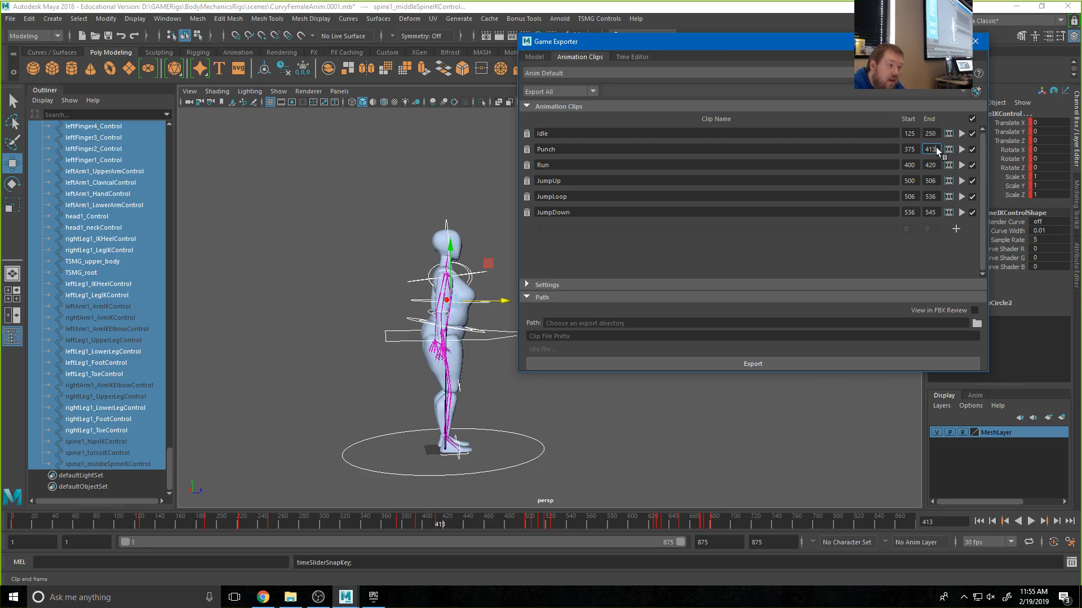
- Locate the run keys on the timeline and set the Run clip to start at 500 and end at 525
{"action": "left_click", "coordinate": [466, 524]}
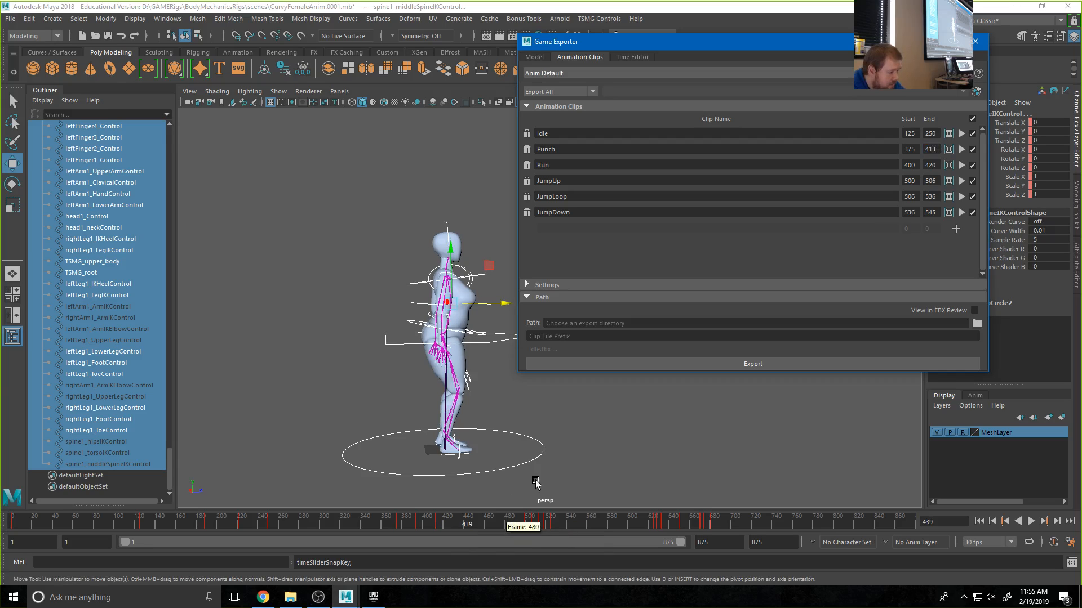
{"action": "key", "text": "period"}
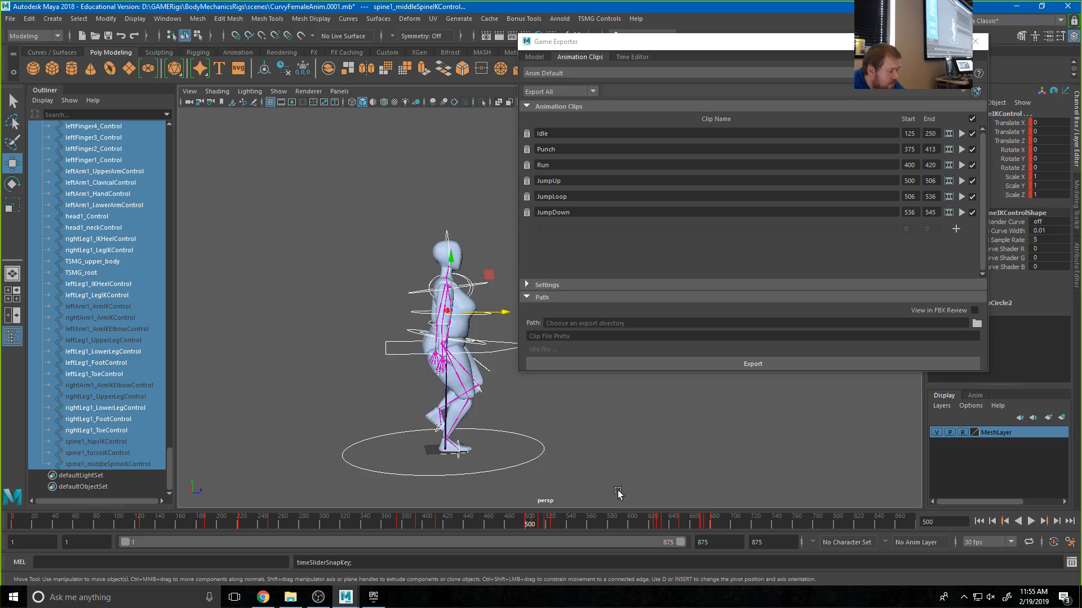
{"action": "key", "text": "period"}
{"action": "key", "text": "period"}
{"action": "key", "text": "period"}
{"action": "key", "text": "period"}
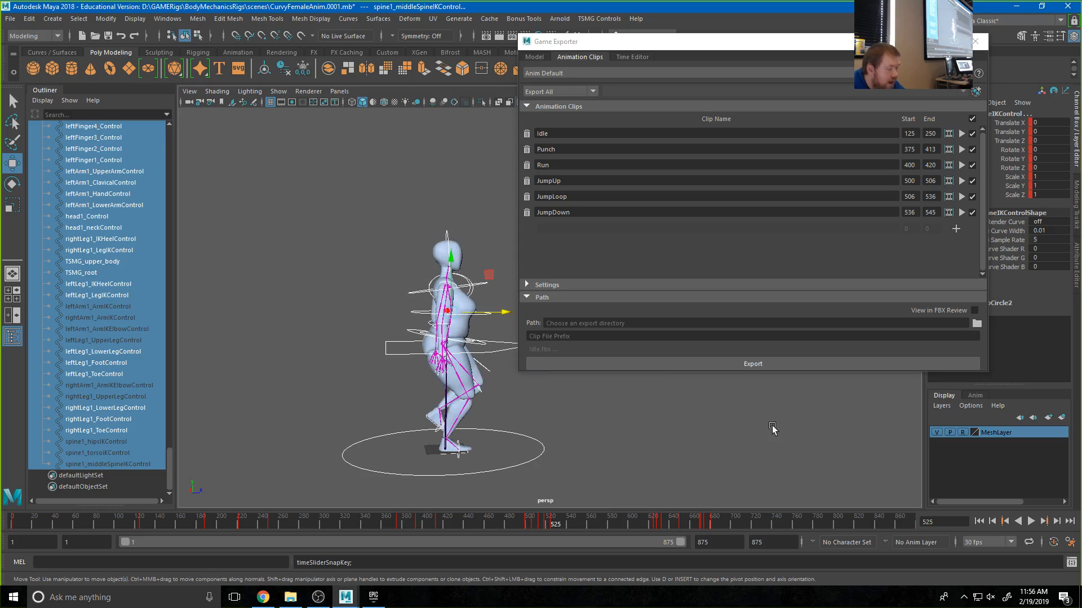
{"action": "double_click", "coordinate": [914, 164]}
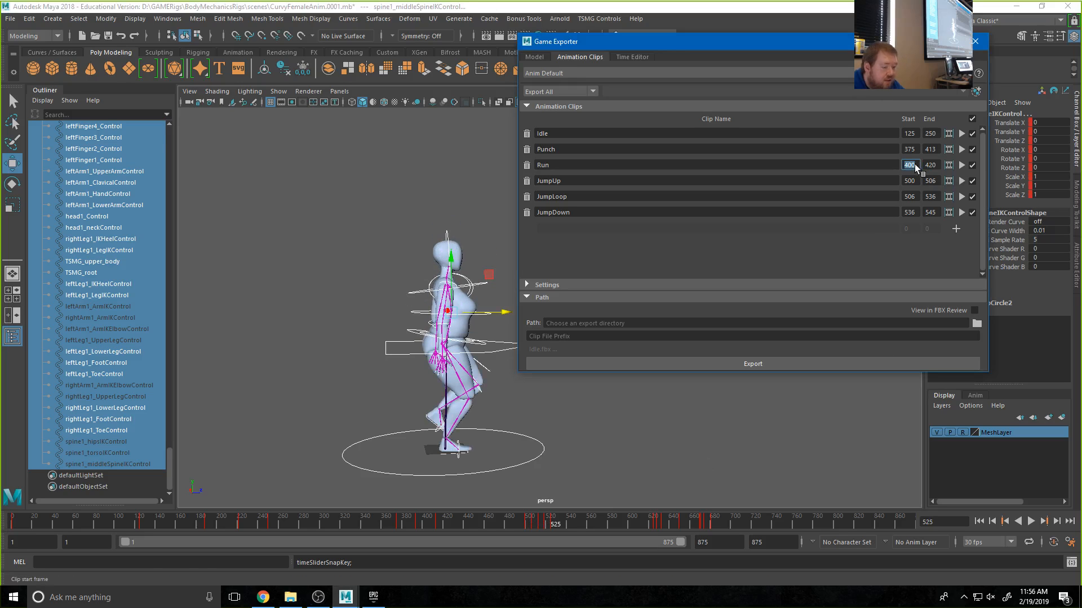
{"action": "type", "text": "500525"}
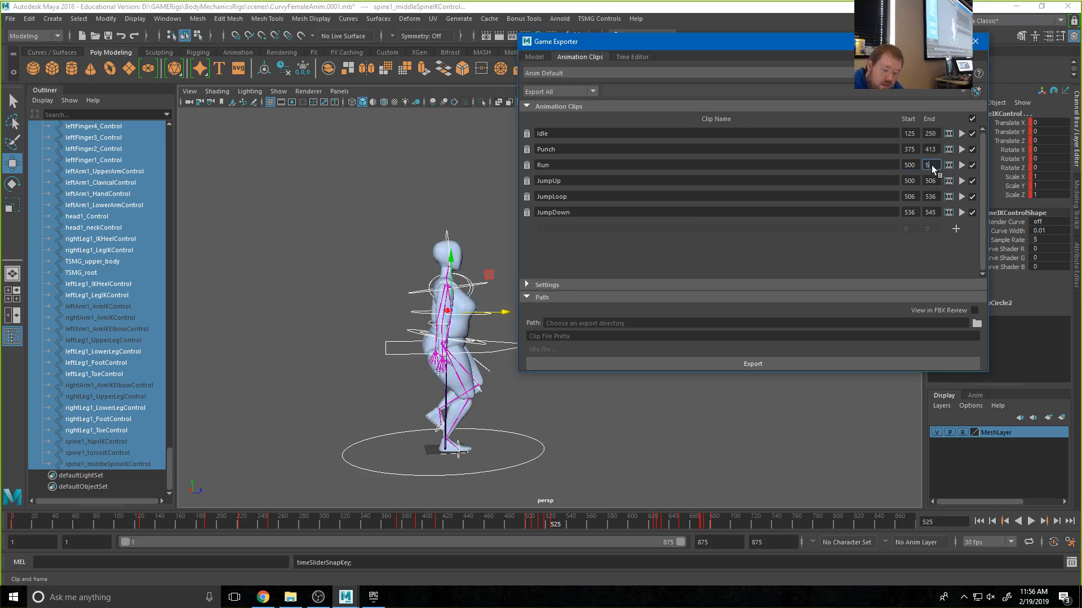
- Locate the jump's takeoff keys on the timeline and set the JumpUp clip to start at 625 and end at 633
{"action": "left_click", "coordinate": [913, 181]}
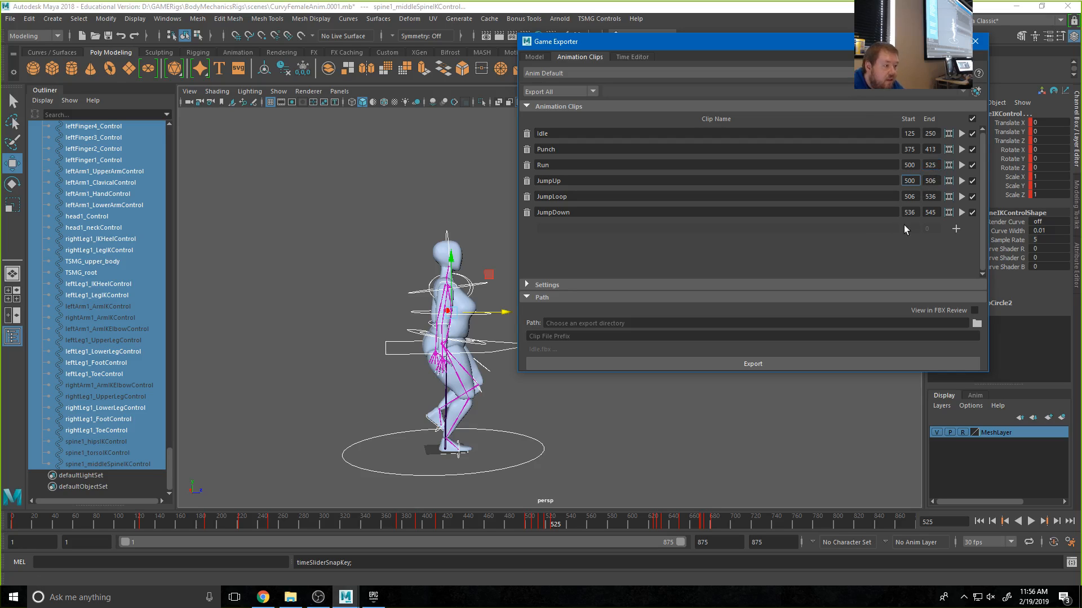
{"action": "right_click", "coordinate": [561, 526]}
{"action": "left_click", "coordinate": [553, 522]}
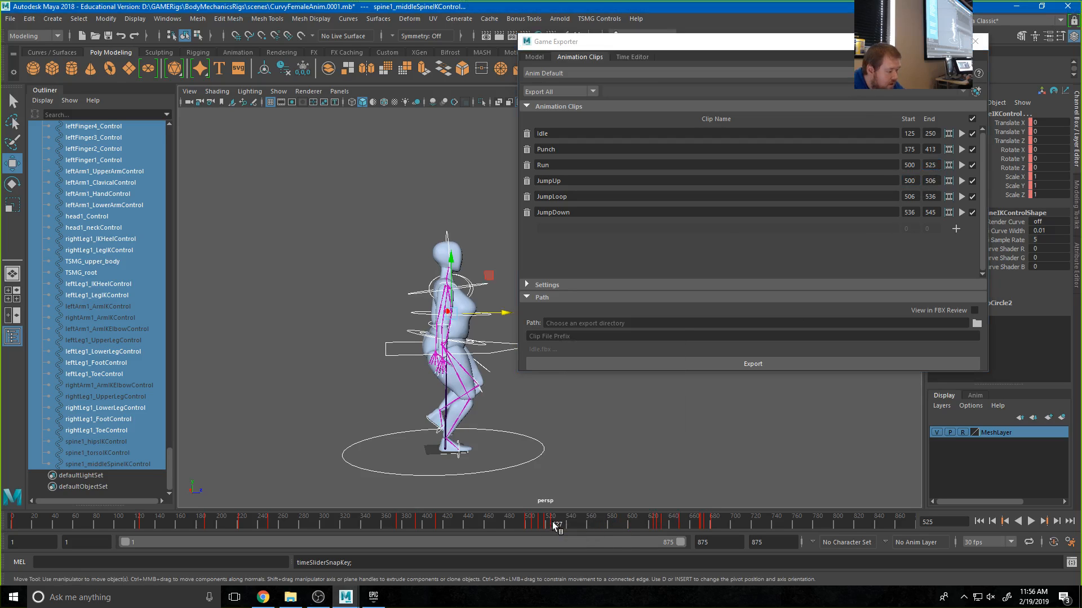
{"action": "key", "text": "period"}
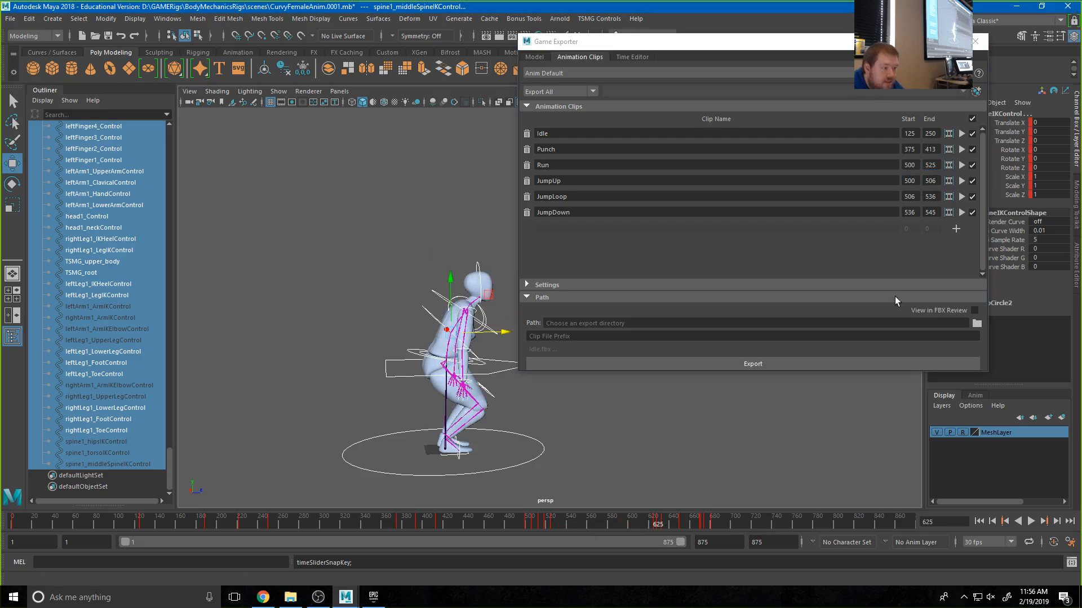
{"action": "left_click", "coordinate": [910, 181]}
{"action": "type", "text": "625"}
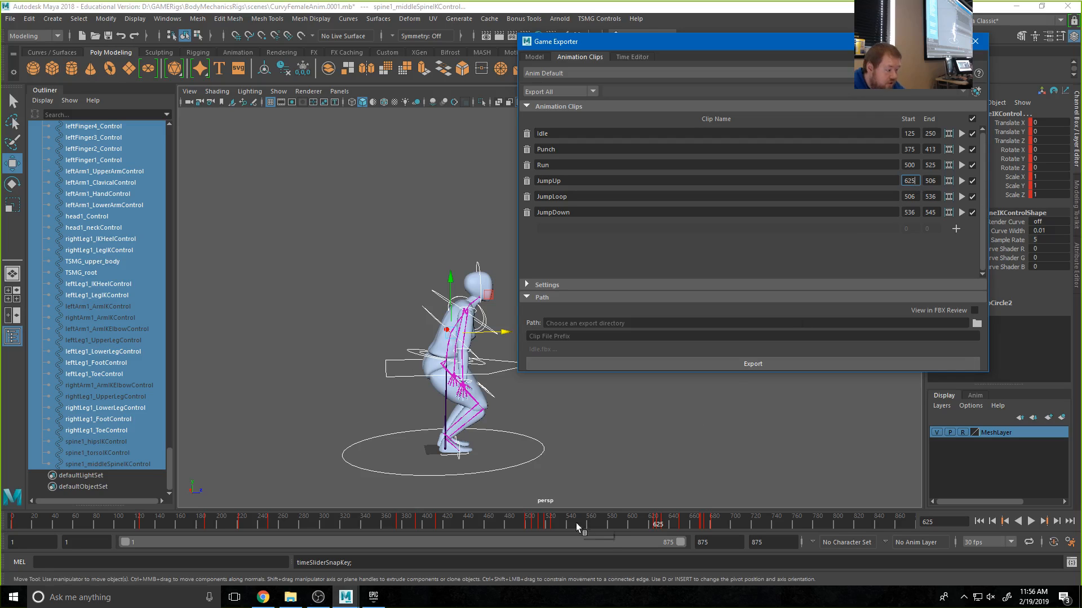
{"action": "left_click", "coordinate": [650, 488], "text": "alt"}
{"action": "key", "text": "period"}
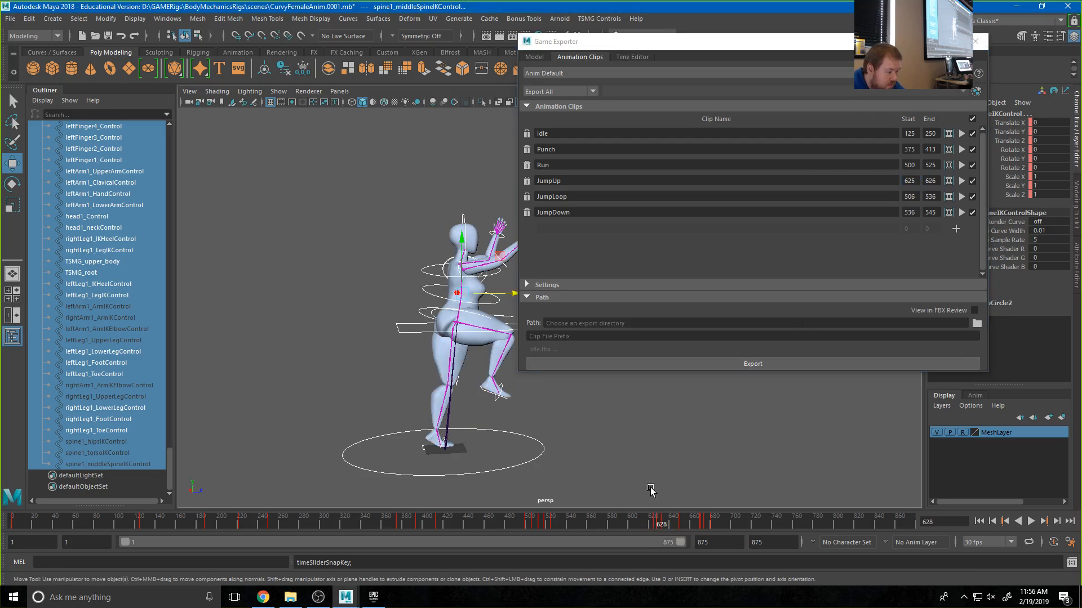
{"action": "key", "text": "period"}
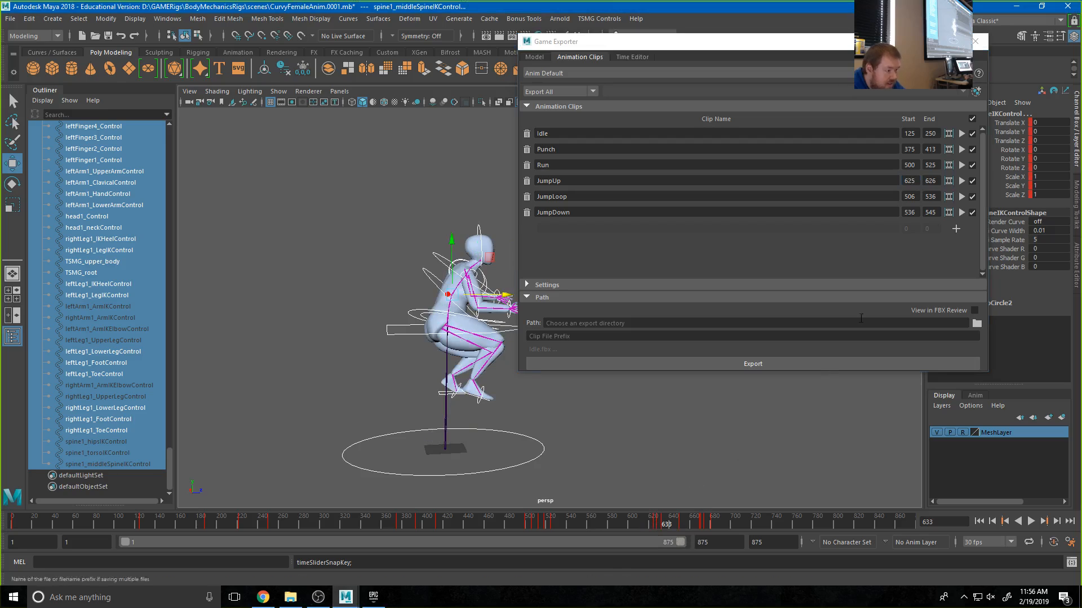
{"action": "left_click", "coordinate": [930, 181]}
{"action": "type", "text": "6"}
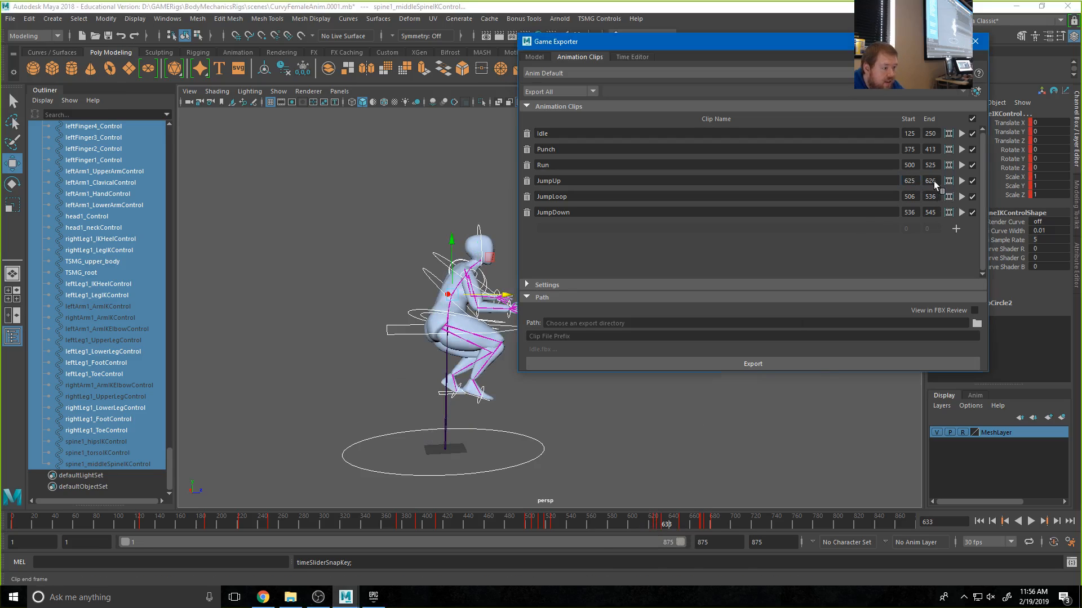
{"action": "type", "text": "33"}
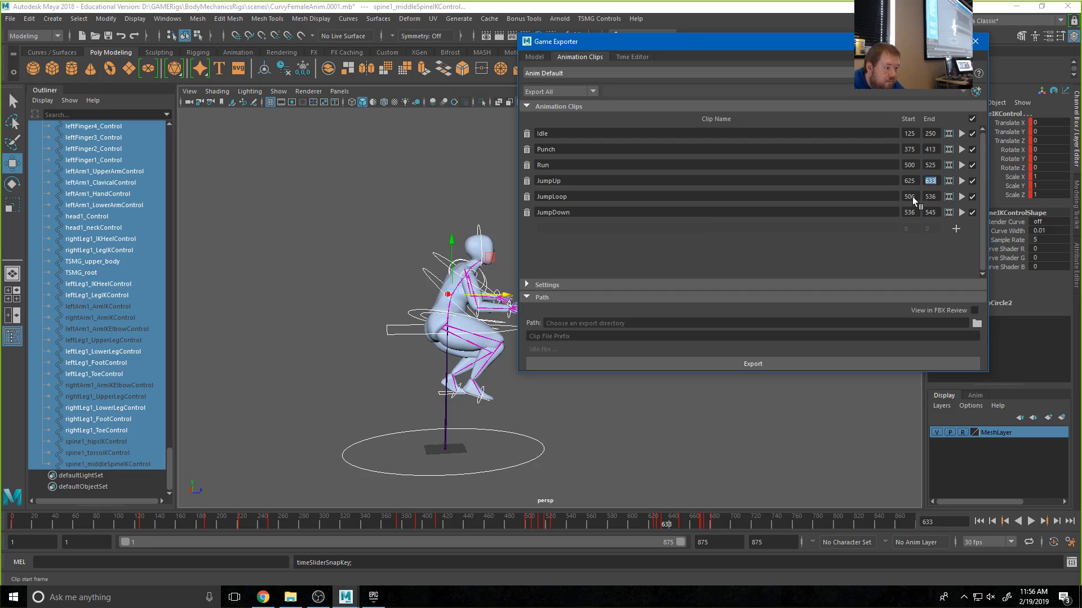
- Set the JumpLoop clip to start at 633 and end at 670, finding the end key on the timeline
{"action": "type", "text": "633"}
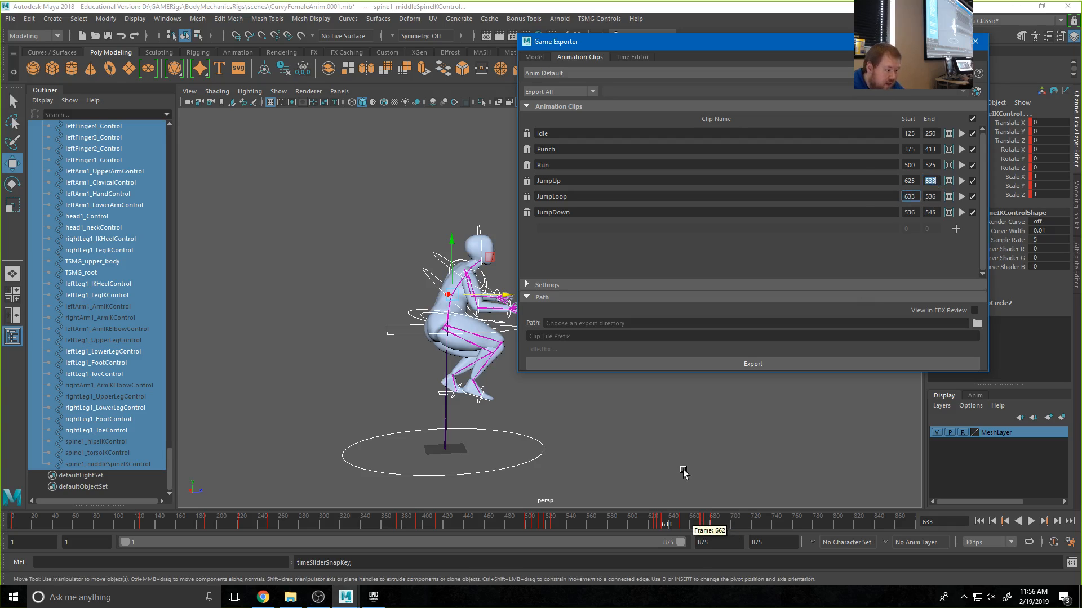
{"action": "middle_click", "coordinate": [686, 465]}
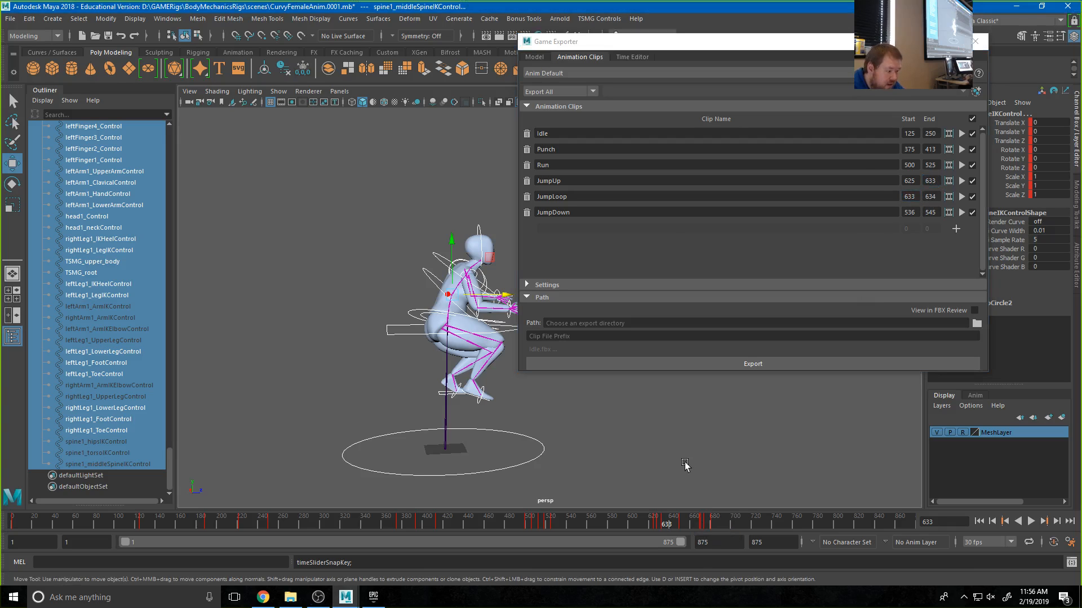
{"action": "key", "text": "period"}
{"action": "key", "text": "period"}
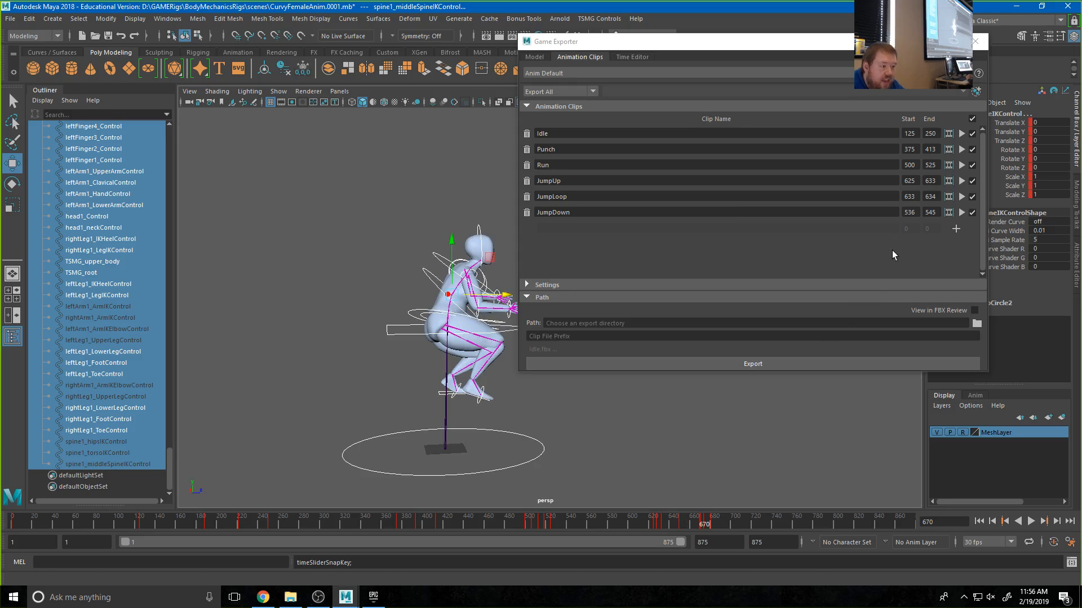
{"action": "double_click", "coordinate": [931, 195]}
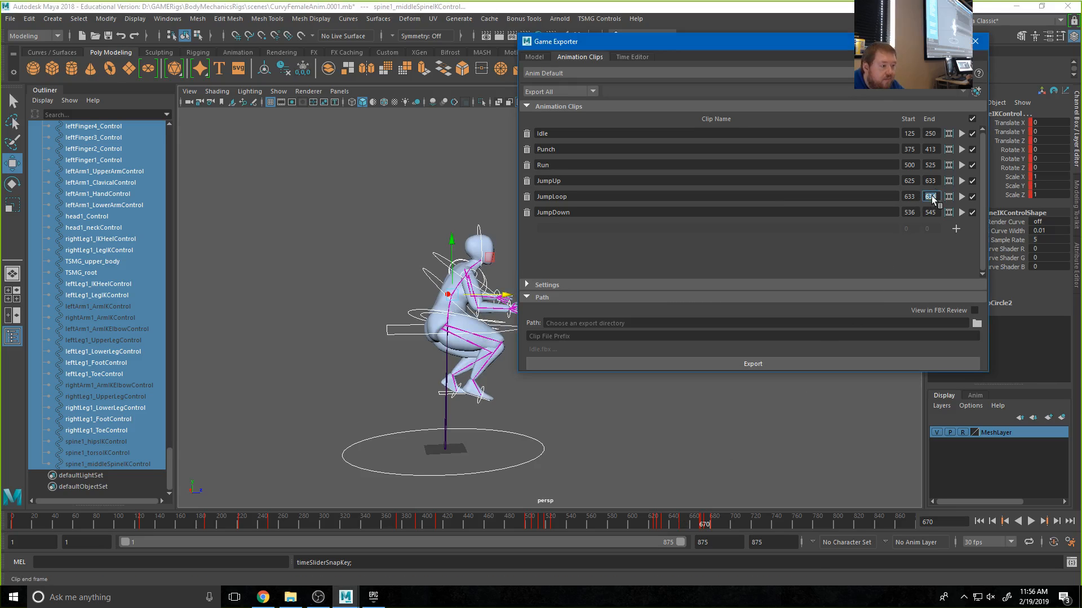
{"action": "type", "text": "670"}
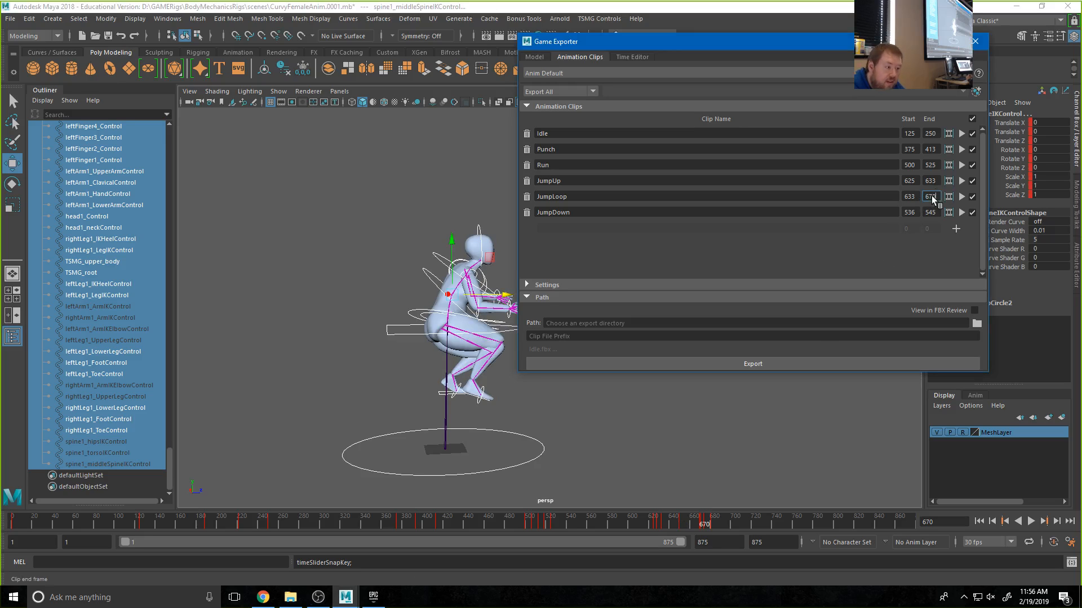
- Locate the landing keys on the timeline and set the JumpDown clip to start at 670 and end at 681
{"action": "left_click", "coordinate": [907, 211]}
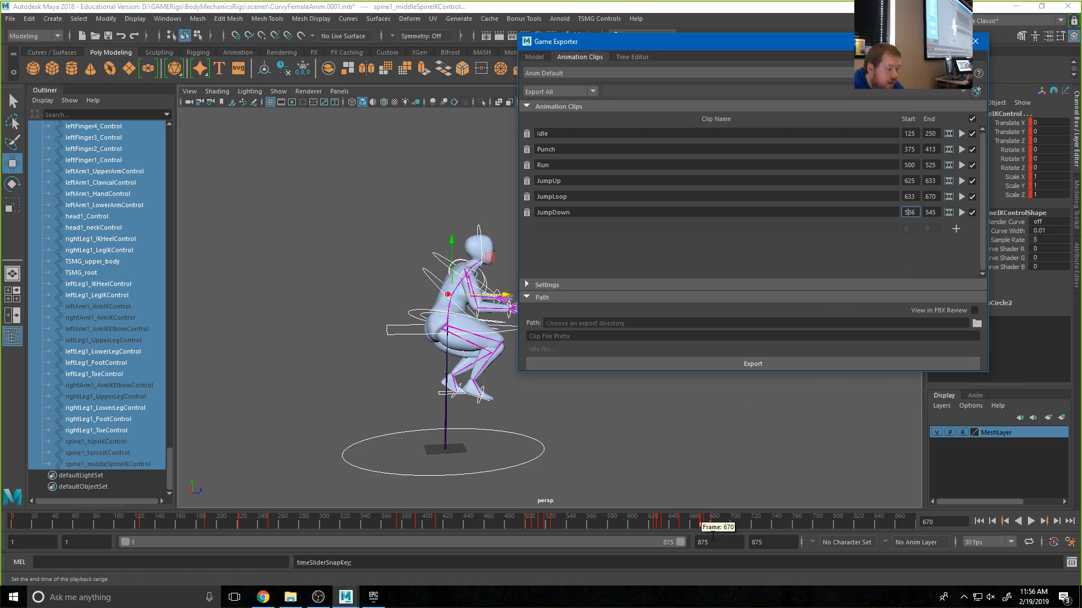
{"action": "left_click", "coordinate": [705, 521]}
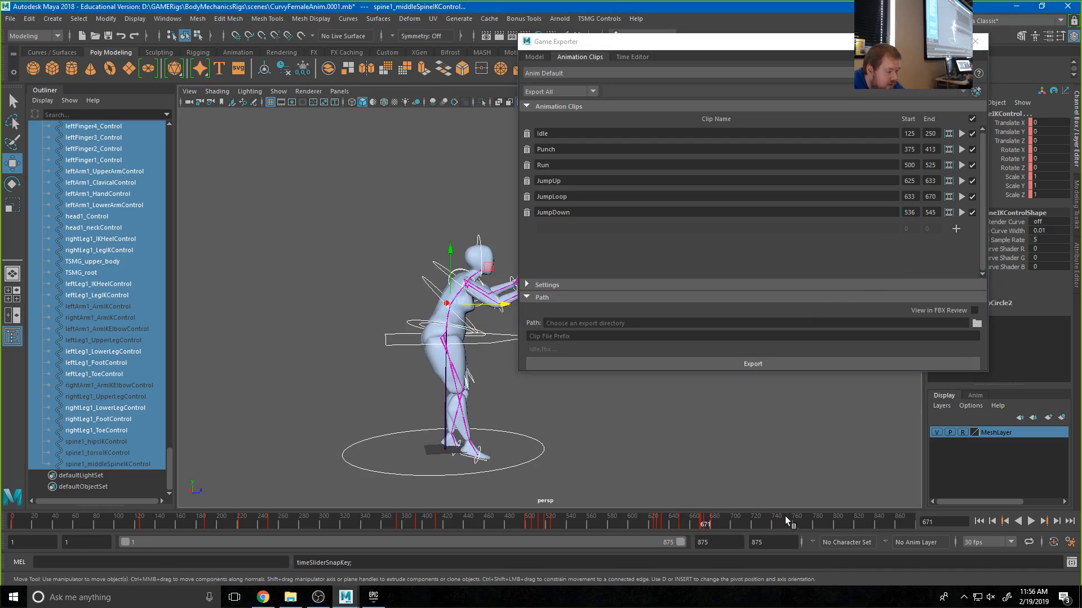
{"action": "key", "text": "period"}
{"action": "key", "text": "period"}
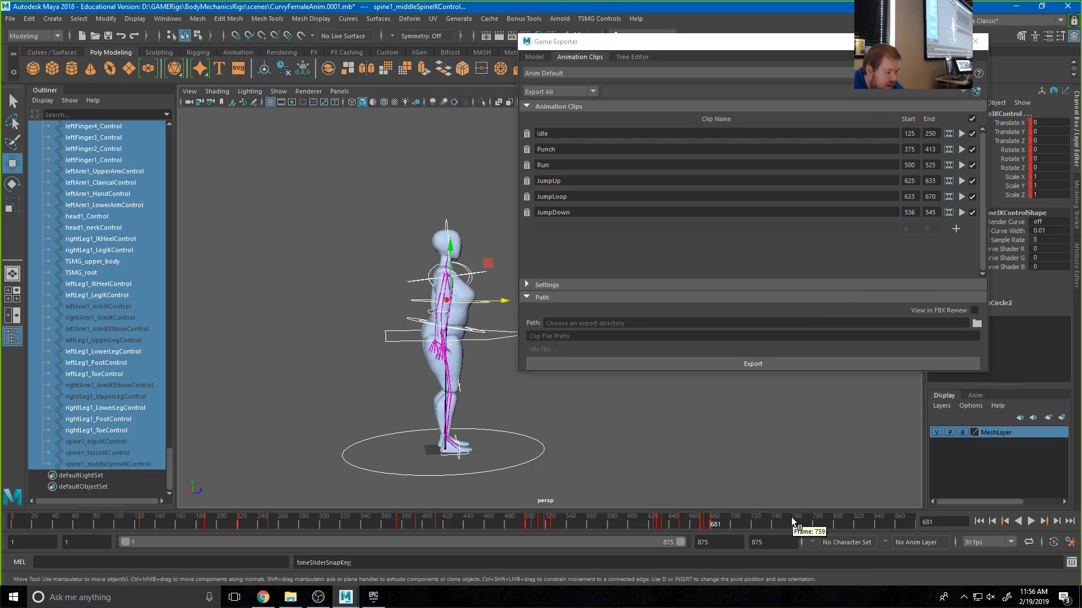
{"action": "double_click", "coordinate": [909, 212]}
{"action": "type", "text": "6"}
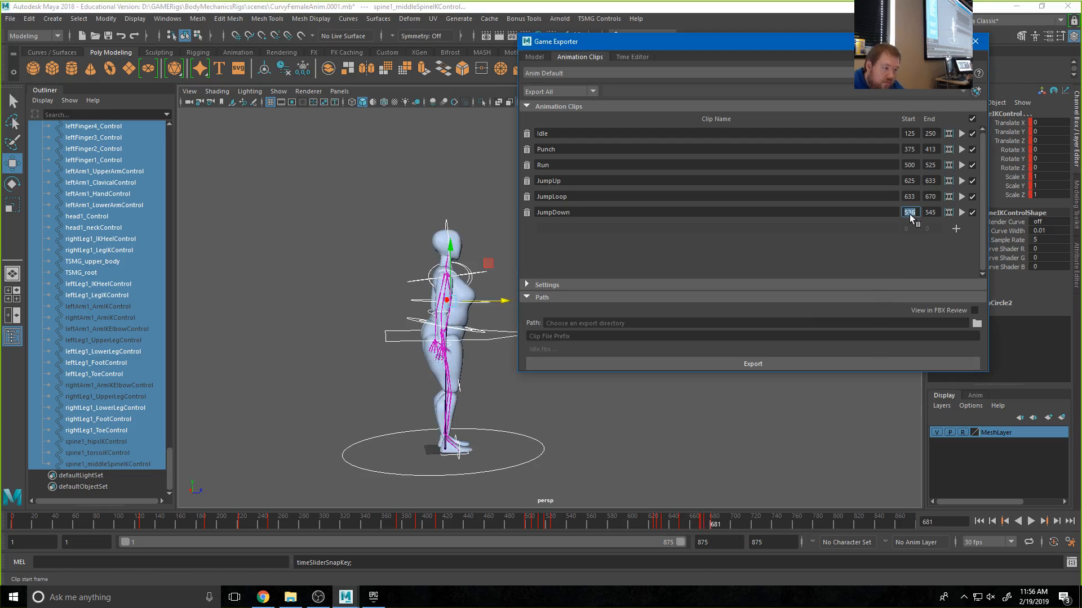
{"action": "type", "text": "70"}
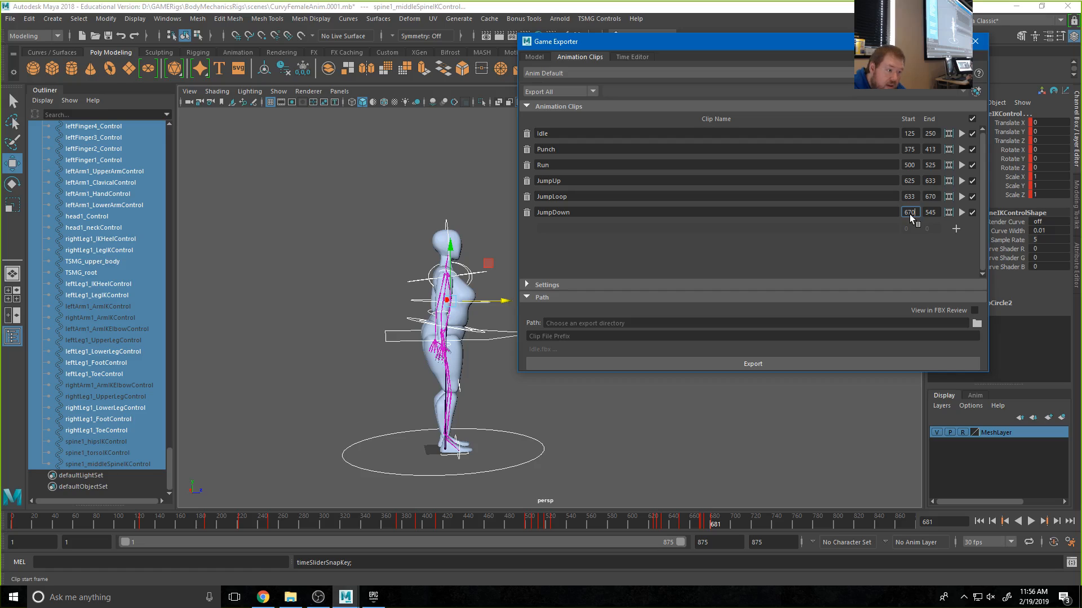
{"action": "double_click", "coordinate": [931, 213]}
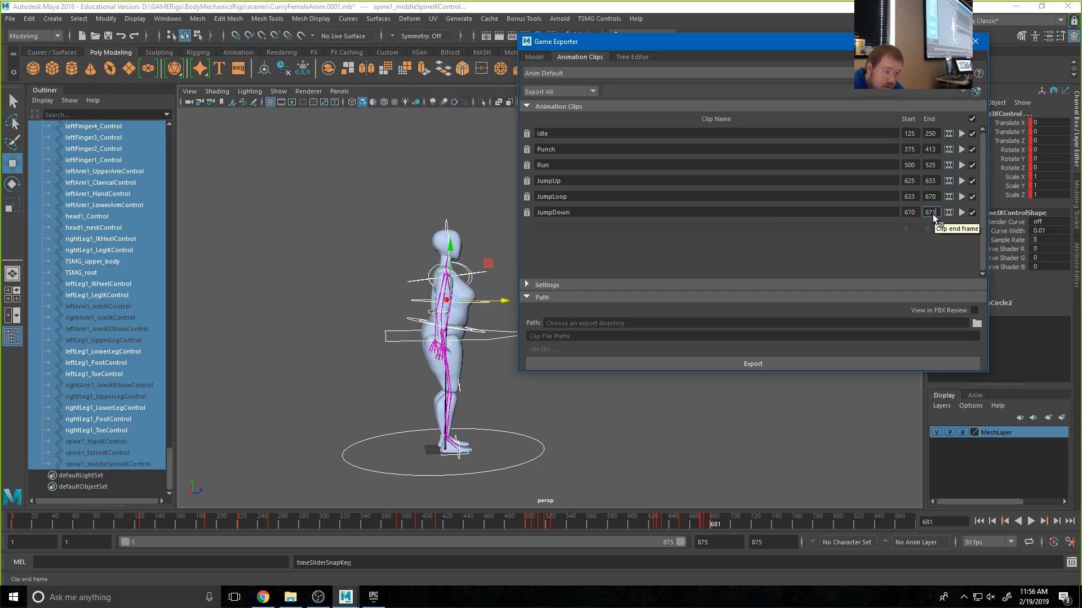
{"action": "type", "text": "681"}
{"action": "key", "text": "Return"}
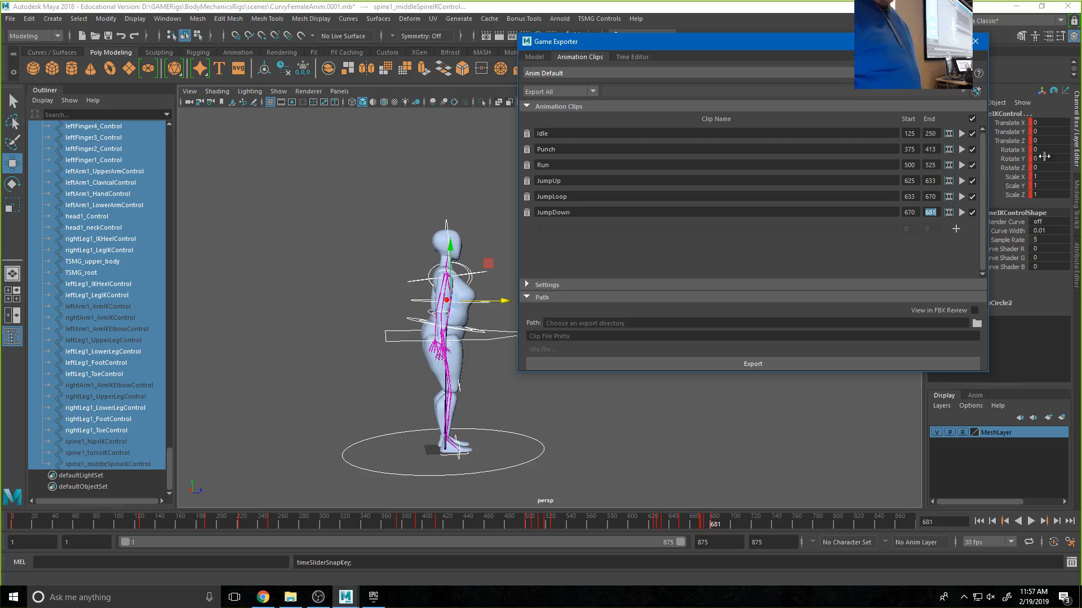
- Limit the playback range to the Run clip and play the animation to check it
{"action": "left_click", "coordinate": [949, 166]}
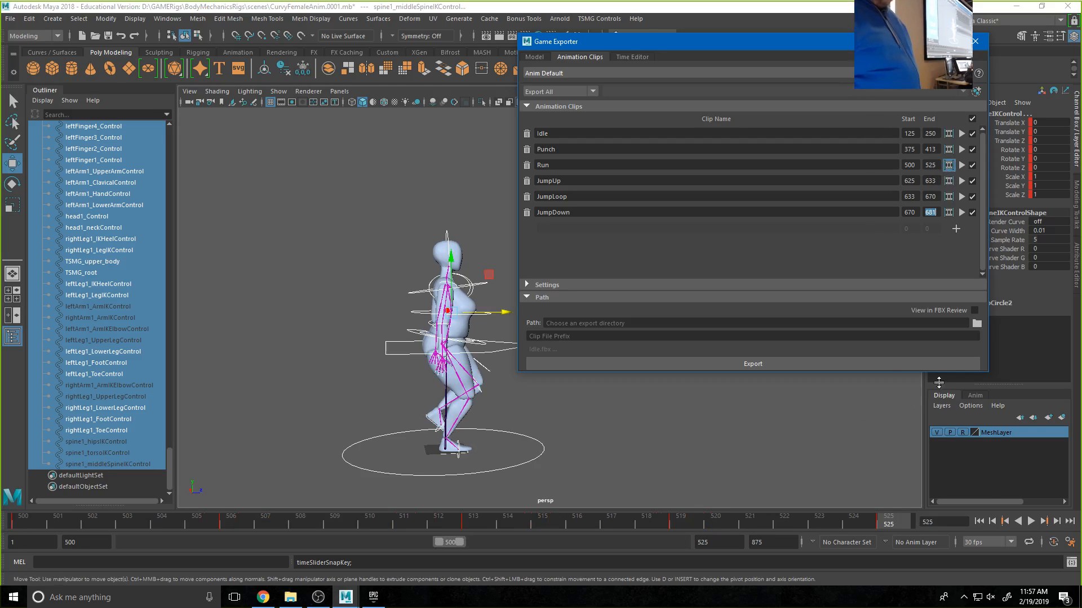
{"action": "left_click", "coordinate": [1030, 521]}
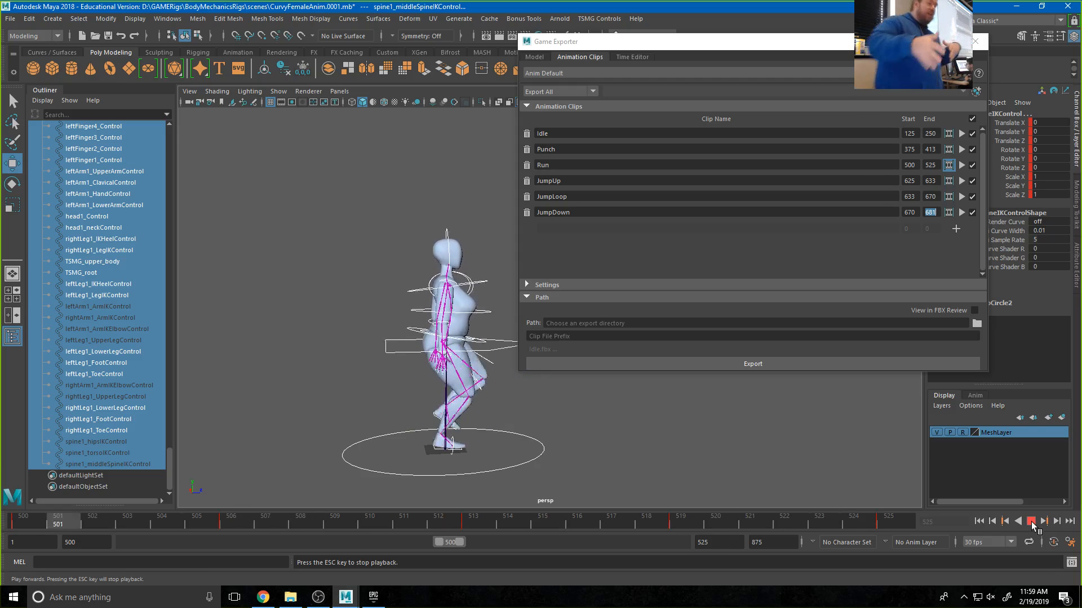
- Compare the Game Exporter's model and animation clip settings, and examine which export set choices the model export offers
{"action": "left_click", "coordinate": [534, 57]}
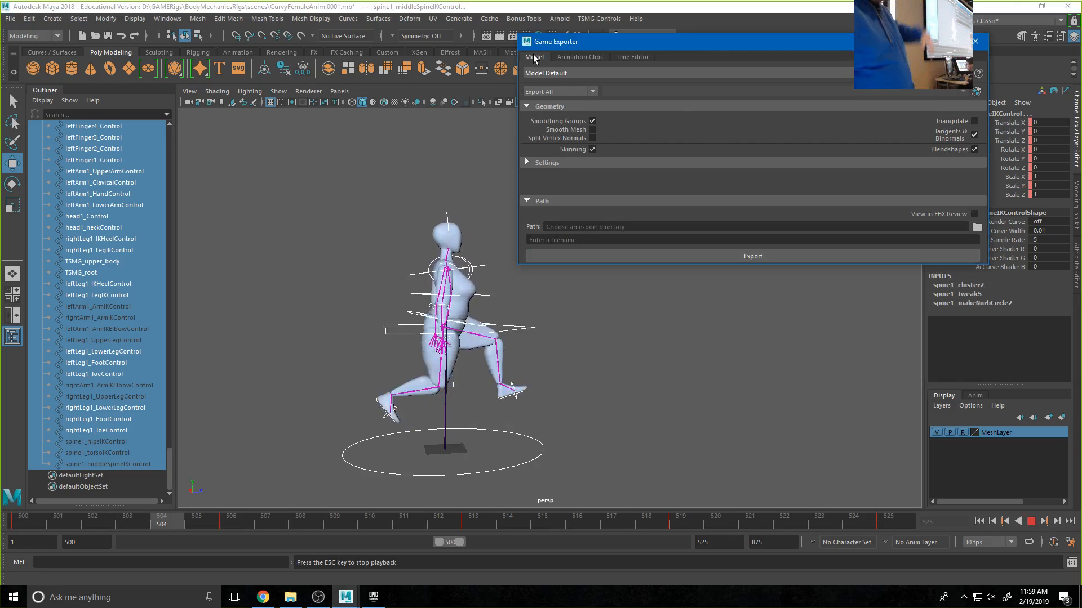
{"action": "left_click", "coordinate": [581, 56]}
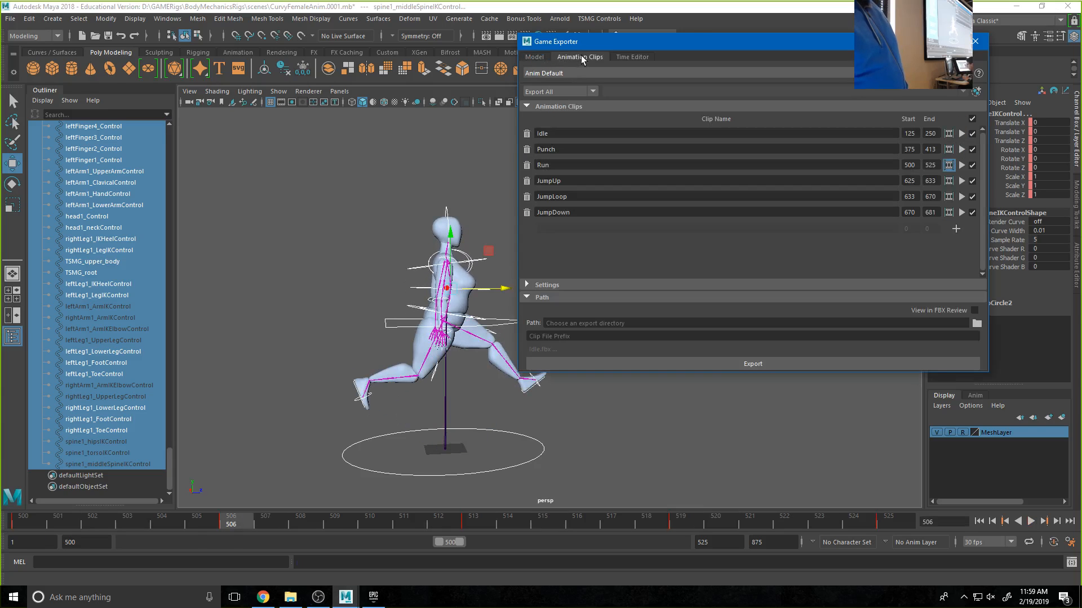
{"action": "left_click", "coordinate": [535, 58]}
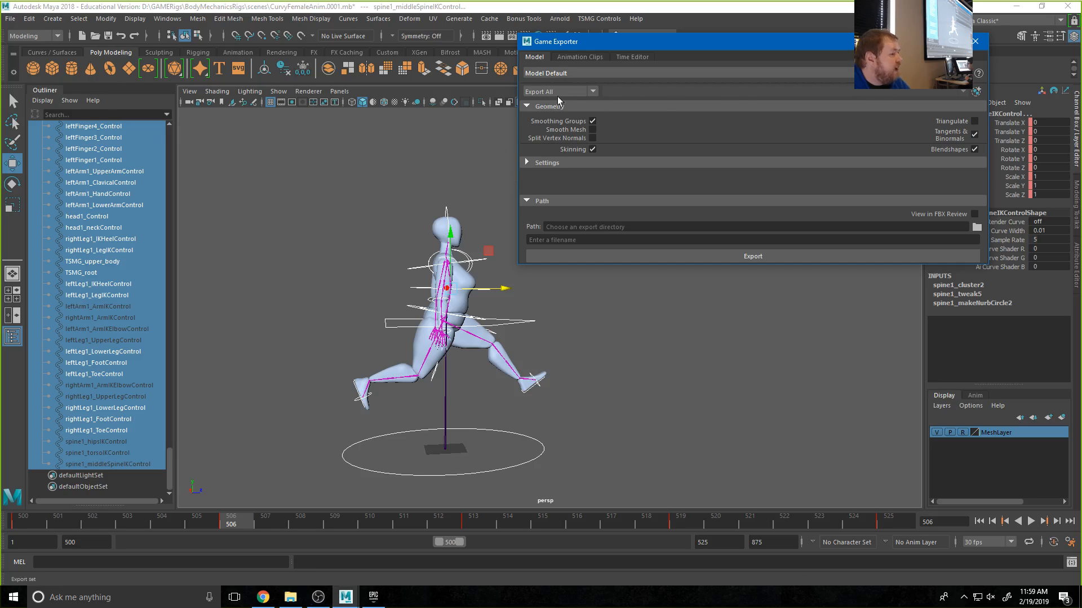
{"action": "left_click", "coordinate": [576, 93]}
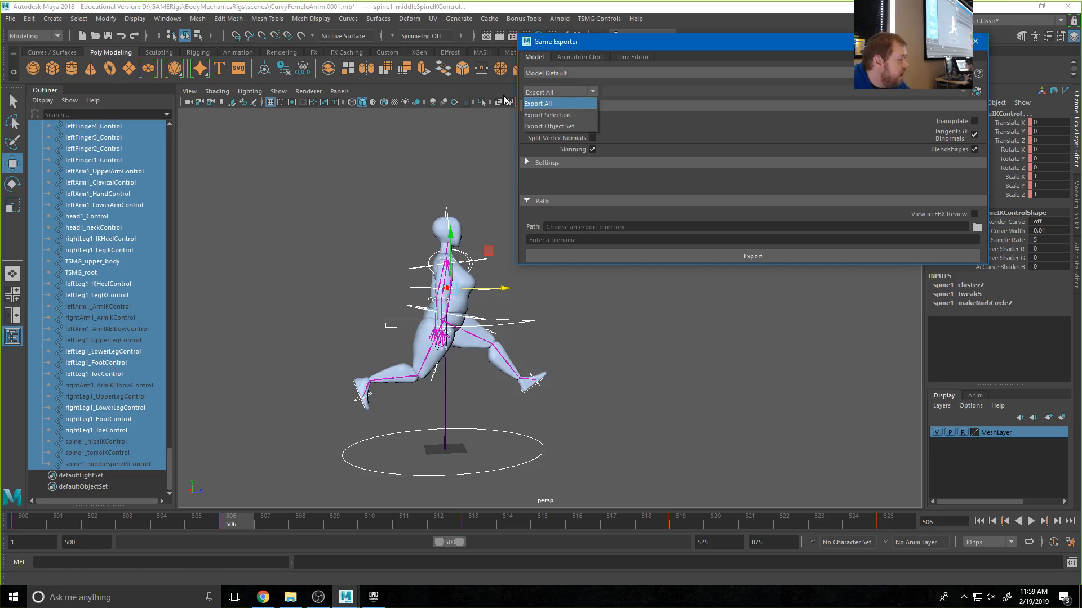
- Select the joint hierarchy from TSMGWorldJoint down to the right leg's toe joint, plus every mesh part under ThickFemaleMOD
{"action": "left_click", "coordinate": [323, 248]}
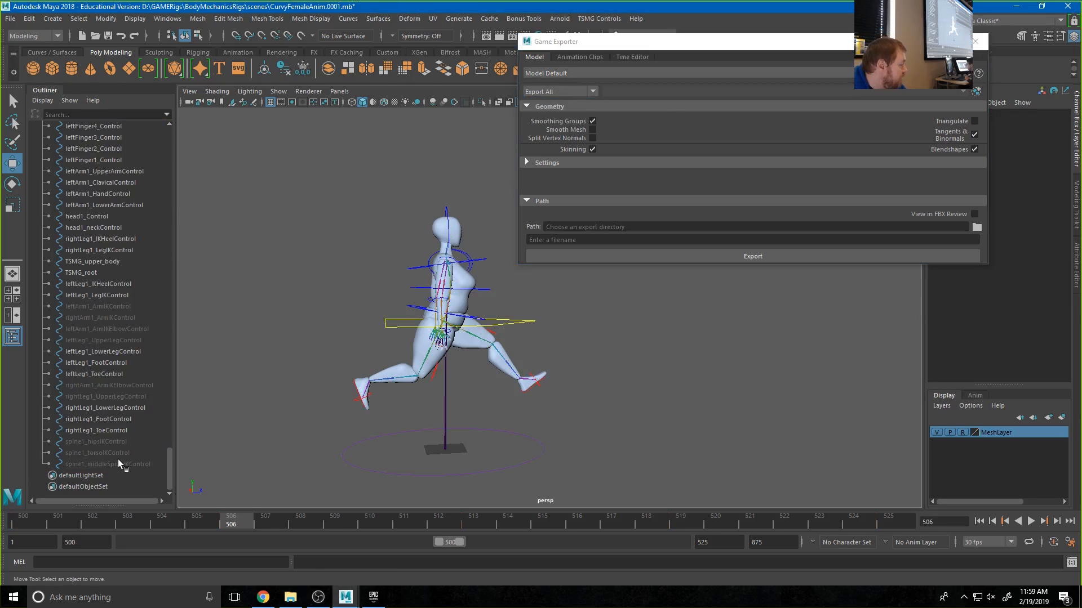
{"action": "scroll", "coordinate": [83, 419], "scroll_direction": "up", "scroll_amount": 8}
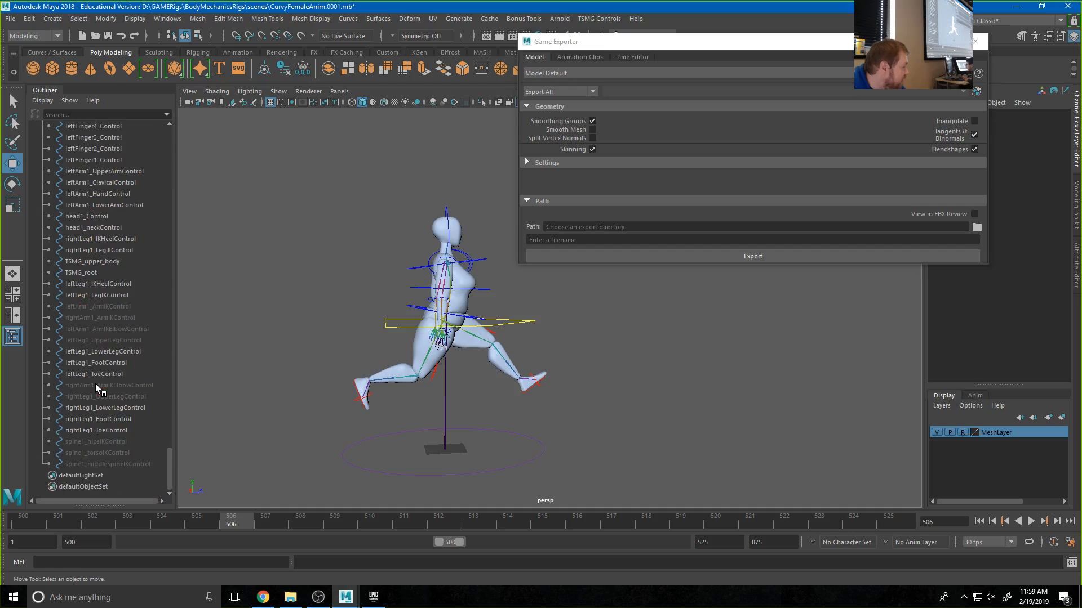
{"action": "scroll", "coordinate": [82, 400], "scroll_direction": "up", "scroll_amount": 2}
{"action": "left_click", "coordinate": [41, 294]}
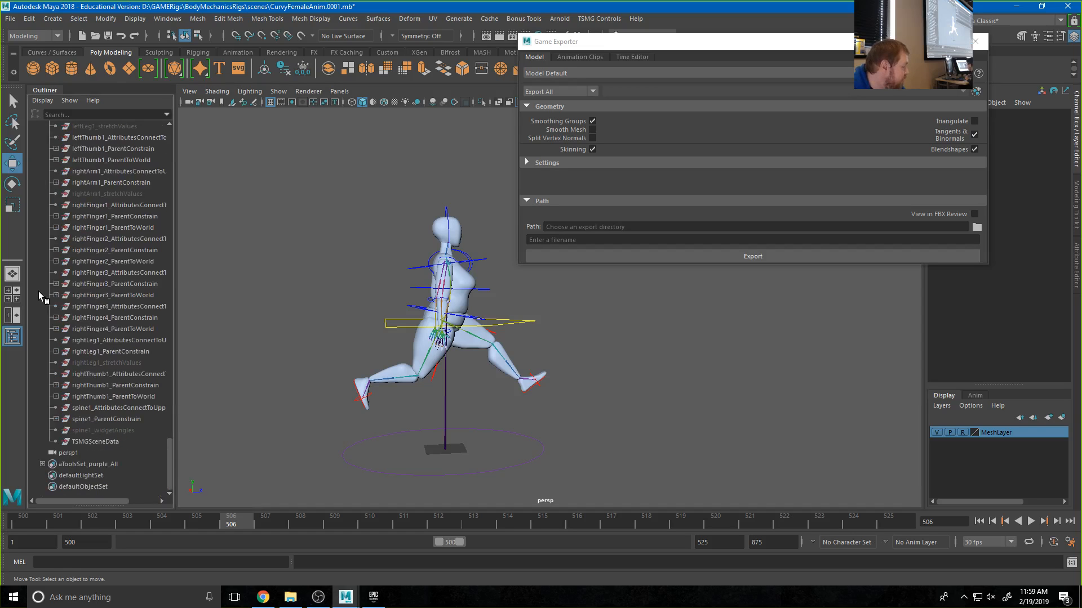
{"action": "scroll", "coordinate": [57, 289], "scroll_direction": "up", "scroll_amount": 20}
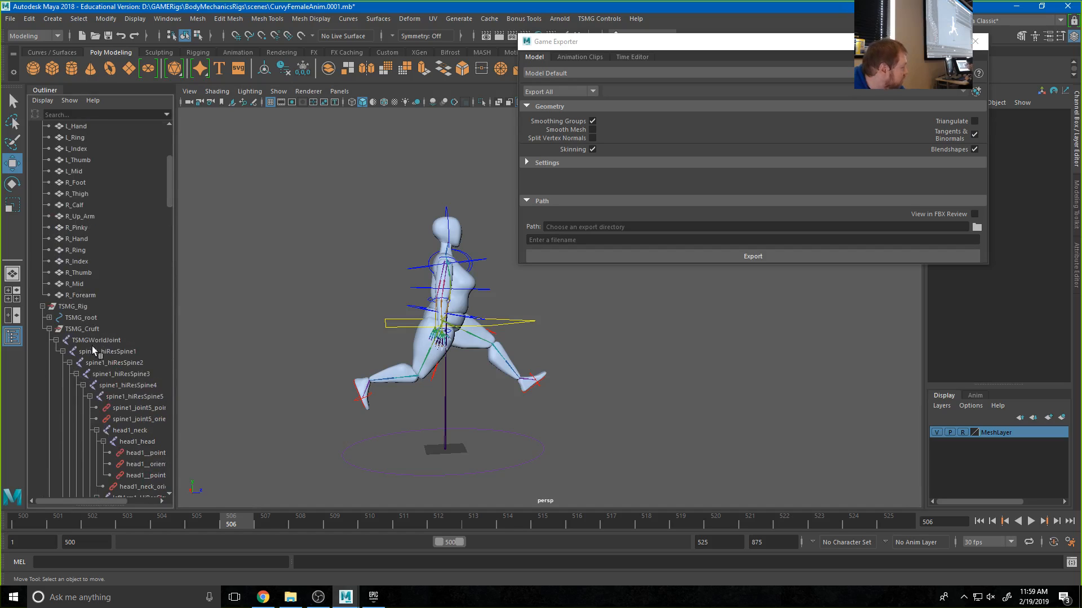
{"action": "left_click", "coordinate": [93, 341]}
{"action": "scroll", "coordinate": [104, 384], "scroll_direction": "down", "scroll_amount": 10}
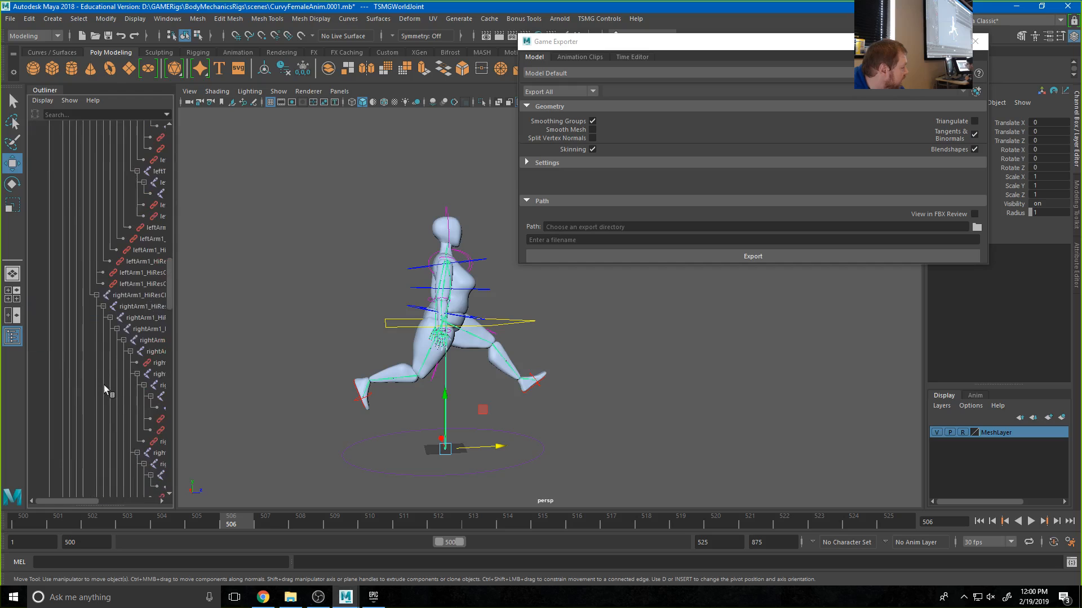
{"action": "scroll", "coordinate": [128, 401], "scroll_direction": "down", "scroll_amount": 10}
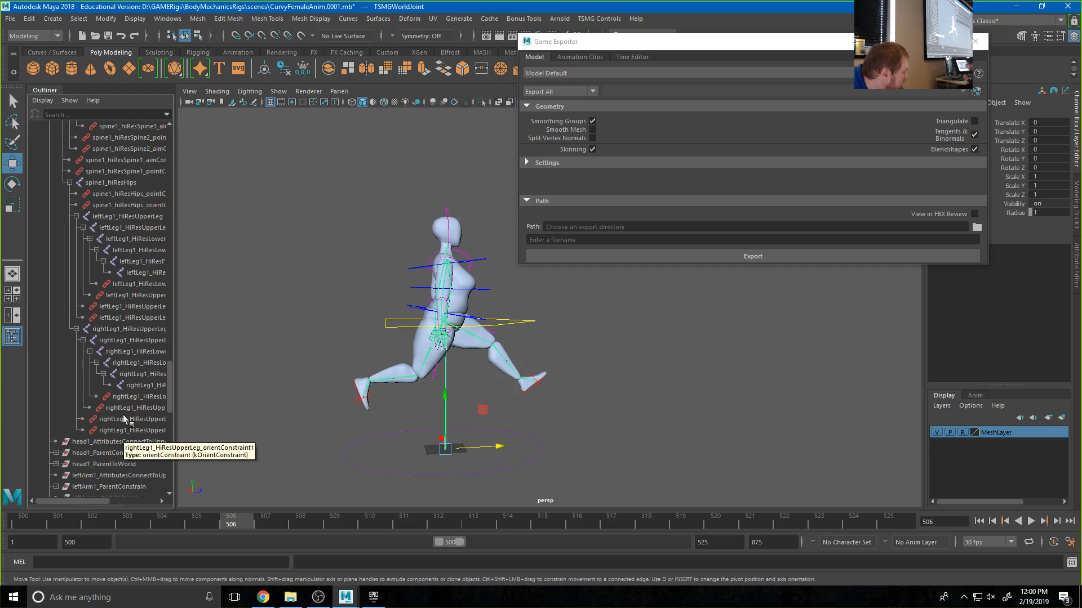
{"action": "left_click", "coordinate": [141, 386], "text": "shift"}
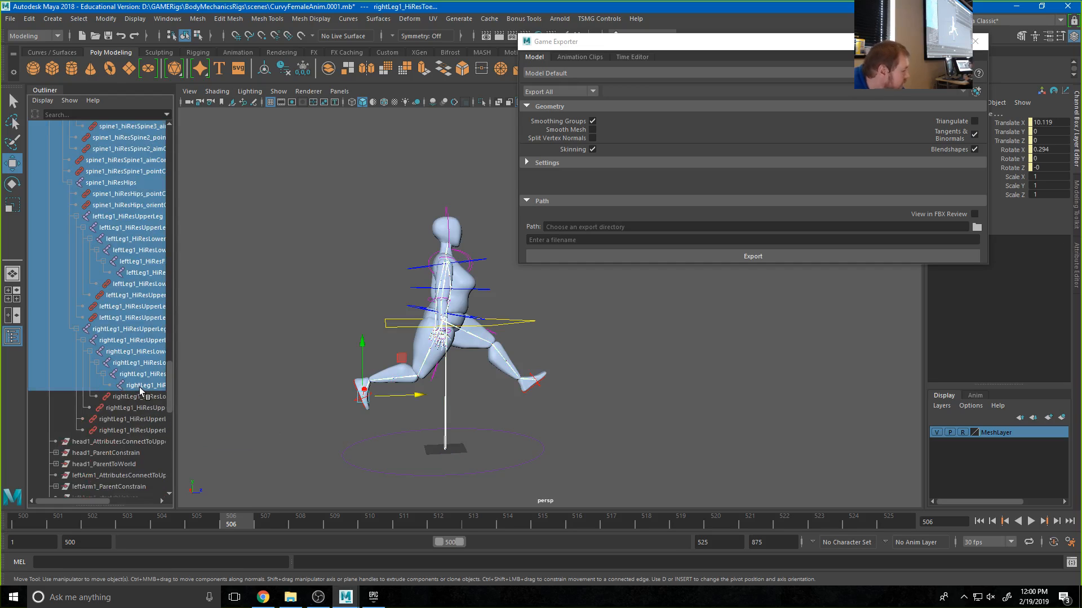
{"action": "scroll", "coordinate": [113, 366], "scroll_direction": "up", "scroll_amount": 15}
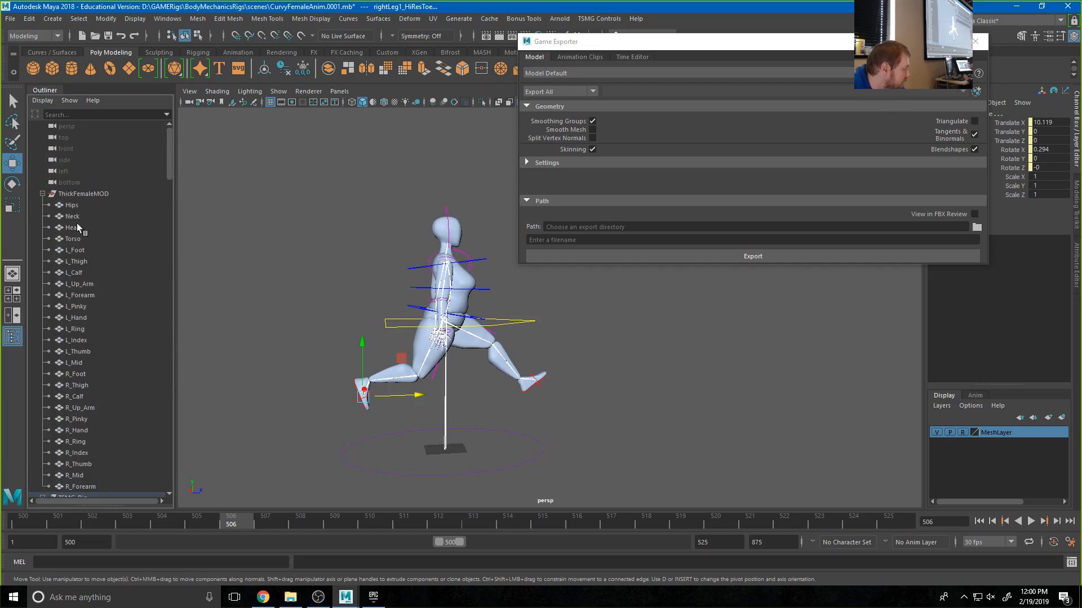
{"action": "left_click_drag", "start_coordinate": [79, 194], "coordinate": [71, 486]}
- Resize the Game Exporter window so that it is narrower and taller
{"action": "left_click", "coordinate": [577, 93]}
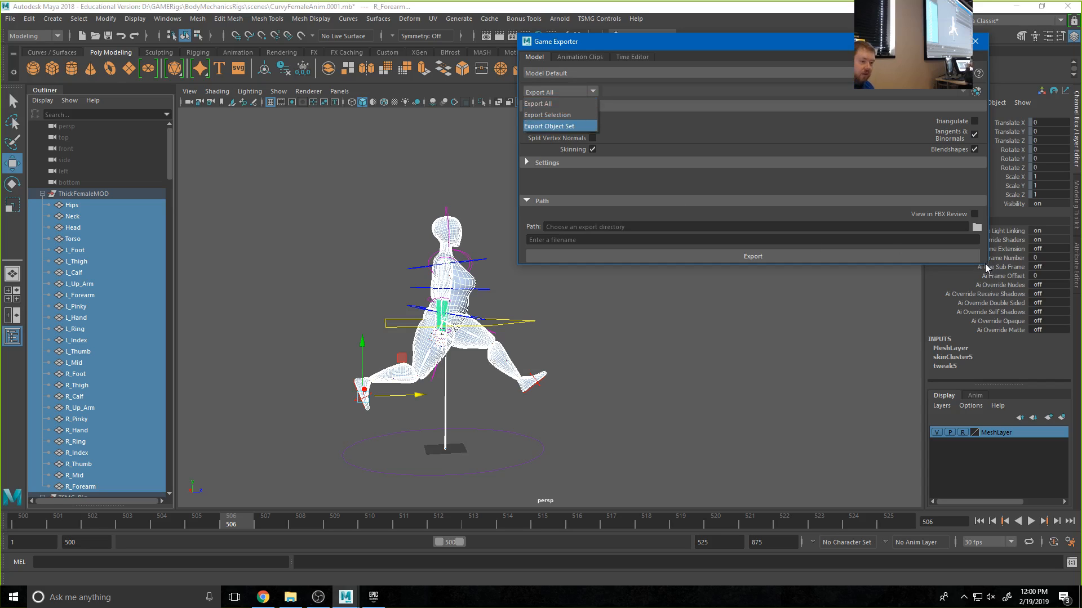
{"action": "left_click", "coordinate": [827, 37]}
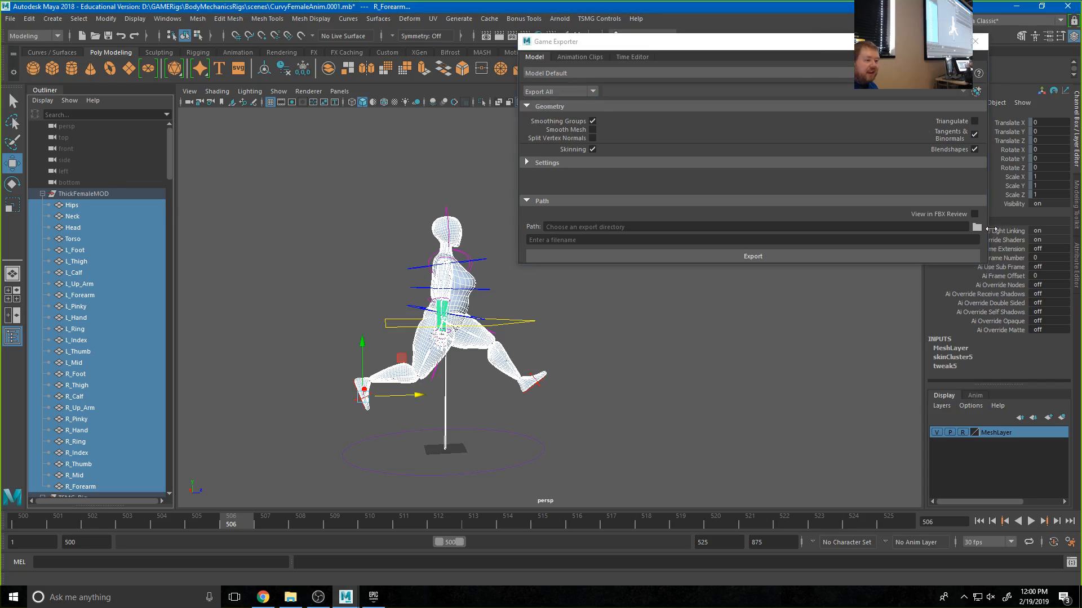
{"action": "left_click_drag", "start_coordinate": [990, 230], "coordinate": [767, 231]}
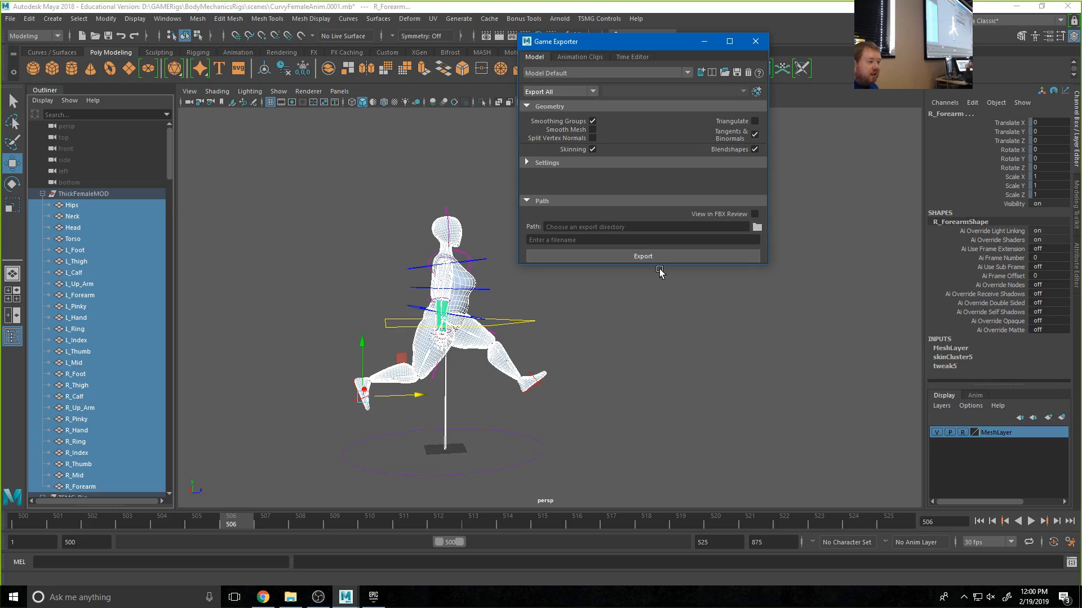
{"action": "left_click_drag", "start_coordinate": [659, 269], "coordinate": [644, 378]}
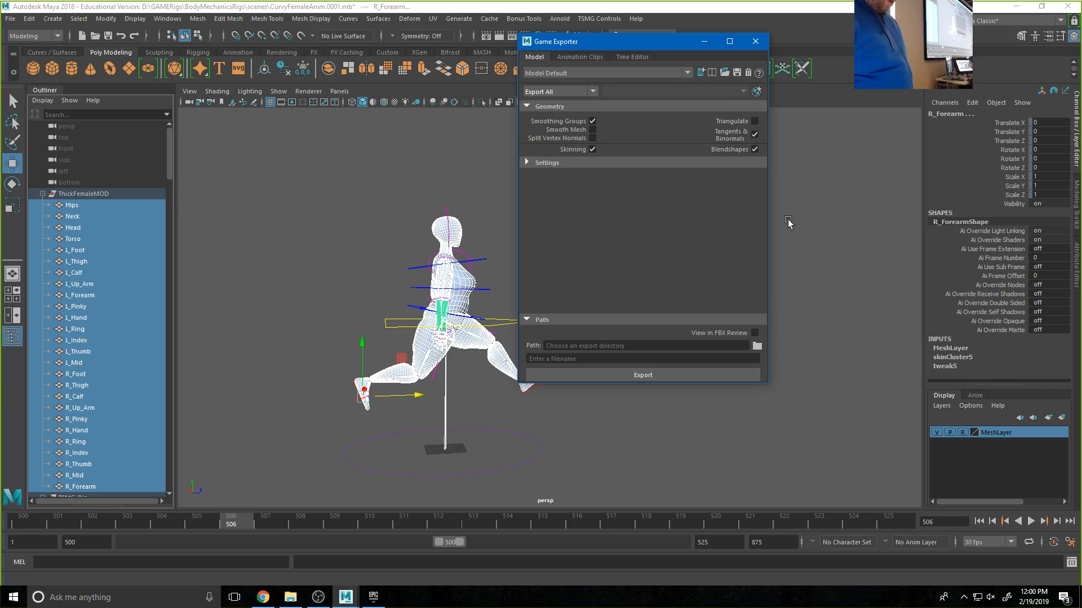
- Create a quick select set named Char from the selected joints and meshes for the object set export
{"action": "left_click", "coordinate": [755, 92]}
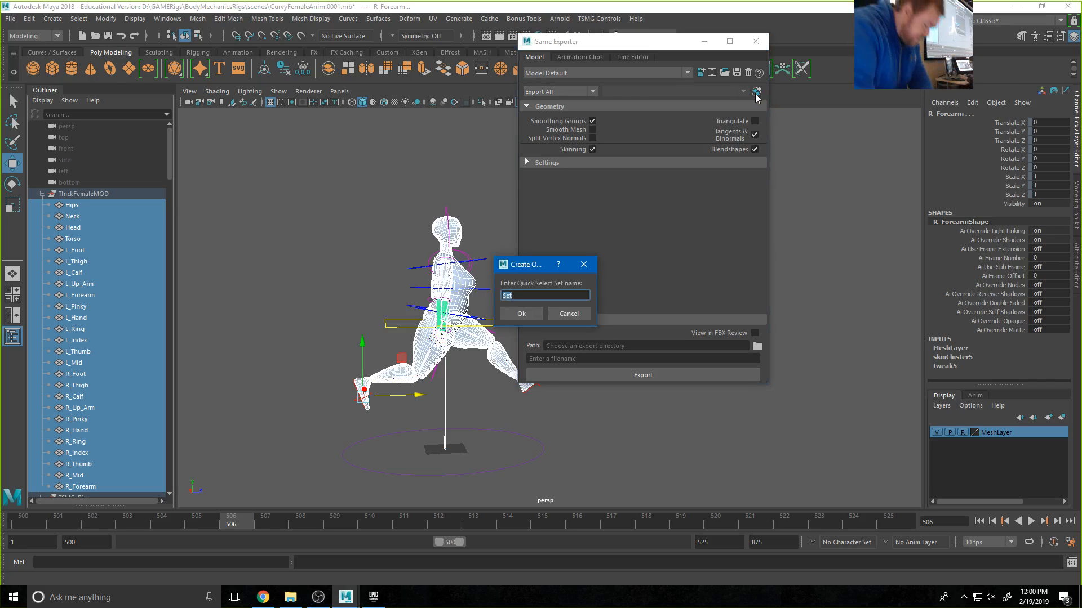
{"action": "type", "text": "C"}
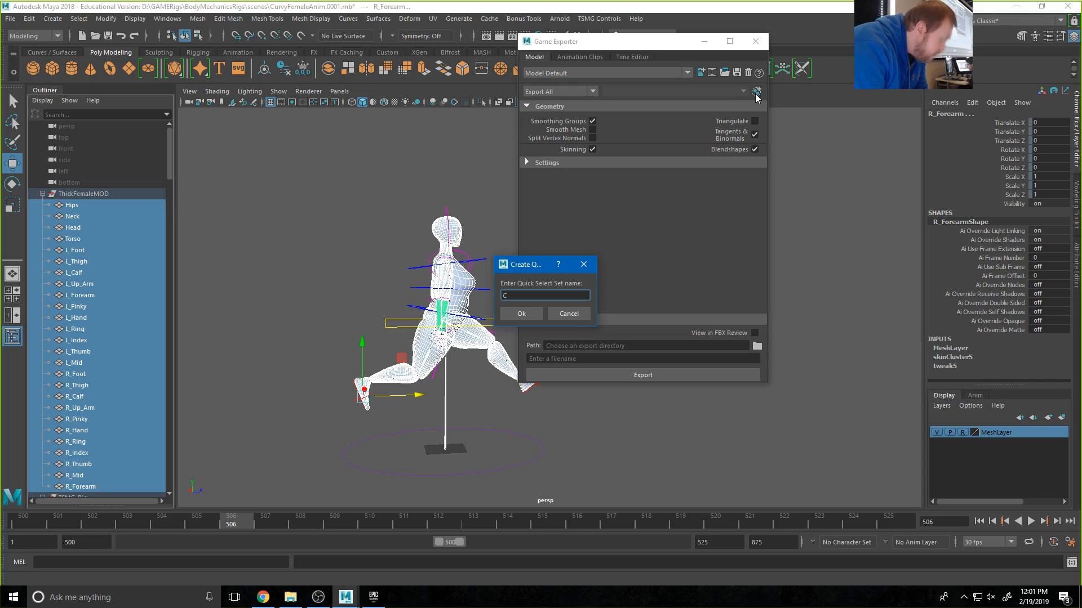
{"action": "type", "text": "har"}
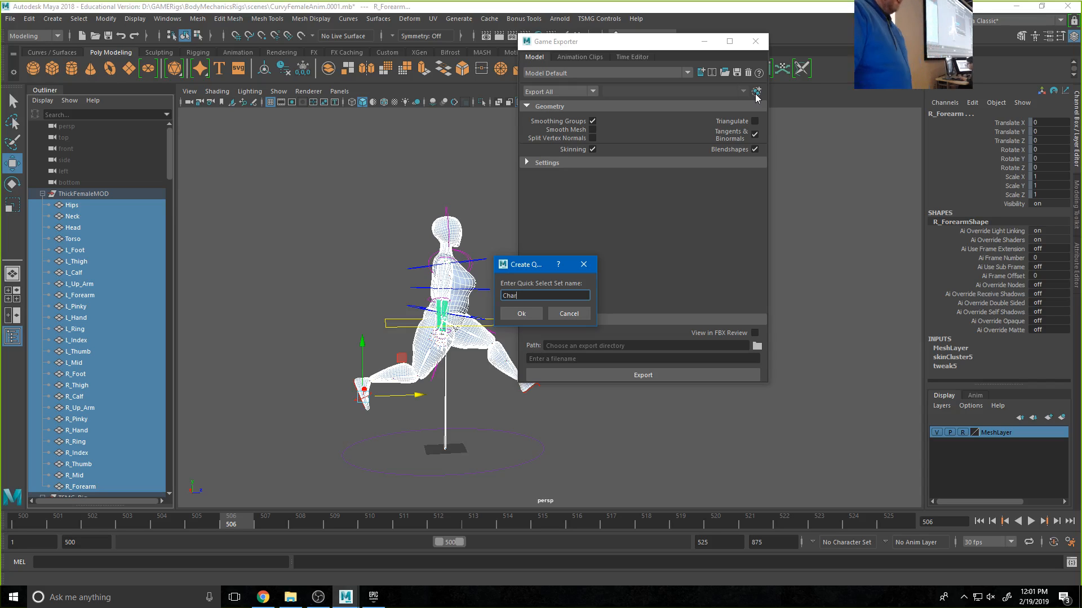
{"action": "left_click", "coordinate": [520, 314]}
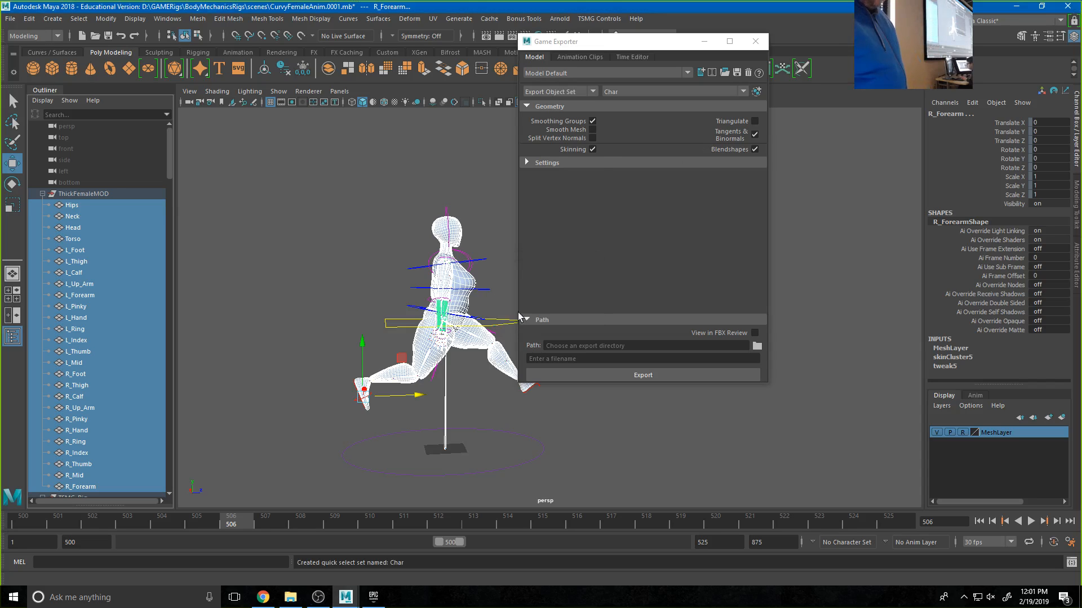
{"action": "left_click", "coordinate": [576, 93]}
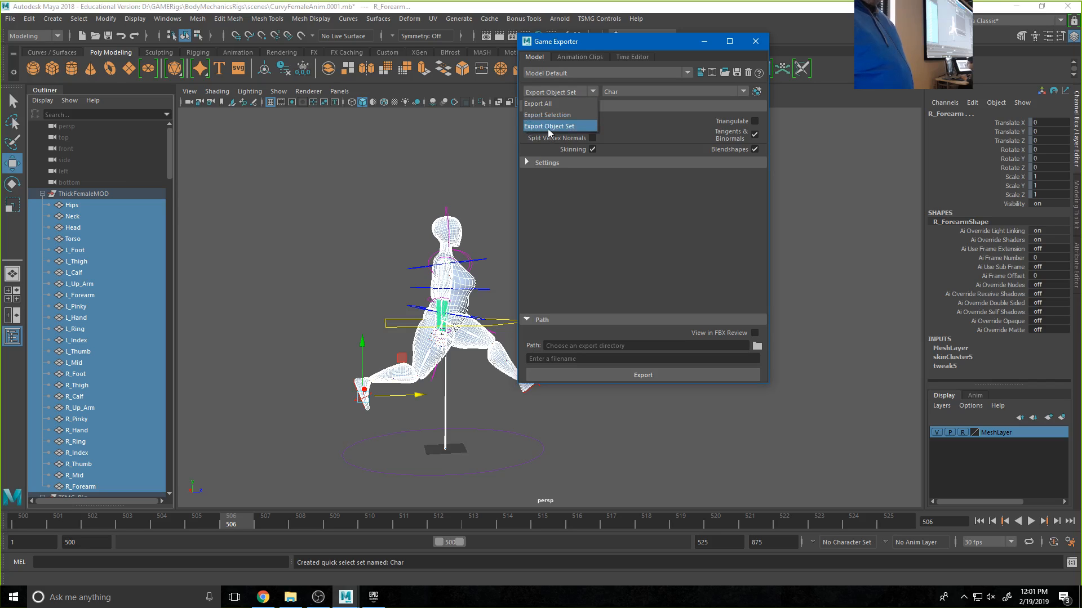
- Collapse the ThickFemaleMOD and TSMG_Rig groups, and expand the Char set to examine its members
{"action": "left_click", "coordinate": [42, 194]}
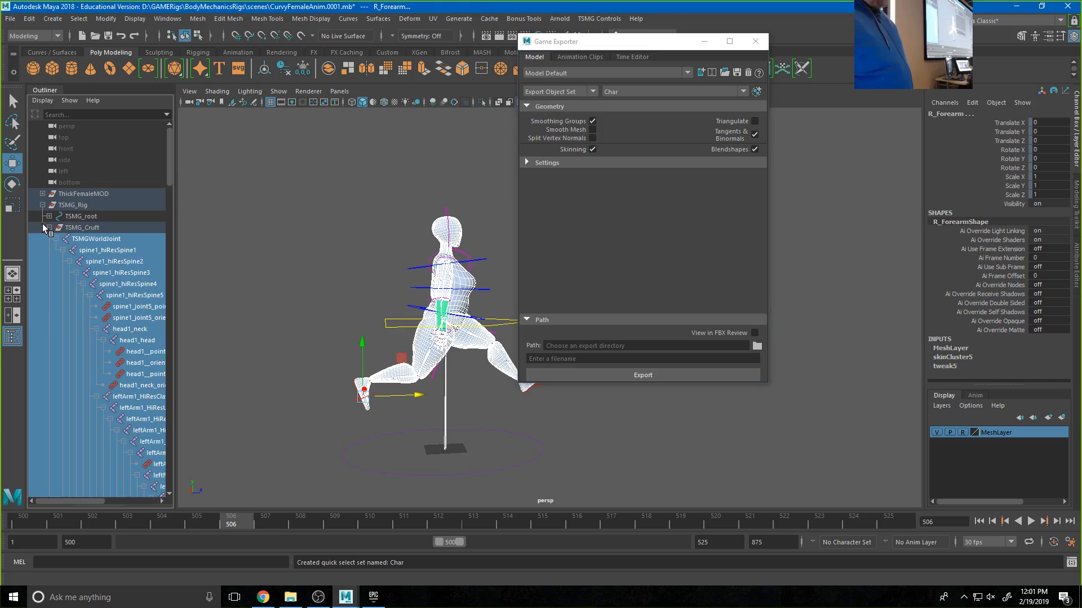
{"action": "left_click", "coordinate": [43, 205]}
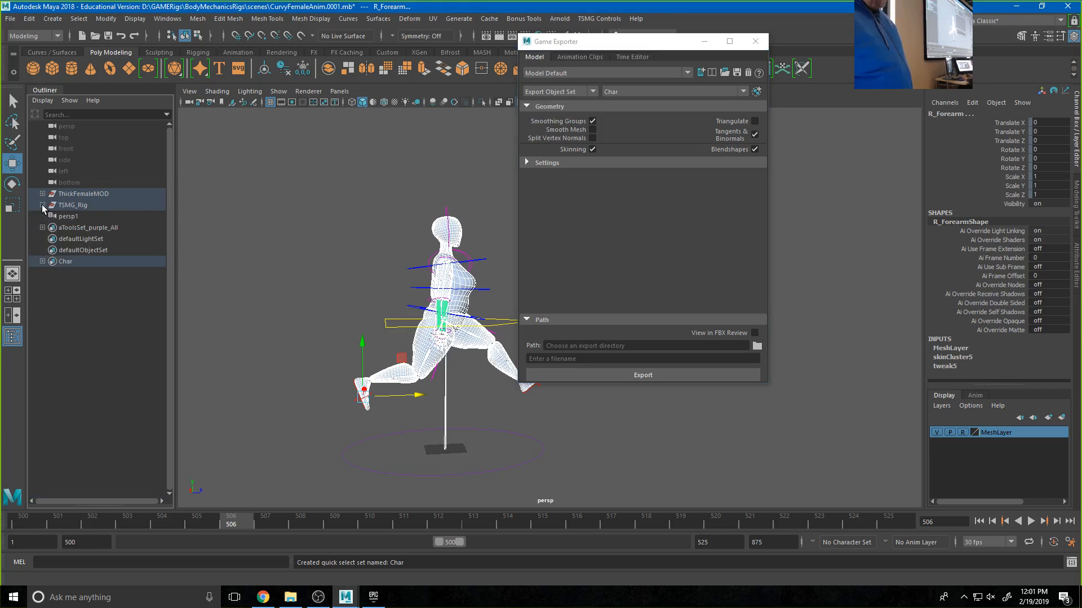
{"action": "left_click", "coordinate": [42, 261]}
{"action": "scroll", "coordinate": [71, 355], "scroll_direction": "down", "scroll_amount": 10}
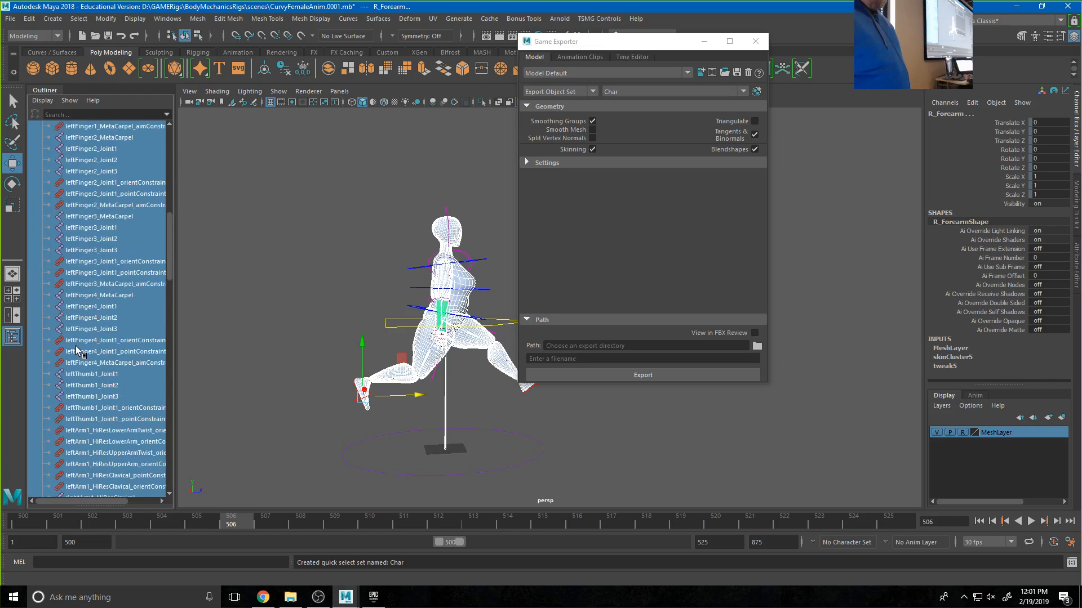
{"action": "scroll", "coordinate": [74, 352], "scroll_direction": "up", "scroll_amount": 15}
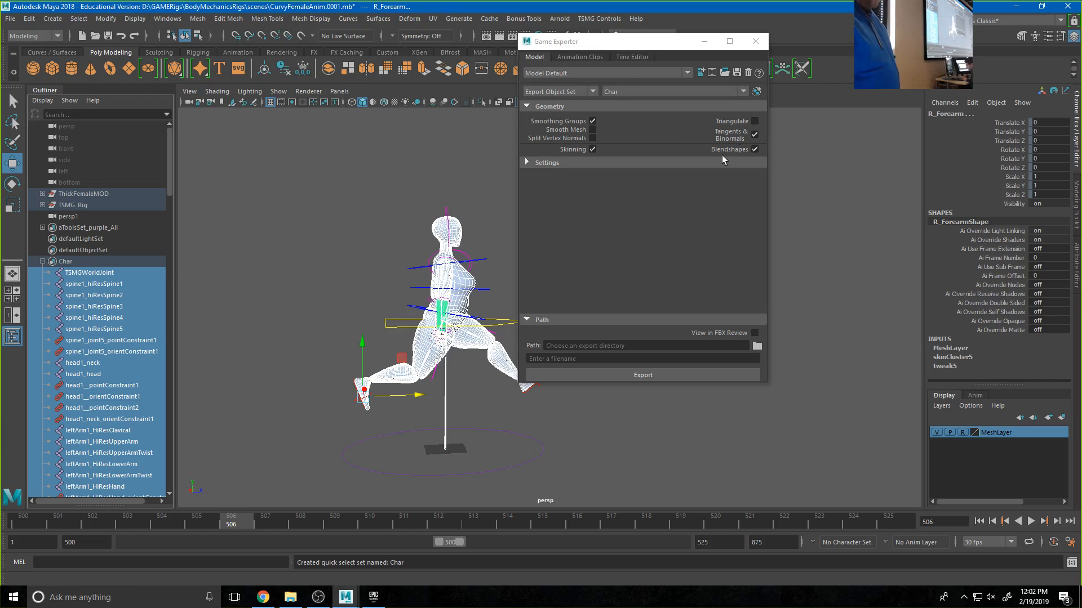
- Expand TSMG_Rig, clear the selection and reselect the joint hierarchy from TSMGWorldJoint down to the right leg's toe joint
{"action": "left_click", "coordinate": [535, 57]}
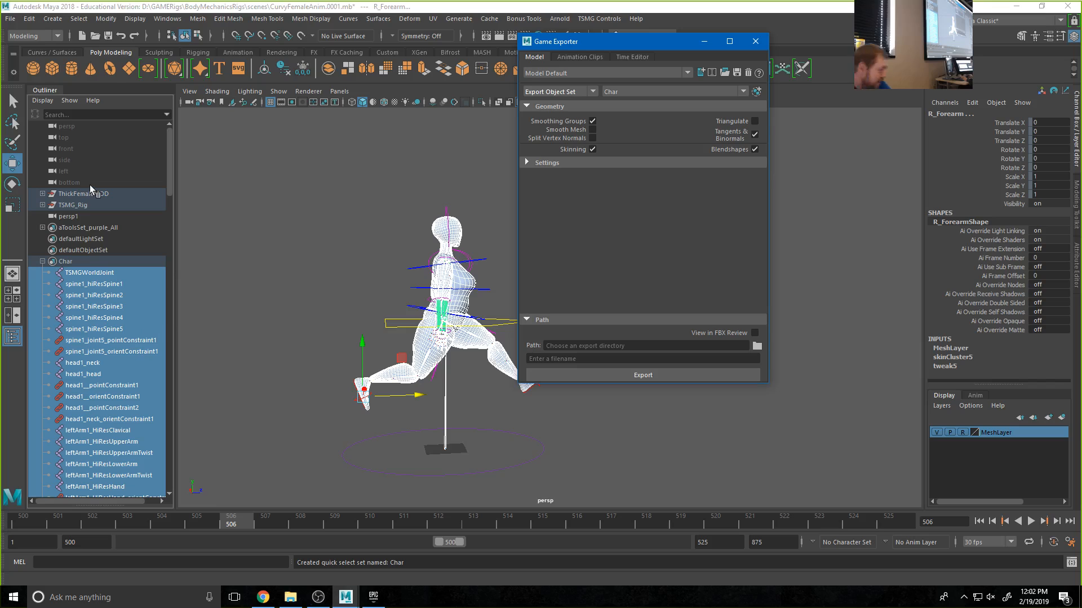
{"action": "left_click", "coordinate": [42, 205]}
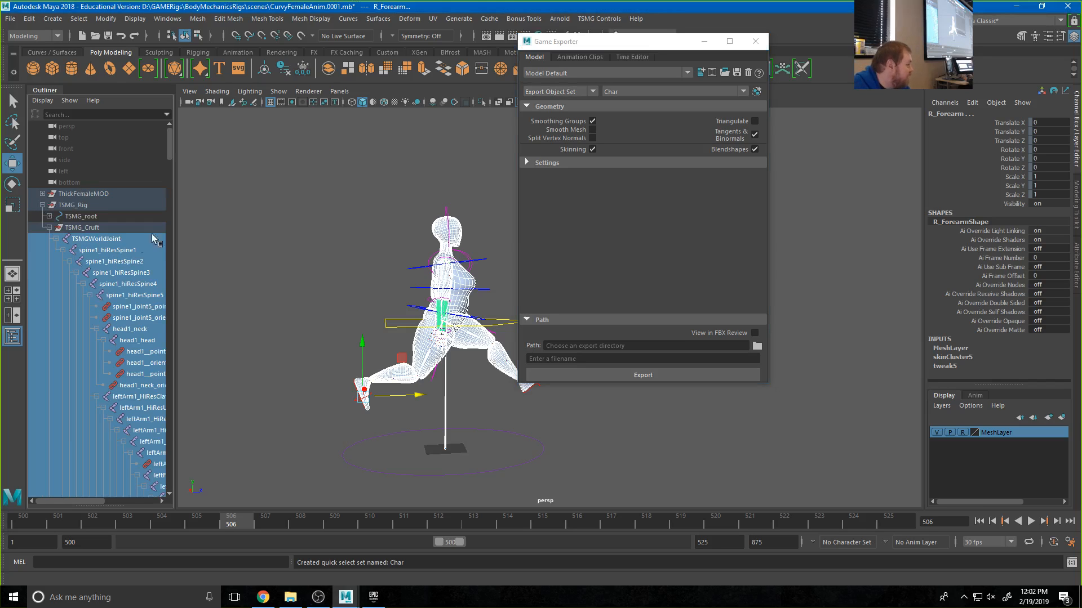
{"action": "left_click", "coordinate": [136, 162]}
{"action": "left_click", "coordinate": [73, 206]}
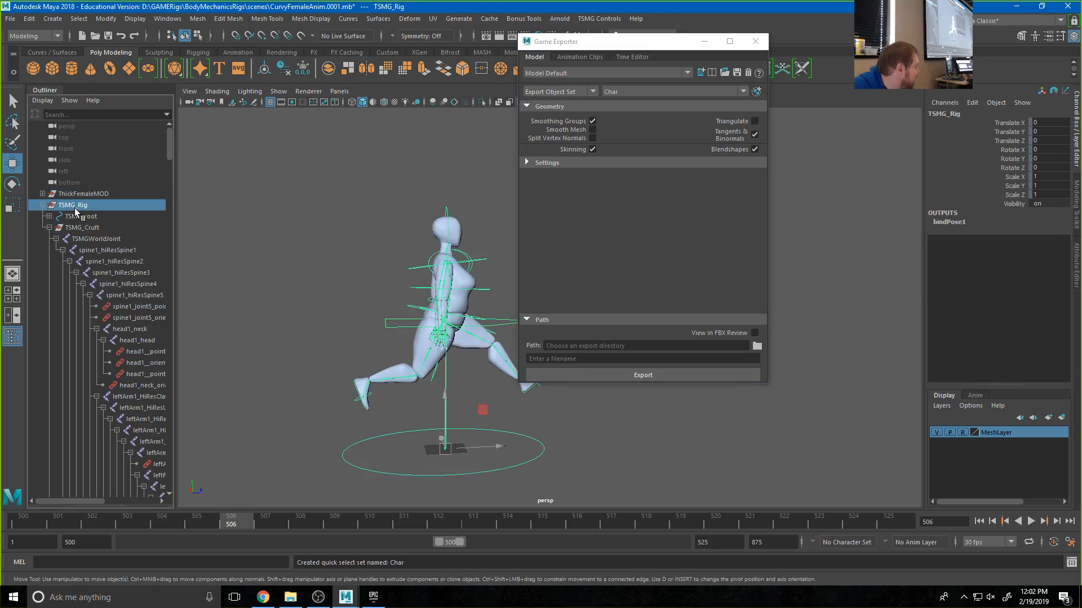
{"action": "left_click", "coordinate": [85, 239]}
{"action": "scroll", "coordinate": [96, 282], "scroll_direction": "down", "scroll_amount": 15}
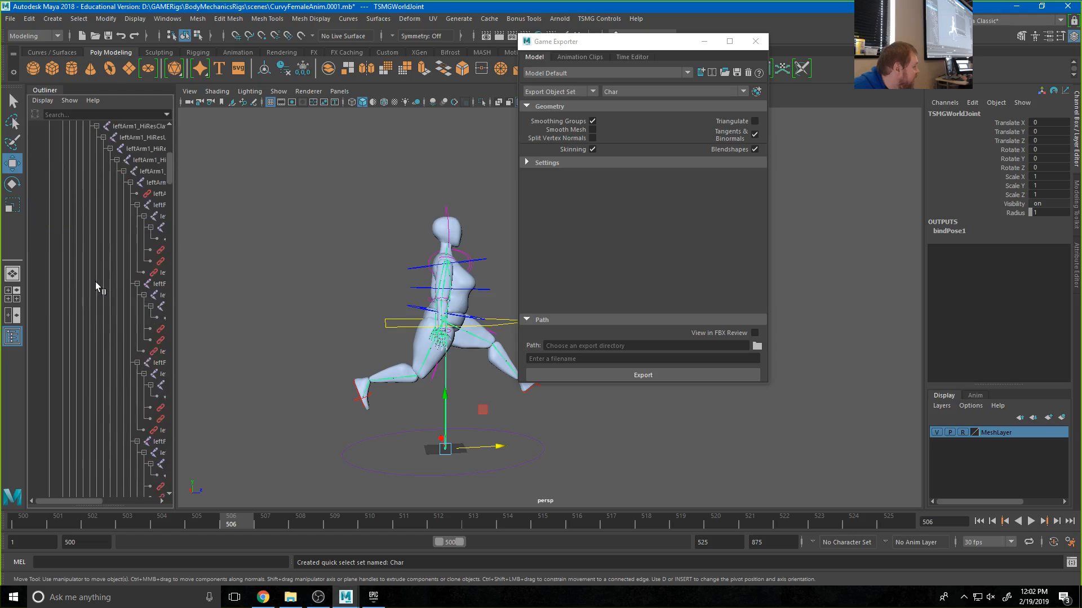
{"action": "scroll", "coordinate": [110, 335], "scroll_direction": "down", "scroll_amount": 3}
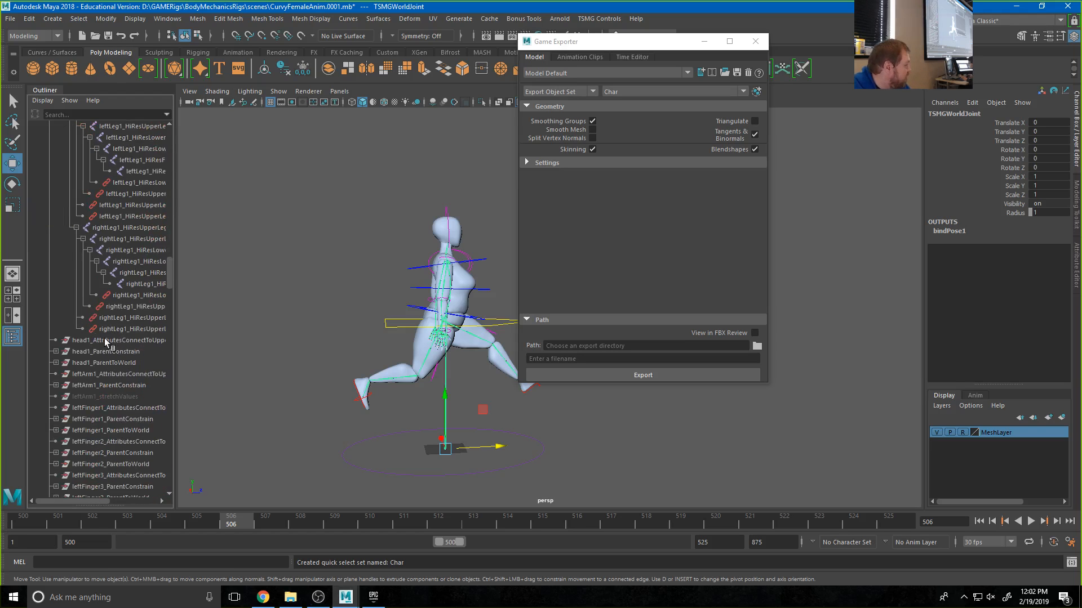
{"action": "left_click", "coordinate": [142, 284], "text": "shift"}
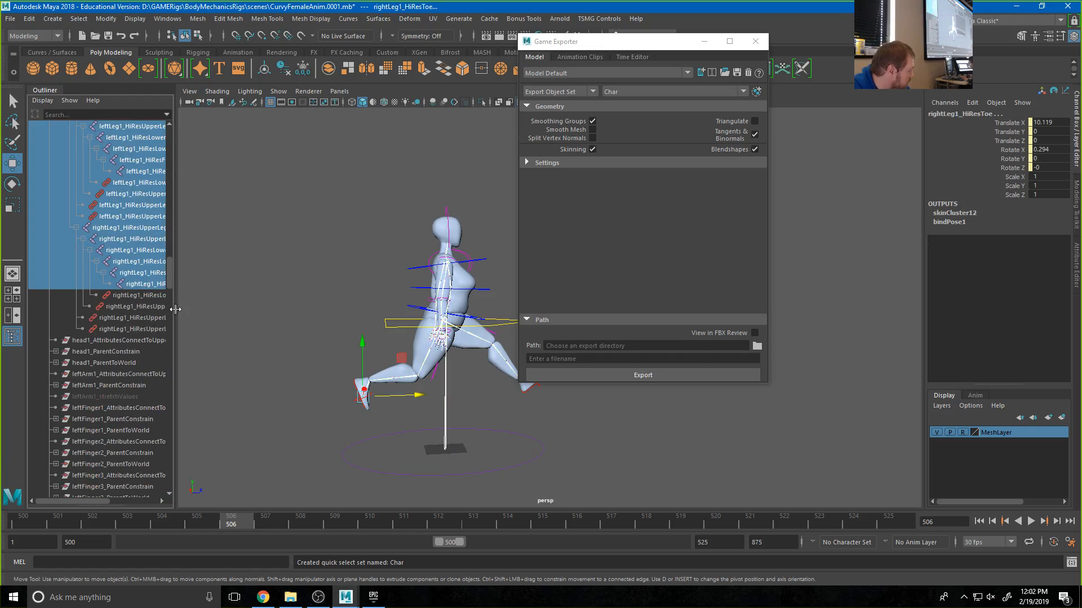
- Widen the Outliner, expand ThickFemaleMOD and add all its mesh parts from Hips to R_Forearm to the joint selection
{"action": "left_click_drag", "start_coordinate": [175, 310], "coordinate": [258, 309]}
{"action": "scroll", "coordinate": [191, 353], "scroll_direction": "up", "scroll_amount": 5}
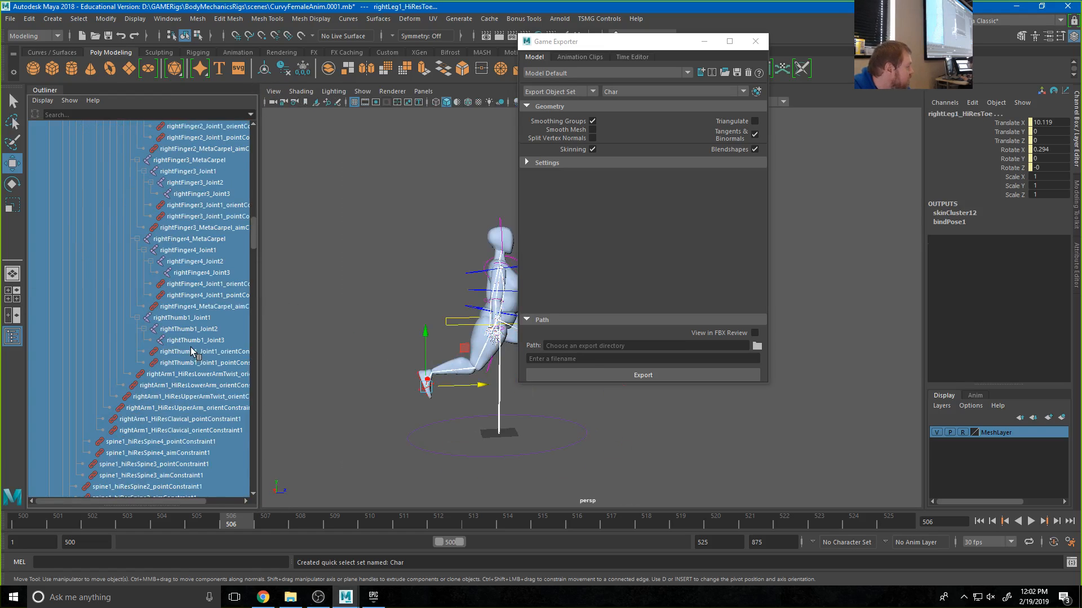
{"action": "scroll", "coordinate": [191, 352], "scroll_direction": "up", "scroll_amount": 15}
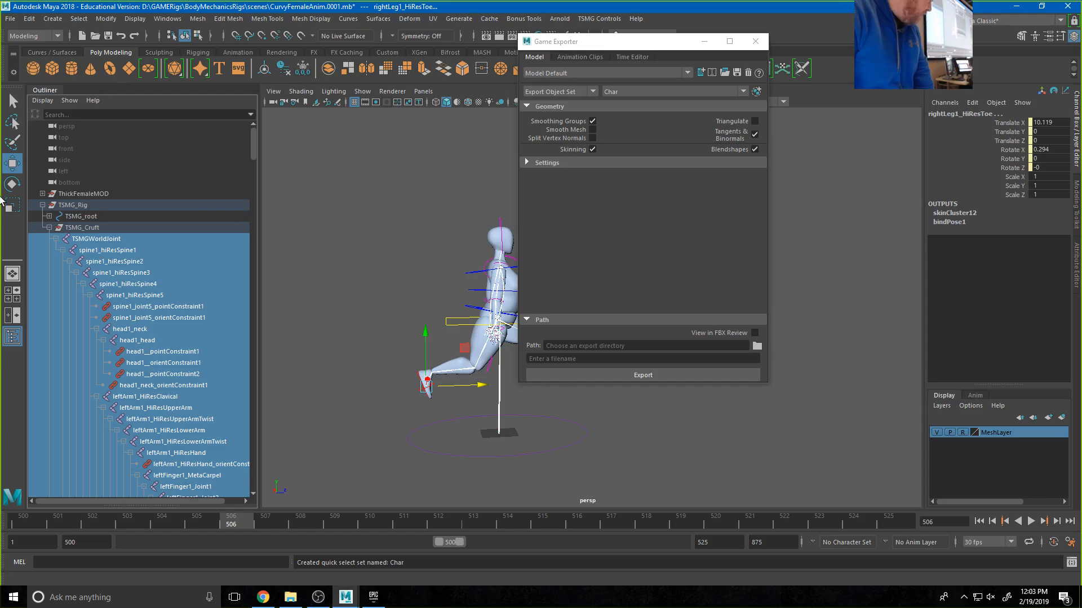
{"action": "left_click", "coordinate": [42, 193]}
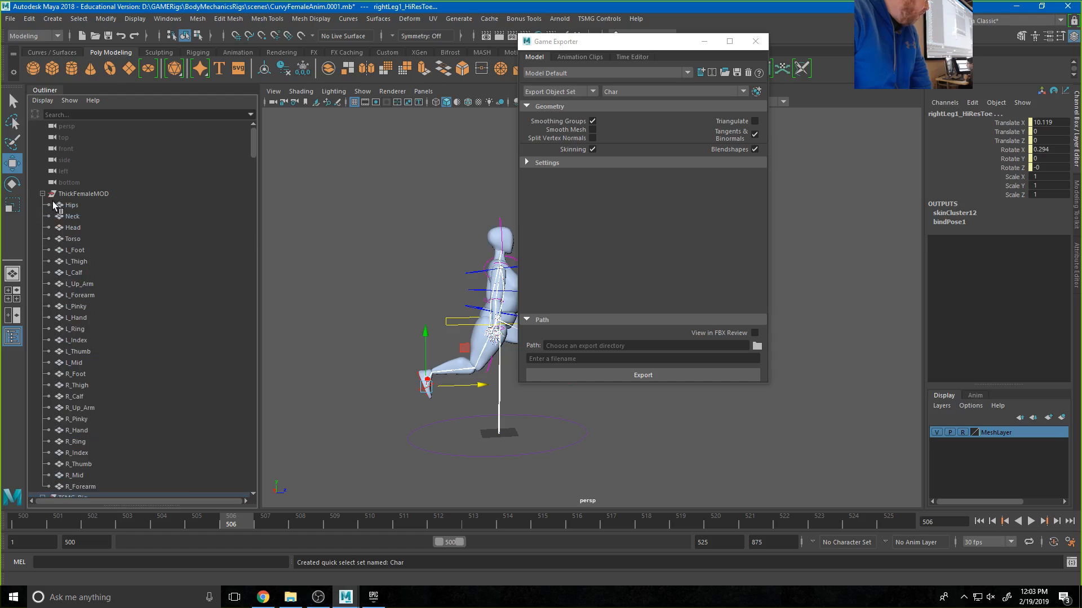
{"action": "left_click_drag", "start_coordinate": [67, 217], "coordinate": [80, 488]}
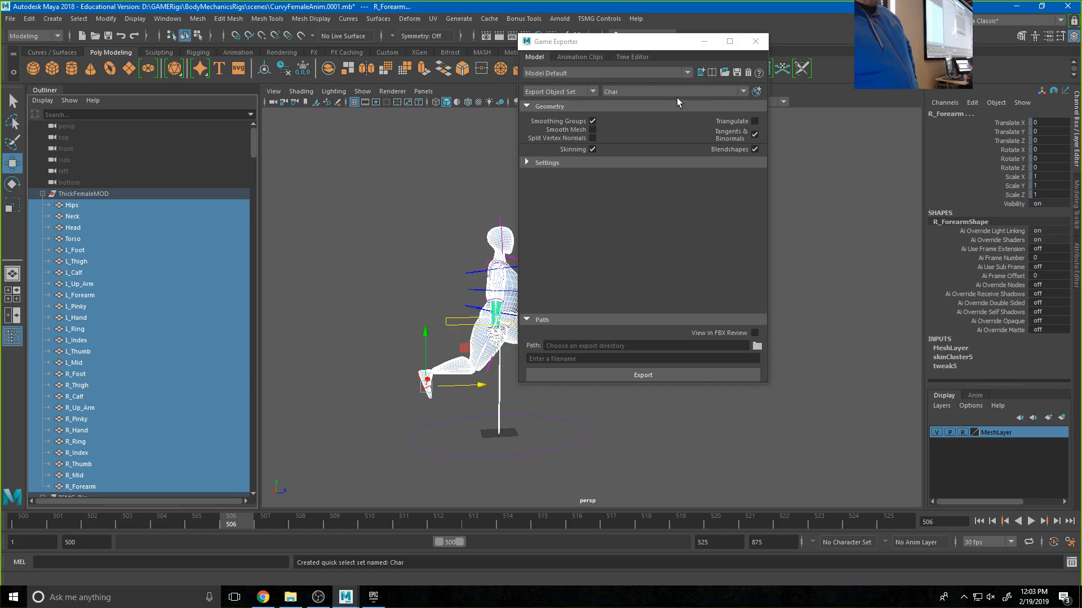
- Bring up the naming prompt for another quick select set of the selected joints and meshes, and cancel it
{"action": "left_click", "coordinate": [756, 92]}
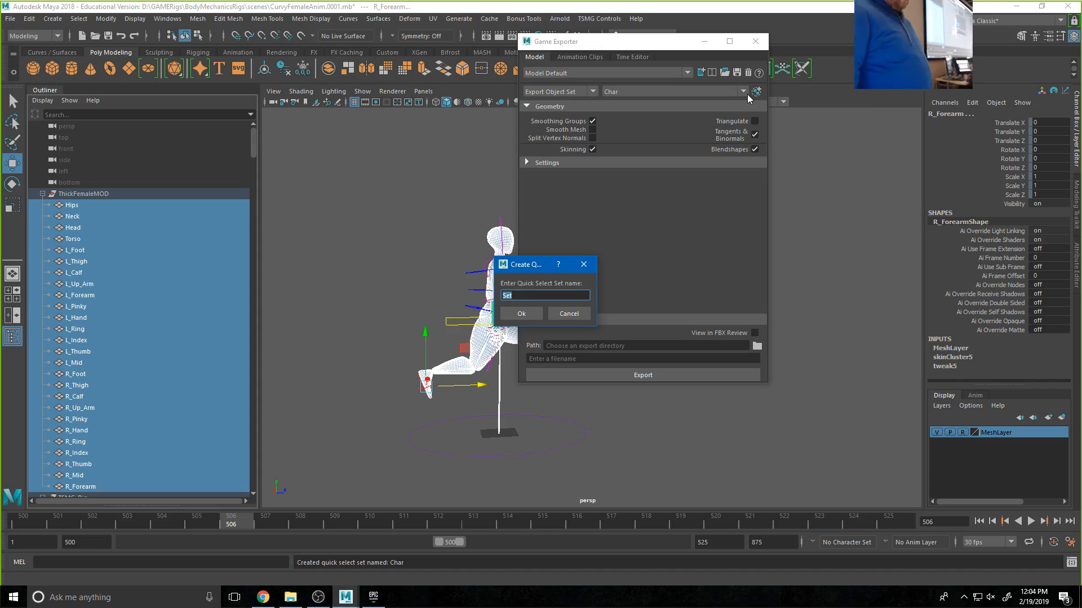
{"action": "left_click", "coordinate": [575, 316]}
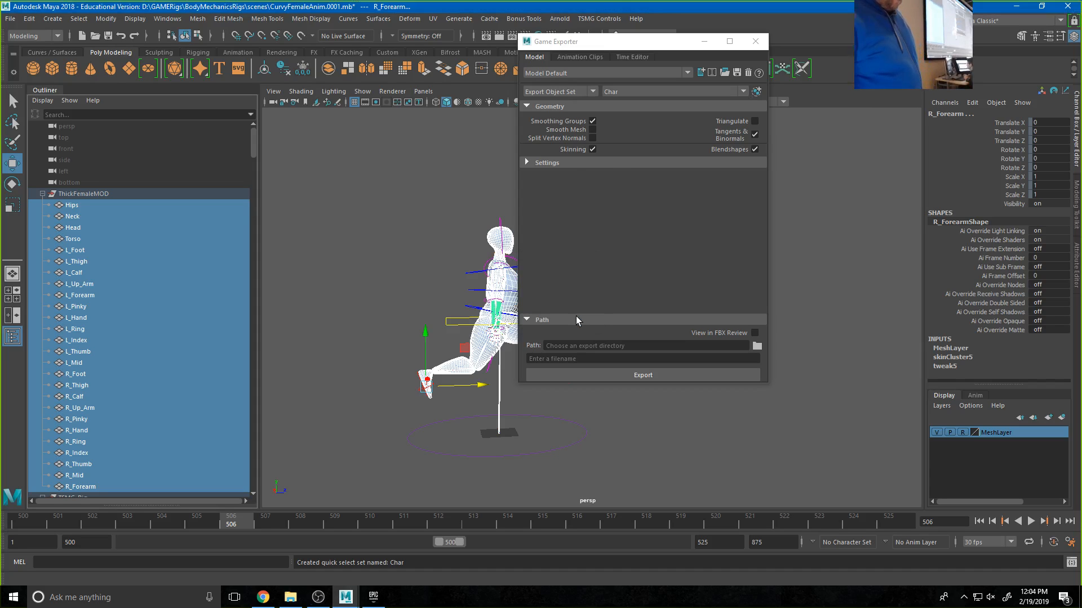
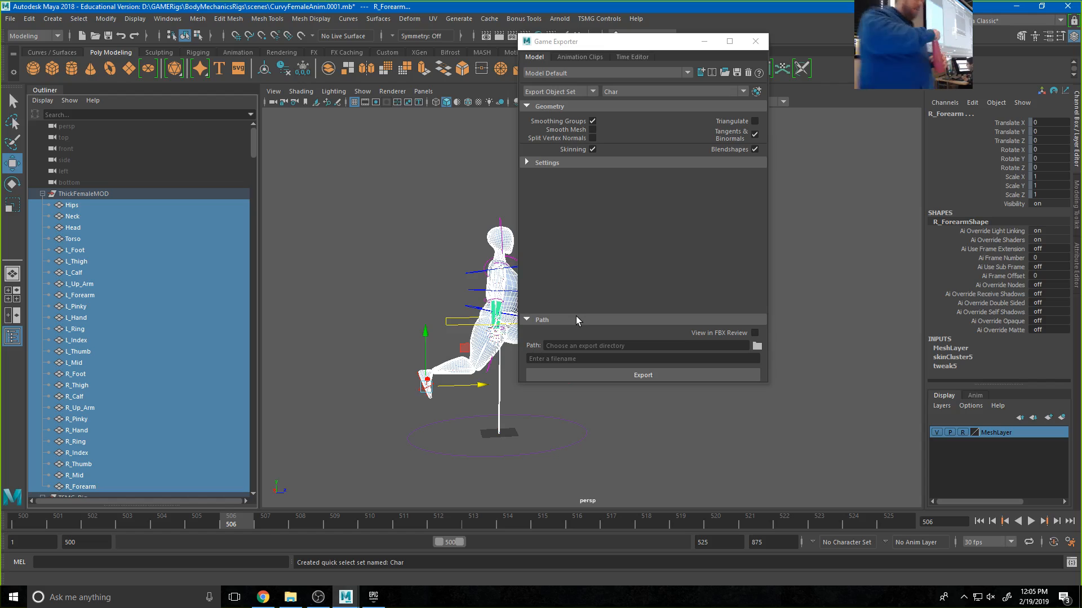
- Enable Smooth Mesh for the model export and create a folder named EXPORTS in the BodyMechanicsRigs project directory
{"action": "left_click", "coordinate": [592, 130]}
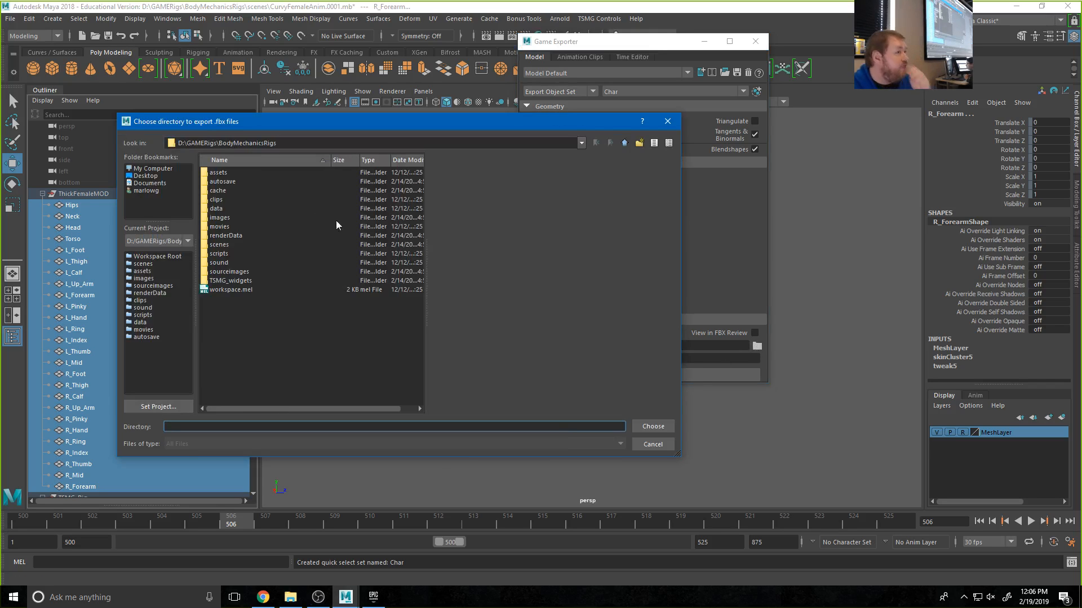
{"action": "double_click", "coordinate": [219, 245]}
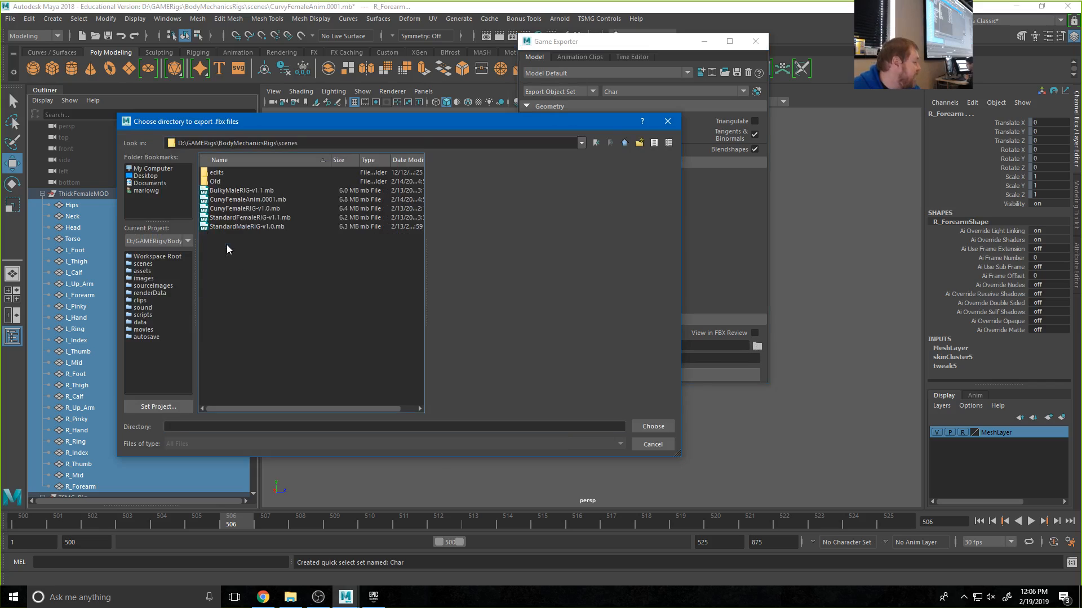
{"action": "left_click", "coordinate": [624, 143]}
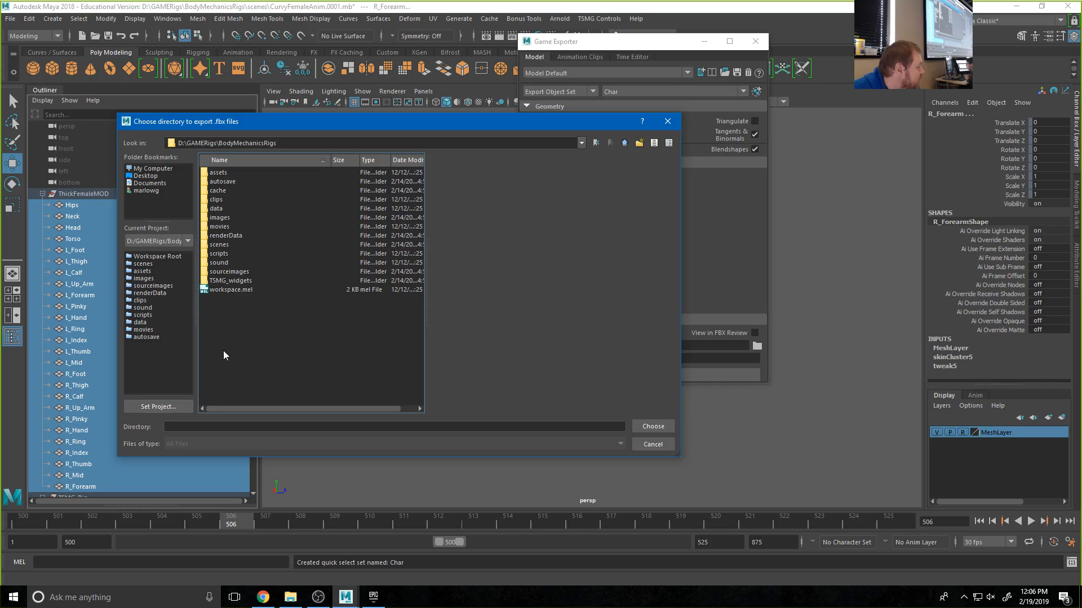
{"action": "left_click", "coordinate": [642, 144]}
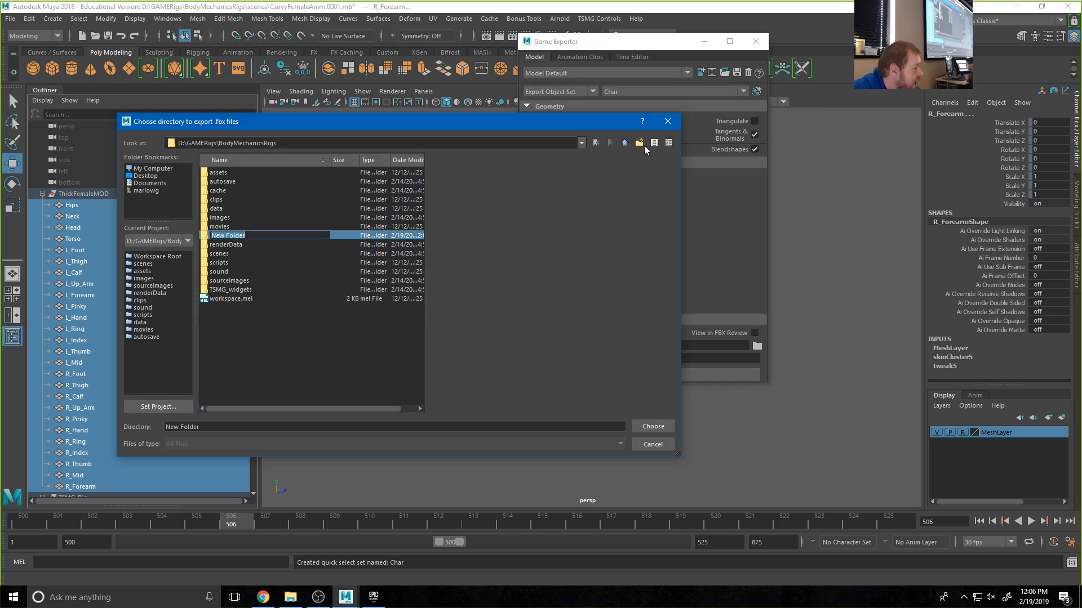
{"action": "type", "text": "EXP"}
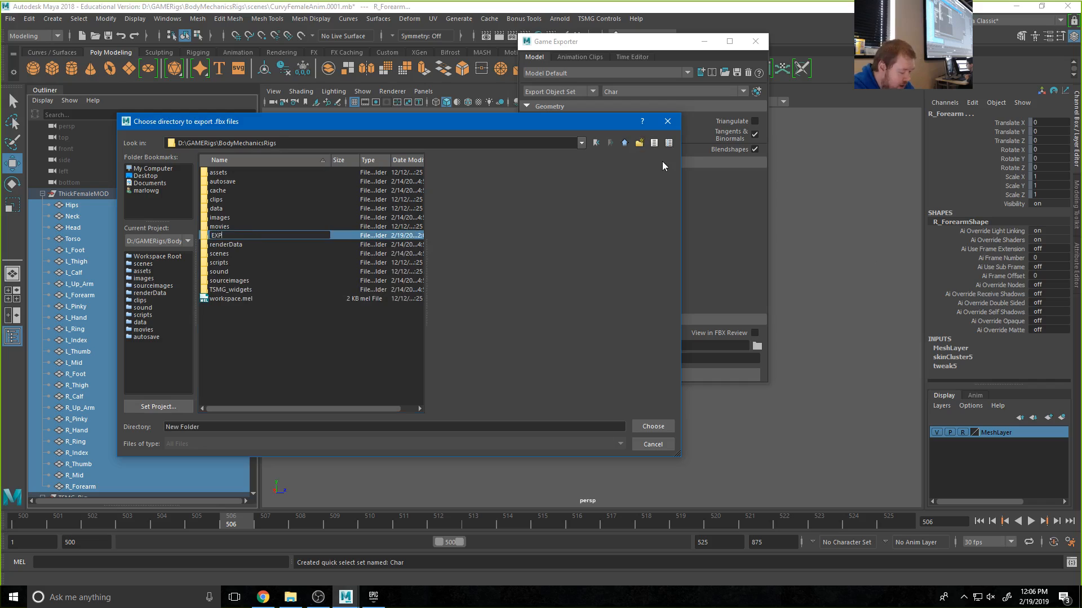
{"action": "type", "text": "ORTS"}
{"action": "key", "text": "Return"}
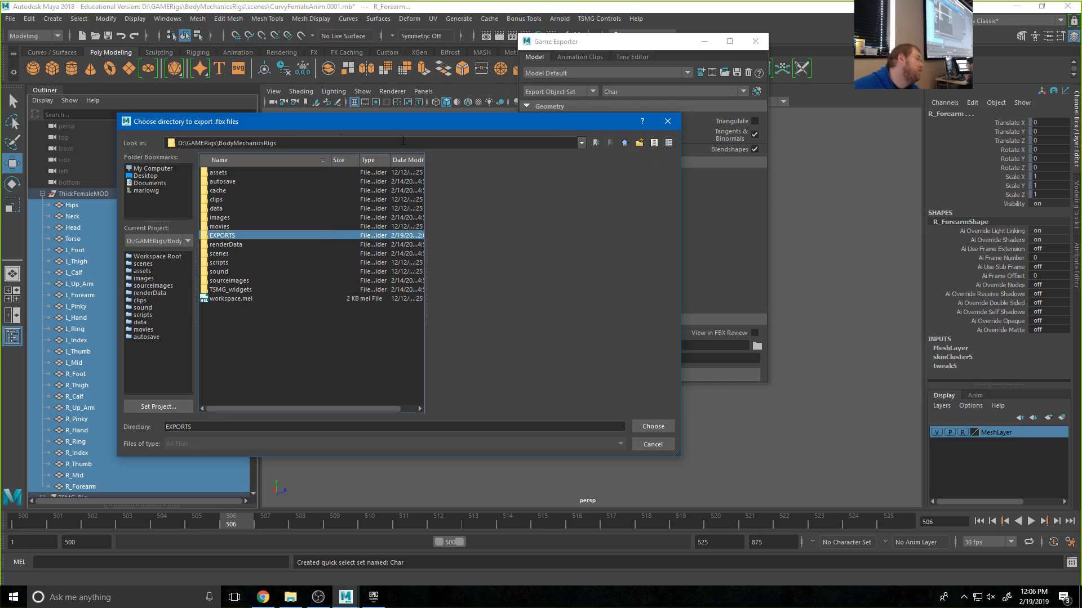
- Choose the new EXPORTS folder as the model's export directory
{"action": "double_click", "coordinate": [228, 236]}
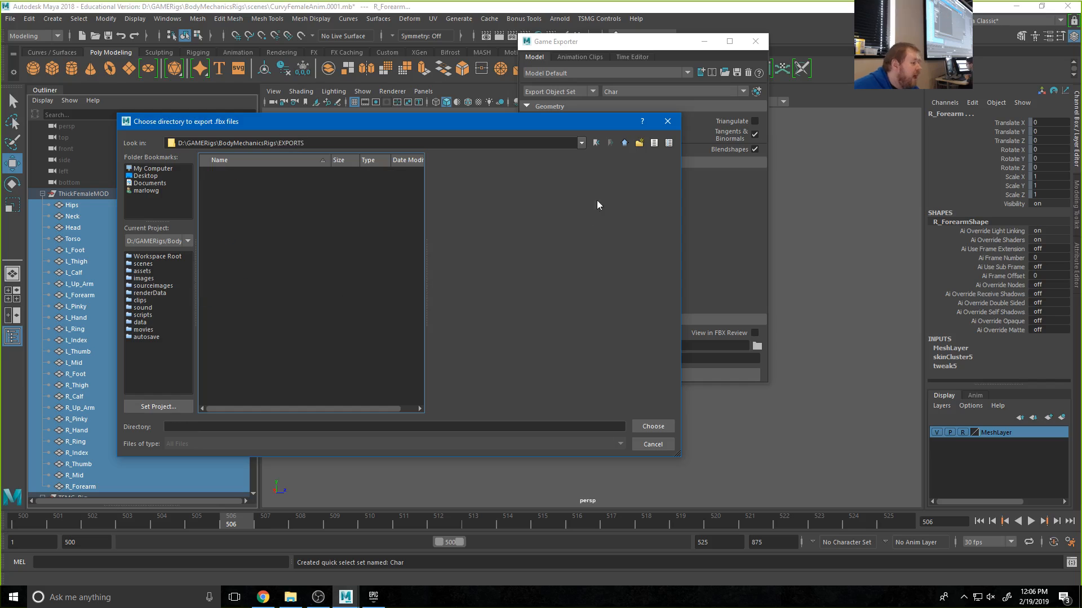
{"action": "left_click_drag", "start_coordinate": [523, 126], "coordinate": [465, 93]}
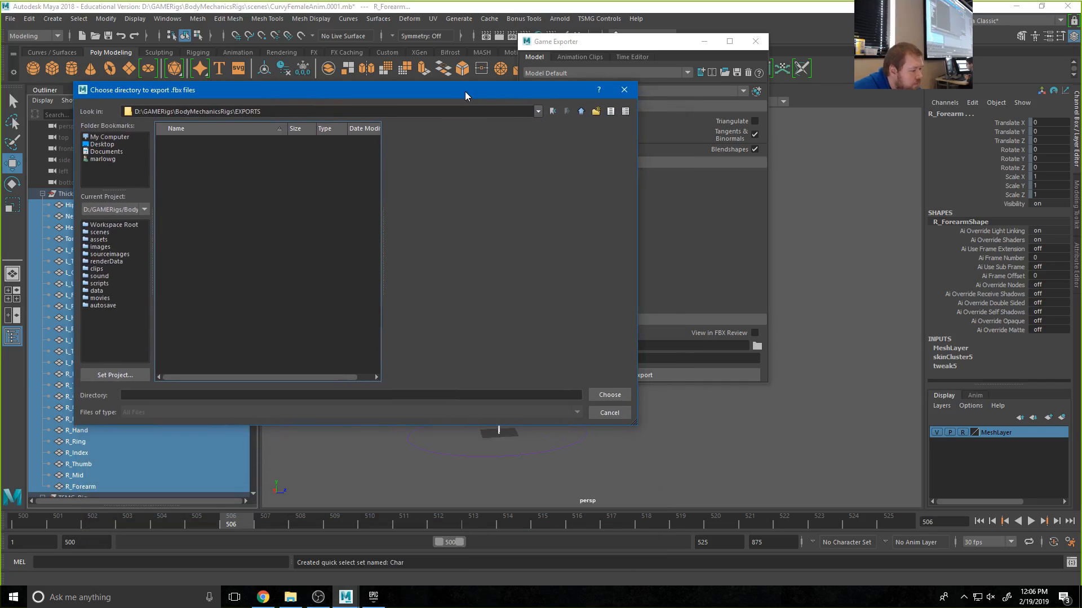
{"action": "left_click", "coordinate": [610, 395]}
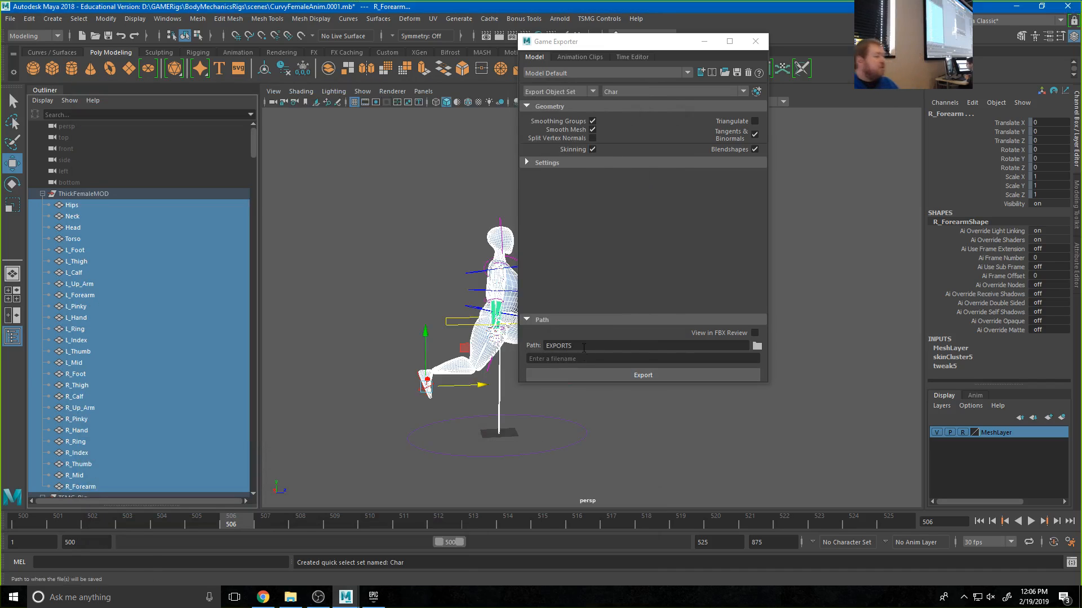
- Name the model export file CFChar
{"action": "left_click_drag", "start_coordinate": [583, 348], "coordinate": [498, 345]}
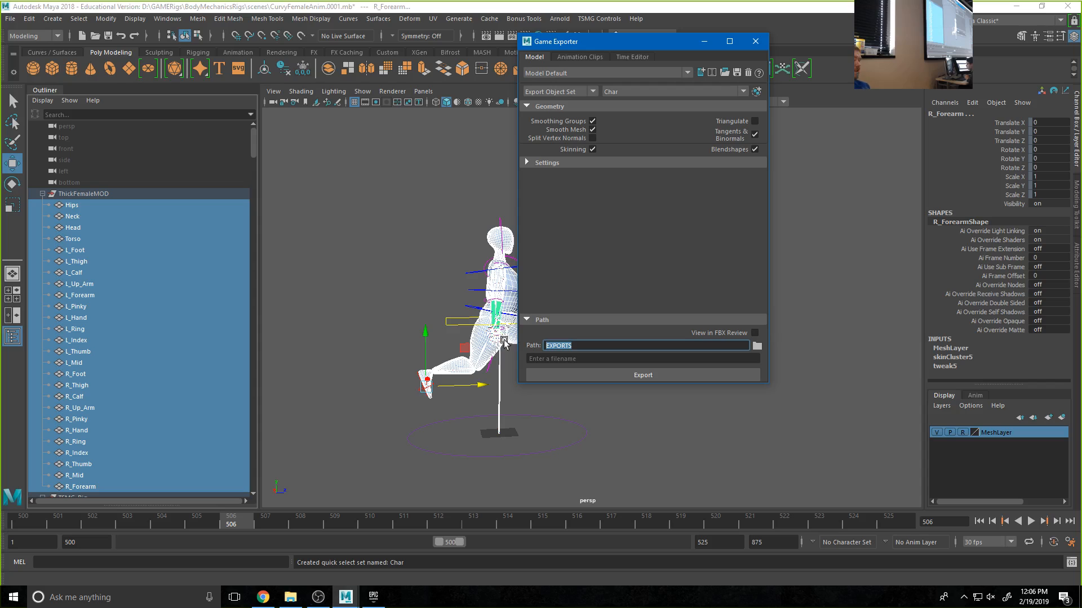
{"action": "left_click", "coordinate": [584, 359]}
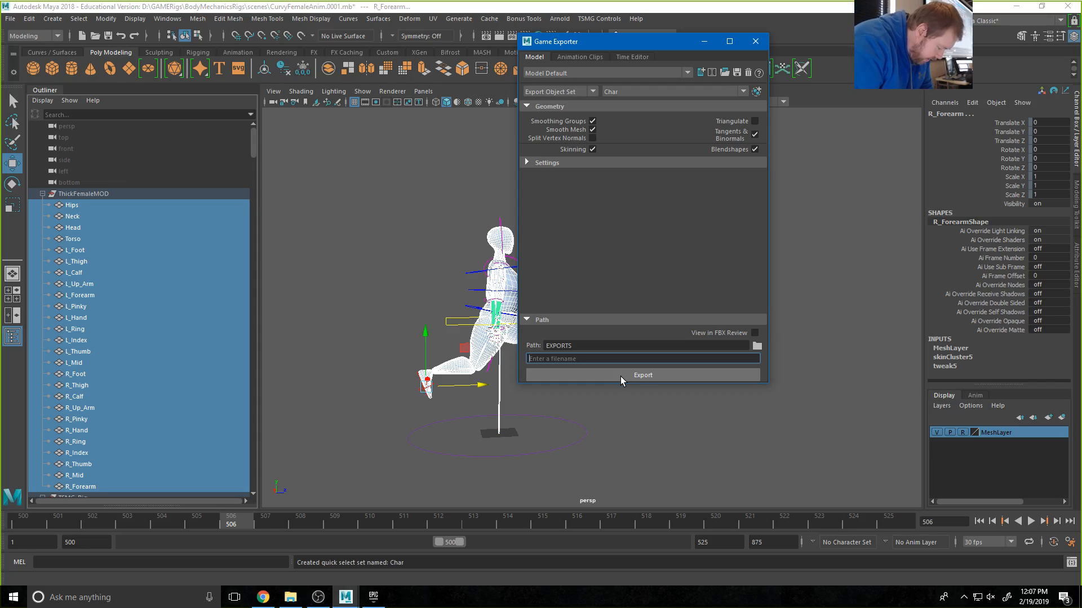
{"action": "type", "text": "CF"}
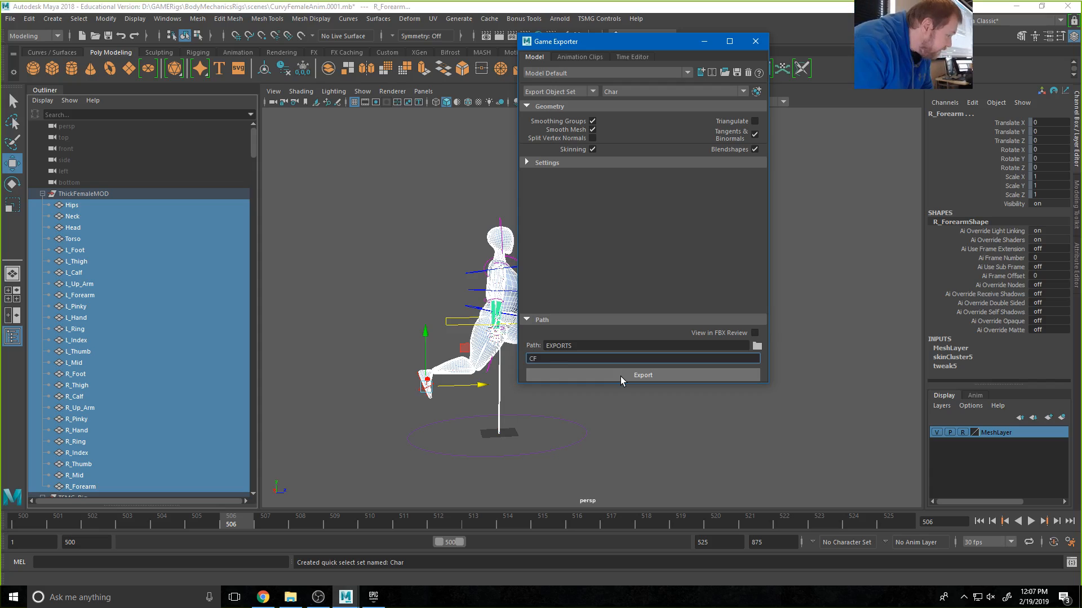
{"action": "type", "text": "Char"}
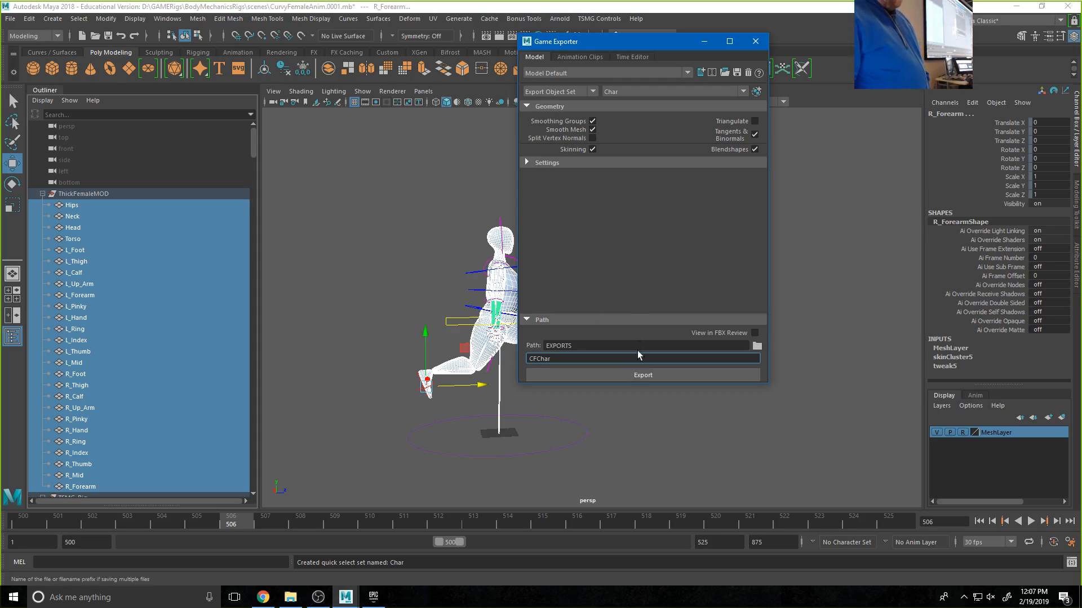
- Set the animation clips to export by object set, using the Char set
{"action": "left_click", "coordinate": [579, 57]}
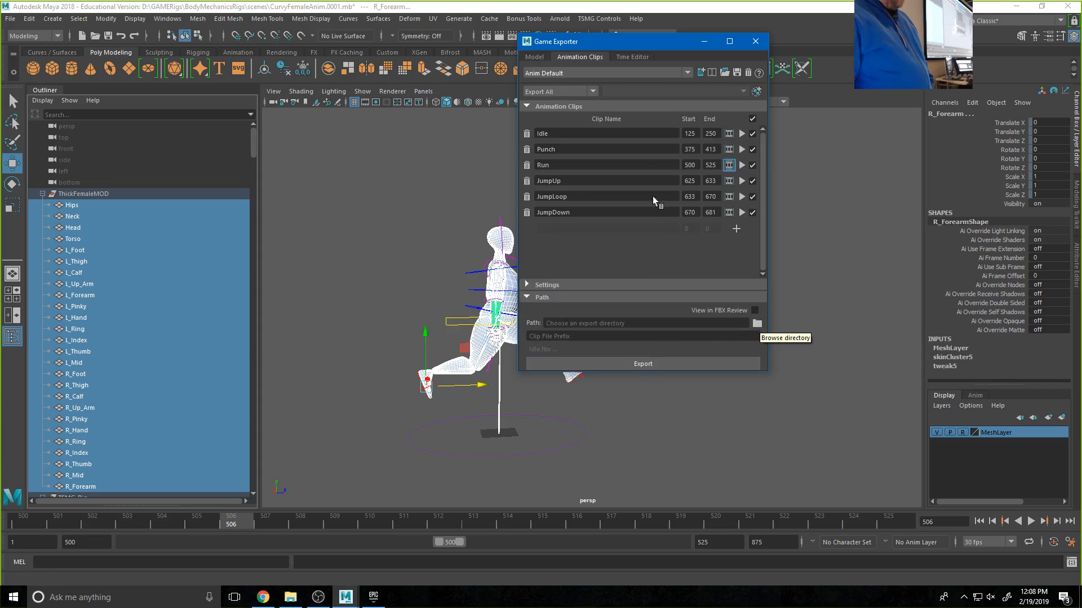
{"action": "left_click", "coordinate": [593, 92]}
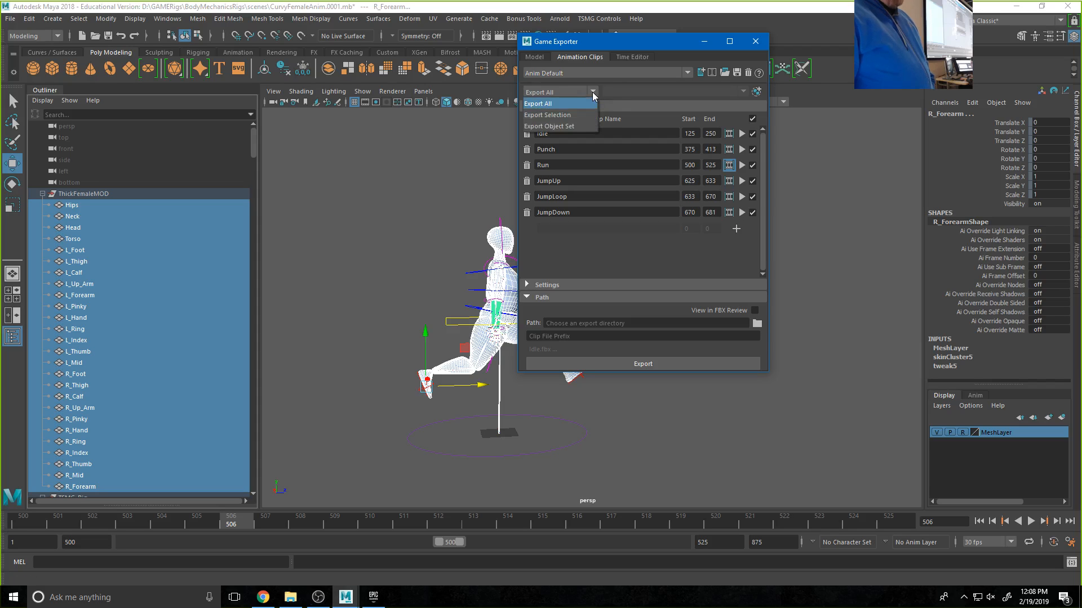
{"action": "left_click", "coordinate": [568, 128]}
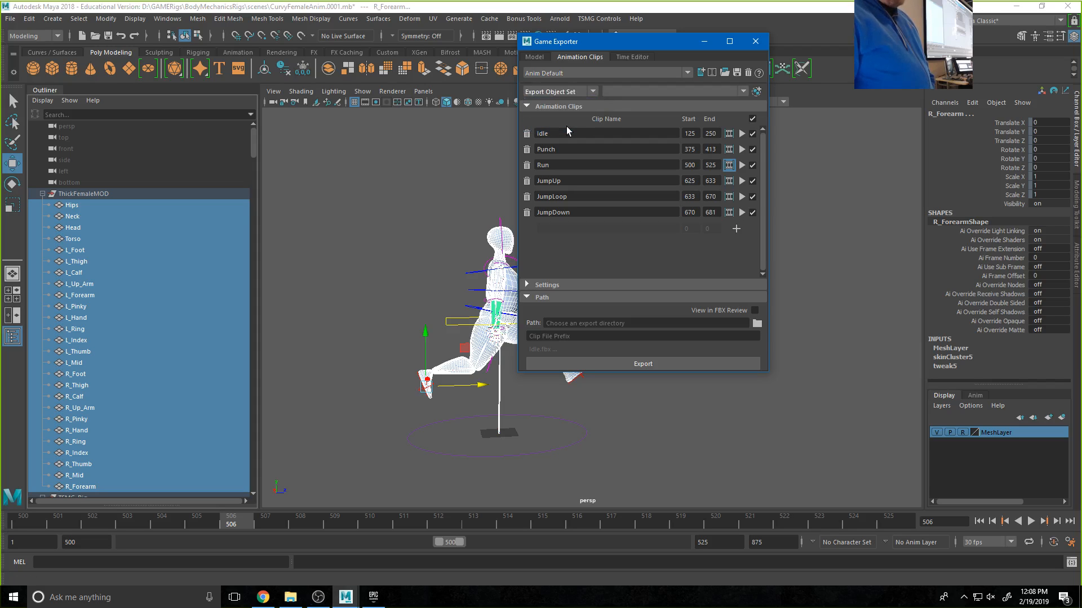
{"action": "left_click", "coordinate": [742, 92]}
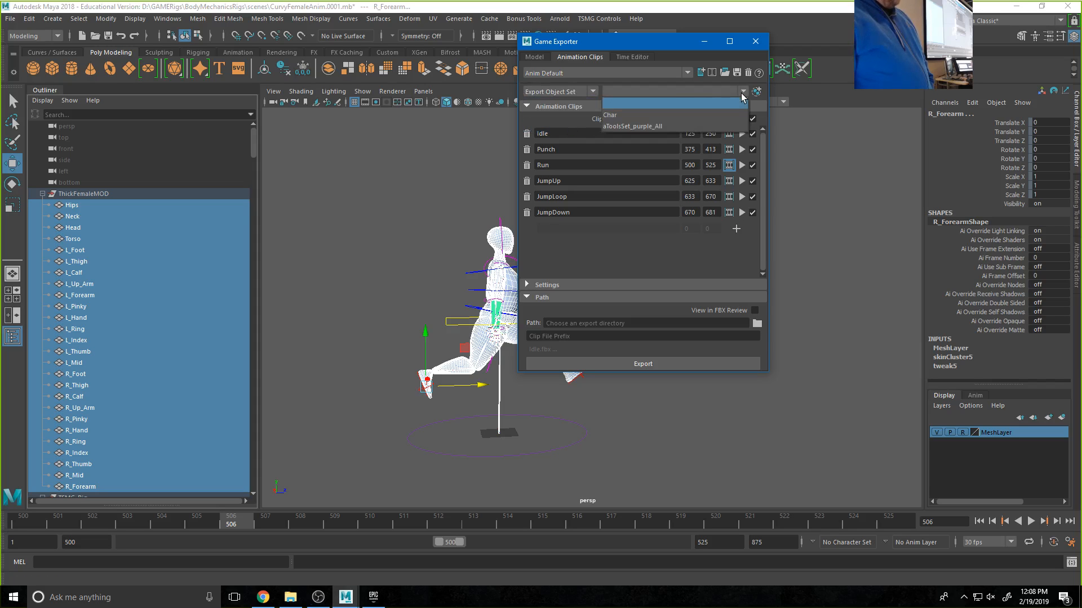
{"action": "left_click", "coordinate": [637, 118]}
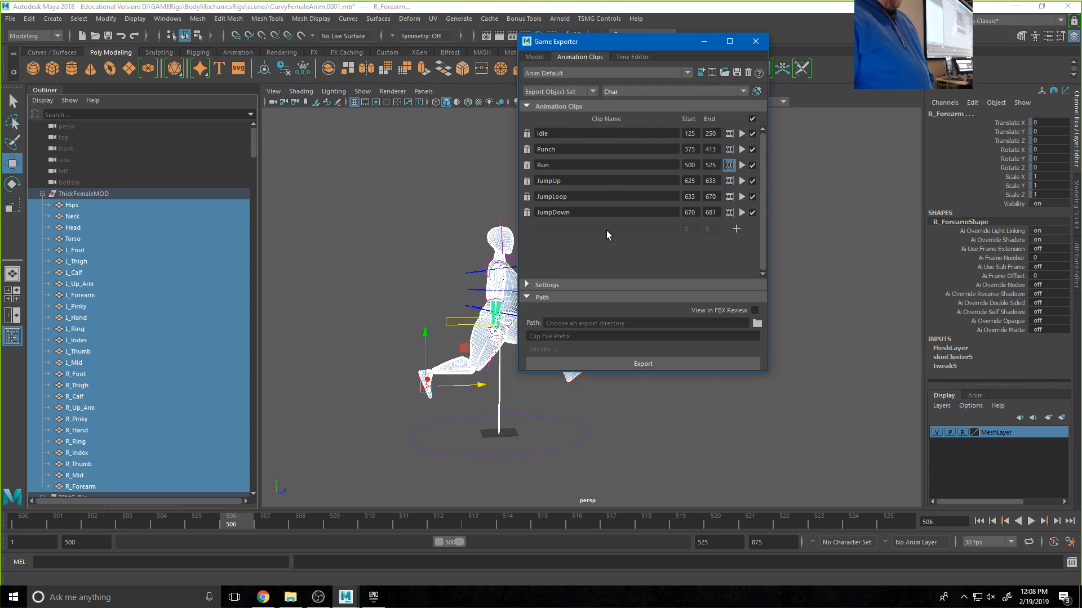
- Set the animation clips' export directory to EXPORTS and their file prefix to CFChar_
{"action": "left_click", "coordinate": [756, 324]}
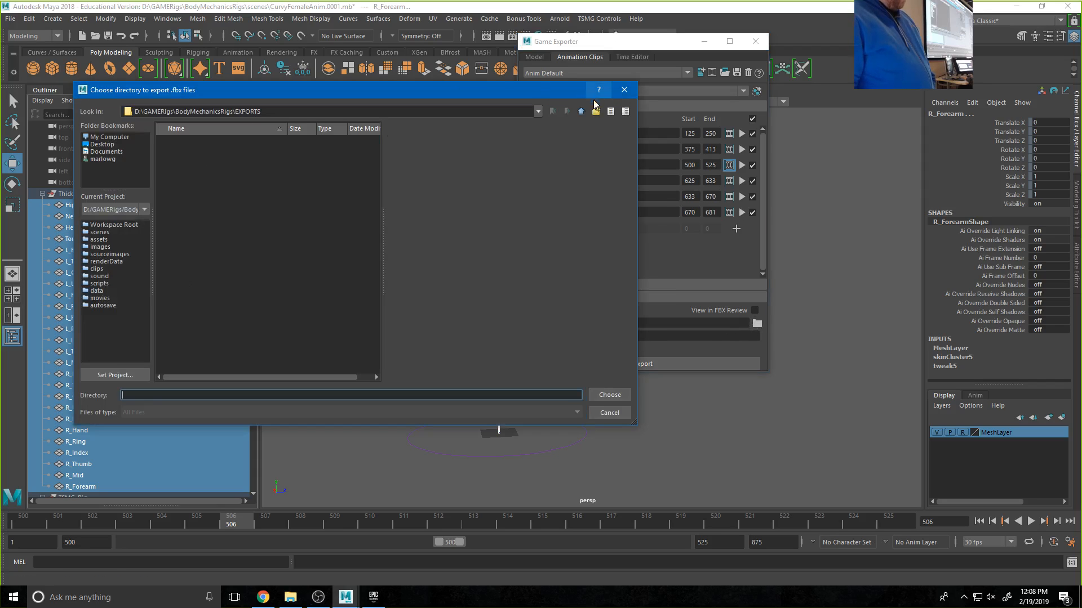
{"action": "left_click", "coordinate": [609, 394]}
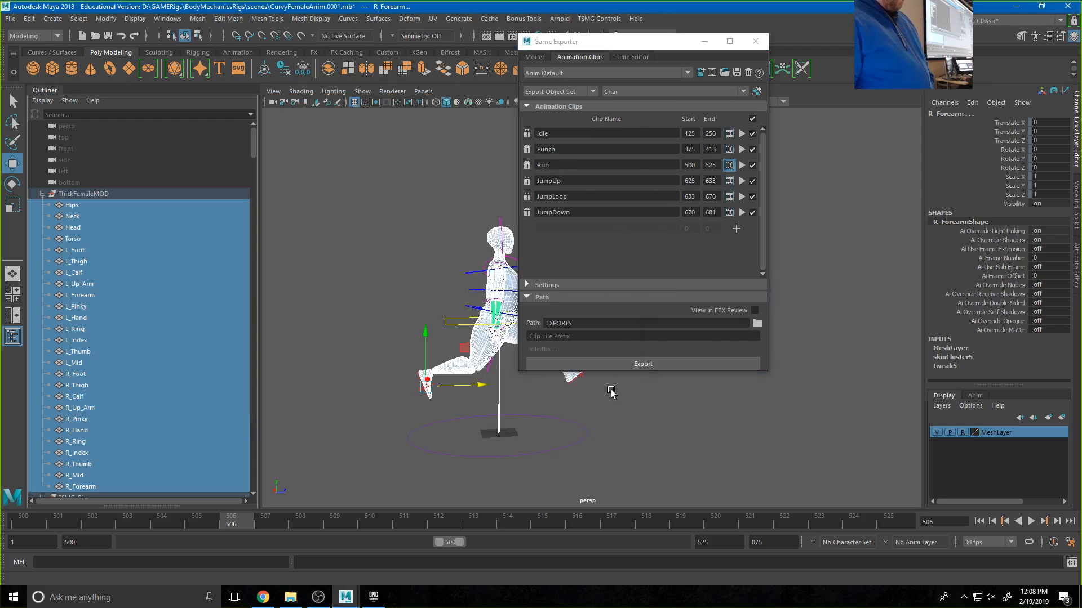
{"action": "left_click", "coordinate": [586, 336]}
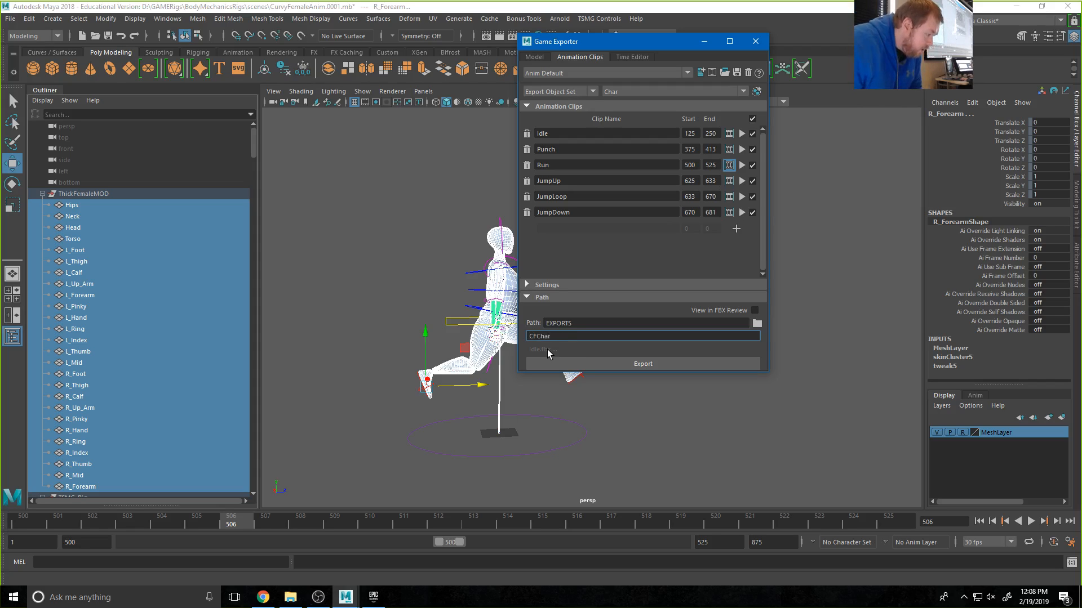
{"action": "left_click", "coordinate": [609, 326]}
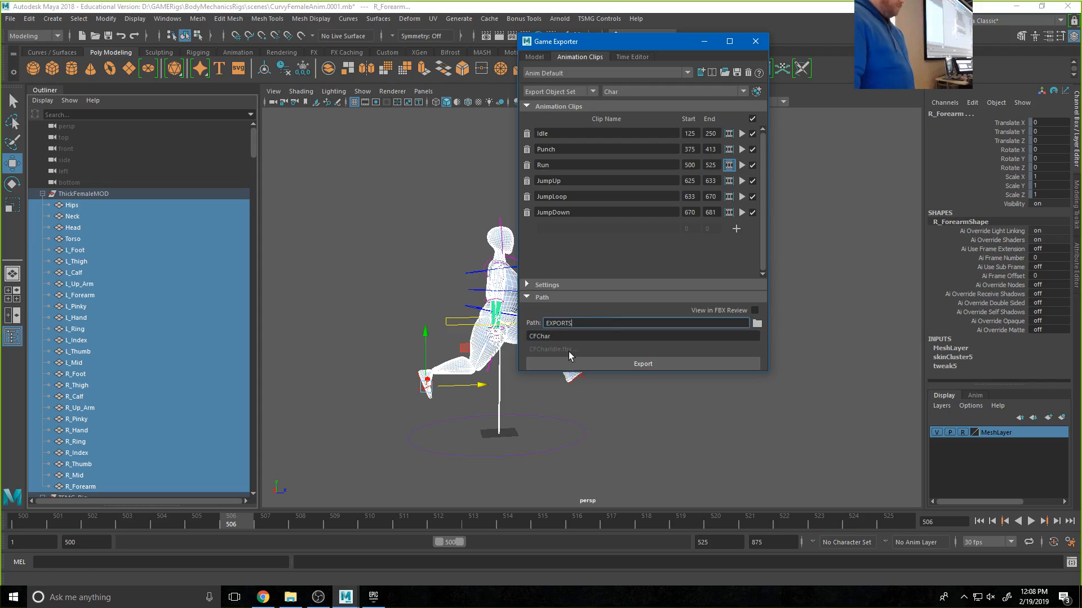
{"action": "left_click", "coordinate": [561, 336]}
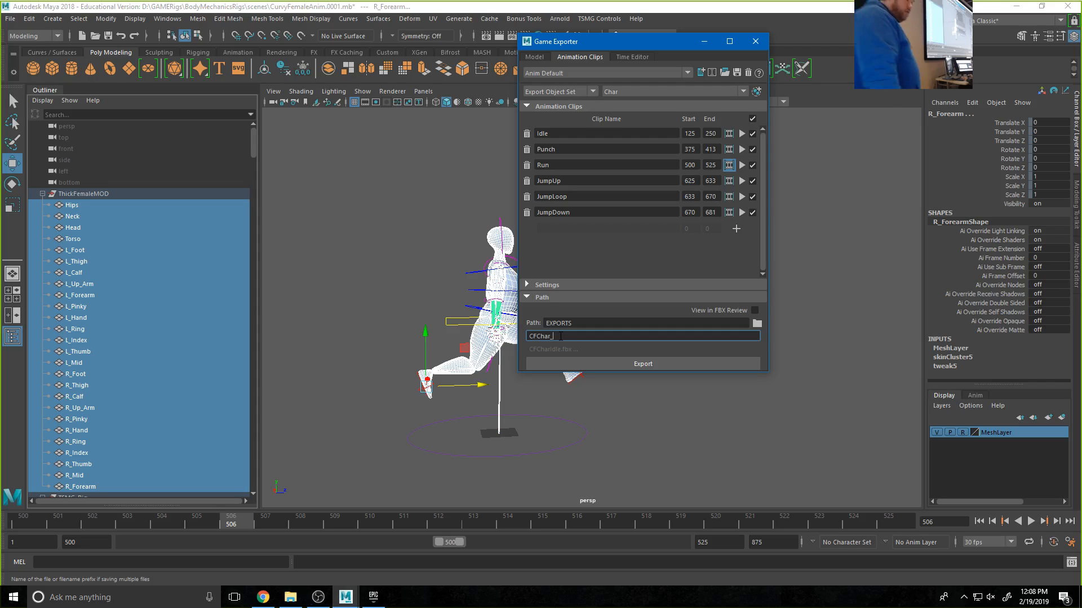
- Move the Game Exporter window aside, clear the scene selection and save the scene as the next incremental version
{"action": "left_click", "coordinate": [605, 213]}
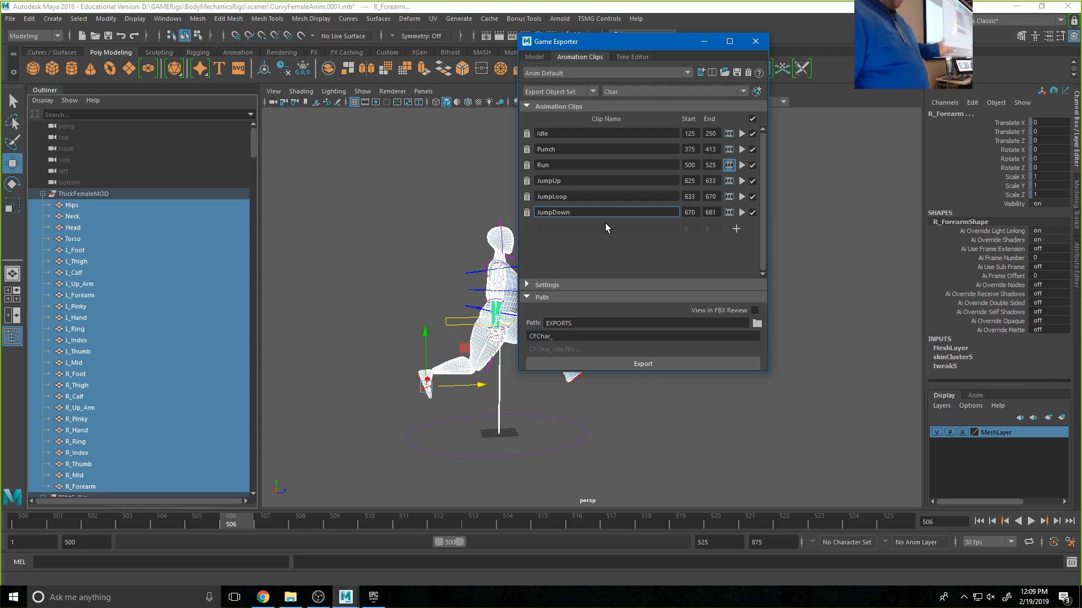
{"action": "left_click_drag", "start_coordinate": [648, 49], "coordinate": [597, 137]}
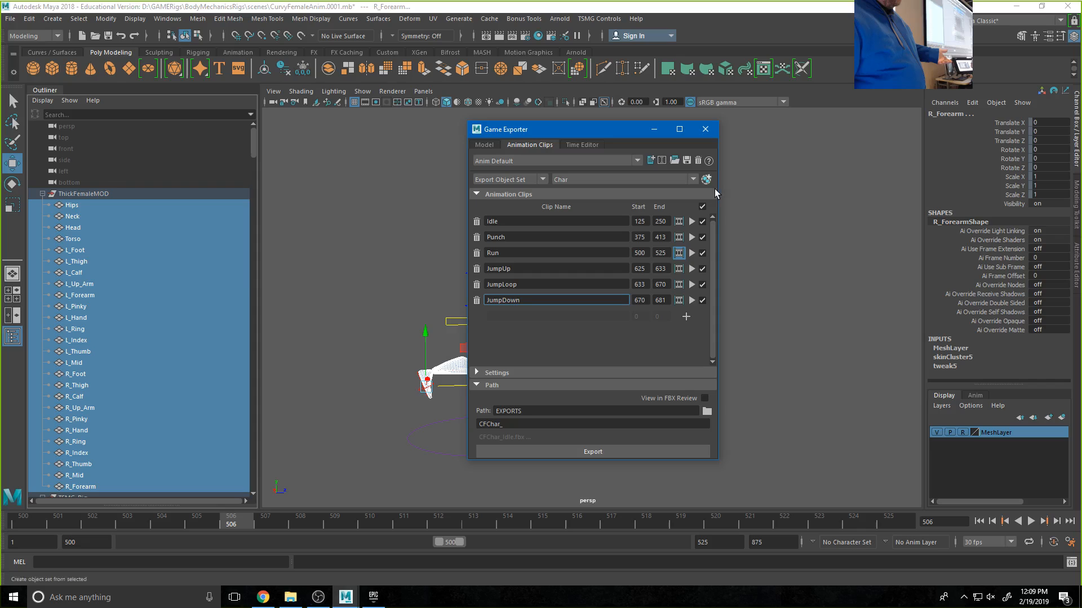
{"action": "left_click", "coordinate": [802, 235]}
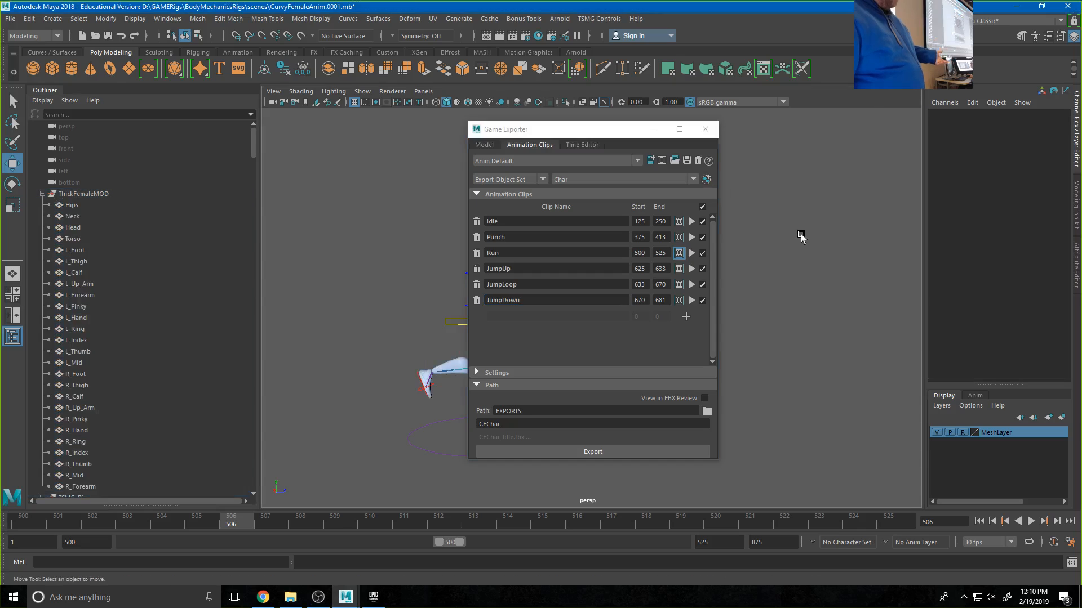
{"action": "left_click", "coordinate": [10, 19]}
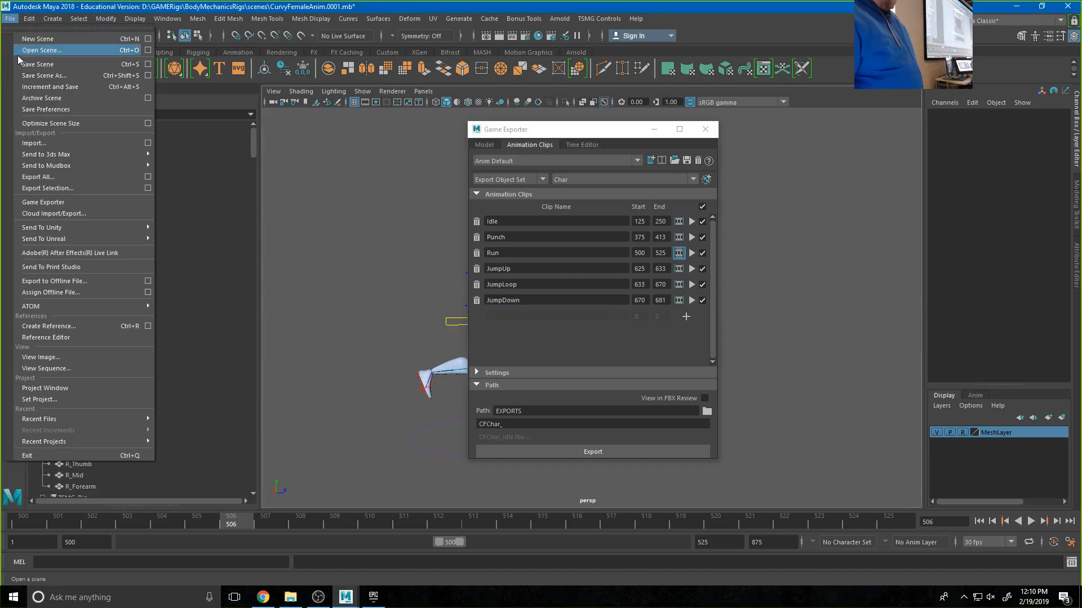
{"action": "left_click", "coordinate": [50, 87]}
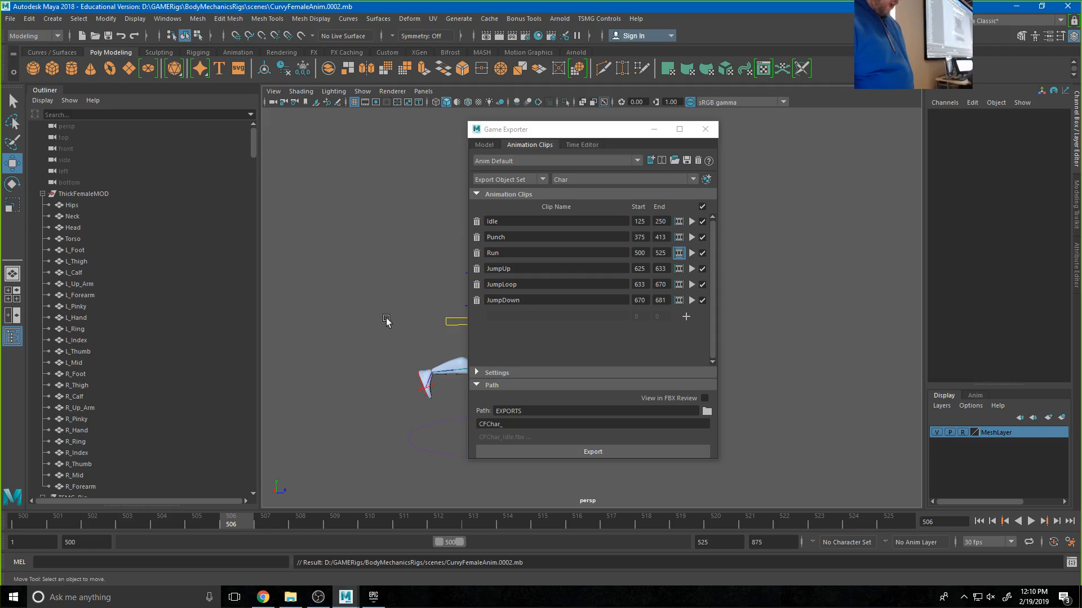
- Switch to File Explorer, open D:\GAMERigs\BodyMechanicsRigs\EXPORTS and move its window out of the way of Maya
{"action": "left_click", "coordinate": [290, 597]}
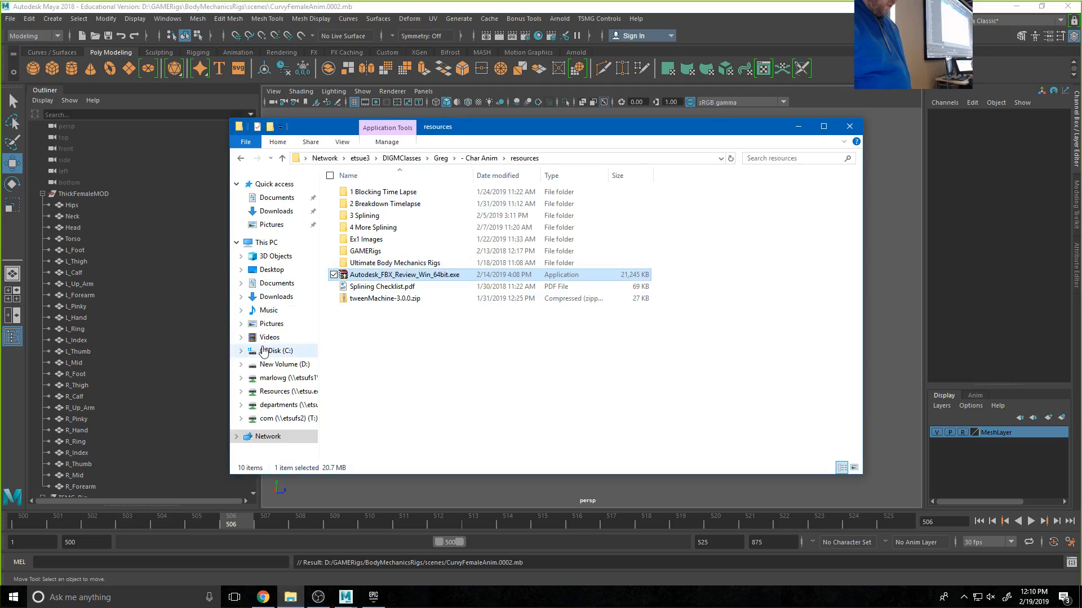
{"action": "left_click", "coordinate": [279, 365]}
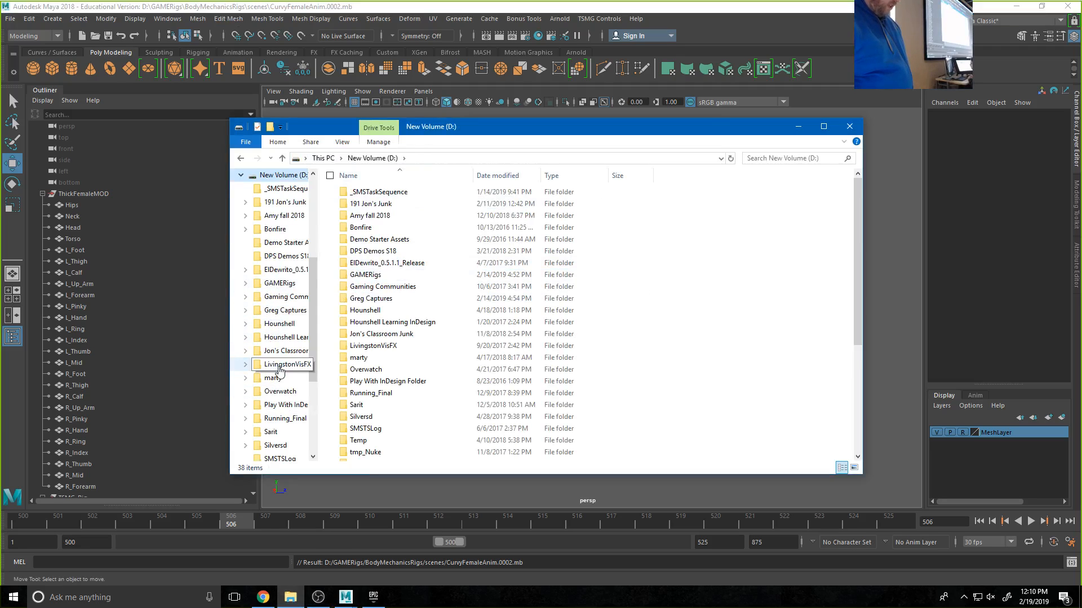
{"action": "double_click", "coordinate": [371, 275]}
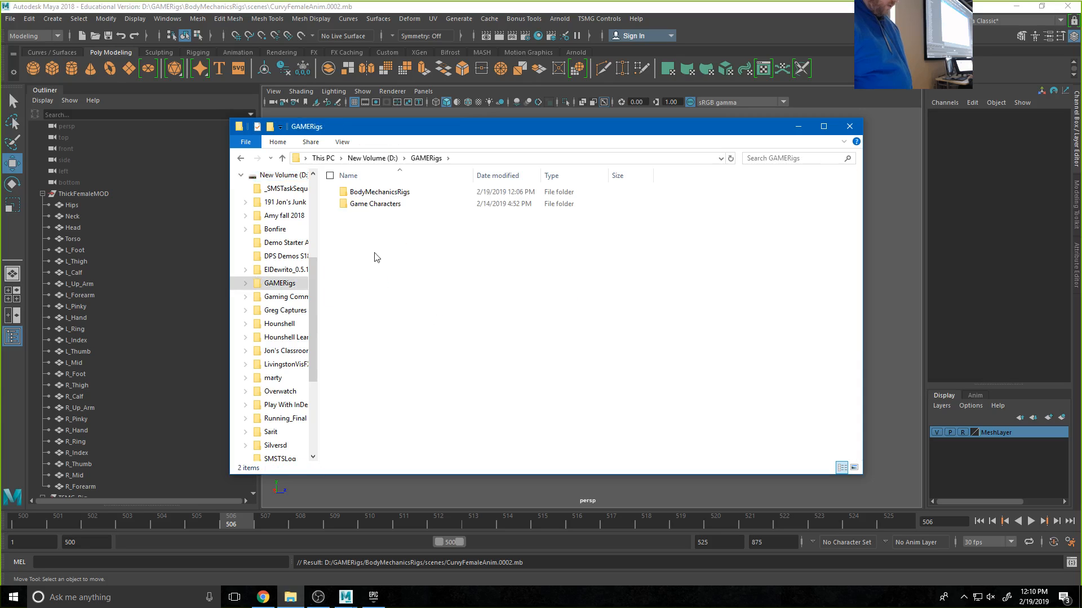
{"action": "double_click", "coordinate": [373, 192]}
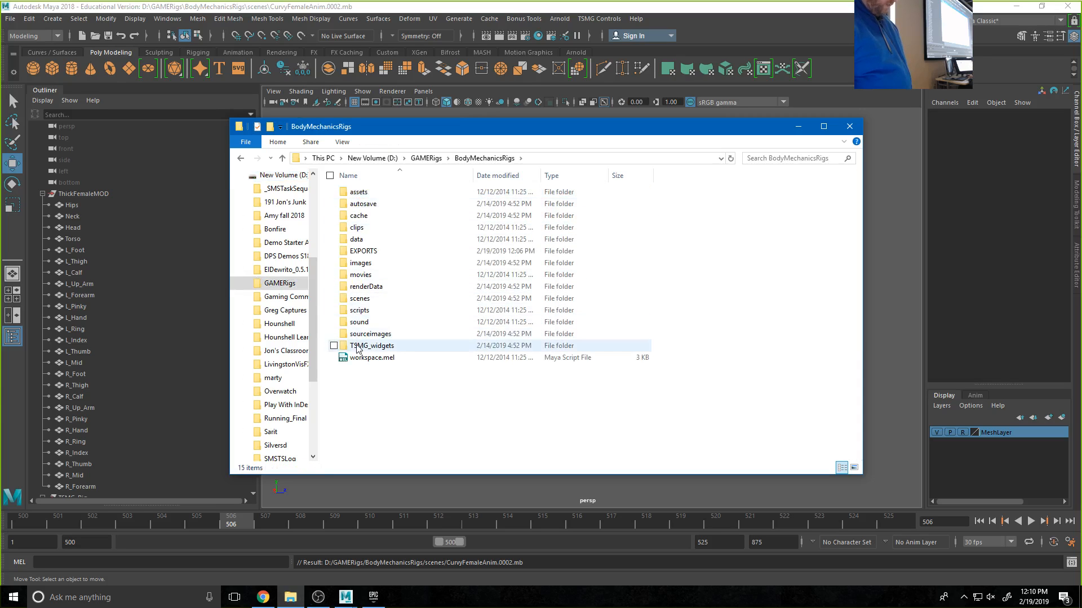
{"action": "double_click", "coordinate": [364, 252]}
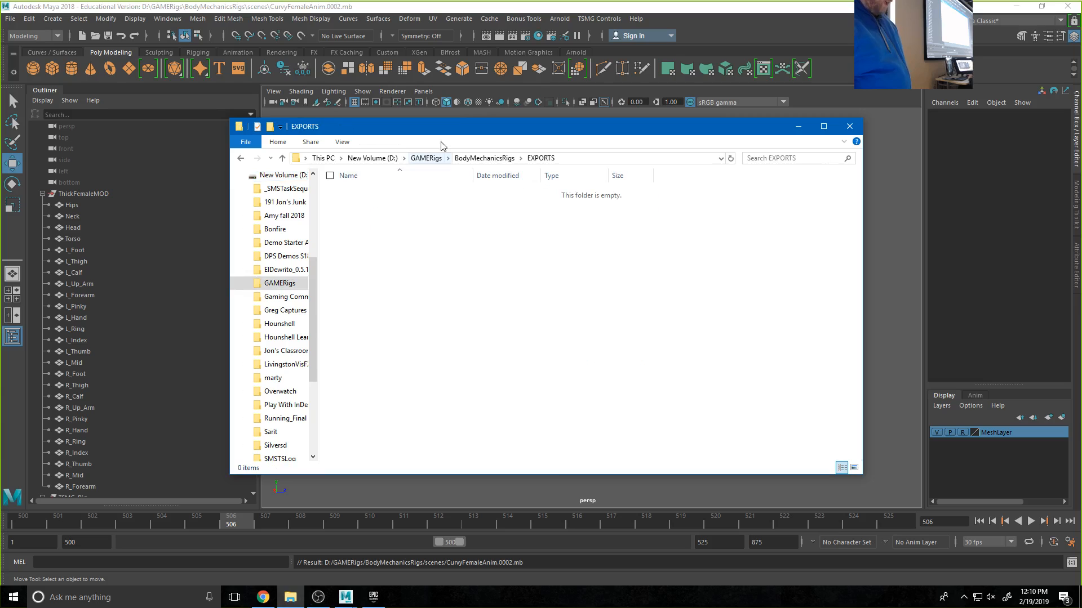
{"action": "left_click_drag", "start_coordinate": [445, 127], "coordinate": [1081, 130]}
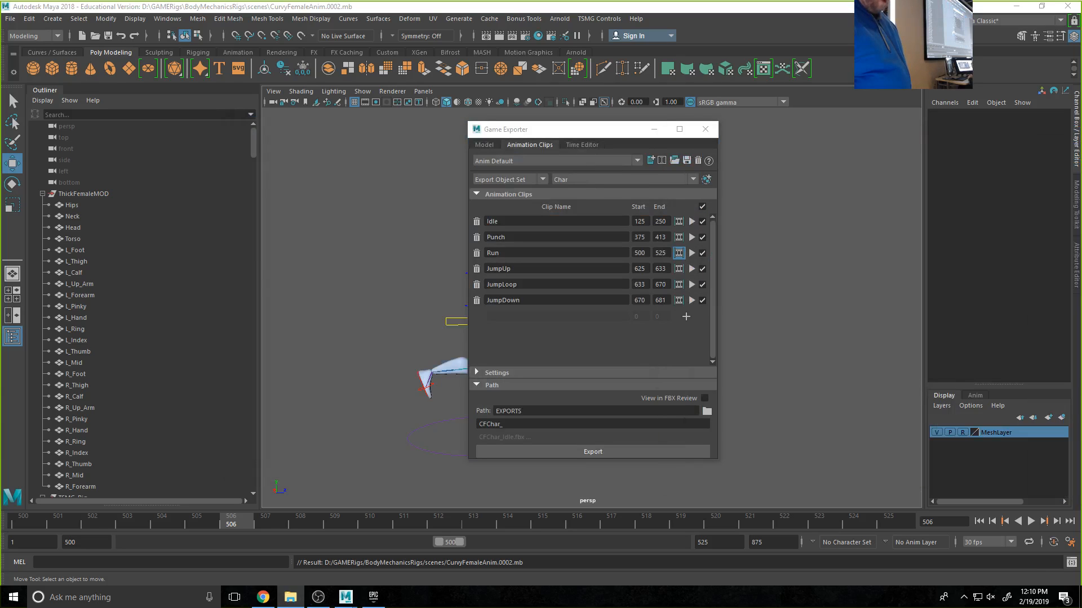
- Export the character model with Export All as CFChar into the EXPORTS directory
{"action": "left_click", "coordinate": [526, 131]}
{"action": "left_click", "coordinate": [479, 144]}
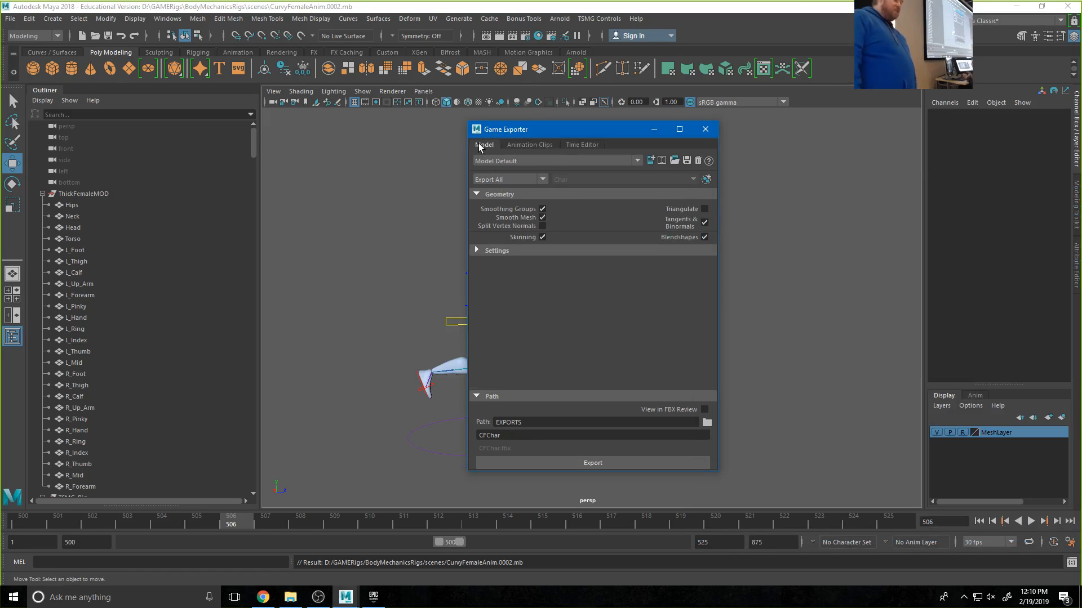
{"action": "left_click", "coordinate": [590, 462]}
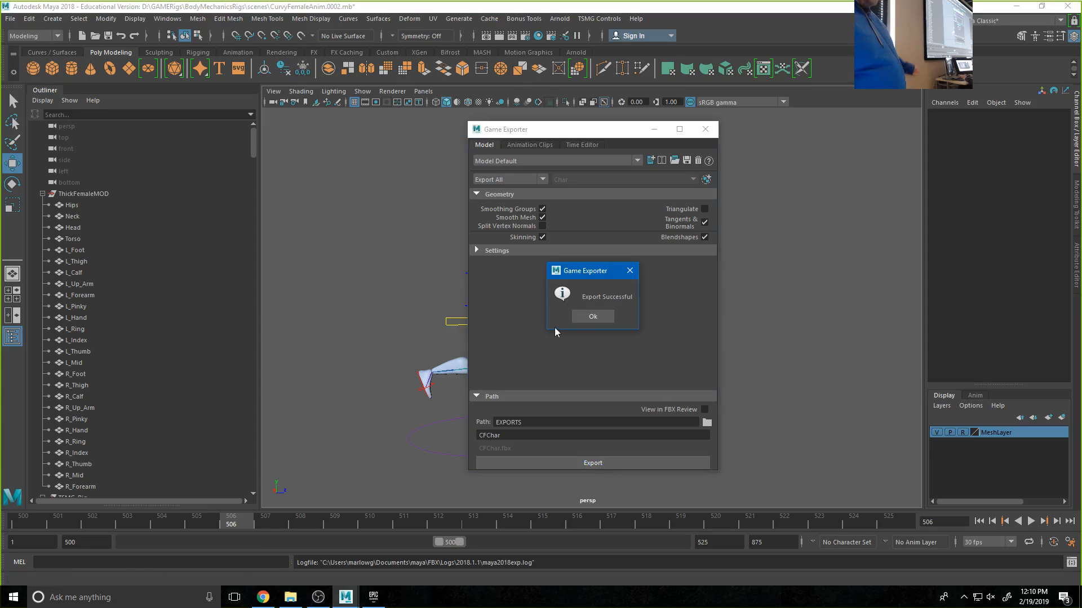
{"action": "left_click", "coordinate": [584, 316]}
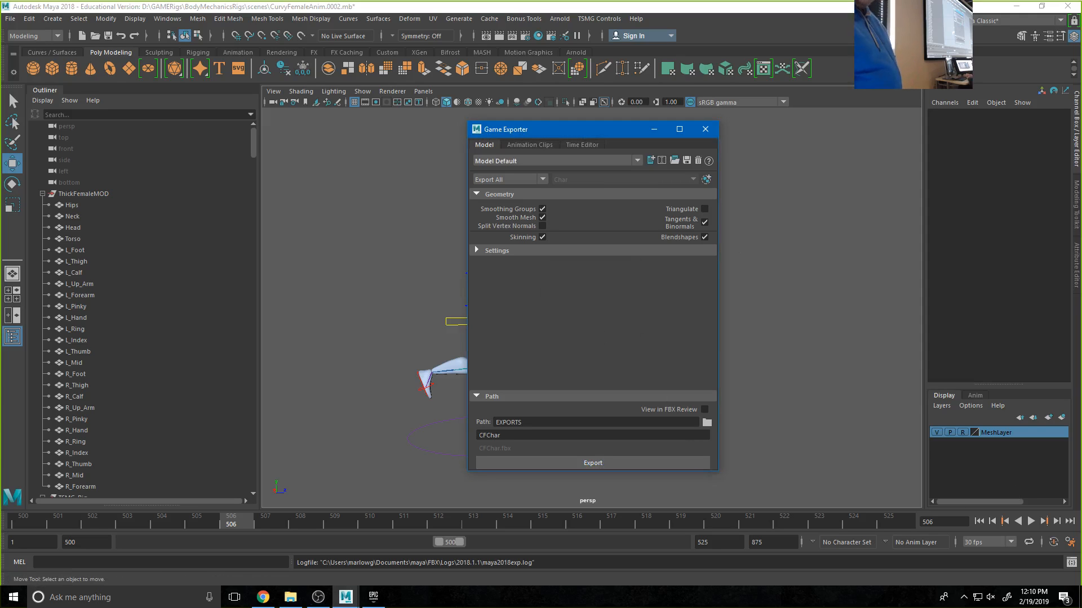
- Switch to the EXPORTS folder in File Explorer, open CFChar.fbx in FBX Review, examine the character's pose and close the viewer
{"action": "left_click_drag", "start_coordinate": [1081, 191], "coordinate": [596, 120]}
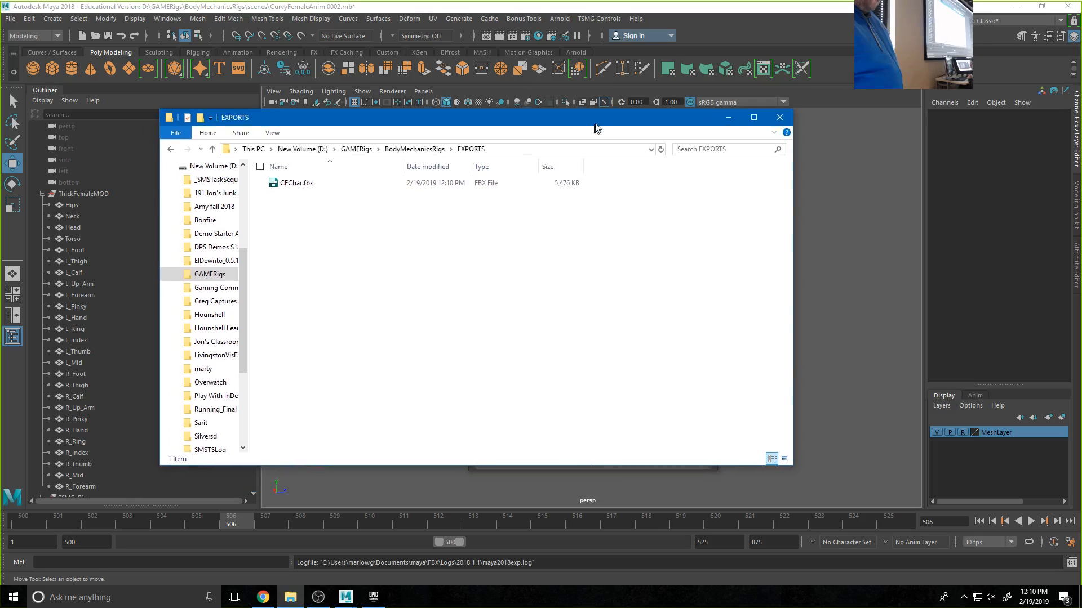
{"action": "left_click", "coordinate": [312, 182]}
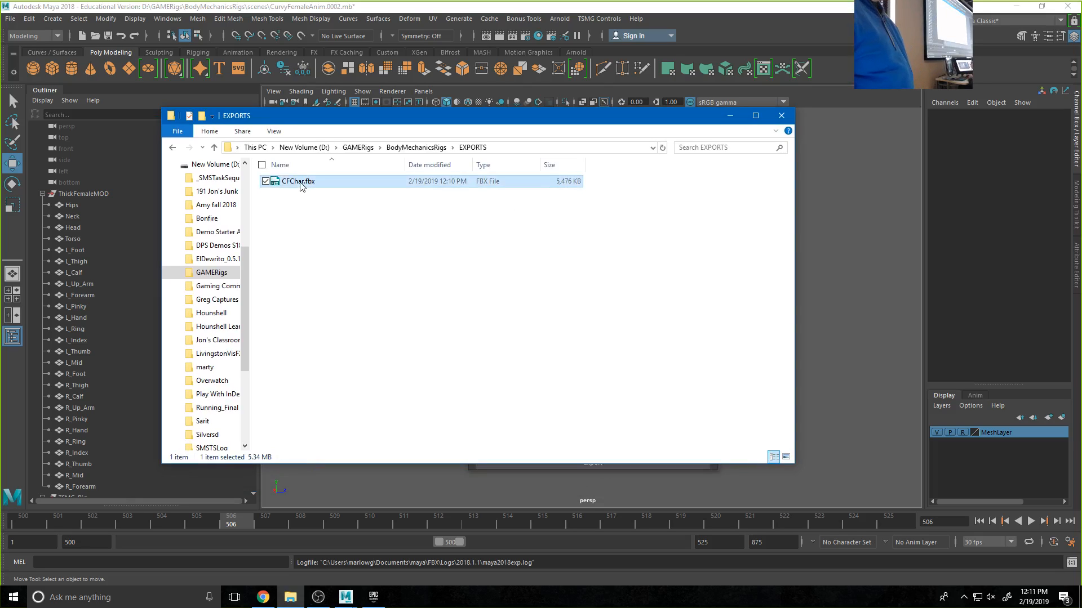
{"action": "double_click", "coordinate": [300, 183]}
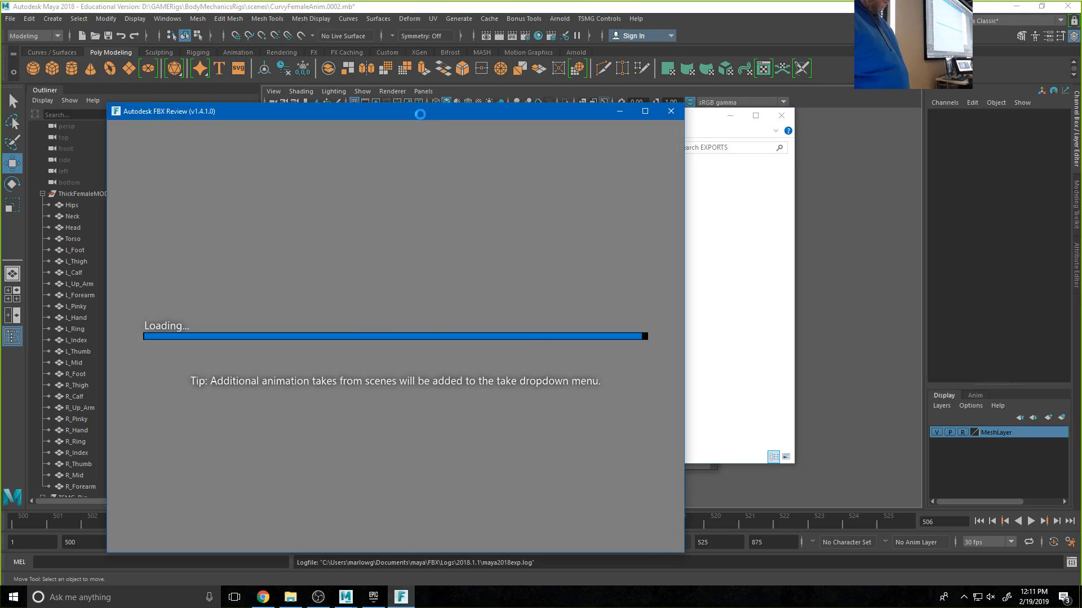
{"action": "left_click_drag", "start_coordinate": [420, 114], "coordinate": [521, 70]}
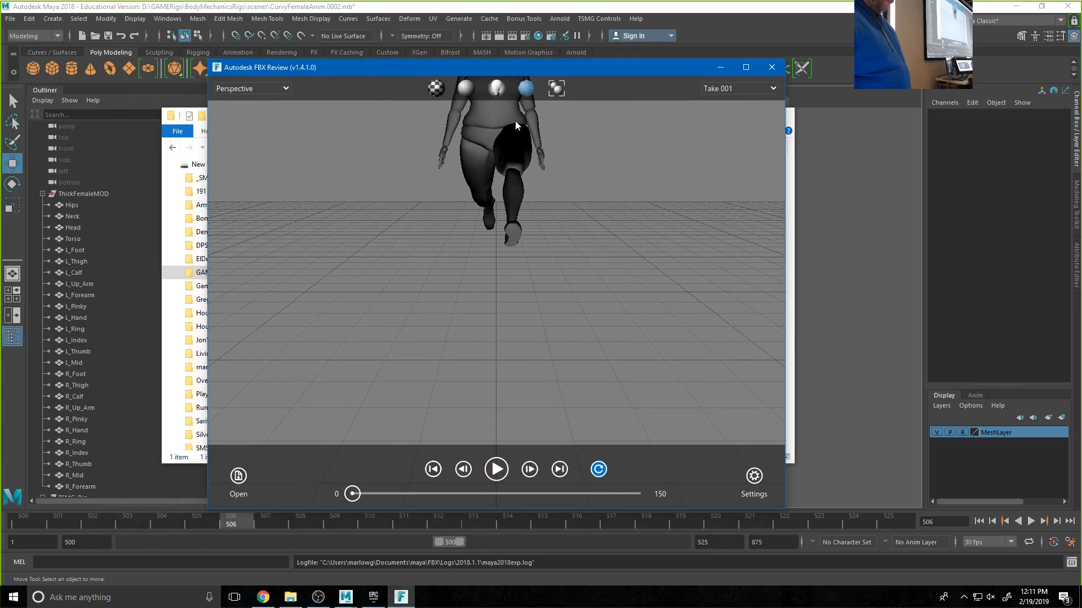
{"action": "scroll", "coordinate": [507, 134], "scroll_direction": "down", "scroll_amount": 5}
{"action": "scroll", "coordinate": [506, 197], "scroll_direction": "up", "scroll_amount": 2}
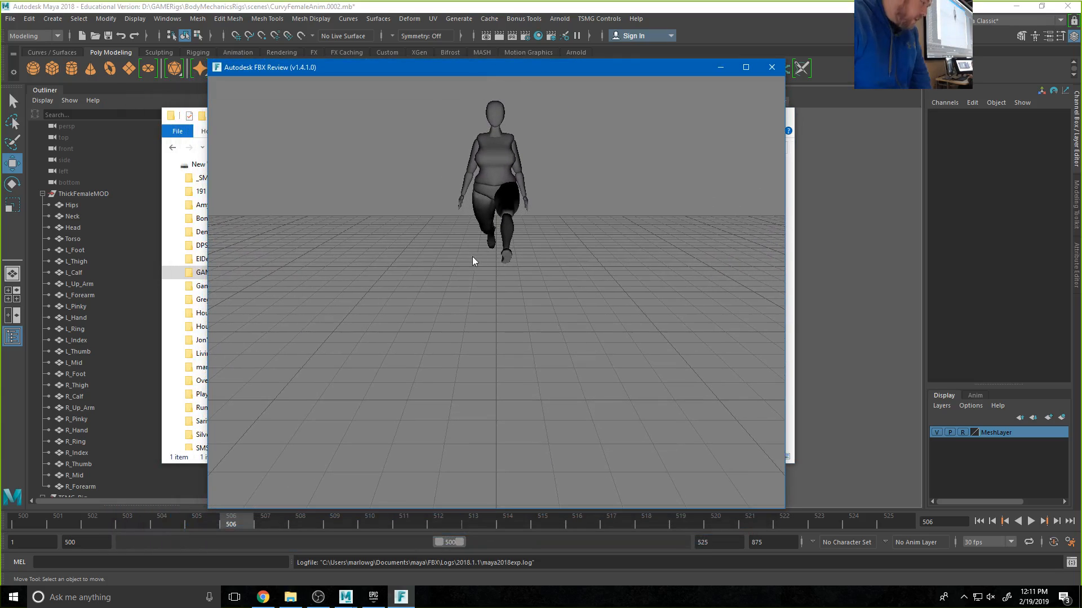
{"action": "left_click_drag", "start_coordinate": [535, 242], "coordinate": [606, 225]}
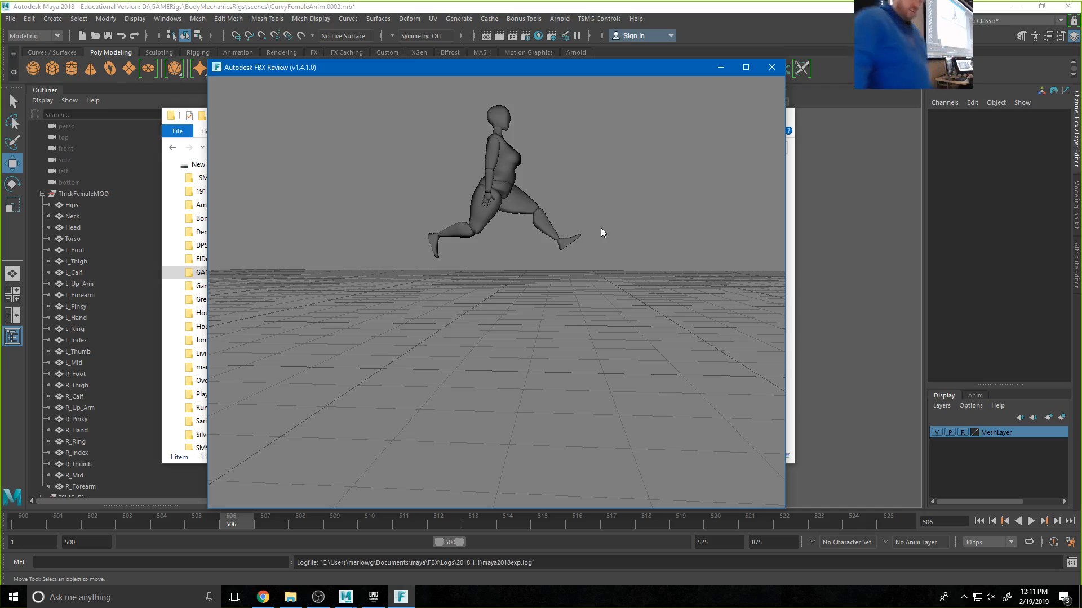
{"action": "left_click", "coordinate": [772, 67]}
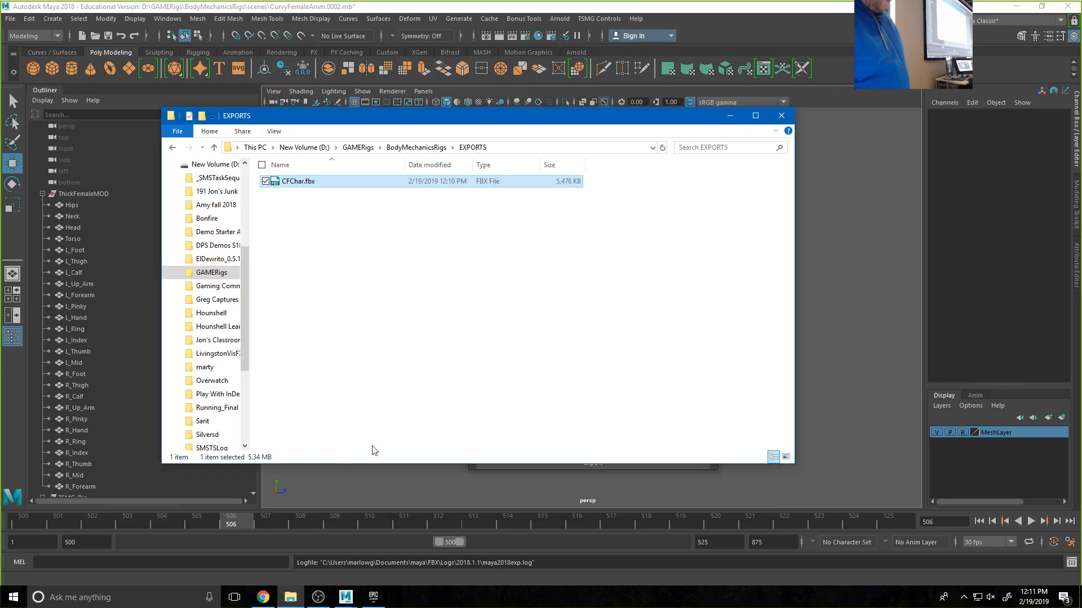
- Return to Maya, extend the playback range back to frame 1 and make frame 1 the current frame
{"action": "left_click_drag", "start_coordinate": [438, 542], "coordinate": [121, 542]}
{"action": "left_click_drag", "start_coordinate": [2, 524], "coordinate": [1, 524]}
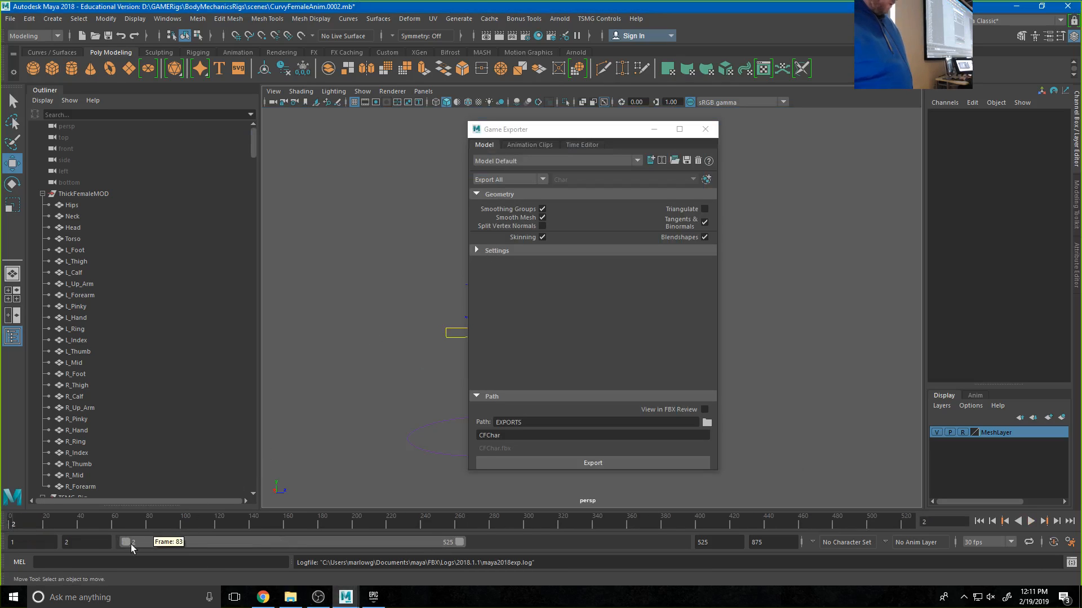
{"action": "left_click_drag", "start_coordinate": [131, 544], "coordinate": [126, 544]}
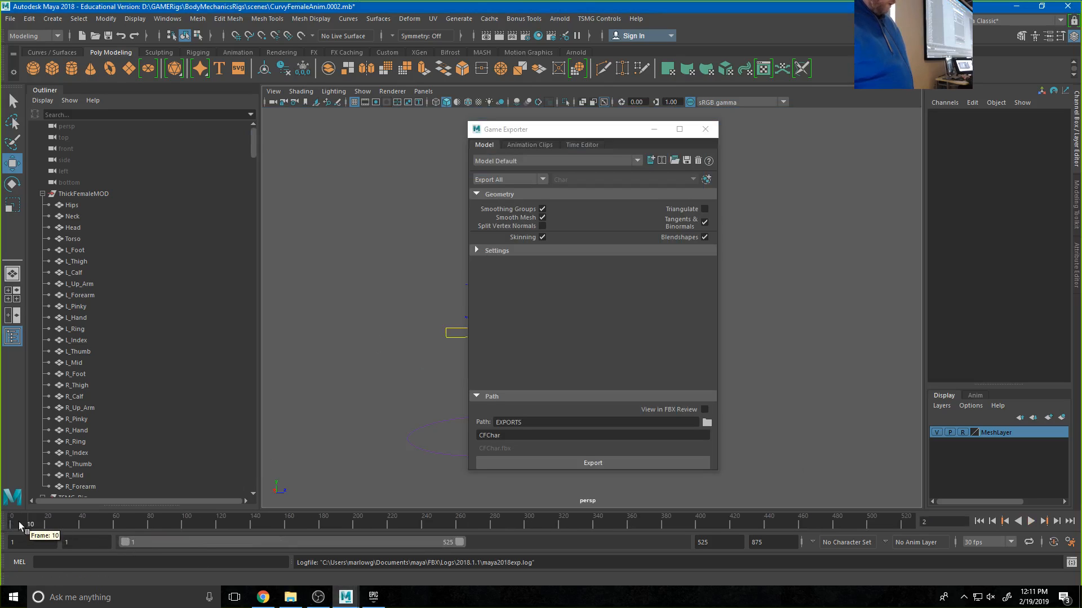
{"action": "left_click_drag", "start_coordinate": [19, 522], "coordinate": [13, 524]}
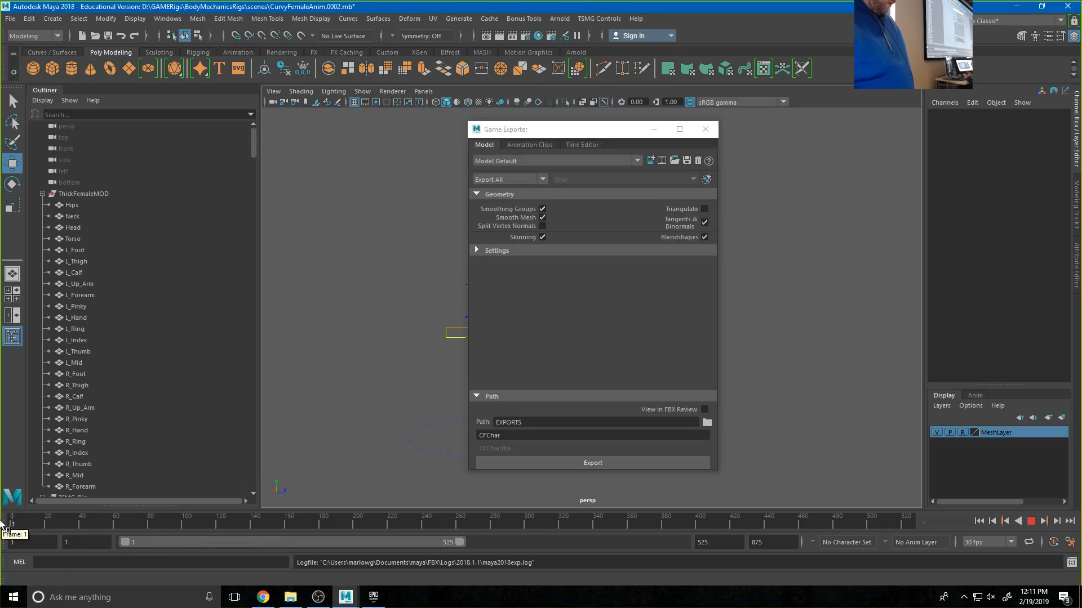
- Export the character model again, replacing the existing CFChar.fbx
{"action": "left_click", "coordinate": [593, 463]}
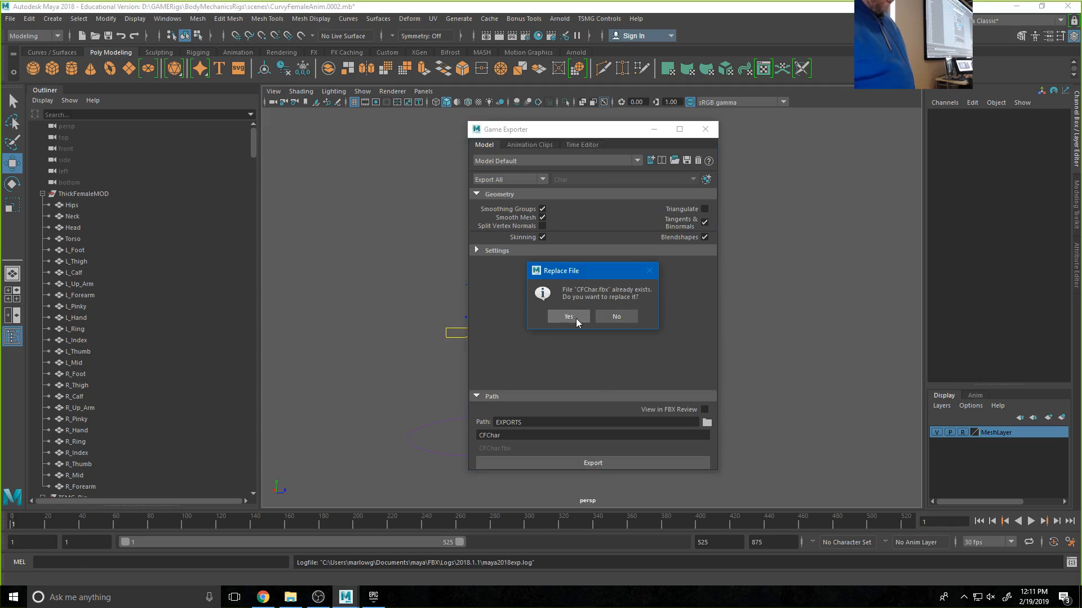
{"action": "left_click", "coordinate": [569, 316]}
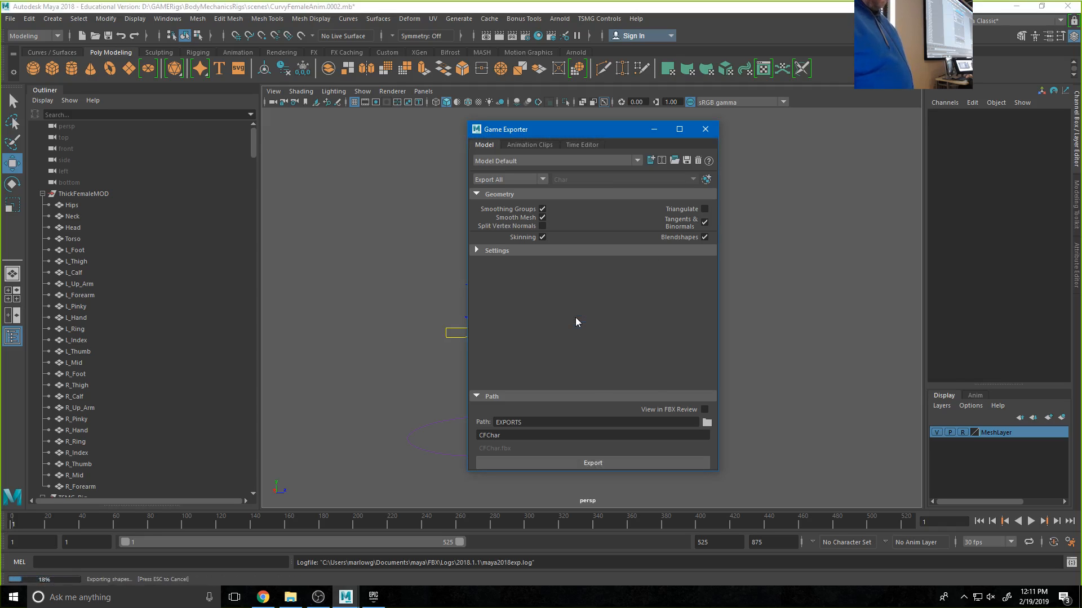
{"action": "left_click", "coordinate": [597, 317]}
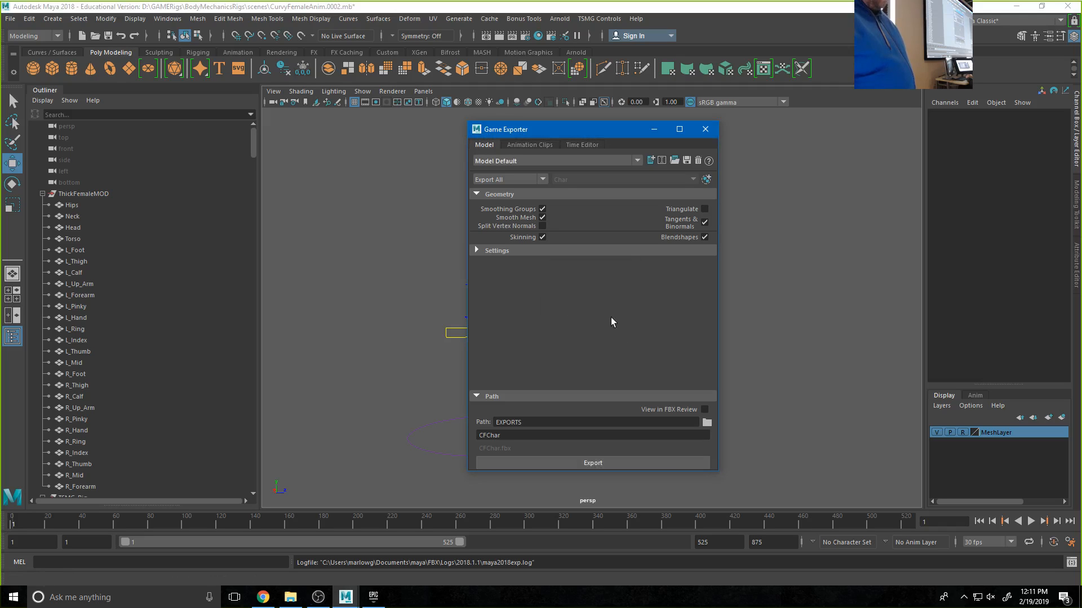
- Switch to File Explorer, open CFChar.fbx in FBX Review, play its take to check the pose and close the viewer
{"action": "left_click", "coordinate": [281, 602]}
{"action": "double_click", "coordinate": [307, 185]}
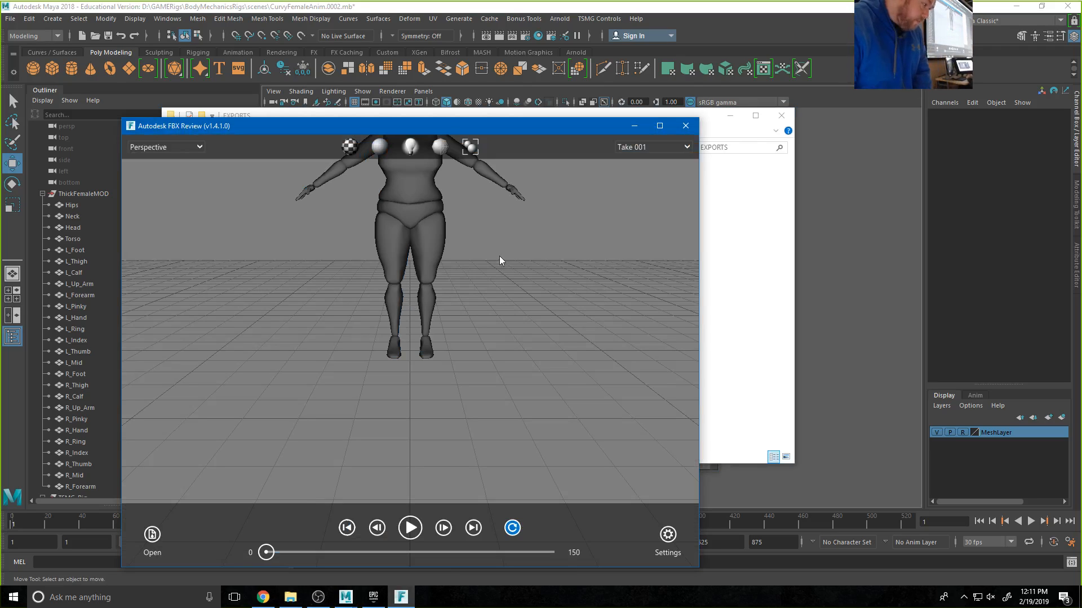
{"action": "middle_click_drag", "start_coordinate": [499, 255], "coordinate": [509, 360]}
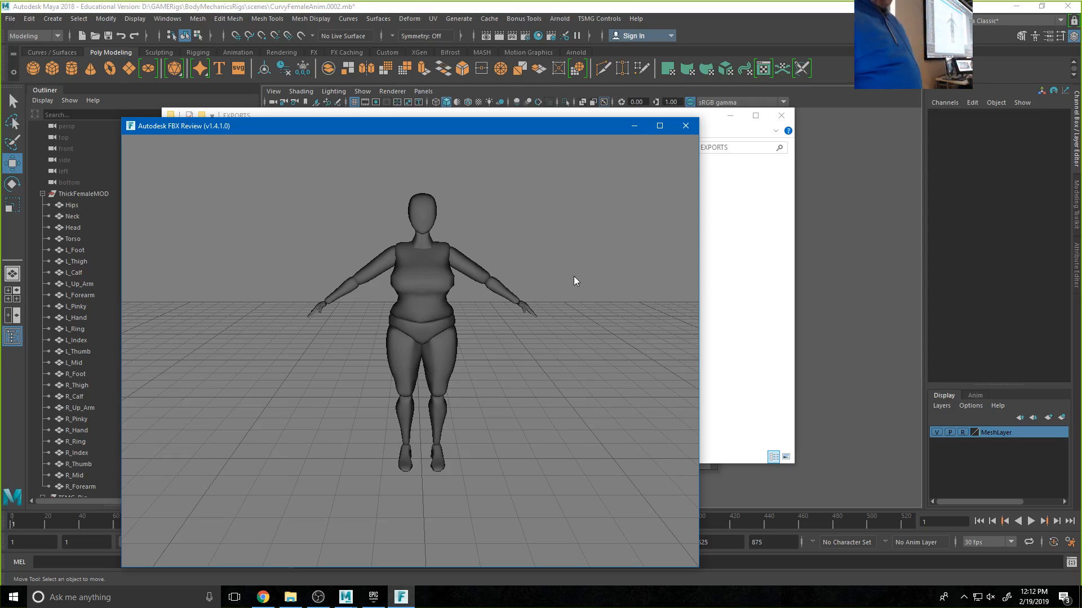
{"action": "mouse_move", "coordinate": [504, 430]}
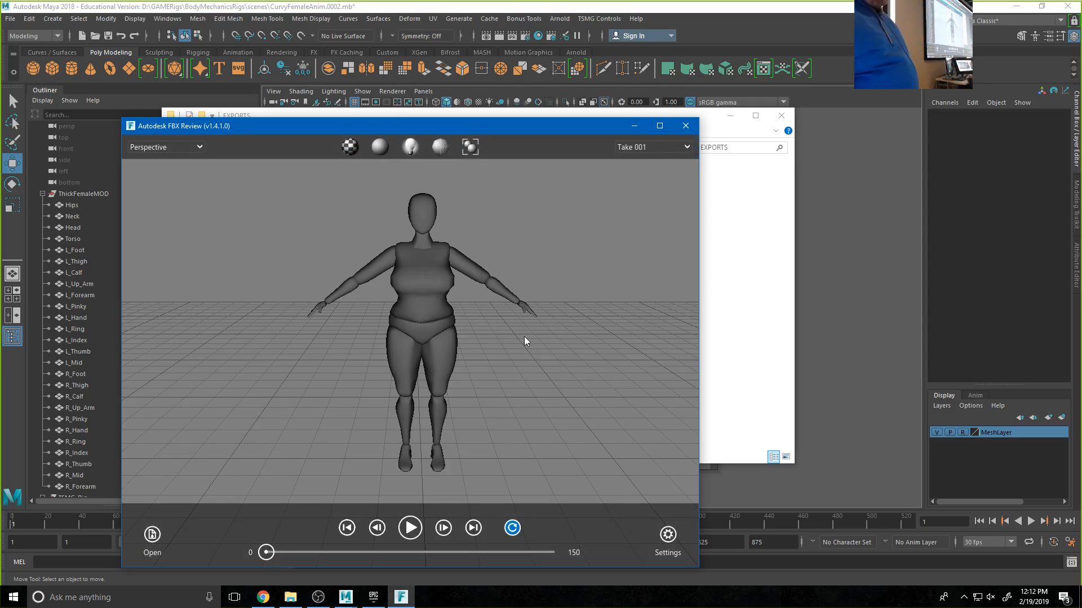
{"action": "left_click", "coordinate": [412, 528]}
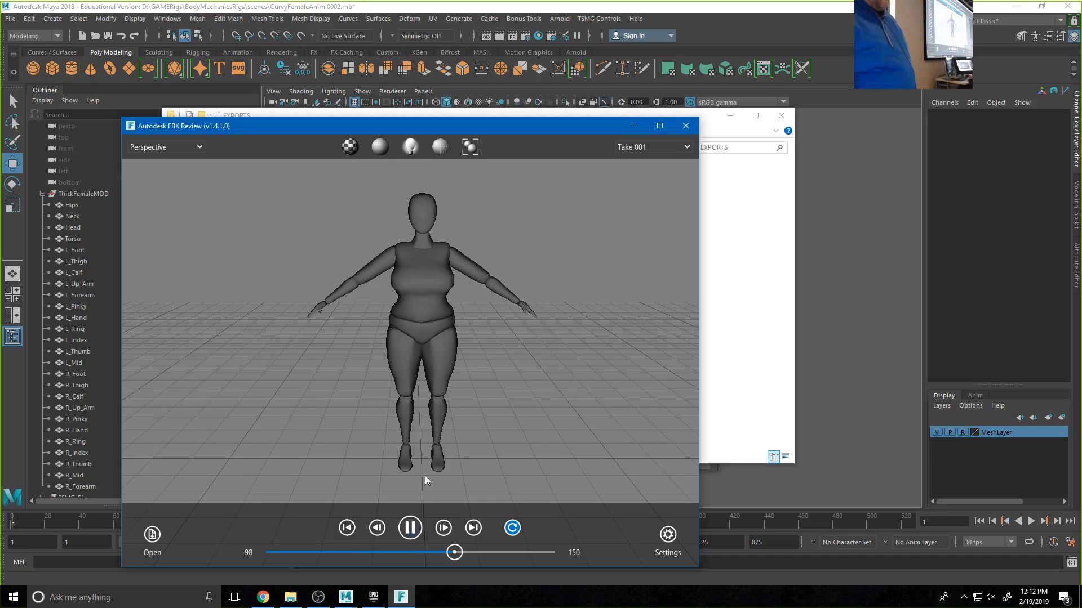
{"action": "left_click", "coordinate": [687, 126]}
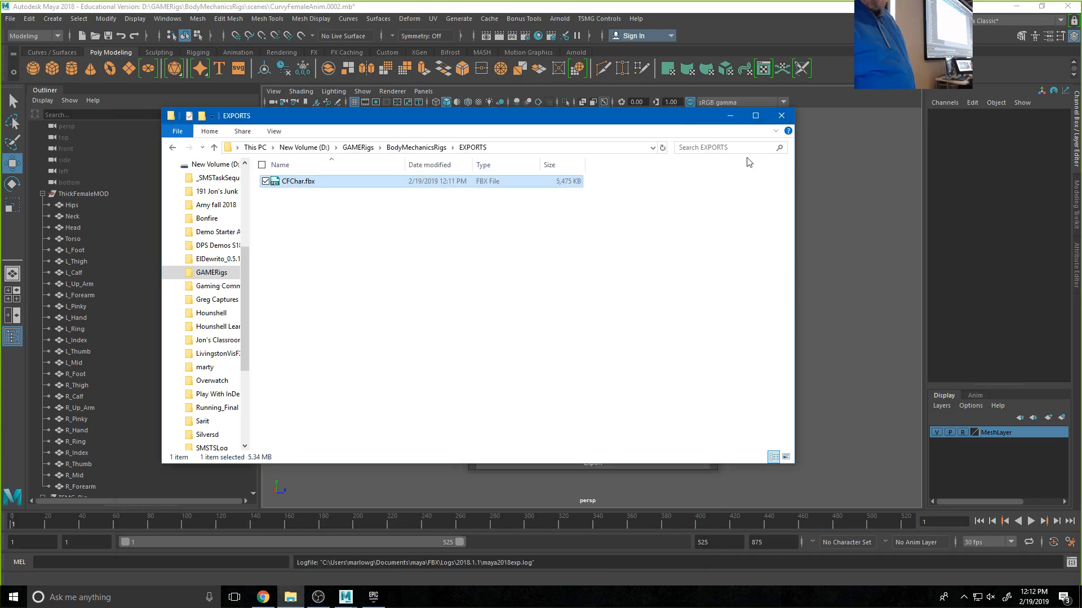
- Return to Maya's Game Exporter, check the animation clip settings and export all the listed clips to EXPORTS with the CFChar_ prefix
{"action": "left_click", "coordinate": [830, 102]}
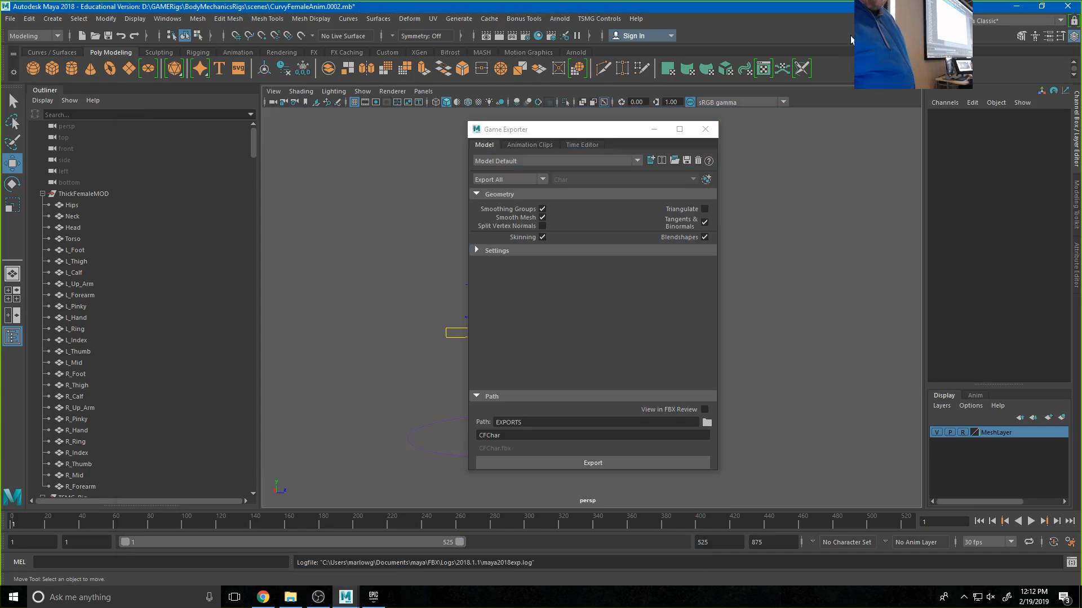
{"action": "left_click", "coordinate": [525, 147]}
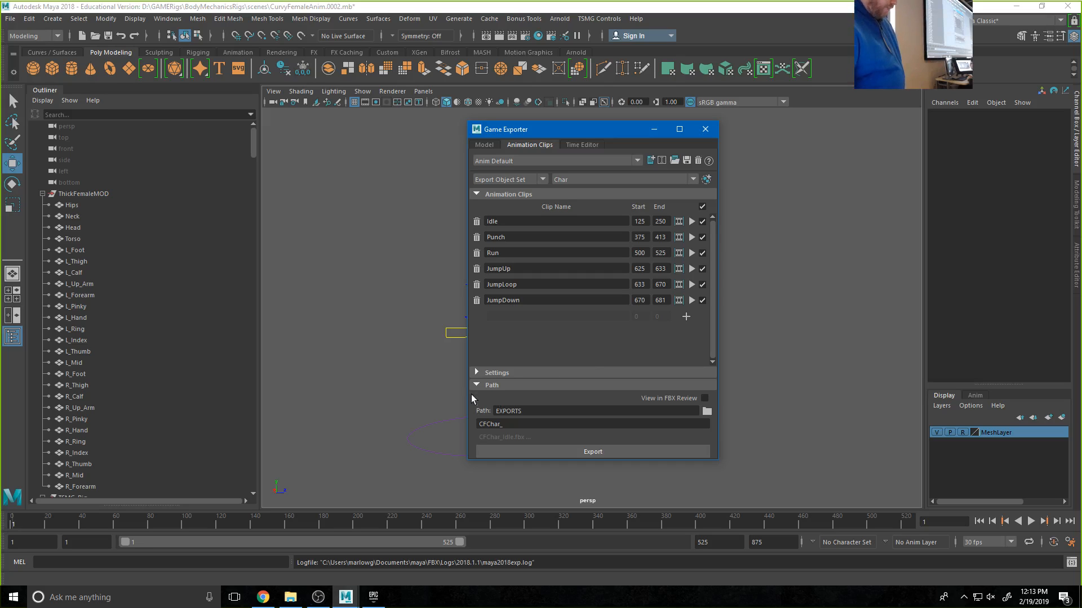
{"action": "left_click", "coordinate": [478, 372]}
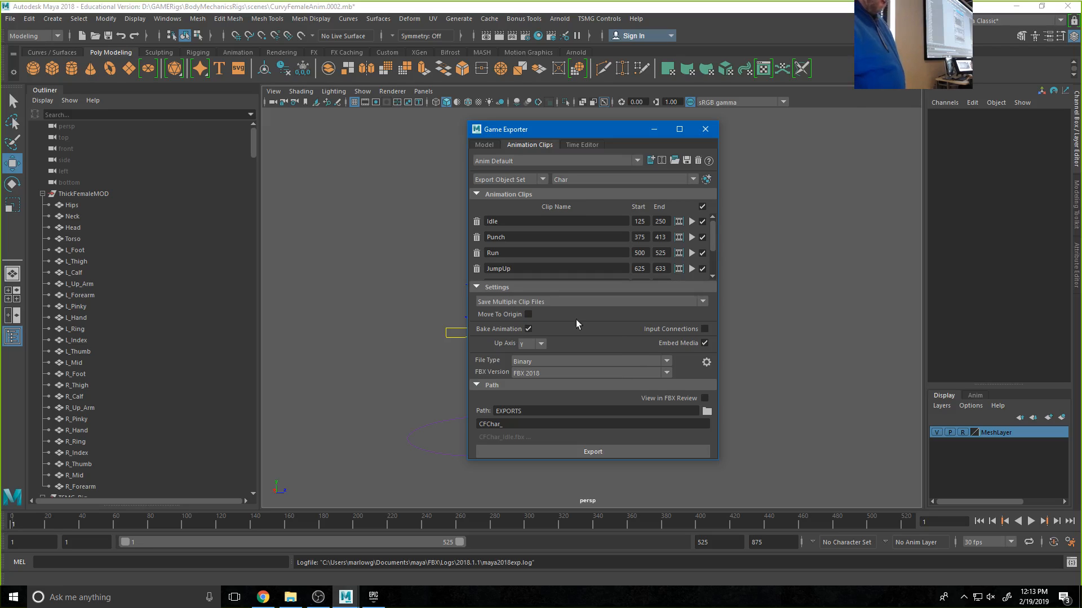
{"action": "left_click", "coordinate": [477, 288]}
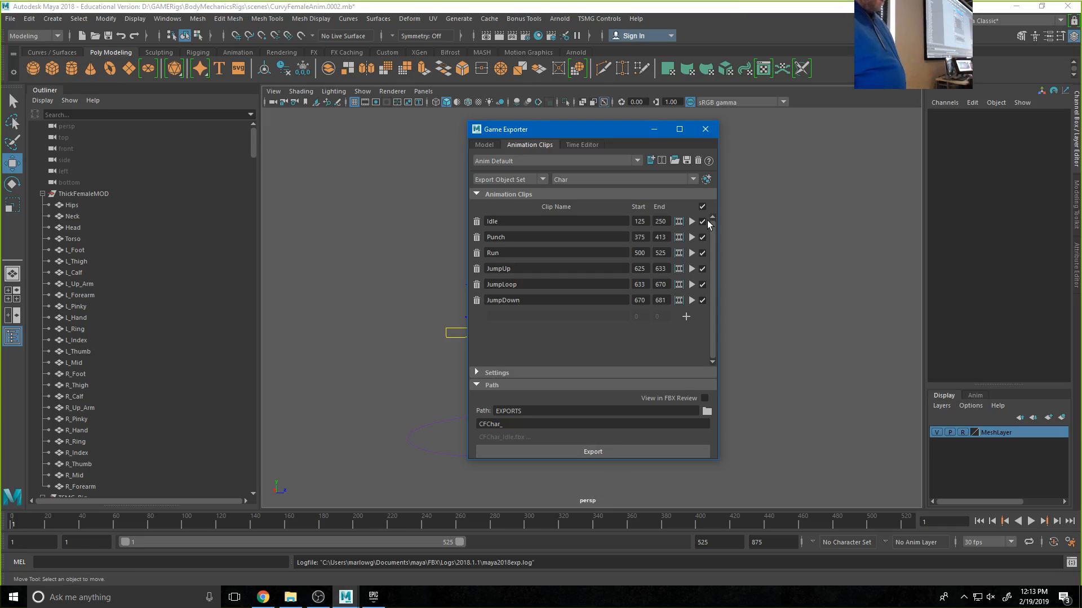
{"action": "left_click", "coordinate": [590, 451]}
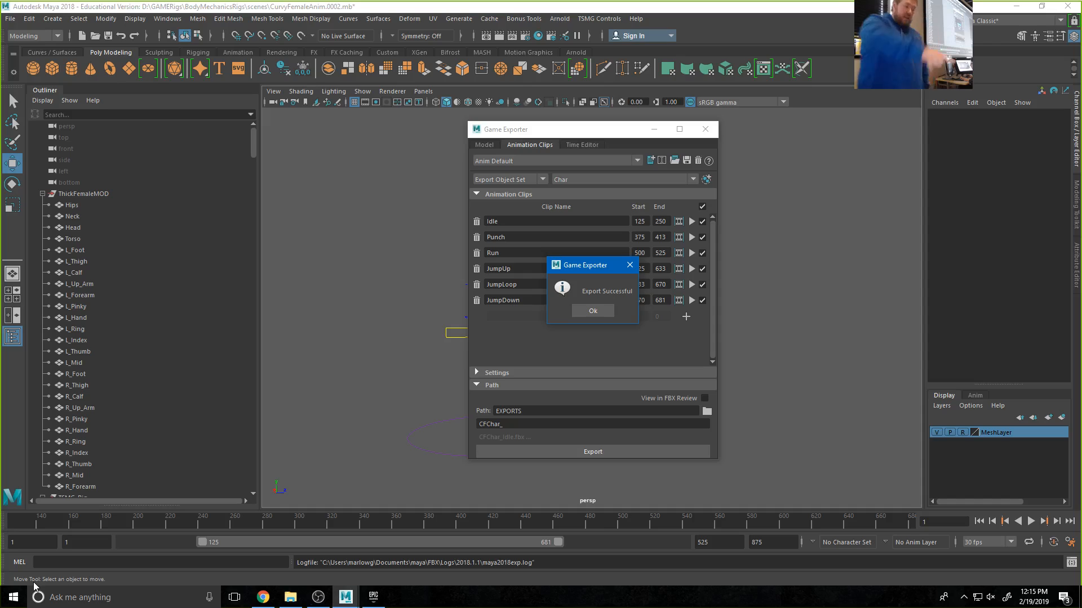
{"action": "left_click", "coordinate": [594, 311]}
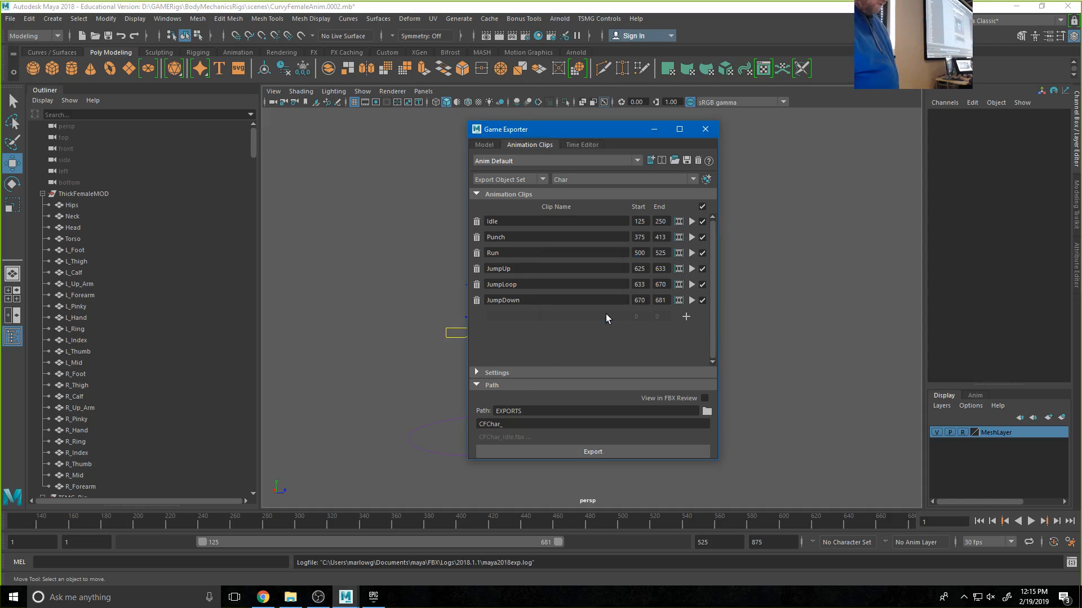
- Minimize Maya, open CFChar_Idle.fbx from the EXPORTS folder in FBX Review, maximize the viewer and examine the whole character
{"action": "left_click", "coordinate": [1018, 7]}
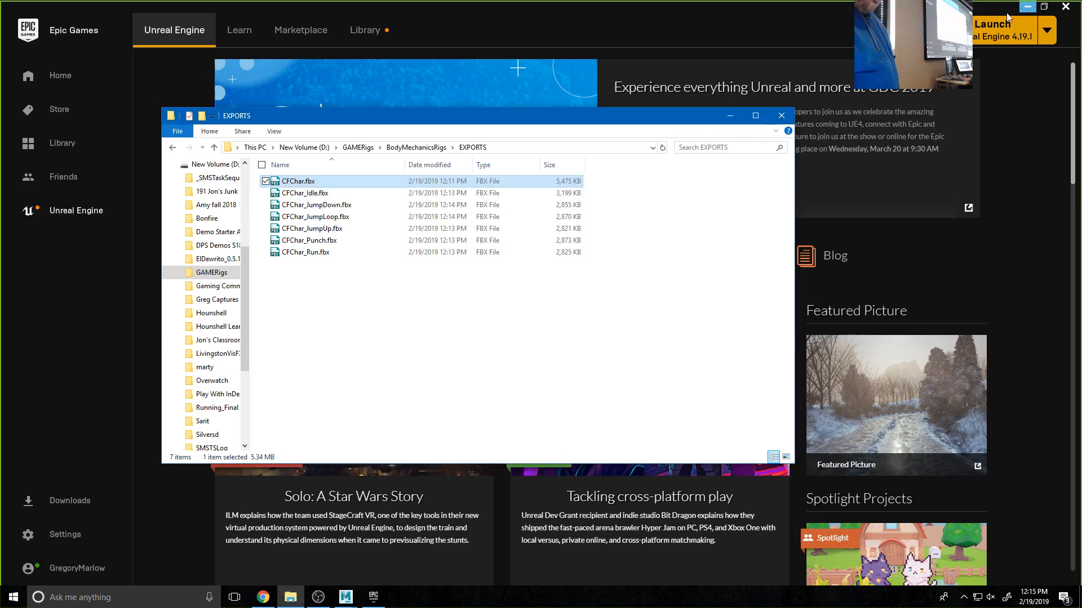
{"action": "left_click", "coordinate": [437, 324]}
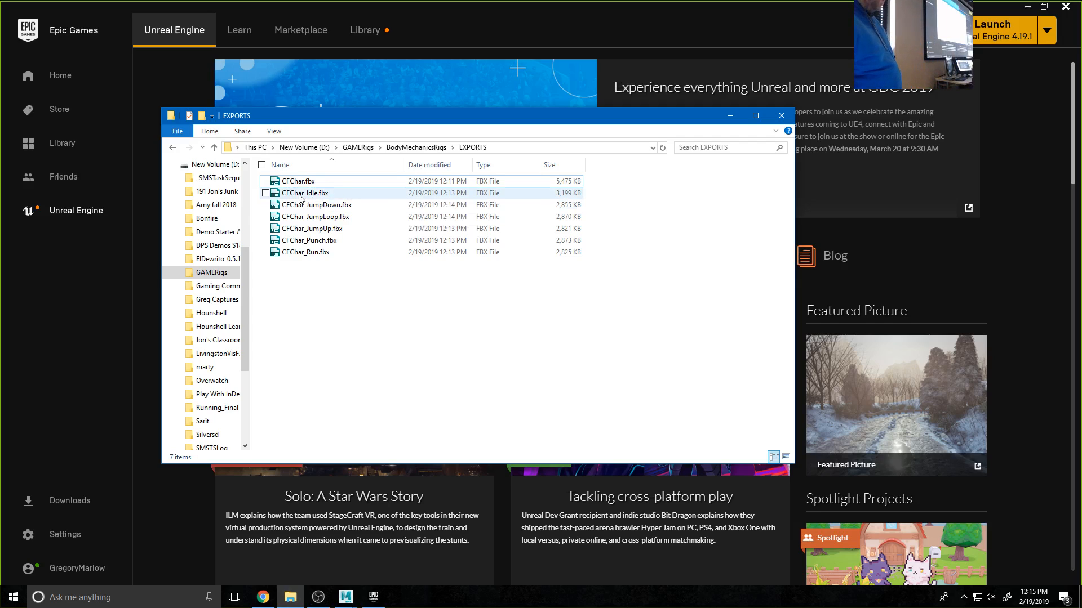
{"action": "double_click", "coordinate": [300, 194]}
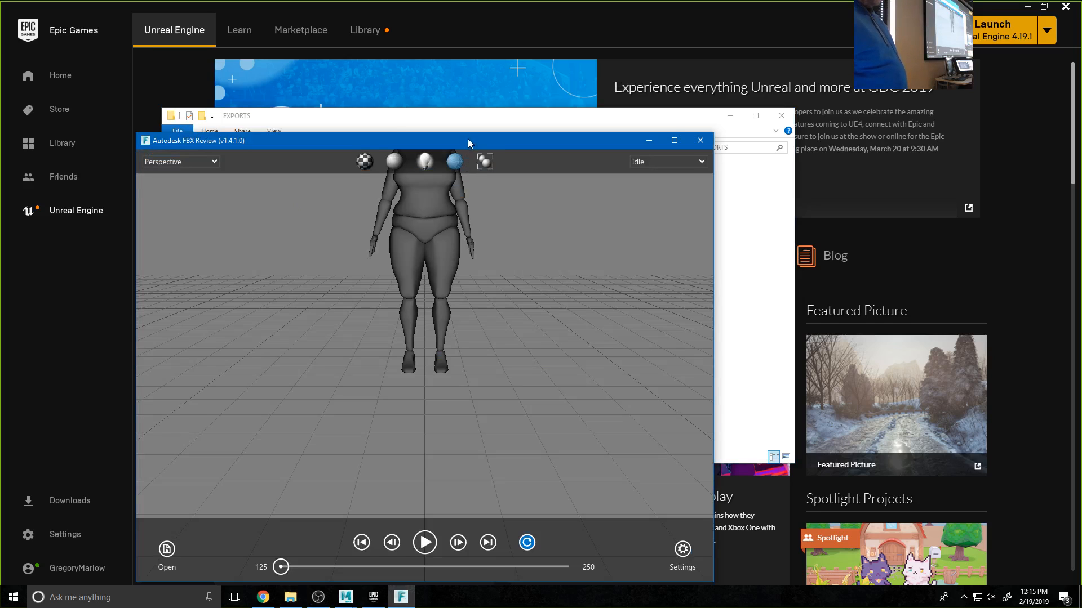
{"action": "left_click_drag", "start_coordinate": [467, 142], "coordinate": [518, 68]}
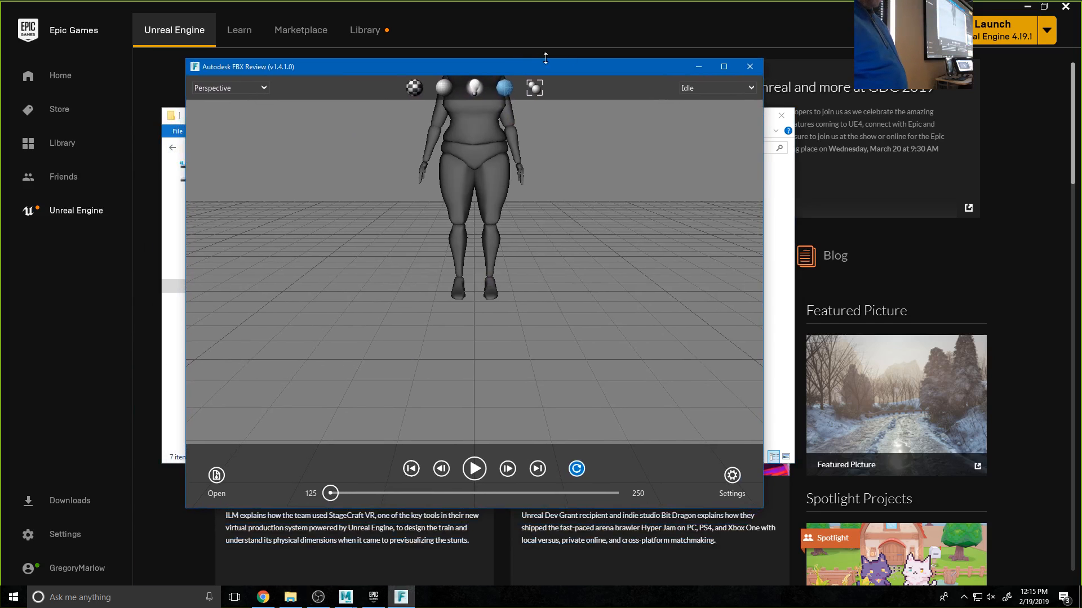
{"action": "left_click", "coordinate": [724, 66]}
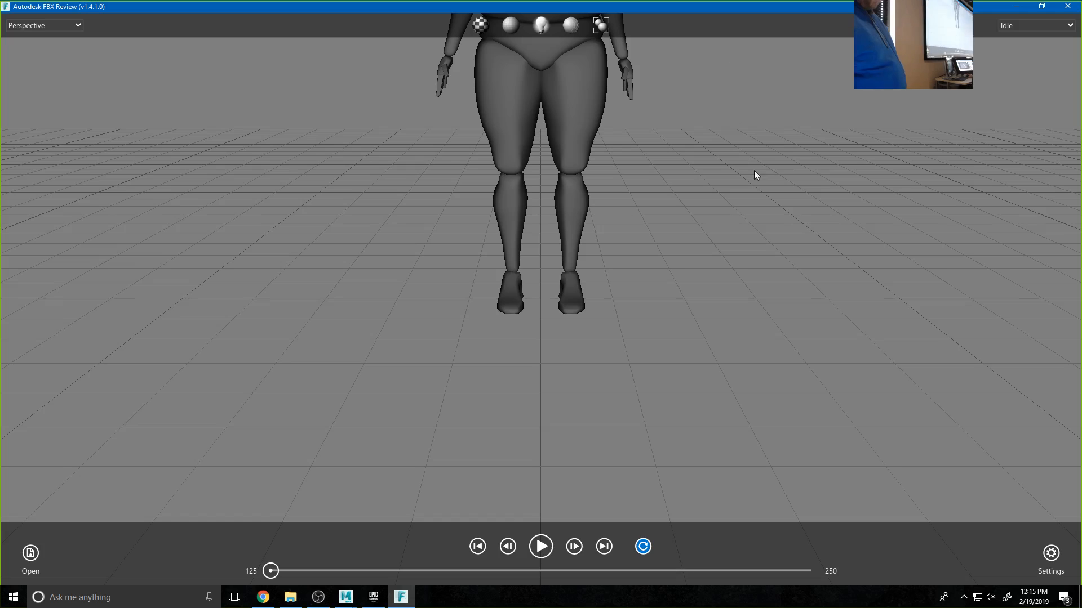
{"action": "left_click", "coordinate": [1003, 28]}
{"action": "left_click", "coordinate": [1003, 27]}
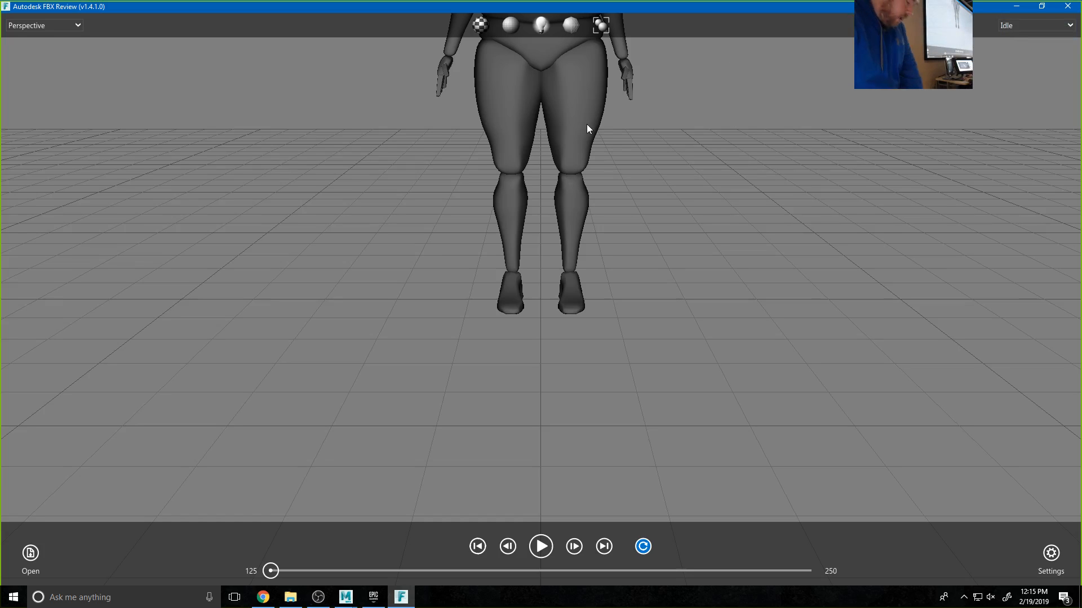
{"action": "middle_click_drag", "start_coordinate": [586, 125], "coordinate": [567, 357]}
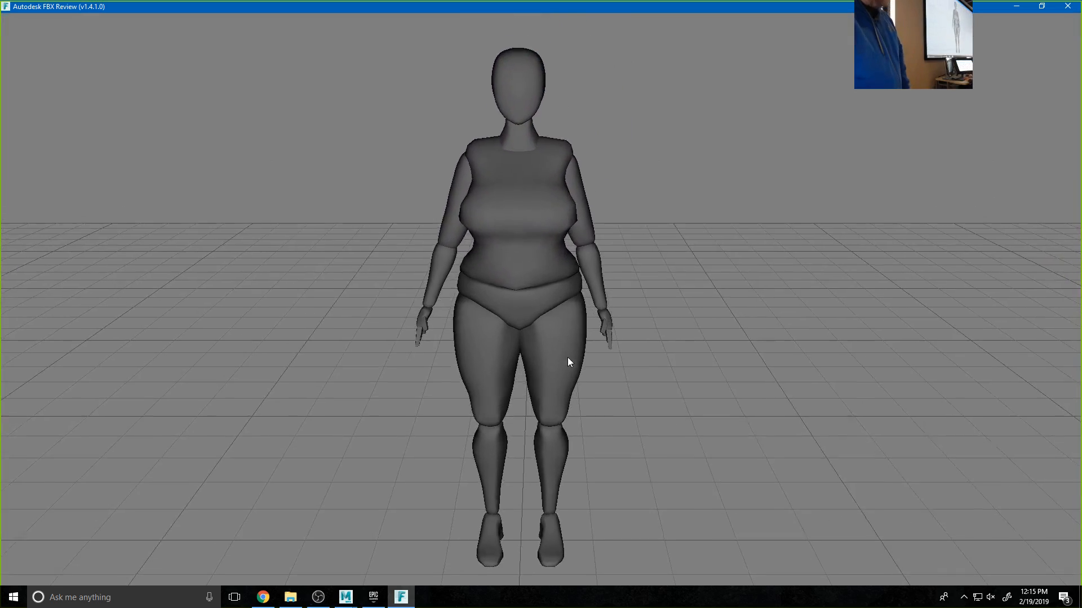
{"action": "scroll", "coordinate": [566, 361], "scroll_direction": "down", "scroll_amount": 5}
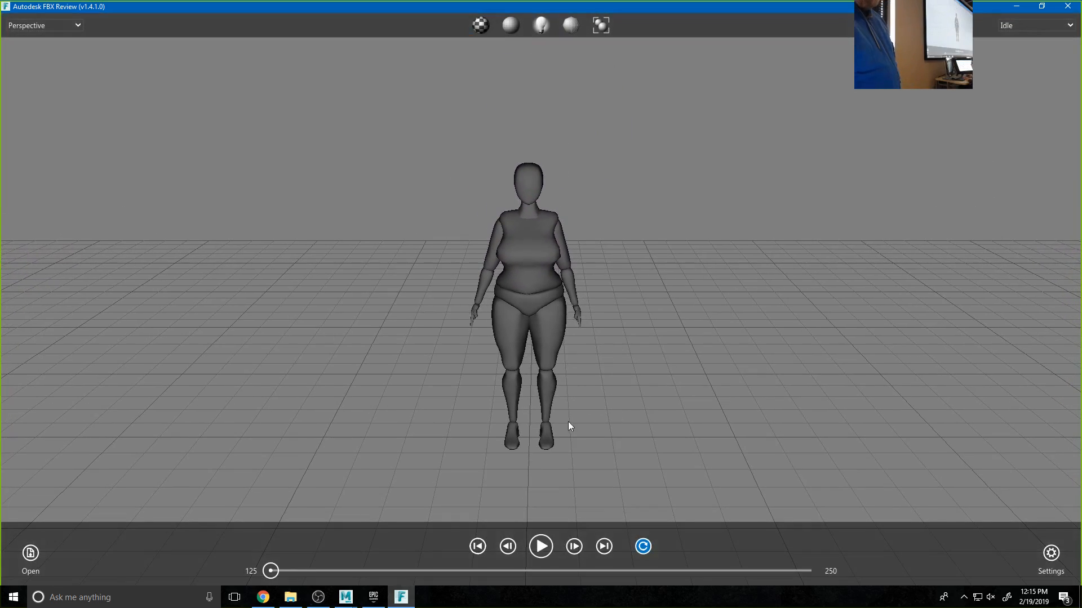
- Play the Idle take to check the character's motion and close the viewer
{"action": "left_click", "coordinate": [541, 548]}
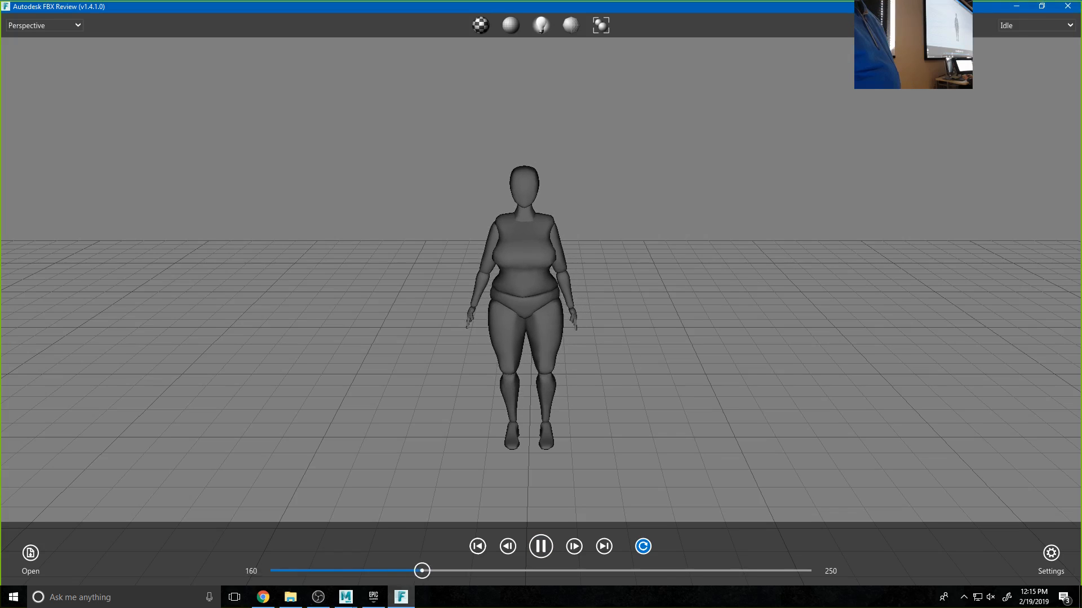
{"action": "left_click", "coordinate": [1067, 6]}
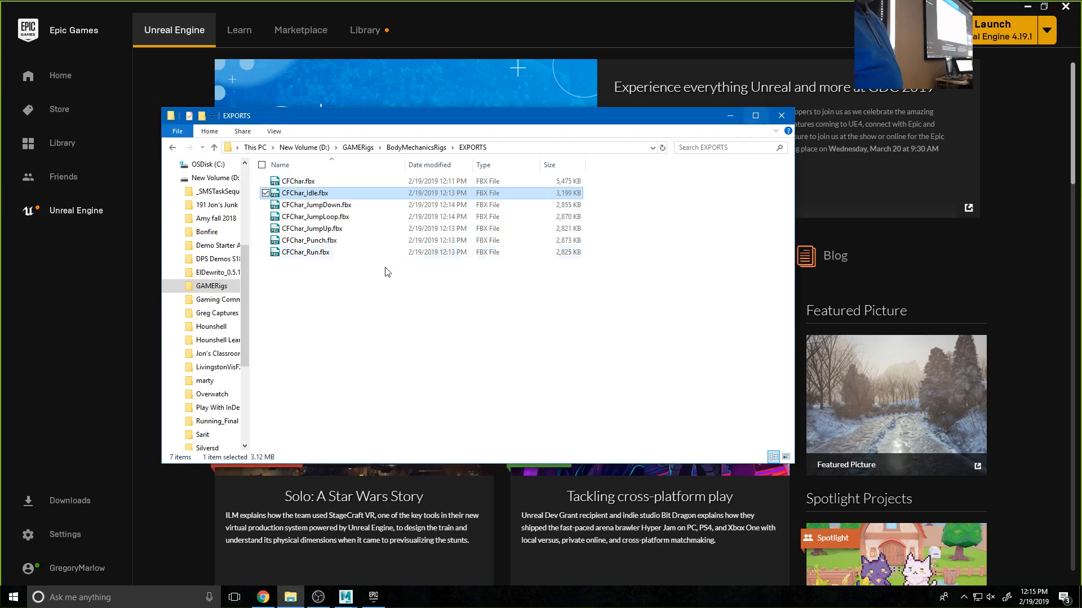
- Open CFChar_JumpDown.fbx in FBX Review, maximize the viewer, play the JumpDown take, examine the motion from the side and close it
{"action": "double_click", "coordinate": [295, 207]}
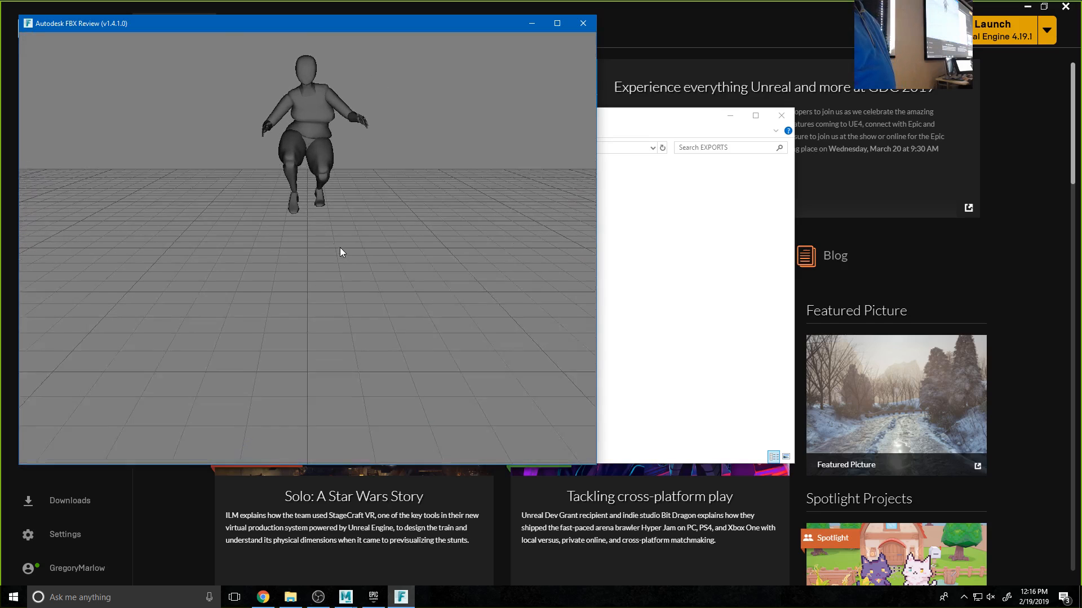
{"action": "left_click_drag", "start_coordinate": [384, 23], "coordinate": [594, 79]}
{"action": "double_click", "coordinate": [594, 79]}
{"action": "scroll", "coordinate": [597, 198], "scroll_direction": "down", "scroll_amount": 2}
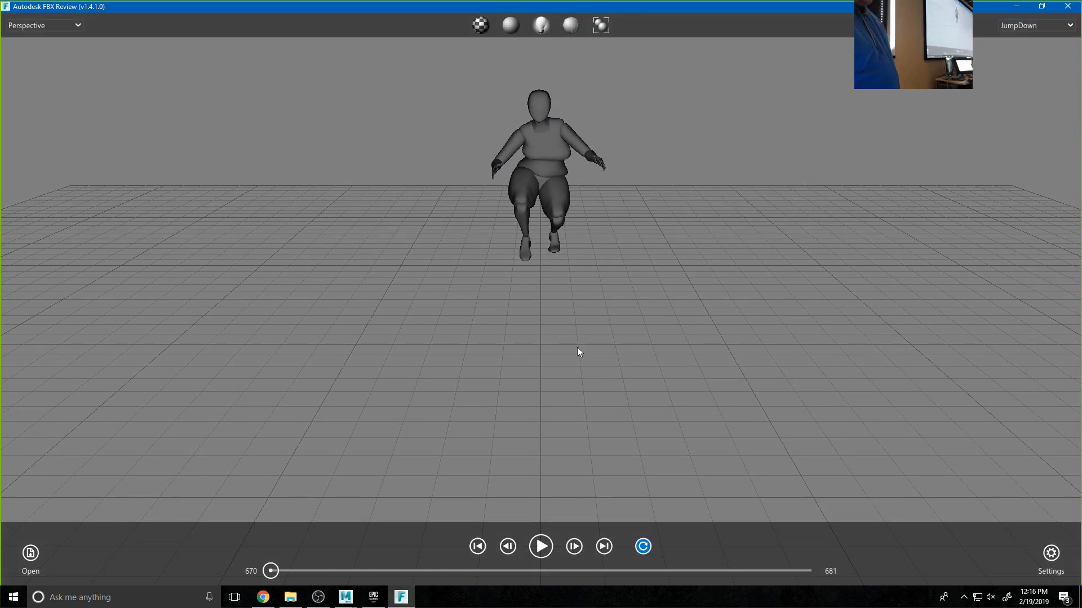
{"action": "left_click", "coordinate": [542, 549]}
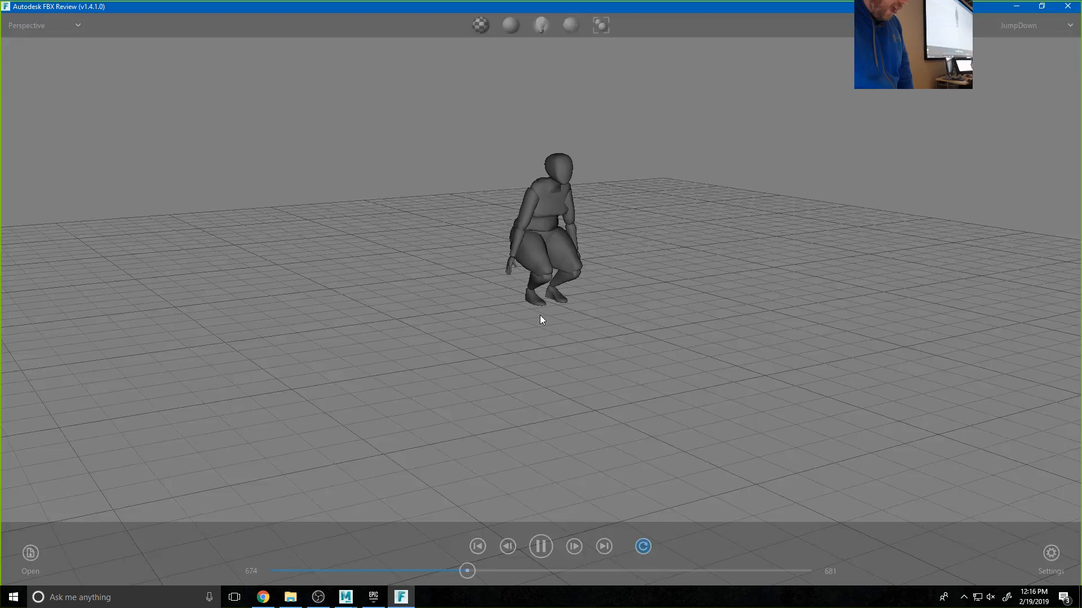
{"action": "left_click_drag", "start_coordinate": [539, 315], "coordinate": [581, 320]}
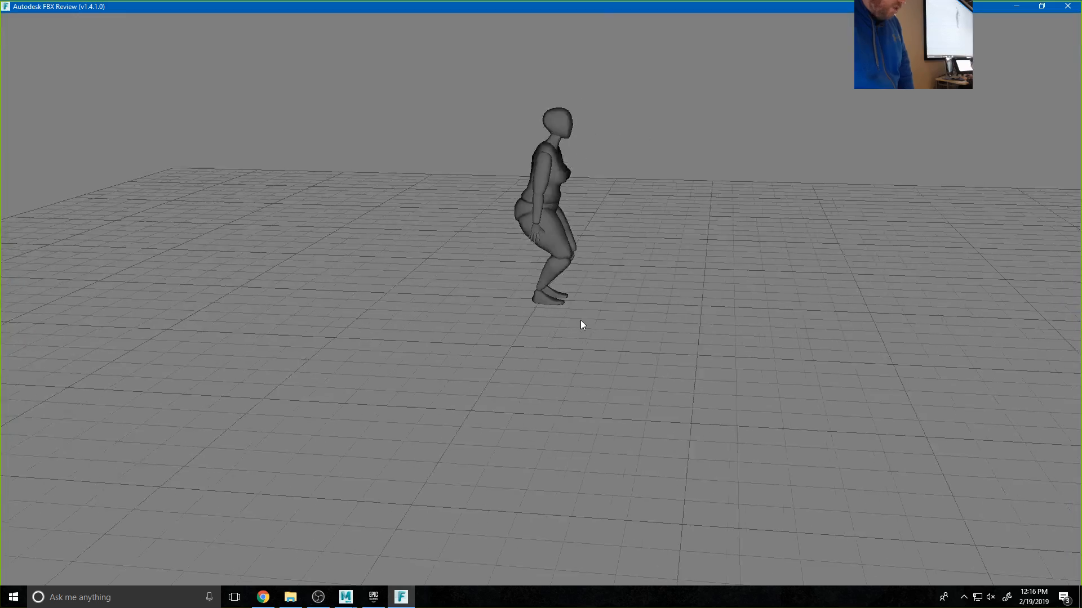
{"action": "left_click", "coordinate": [1067, 5]}
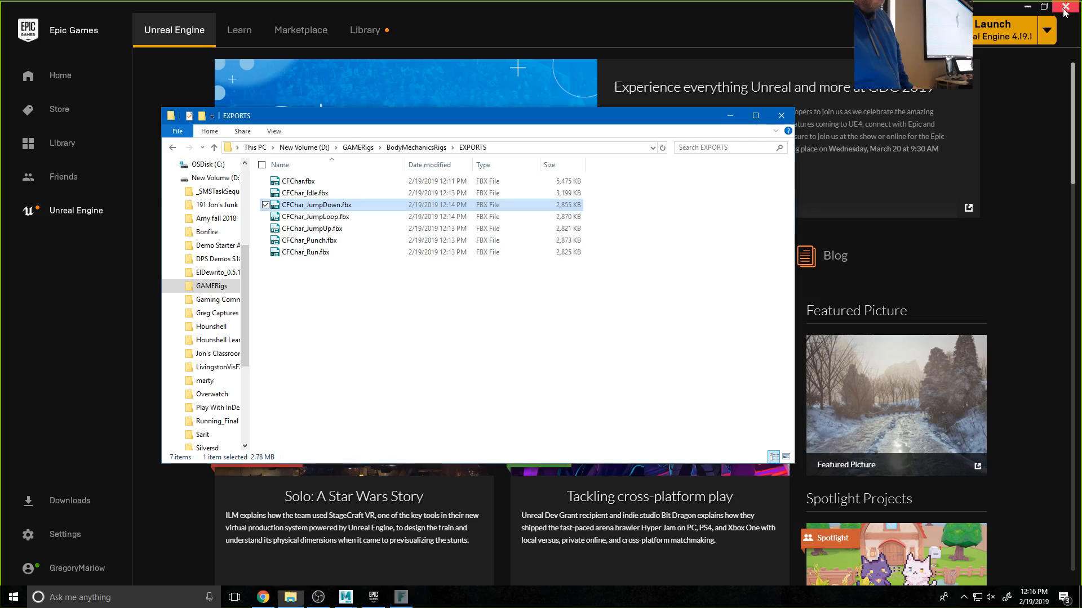
- Open CFChar_Punch.fbx in FBX Review, play the Punch take, examine the motion from other angles and close the viewer
{"action": "double_click", "coordinate": [307, 241]}
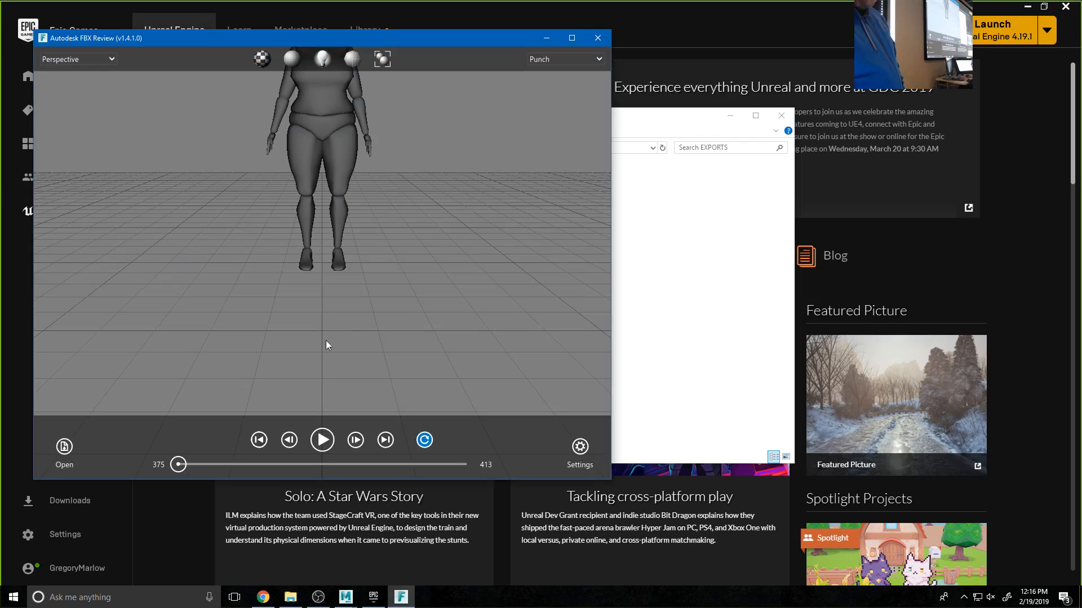
{"action": "left_click", "coordinate": [325, 444]}
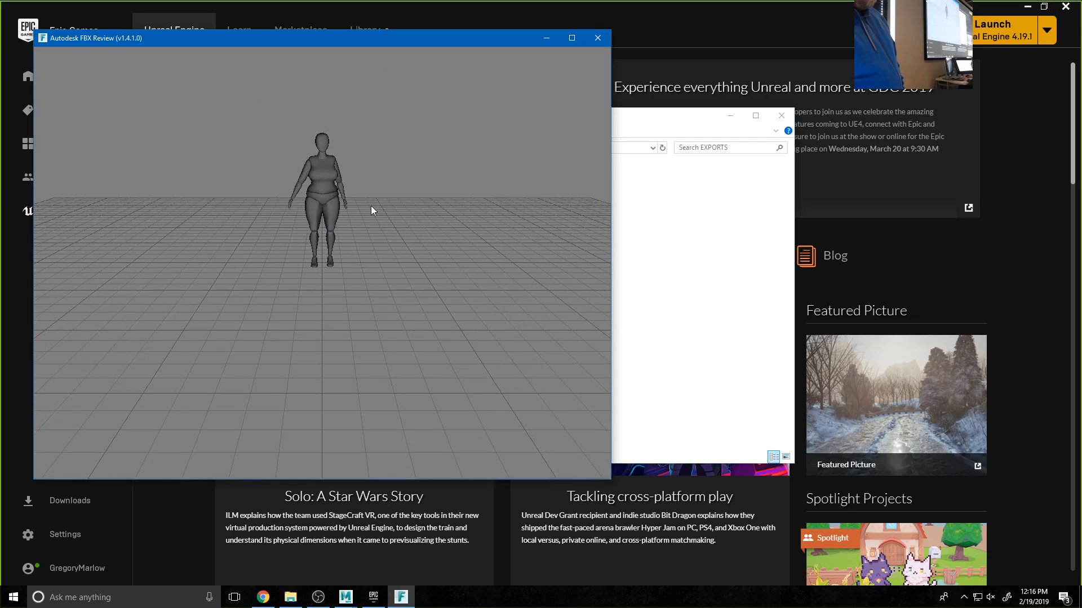
{"action": "left_click_drag", "start_coordinate": [357, 237], "coordinate": [472, 222]}
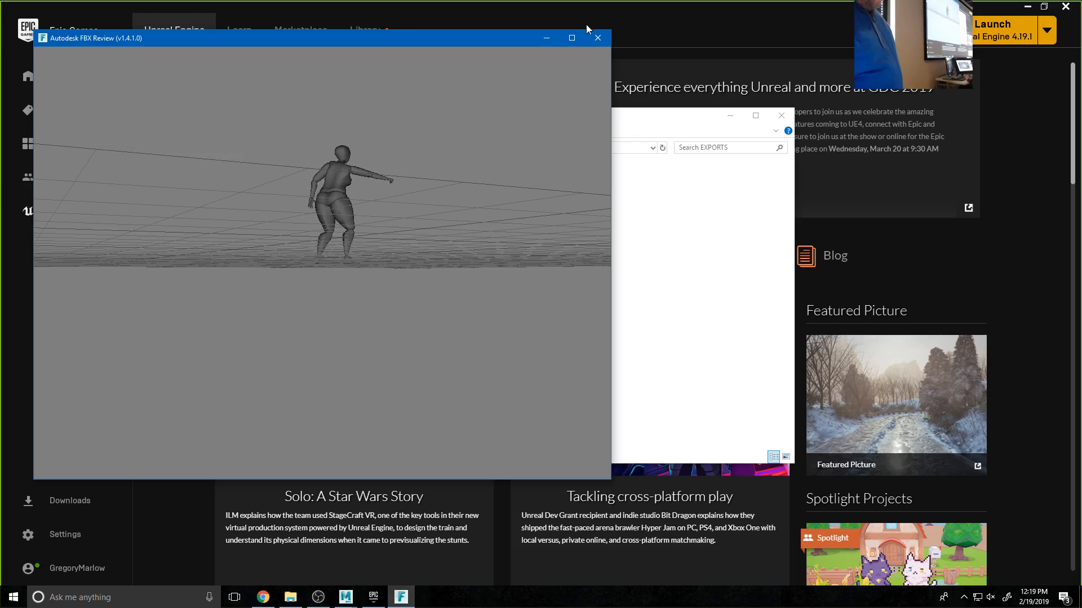
{"action": "left_click", "coordinate": [598, 38]}
- Move the EXPORTS folder window off the Epic Games Launcher and launch Unreal Engine 4.19.1
{"action": "left_click_drag", "start_coordinate": [396, 373], "coordinate": [280, 180]}
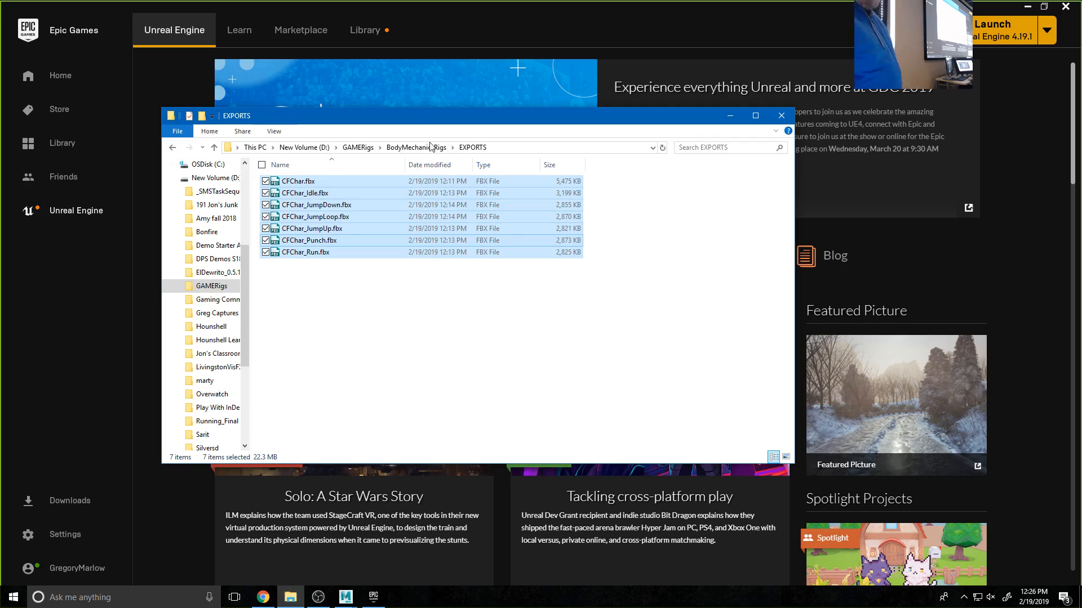
{"action": "left_click", "coordinate": [374, 361]}
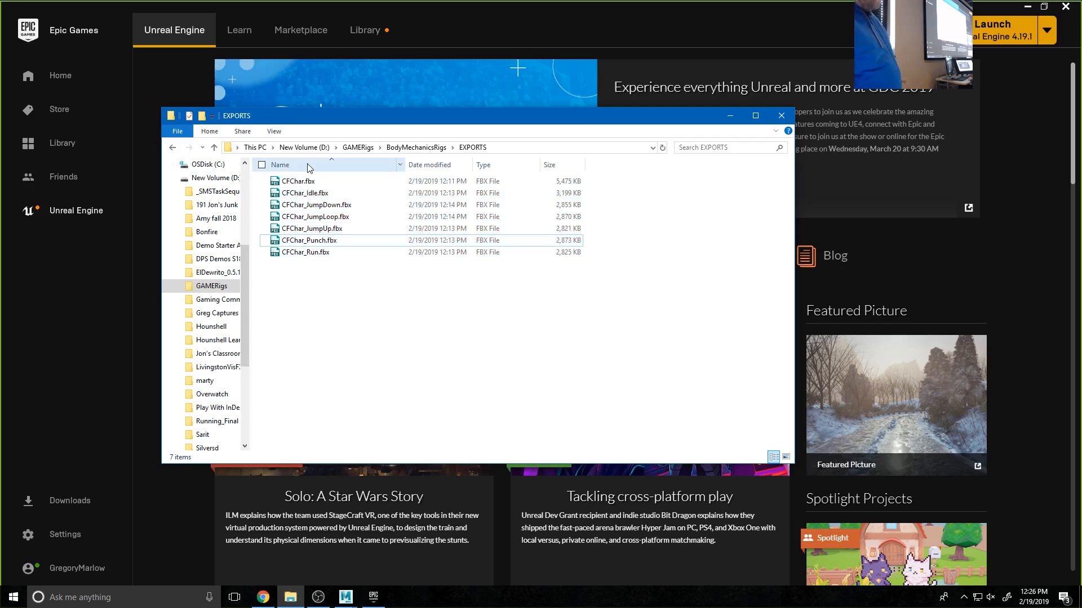
{"action": "left_click_drag", "start_coordinate": [314, 108], "coordinate": [1078, 214]}
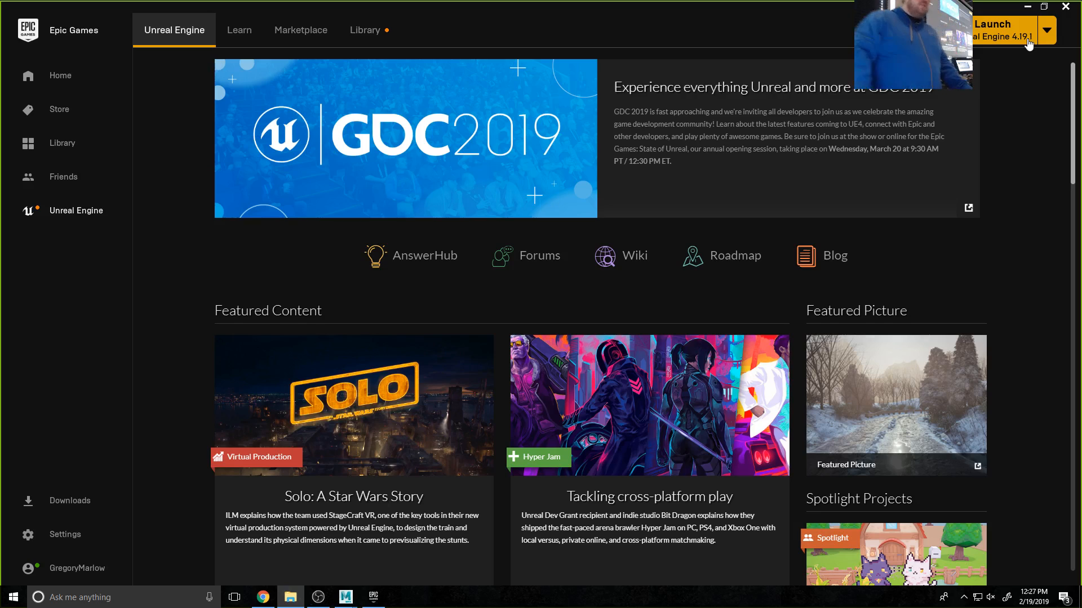
{"action": "left_click", "coordinate": [1029, 43]}
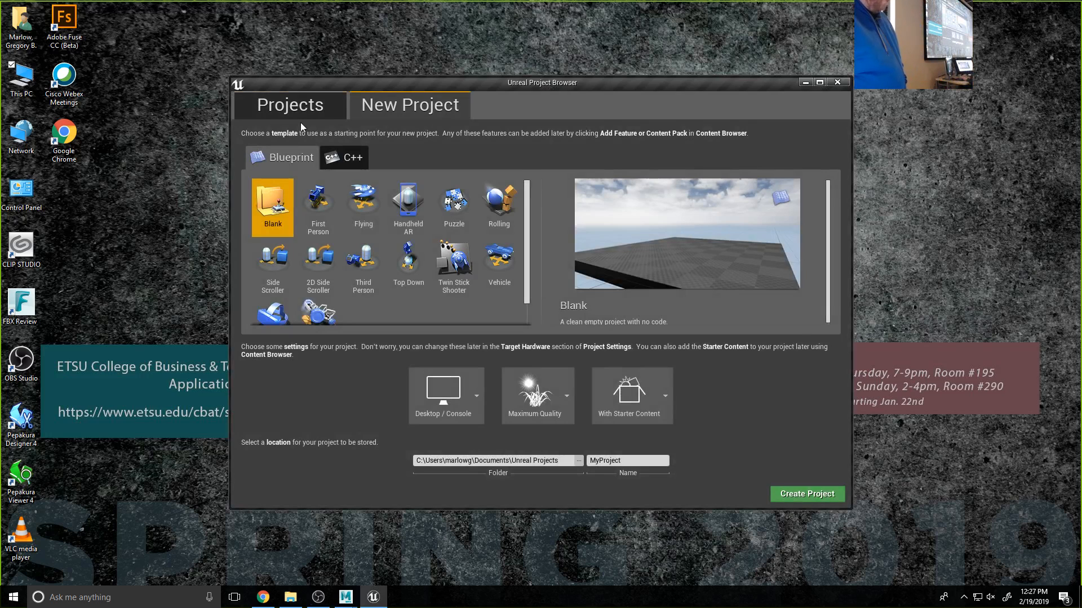
- Choose the Third Person Blueprint template for a new Unreal project
{"action": "left_click", "coordinate": [307, 102]}
{"action": "left_click", "coordinate": [387, 110]}
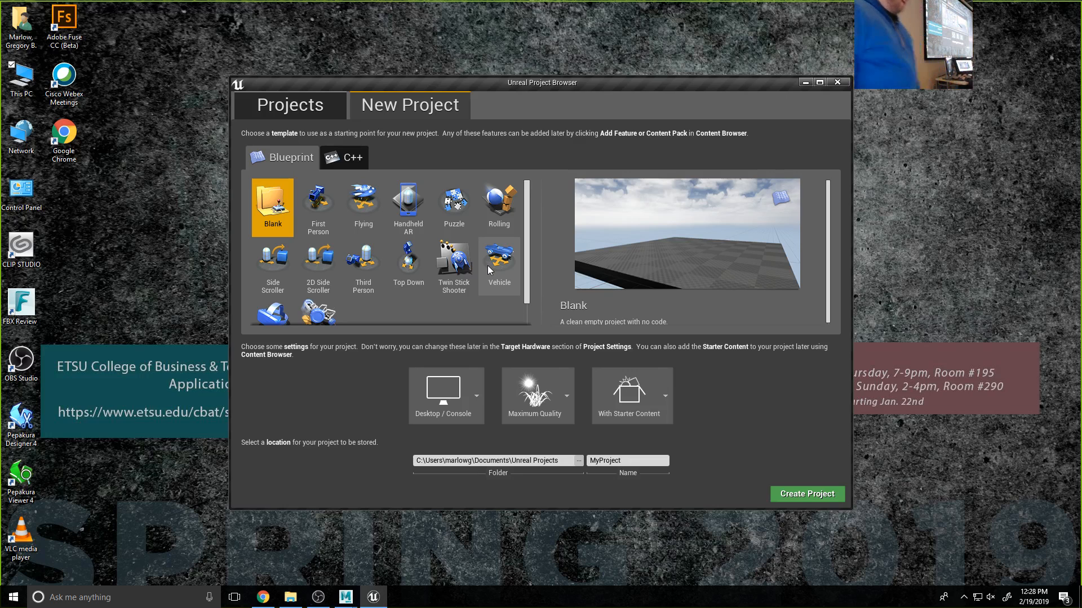
{"action": "left_click", "coordinate": [365, 275]}
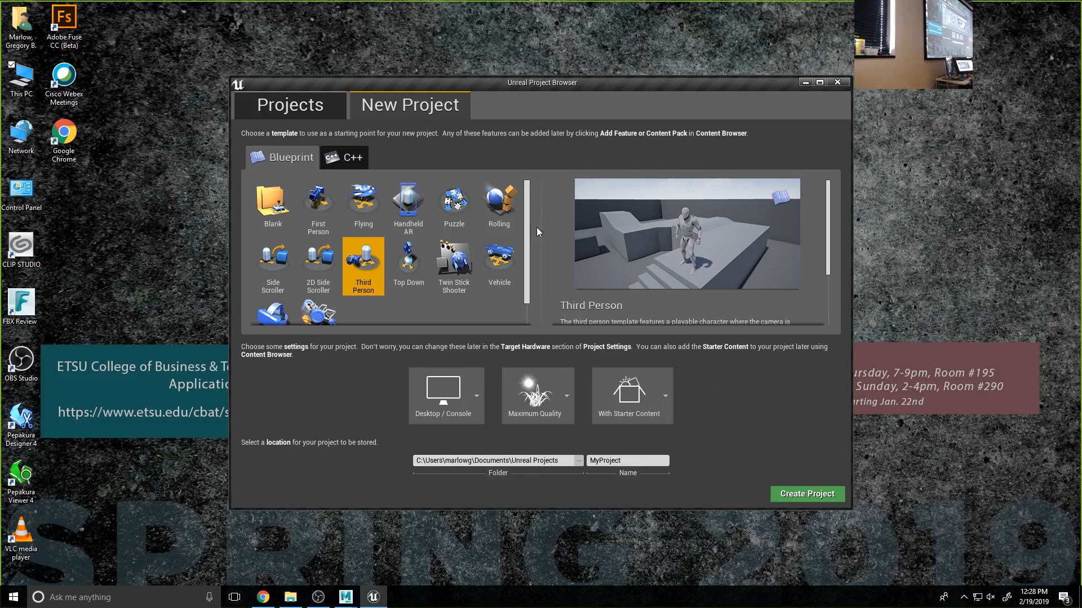
- Create a folder named GameCharUE4 on New Volume (D:) and set it as the project location
{"action": "left_click", "coordinate": [579, 461]}
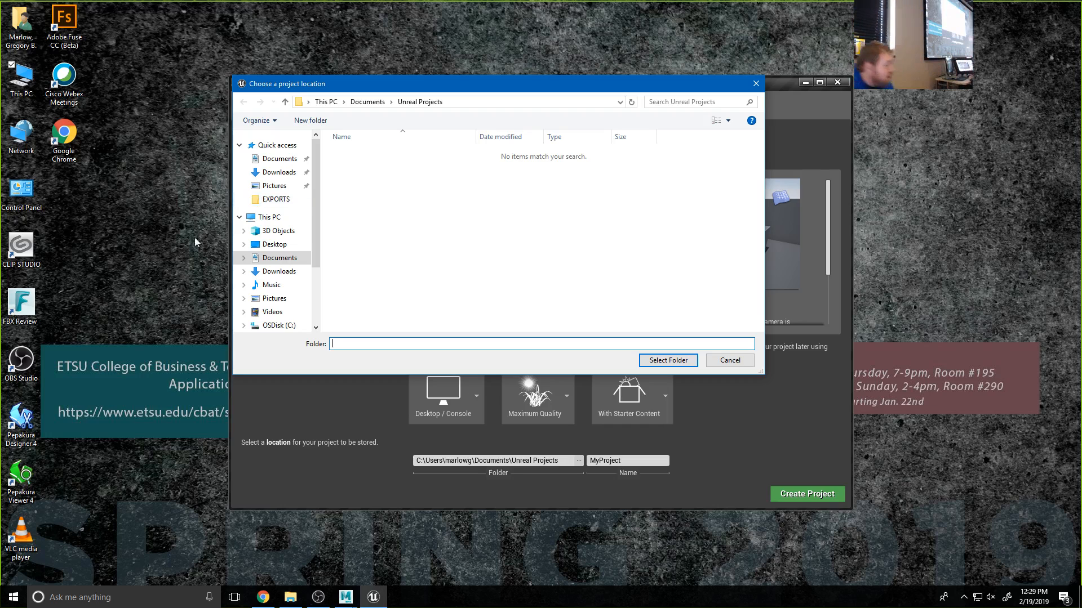
{"action": "left_click_drag", "start_coordinate": [316, 242], "coordinate": [316, 292]}
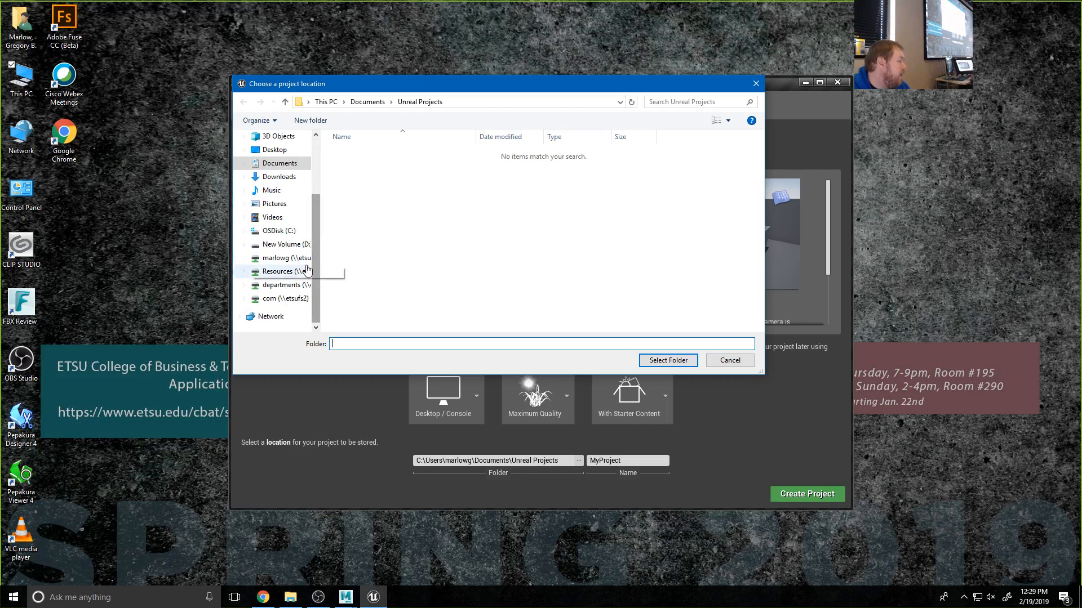
{"action": "left_click", "coordinate": [287, 244]}
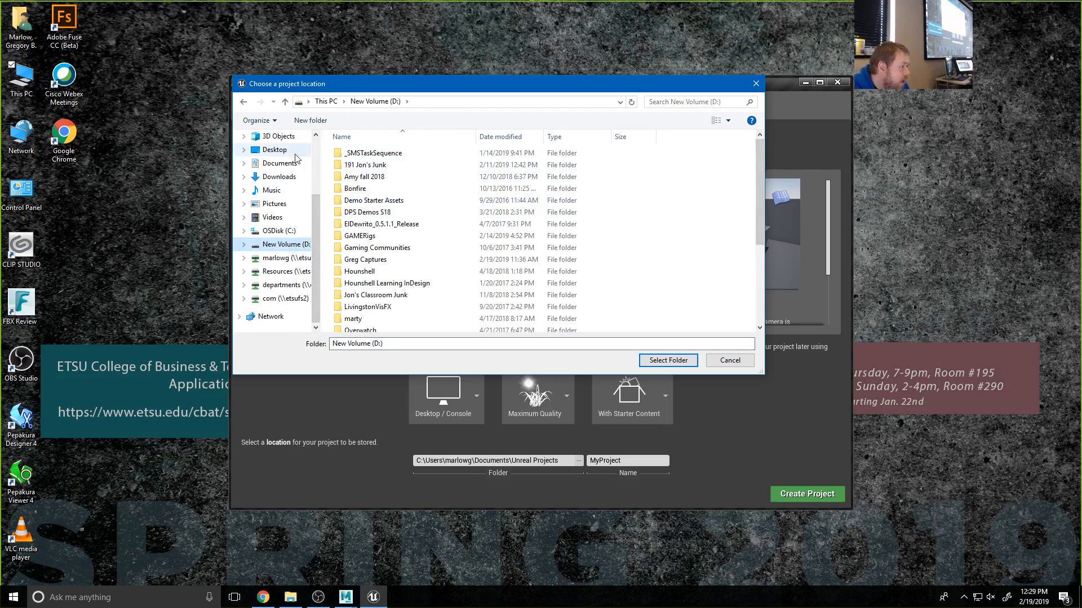
{"action": "left_click", "coordinate": [310, 120]}
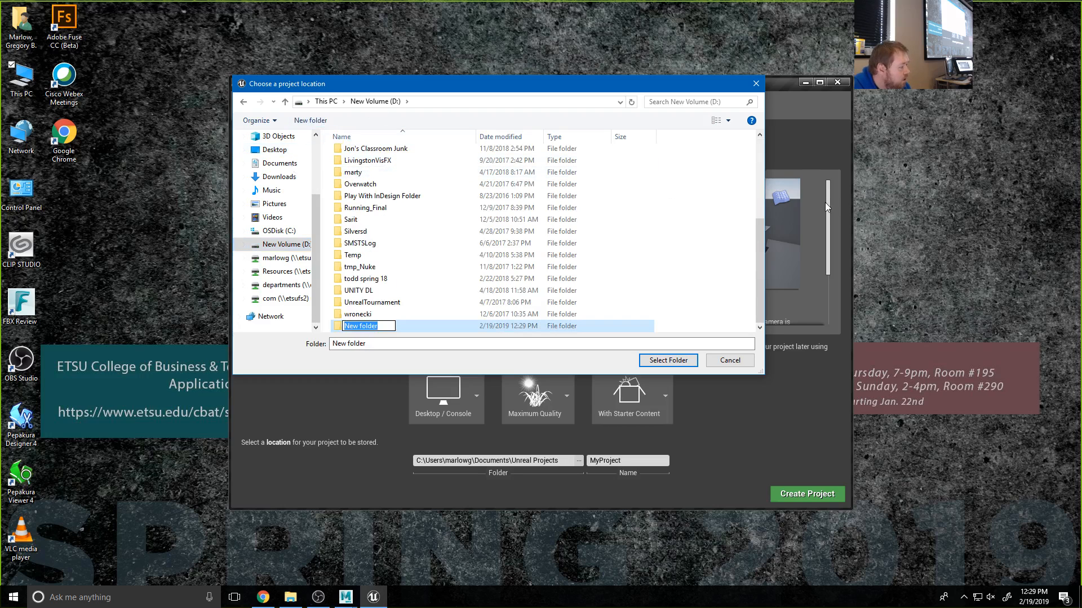
{"action": "type", "text": "me"}
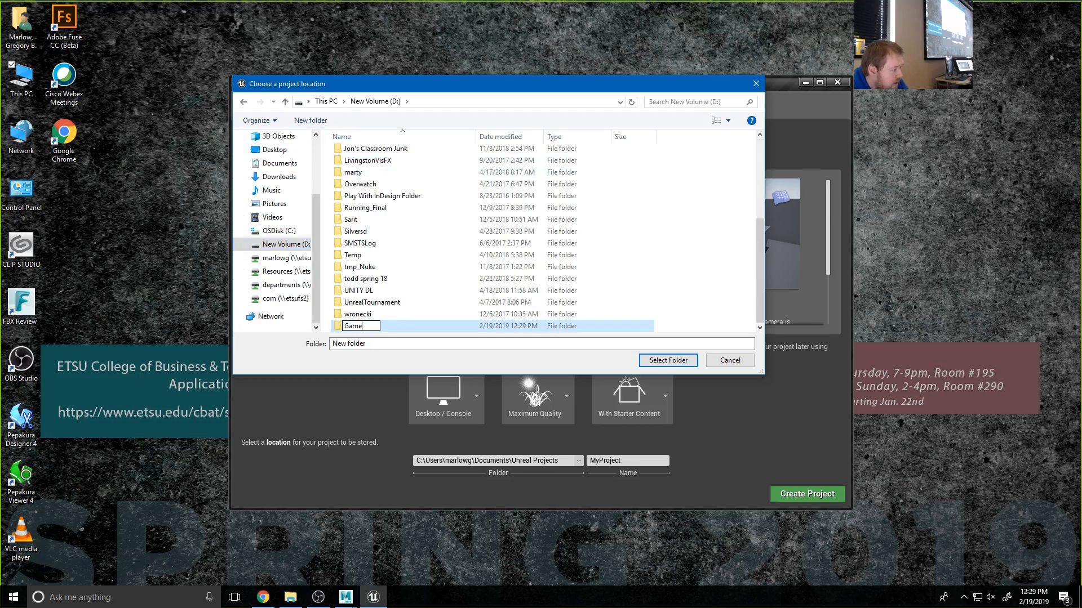
{"action": "type", "text": "Cha"}
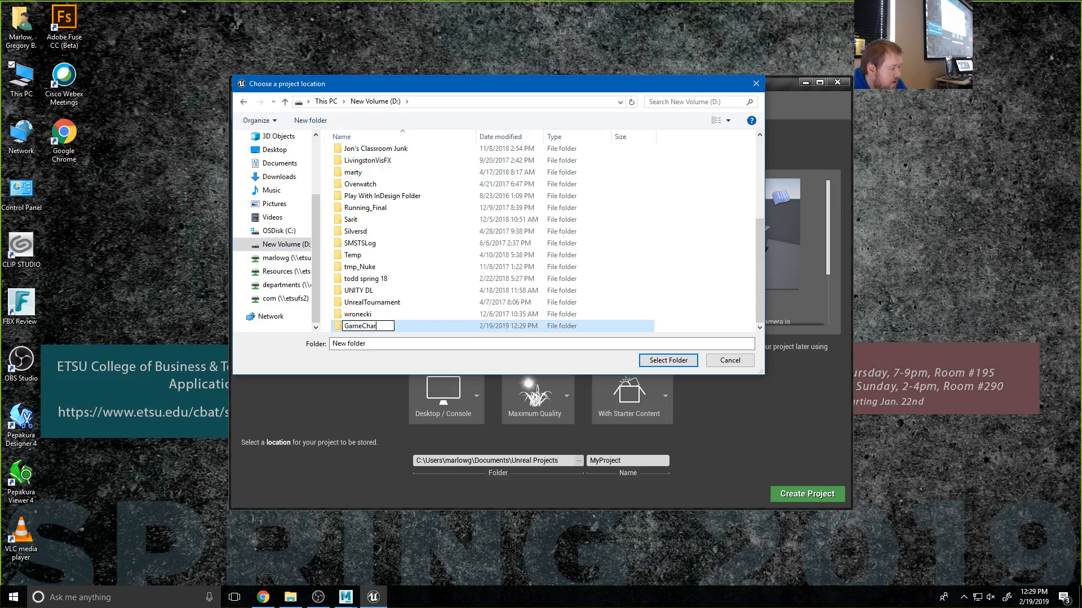
{"action": "type", "text": "r"}
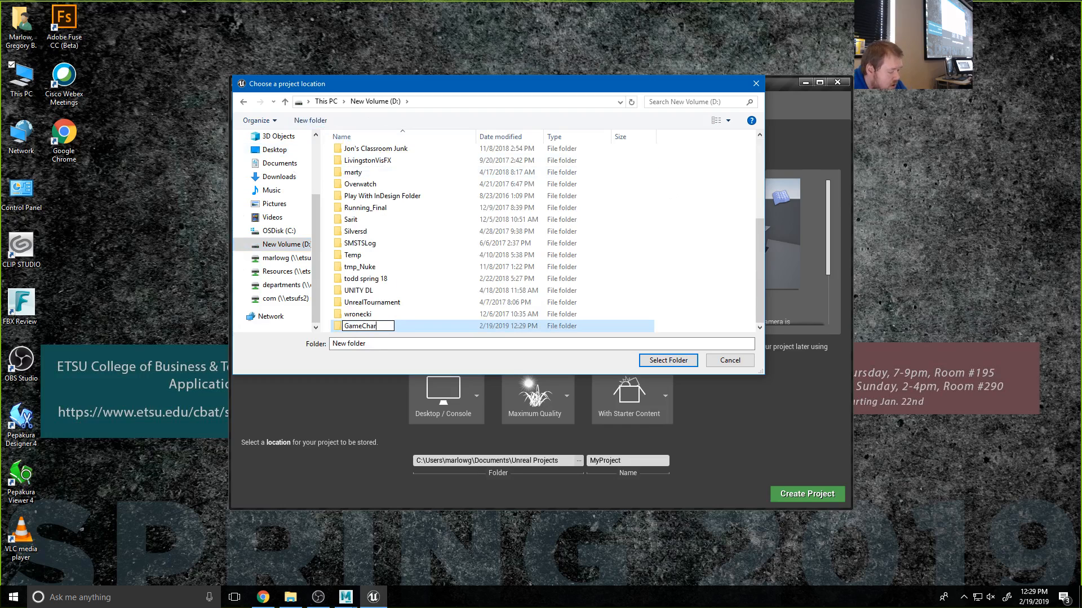
{"action": "type", "text": "U"}
{"action": "type", "text": "E4"}
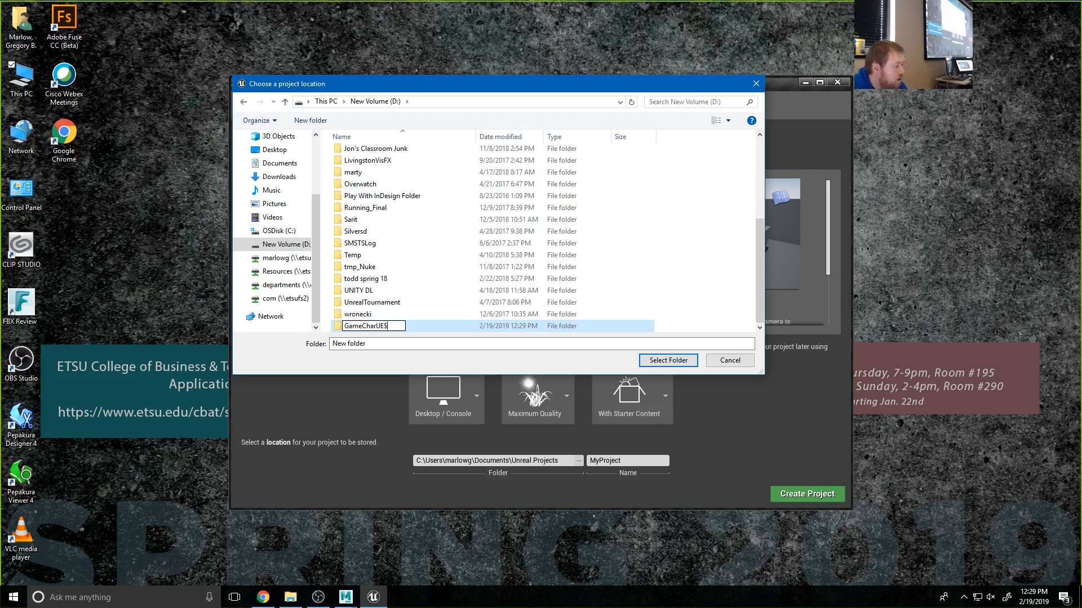
{"action": "key", "text": "BackSpace"}
{"action": "type", "text": "4"}
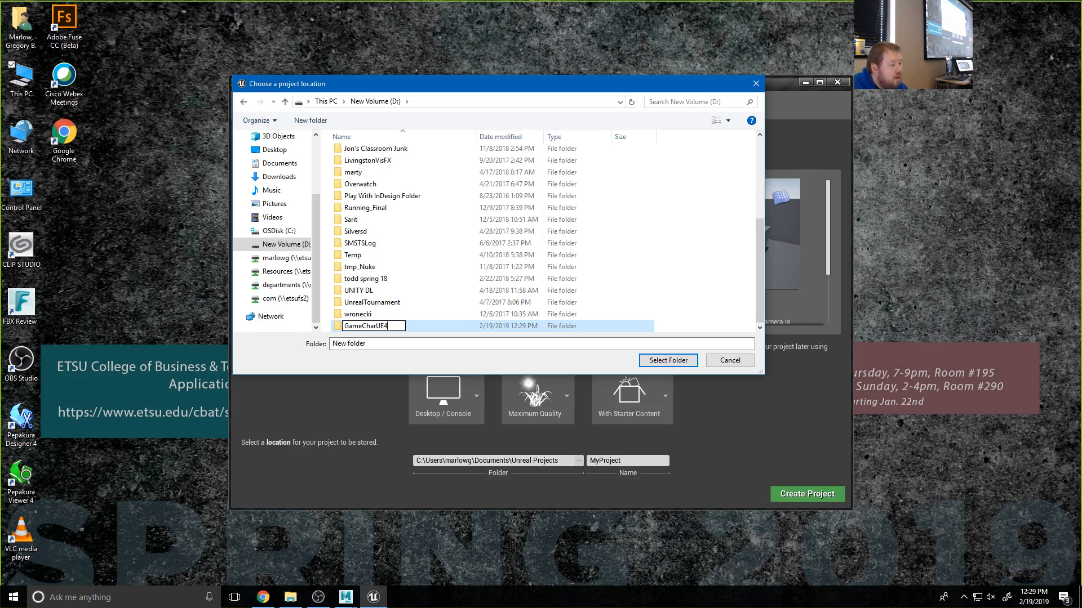
{"action": "key", "text": "Return"}
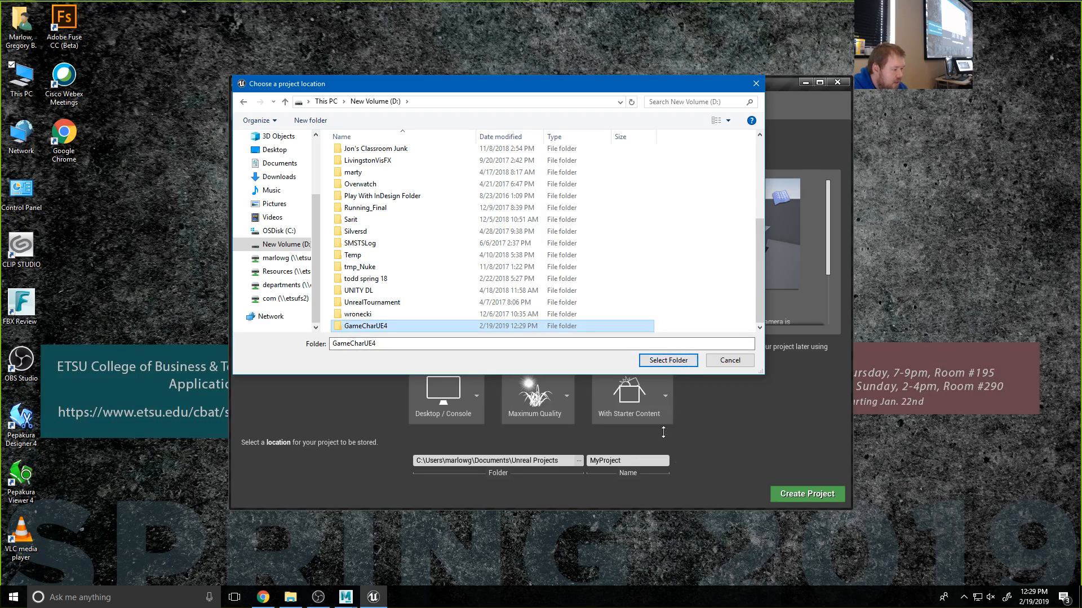
{"action": "left_click", "coordinate": [667, 364]}
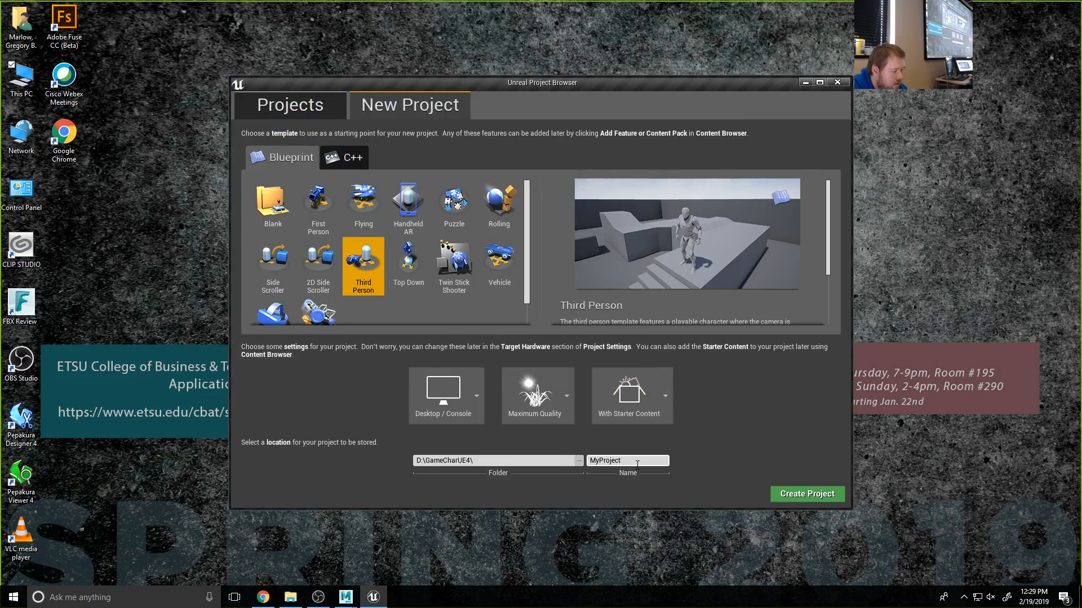
- Name the new project ThirdPersonGame
{"action": "double_click", "coordinate": [638, 464]}
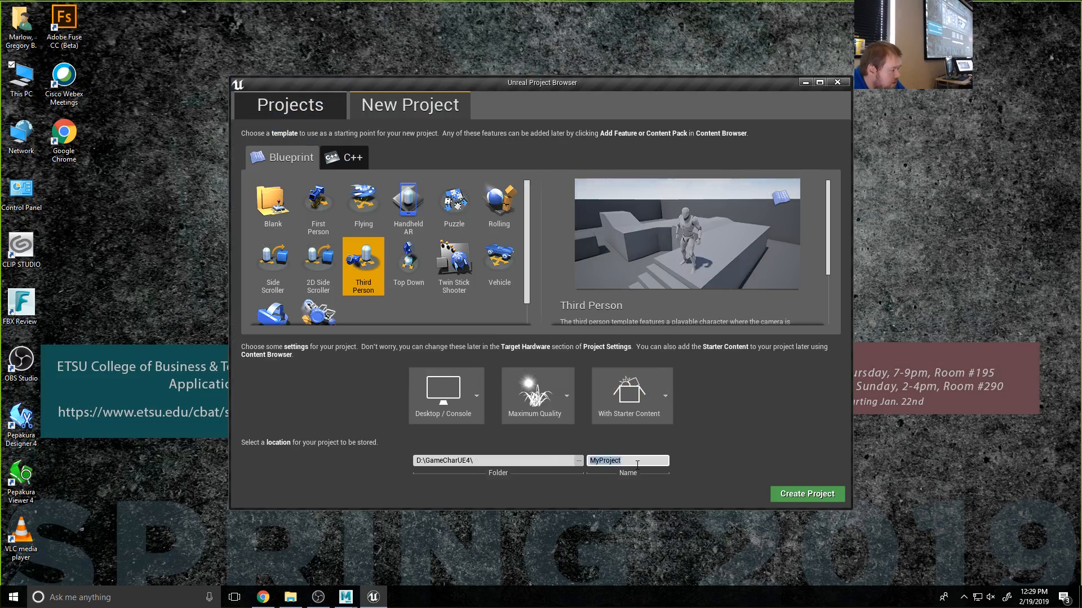
{"action": "type", "text": "ThirdPersonGame"}
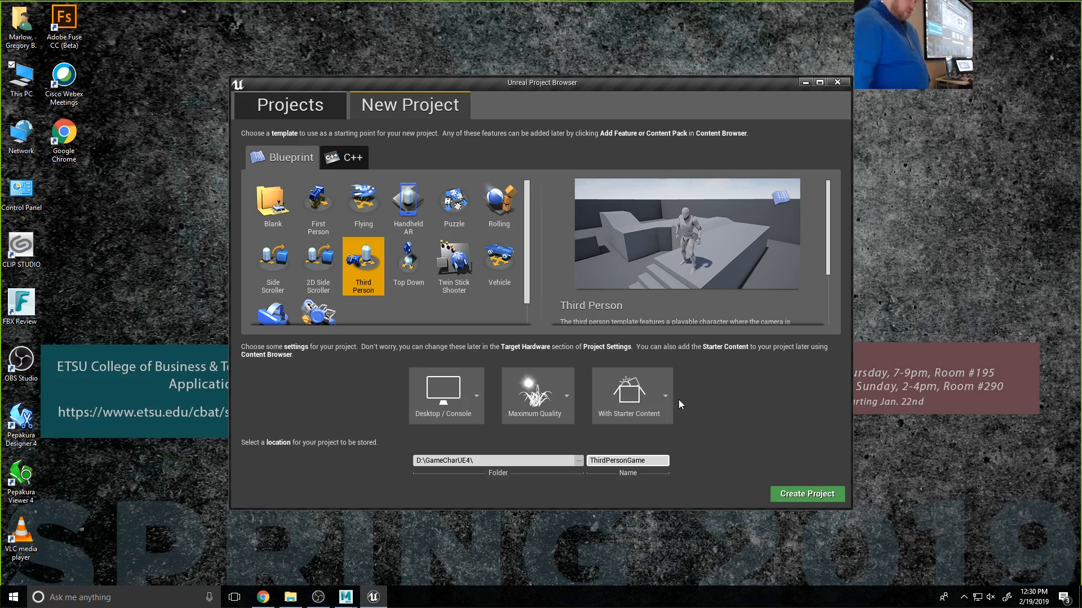
- Switch to the Epic Games Launcher by searching Windows for "epic" and open the Marketplace
{"action": "left_click", "coordinate": [172, 598]}
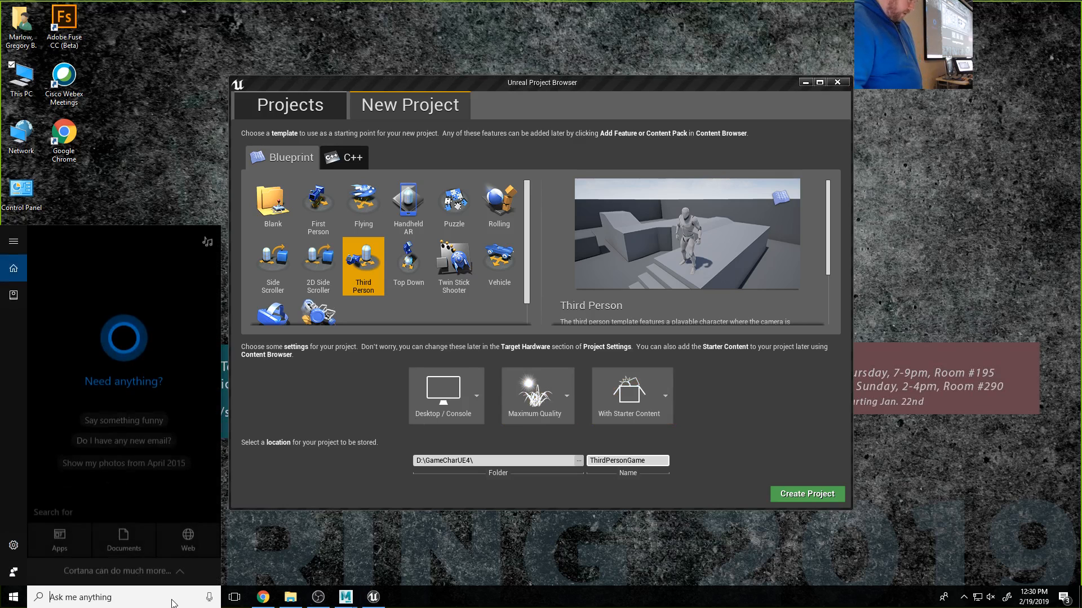
{"action": "type", "text": "epic"}
{"action": "key", "text": "Return"}
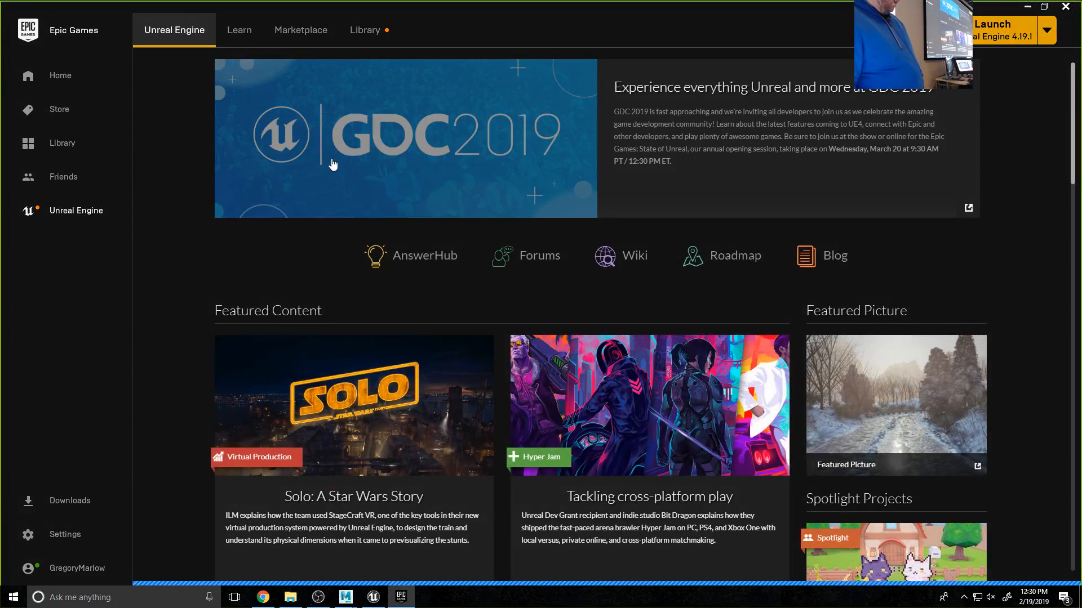
{"action": "left_click", "coordinate": [329, 33]}
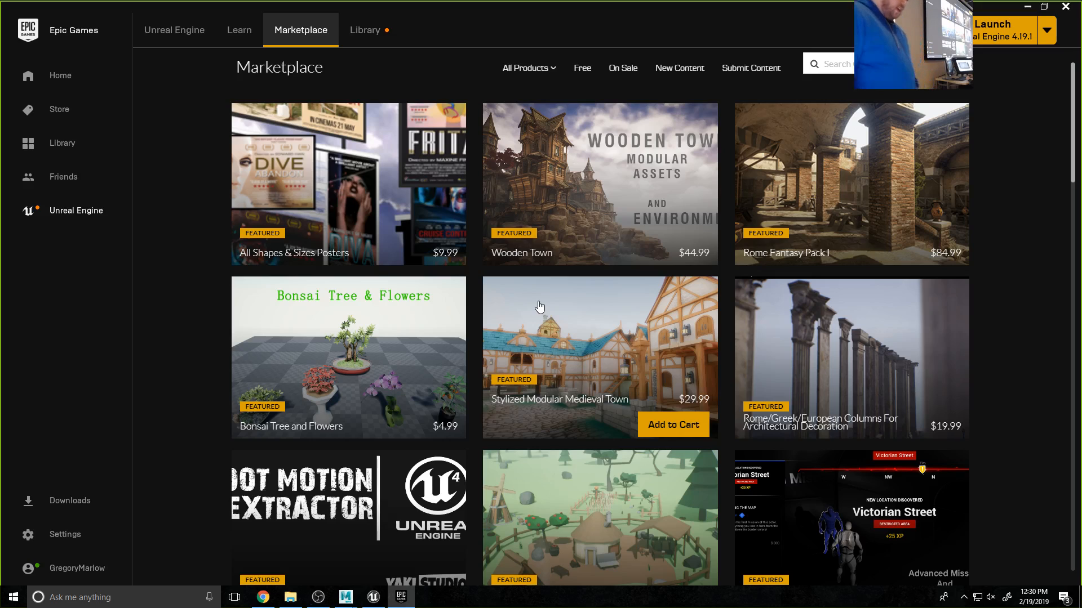
- Browse the Marketplace product categories and open the free content
{"action": "left_click", "coordinate": [538, 69]}
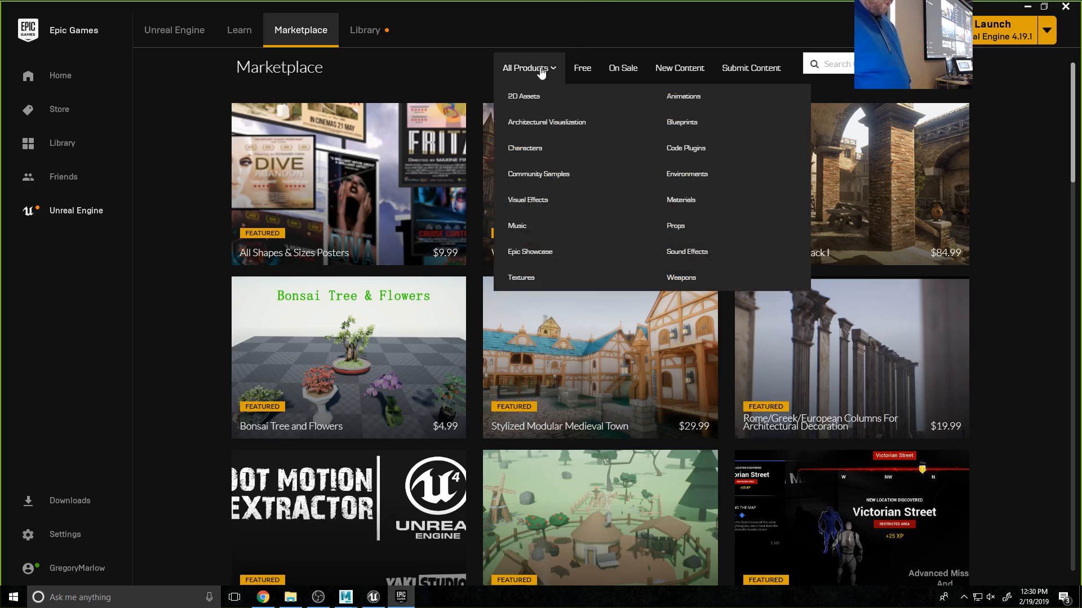
{"action": "left_click", "coordinate": [560, 123]}
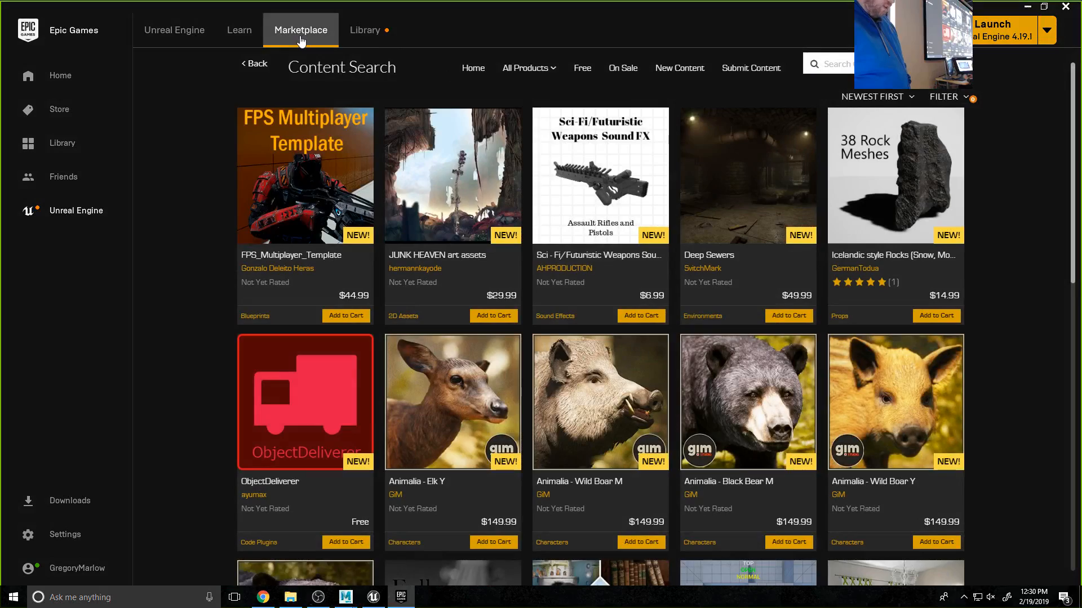
{"action": "left_click", "coordinate": [301, 43]}
{"action": "mouse_move", "coordinate": [555, 70]}
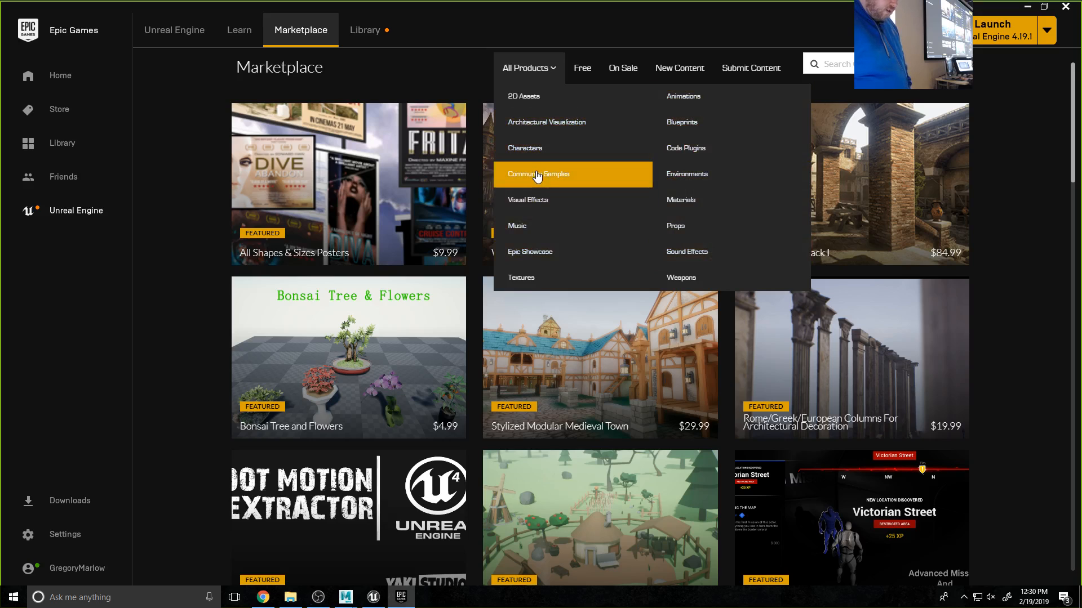
{"action": "left_click", "coordinate": [578, 73]}
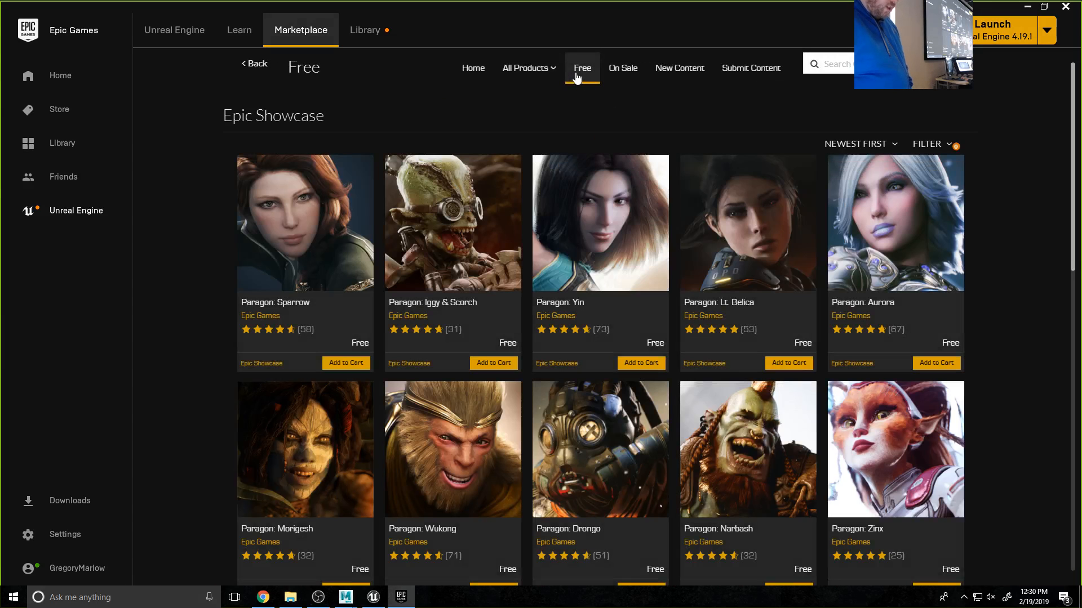
{"action": "mouse_move", "coordinate": [558, 79]}
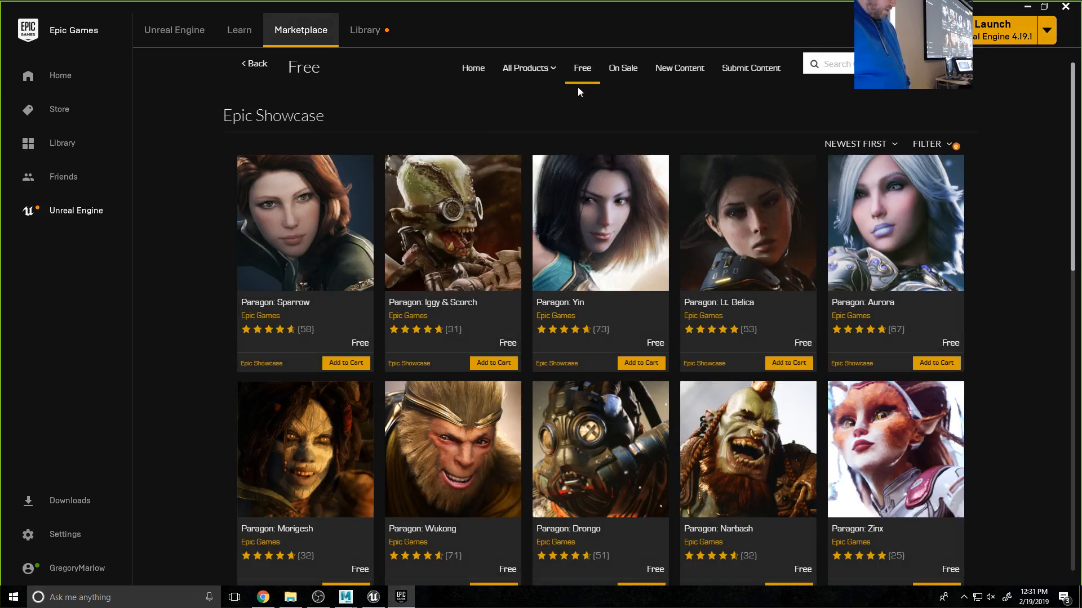
- Search the Marketplace for "environ" and look through the listed products
{"action": "left_click", "coordinate": [842, 64]}
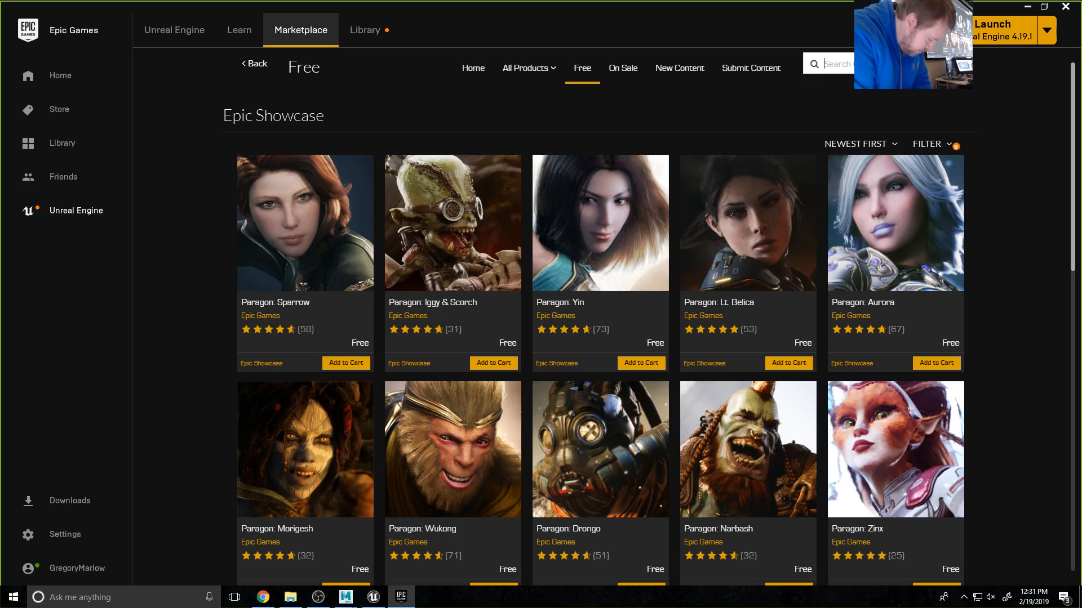
{"action": "type", "text": "environ"}
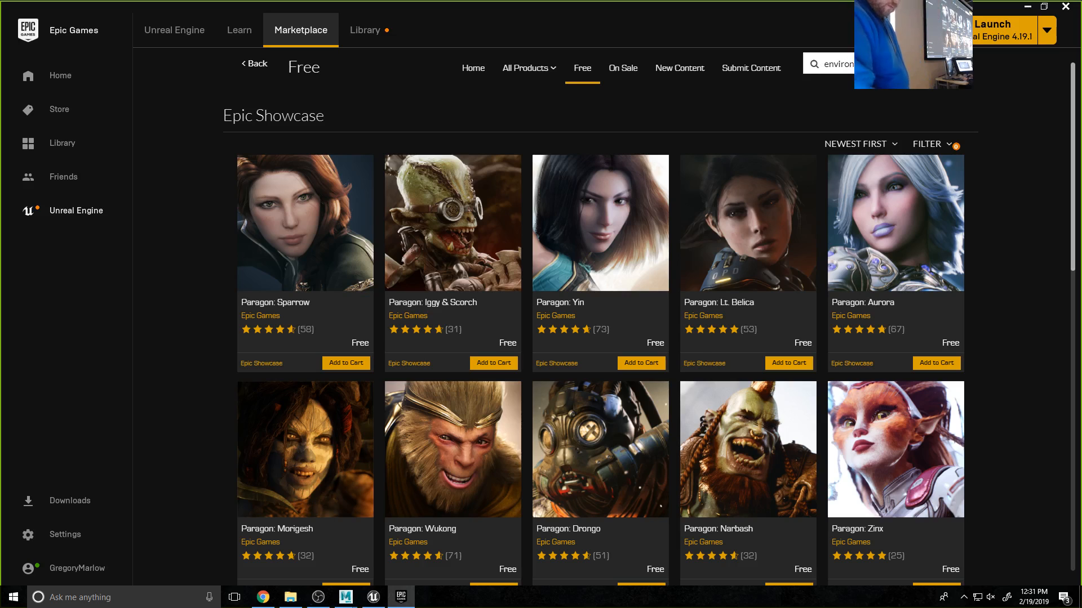
{"action": "left_click", "coordinate": [815, 66]}
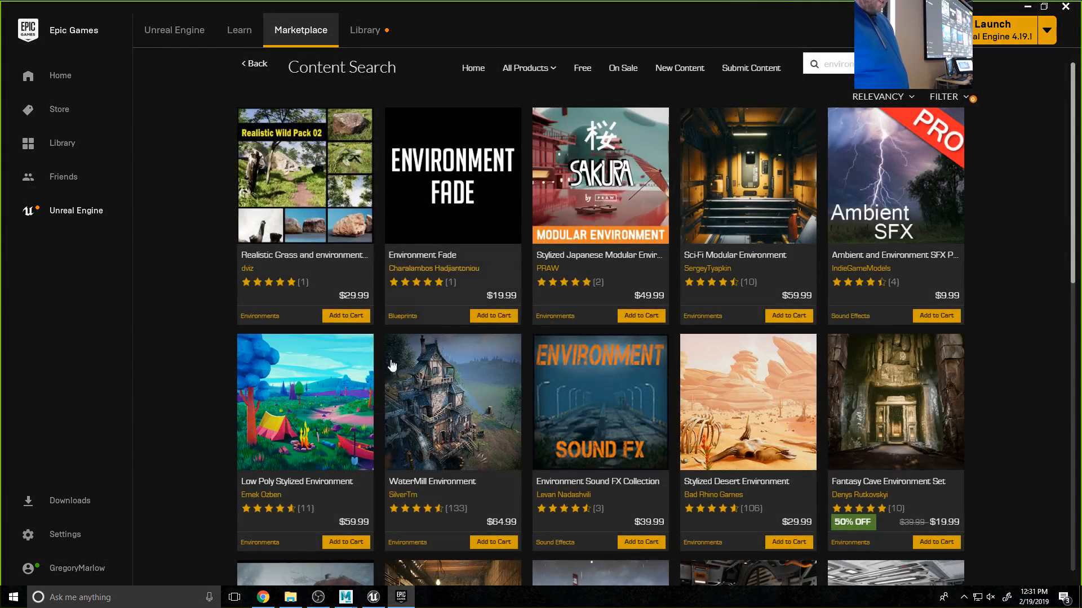
{"action": "scroll", "coordinate": [381, 441], "scroll_direction": "down", "scroll_amount": 1}
{"action": "scroll", "coordinate": [381, 441], "scroll_direction": "down", "scroll_amount": 2}
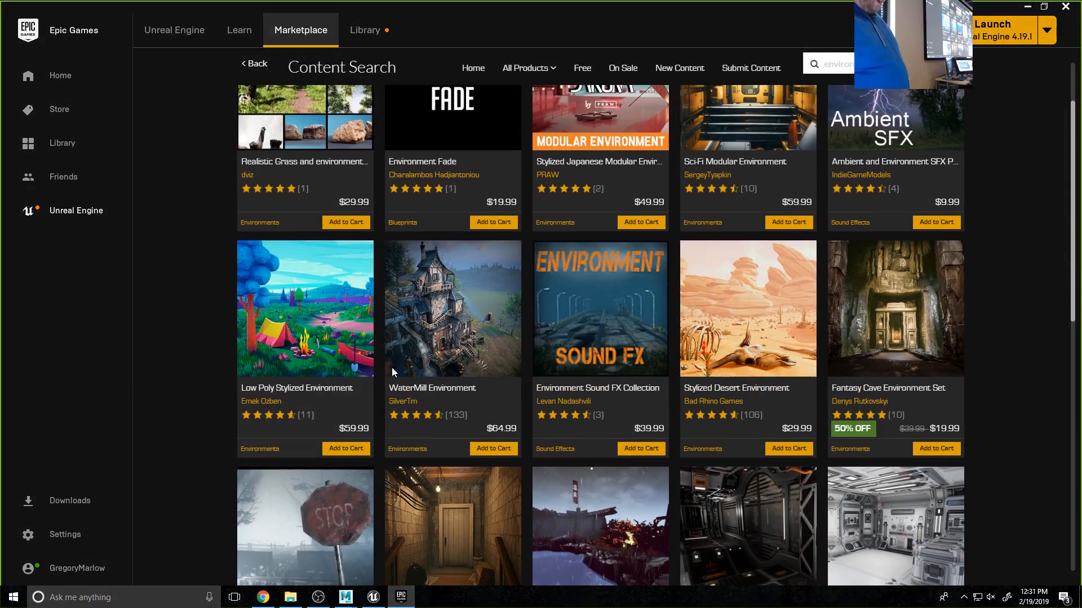
- Open the Marketplace's Environments category and filter it to a maximum price of Free
{"action": "left_click", "coordinate": [581, 72]}
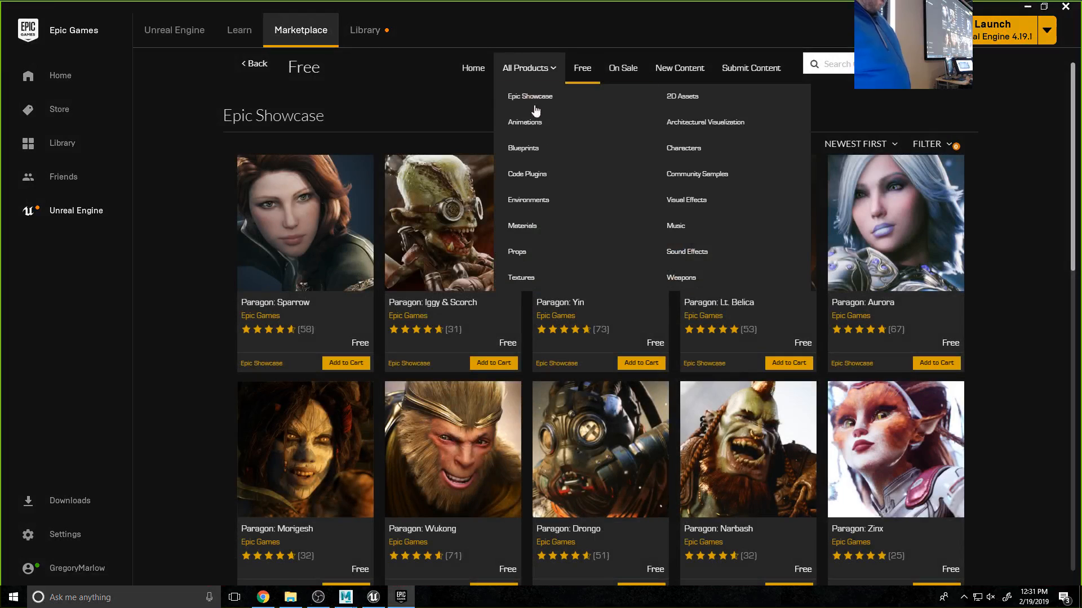
{"action": "left_click", "coordinate": [537, 209]}
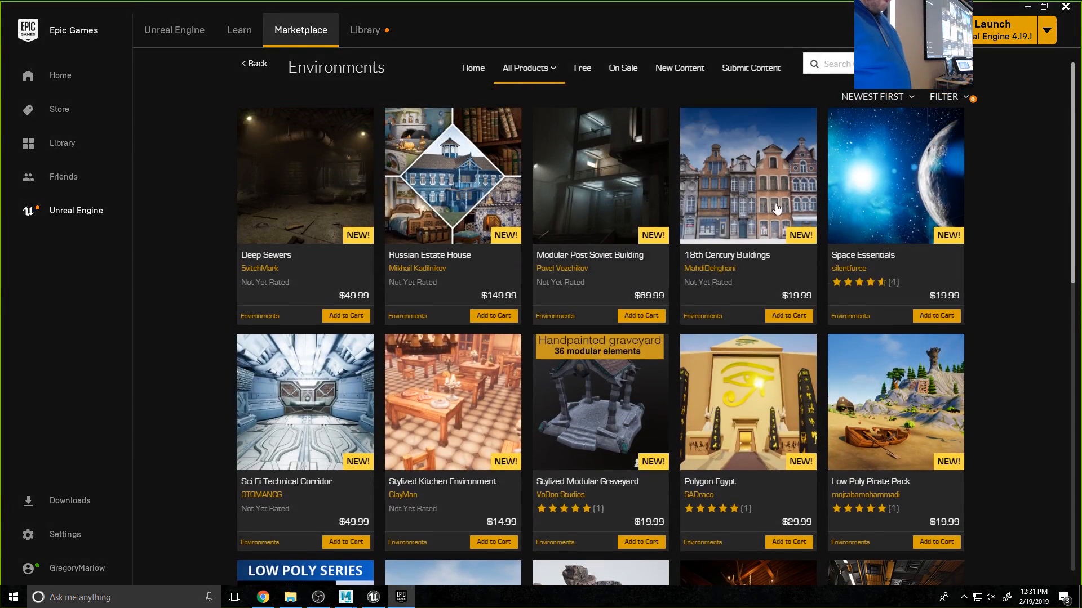
{"action": "left_click", "coordinate": [945, 98]}
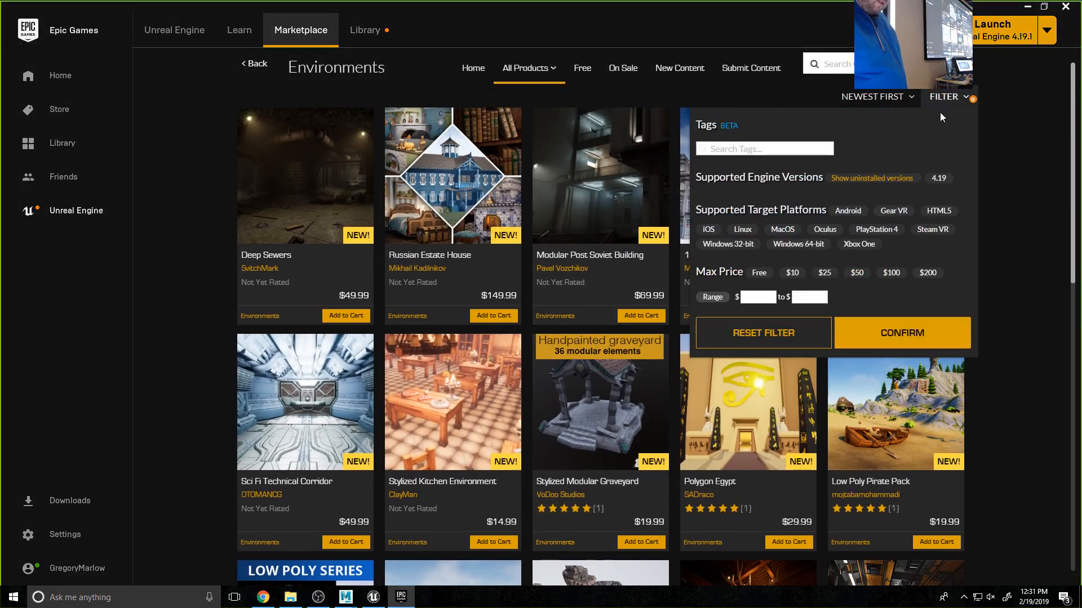
{"action": "left_click", "coordinate": [763, 275]}
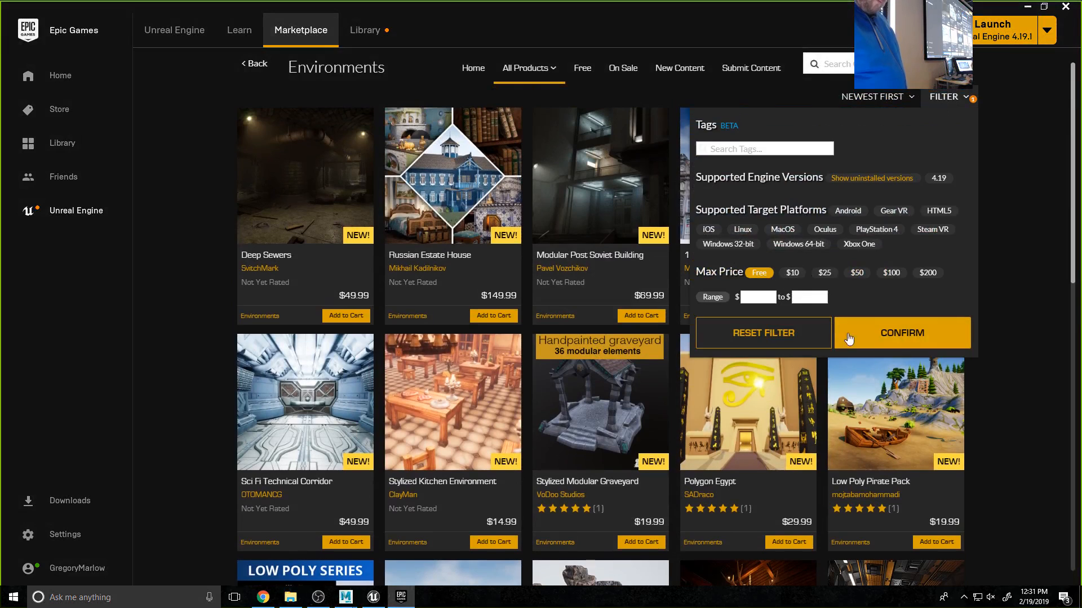
{"action": "left_click", "coordinate": [888, 336]}
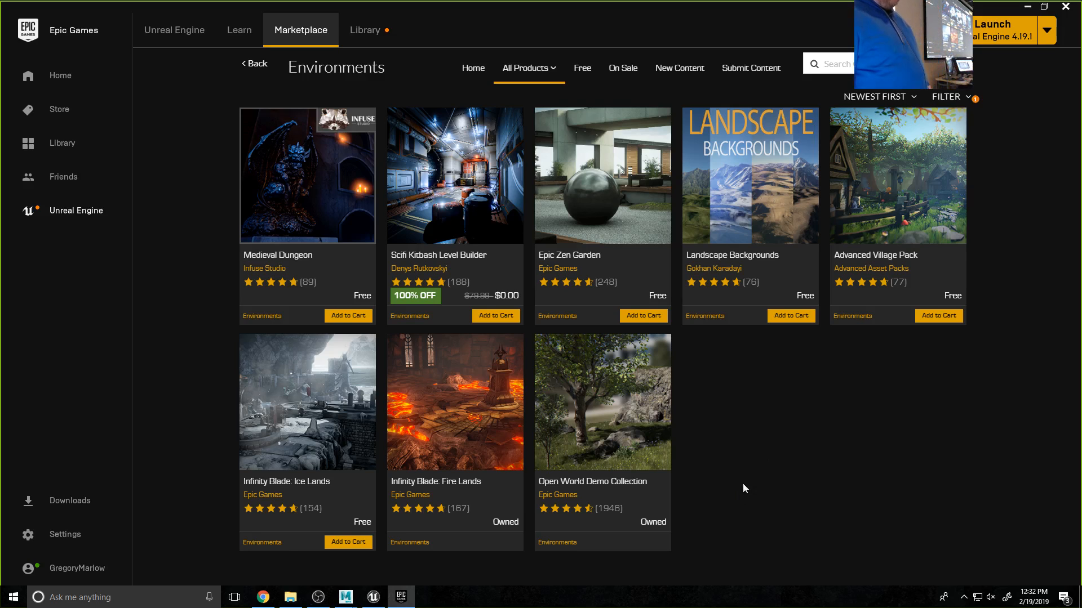
- Return to the Unreal Project Browser and create the ThirdPersonGame project in D:\GameCharUE4
{"action": "left_click", "coordinate": [1028, 7]}
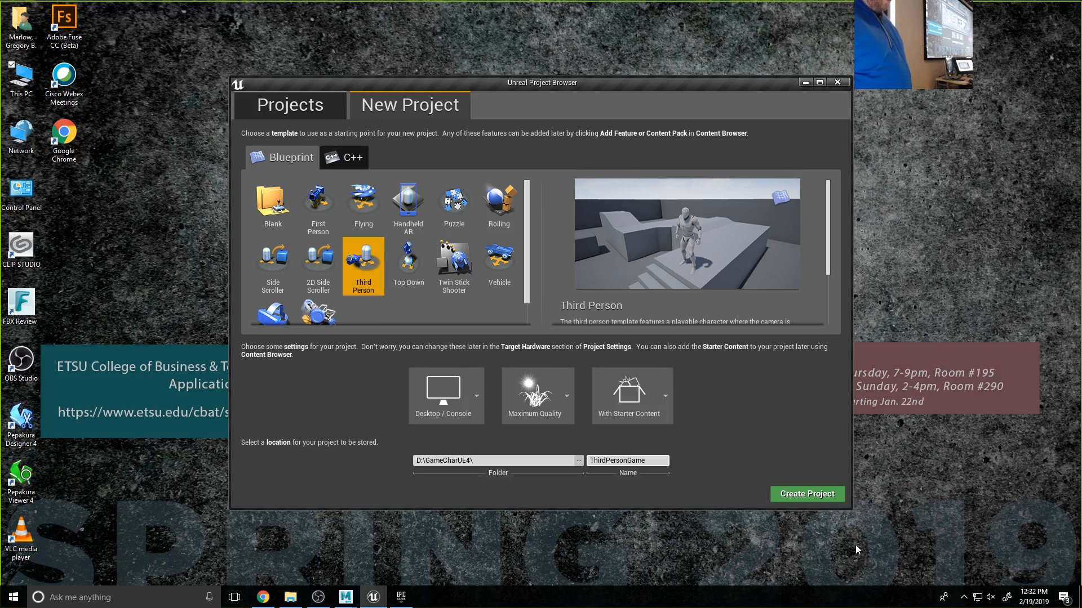
{"action": "left_click", "coordinate": [818, 497]}
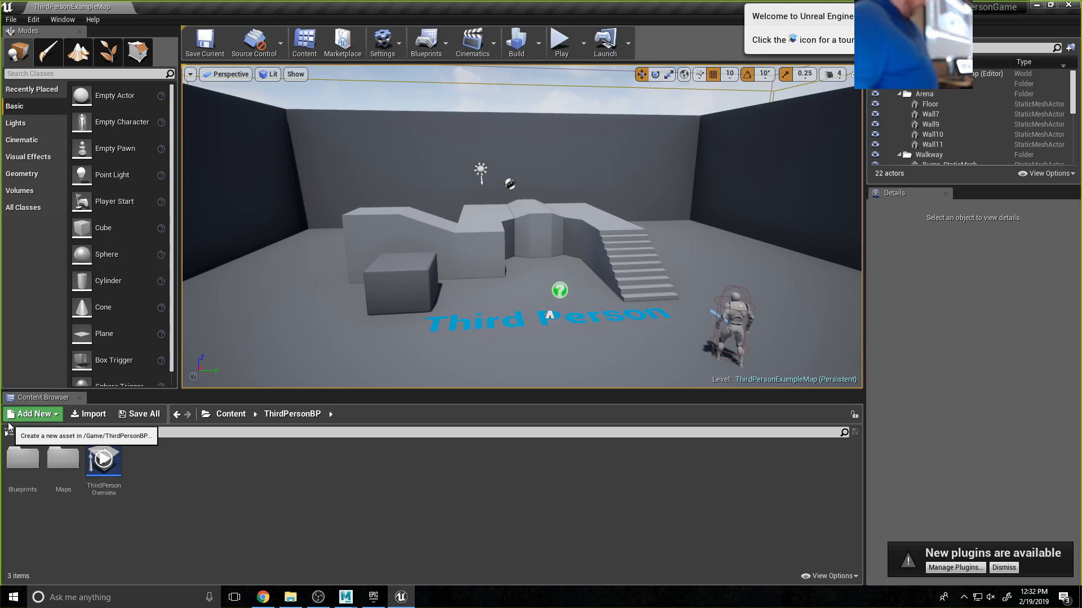
- Show the Content Browser's folder tree and examine the ThirdPersonBP Blueprints and ThirdPerson Meshes folders
{"action": "left_click", "coordinate": [8, 433]}
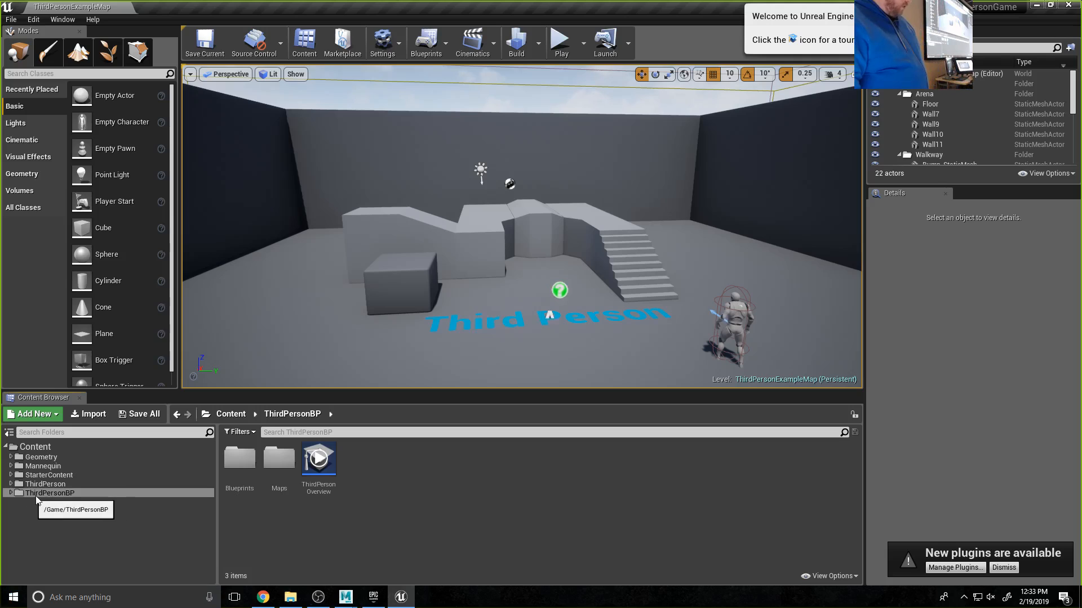
{"action": "left_click", "coordinate": [11, 494]}
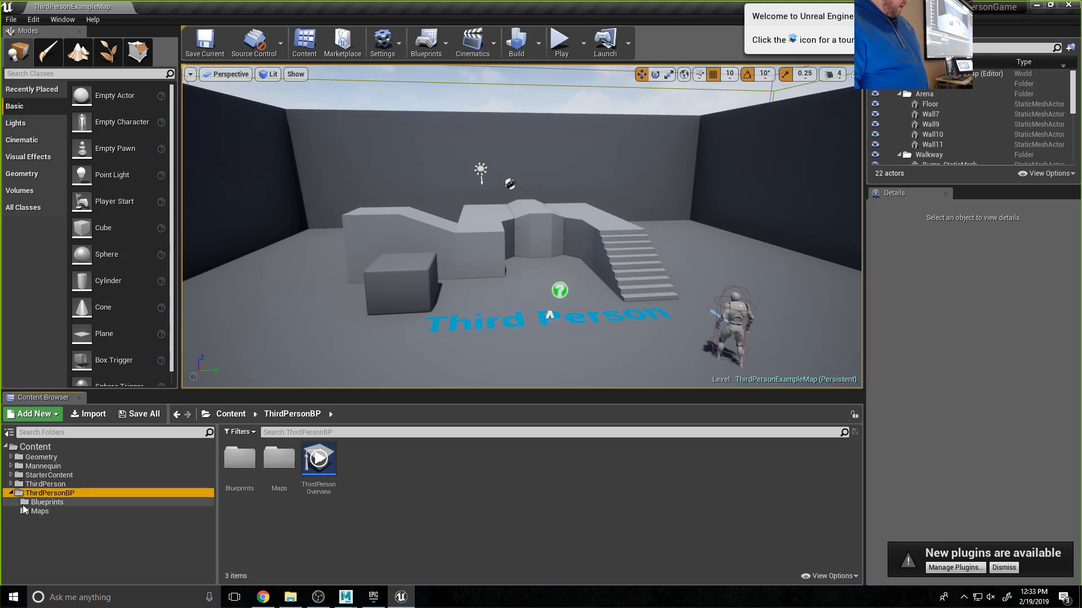
{"action": "left_click", "coordinate": [25, 502]}
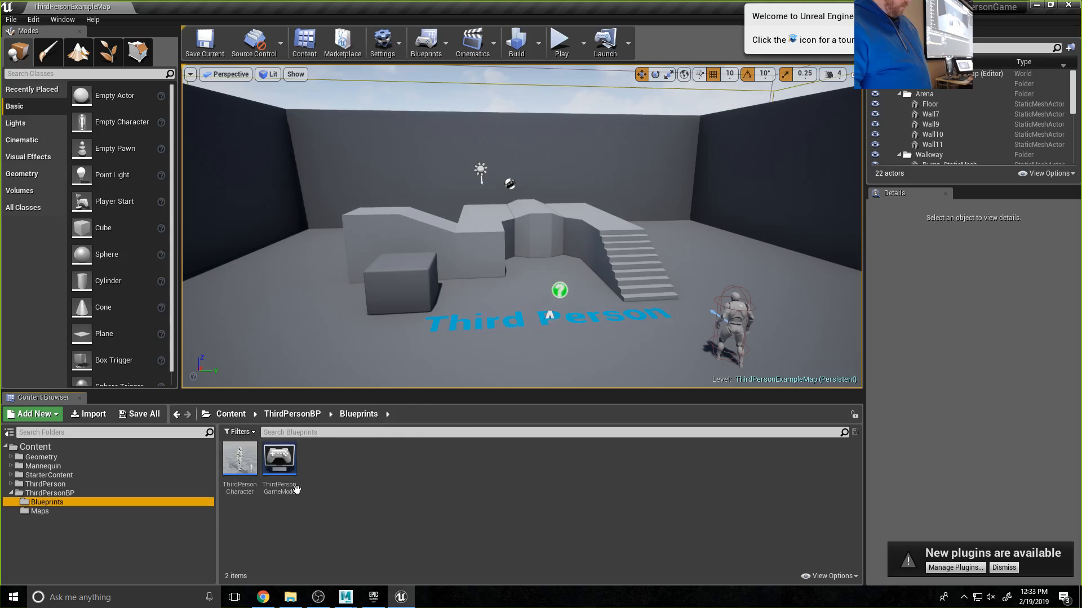
{"action": "left_click", "coordinate": [10, 484]}
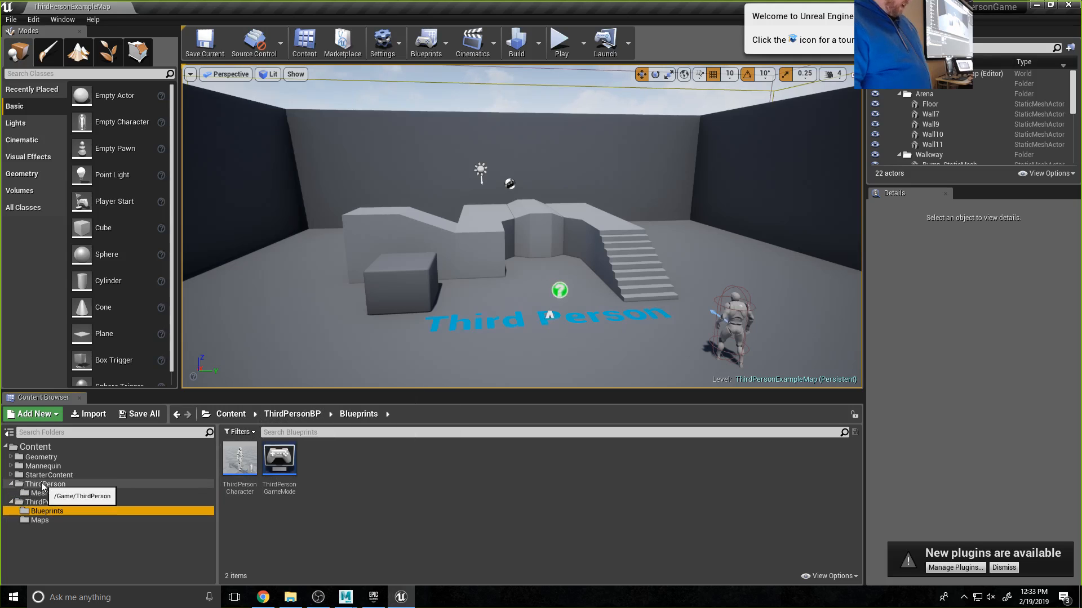
{"action": "left_click", "coordinate": [44, 485]}
{"action": "double_click", "coordinate": [238, 476]}
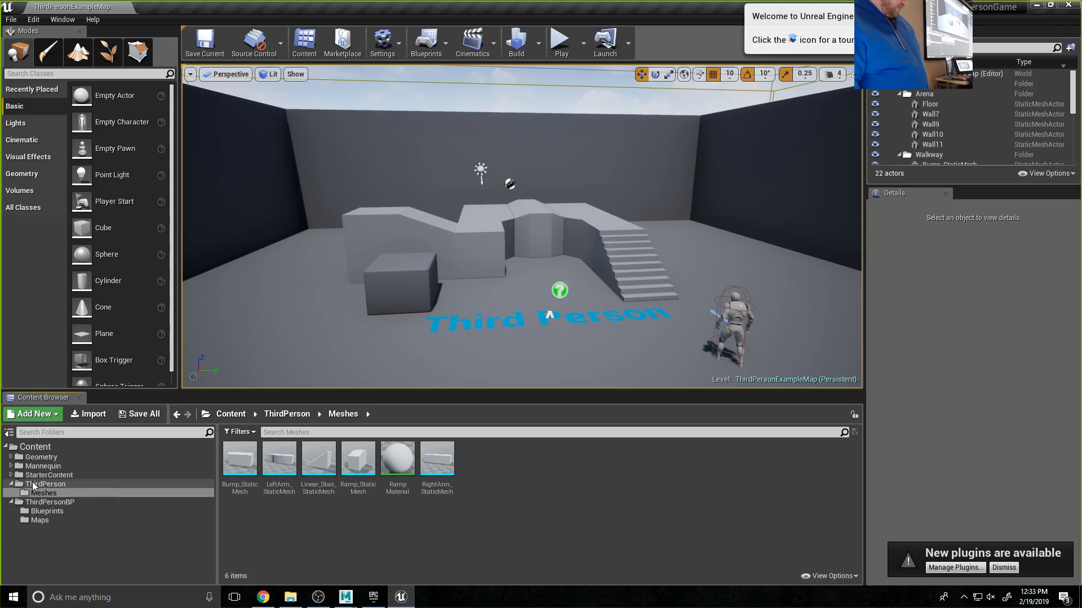
- Expand the Mannequin folder and examine its Character and Animations contents
{"action": "left_click", "coordinate": [8, 467]}
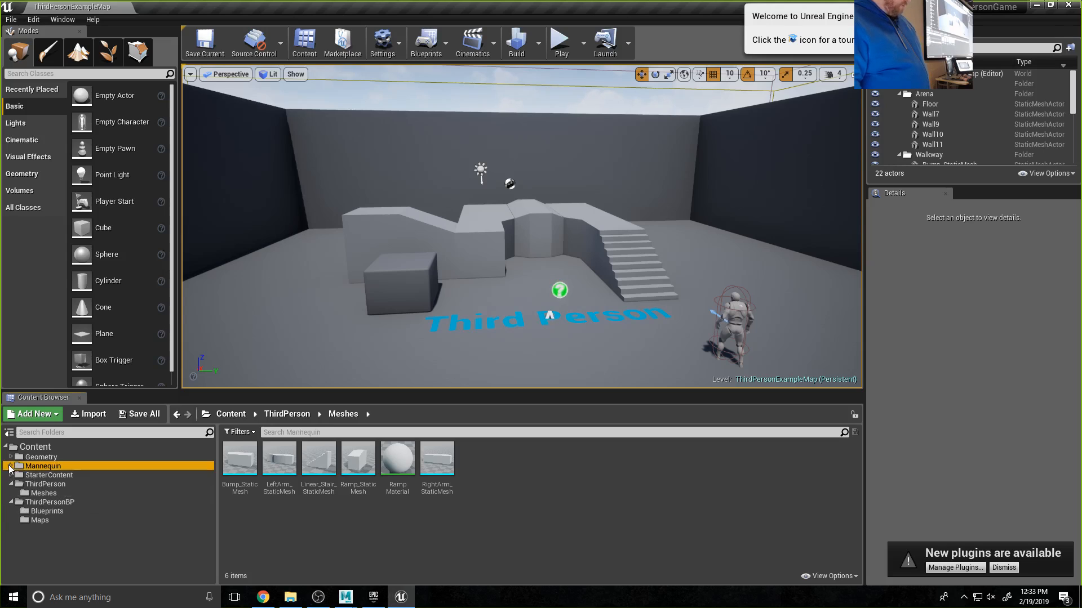
{"action": "left_click", "coordinate": [11, 467]}
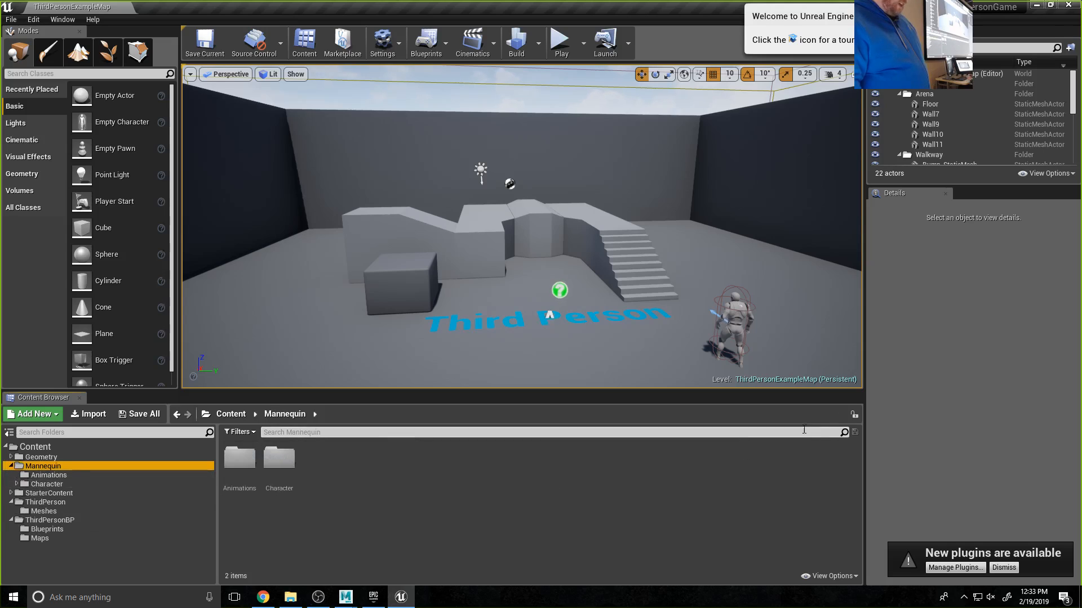
{"action": "left_click", "coordinate": [38, 484]}
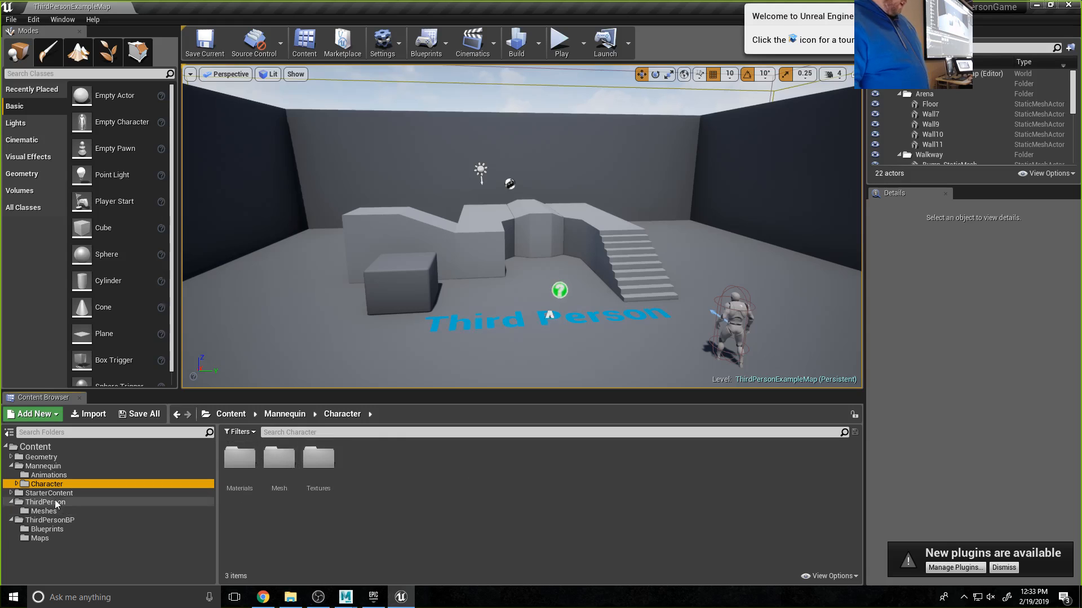
{"action": "left_click", "coordinate": [49, 476]}
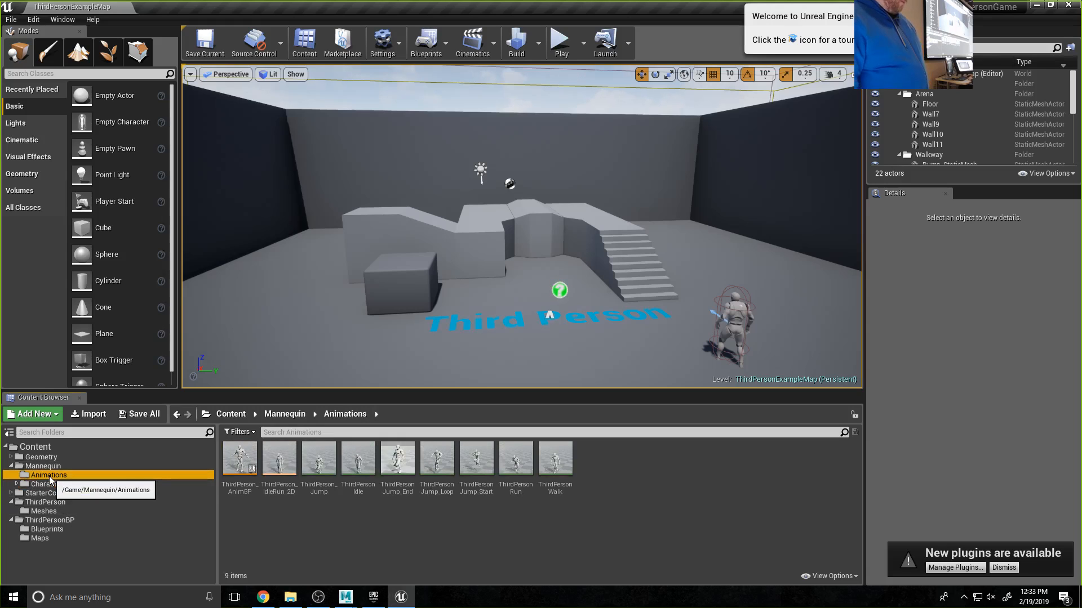
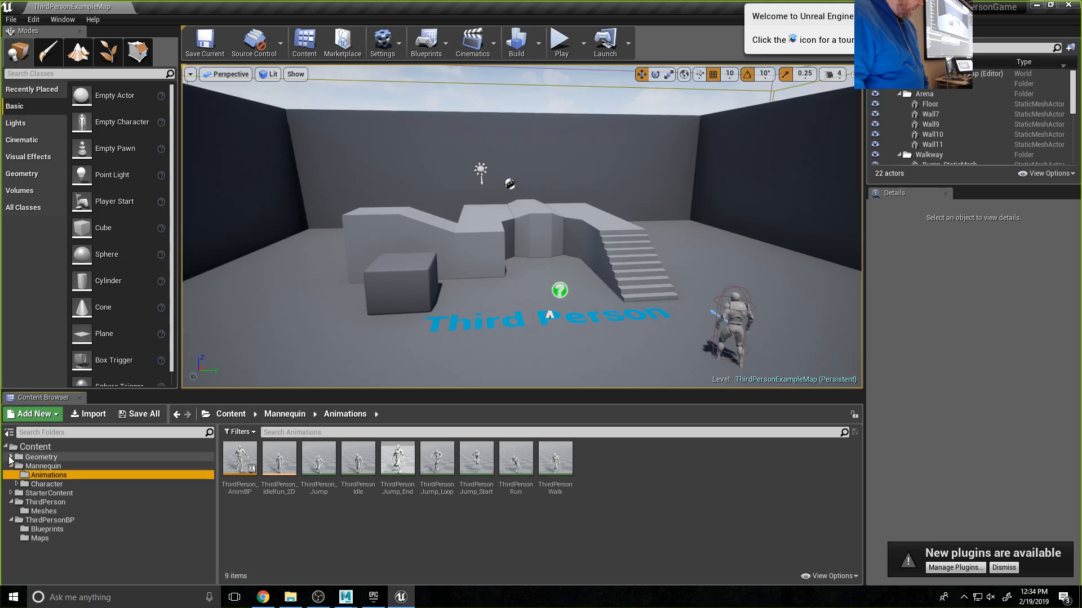
- Examine the Geometry meshes and the StarterContent folders, including Architecture, Blueprints, HDRI, Maps and Materials
{"action": "left_click", "coordinate": [10, 458]}
{"action": "left_click", "coordinate": [27, 466]}
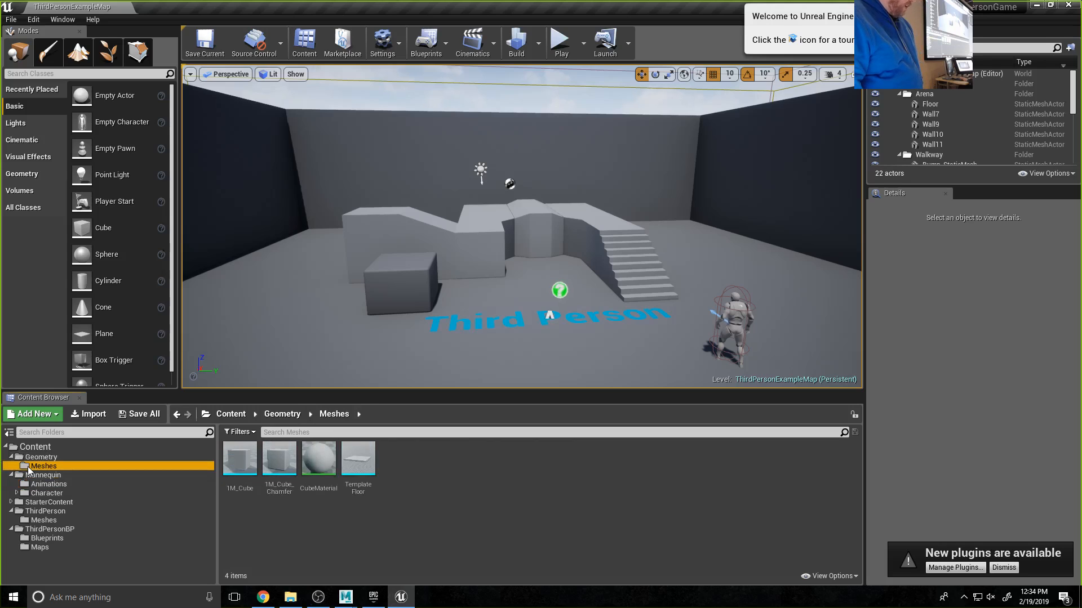
{"action": "left_click", "coordinate": [11, 502]}
{"action": "left_click", "coordinate": [37, 511]}
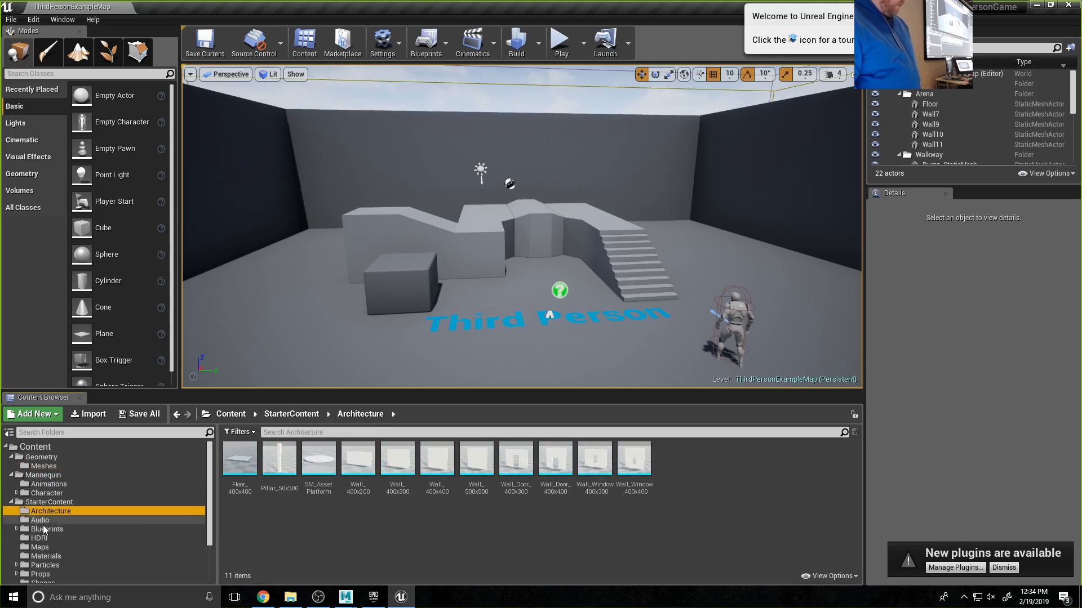
{"action": "left_click", "coordinate": [42, 530]}
{"action": "left_click", "coordinate": [43, 540]}
{"action": "scroll", "coordinate": [44, 543], "scroll_direction": "down", "scroll_amount": 1}
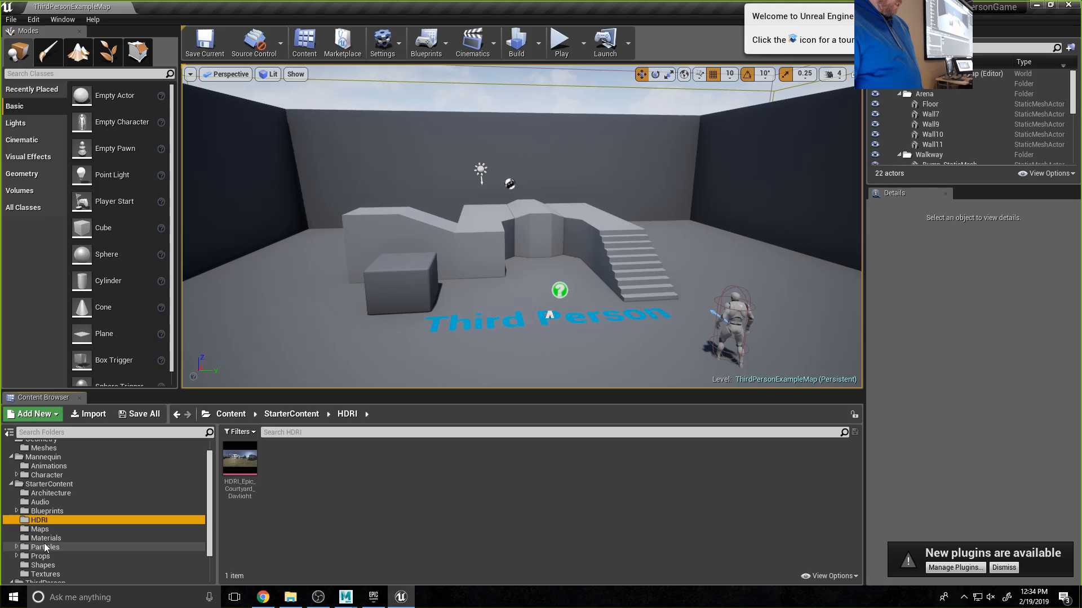
{"action": "left_click", "coordinate": [40, 529]}
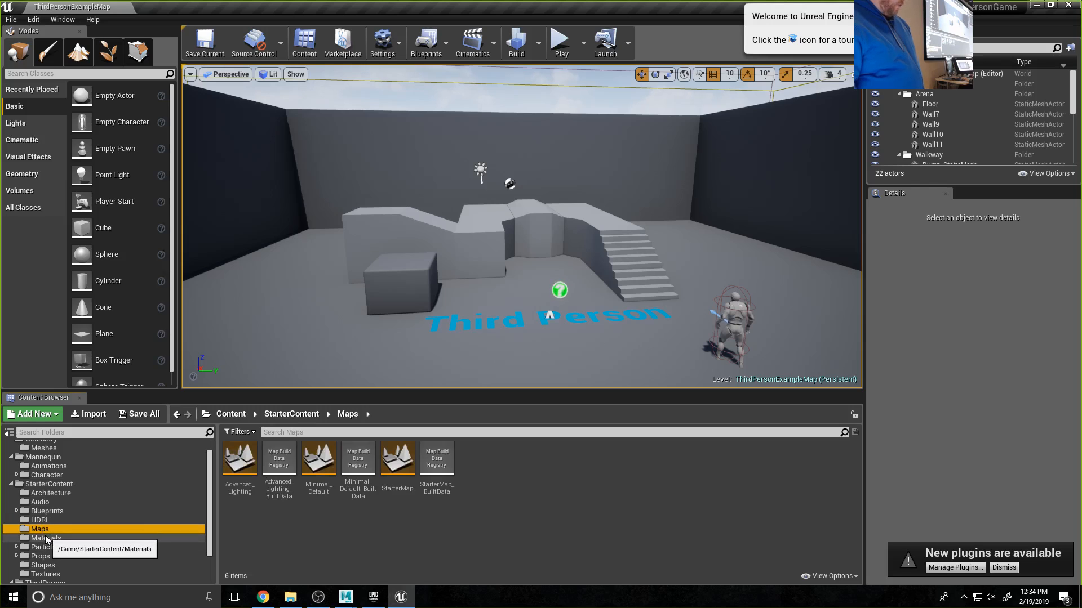
{"action": "left_click", "coordinate": [46, 539]}
{"action": "scroll", "coordinate": [376, 470], "scroll_direction": "down", "scroll_amount": 1}
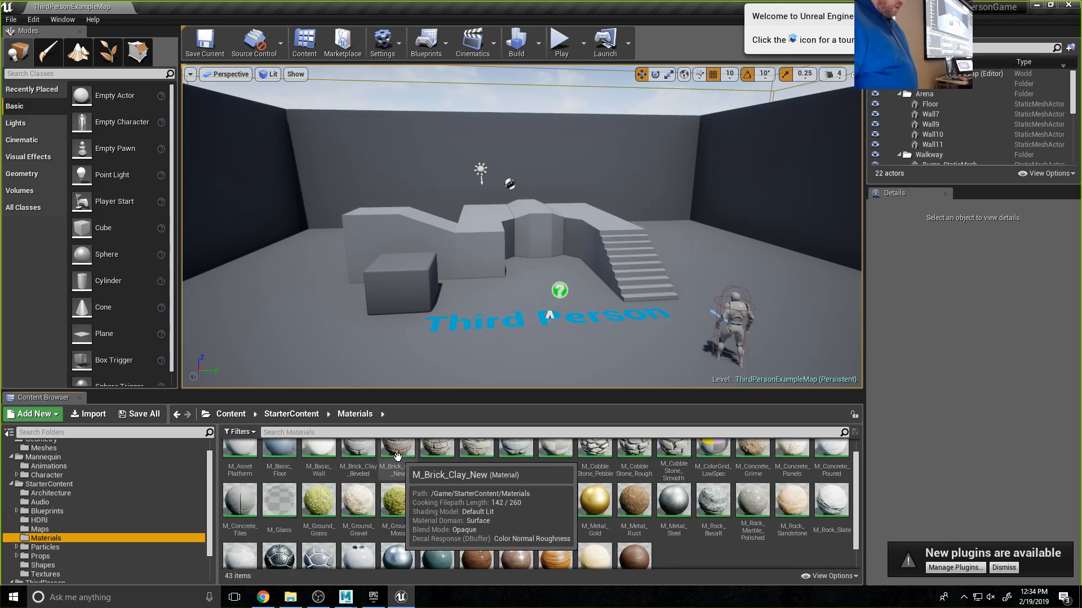
- Try the M_Brick_Clay_New material on the level's floor, then undo the assignment
{"action": "left_click_drag", "start_coordinate": [397, 456], "coordinate": [273, 324]}
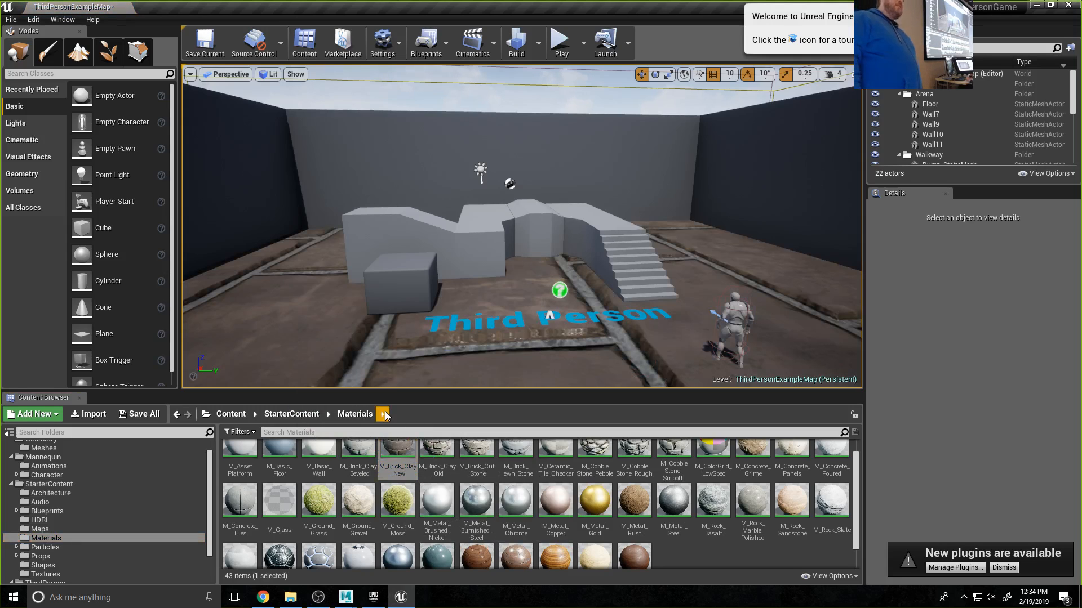
{"action": "key", "text": "ctrl+z"}
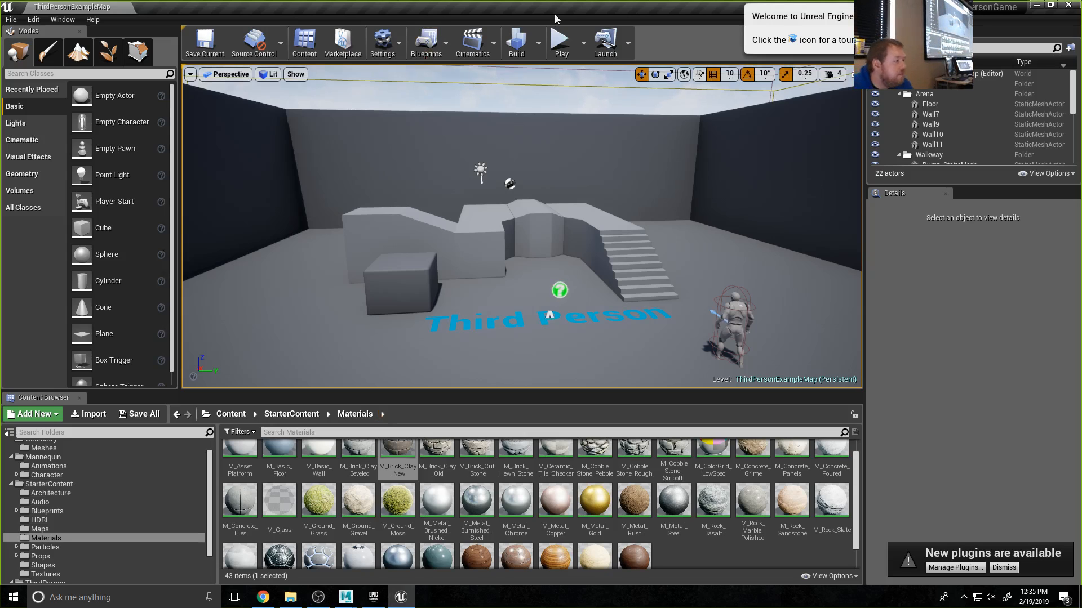
- Play the level in the editor viewport and take control of the mannequin character
{"action": "left_click", "coordinate": [560, 44]}
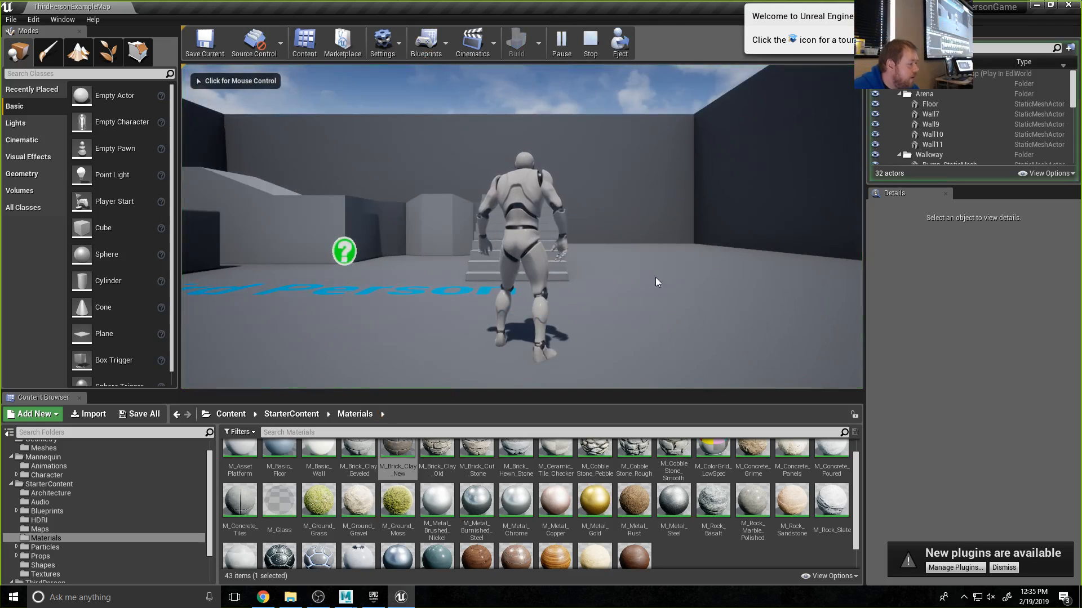
{"action": "left_click", "coordinate": [640, 258]}
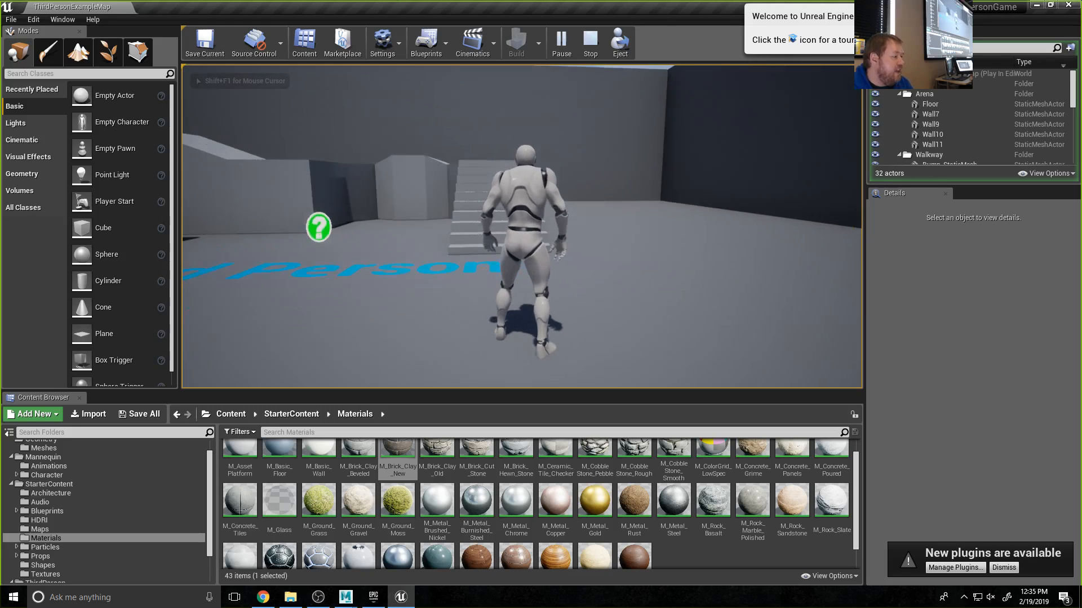
- Run and jump the mannequin around the level, turn it to face the camera, and stop the play session
{"action": "key", "text": "w"}
{"action": "key", "text": "a"}
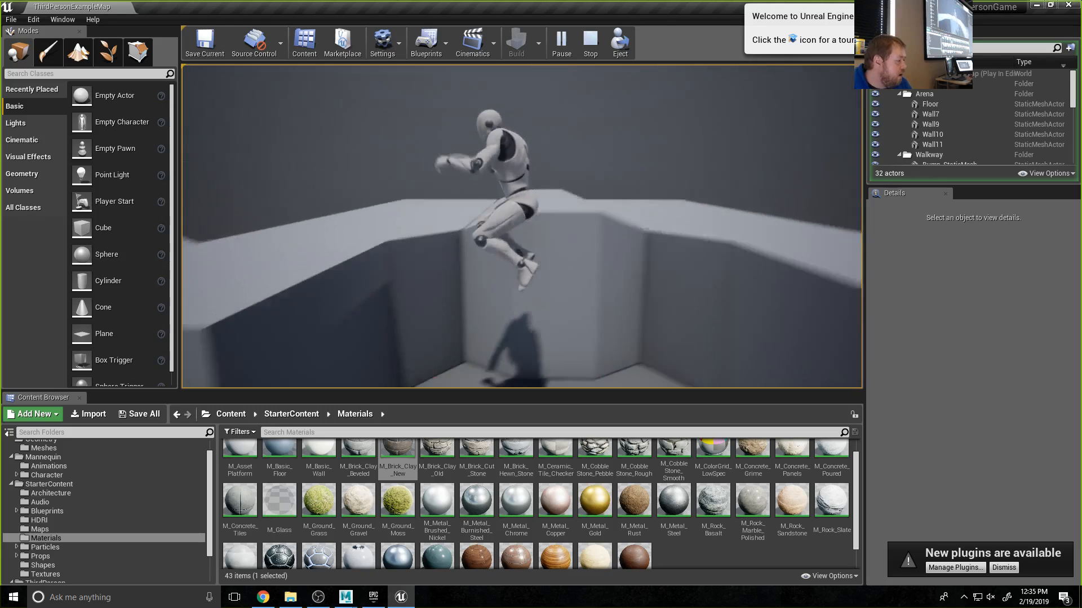
{"action": "key", "text": "s"}
{"action": "key", "text": "a"}
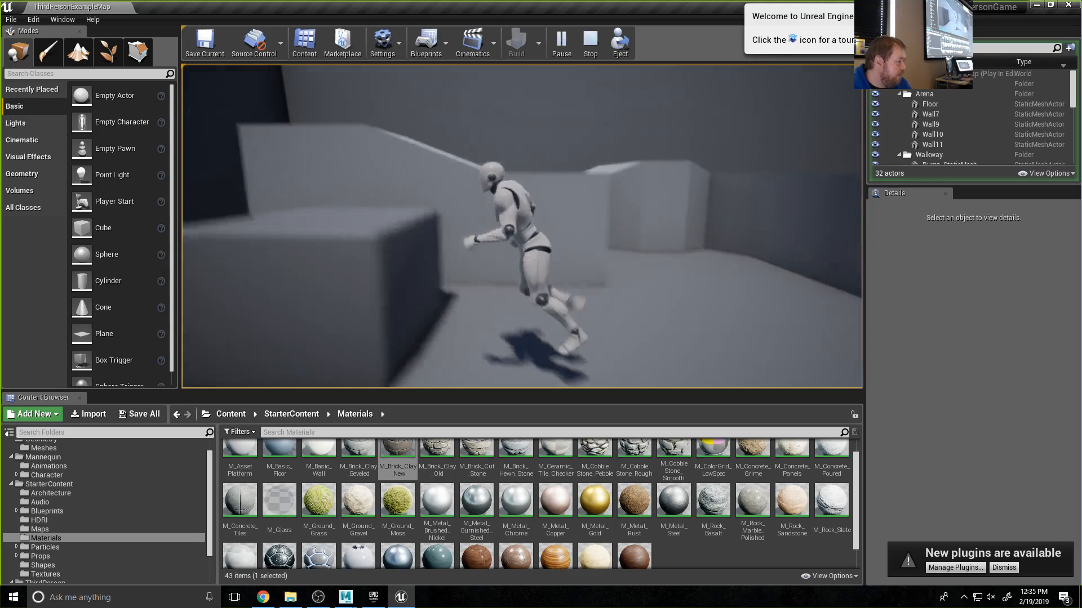
{"action": "key", "text": "space"}
{"action": "key", "text": "a"}
{"action": "key", "text": "space"}
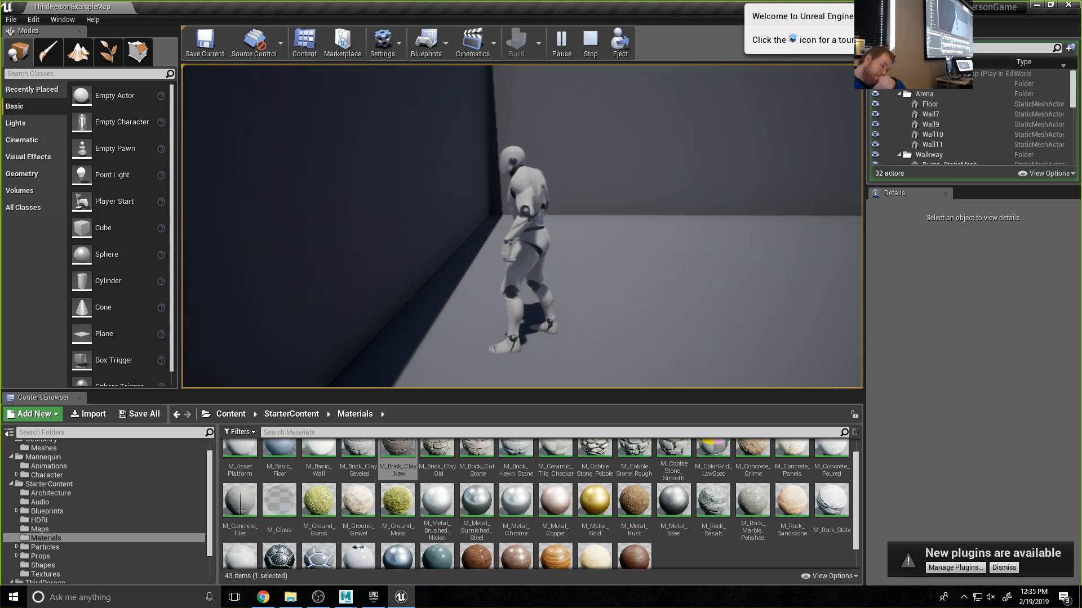
{"action": "key", "text": "s"}
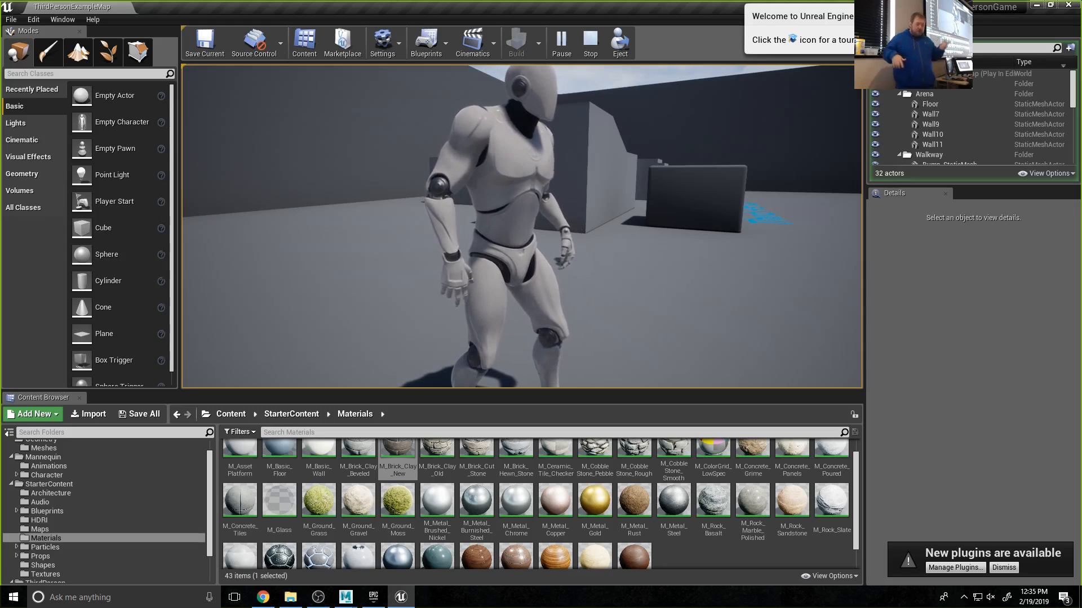
{"action": "key", "text": "Escape"}
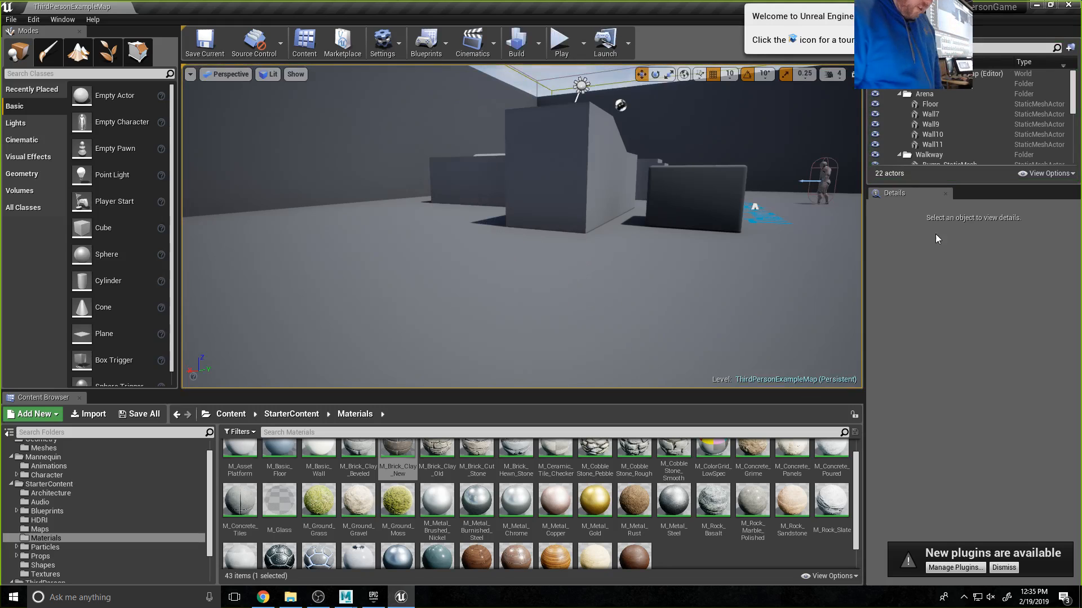
- Select the ThirdPersonCharacter in the level, frame it in the viewport, and deselect it
{"action": "left_click", "coordinate": [824, 181]}
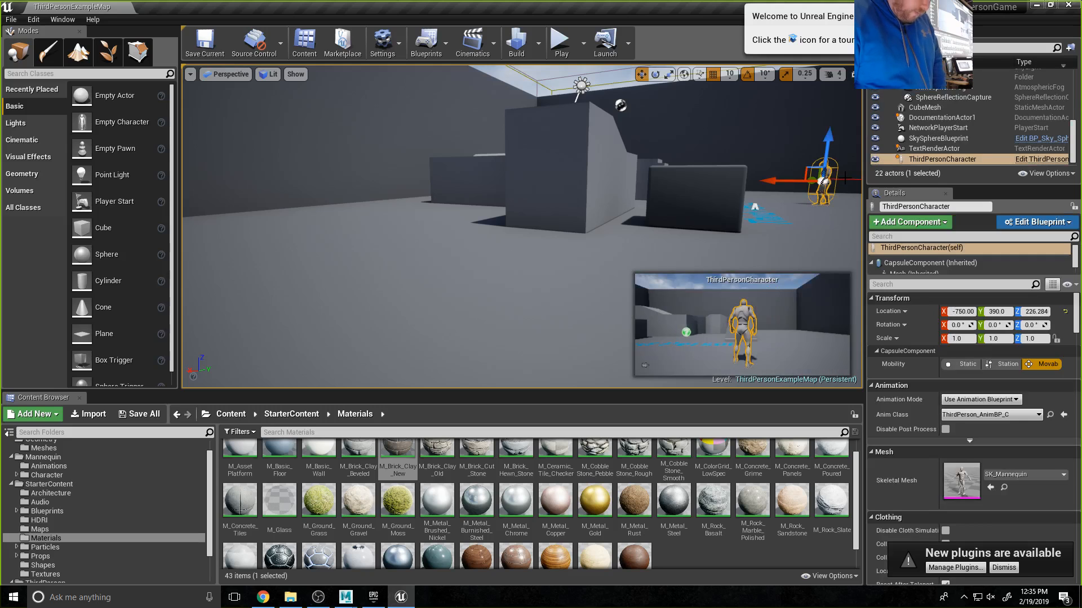
{"action": "key", "text": "f"}
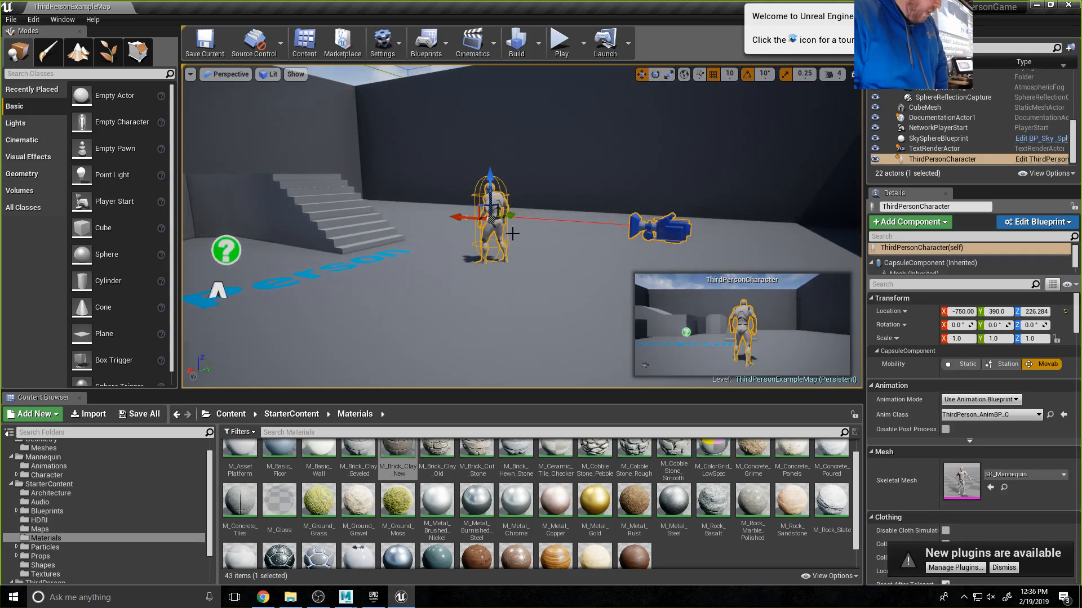
{"action": "left_click", "coordinate": [384, 75]}
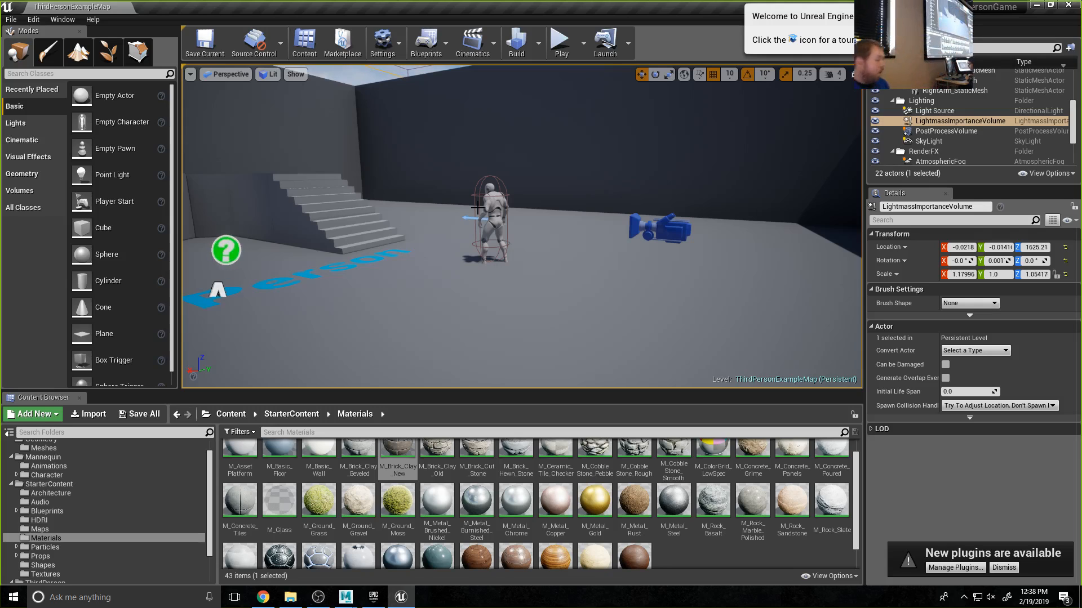
- Collapse the StarterContent, Mannequin, Geometry, ThirdPerson and ThirdPersonBP folders and show the root Content folder
{"action": "left_click", "coordinate": [12, 484]}
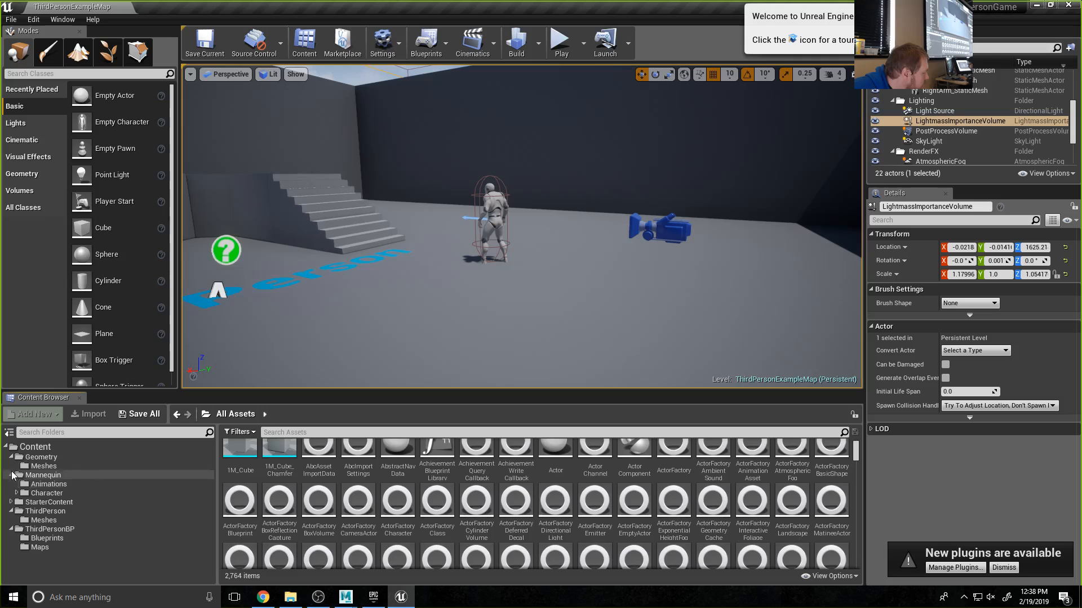
{"action": "left_click", "coordinate": [12, 475]}
{"action": "left_click", "coordinate": [12, 457]}
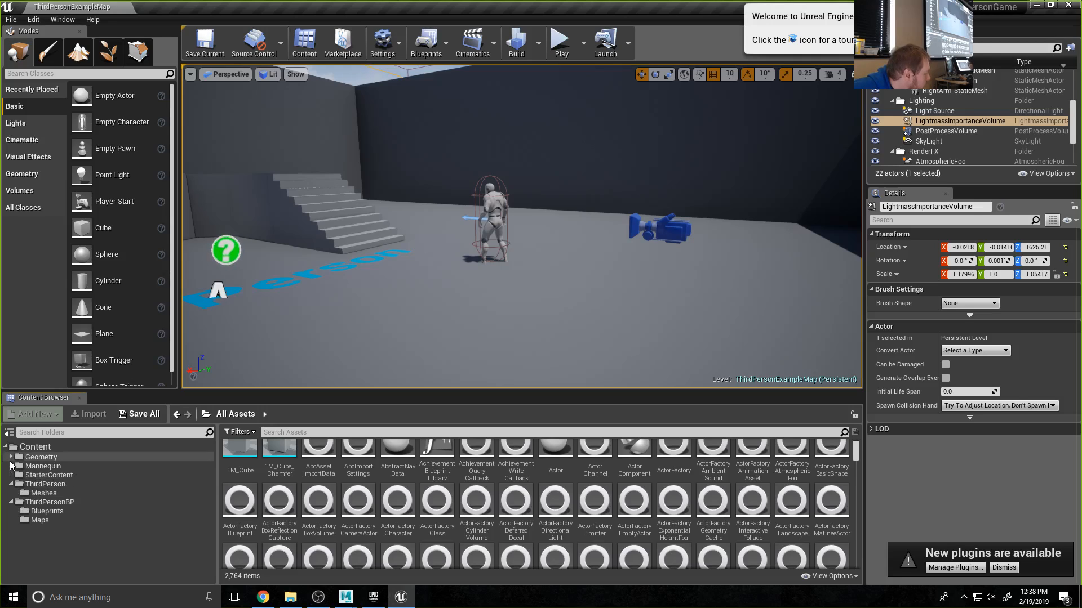
{"action": "left_click", "coordinate": [11, 484]}
{"action": "left_click", "coordinate": [12, 493]}
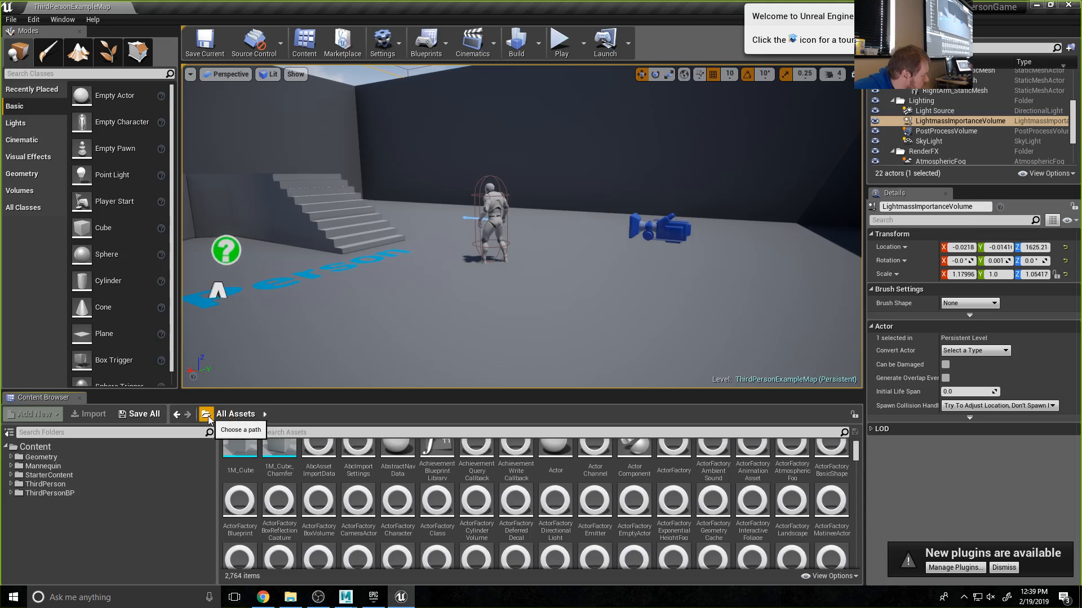
{"action": "left_click", "coordinate": [35, 446]}
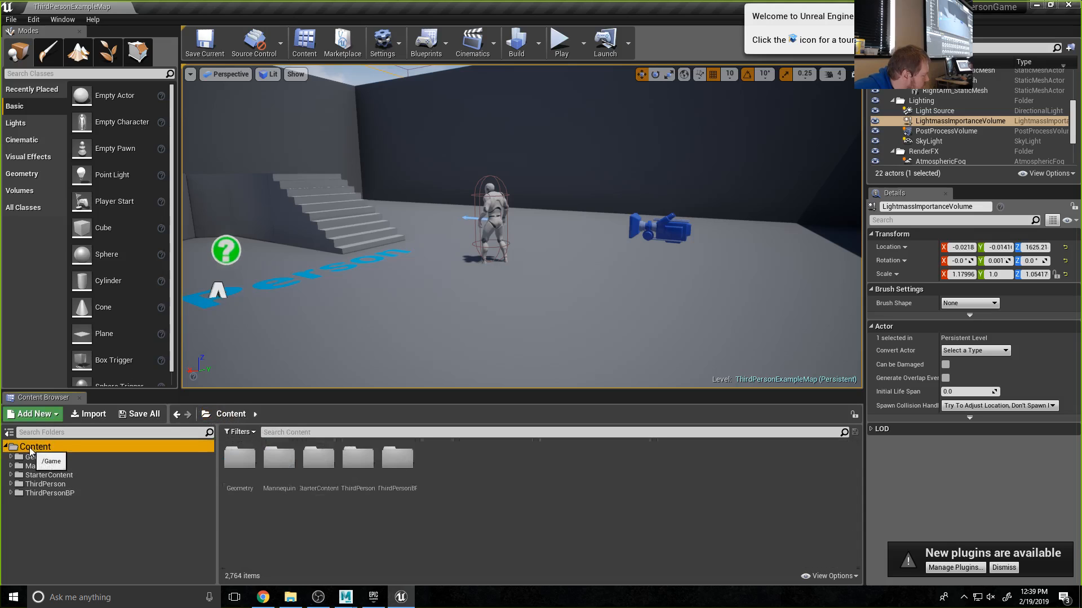
{"action": "left_click", "coordinate": [207, 415]}
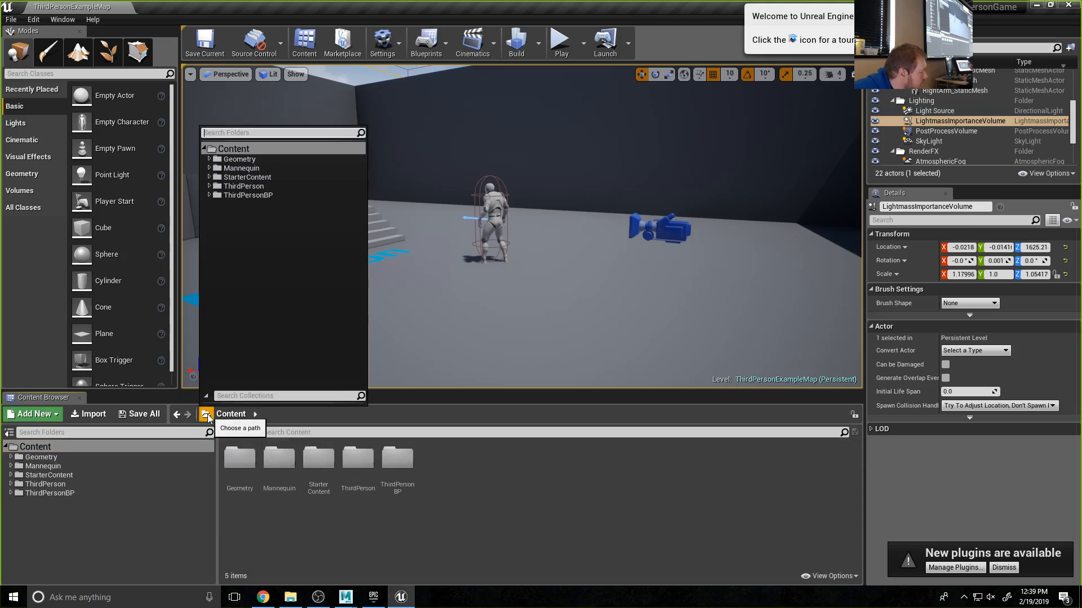
{"action": "left_click", "coordinate": [207, 417]}
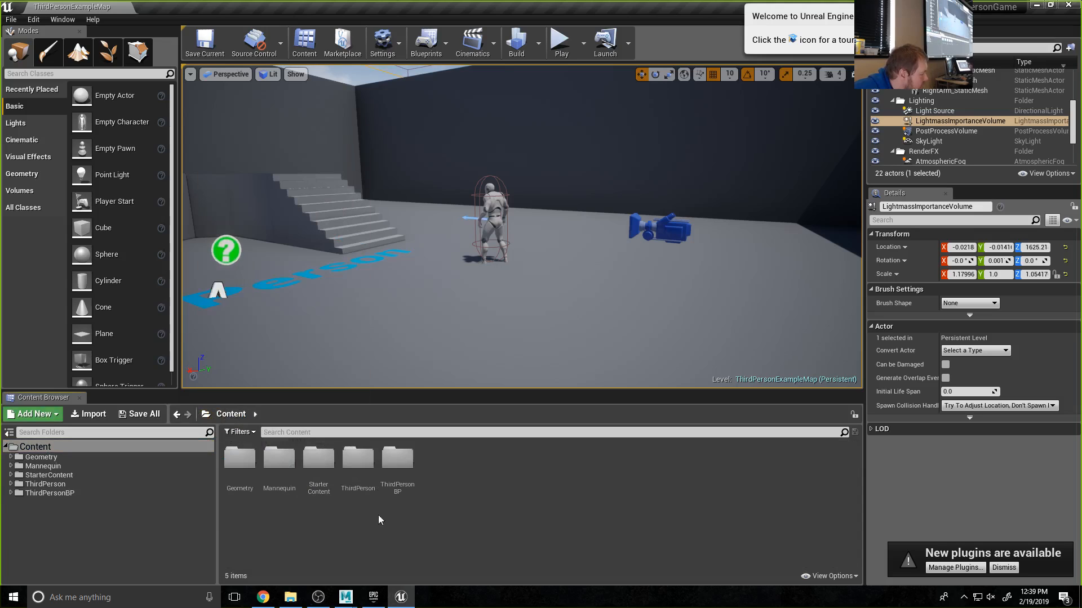
- Create a new folder named CFChar in the root Content folder and open it
{"action": "right_click", "coordinate": [507, 499]}
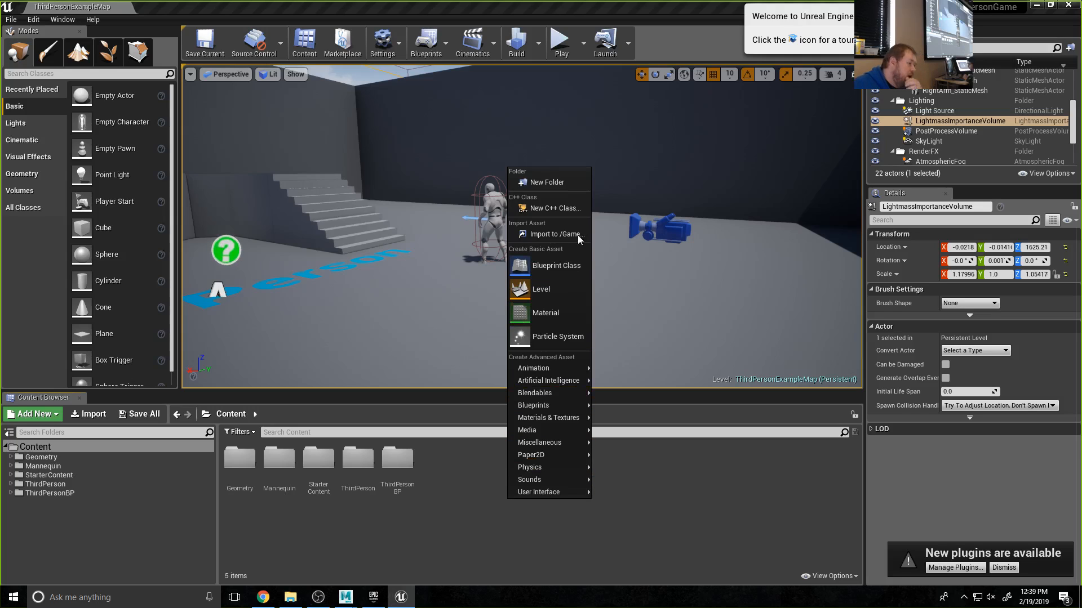
{"action": "mouse_move", "coordinate": [531, 455]}
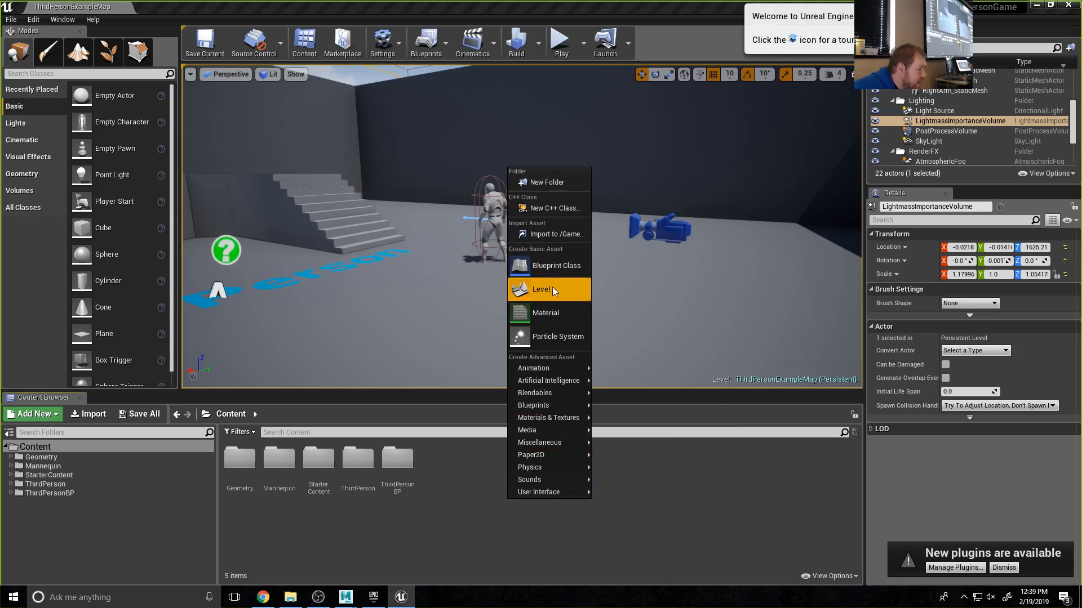
{"action": "left_click", "coordinate": [550, 184]}
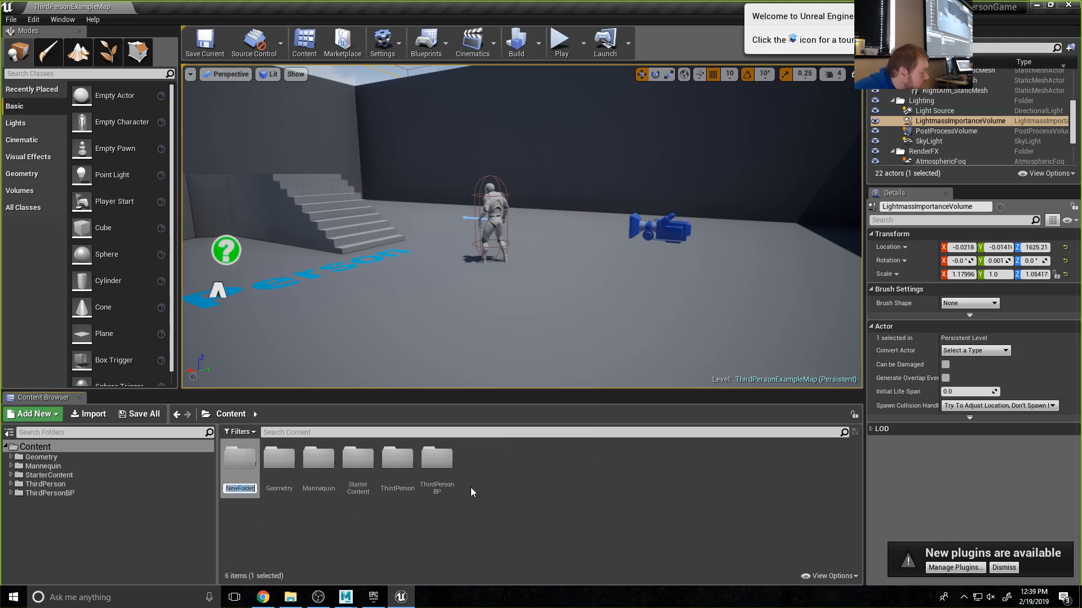
{"action": "type", "text": "CFChar"}
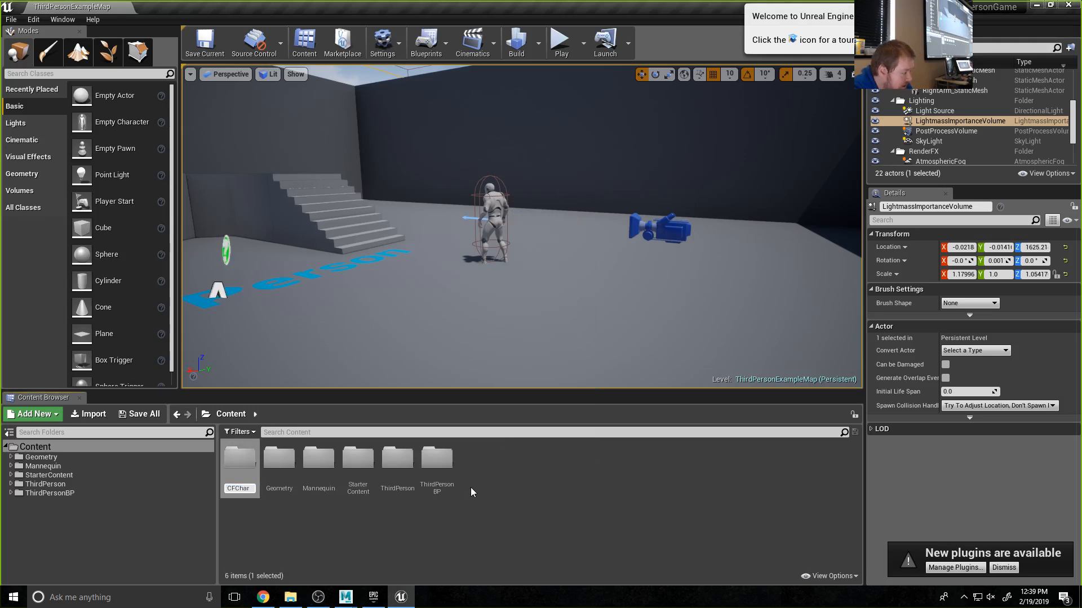
{"action": "key", "text": "Return"}
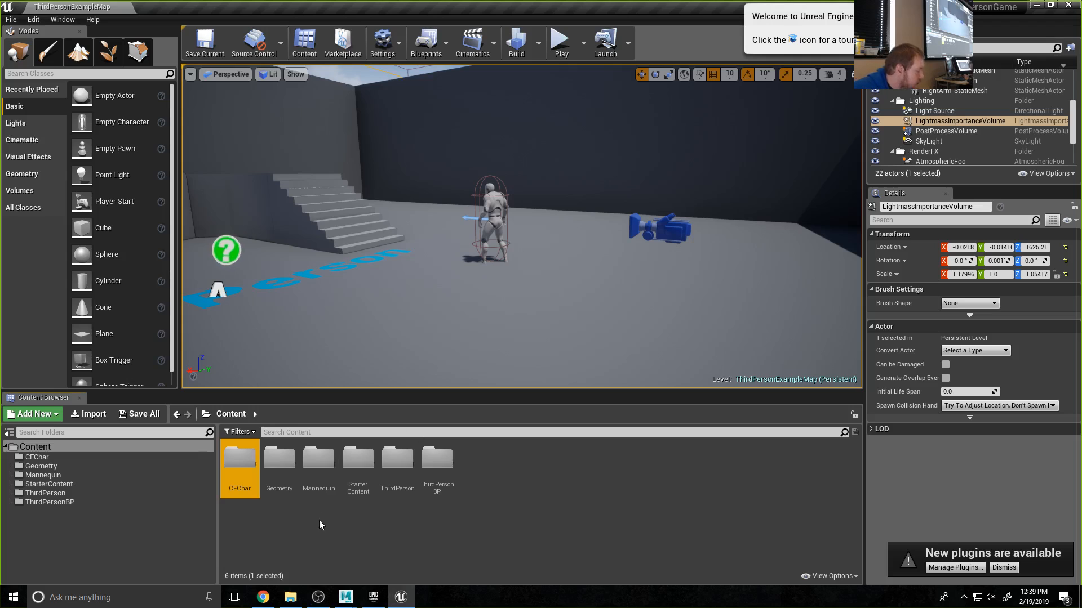
{"action": "left_click", "coordinate": [290, 523]}
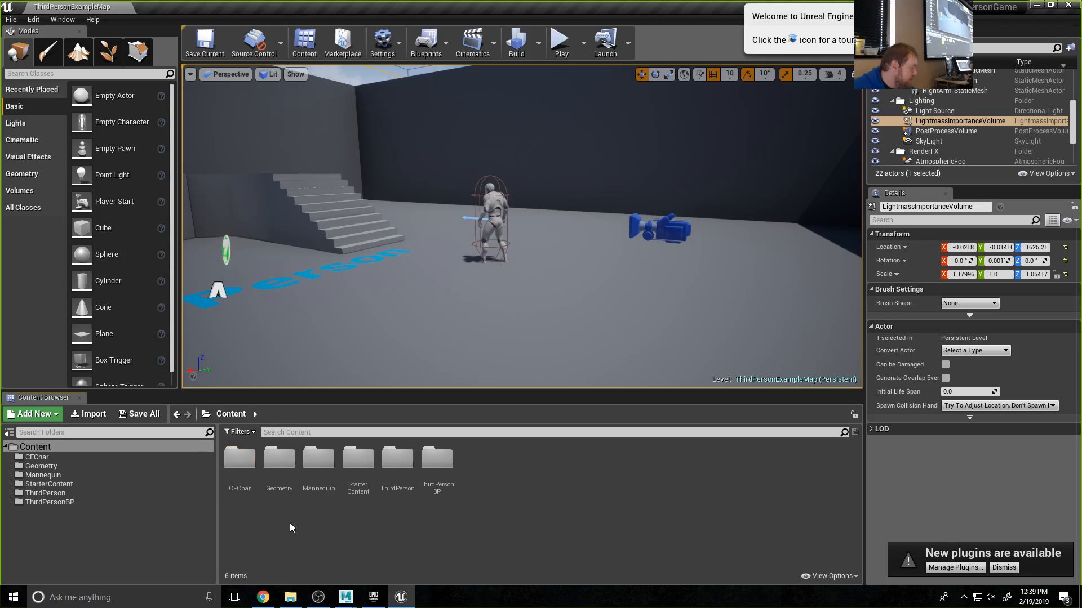
{"action": "double_click", "coordinate": [241, 461]}
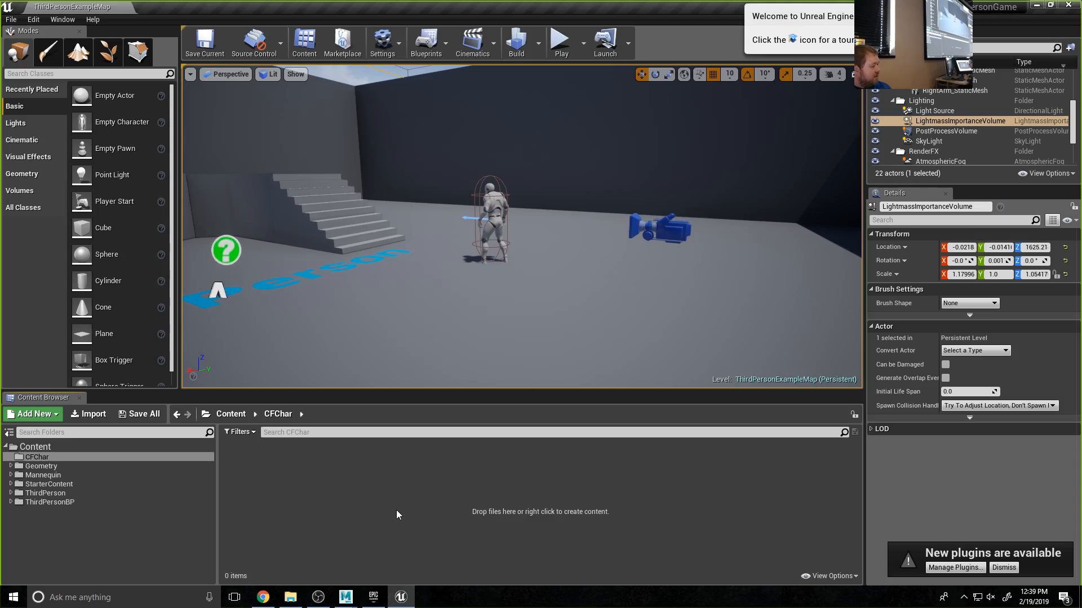
- Start an asset import into CFChar and browse to GAMERigs > BodyMechanicsRigs > EXPORTS on the D: drive
{"action": "left_click", "coordinate": [94, 414]}
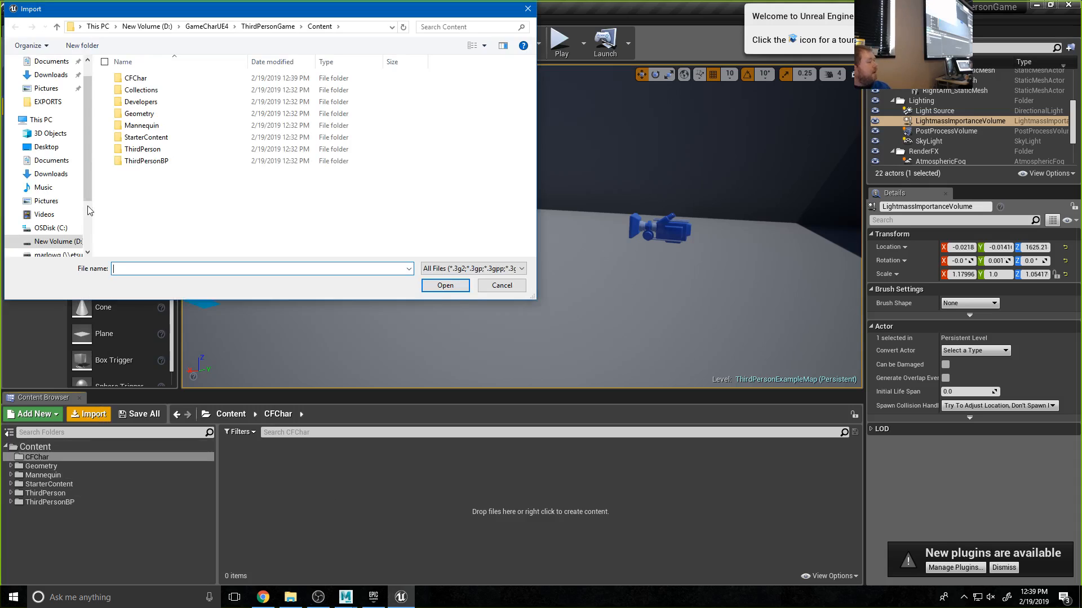
{"action": "scroll", "coordinate": [79, 214], "scroll_direction": "down", "scroll_amount": 1}
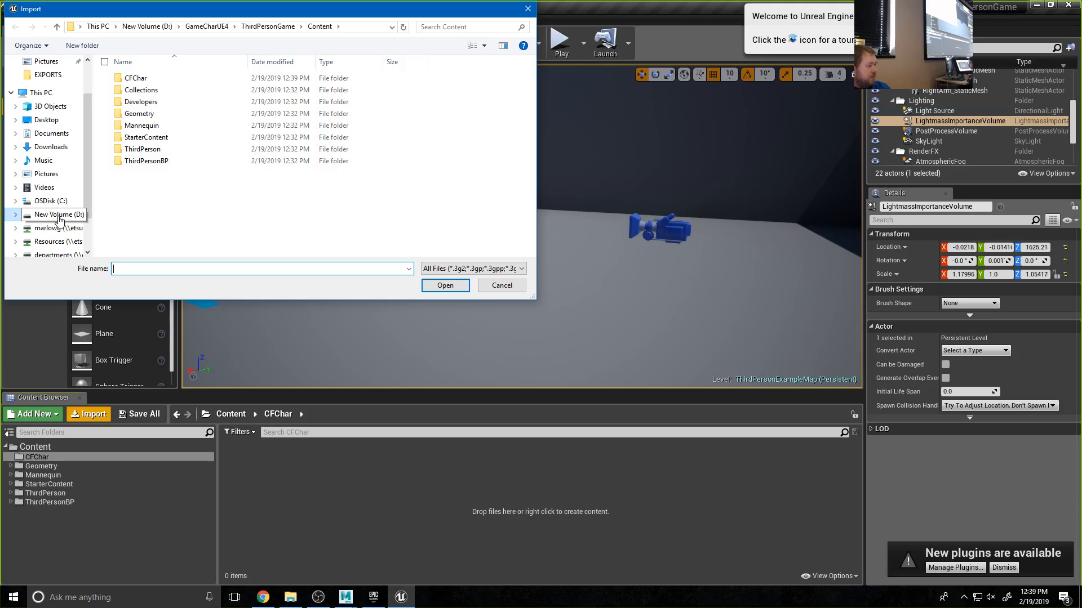
{"action": "left_click", "coordinate": [154, 28]}
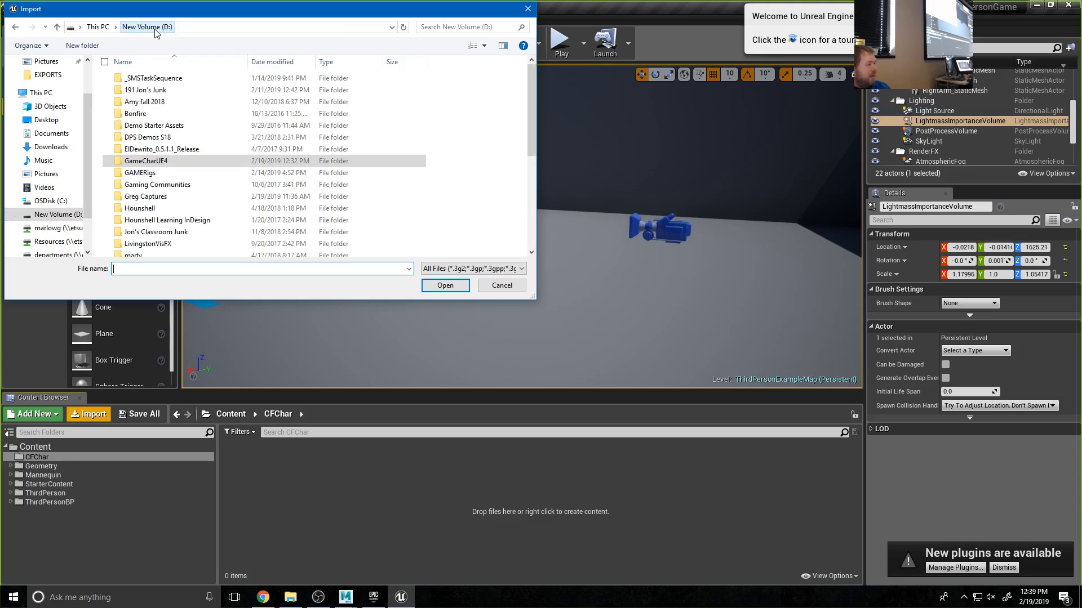
{"action": "double_click", "coordinate": [142, 173]}
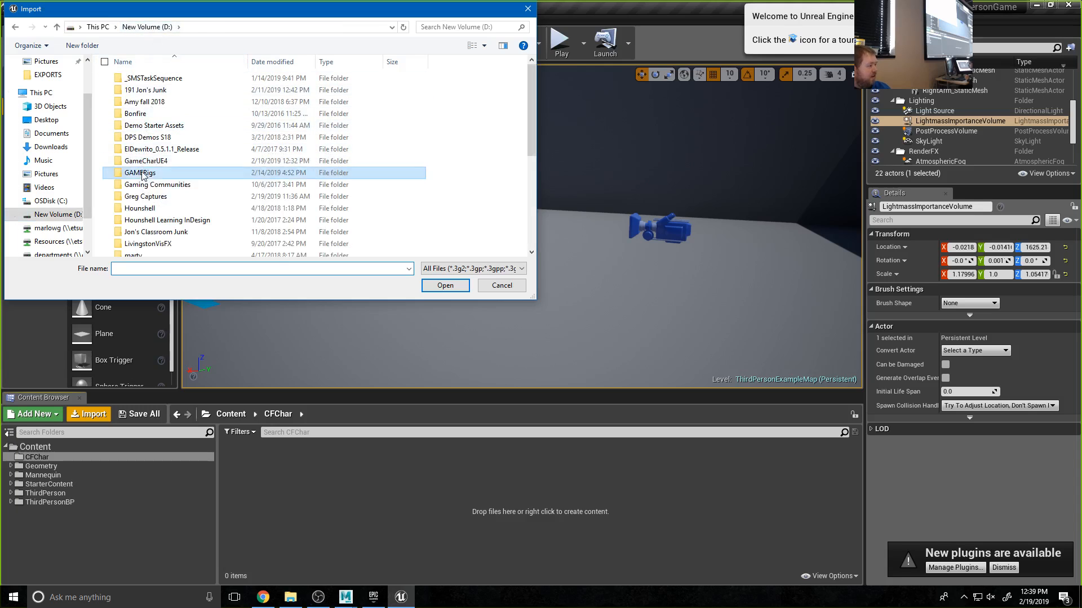
{"action": "left_click", "coordinate": [167, 83]}
{"action": "double_click", "coordinate": [167, 83]}
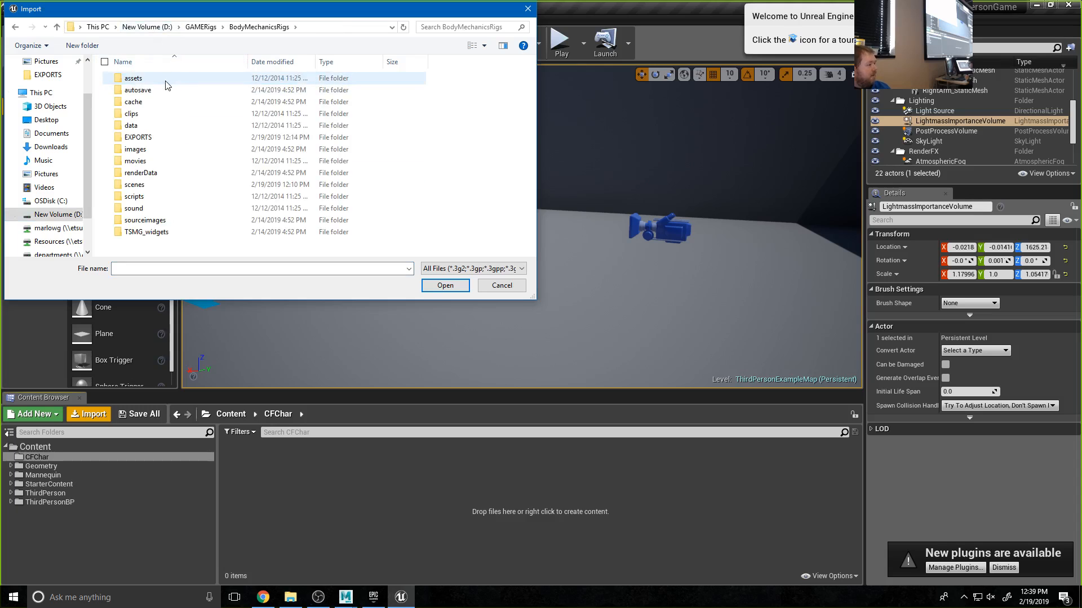
{"action": "double_click", "coordinate": [145, 139]}
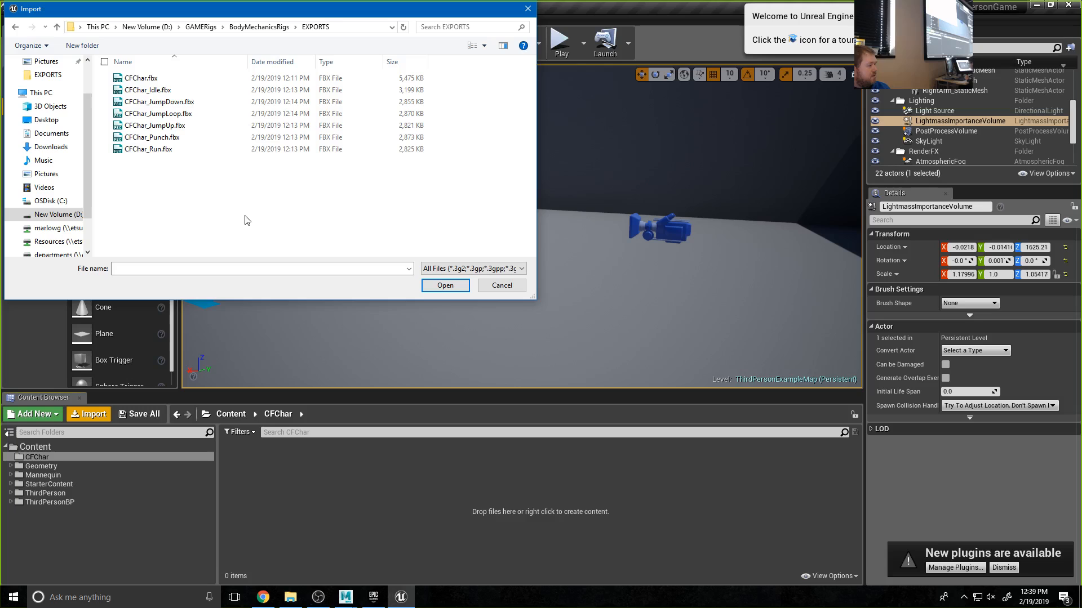
- Choose CFChar.fbx as the file to import and review its FBX skeletal mesh import options
{"action": "left_click", "coordinate": [142, 80]}
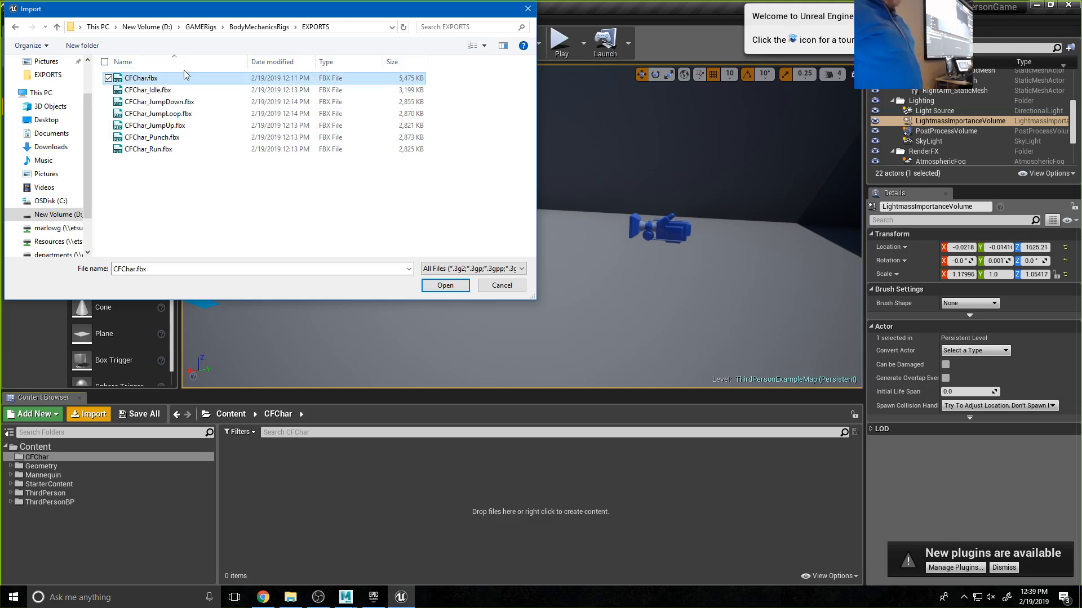
{"action": "left_click", "coordinate": [445, 286]}
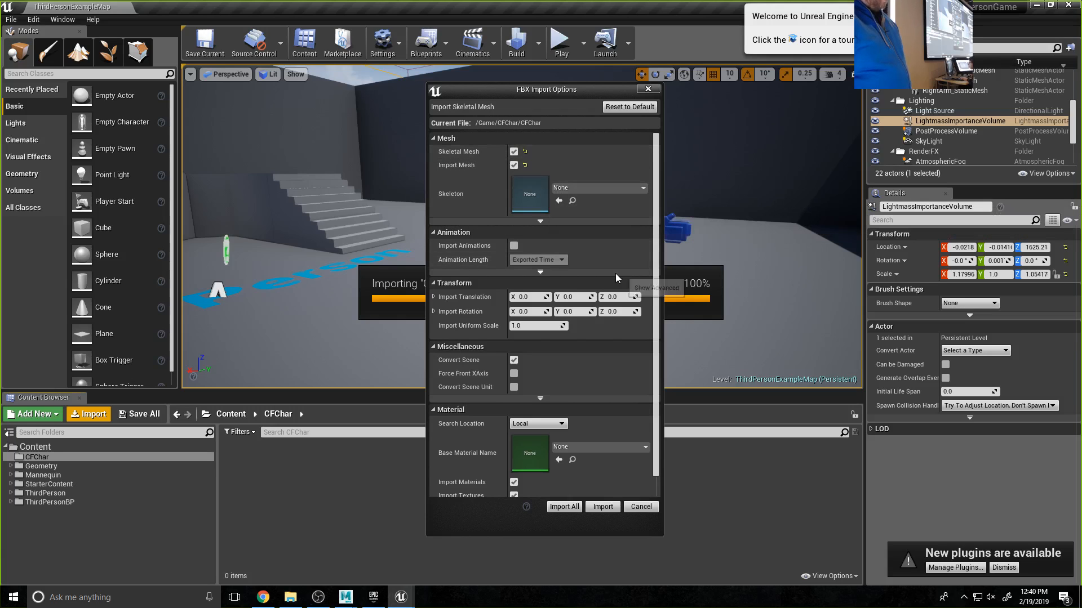
{"action": "scroll", "coordinate": [617, 277], "scroll_direction": "down", "scroll_amount": 1}
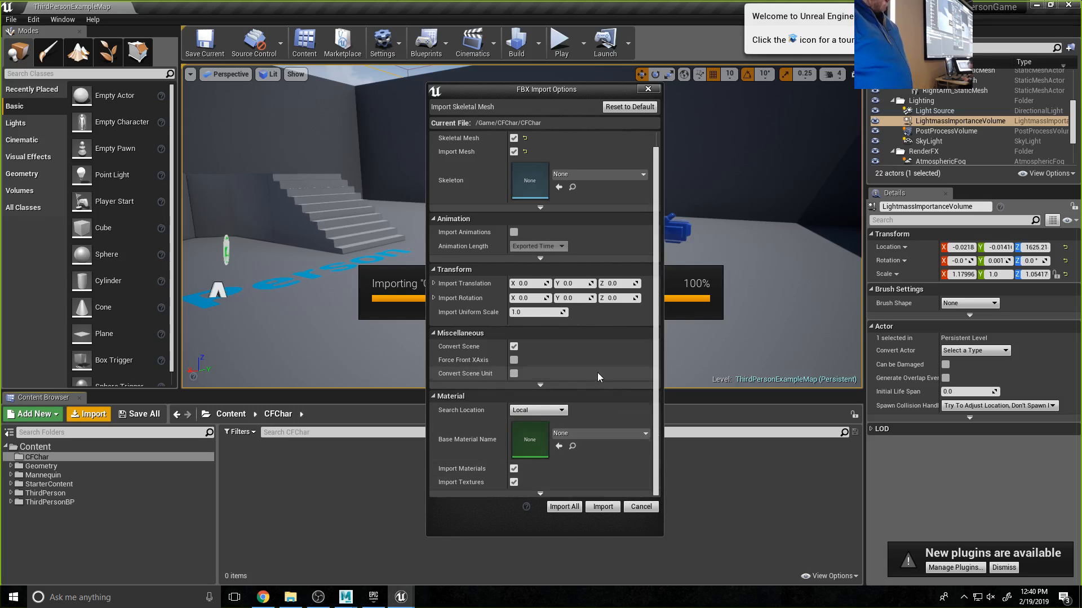
{"action": "scroll", "coordinate": [597, 373], "scroll_direction": "up", "scroll_amount": 1}
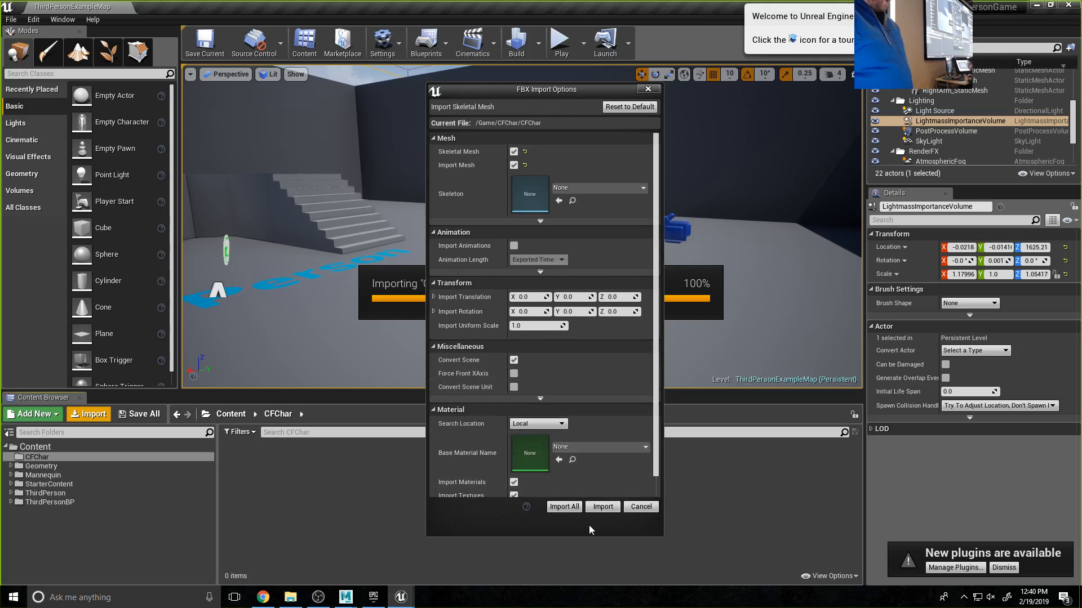
- Import the CFChar skeletal mesh into the CFChar folder with the current FBX options and dismiss the message log
{"action": "left_click", "coordinate": [564, 507]}
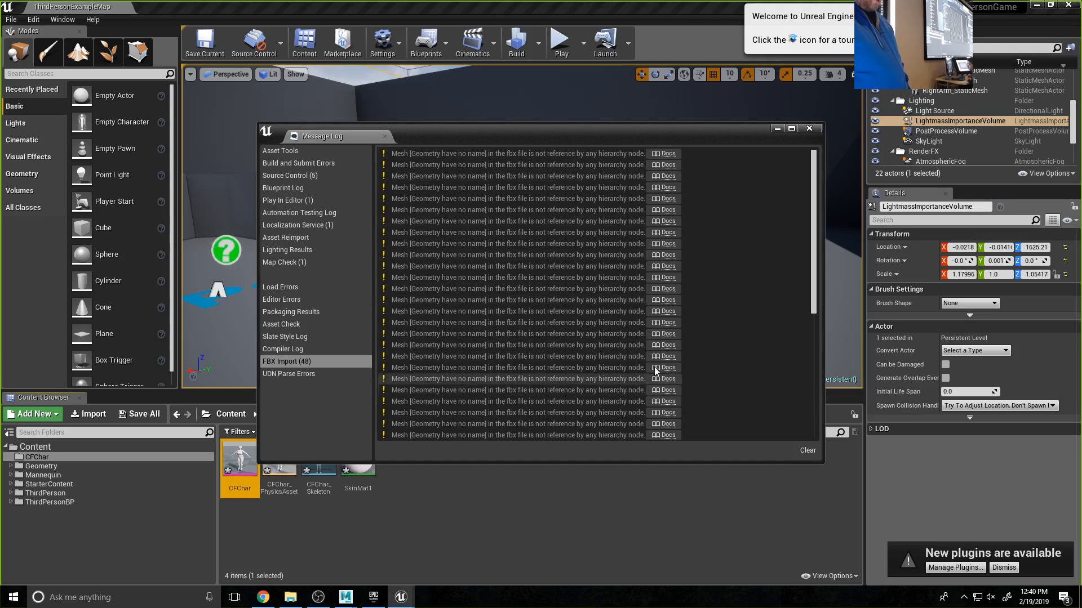
{"action": "left_click", "coordinate": [809, 129]}
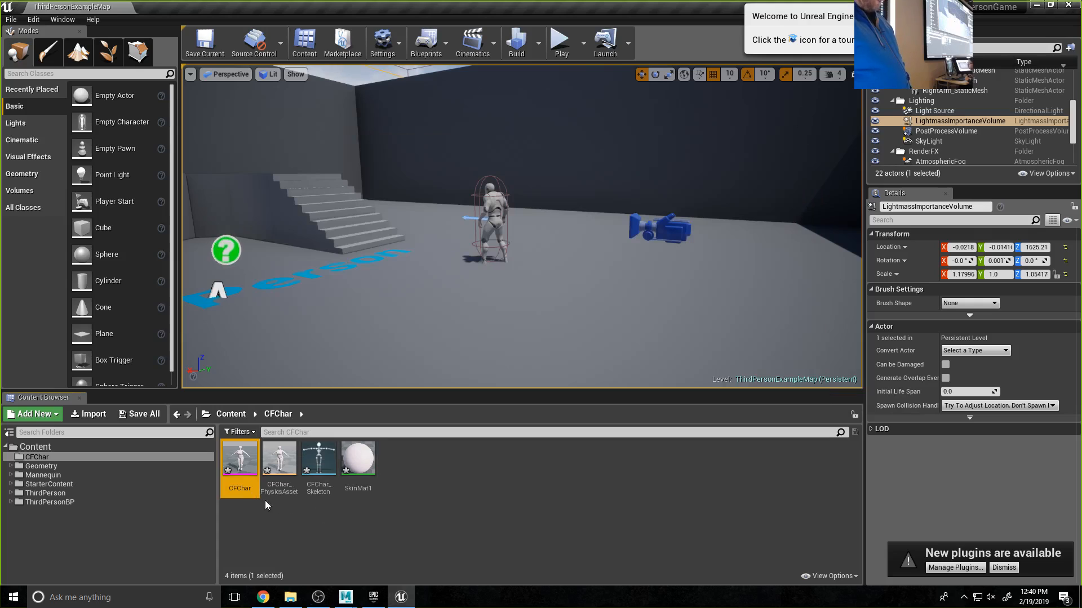
{"action": "mouse_move", "coordinate": [240, 463]}
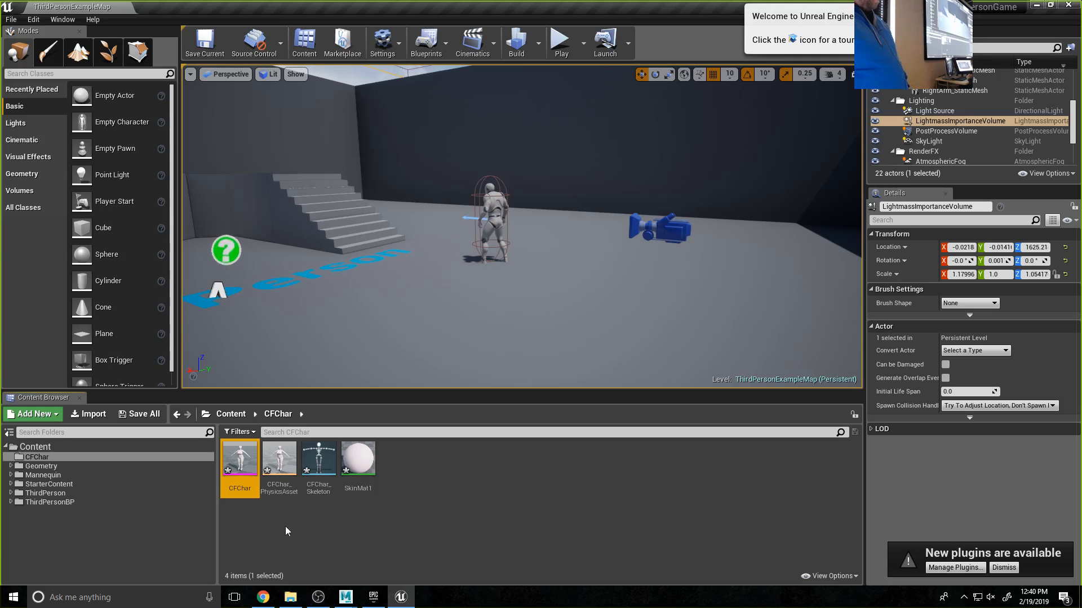
{"action": "mouse_move", "coordinate": [247, 481]}
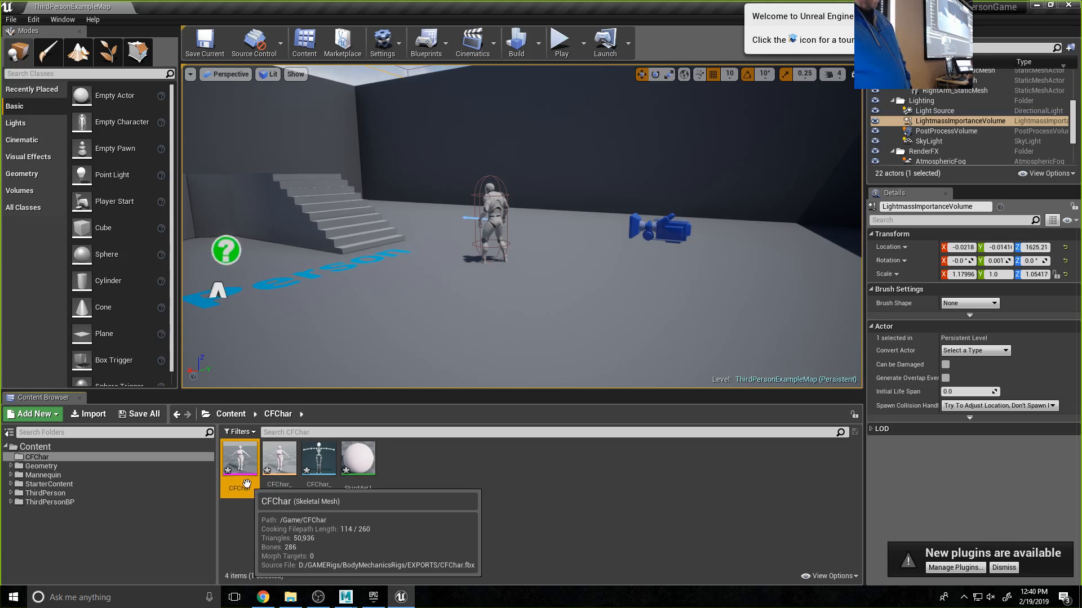
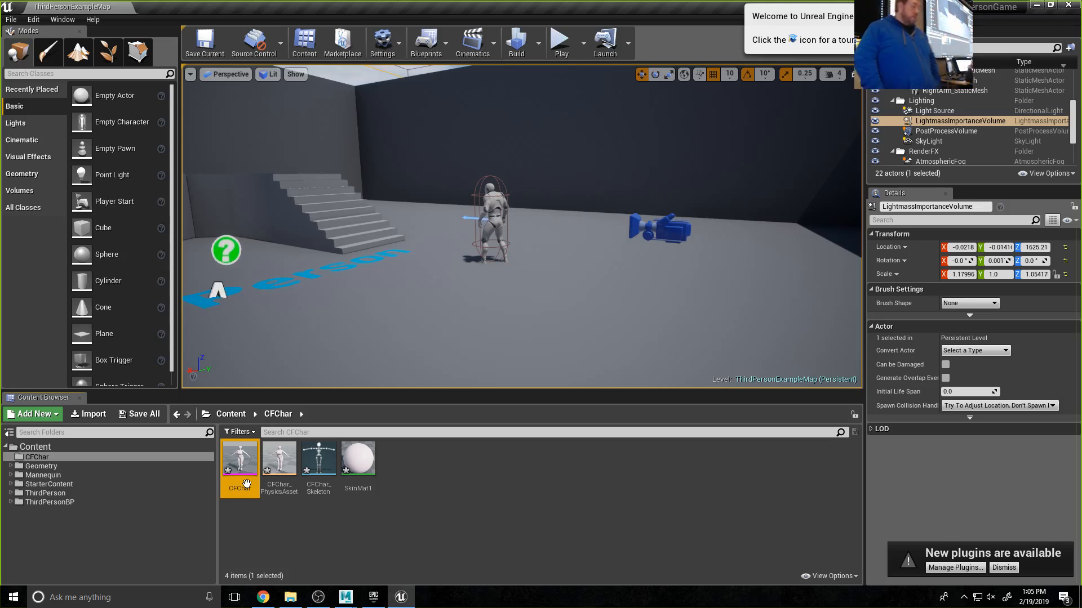
- Open the imported CFChar skeletal mesh, inspect it in the preview, and close its editor
{"action": "double_click", "coordinate": [246, 483]}
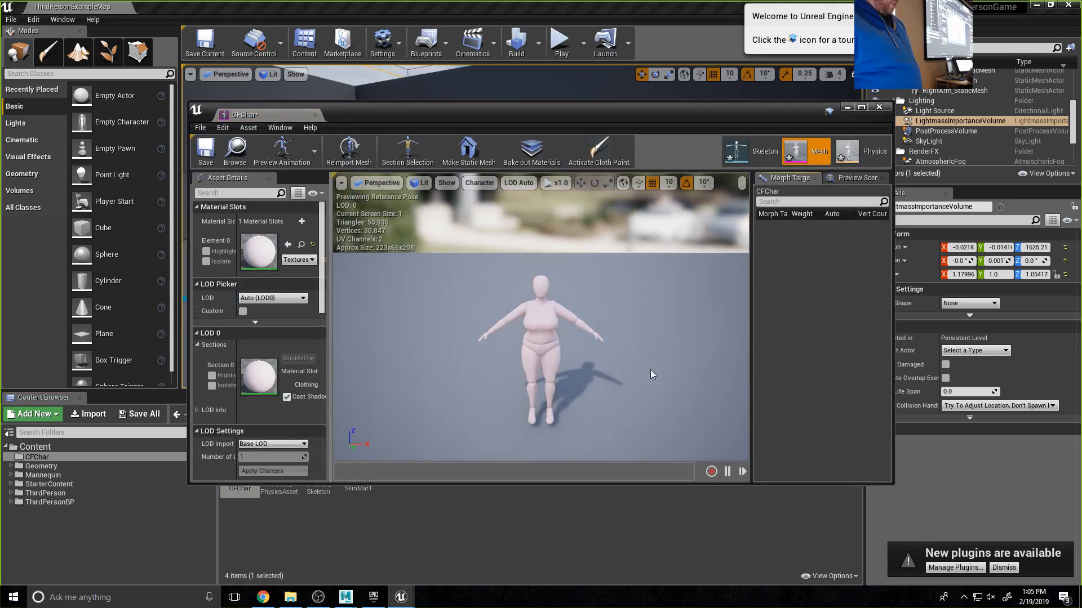
{"action": "mouse_move", "coordinate": [652, 374]}
{"action": "left_mouse_down"}
{"action": "mouse_move", "coordinate": [581, 377]}
{"action": "mouse_move", "coordinate": [670, 376]}
{"action": "mouse_move", "coordinate": [659, 374]}
{"action": "left_mouse_up"}
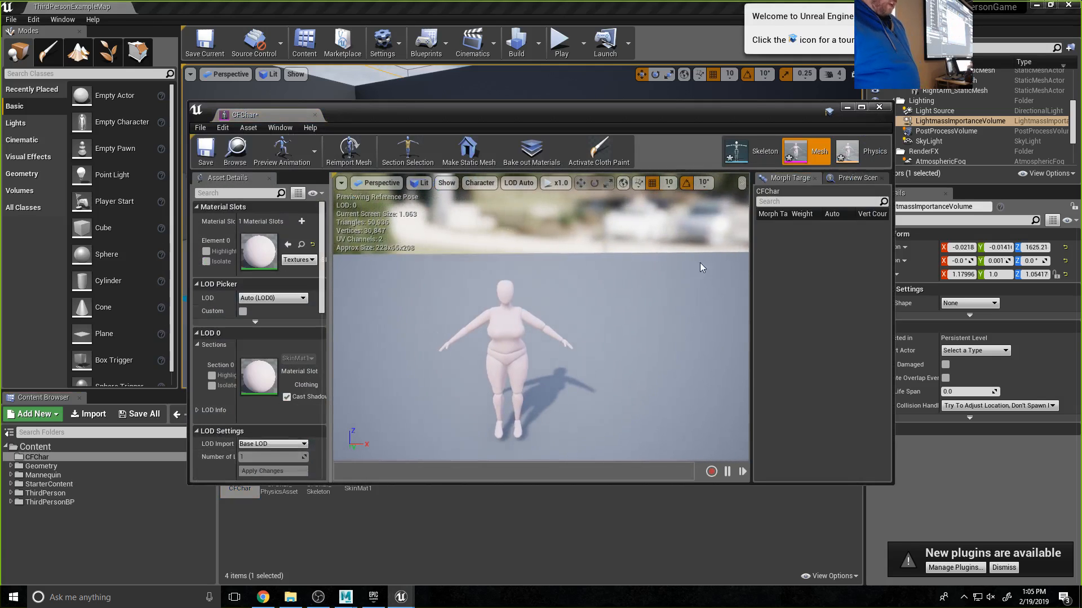
{"action": "left_click", "coordinate": [879, 108]}
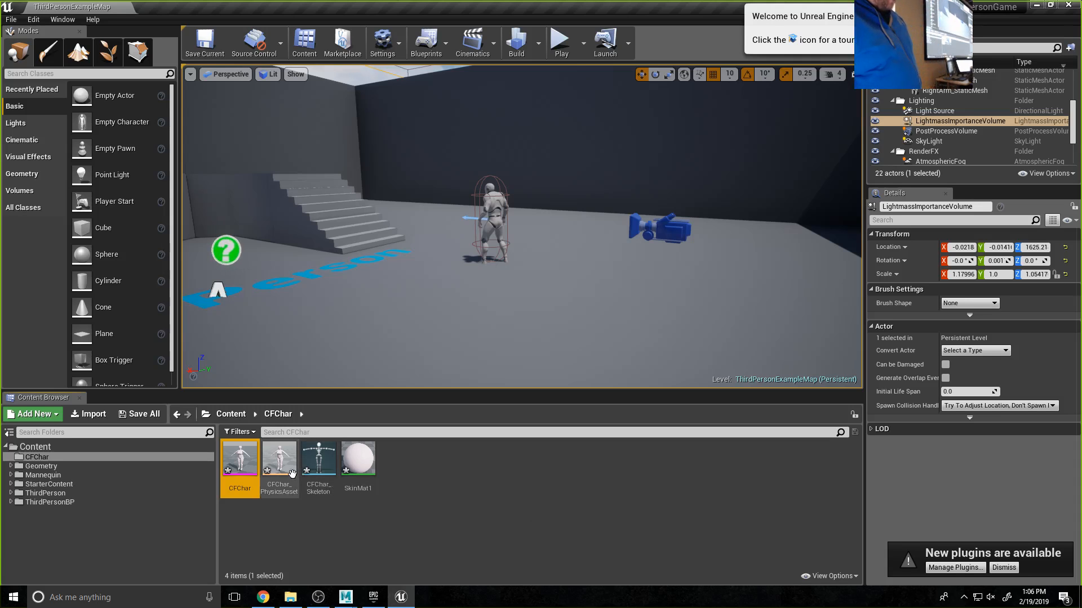
- Examine the joint hierarchy of CFChar's skeleton, going through the left finger joints, and close the editor
{"action": "double_click", "coordinate": [240, 459]}
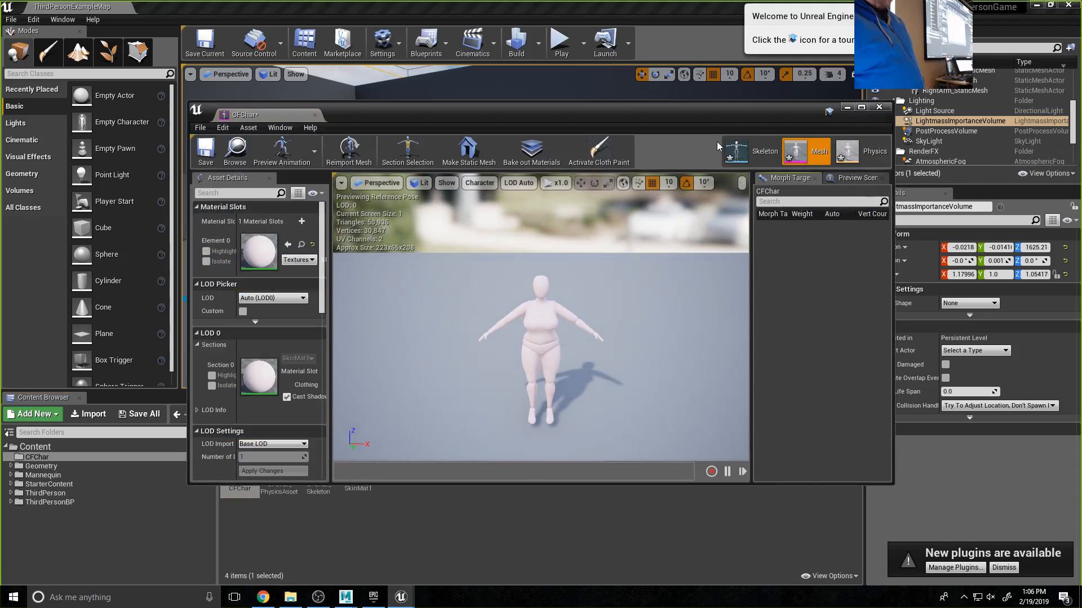
{"action": "left_click", "coordinate": [751, 154]}
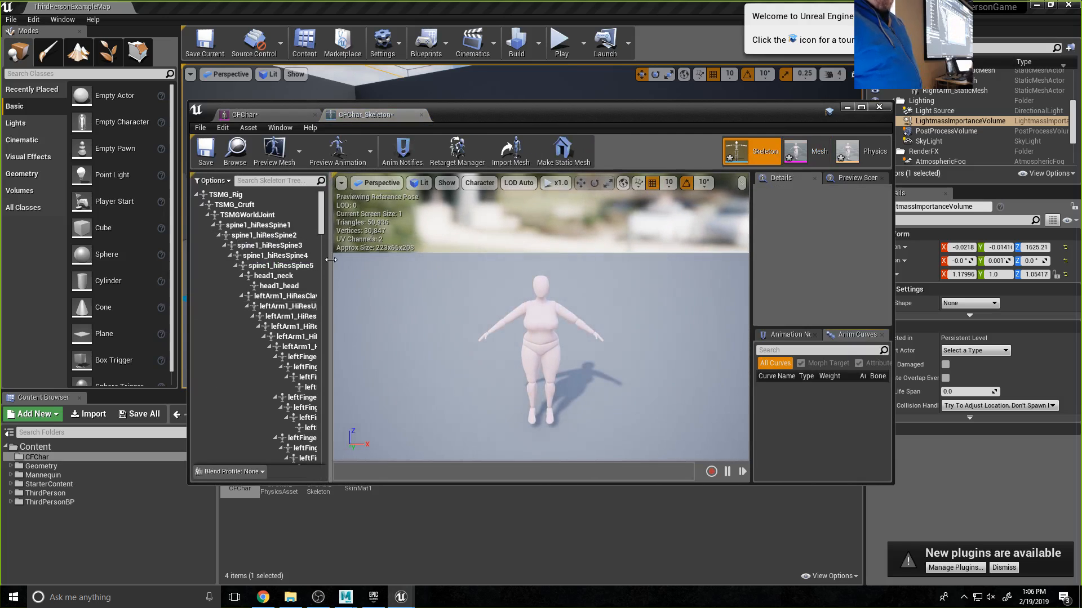
{"action": "left_click_drag", "start_coordinate": [330, 261], "coordinate": [430, 275]}
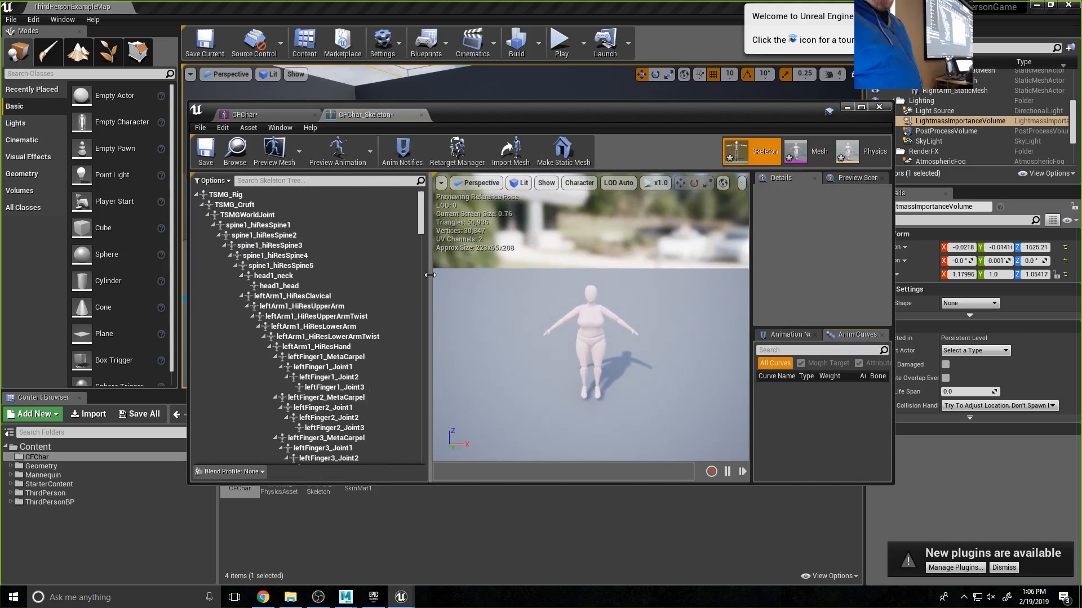
{"action": "scroll", "coordinate": [337, 304], "scroll_direction": "down", "scroll_amount": 5}
{"action": "left_click", "coordinate": [333, 324]}
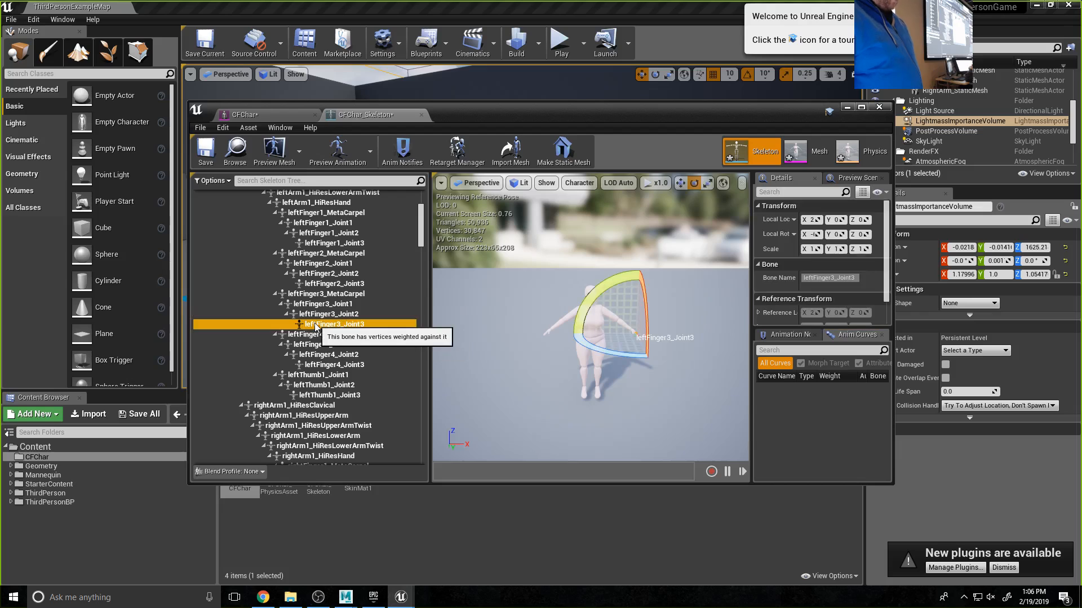
{"action": "key", "text": "Up"}
{"action": "key", "text": "Up"}
{"action": "key", "text": "Up"}
{"action": "key", "text": "Up"}
{"action": "key", "text": "Up"}
{"action": "key", "text": "Up"}
{"action": "key", "text": "Up"}
{"action": "key", "text": "Up"}
{"action": "key", "text": "Up"}
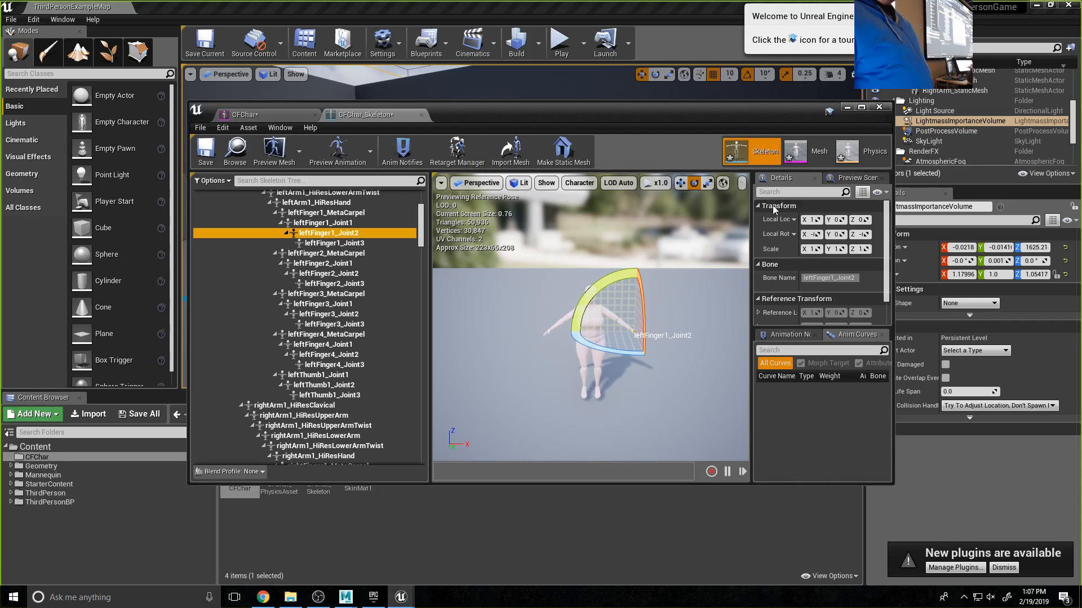
{"action": "left_click", "coordinate": [884, 107]}
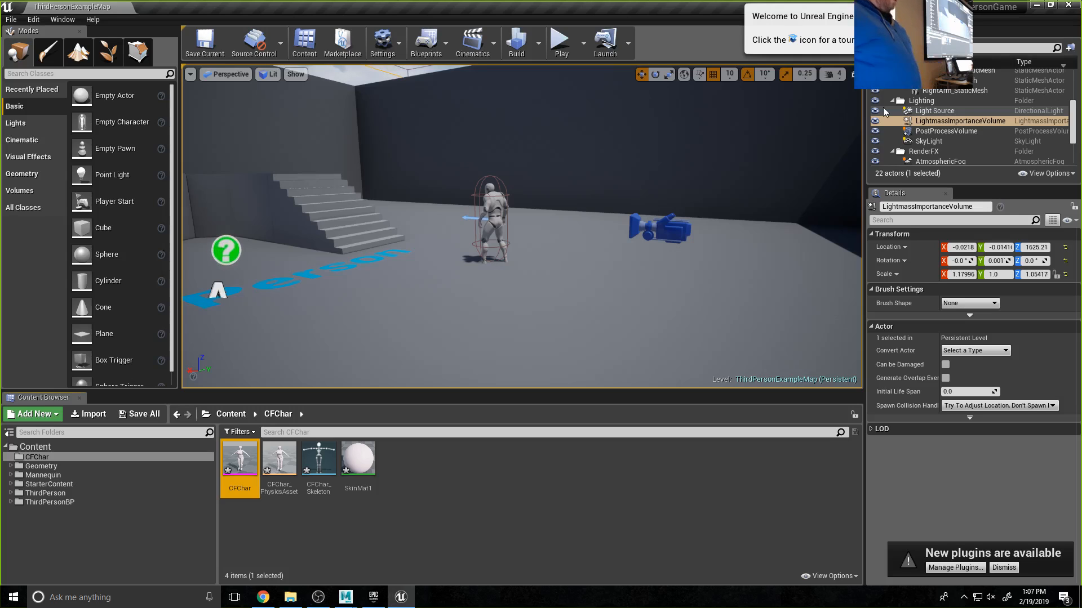
- Choose the six animation files CFChar_Idle, JumpDown, JumpLoop, JumpUp, Punch and Run from EXPORTS for import into the CFChar folder
{"action": "right_click", "coordinate": [471, 475]}
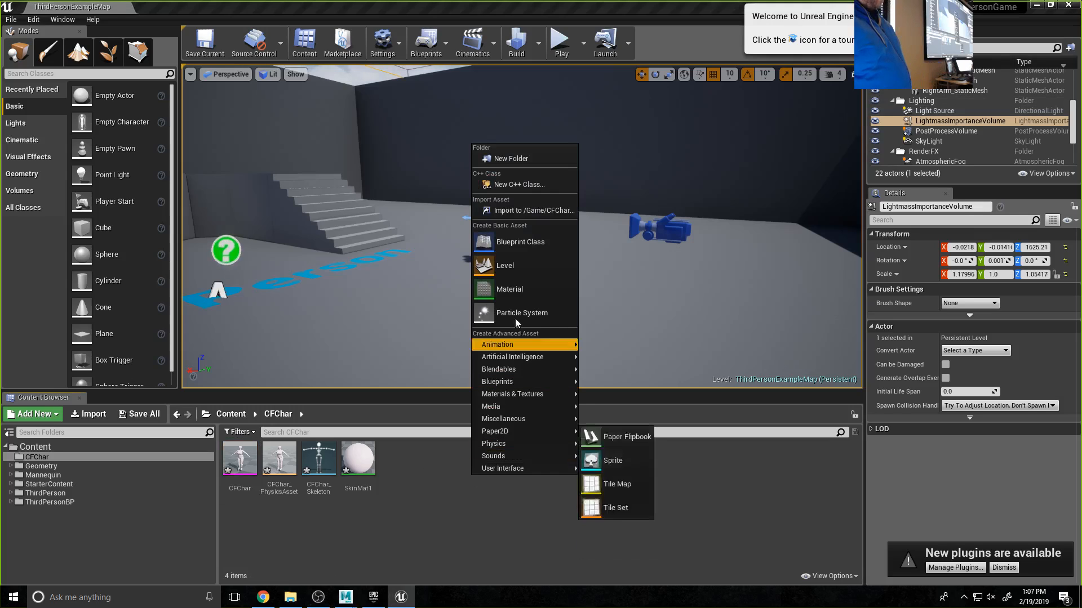
{"action": "left_click", "coordinate": [533, 212]}
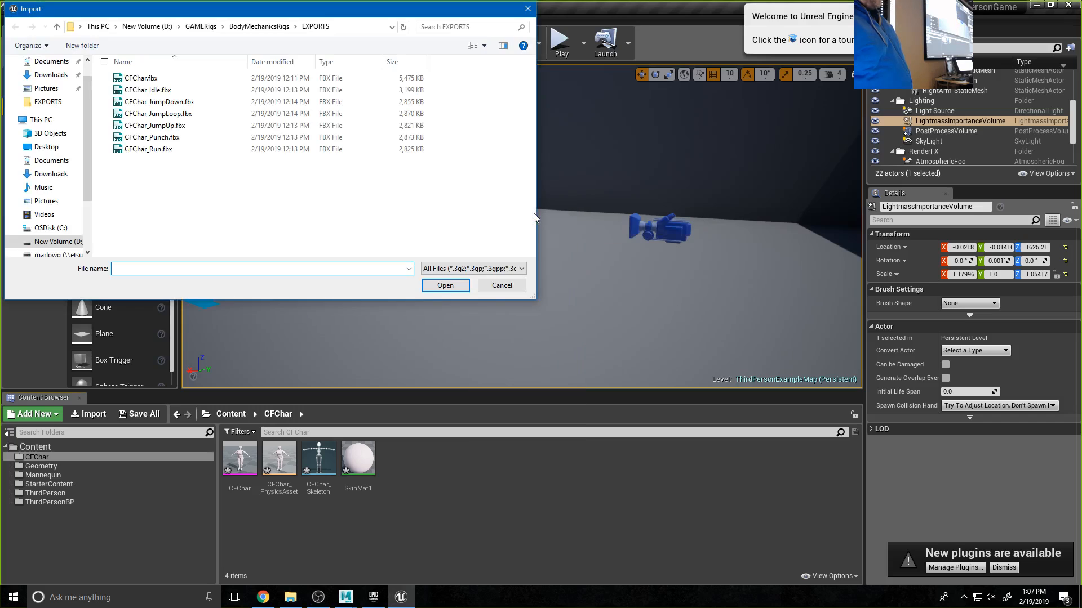
{"action": "left_click_drag", "start_coordinate": [178, 192], "coordinate": [139, 99]}
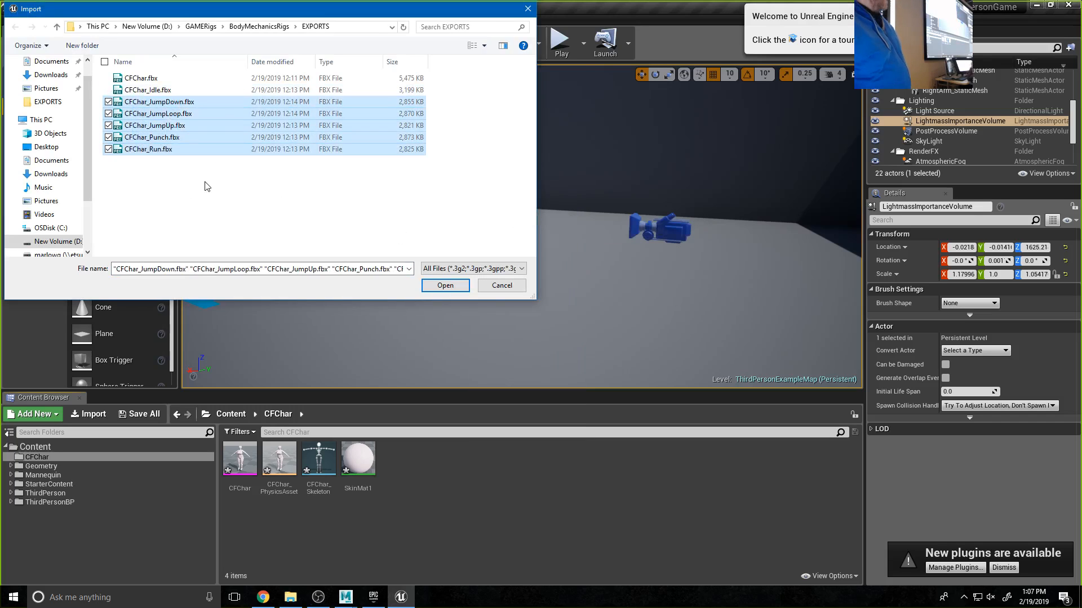
{"action": "left_click_drag", "start_coordinate": [204, 186], "coordinate": [140, 85]}
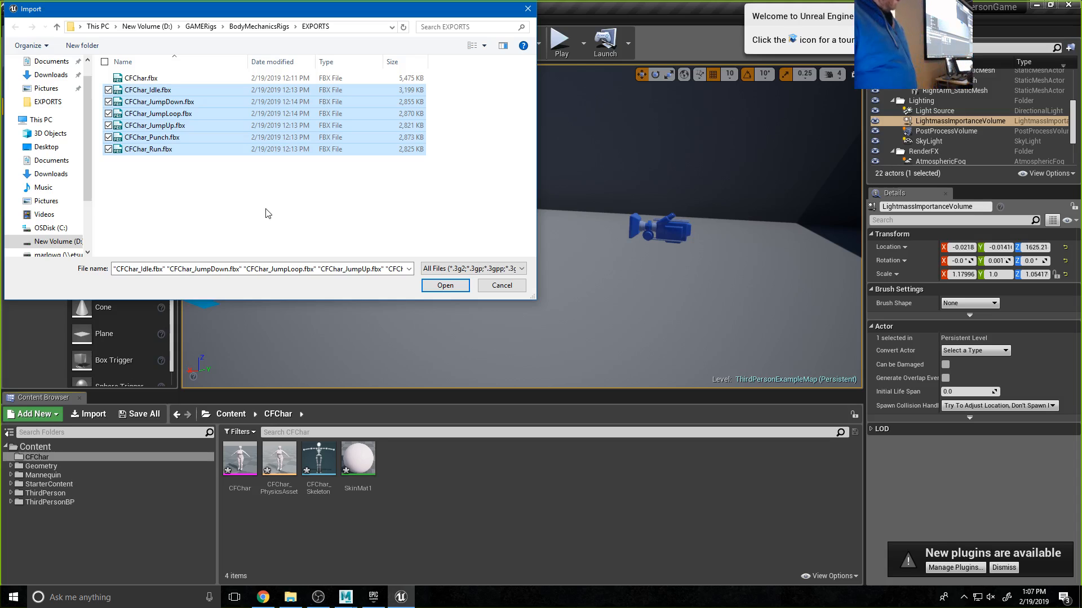
{"action": "left_click", "coordinate": [457, 287]}
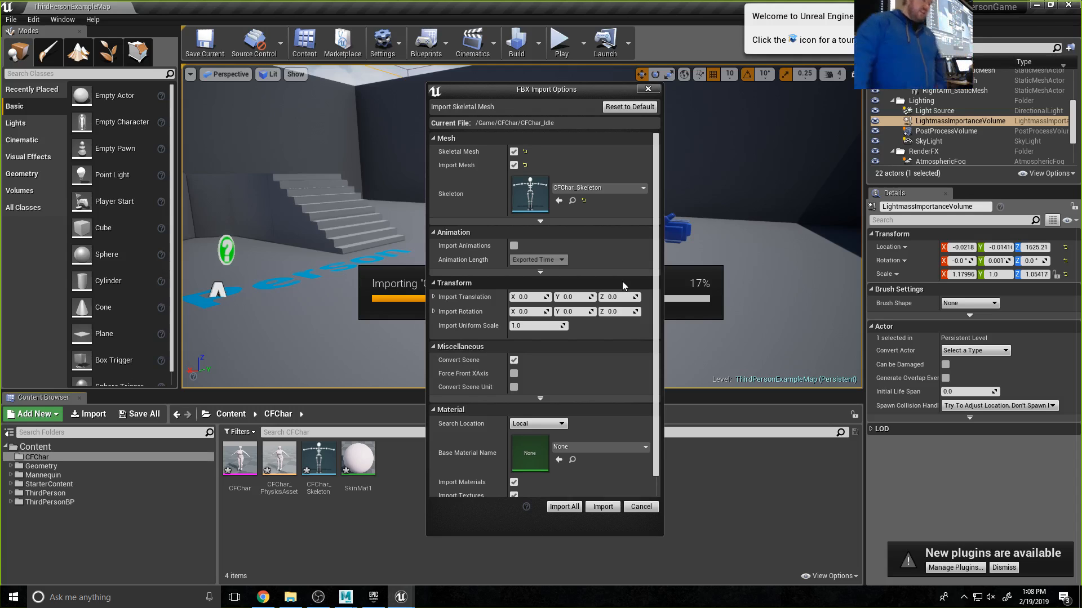
- Import all chosen FBX files with Import Animations enabled, using CFChar_Skeleton, and dismiss the message log
{"action": "left_click", "coordinate": [514, 152]}
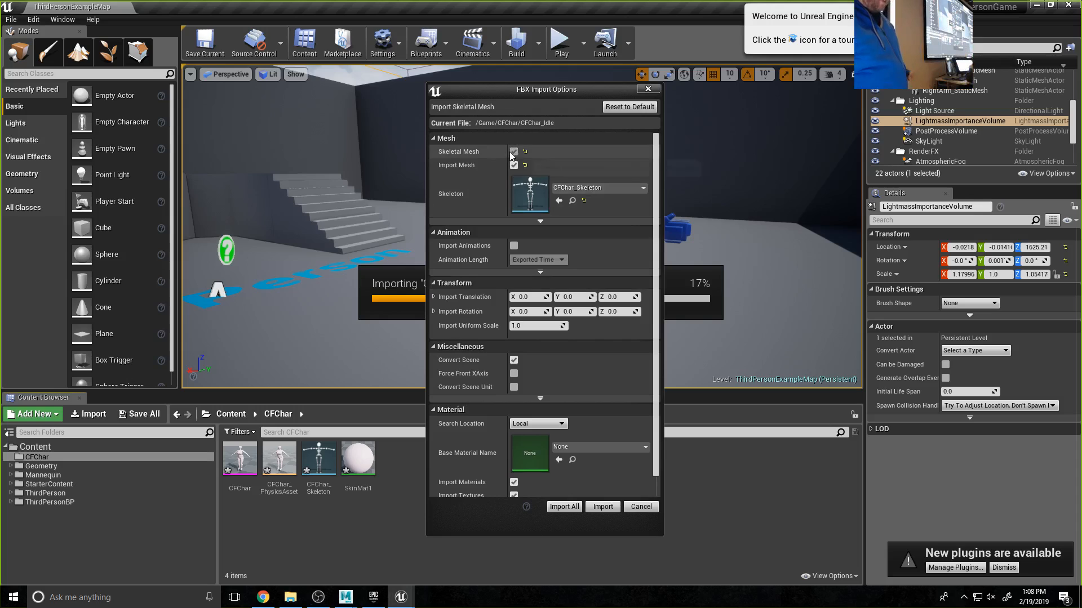
{"action": "left_click", "coordinate": [513, 151]}
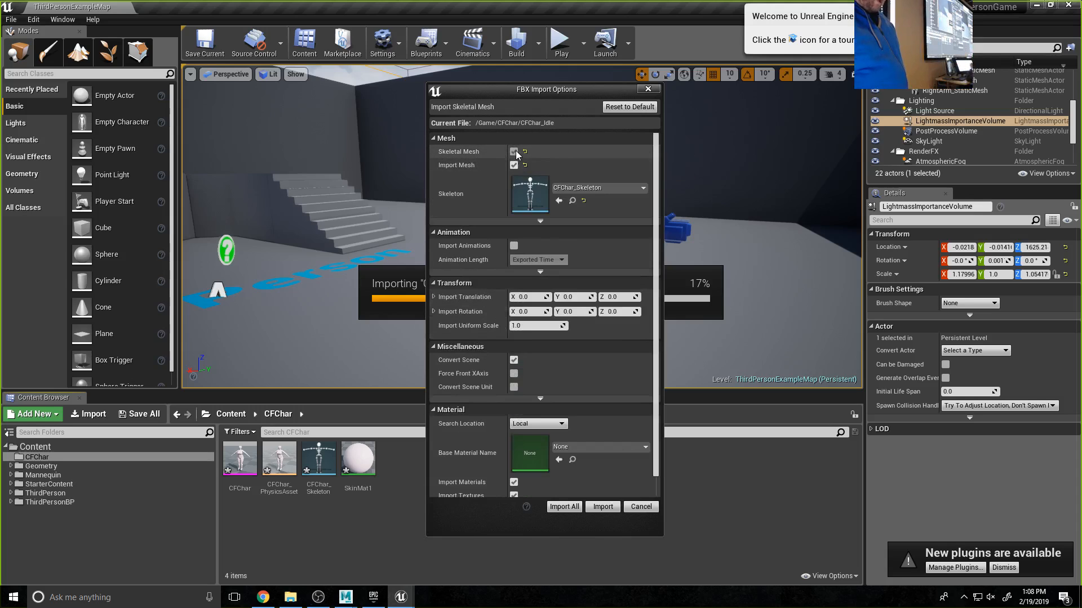
{"action": "left_click", "coordinate": [627, 196]}
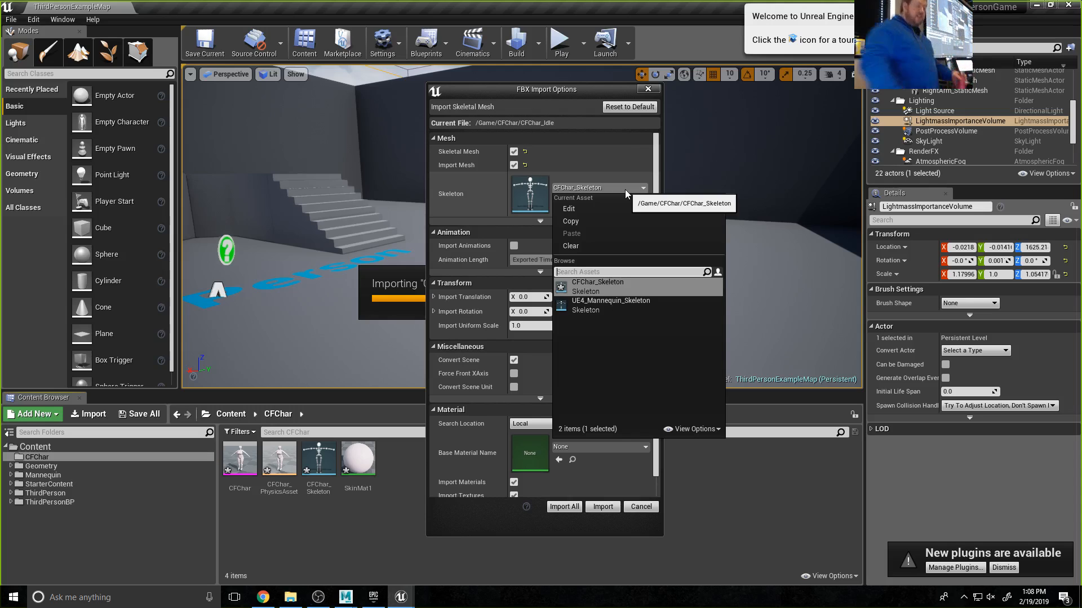
{"action": "left_click", "coordinate": [625, 190]}
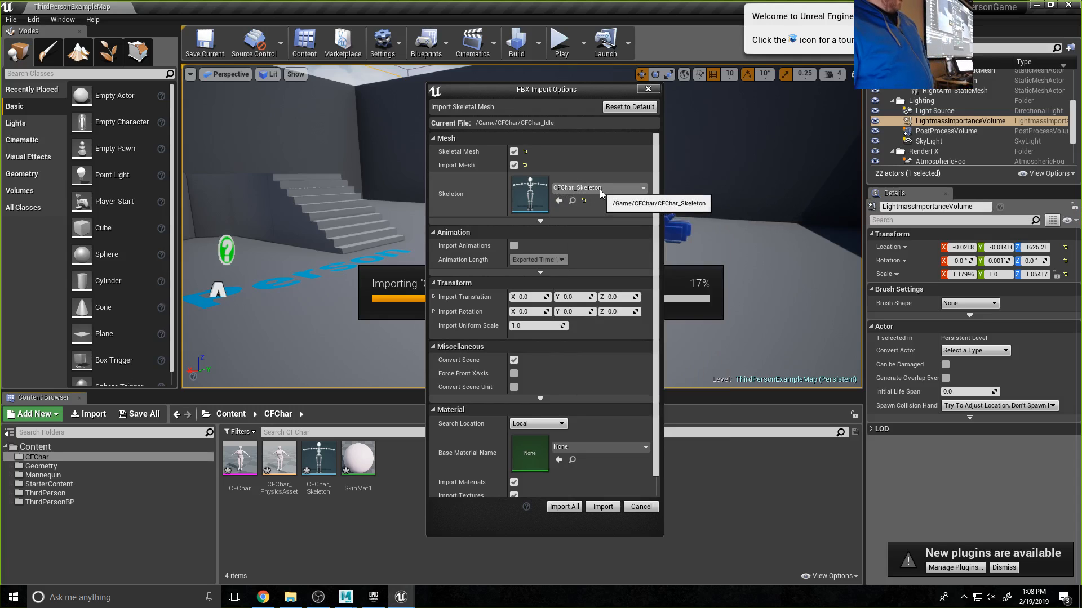
{"action": "left_click", "coordinate": [514, 247]}
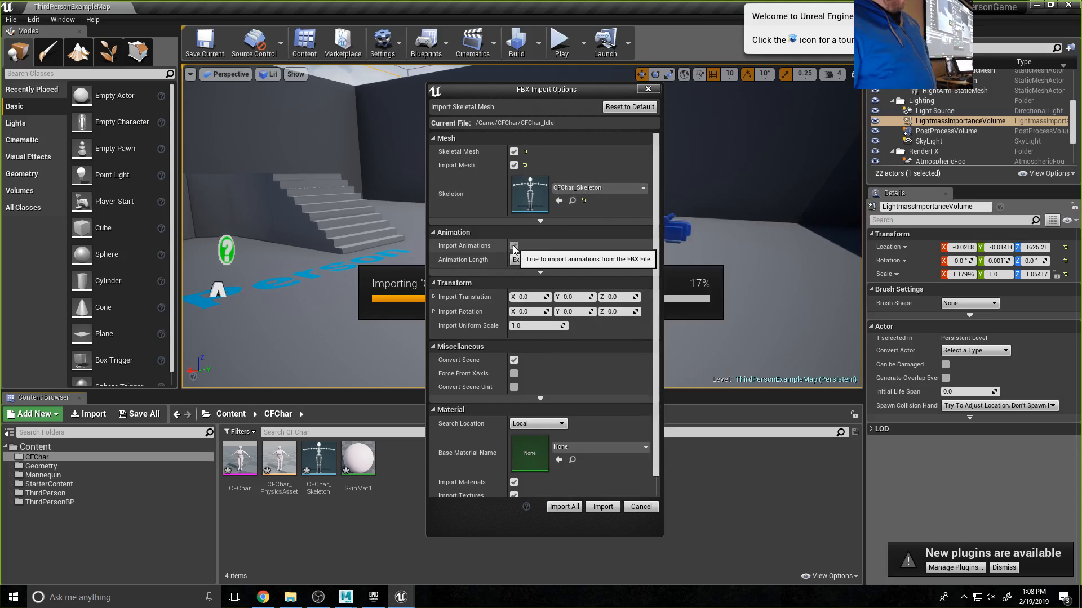
{"action": "left_click", "coordinate": [540, 271]}
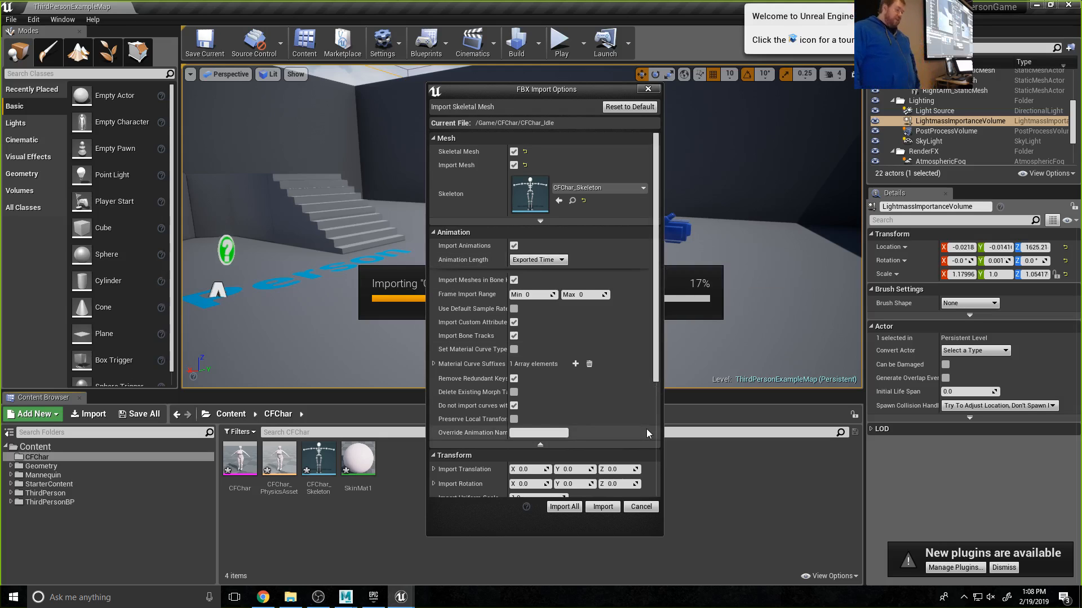
{"action": "scroll", "coordinate": [614, 344], "scroll_direction": "down", "scroll_amount": 6}
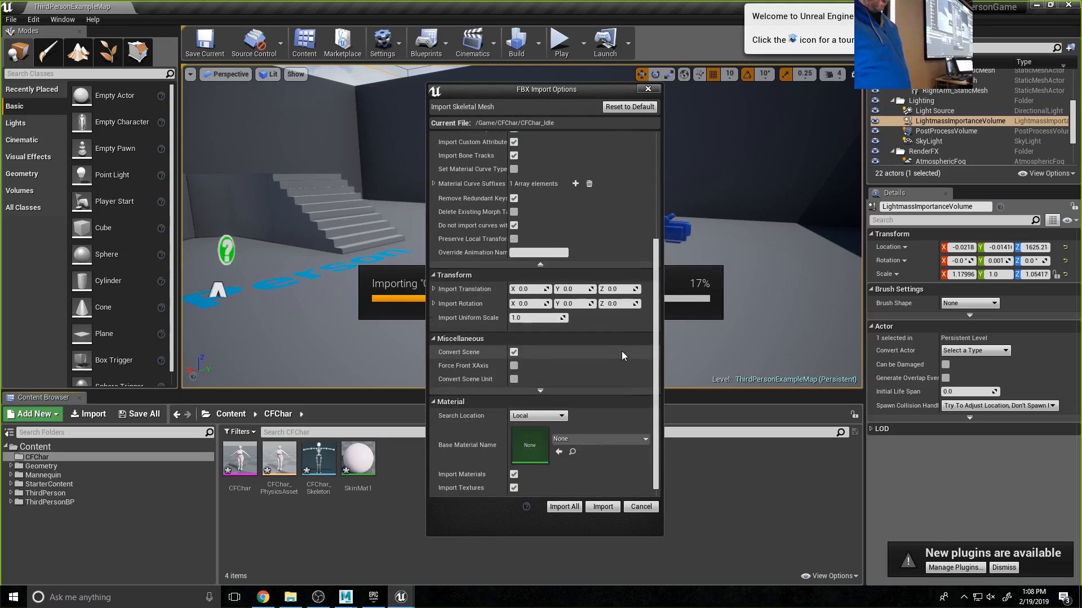
{"action": "scroll", "coordinate": [622, 353], "scroll_direction": "down", "scroll_amount": 1}
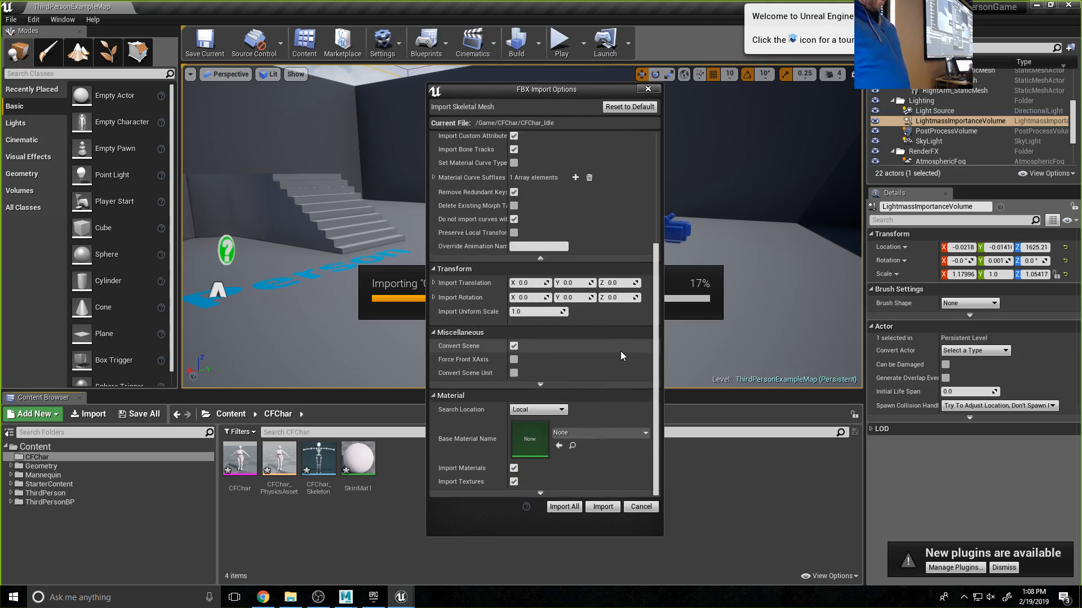
{"action": "left_click", "coordinate": [565, 506]}
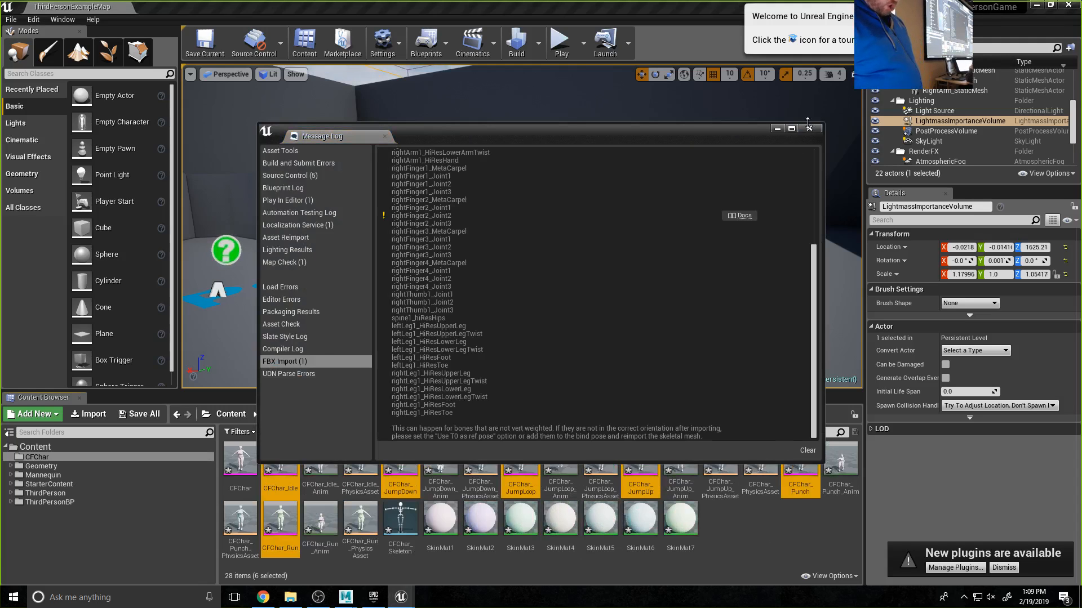
{"action": "left_click", "coordinate": [809, 128]}
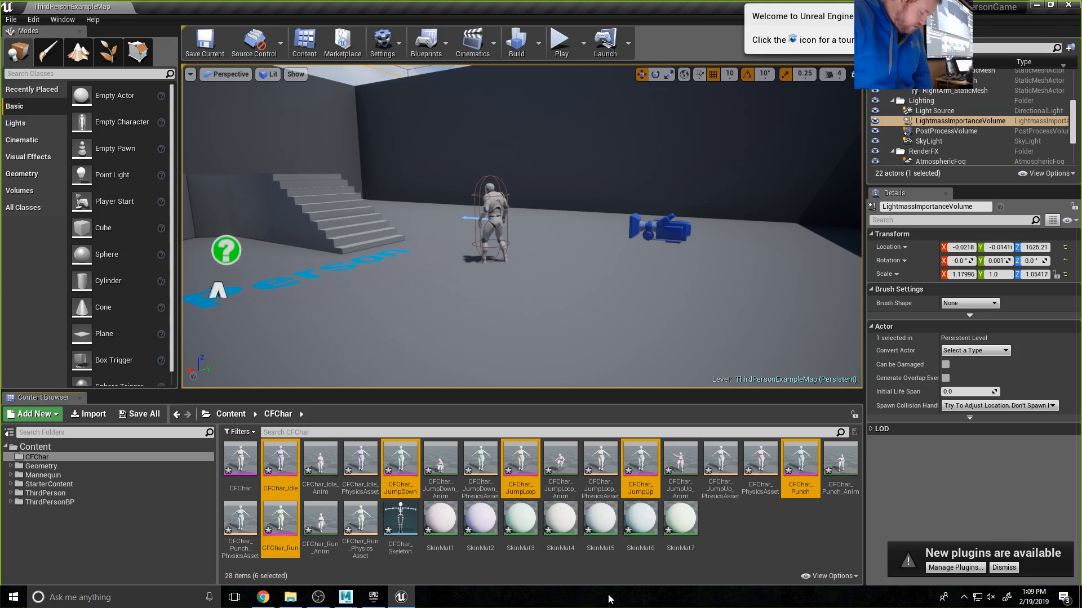
- Force delete every asset in the CFChar folder except CFChar, CFChar_PhysicsAsset, CFChar_Skeleton and SkinMat1
{"action": "key", "text": "ctrl+z"}
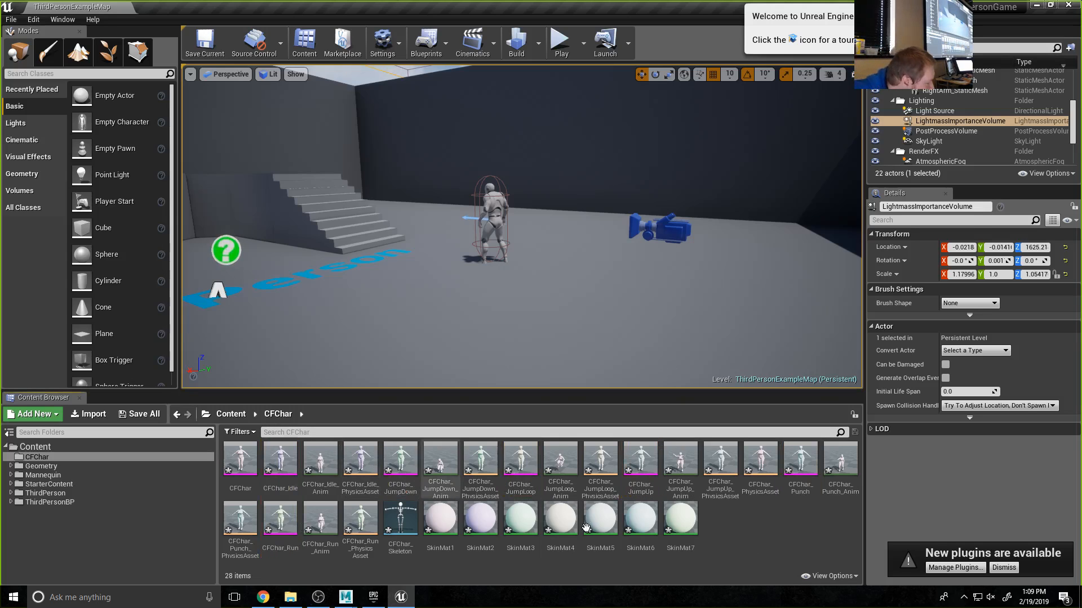
{"action": "left_click", "coordinate": [680, 519]}
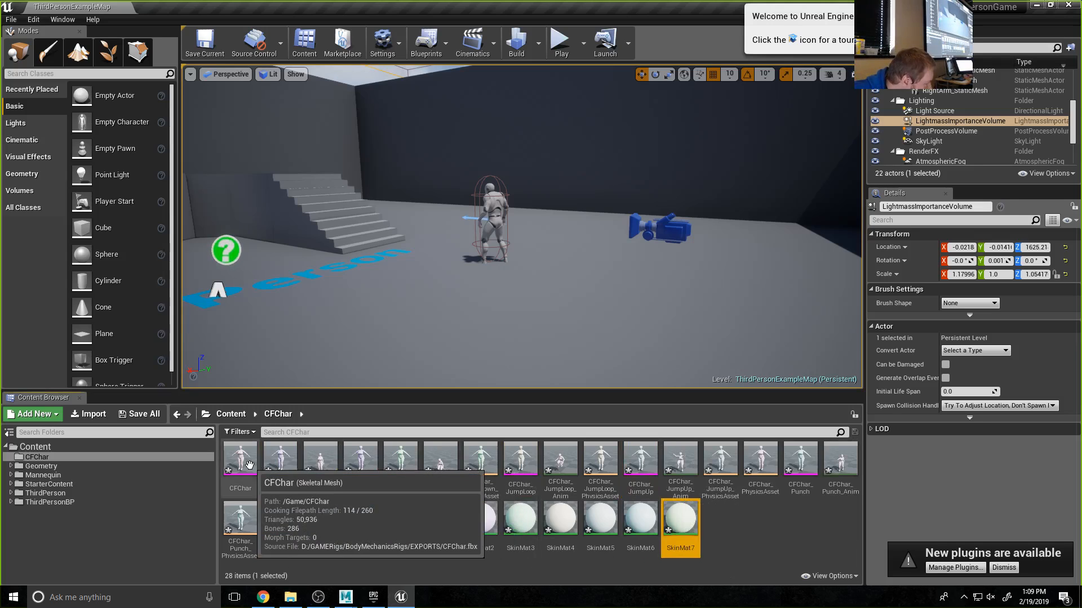
{"action": "left_click", "coordinate": [269, 473], "text": "shift"}
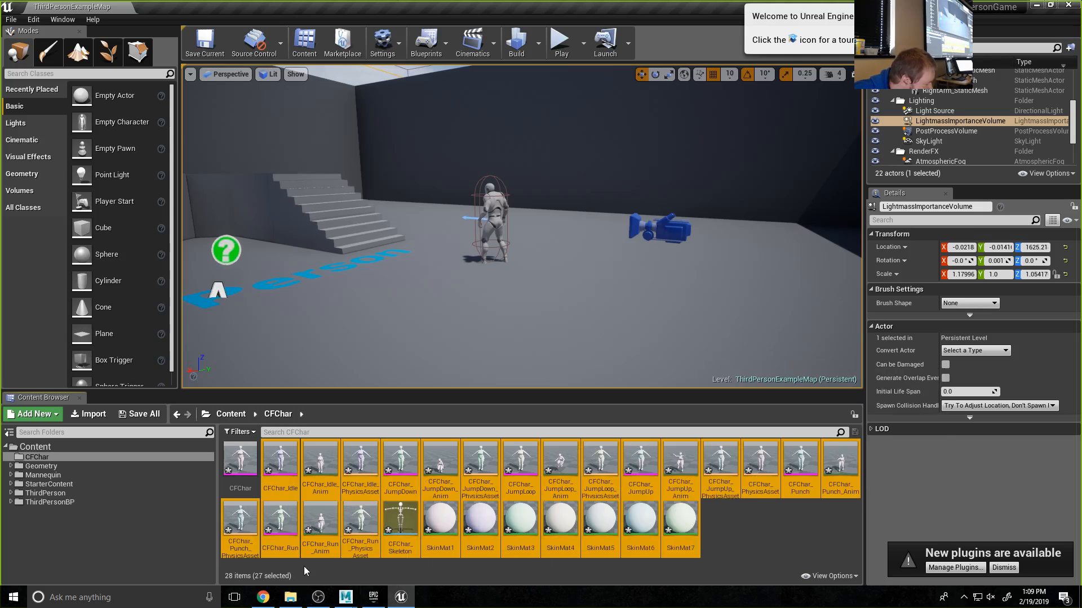
{"action": "left_click", "coordinate": [760, 471], "text": "ctrl"}
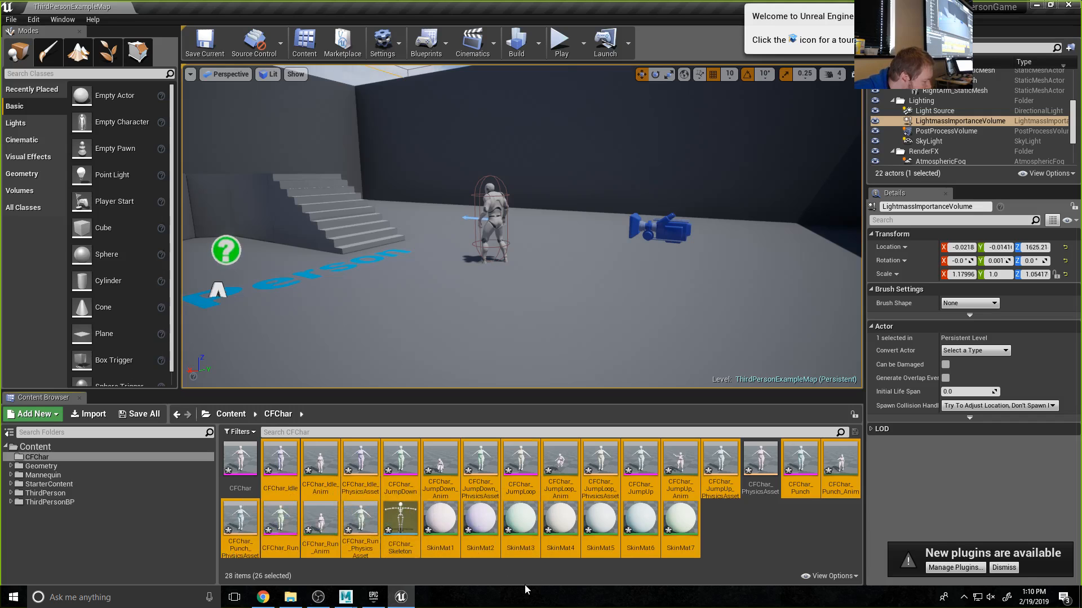
{"action": "left_click", "coordinate": [452, 537], "text": "ctrl"}
{"action": "left_click", "coordinate": [418, 543], "text": "ctrl"}
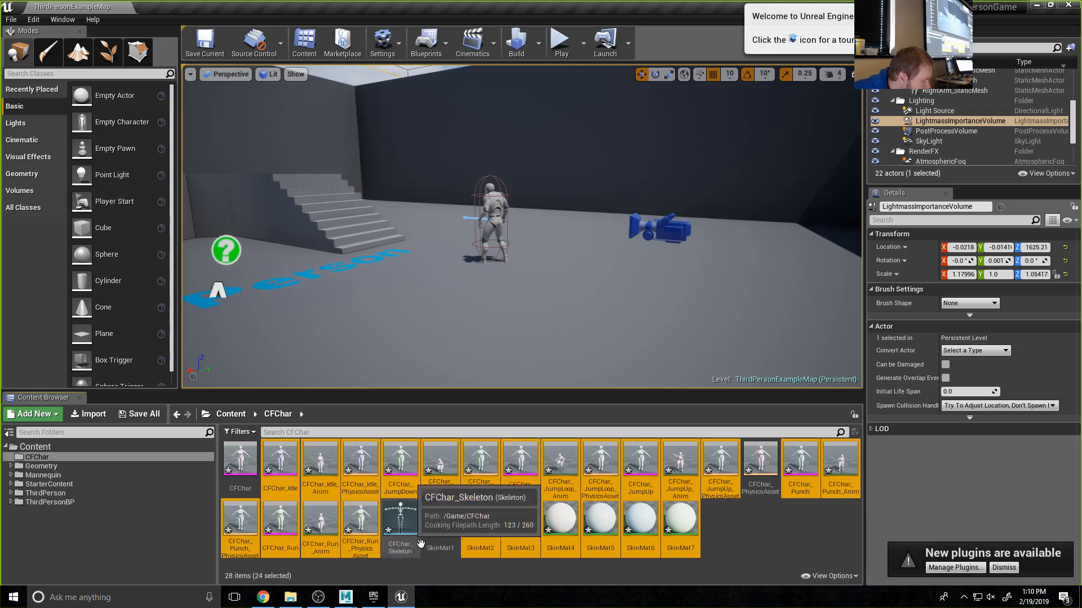
{"action": "key", "text": "Delete"}
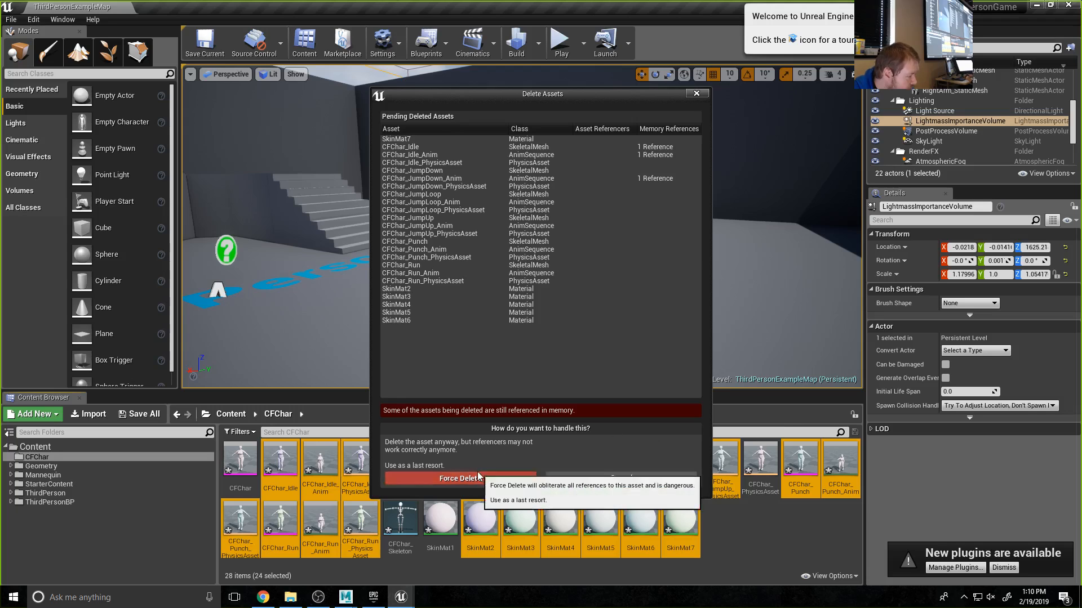
{"action": "left_click", "coordinate": [478, 477]}
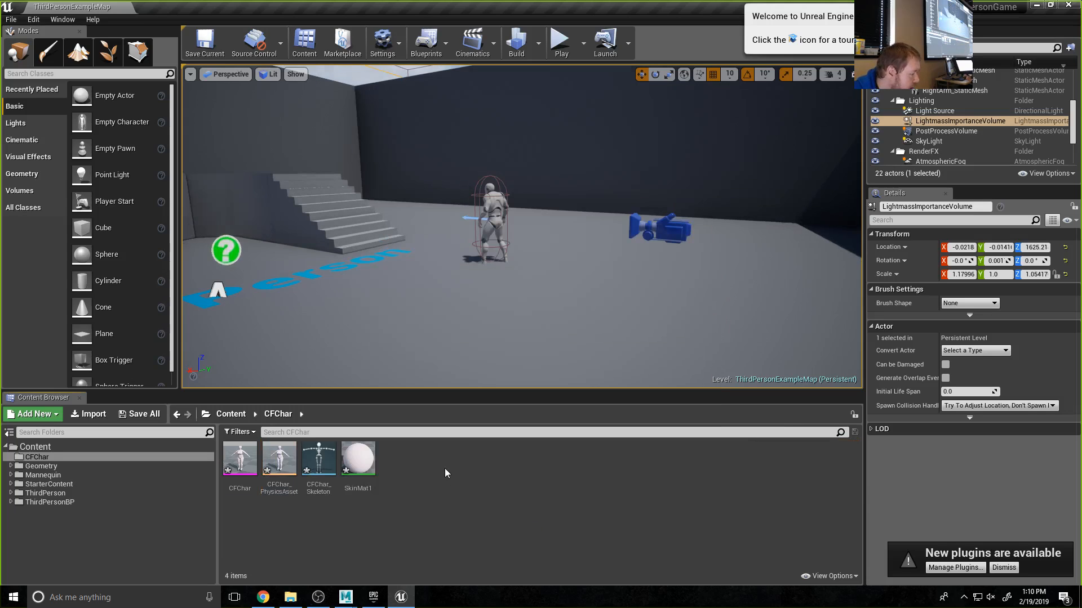
- Choose the Idle, JumpDown, JumpLoop, JumpUp, Punch and Run FBX files again for import into the CFChar folder
{"action": "right_click", "coordinate": [445, 468]}
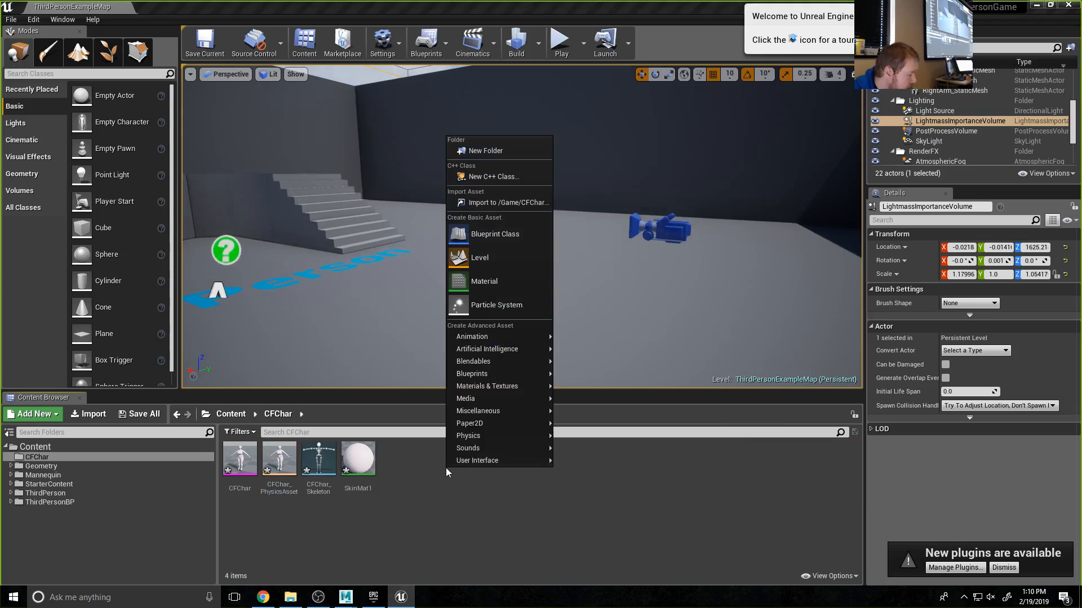
{"action": "left_click", "coordinate": [508, 203]}
{"action": "left_click_drag", "start_coordinate": [201, 181], "coordinate": [181, 91]}
{"action": "left_click", "coordinate": [447, 291]}
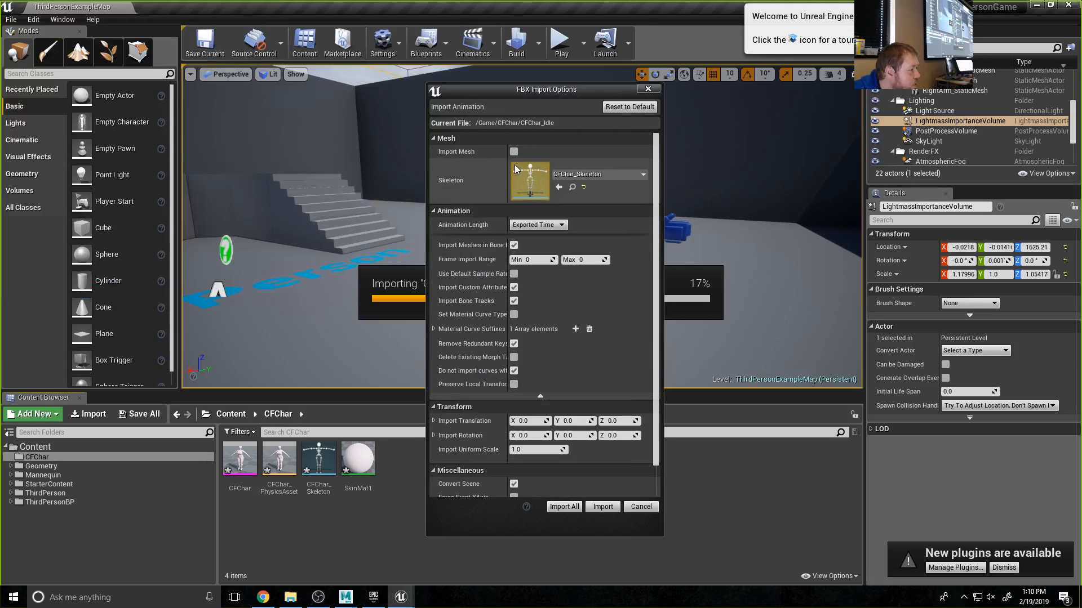
- Import all chosen FBX files as animations only, with Import Mesh disabled and CFChar_Skeleton as the skeleton
{"action": "left_click", "coordinate": [514, 165]}
{"action": "scroll", "coordinate": [565, 323], "scroll_direction": "down", "scroll_amount": 1}
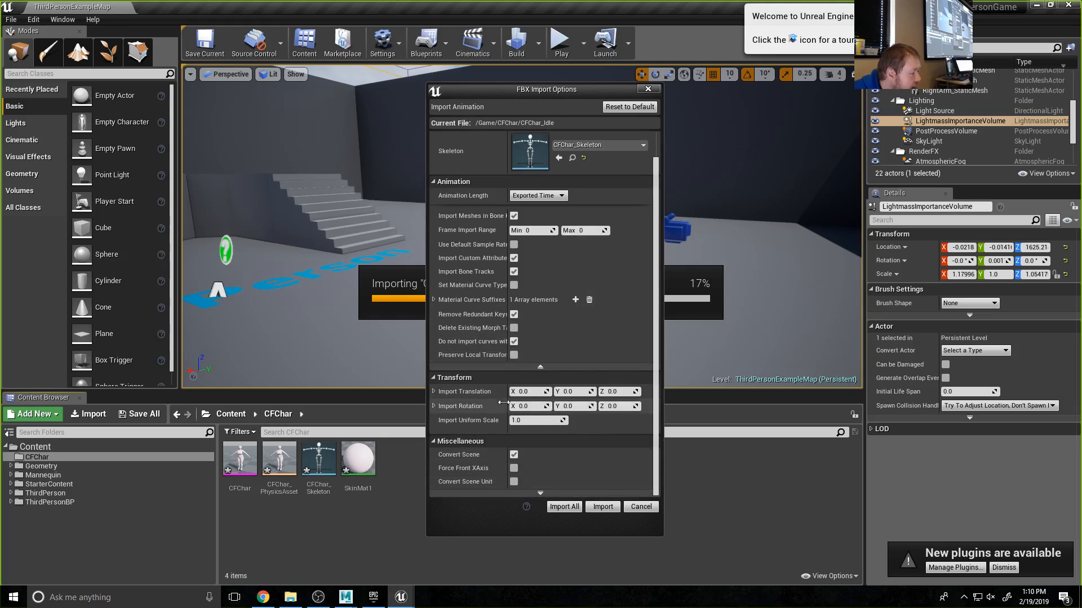
{"action": "left_click", "coordinate": [432, 182]}
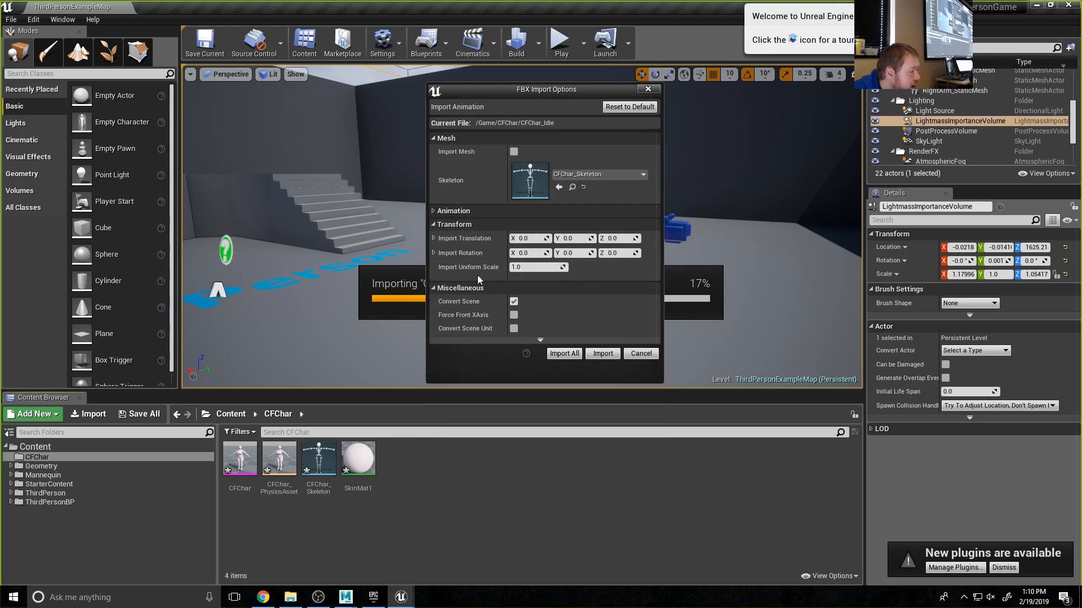
{"action": "left_click", "coordinate": [513, 151]}
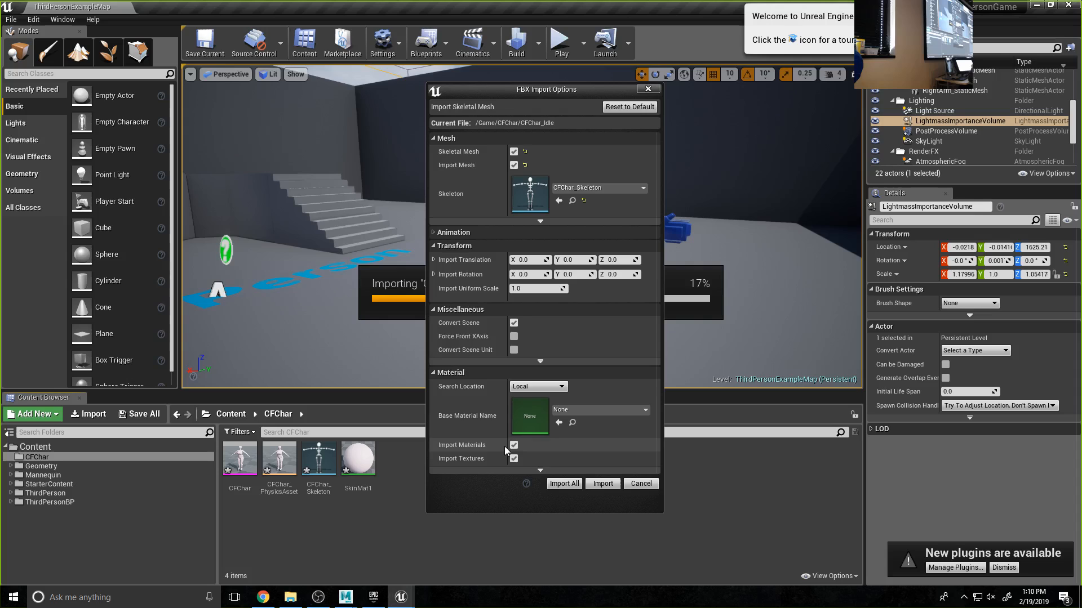
{"action": "left_click", "coordinate": [515, 165]}
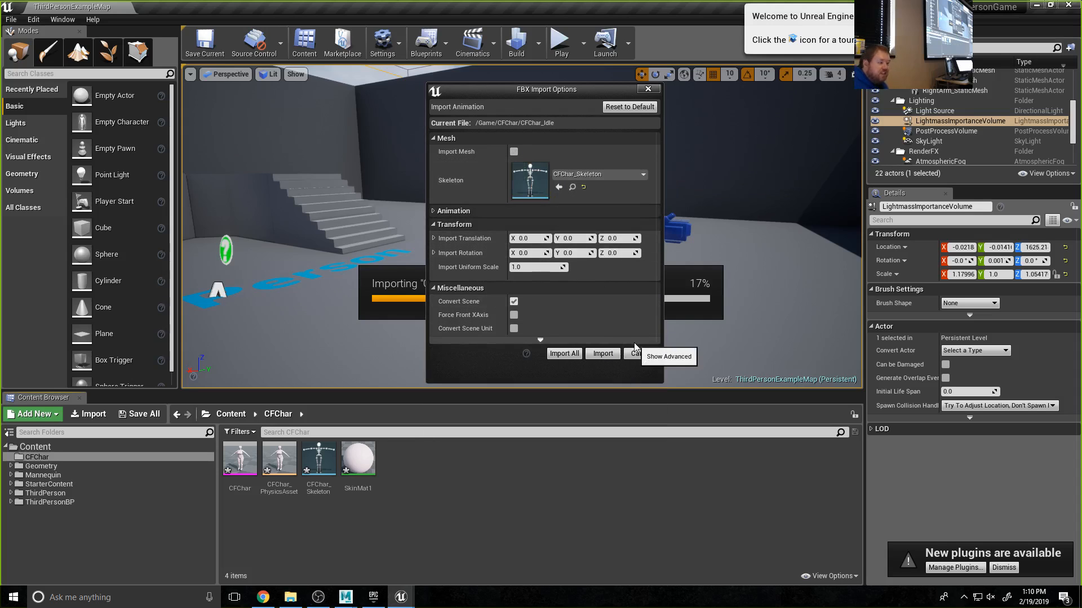
{"action": "left_click", "coordinate": [438, 210]}
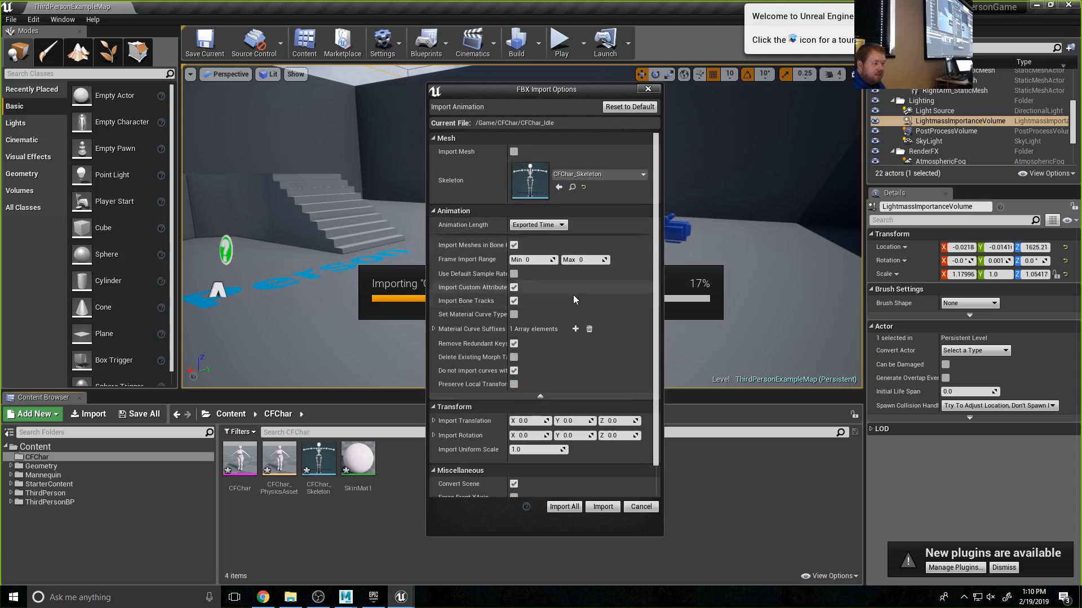
{"action": "left_click", "coordinate": [564, 507]}
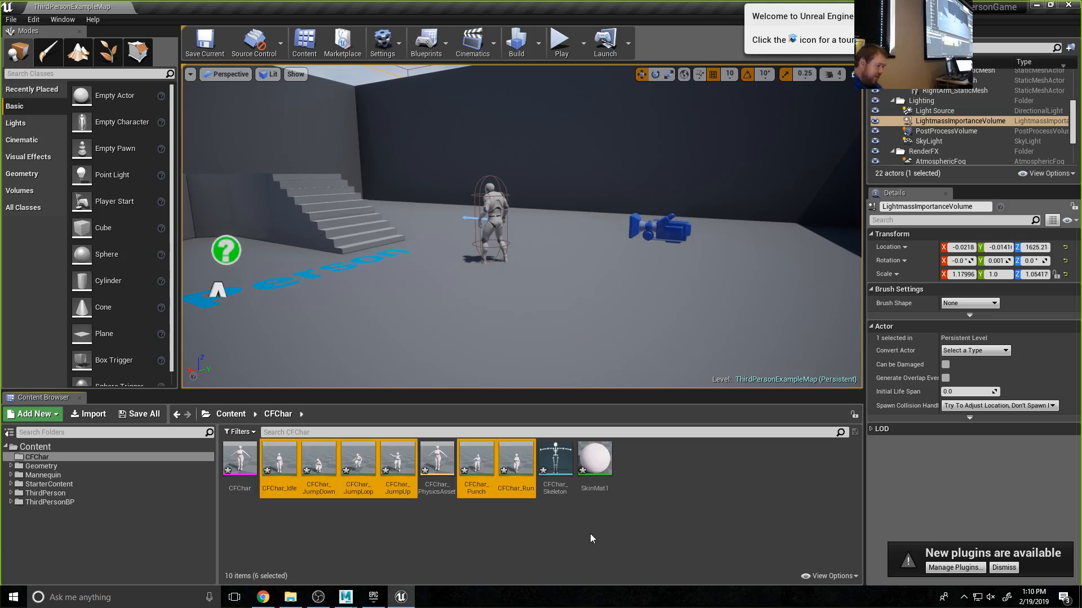
{"action": "left_click", "coordinate": [544, 536]}
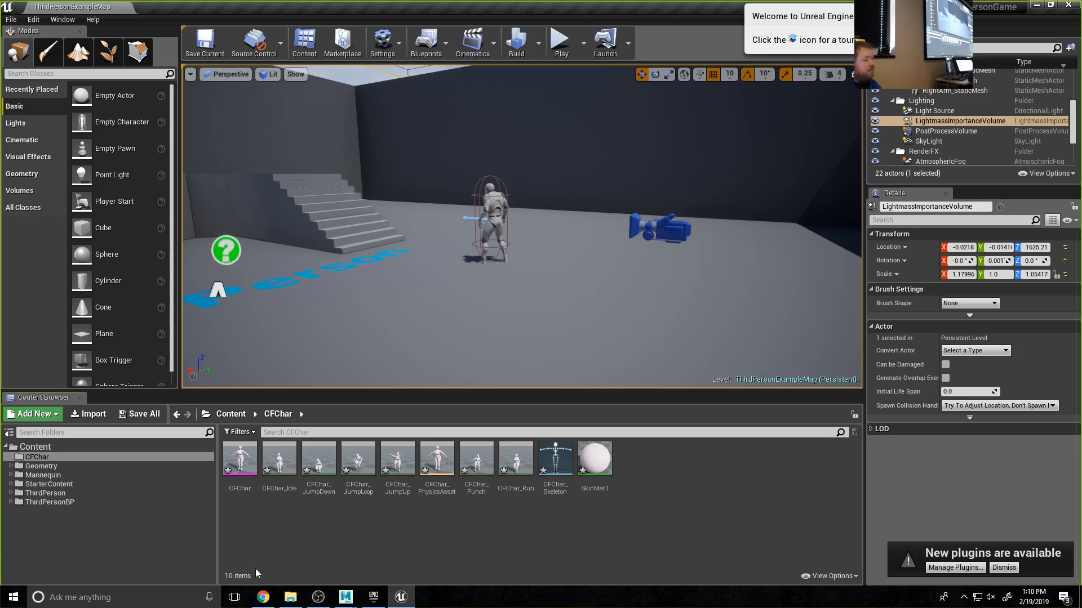
- Create a new folder named Anim inside the CFChar folder
{"action": "right_click", "coordinate": [394, 529]}
{"action": "left_click", "coordinate": [444, 217]}
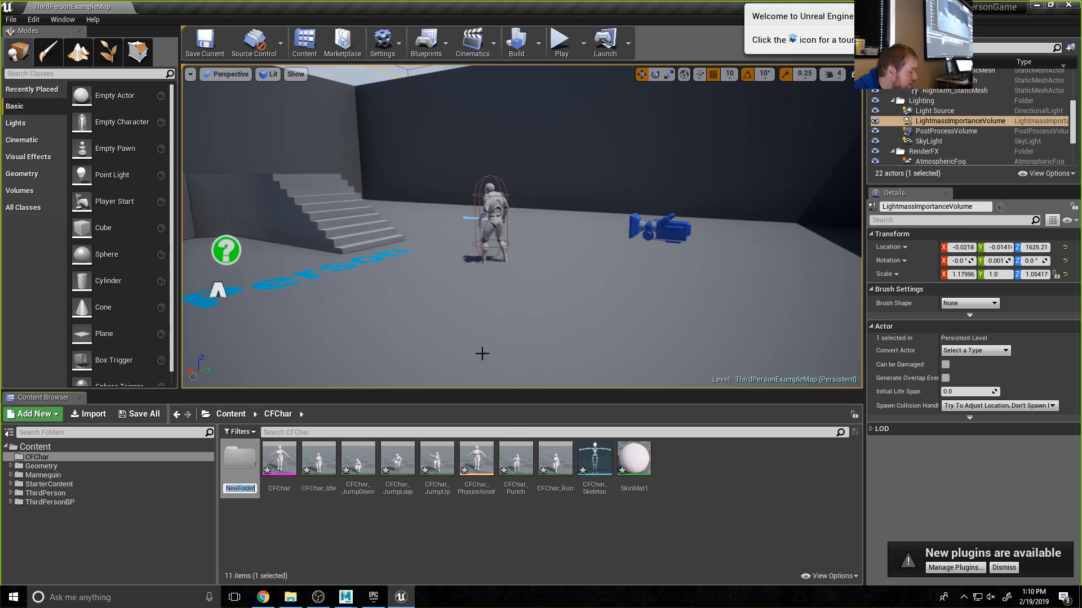
{"action": "type", "text": "Anim"}
{"action": "key", "text": "Return"}
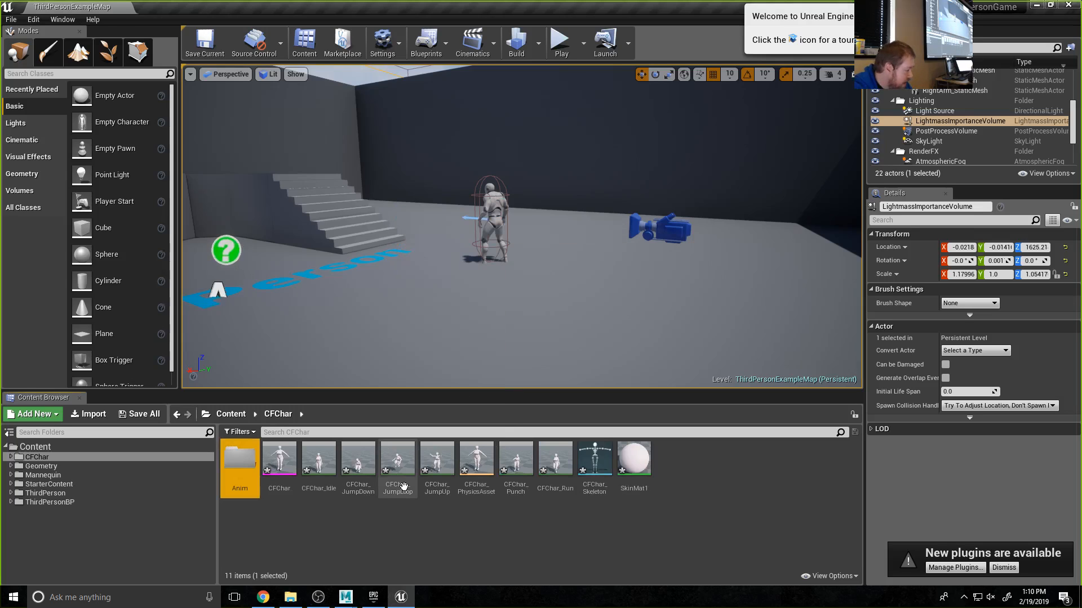
- Move the six animations CFChar_Idle, JumpDown, JumpLoop, JumpUp, Punch and Run into the Anim folder
{"action": "left_click", "coordinate": [319, 462]}
{"action": "left_click", "coordinate": [438, 462], "text": "shift"}
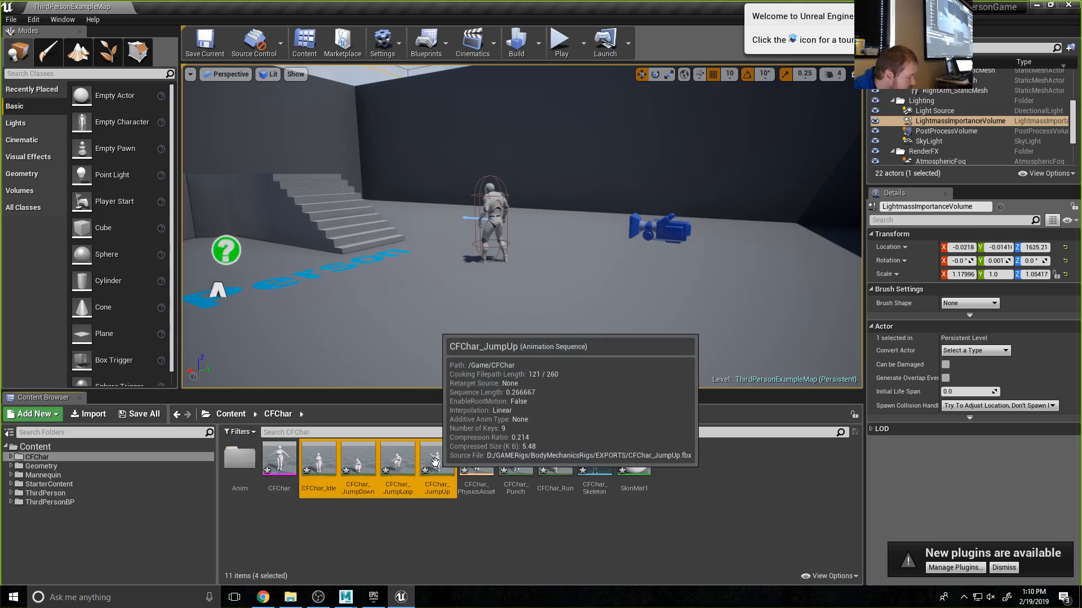
{"action": "left_click", "coordinate": [525, 468], "text": "ctrl"}
{"action": "left_click", "coordinate": [547, 462], "text": "ctrl"}
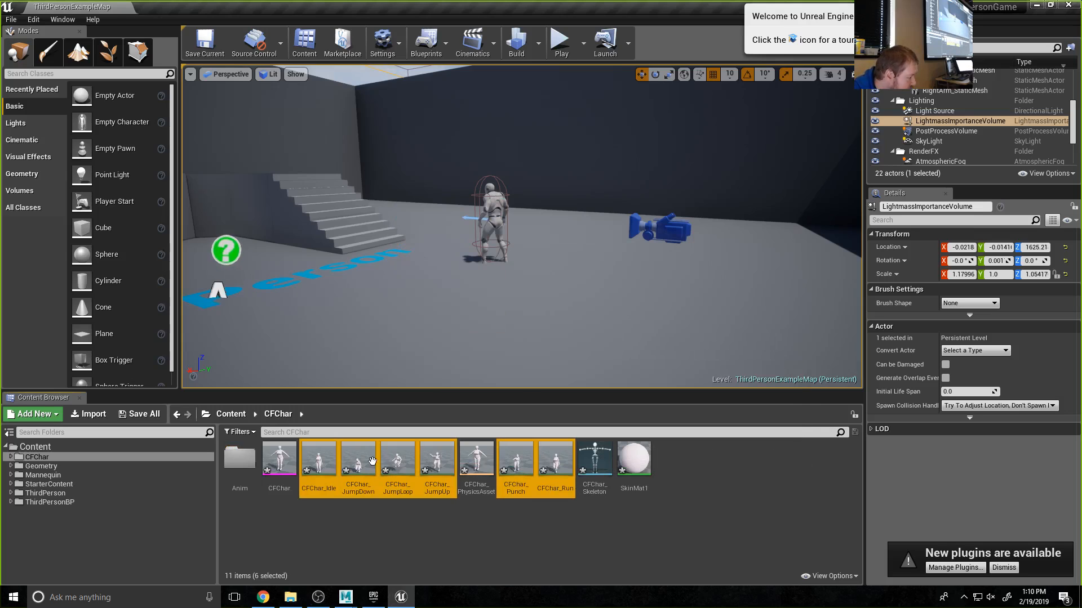
{"action": "left_click_drag", "start_coordinate": [320, 465], "coordinate": [237, 459]}
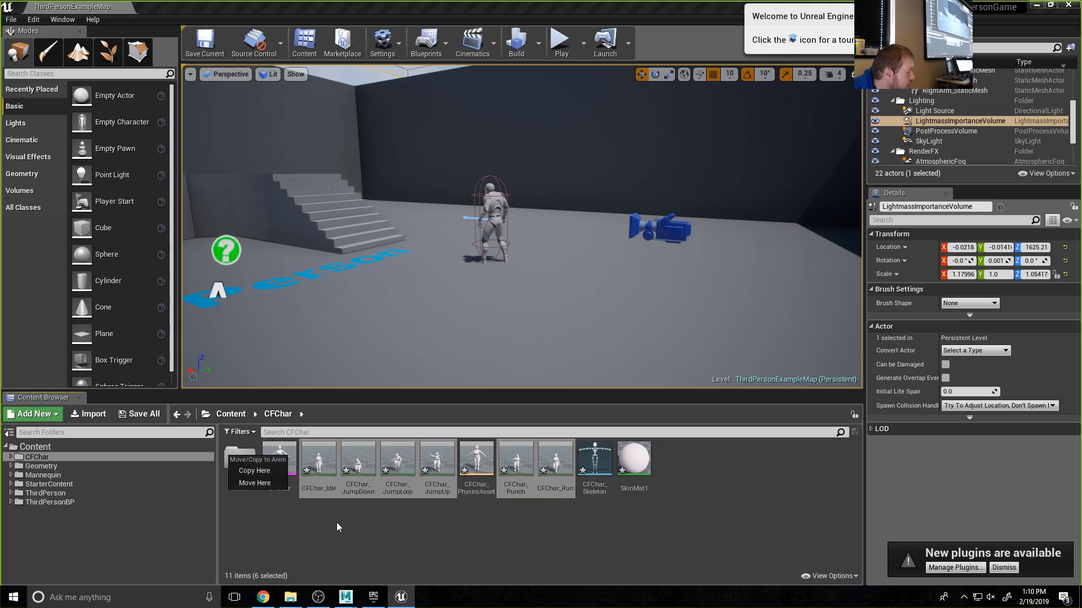
{"action": "left_click", "coordinate": [255, 483]}
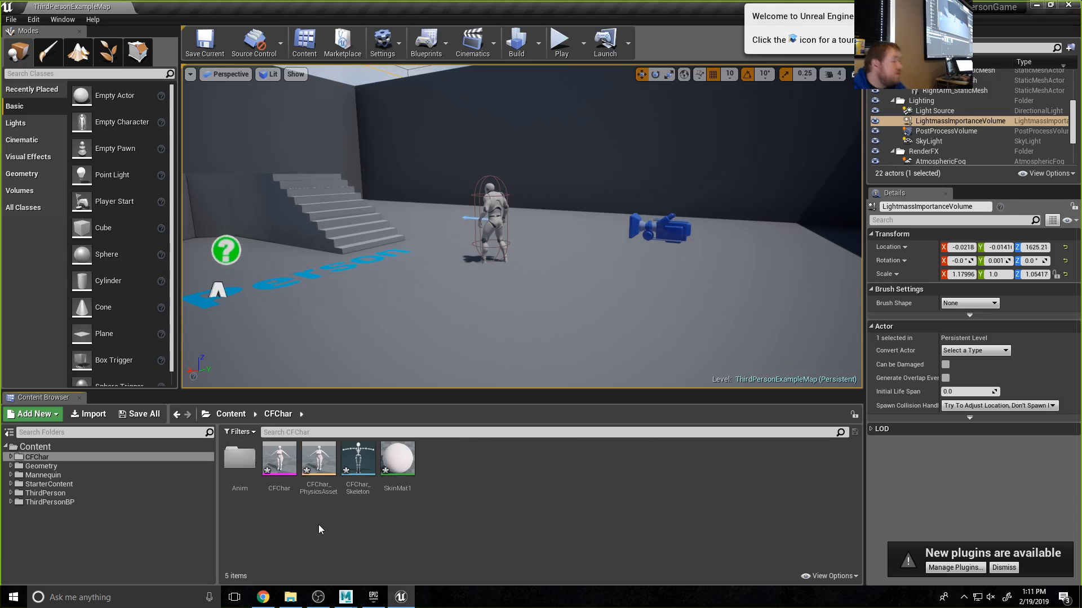
- Open CFChar in a maximized editor and preview the CFChar_Run animation from the side, followed by CFChar_Punch
{"action": "double_click", "coordinate": [284, 457]}
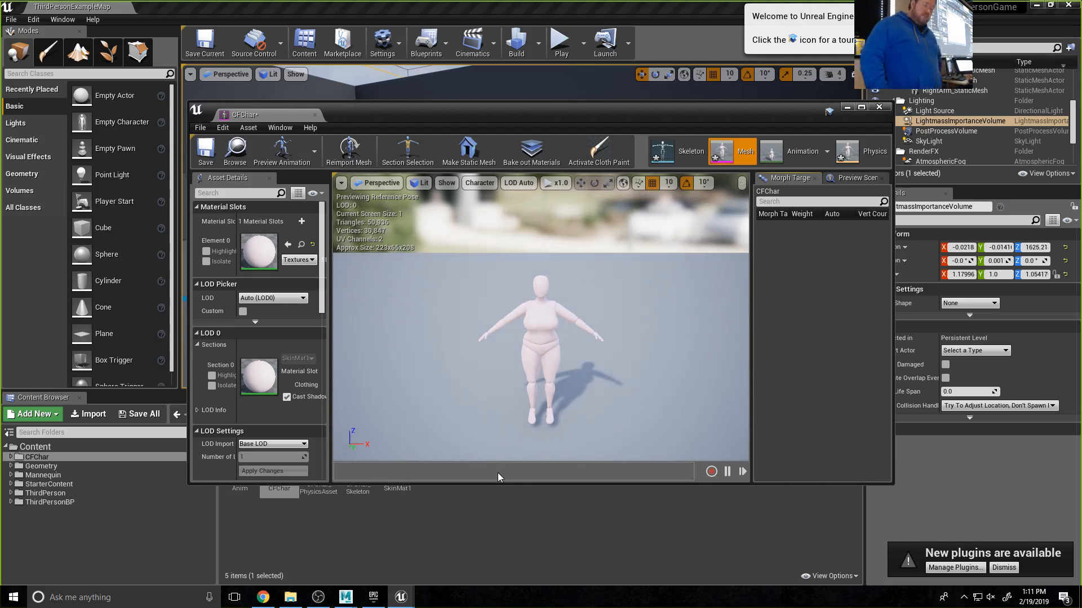
{"action": "left_click", "coordinate": [767, 159]}
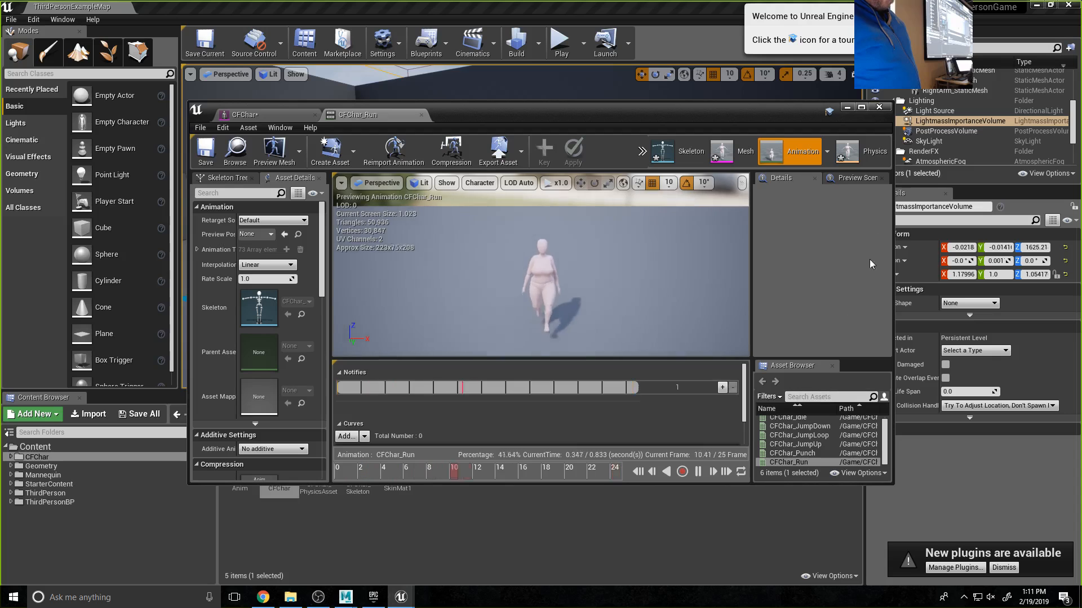
{"action": "left_click", "coordinate": [861, 107]}
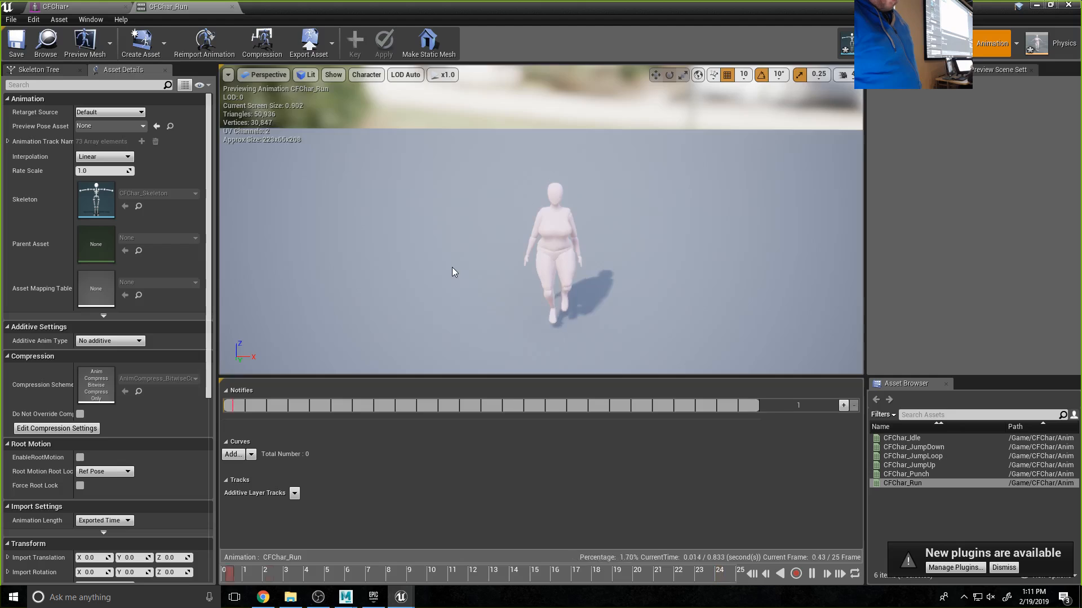
{"action": "mouse_move", "coordinate": [452, 268]}
{"action": "right_mouse_down"}
{"action": "mouse_move", "coordinate": [293, 265]}
{"action": "mouse_move", "coordinate": [459, 271]}
{"action": "right_mouse_up"}
{"action": "left_click_drag", "start_coordinate": [456, 267], "coordinate": [445, 220]}
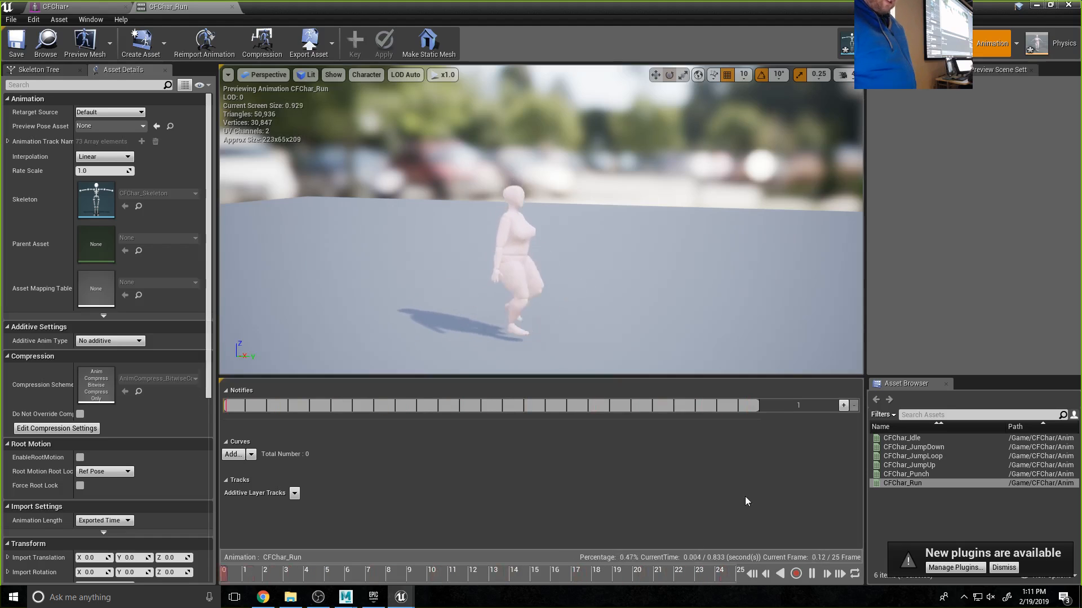
{"action": "left_click", "coordinate": [906, 475]}
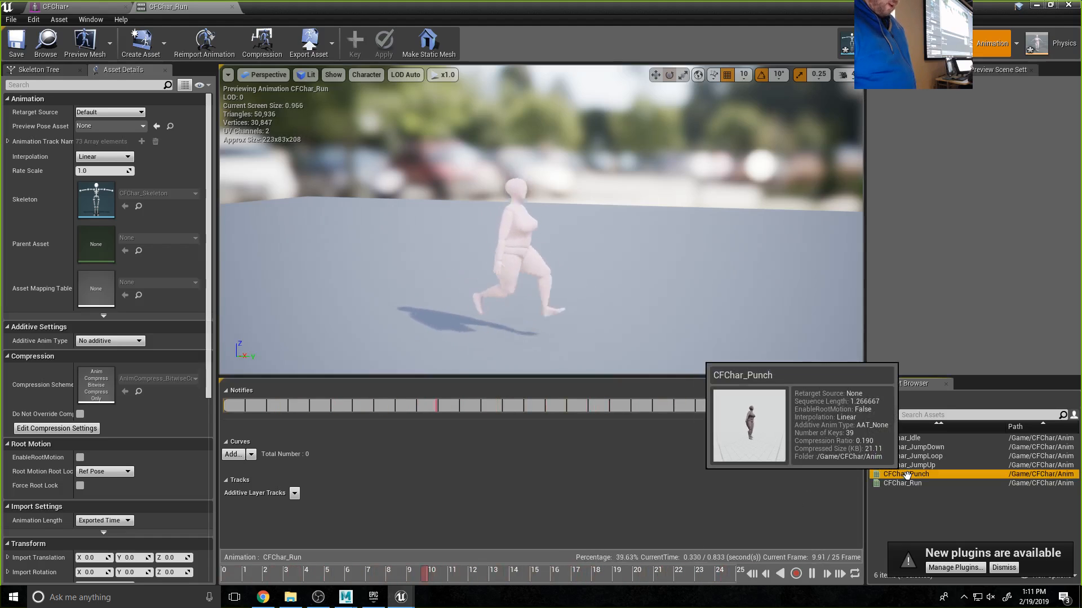
{"action": "double_click", "coordinate": [906, 474]}
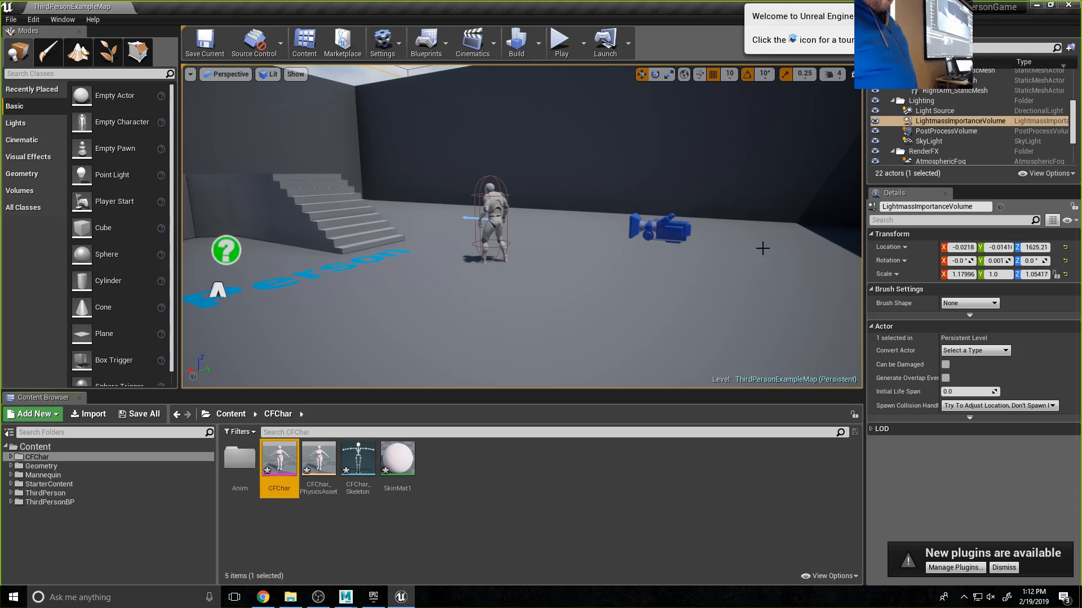
- Create a Blend Space 1D for CFChar_Skeleton in the CFChar folder, name it CFBLendSpace, and open it
{"action": "left_click", "coordinate": [462, 489]}
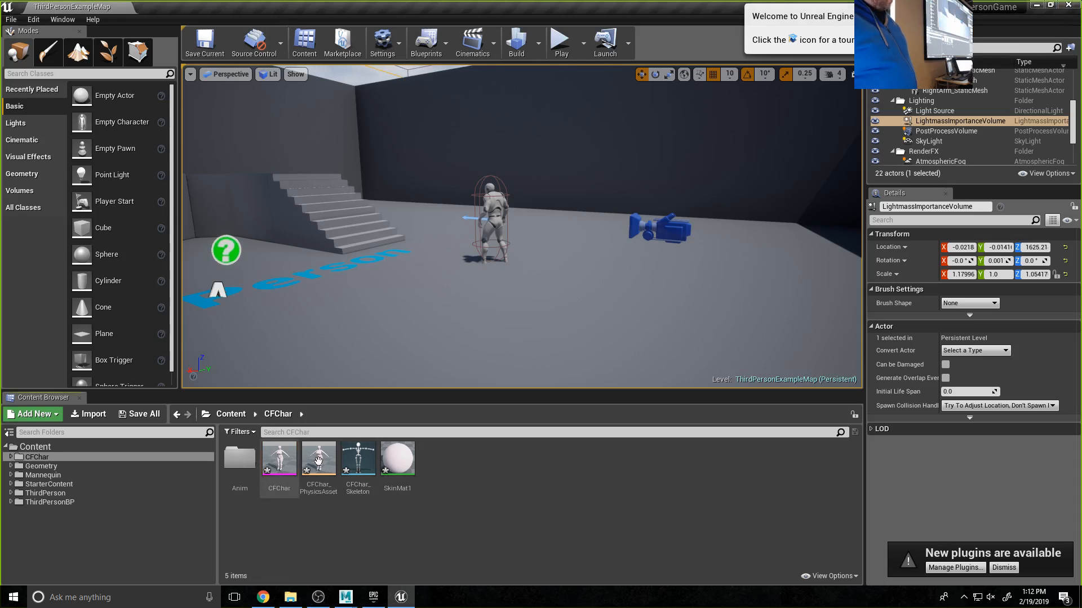
{"action": "right_click", "coordinate": [466, 464]}
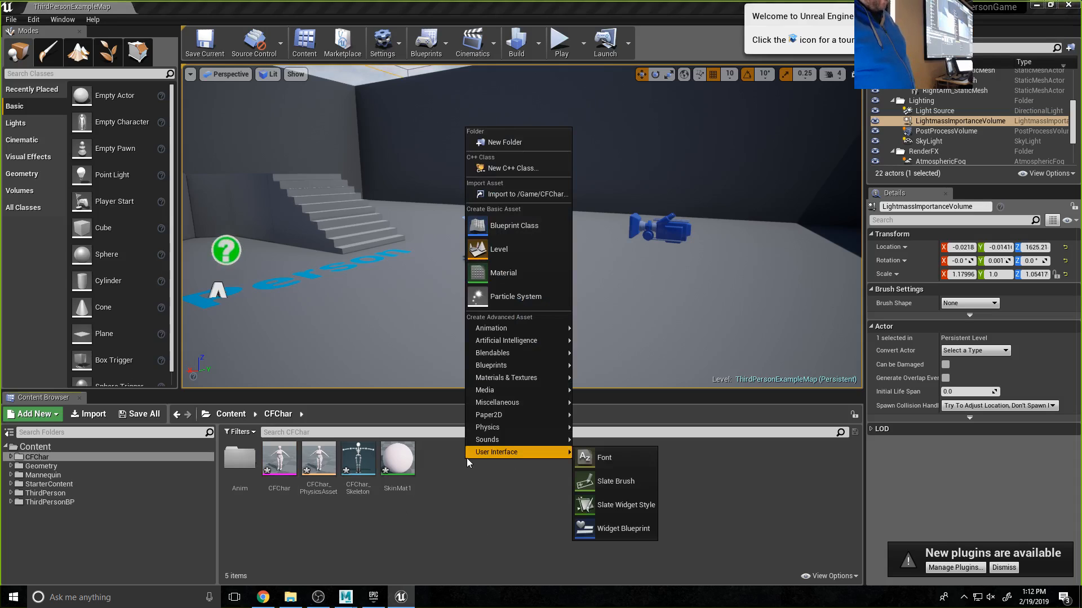
{"action": "mouse_move", "coordinate": [533, 324]}
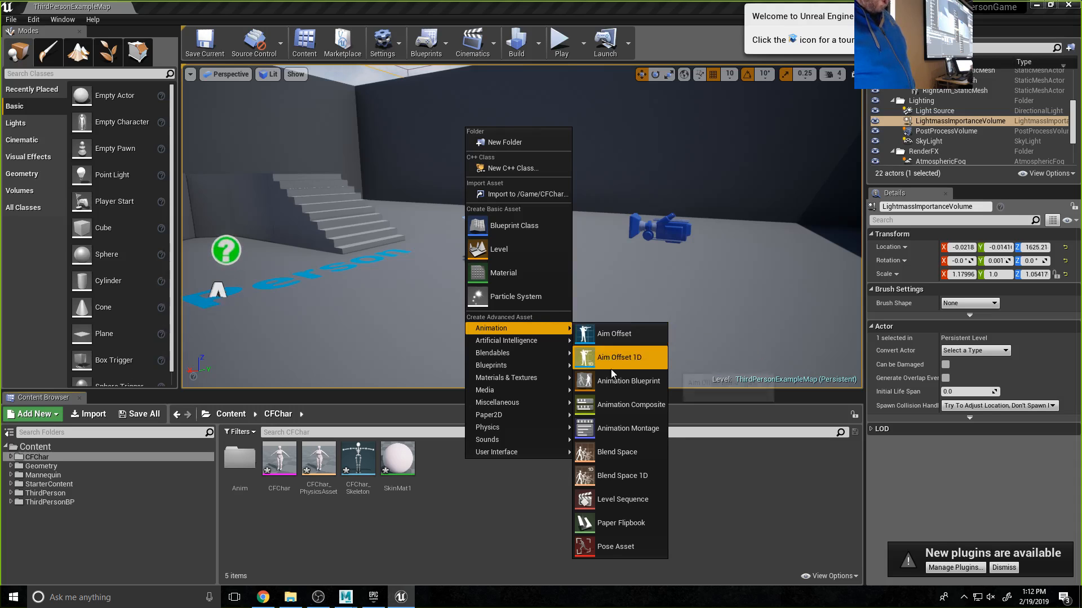
{"action": "left_click", "coordinate": [641, 482]}
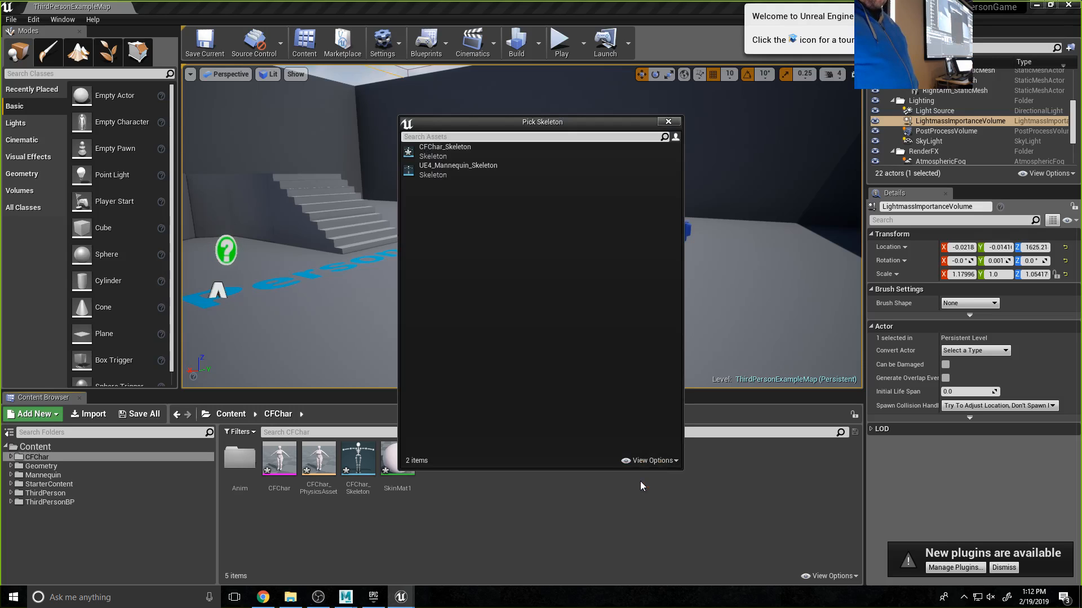
{"action": "left_click", "coordinate": [467, 157]}
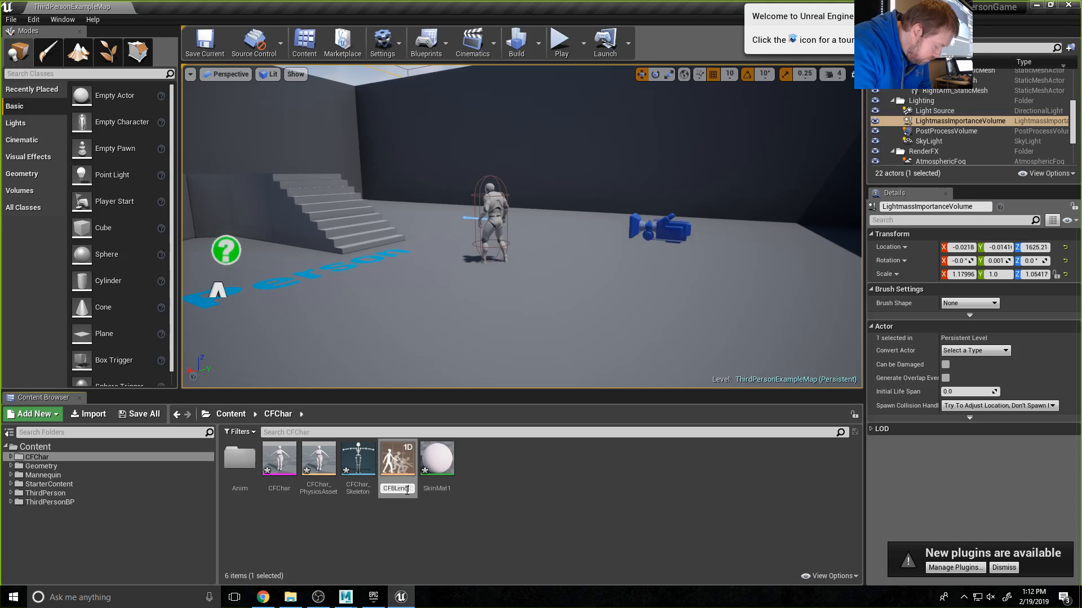
{"action": "key", "text": "Return"}
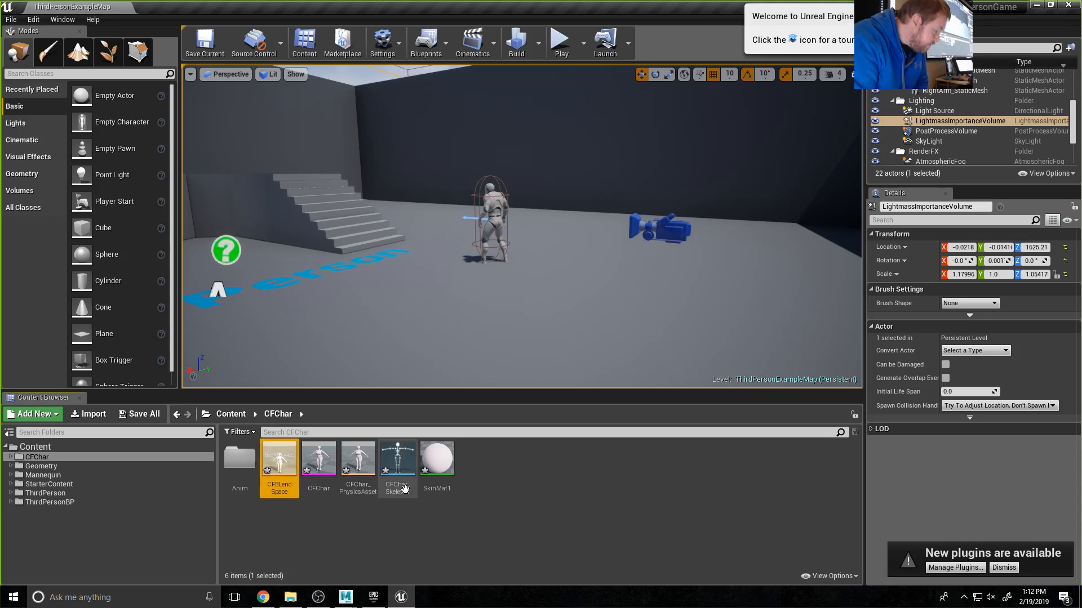
{"action": "double_click", "coordinate": [280, 479]}
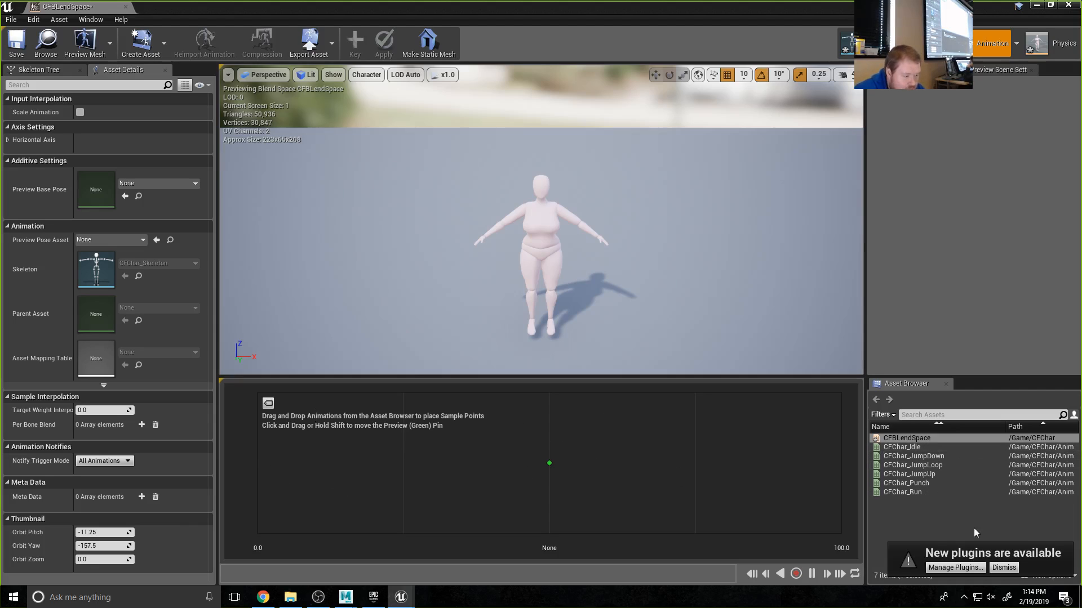
- Place CFChar_Idle at 0 and CFChar_Run at 100 on the blend space axis, and preview the blend across the full range
{"action": "left_click", "coordinate": [909, 447]}
{"action": "left_click_drag", "start_coordinate": [909, 447], "coordinate": [258, 464]}
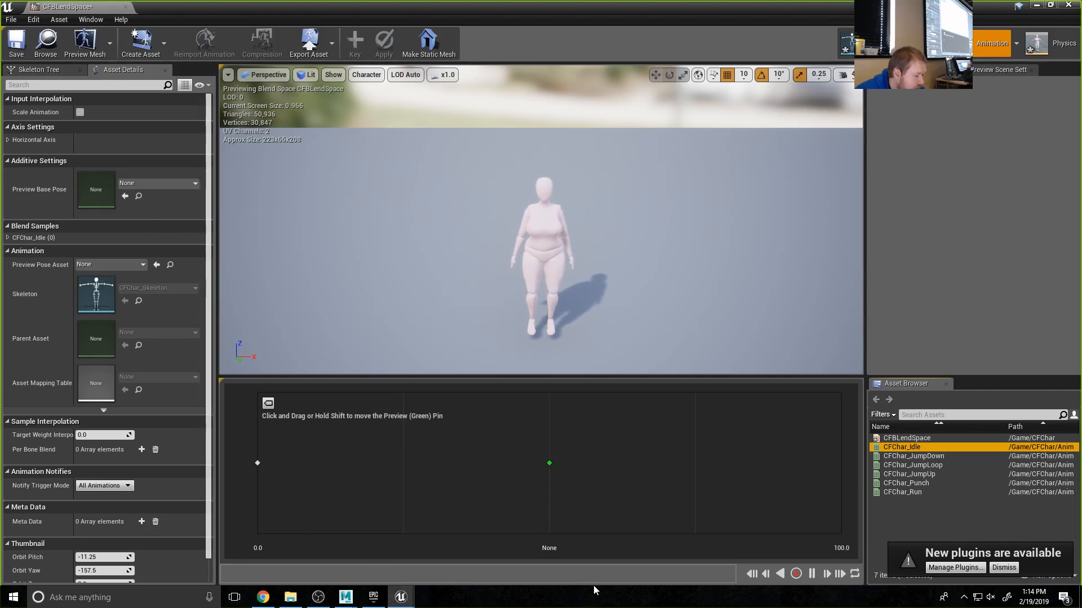
{"action": "left_click_drag", "start_coordinate": [903, 492], "coordinate": [841, 464]}
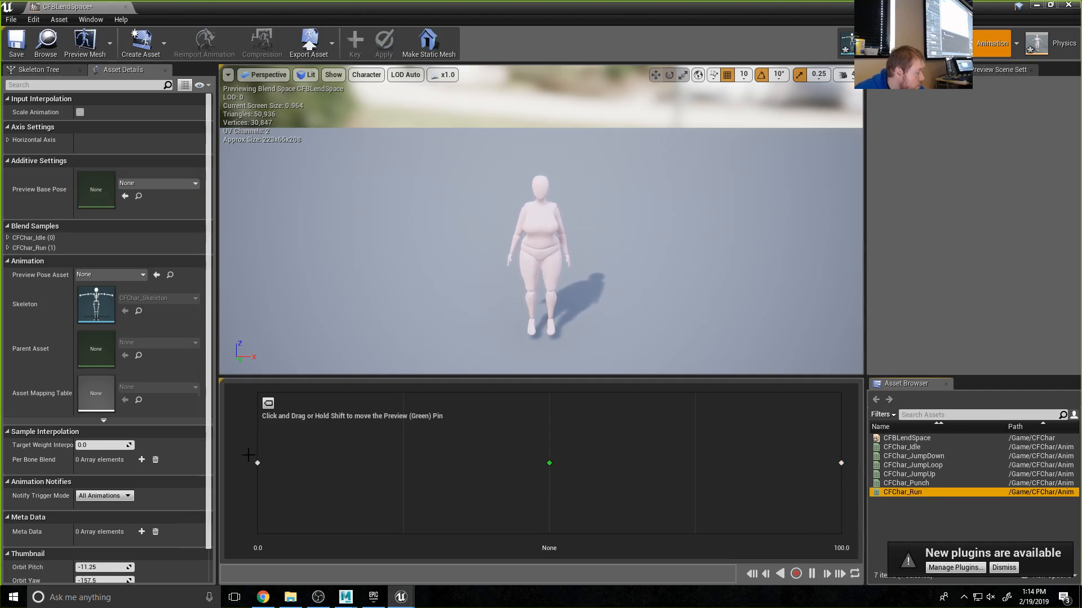
{"action": "left_click_drag", "start_coordinate": [549, 463], "coordinate": [224, 472]}
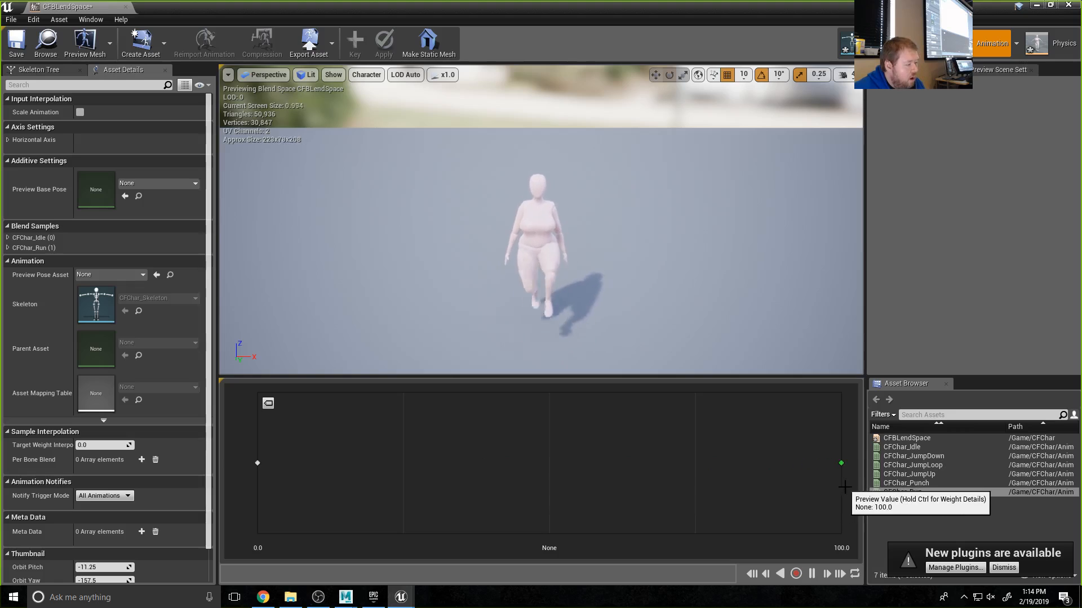
{"action": "mouse_move", "coordinate": [887, 492]}
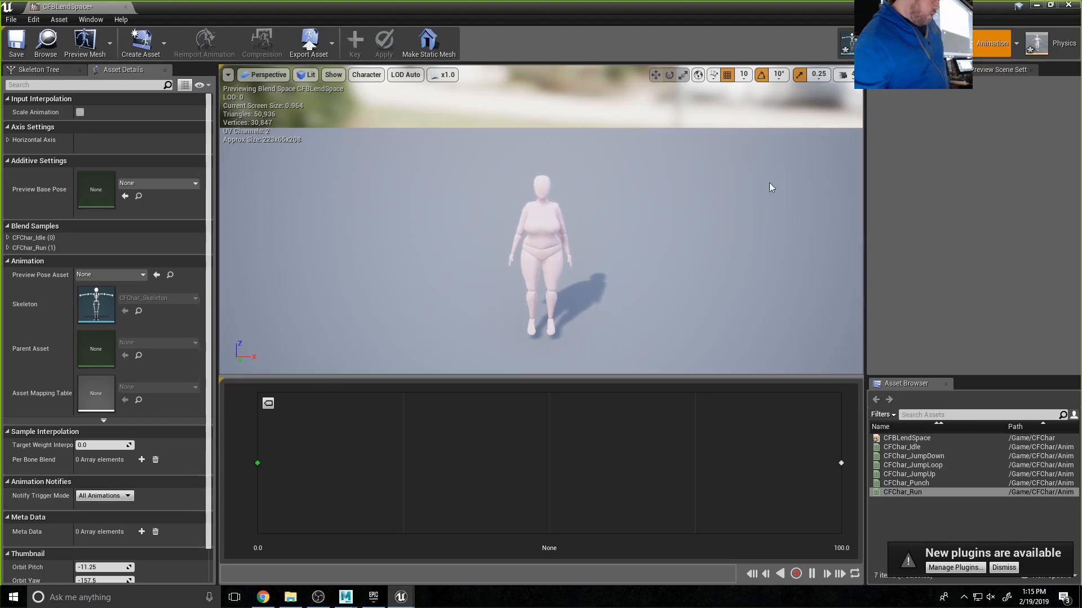
- Close the CFBLendSpace editor and save all modified assets in the project
{"action": "left_click", "coordinate": [1068, 5]}
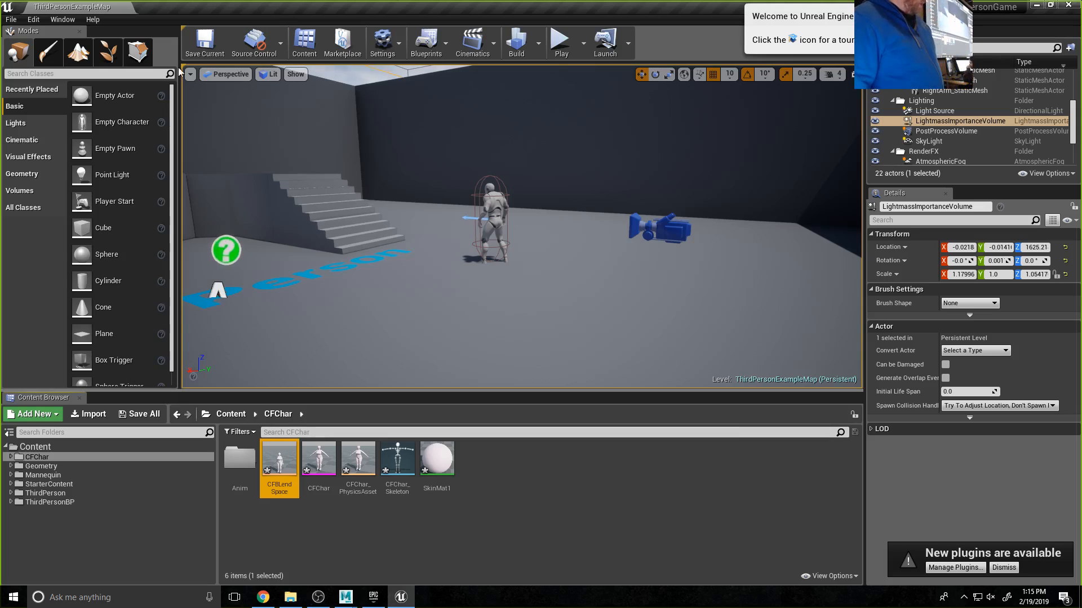
{"action": "left_click", "coordinate": [10, 20]}
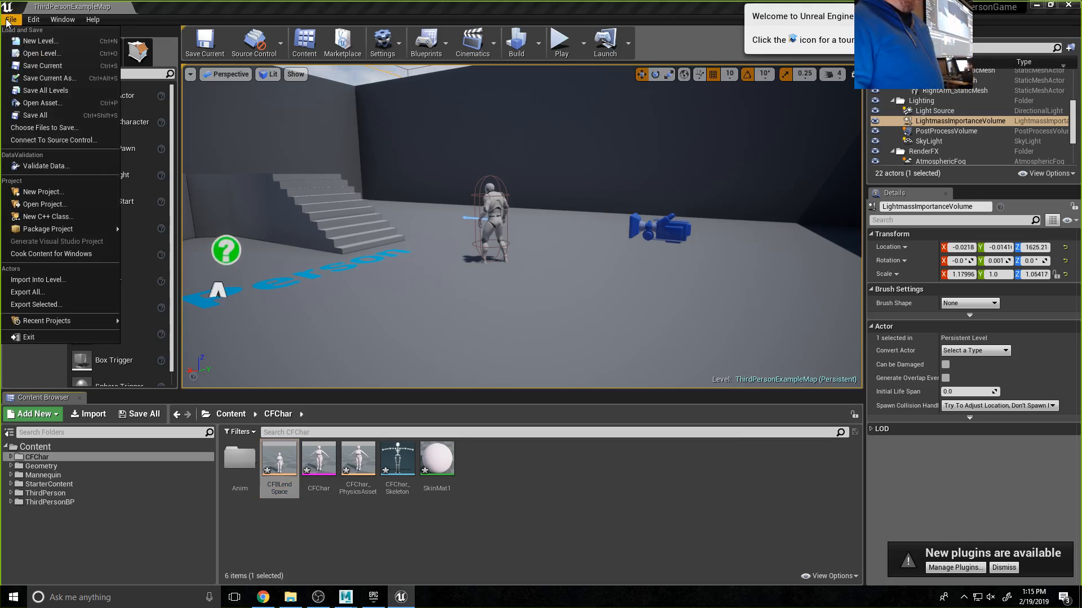
{"action": "left_click", "coordinate": [53, 115]}
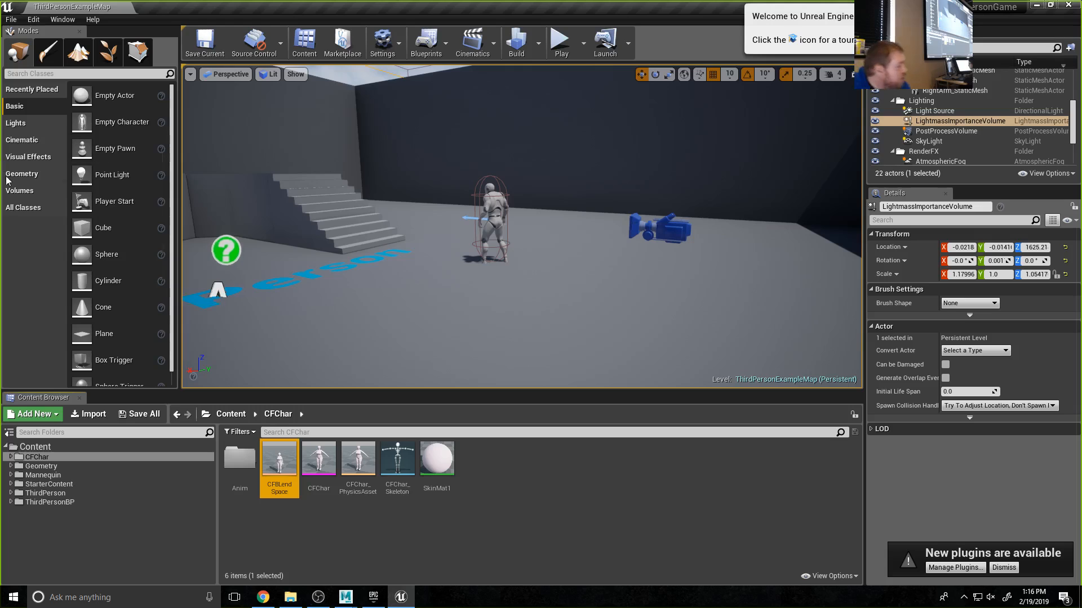
- Expand the Mannequin folder, and play-test the level by running the default character forward before ending the session
{"action": "left_click", "coordinate": [10, 476]}
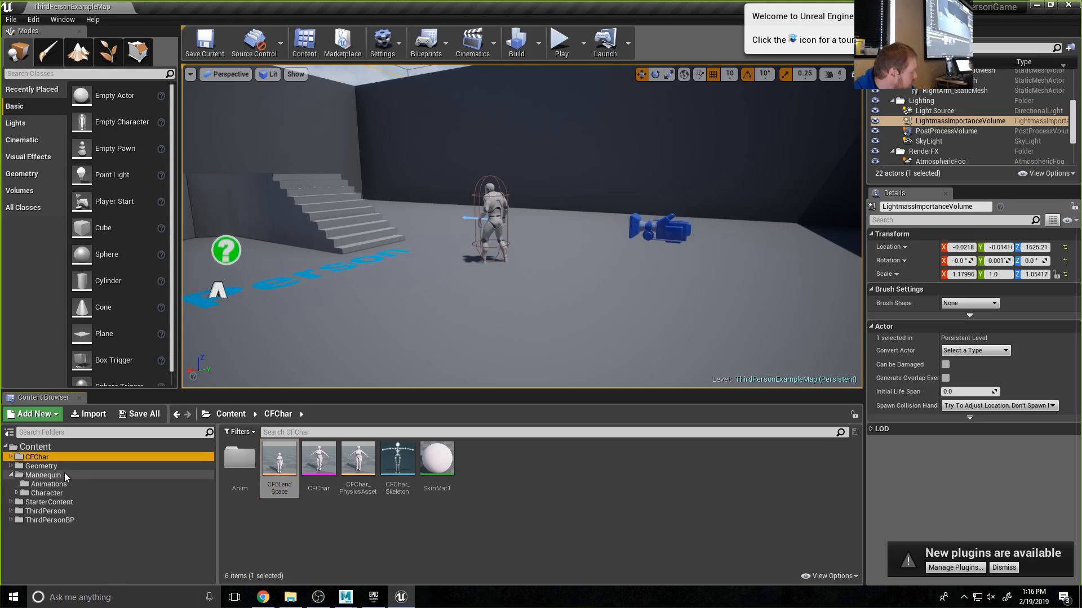
{"action": "left_click", "coordinate": [560, 42]}
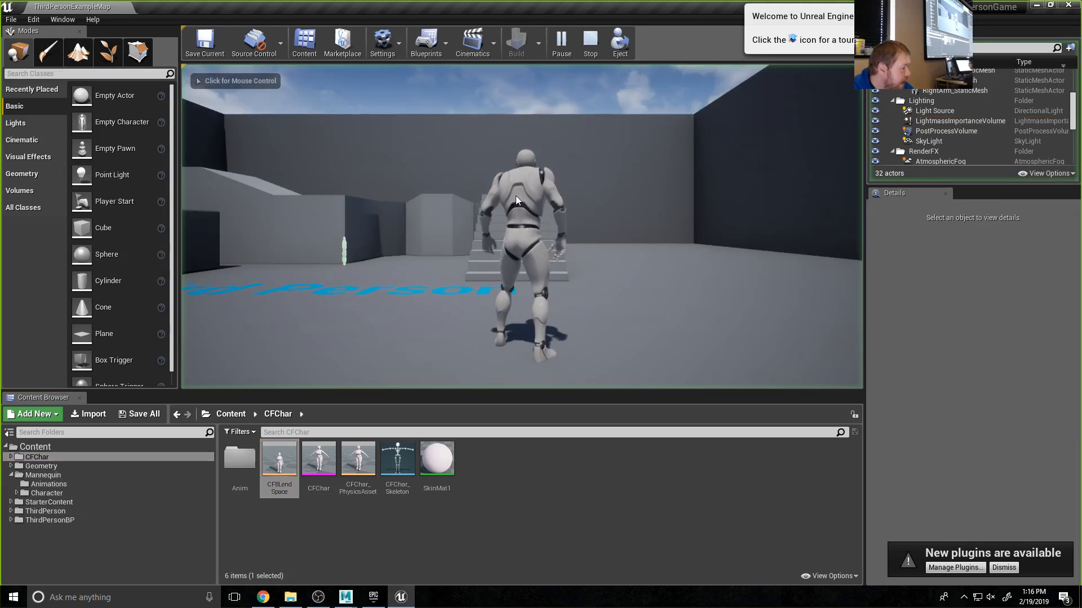
{"action": "left_click", "coordinate": [622, 267]}
{"action": "key", "text": "w"}
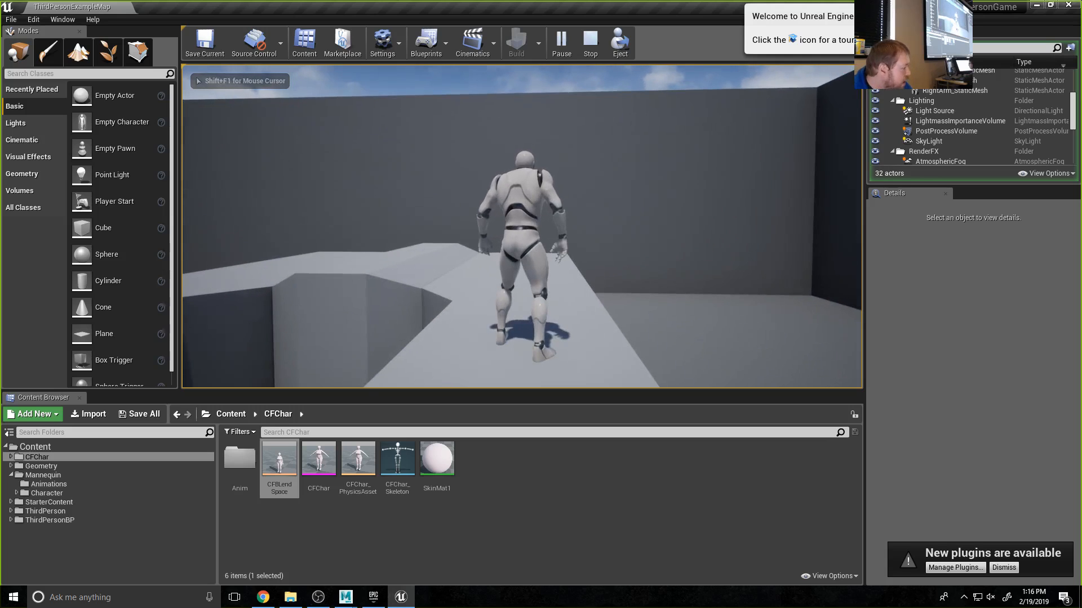
{"action": "key", "text": "Escape"}
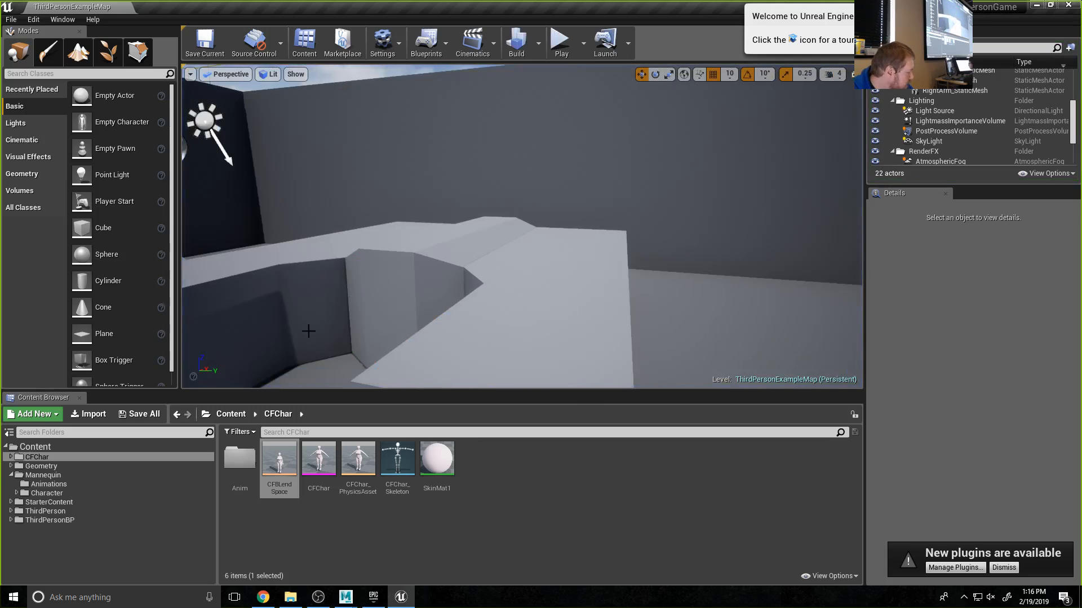
- Browse the Mannequin's Character/Mesh folder and its Animations folder to see the default character's assets
{"action": "left_click", "coordinate": [45, 476]}
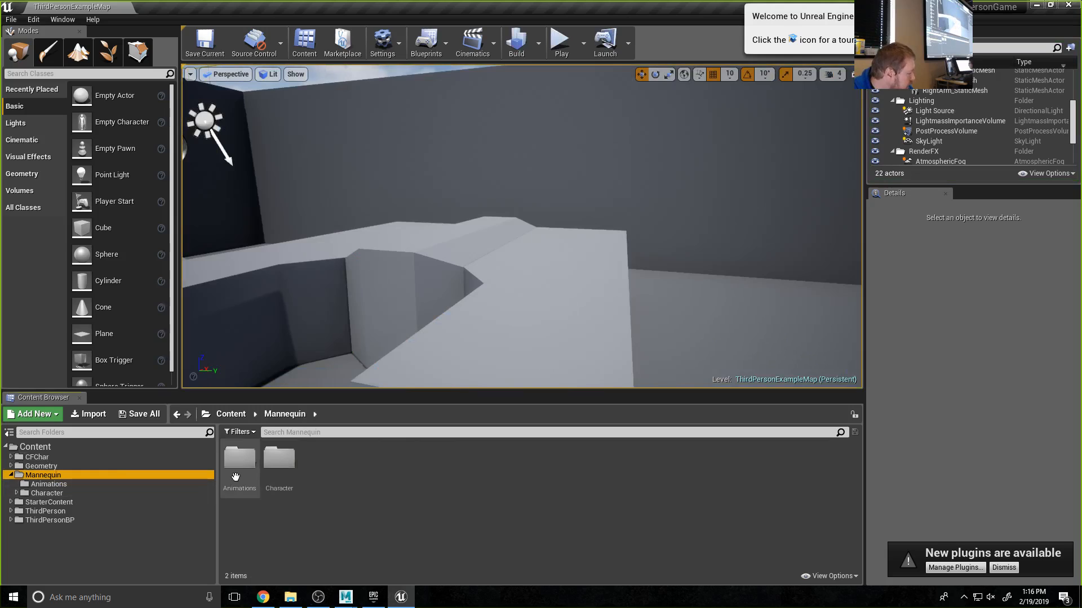
{"action": "double_click", "coordinate": [279, 459]}
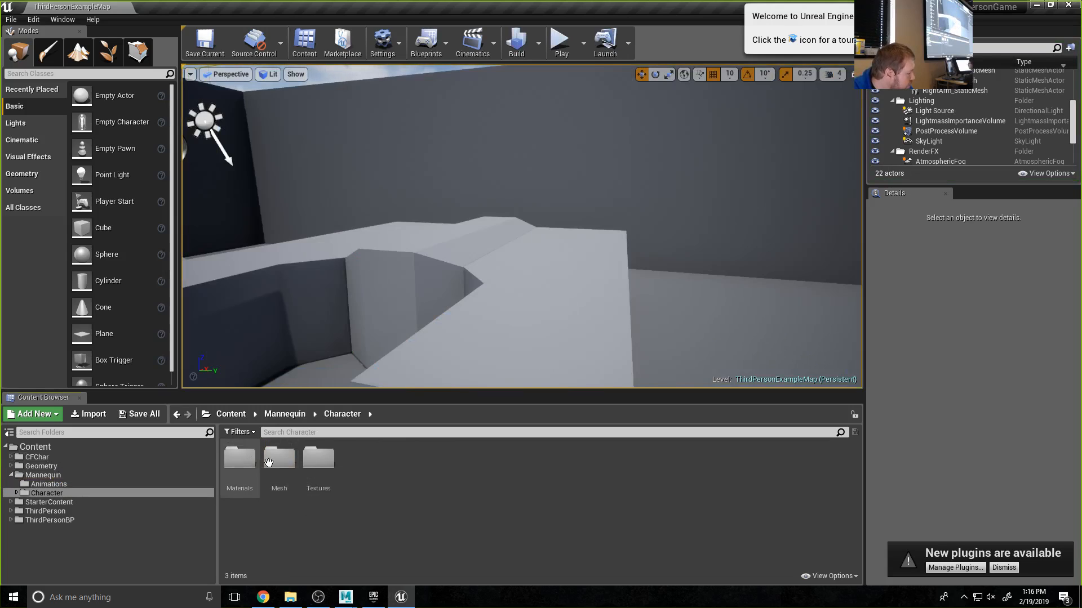
{"action": "double_click", "coordinate": [276, 472]}
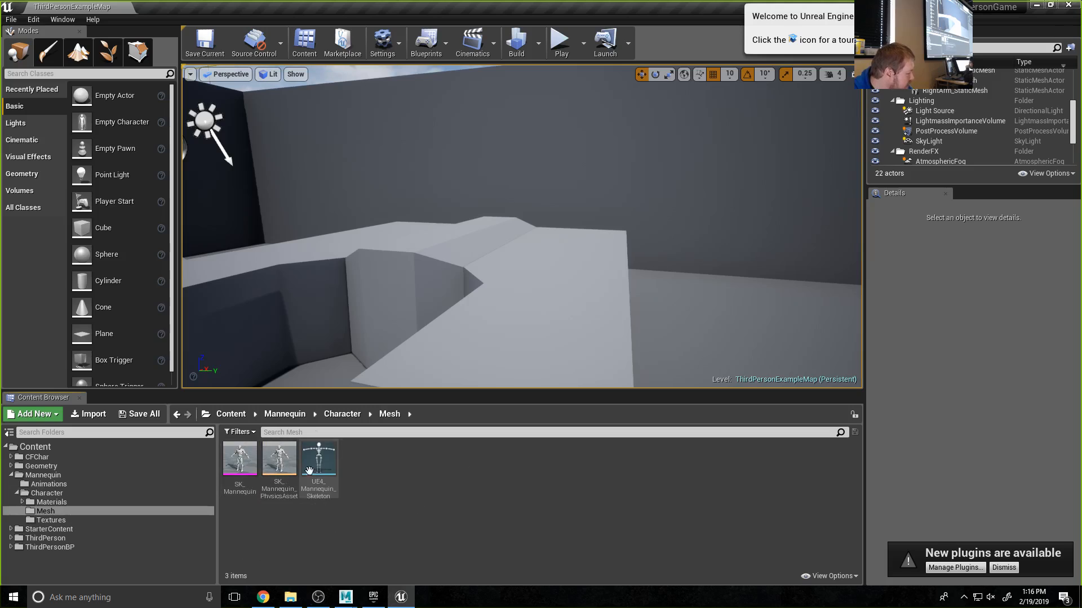
{"action": "left_click", "coordinate": [50, 486]}
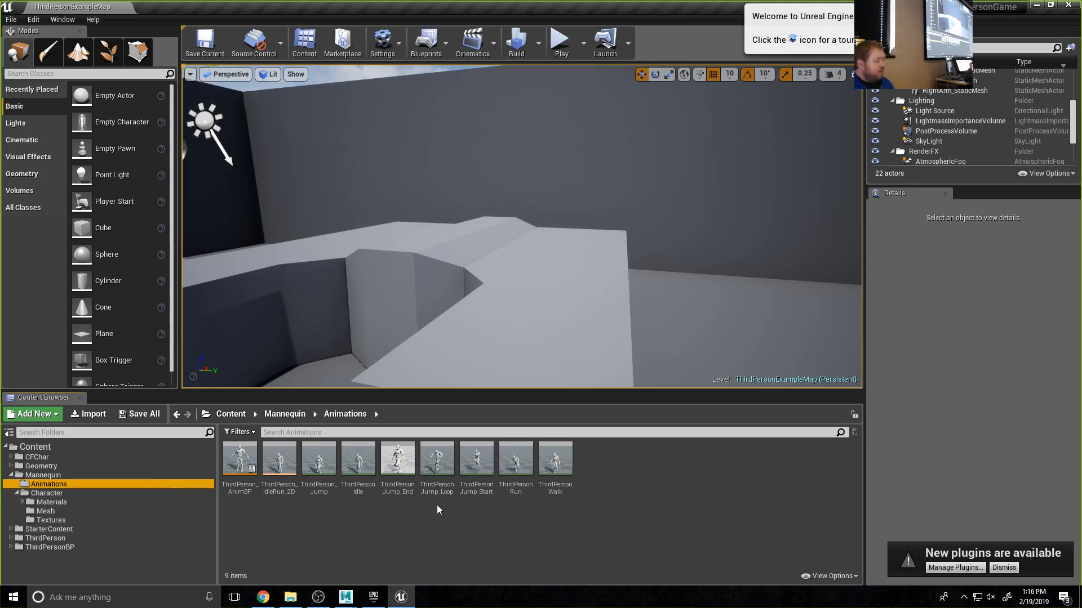
{"action": "left_click", "coordinate": [590, 531]}
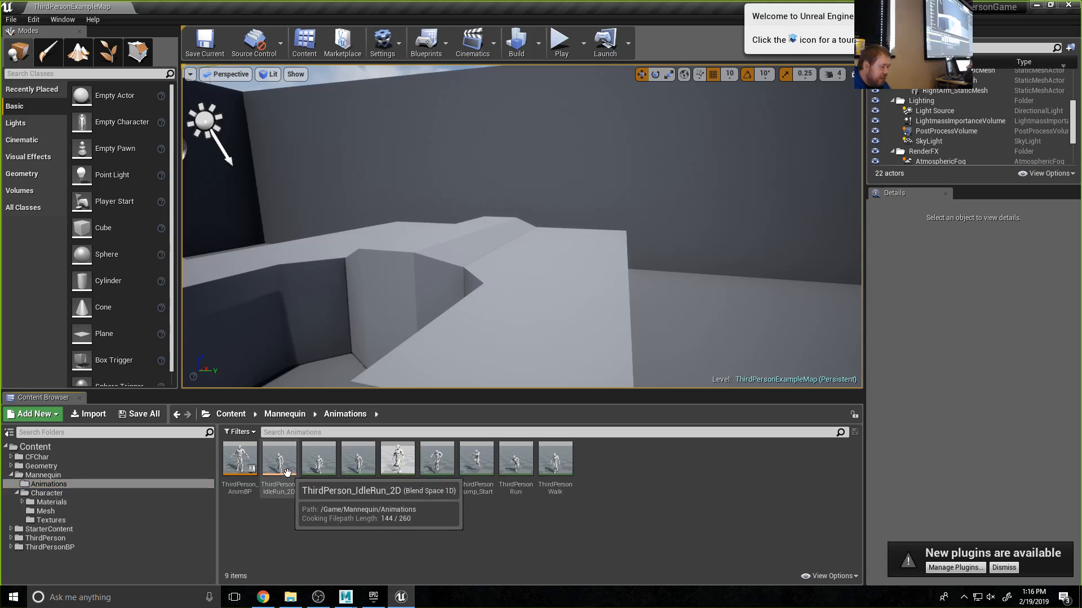
- Open the ThirdPerson_IdleRun_2D blend space, move its preview point to speed 0, and close the editor
{"action": "left_click", "coordinate": [287, 472]}
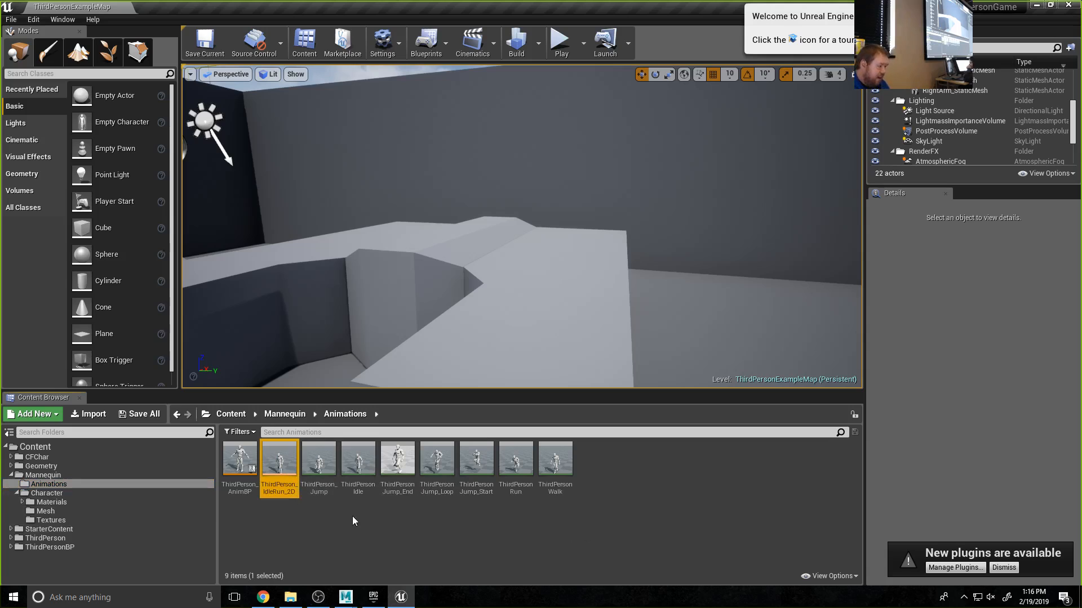
{"action": "double_click", "coordinate": [282, 472]}
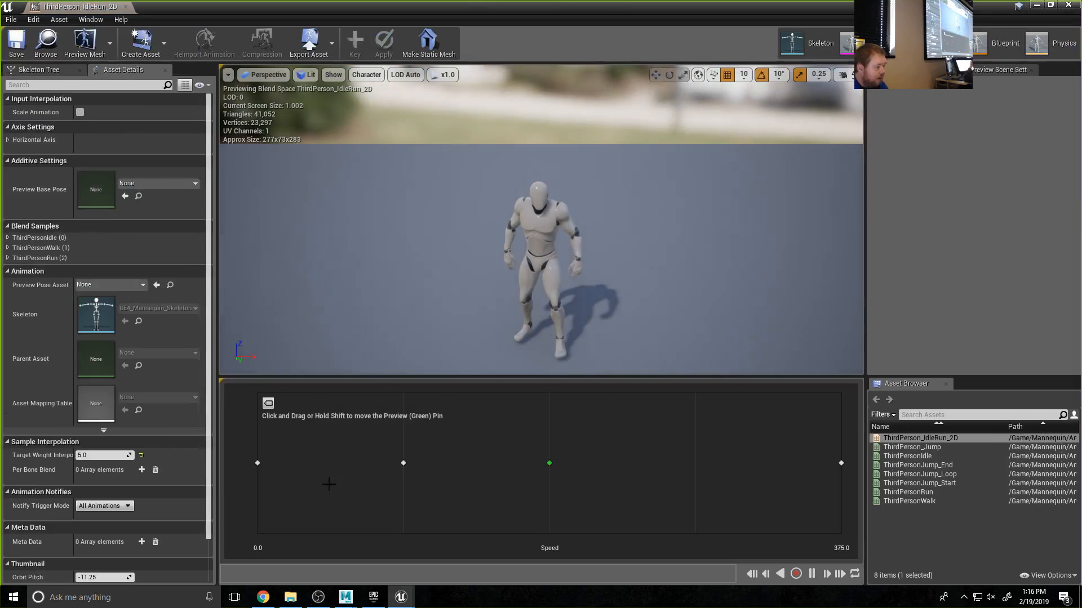
{"action": "left_click_drag", "start_coordinate": [549, 464], "coordinate": [257, 464]}
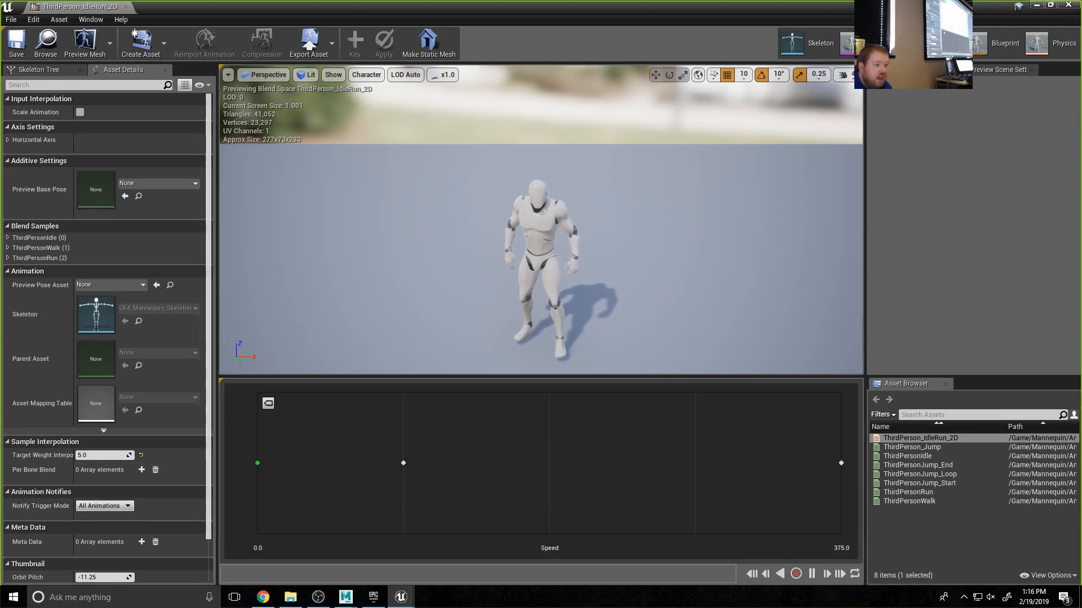
{"action": "left_click", "coordinate": [1063, 6]}
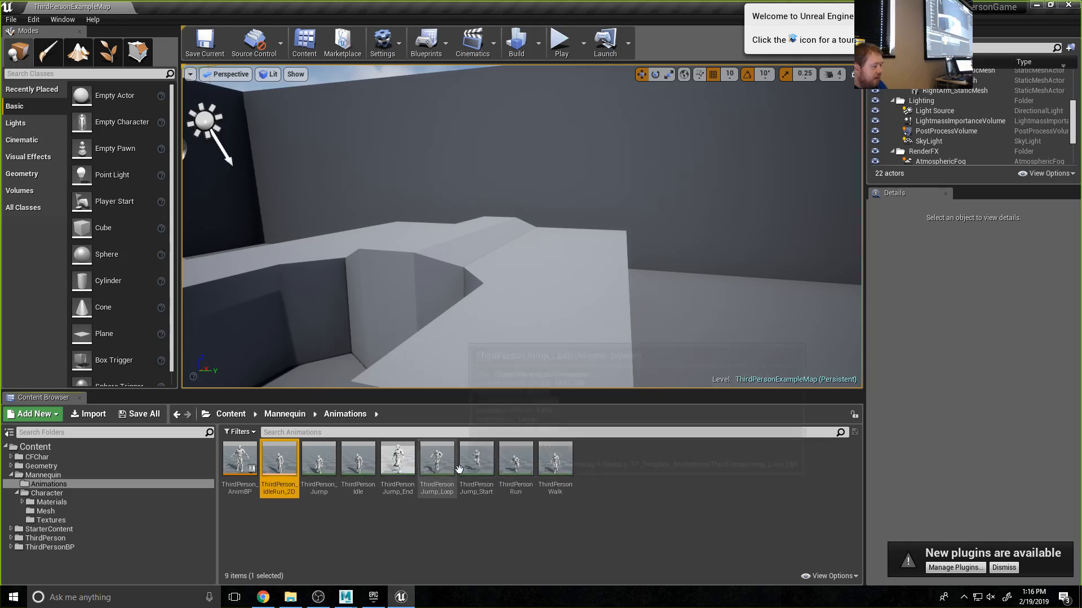
{"action": "left_click", "coordinate": [427, 543]}
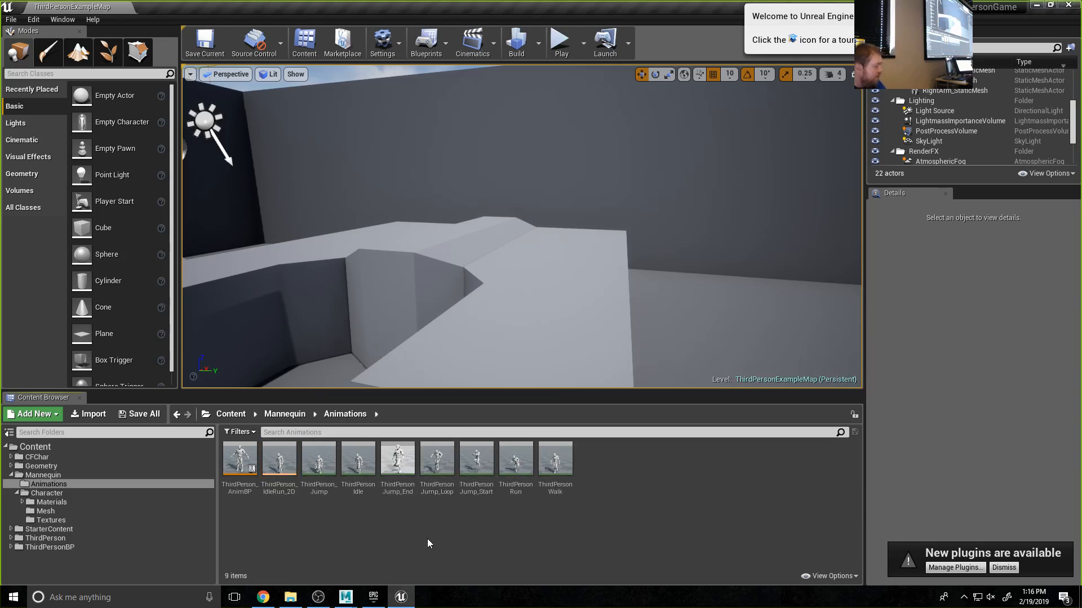
- Open ThirdPerson_AnimBP and examine its JumpLoop to JumpEnd transition rule and its Event Graph
{"action": "left_click", "coordinate": [237, 462]}
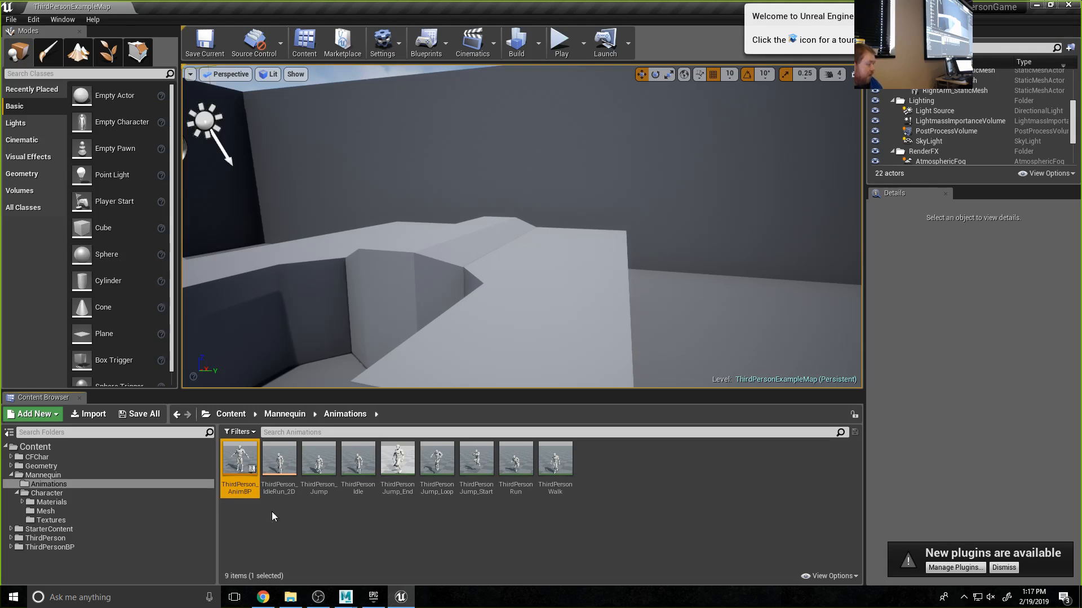
{"action": "double_click", "coordinate": [239, 459]}
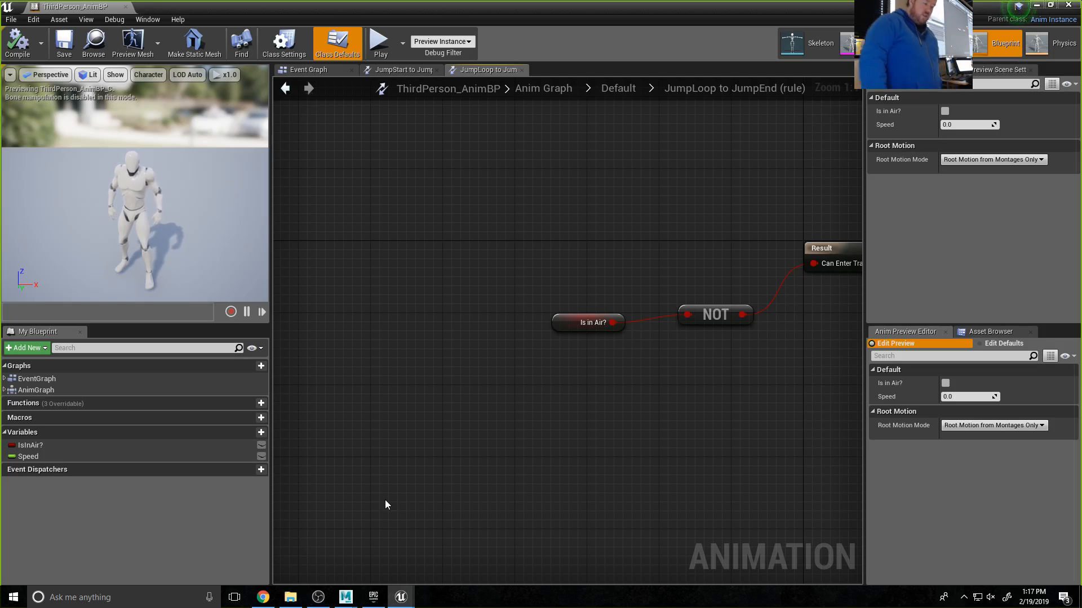
{"action": "right_click_drag", "start_coordinate": [707, 341], "coordinate": [600, 385]}
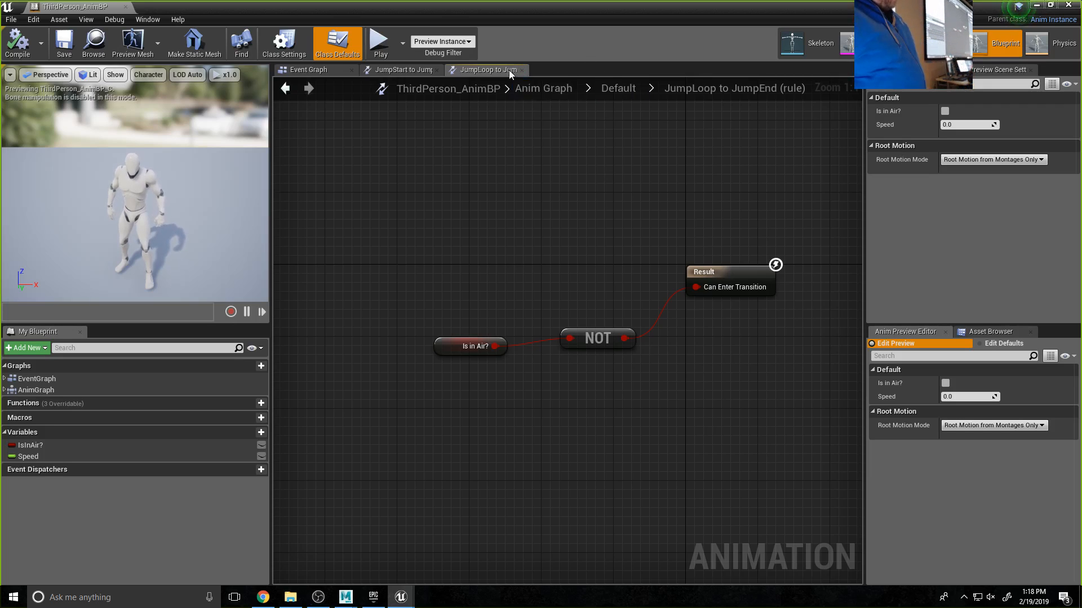
{"action": "left_click", "coordinate": [322, 72]}
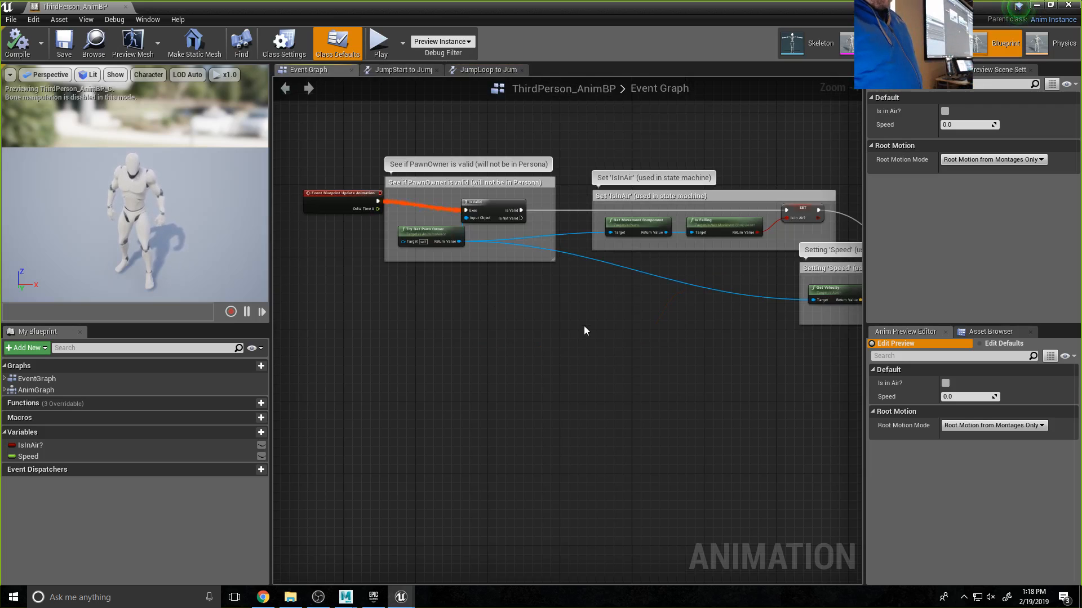
{"action": "scroll", "coordinate": [585, 328], "scroll_direction": "down", "scroll_amount": 2}
{"action": "scroll", "coordinate": [586, 328], "scroll_direction": "up", "scroll_amount": 1}
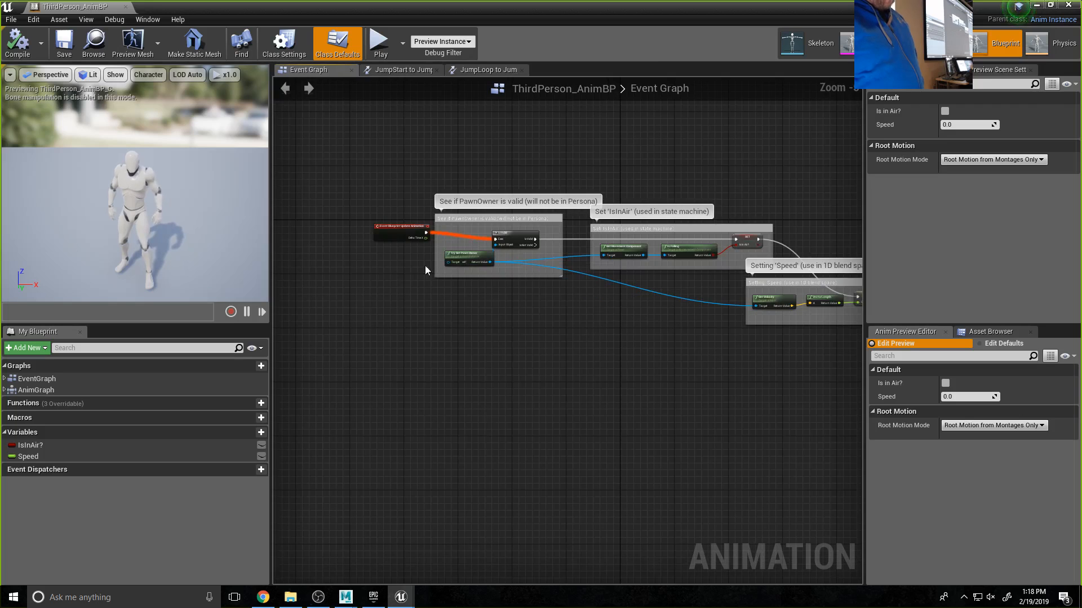
- Review the JumpStart to JumpLoop rule, the Default state machine and the Anim Graph, comparing with the Event Graph
{"action": "left_click", "coordinate": [403, 69]}
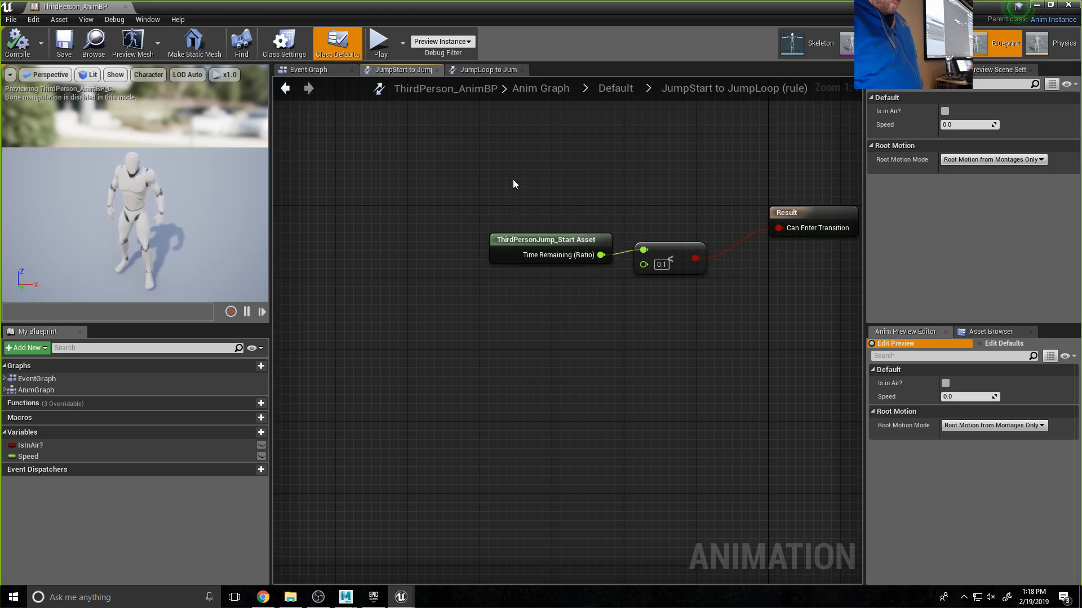
{"action": "left_click", "coordinate": [615, 89]}
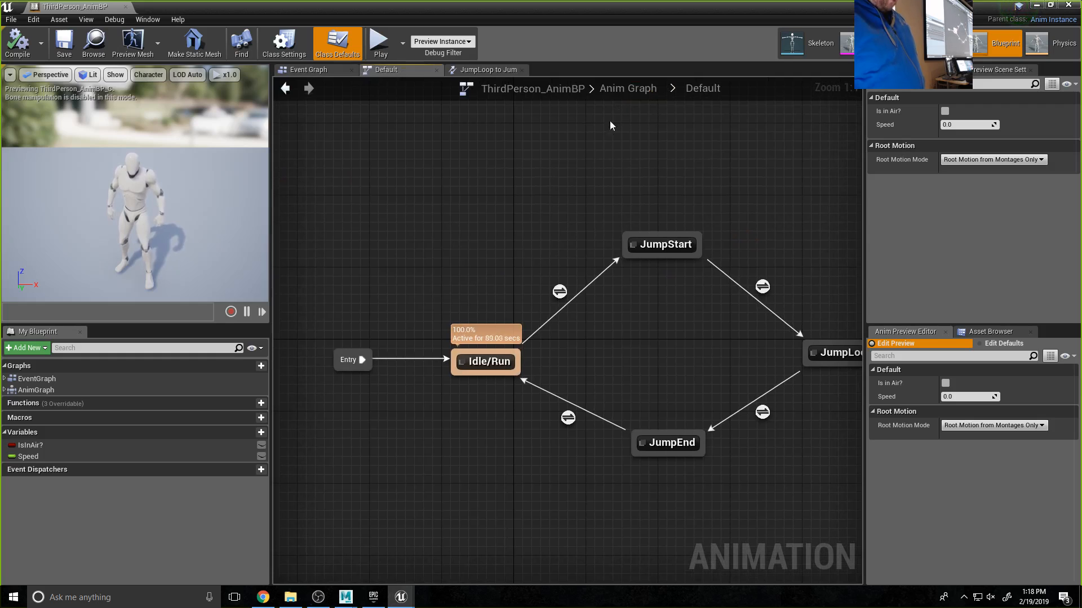
{"action": "left_click", "coordinate": [622, 93]}
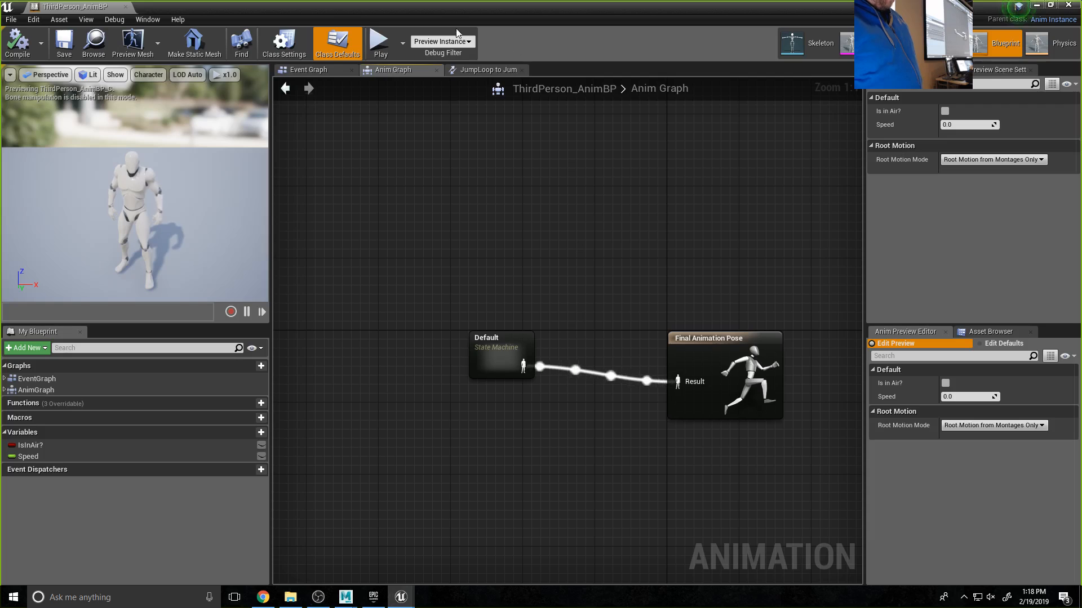
{"action": "left_click", "coordinate": [330, 69]}
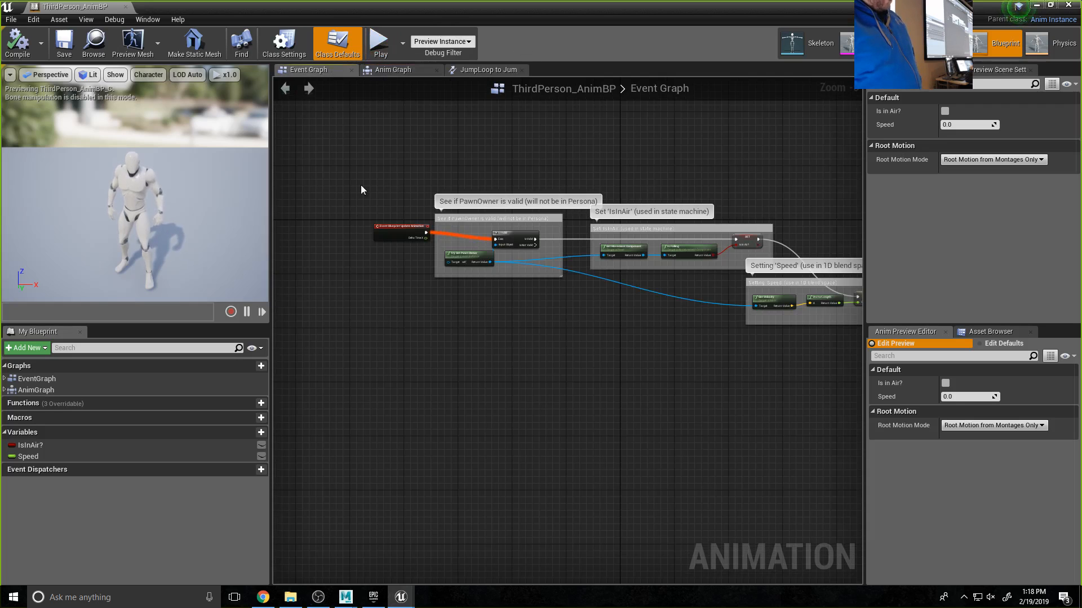
{"action": "left_click", "coordinate": [401, 70]}
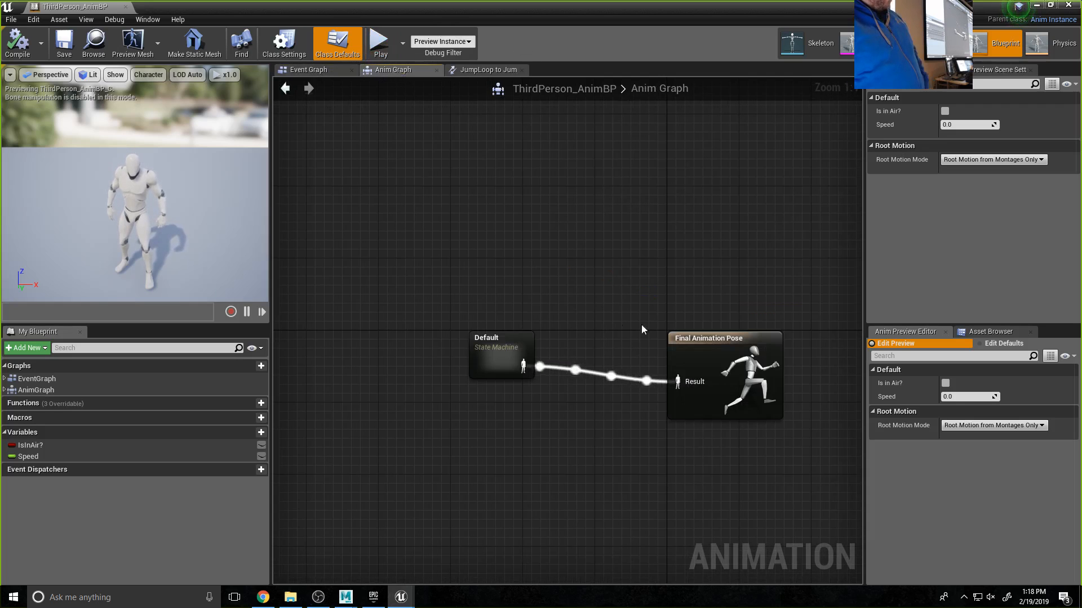
- Examine the Idle/Run state inside the Default state machine, and return to the state machine's overview through the Anim Graph
{"action": "double_click", "coordinate": [477, 349]}
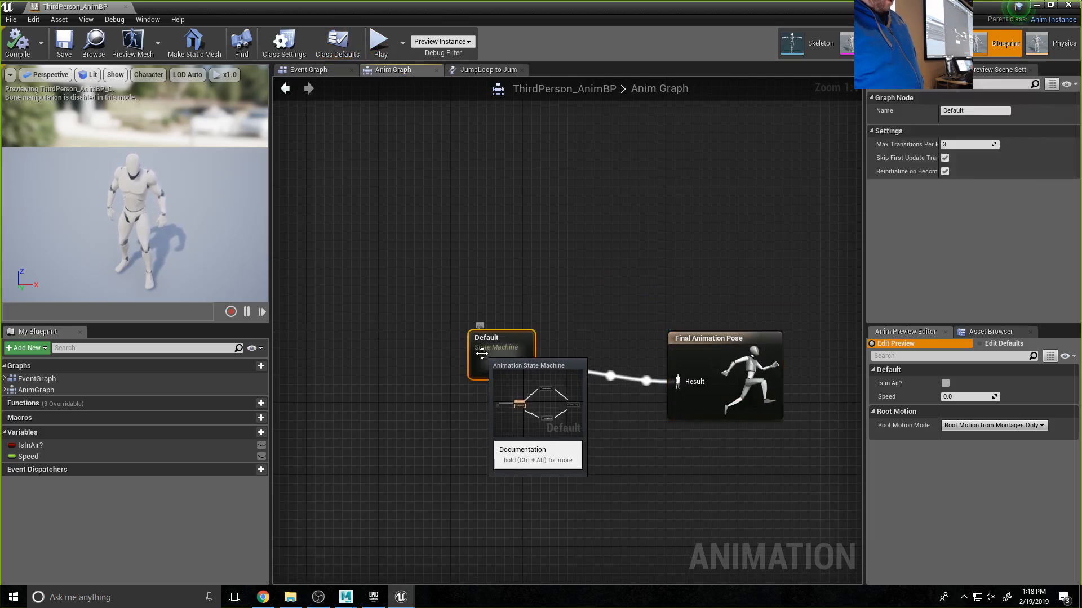
{"action": "double_click", "coordinate": [489, 360]}
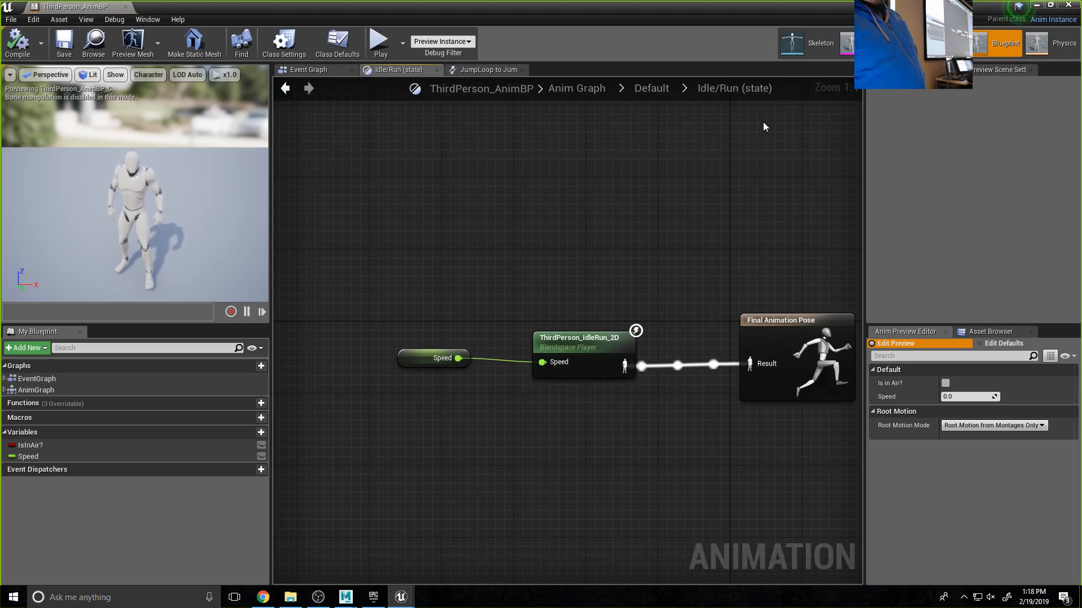
{"action": "left_click", "coordinate": [589, 88]}
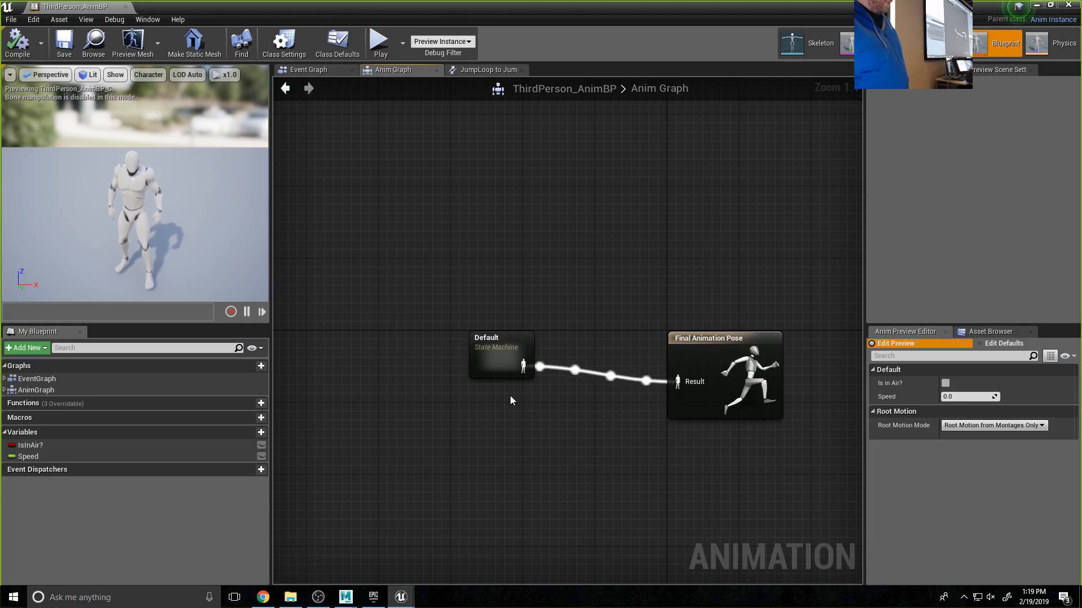
{"action": "double_click", "coordinate": [488, 356]}
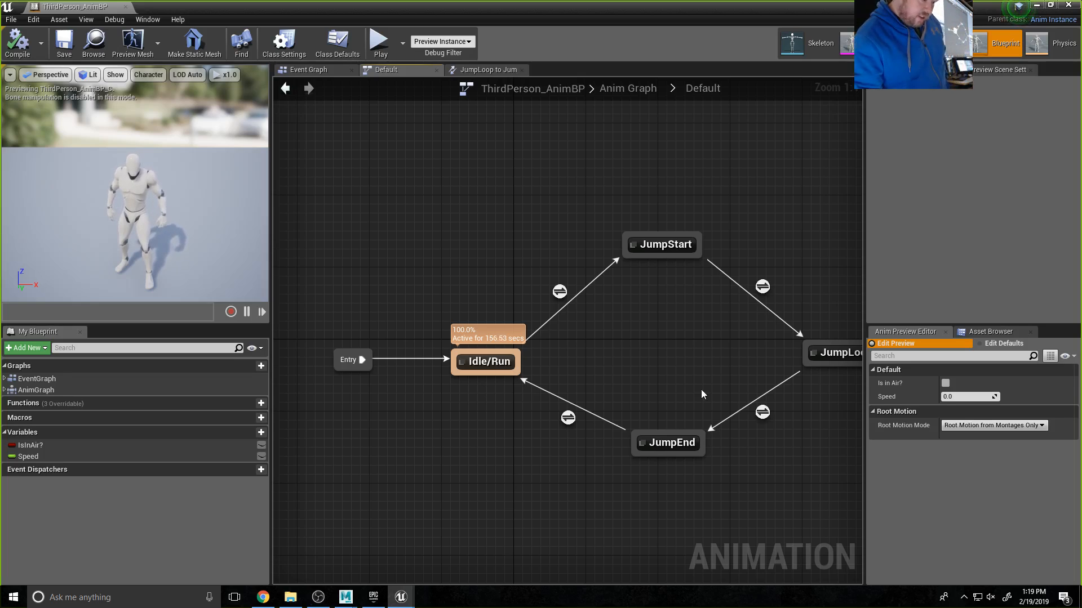
- Close the ThirdPerson_AnimBP editor and open the Anim folder inside CFChar
{"action": "mouse_move", "coordinate": [762, 414]}
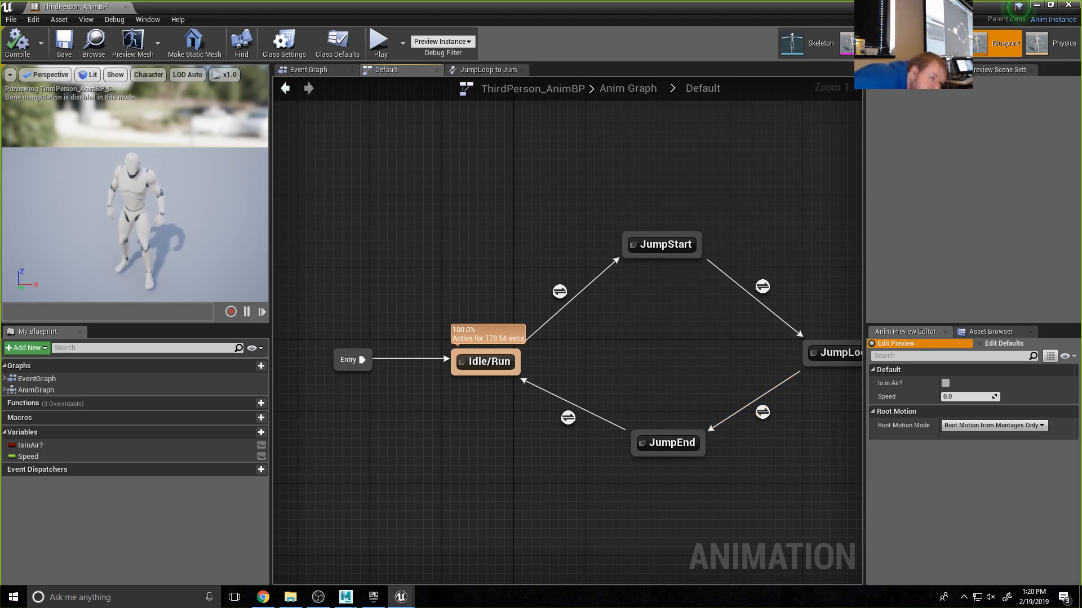
{"action": "left_click", "coordinate": [1069, 5]}
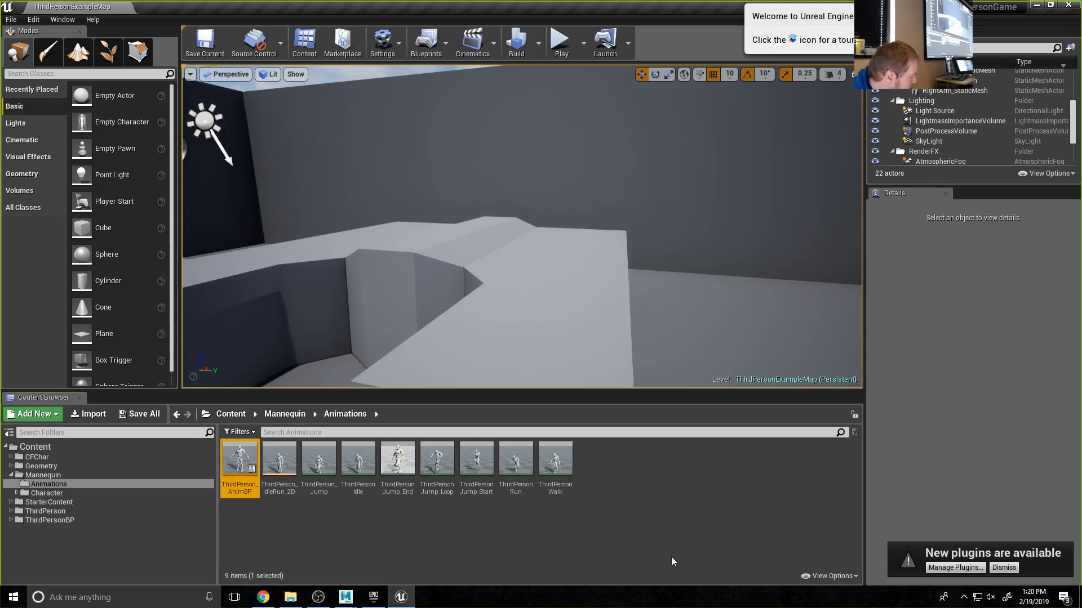
{"action": "left_click", "coordinate": [12, 457]}
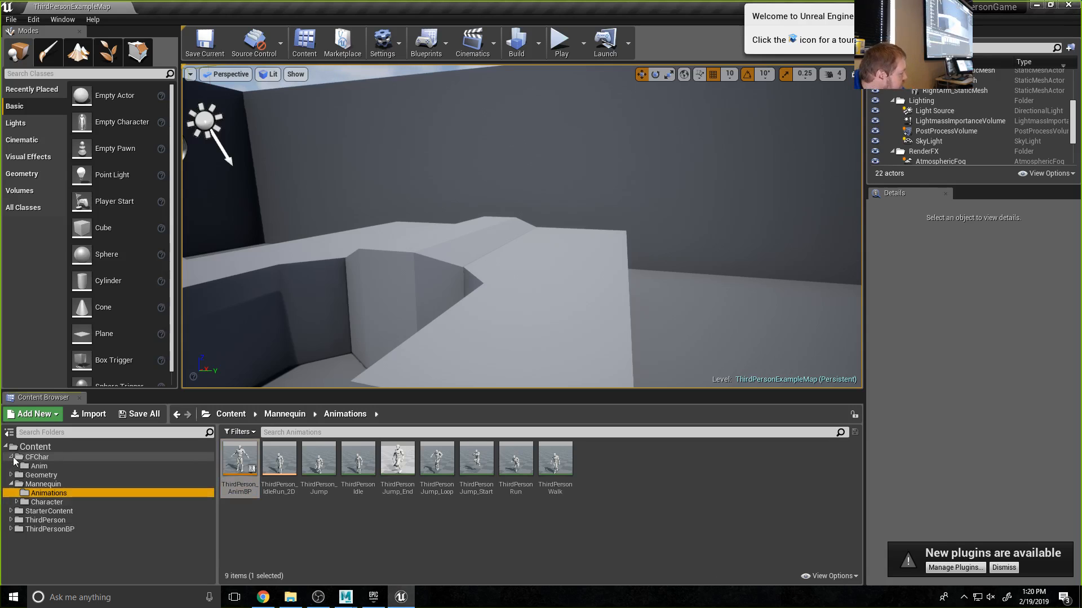
{"action": "left_click", "coordinate": [39, 466]}
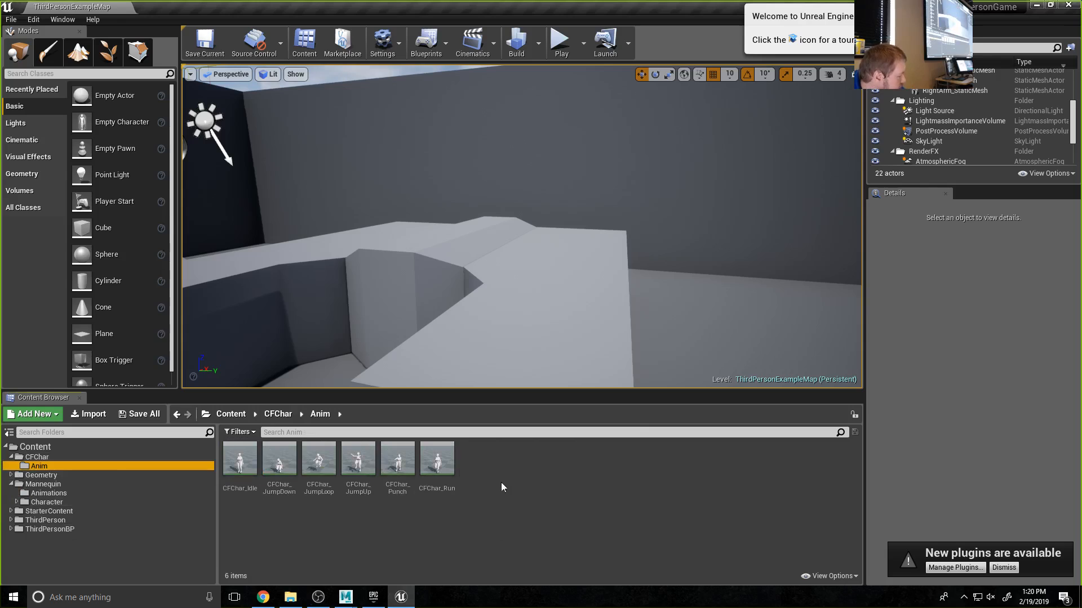
- Create an Animation Blueprint in the CFChar Anim folder with CFChar_Skeleton as target skeleton, keeping the default name
{"action": "left_click", "coordinate": [506, 468]}
{"action": "right_click", "coordinate": [506, 468]}
{"action": "mouse_move", "coordinate": [511, 464]}
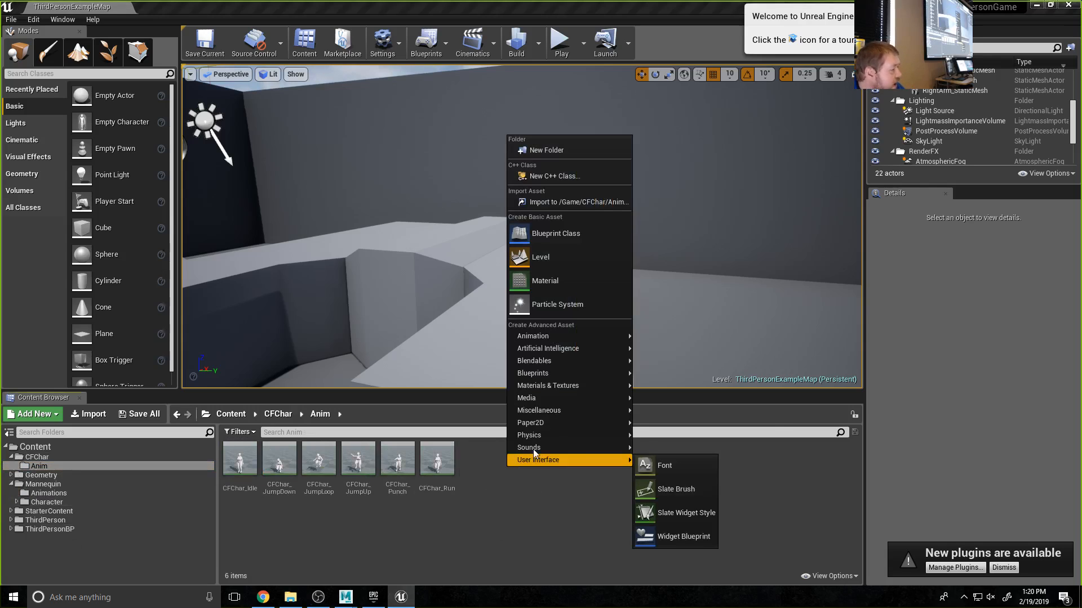
{"action": "mouse_move", "coordinate": [553, 336]}
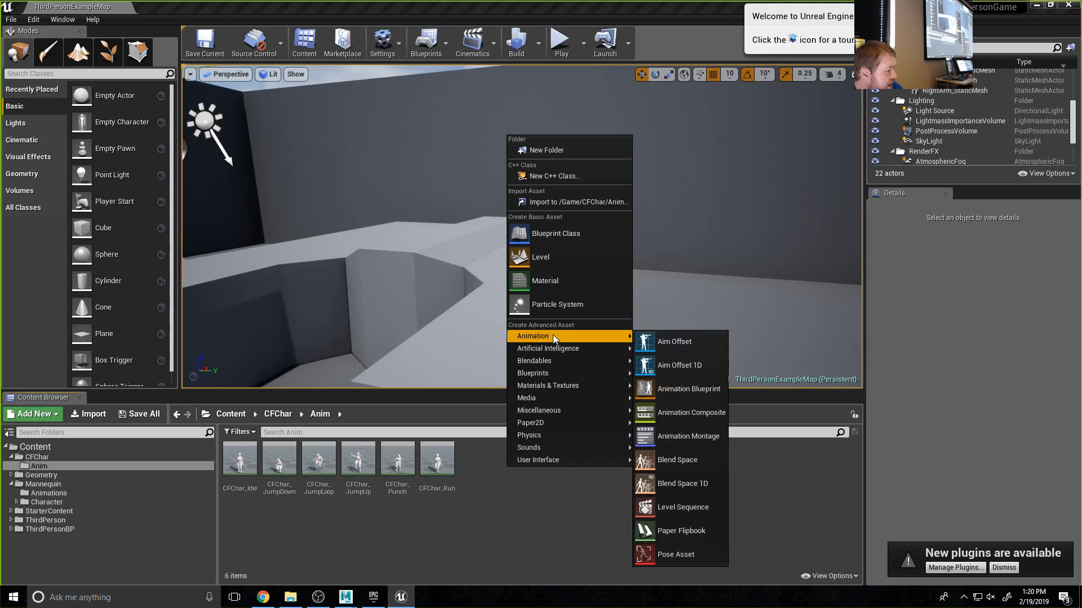
{"action": "left_click", "coordinate": [681, 390]}
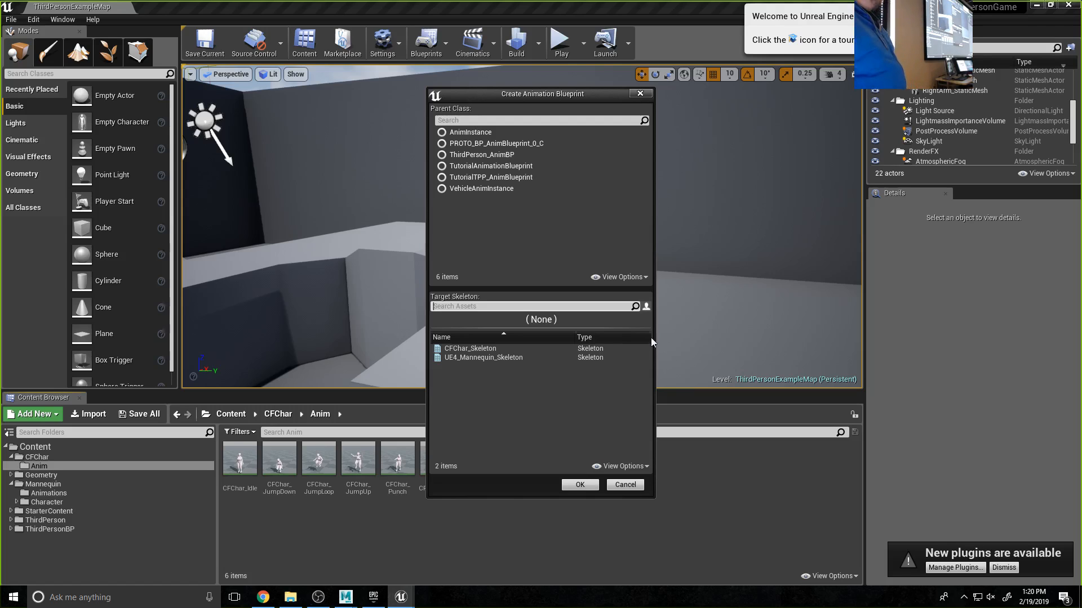
{"action": "left_click", "coordinate": [605, 307]}
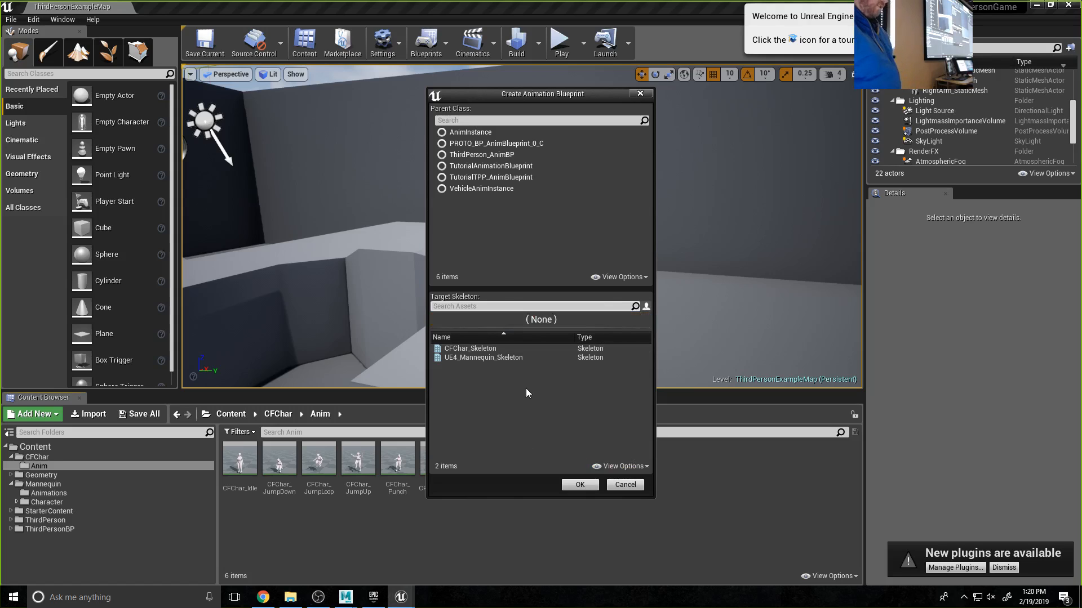
{"action": "left_click", "coordinate": [450, 348]}
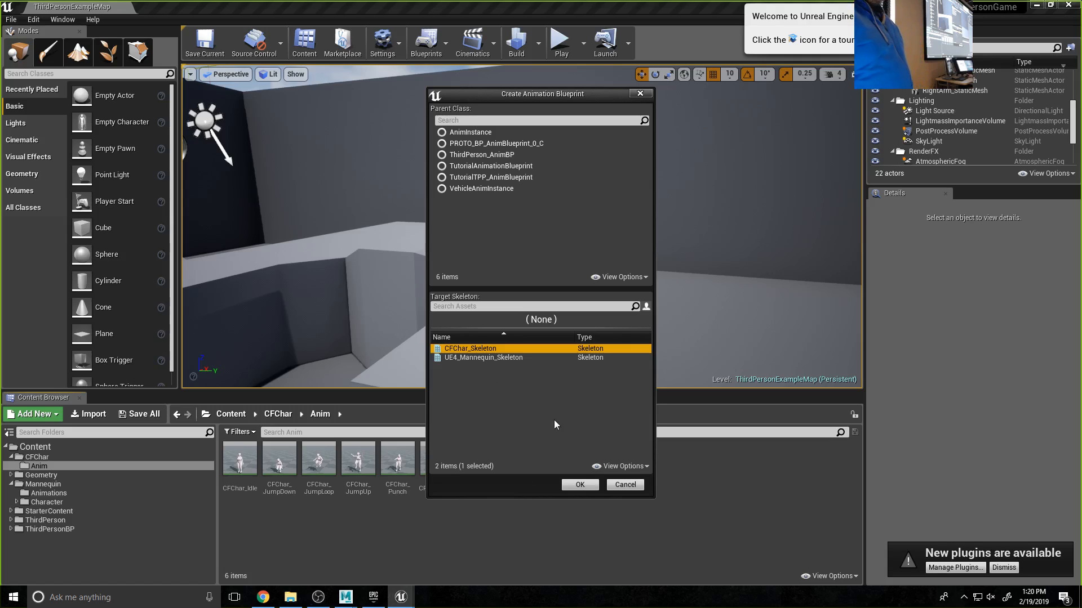
{"action": "left_click", "coordinate": [579, 485]}
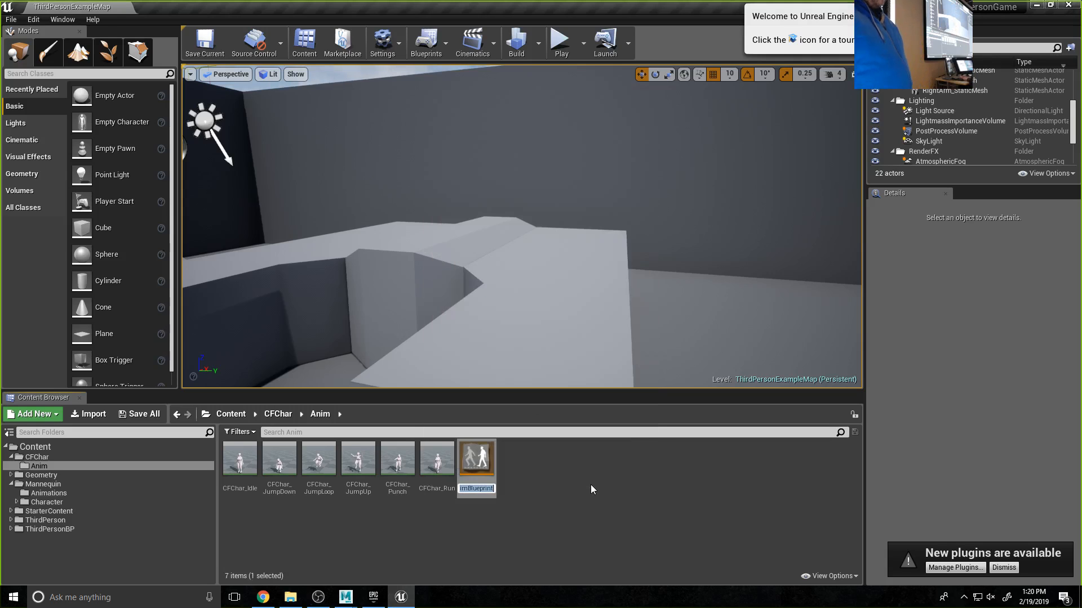
{"action": "key", "text": "Return"}
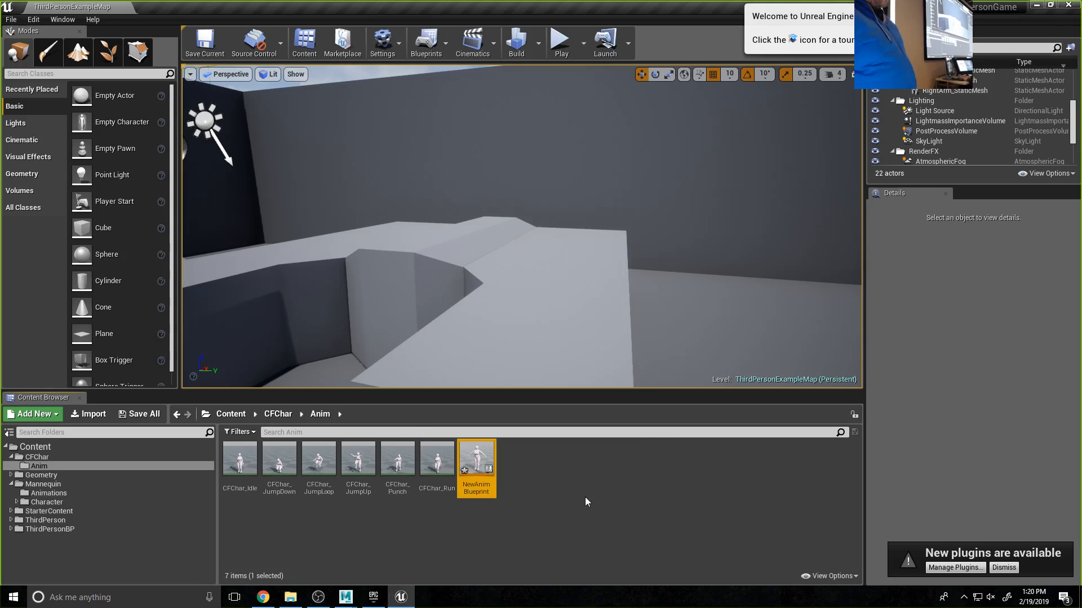
- Check the new animation blueprint in its editor, close it, and rename the asset as CFAnimBlueprint
{"action": "double_click", "coordinate": [471, 488]}
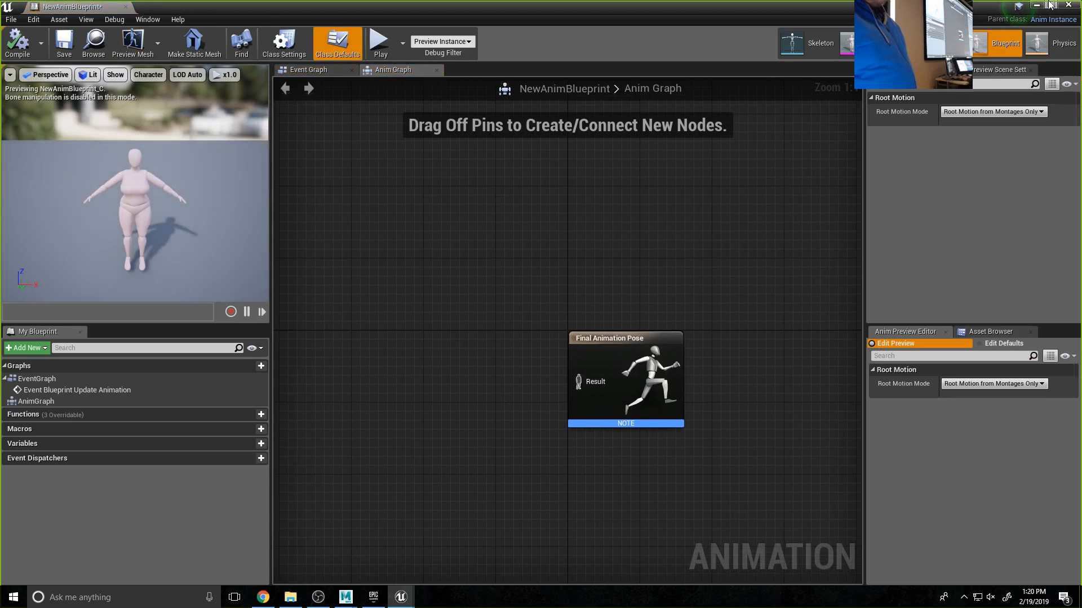
{"action": "left_click", "coordinate": [1068, 4]}
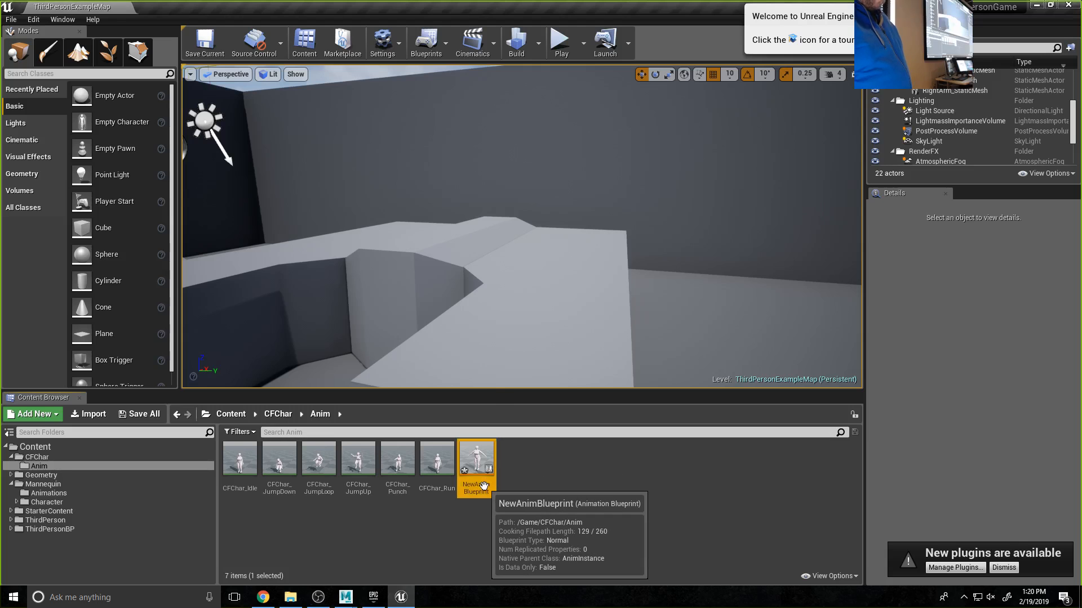
{"action": "right_click", "coordinate": [484, 485]}
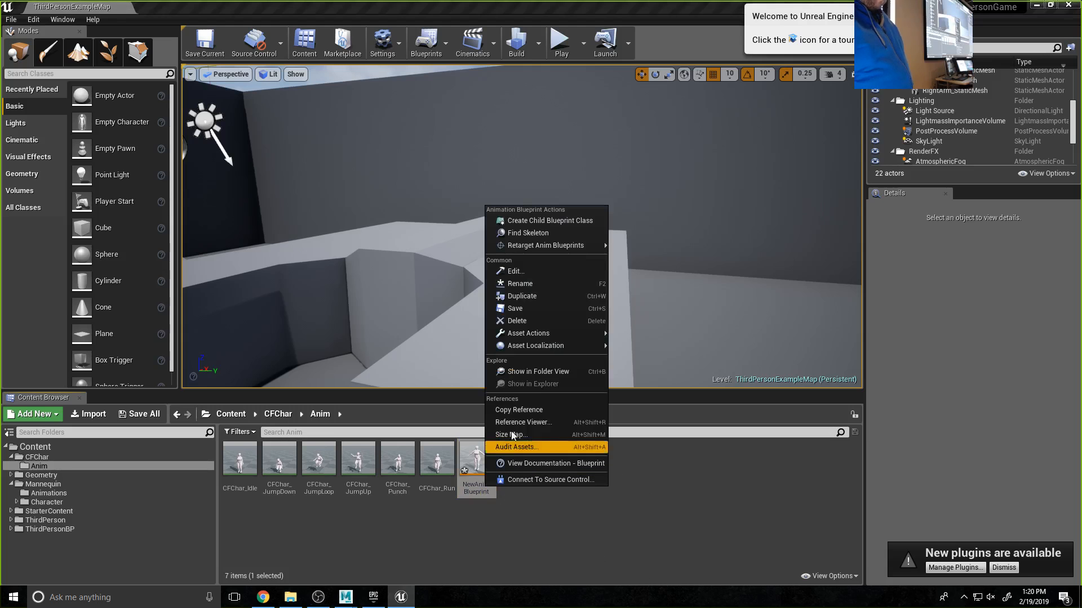
{"action": "left_click", "coordinate": [528, 285]}
{"action": "left_click", "coordinate": [463, 491]}
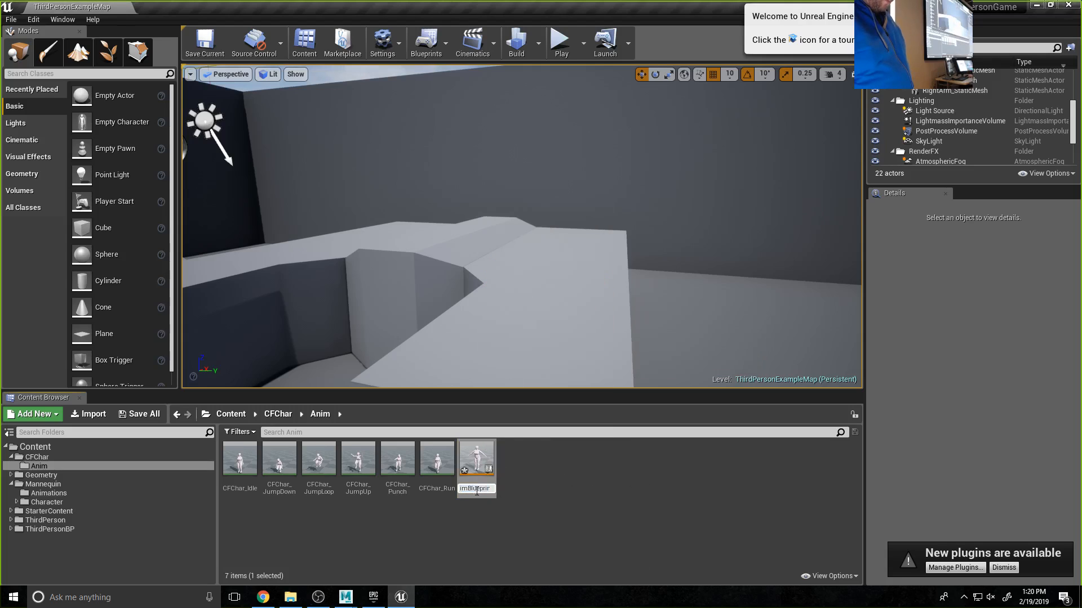
{"action": "key", "text": "Left"}
{"action": "key", "text": "Left"}
{"action": "key", "text": "Left"}
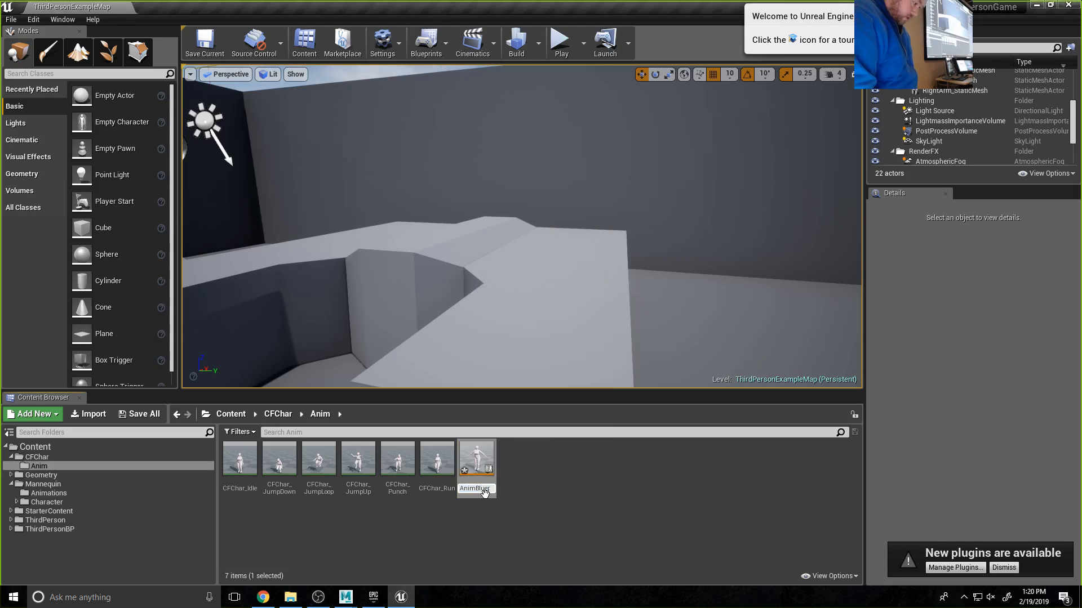
{"action": "type", "text": "CF"}
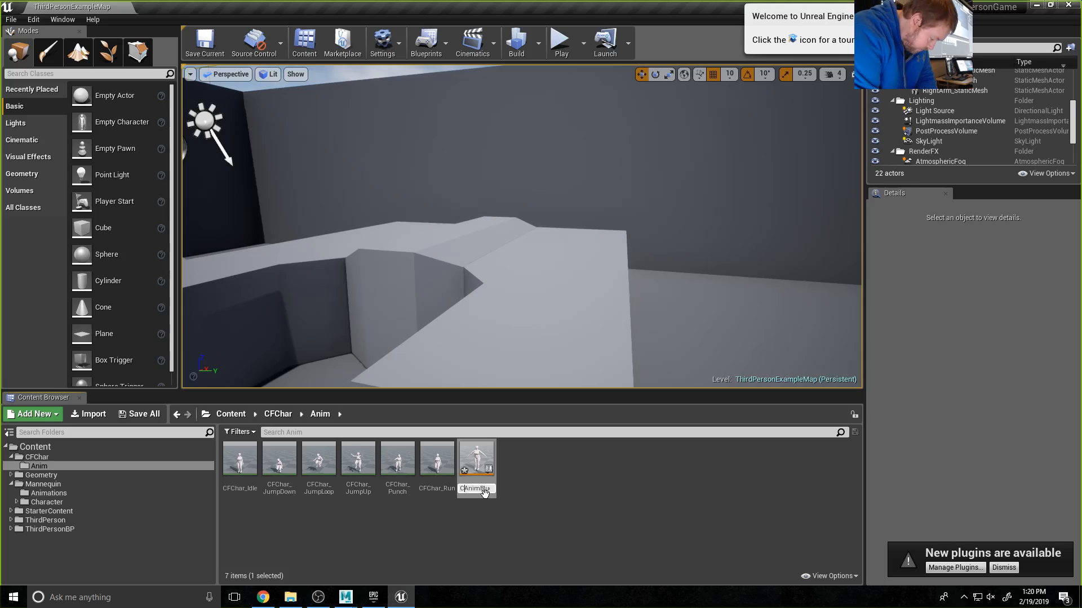
{"action": "key", "text": "Return"}
{"action": "left_click", "coordinate": [546, 500]}
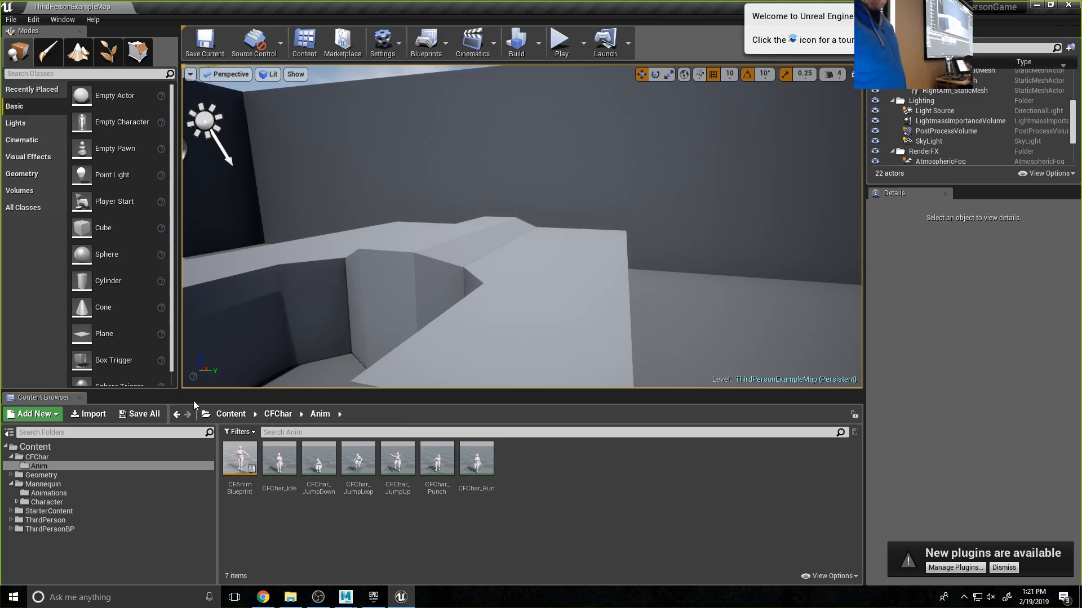
- Compare CFAnimBlueprint's Anim Graph with the Default state machine of the mannequin's ThirdPerson_AnimBP, closing both editors
{"action": "double_click", "coordinate": [242, 470]}
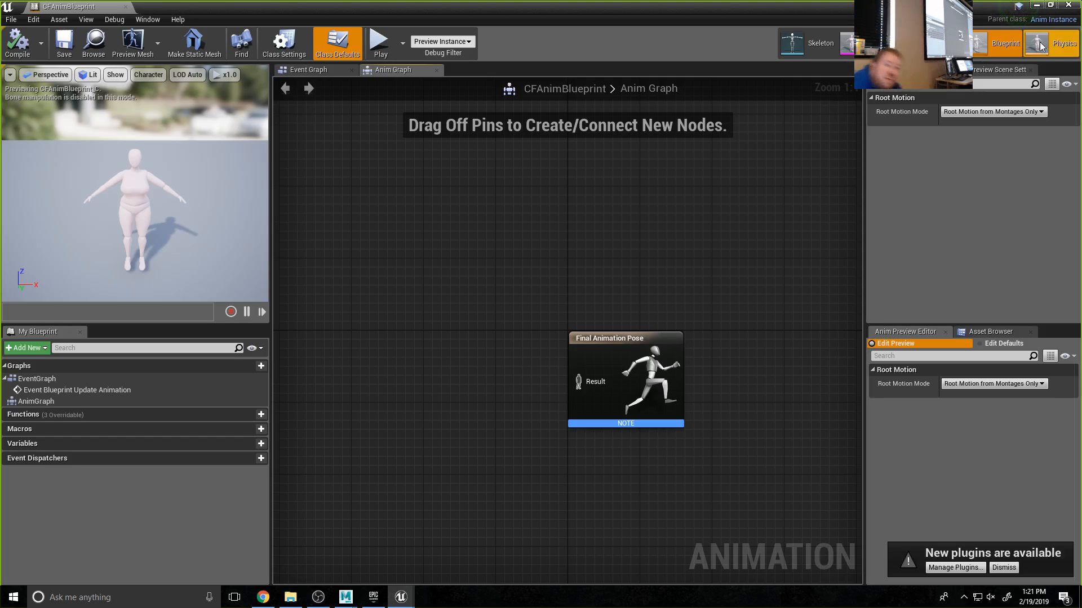
{"action": "left_click", "coordinate": [1069, 6]}
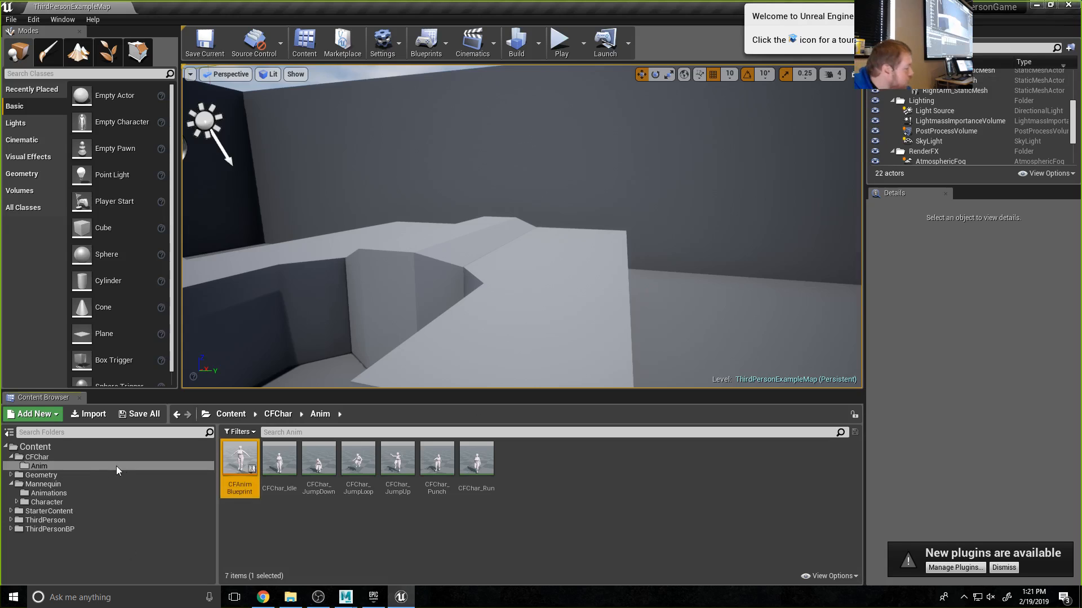
{"action": "left_click", "coordinate": [42, 494]}
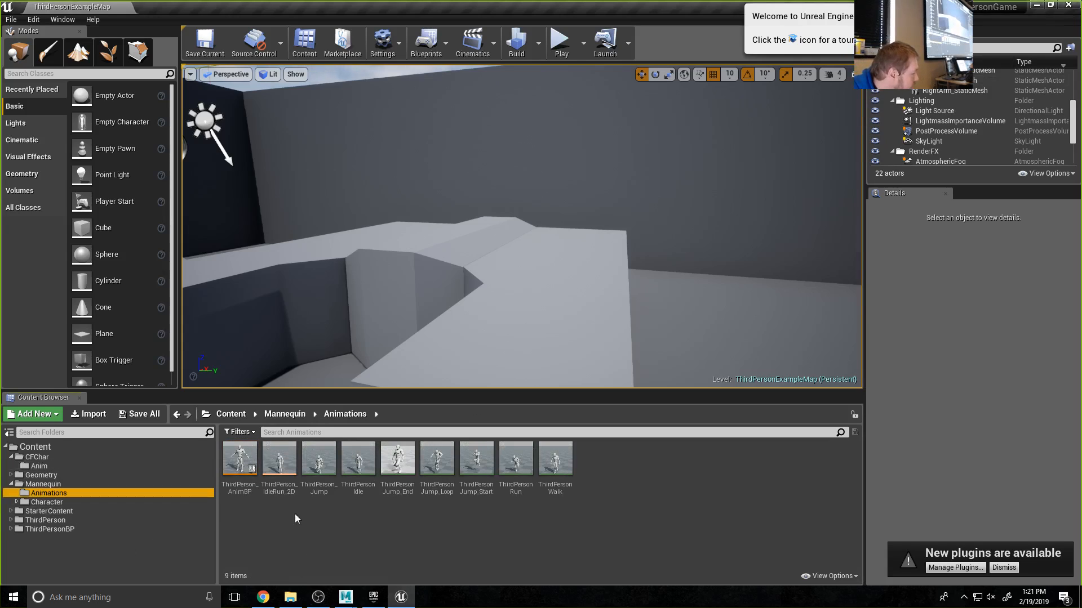
{"action": "double_click", "coordinate": [252, 470]}
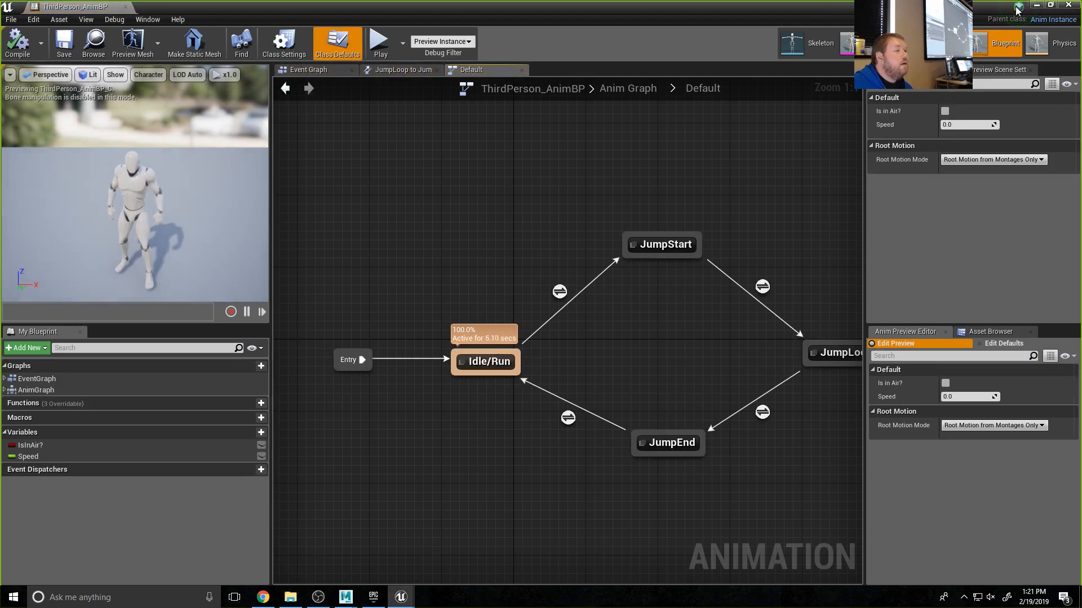
{"action": "left_click", "coordinate": [1069, 5]}
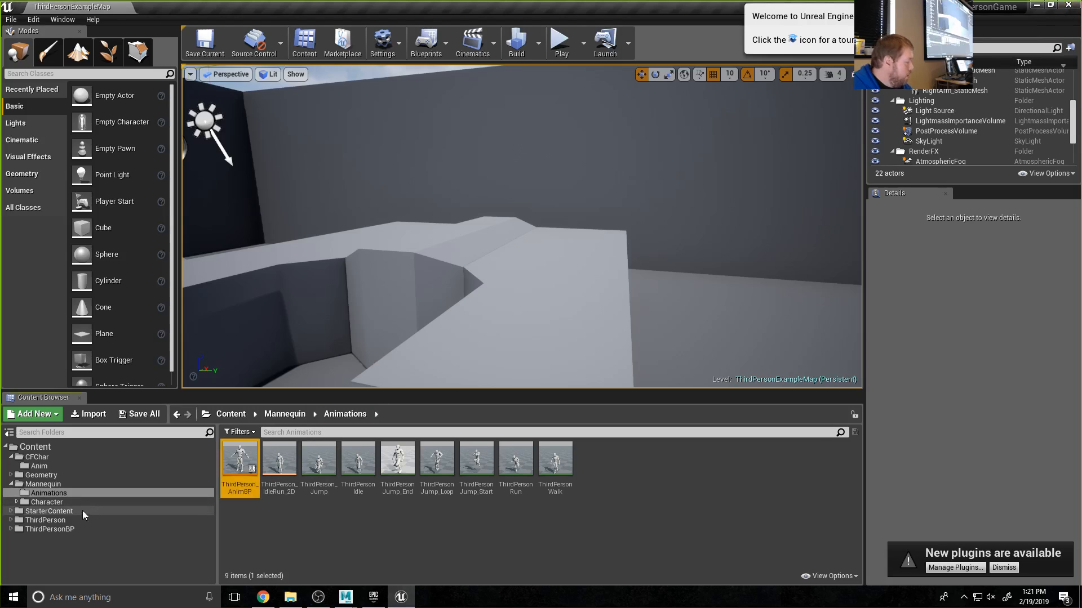
{"action": "left_click", "coordinate": [39, 465]}
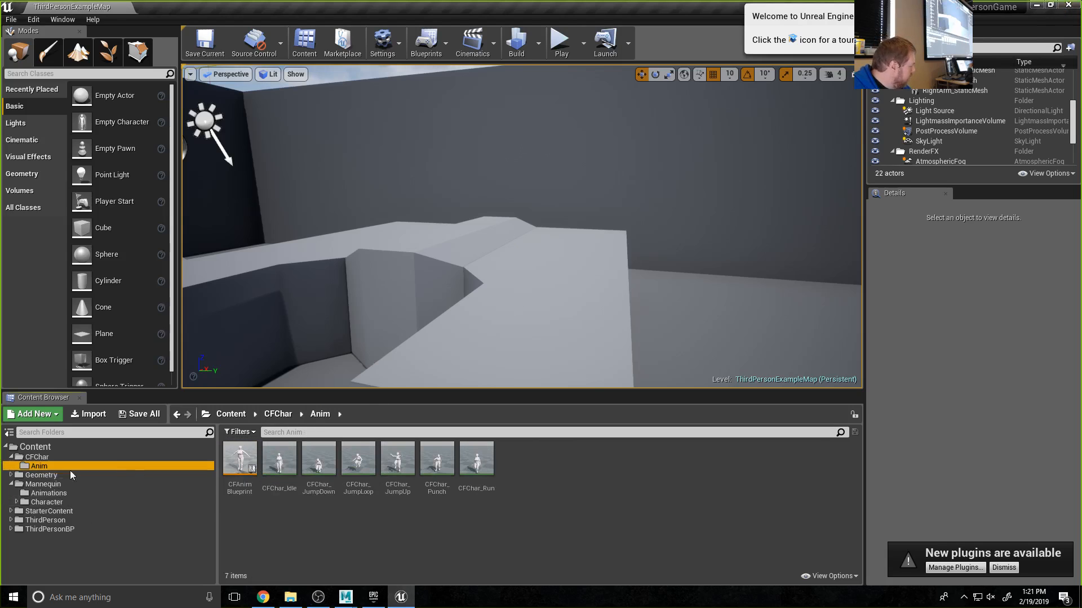
{"action": "right_click", "coordinate": [573, 463]}
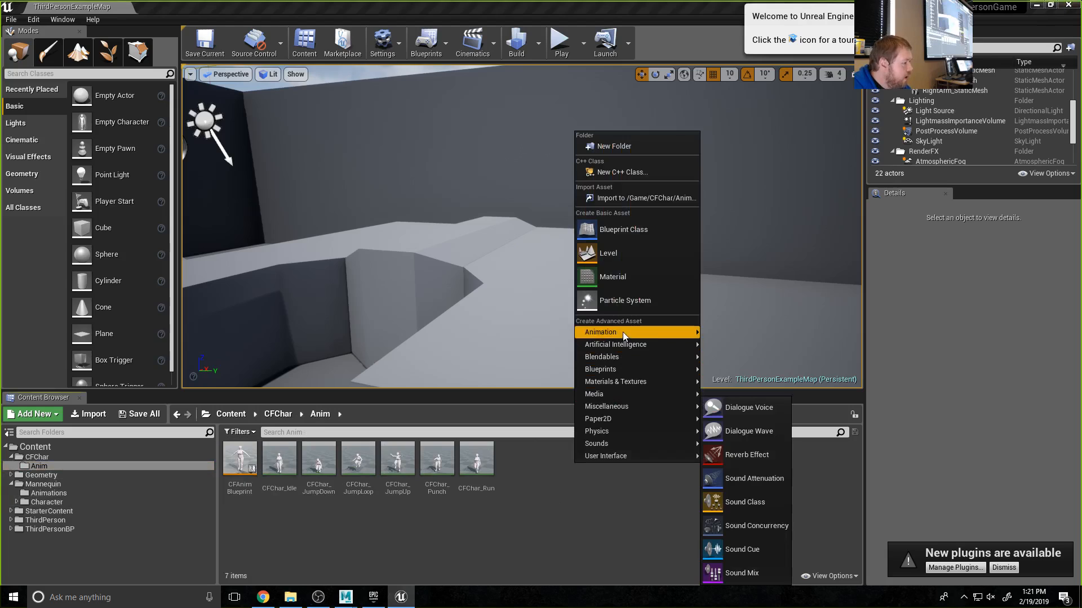
{"action": "mouse_move", "coordinate": [625, 332]}
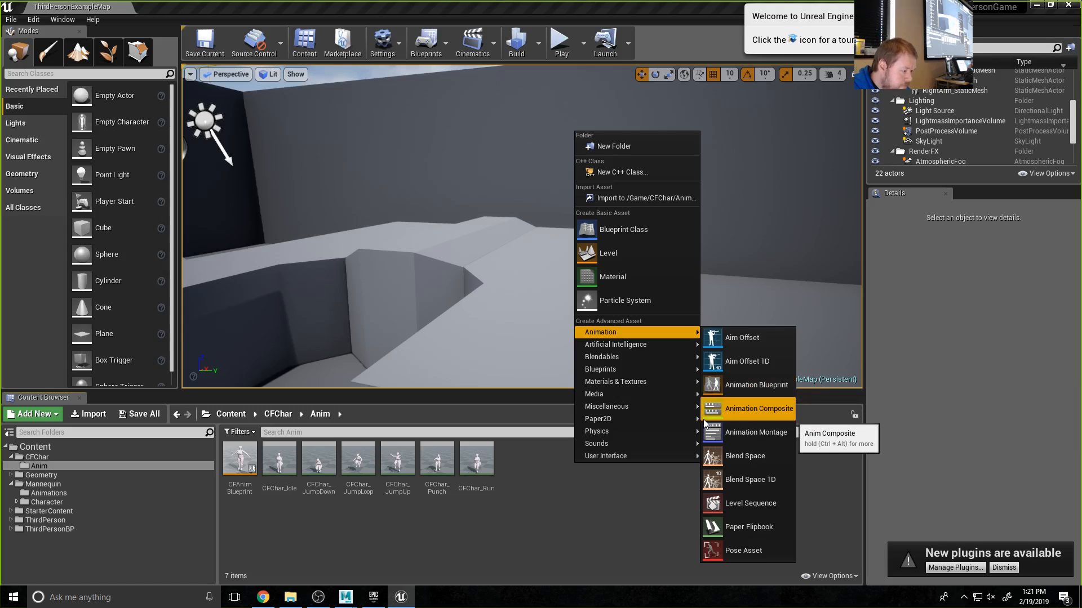
{"action": "left_click", "coordinate": [577, 536]}
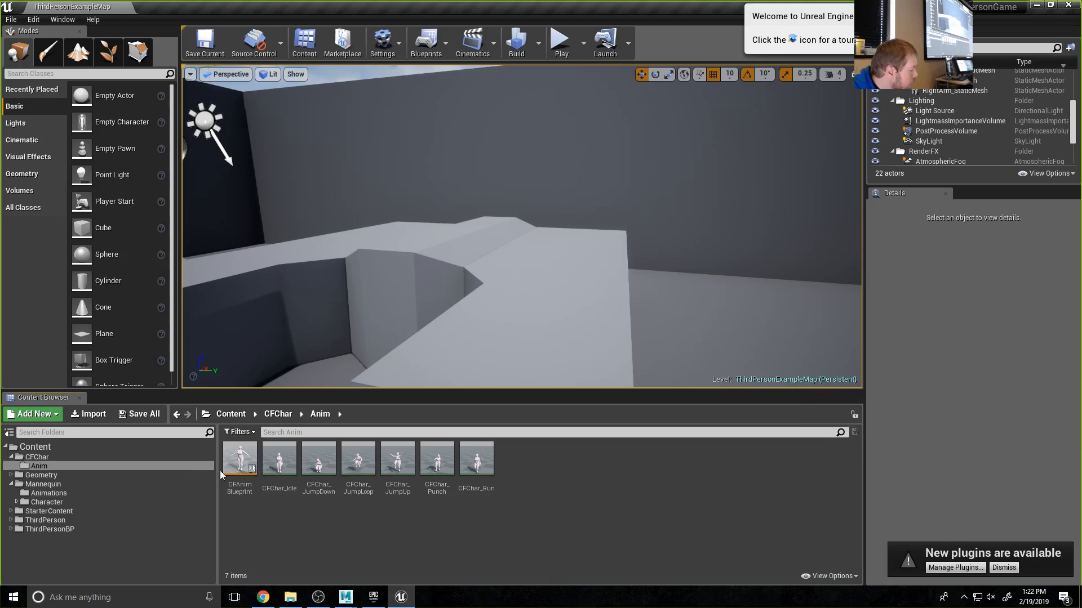
- Reopen the mannequin's ThirdPerson_AnimBP and examine its Anim Graph, JumpLoop to JumpEnd rule and the PawnOwner validity section of its Event Graph
{"action": "left_click", "coordinate": [55, 495]}
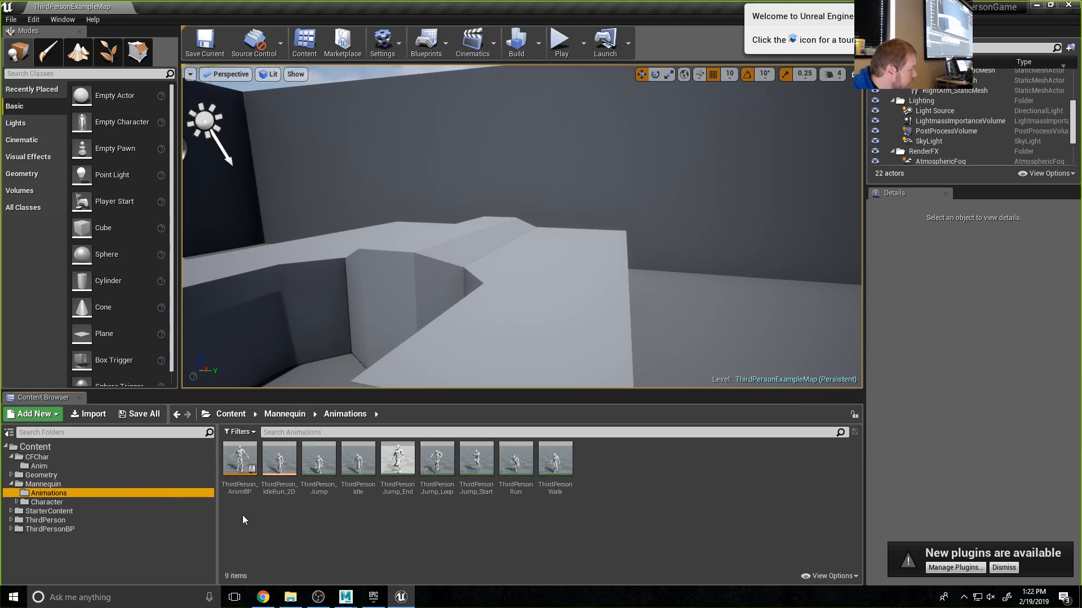
{"action": "double_click", "coordinate": [254, 468]}
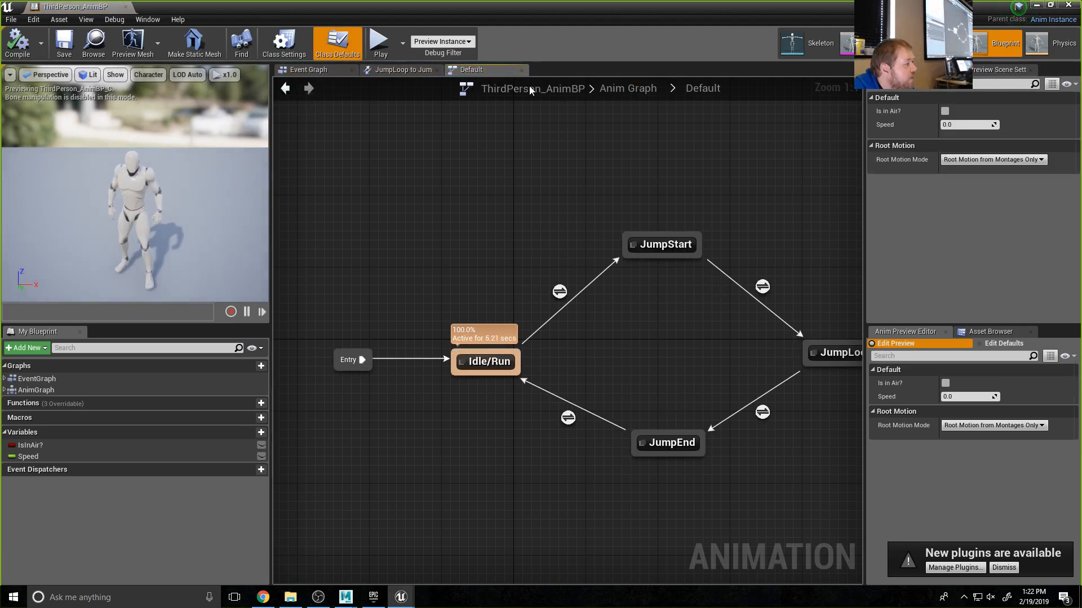
{"action": "left_click", "coordinate": [628, 89]}
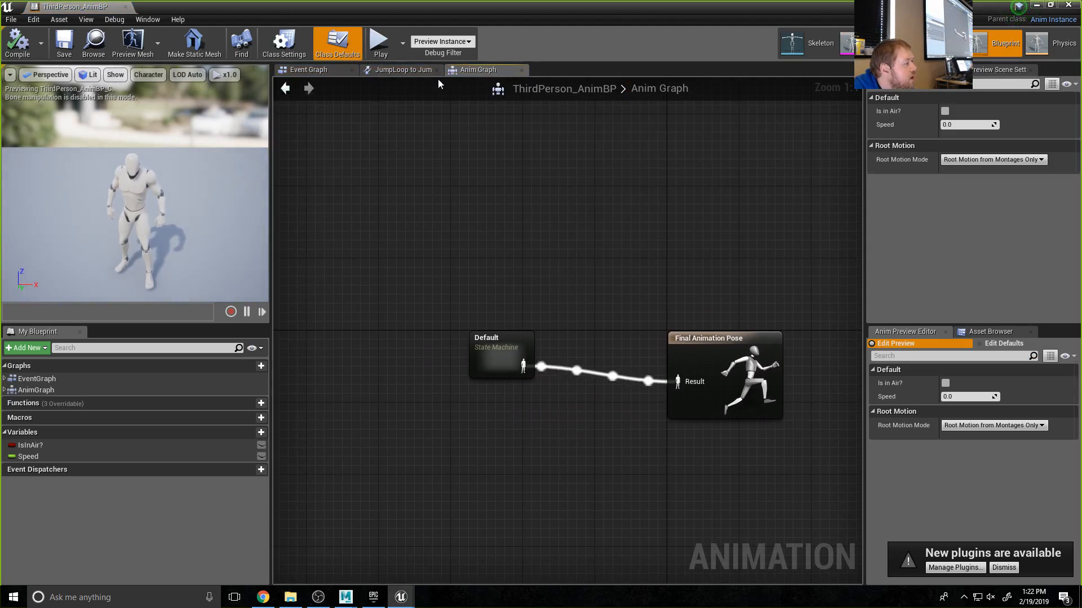
{"action": "left_click", "coordinate": [415, 69]}
{"action": "left_click", "coordinate": [319, 68]}
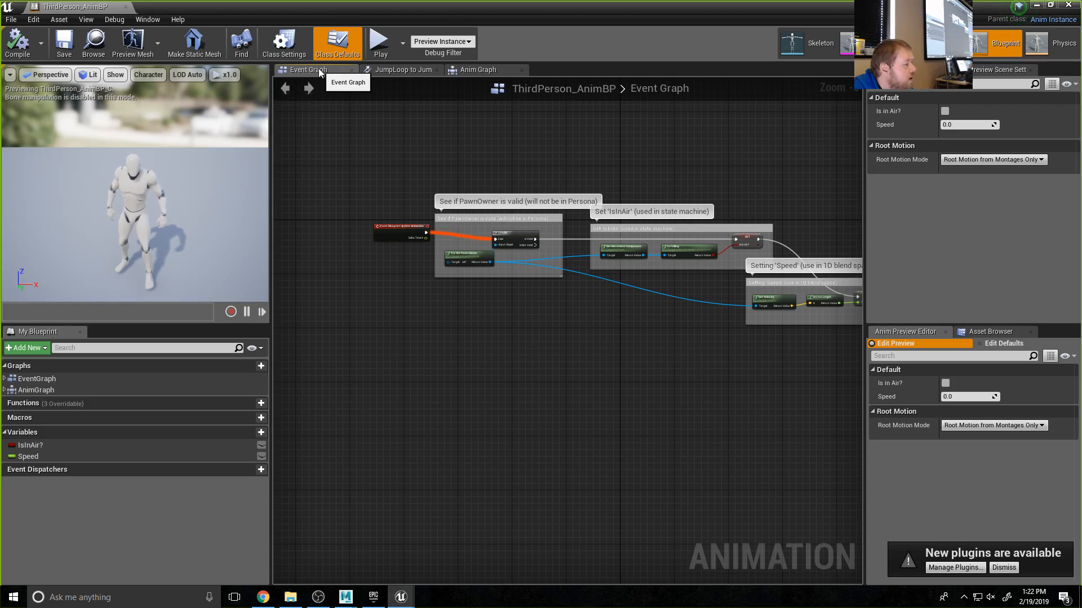
{"action": "left_click", "coordinate": [391, 70]}
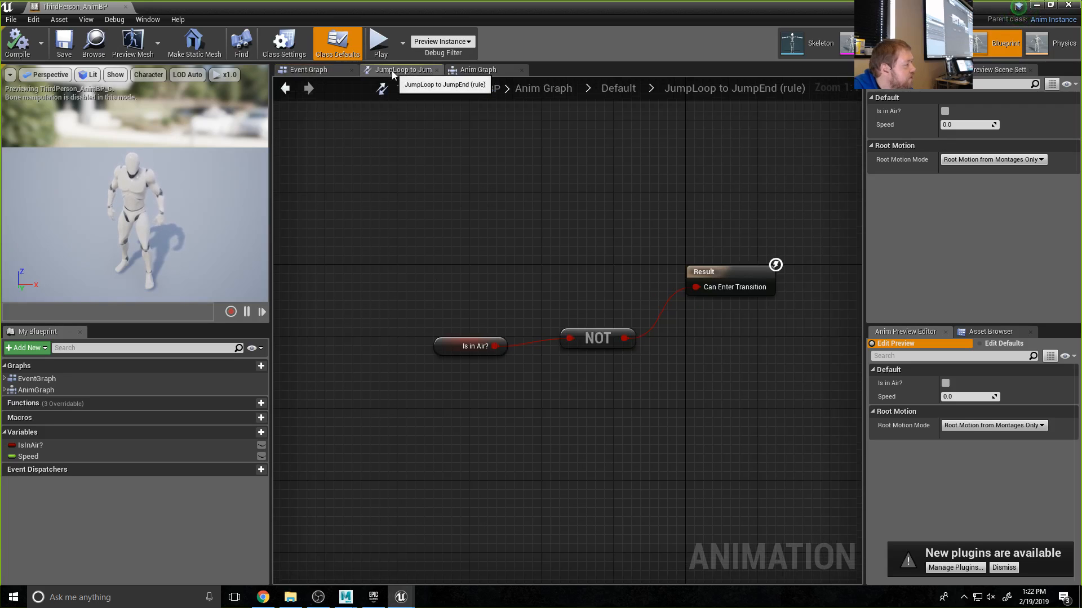
{"action": "left_click", "coordinate": [471, 70]}
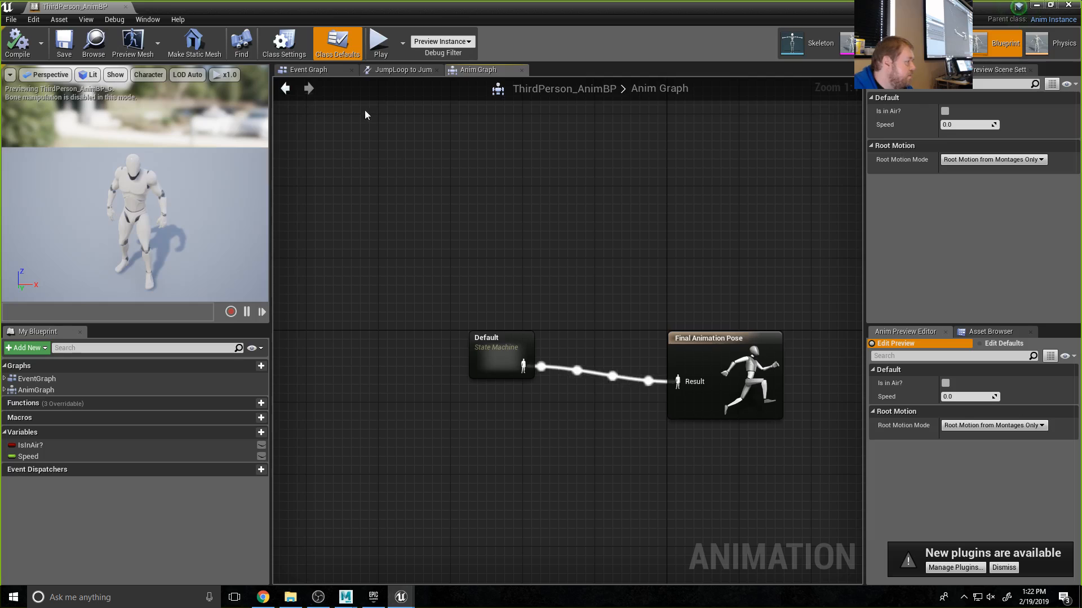
{"action": "left_click", "coordinate": [319, 70]}
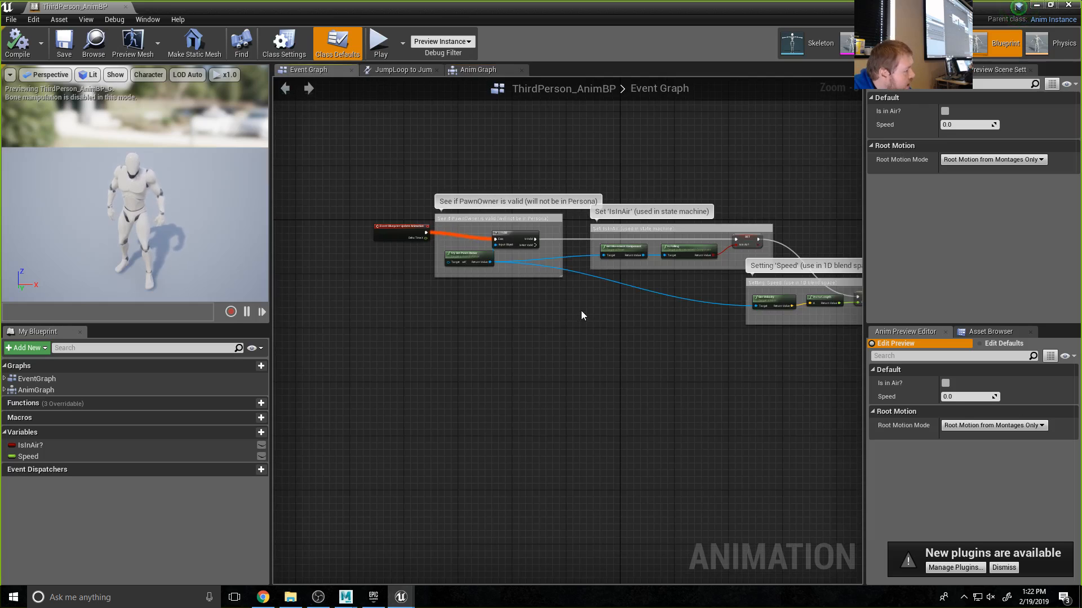
{"action": "scroll", "coordinate": [481, 314], "scroll_direction": "up", "scroll_amount": 3}
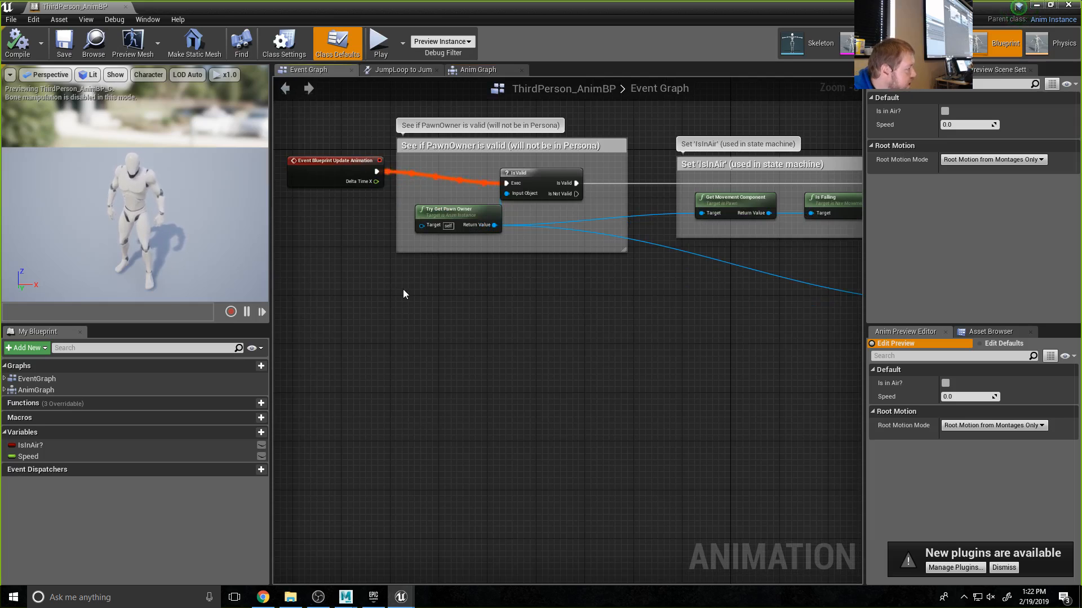
- Copy all nodes and comment groups from ThirdPerson_AnimBP's Event Graph and close its editor
{"action": "left_click", "coordinate": [337, 165]}
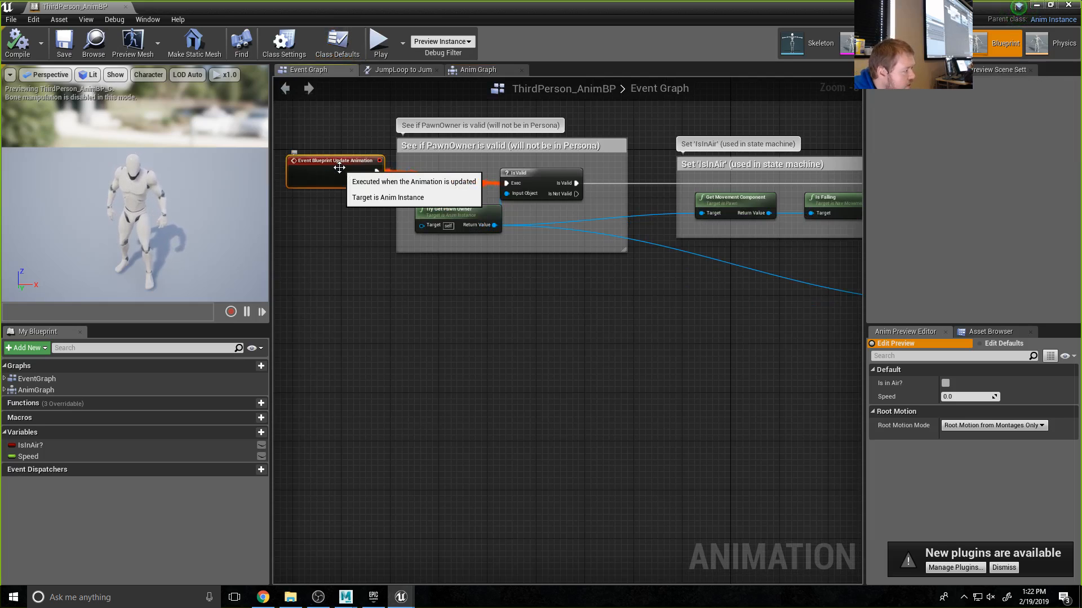
{"action": "left_click", "coordinate": [541, 175], "text": "ctrl"}
{"action": "scroll", "coordinate": [672, 327], "scroll_direction": "down", "scroll_amount": 3}
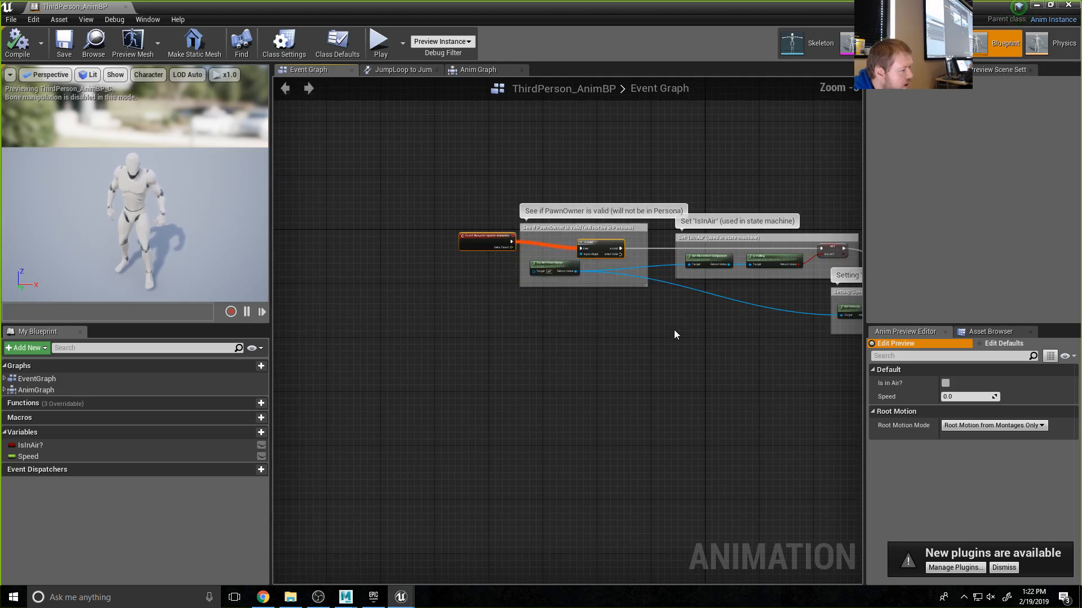
{"action": "scroll", "coordinate": [619, 333], "scroll_direction": "down", "scroll_amount": 1}
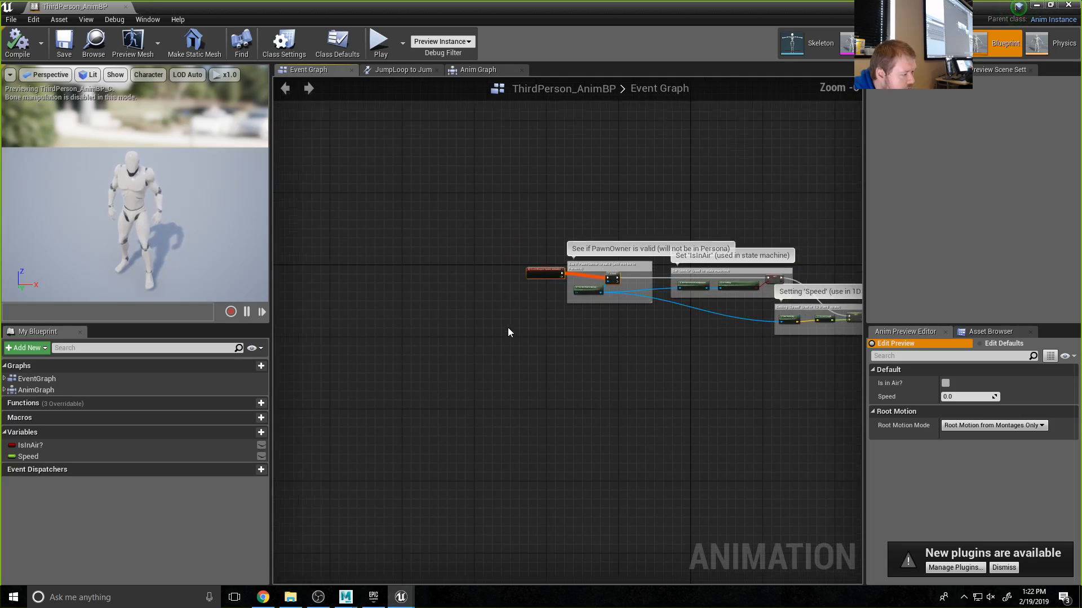
{"action": "scroll", "coordinate": [642, 347], "scroll_direction": "up", "scroll_amount": 3}
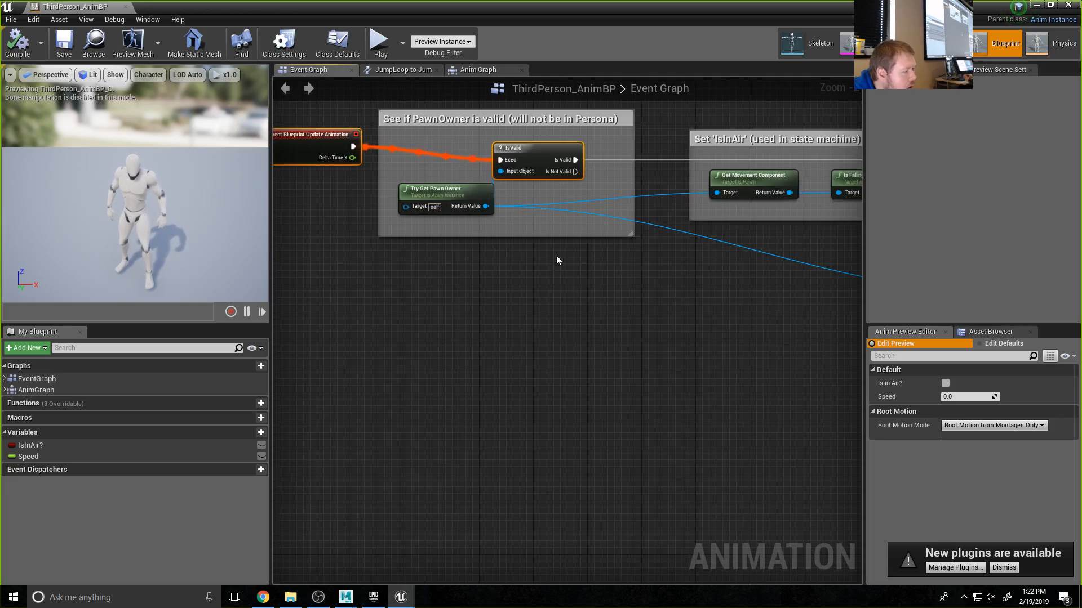
{"action": "scroll", "coordinate": [445, 182], "scroll_direction": "down", "scroll_amount": 6}
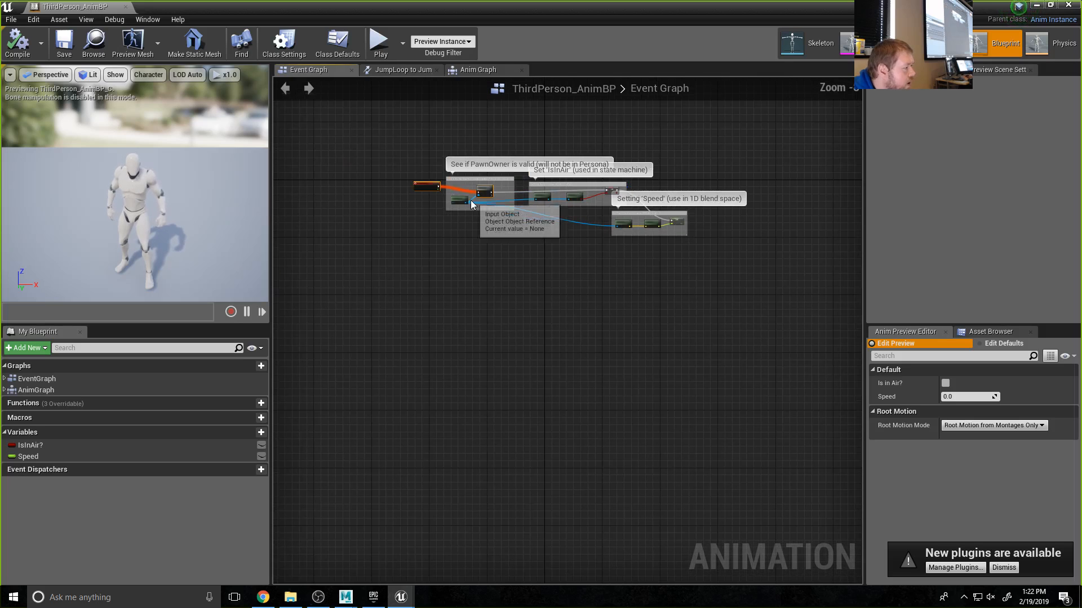
{"action": "left_click_drag", "start_coordinate": [383, 136], "coordinate": [756, 293]}
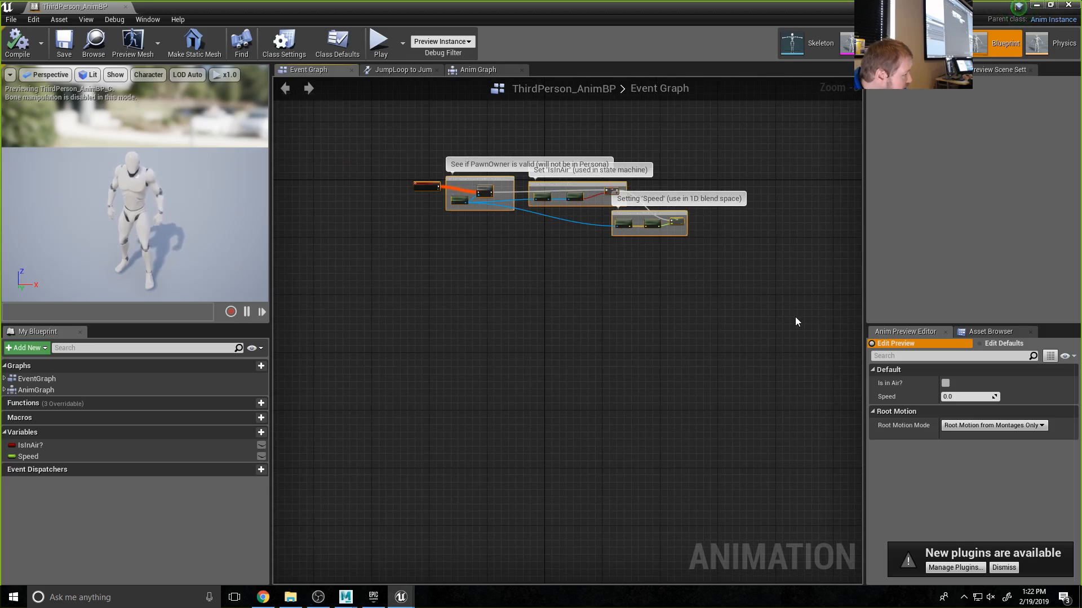
{"action": "left_click", "coordinate": [1068, 5]}
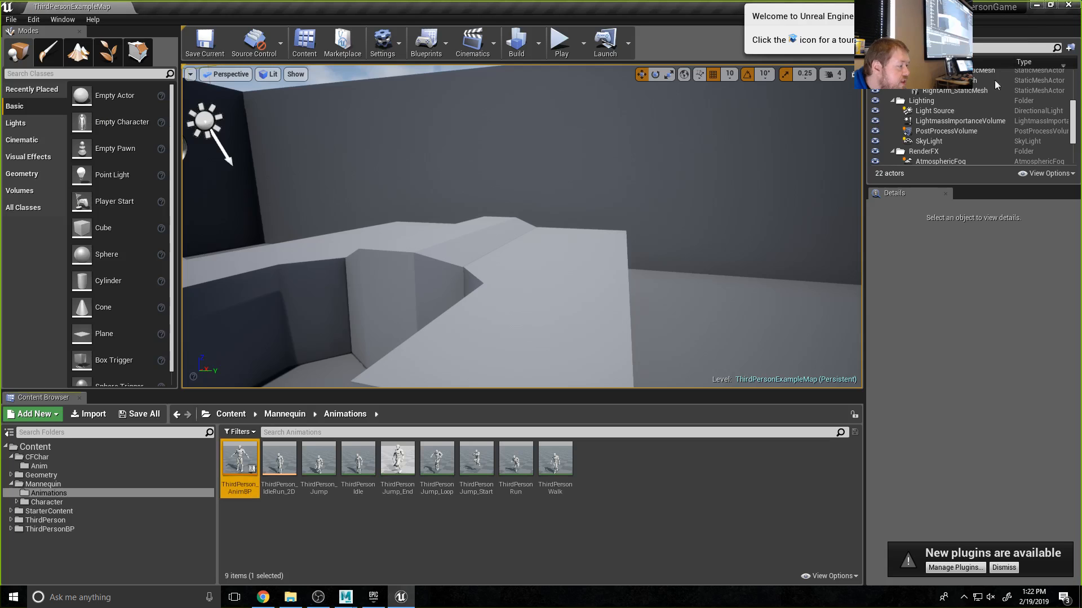
- Try to paste the copied nodes into CFAnimBlueprint's Event Graph, undo the paste and close the editor
{"action": "left_click", "coordinate": [59, 465]}
{"action": "double_click", "coordinate": [241, 463]}
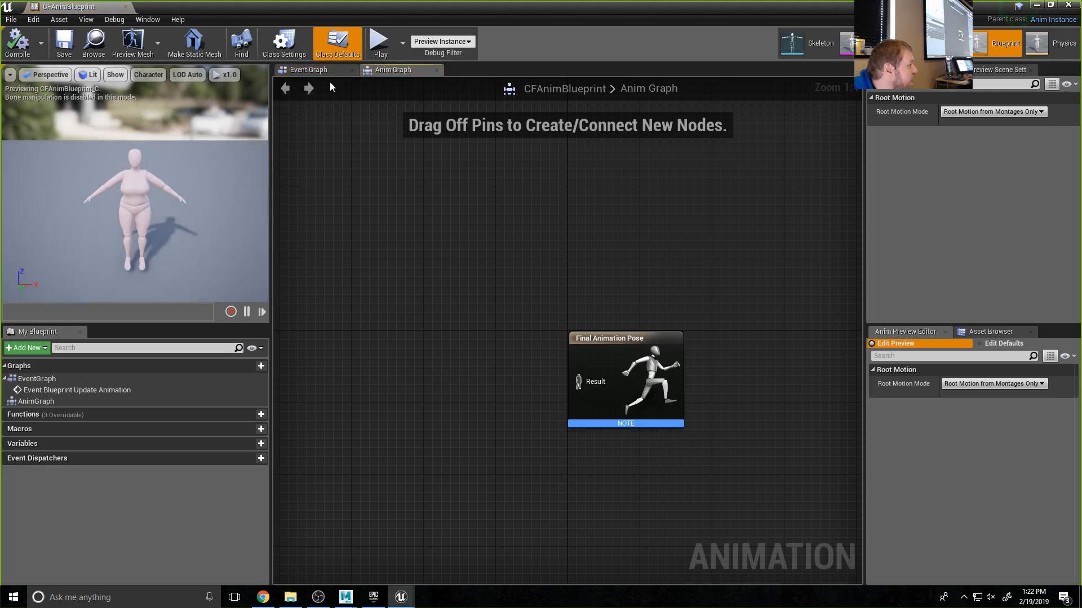
{"action": "left_click", "coordinate": [308, 70]}
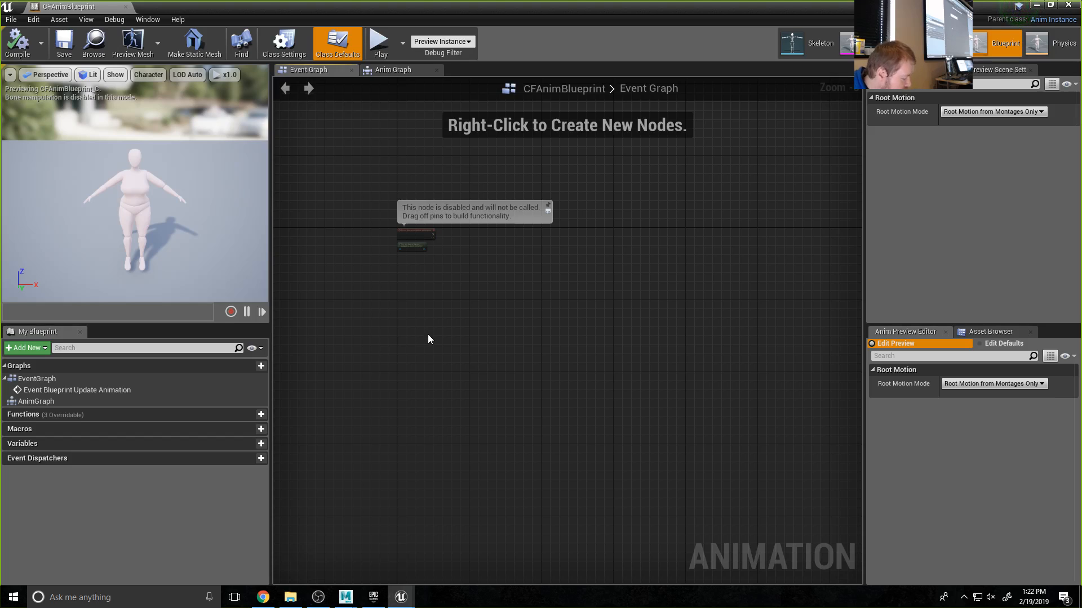
{"action": "key", "text": "ctrl+v"}
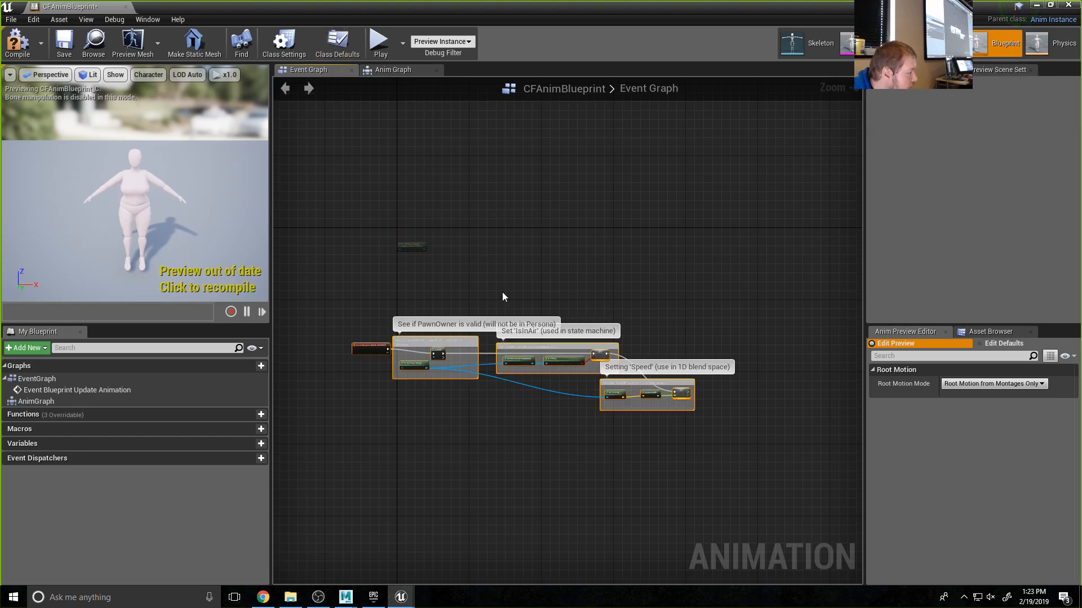
{"action": "key", "text": "ctrl+z"}
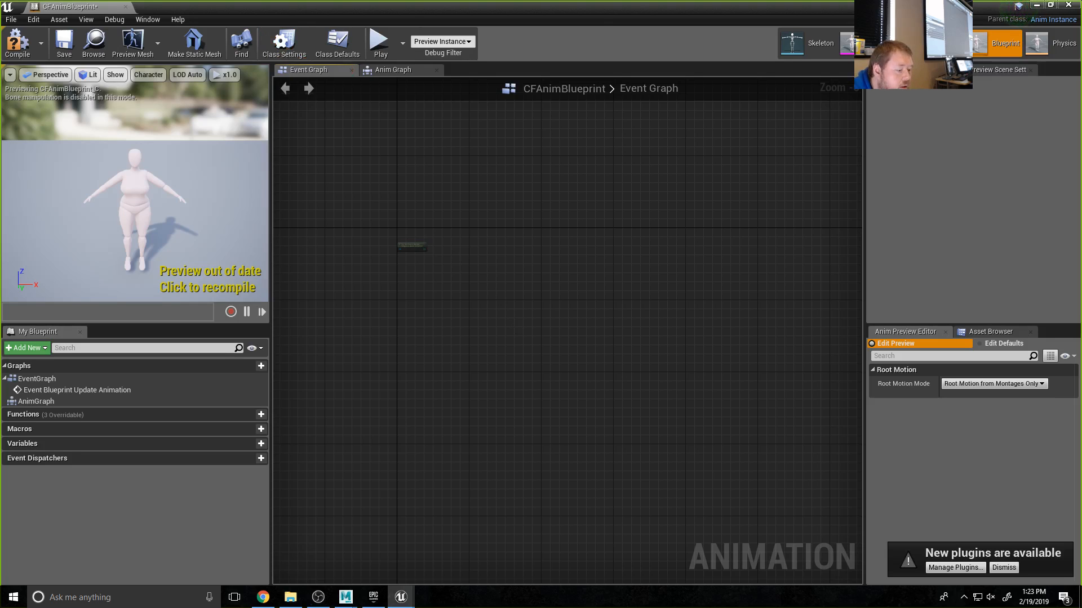
{"action": "left_click", "coordinate": [1070, 6]}
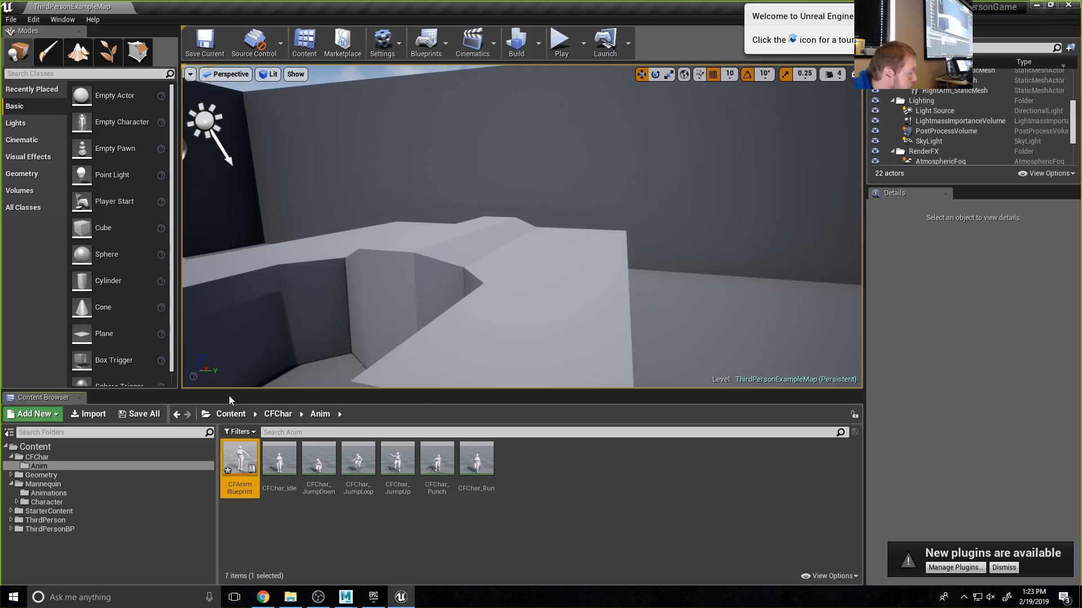
- Reopen ThirdPerson_AnimBP from the Mannequin Animations folder, copy its entire Event Graph again and close the editor
{"action": "left_click", "coordinate": [45, 492]}
{"action": "double_click", "coordinate": [229, 467]}
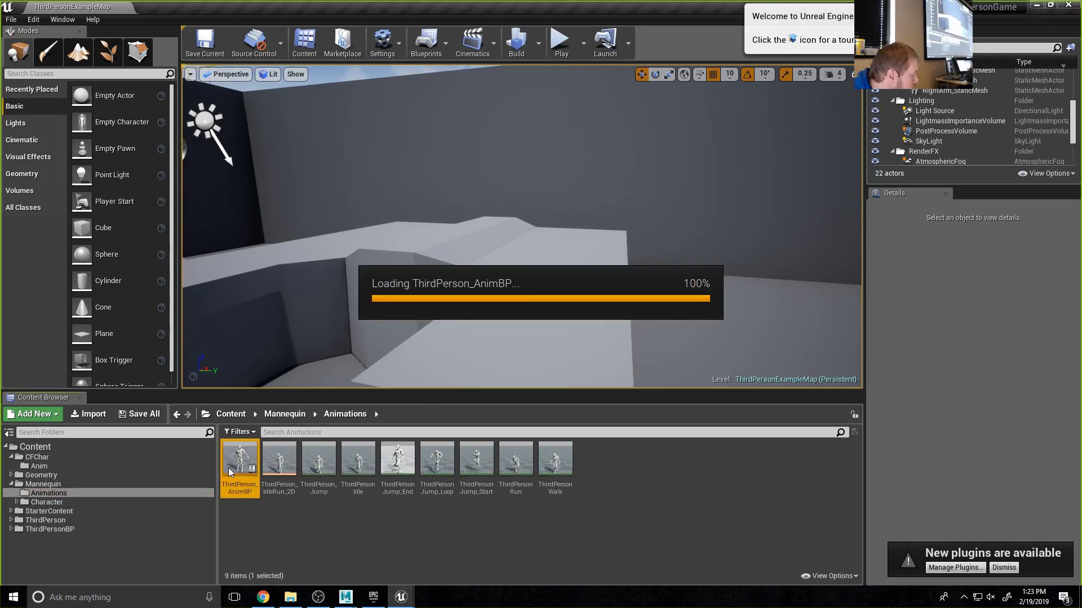
{"action": "left_click_drag", "start_coordinate": [752, 380], "coordinate": [399, 136]}
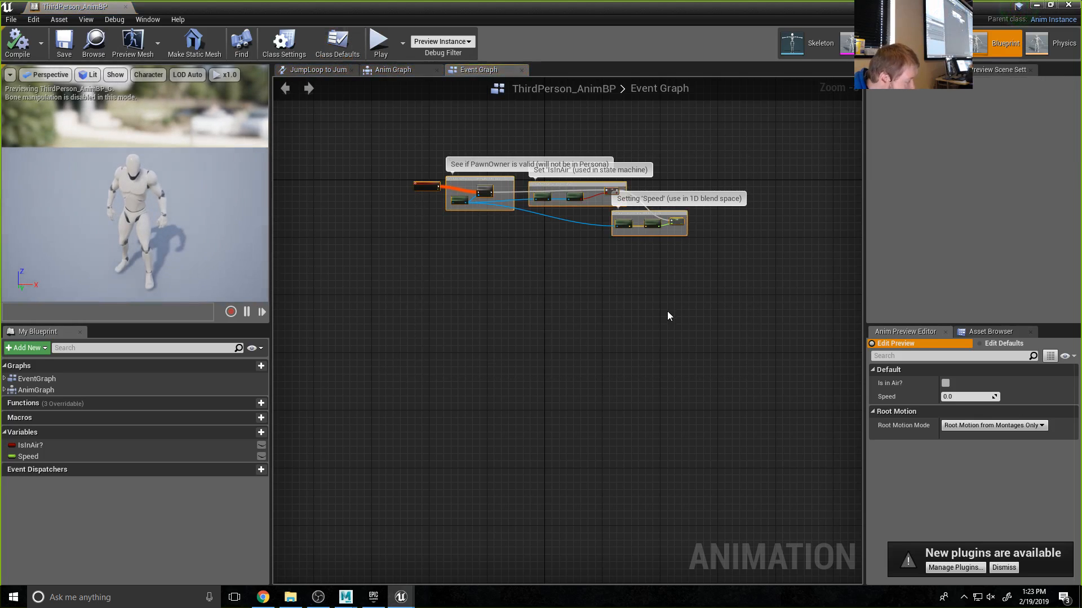
{"action": "left_click", "coordinate": [1068, 4]}
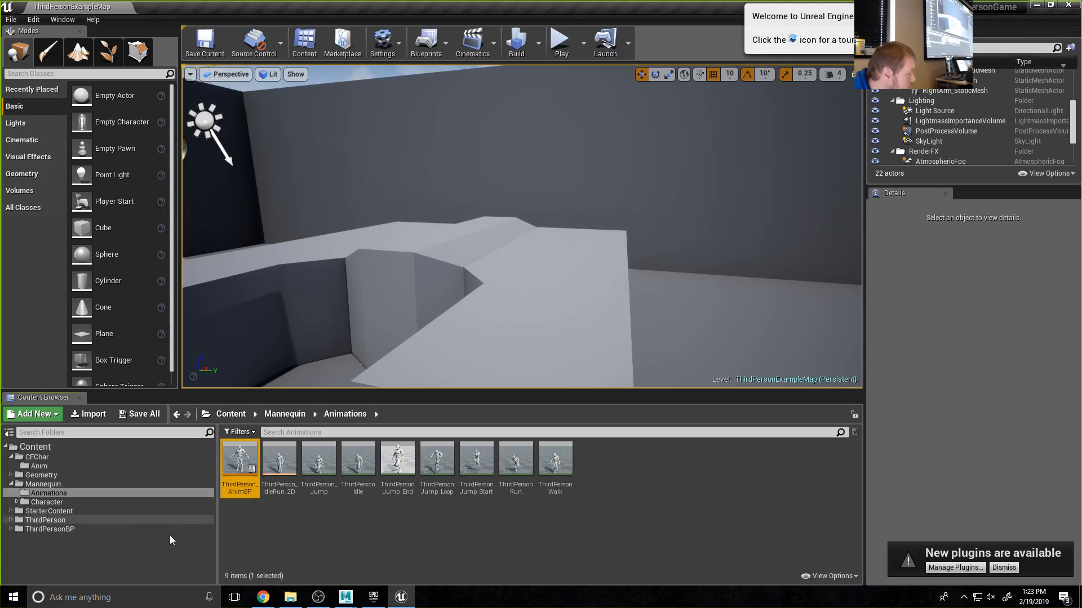
- Paste the copied nodes into CFAnimBlueprint's Event Graph and move the whole group closer to the existing Try Get Pawn Owner node
{"action": "left_click", "coordinate": [71, 468]}
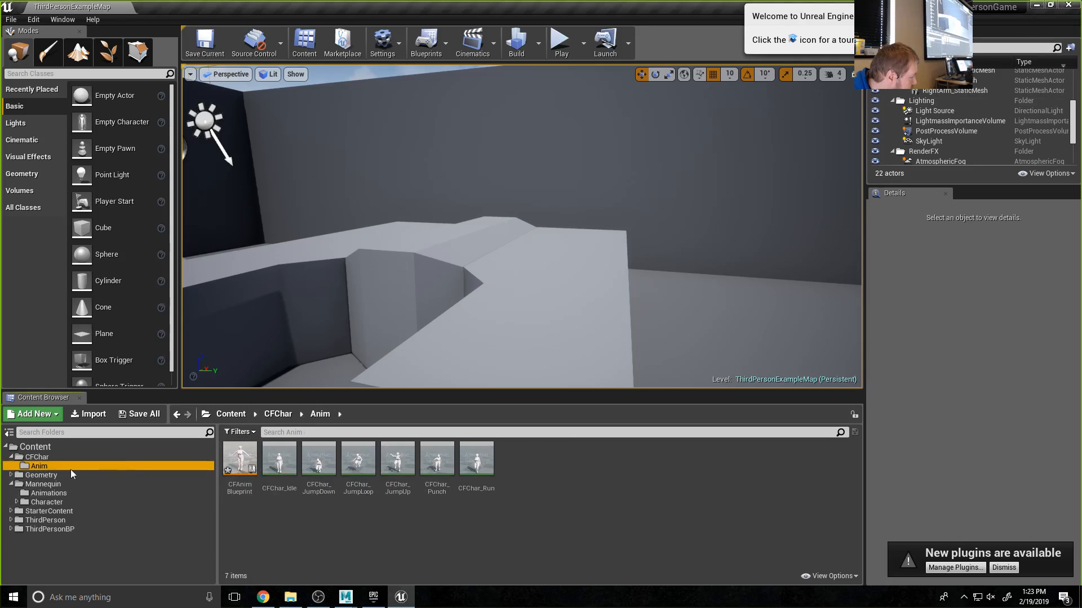
{"action": "double_click", "coordinate": [240, 459]}
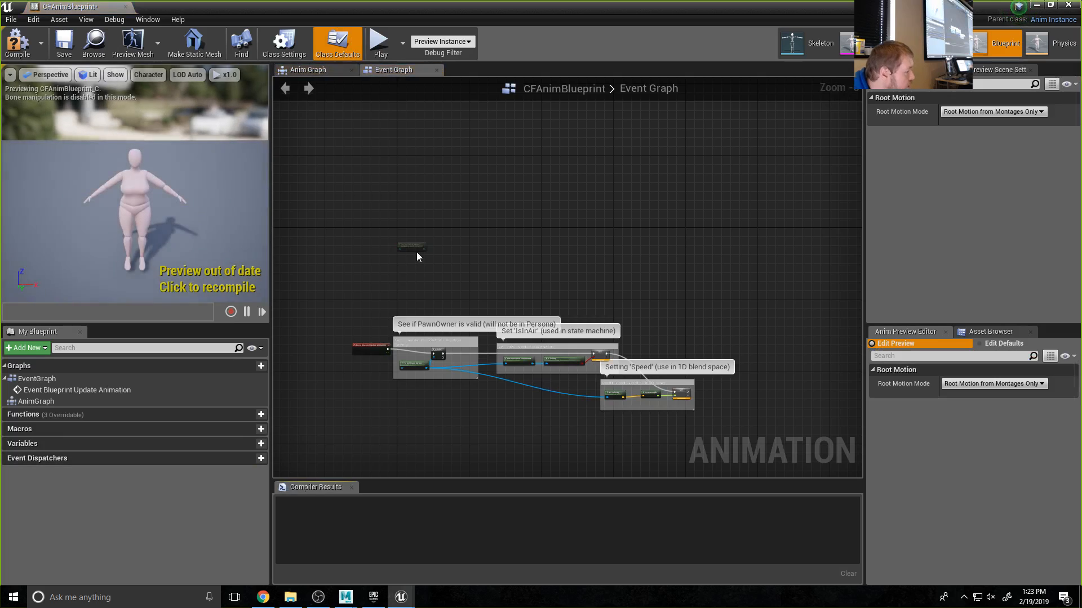
{"action": "left_click_drag", "start_coordinate": [355, 309], "coordinate": [757, 443]}
{"action": "scroll", "coordinate": [474, 391], "scroll_direction": "up", "scroll_amount": 4}
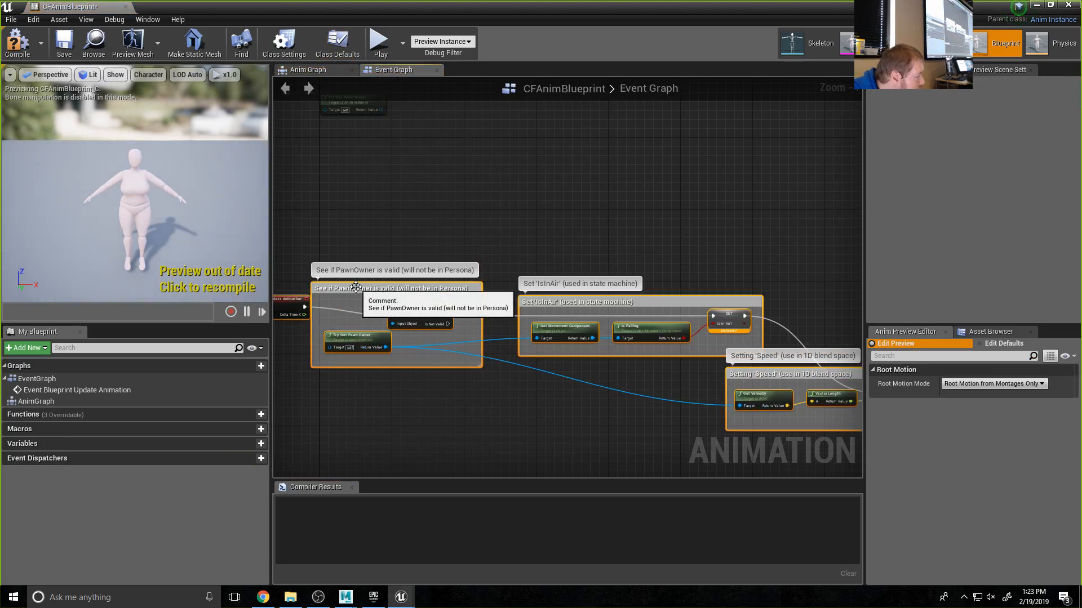
{"action": "left_click_drag", "start_coordinate": [352, 289], "coordinate": [478, 176]}
{"action": "scroll", "coordinate": [359, 215], "scroll_direction": "up", "scroll_amount": 2}
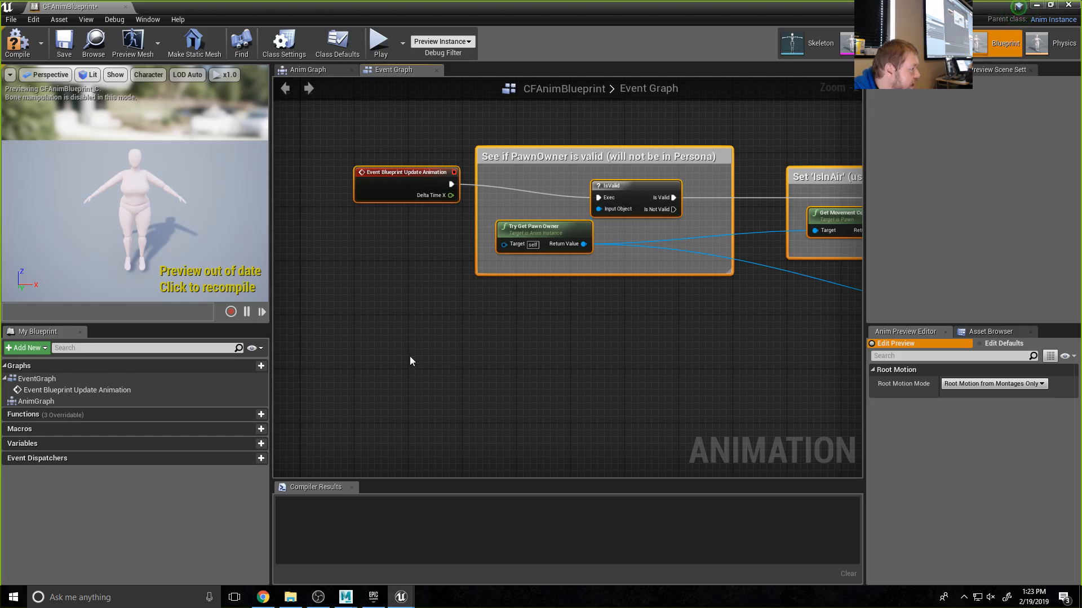
- Compare the disabled Try Get Pawn Owner node with the pasted one and delete the disabled duplicate
{"action": "right_click_drag", "start_coordinate": [410, 361], "coordinate": [414, 494]}
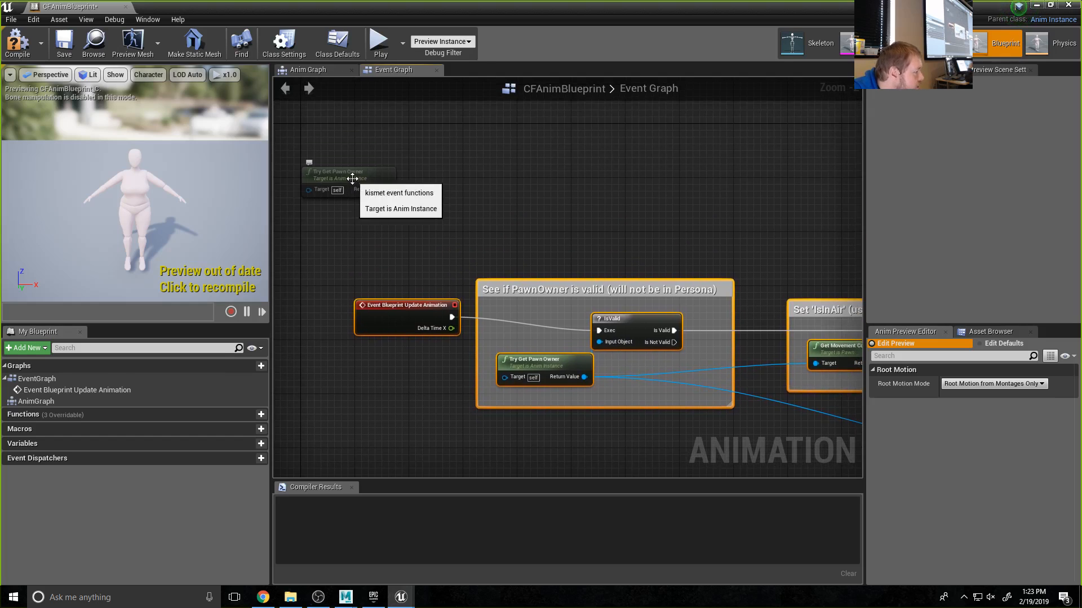
{"action": "left_click_drag", "start_coordinate": [353, 176], "coordinate": [500, 219]}
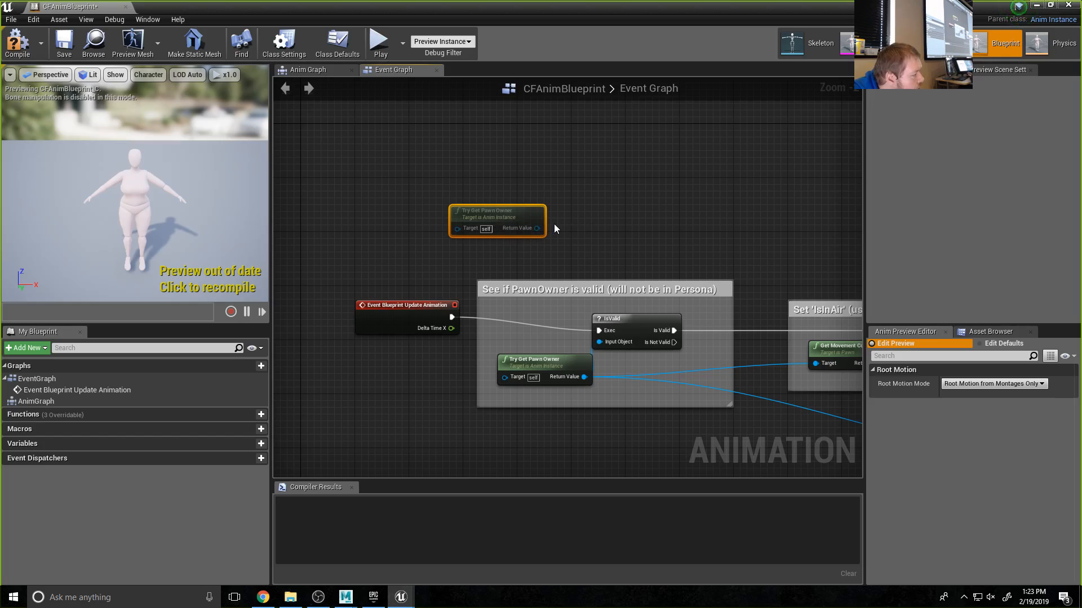
{"action": "left_click", "coordinate": [536, 373]}
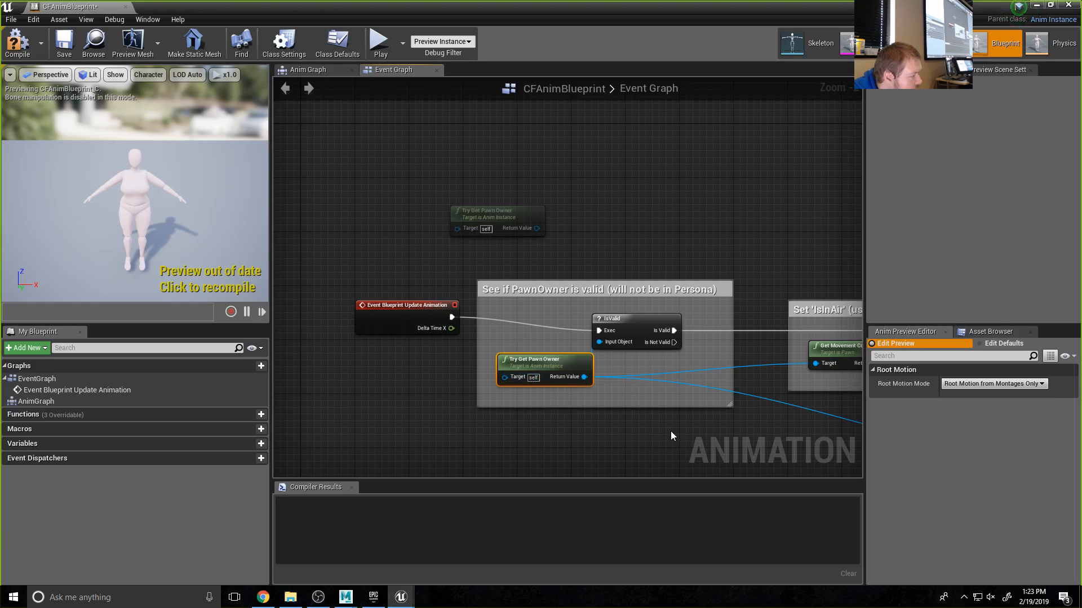
{"action": "right_click_drag", "start_coordinate": [635, 445], "coordinate": [366, 403]}
{"action": "right_click_drag", "start_coordinate": [571, 377], "coordinate": [457, 369]}
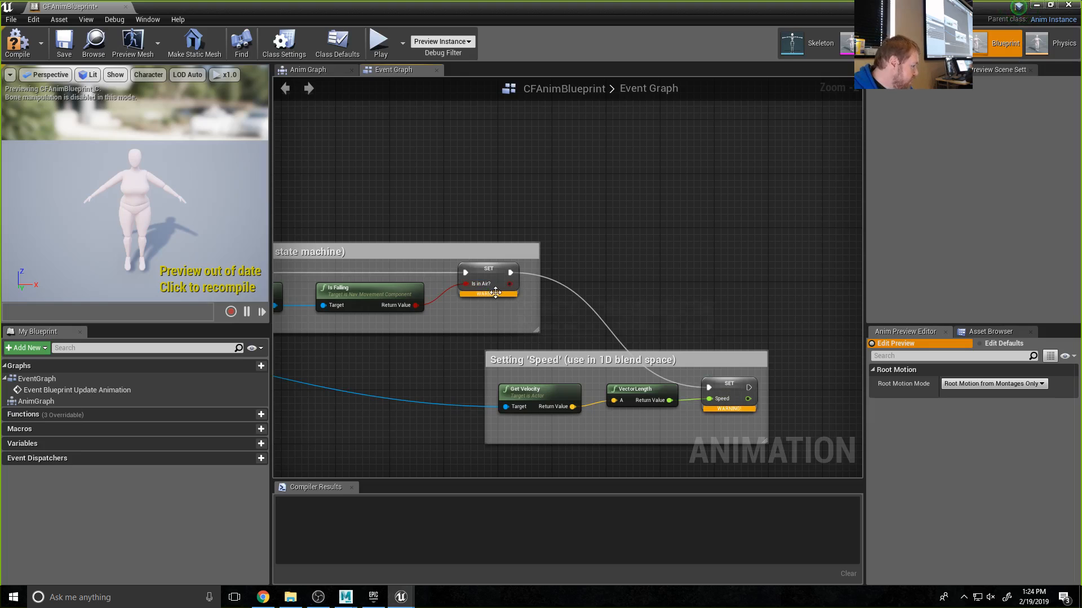
{"action": "right_click_drag", "start_coordinate": [386, 355], "coordinate": [900, 398]}
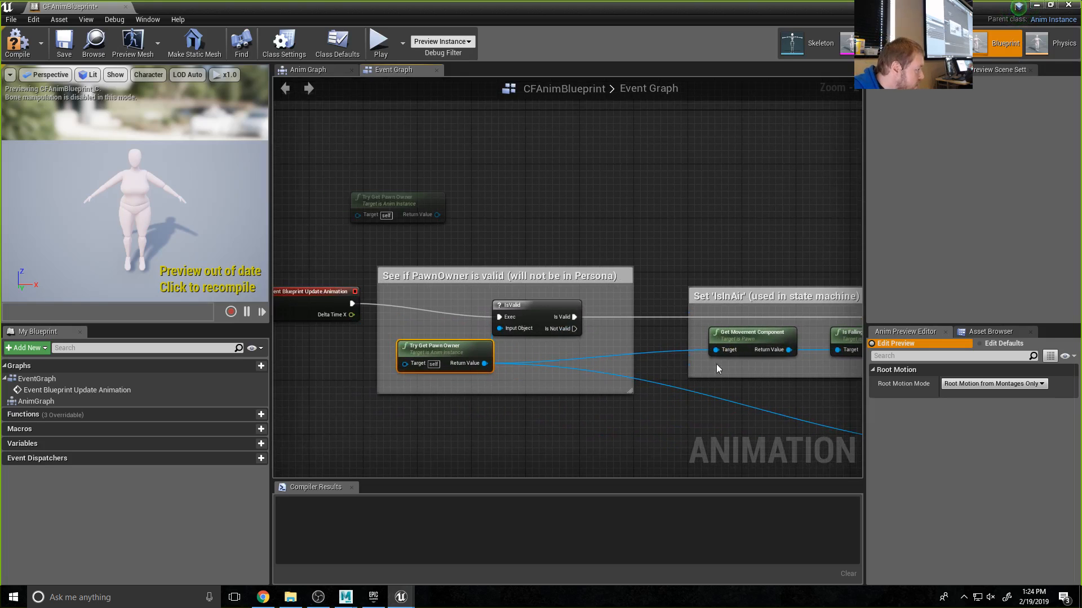
{"action": "left_click", "coordinate": [408, 202]}
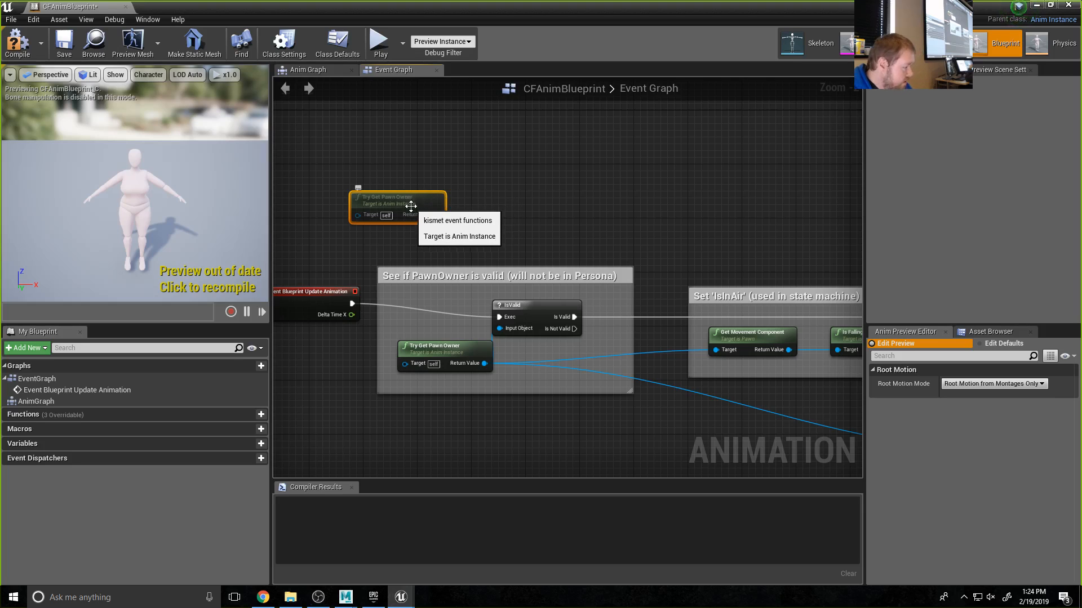
{"action": "key", "text": "Delete"}
- Add a Boolean variable named "Is in Air?" to CFAnimBlueprint, matching the SET node in the IsInAir section
{"action": "scroll", "coordinate": [477, 323], "scroll_direction": "down", "scroll_amount": 2}
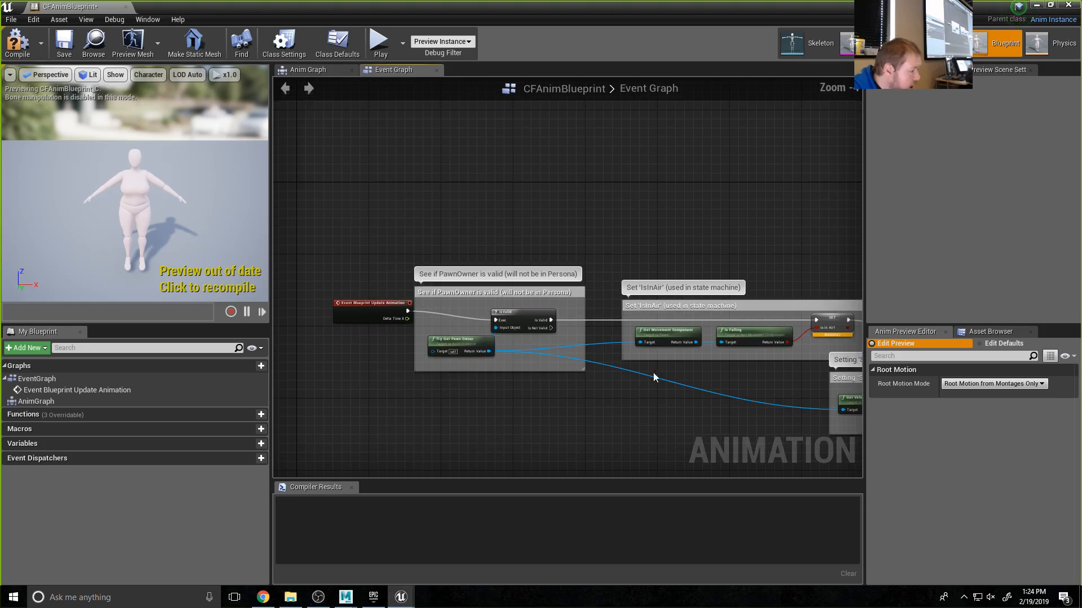
{"action": "right_click_drag", "start_coordinate": [654, 372], "coordinate": [425, 367]}
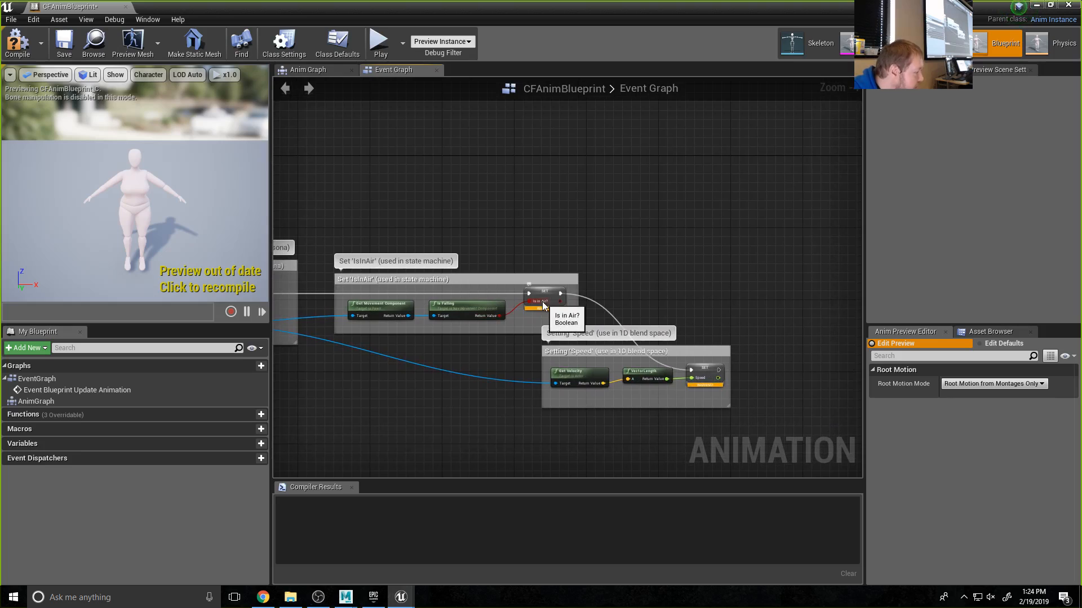
{"action": "left_click", "coordinate": [239, 444]}
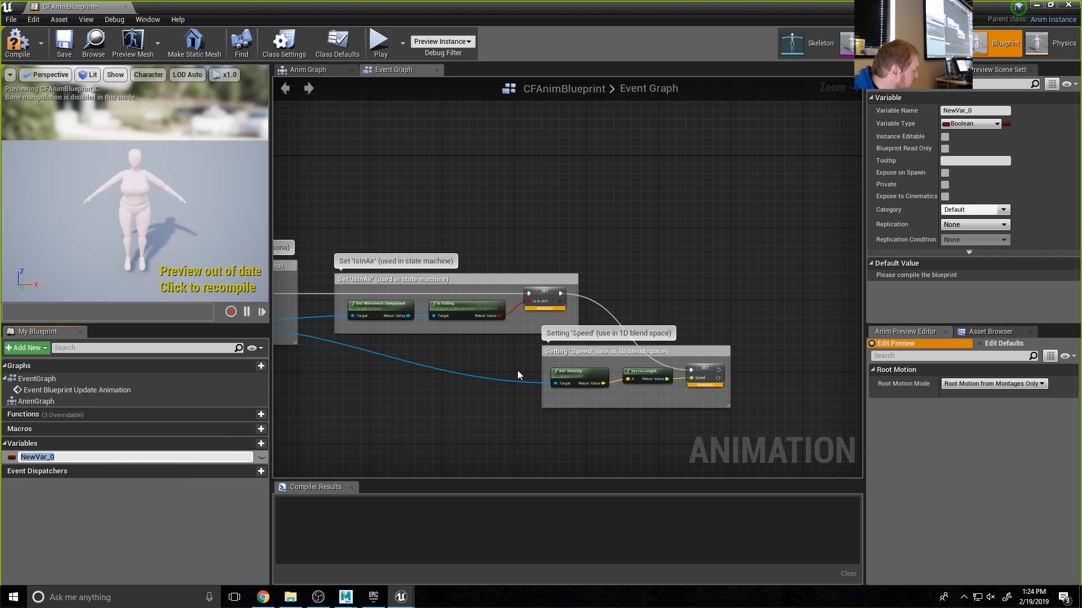
{"action": "type", "text": "I"}
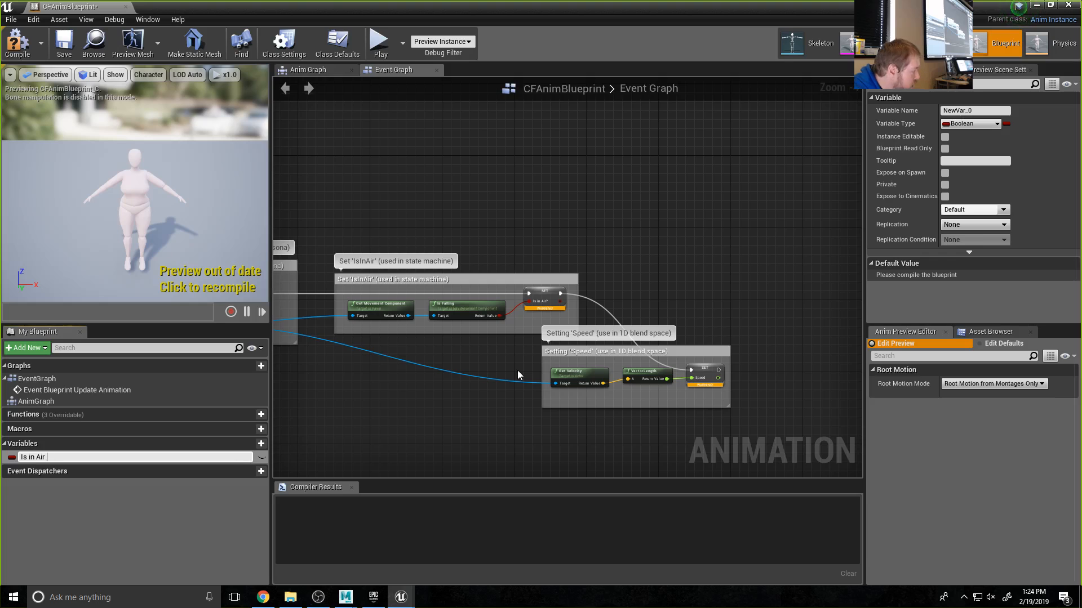
{"action": "type", "text": "s in Air?"}
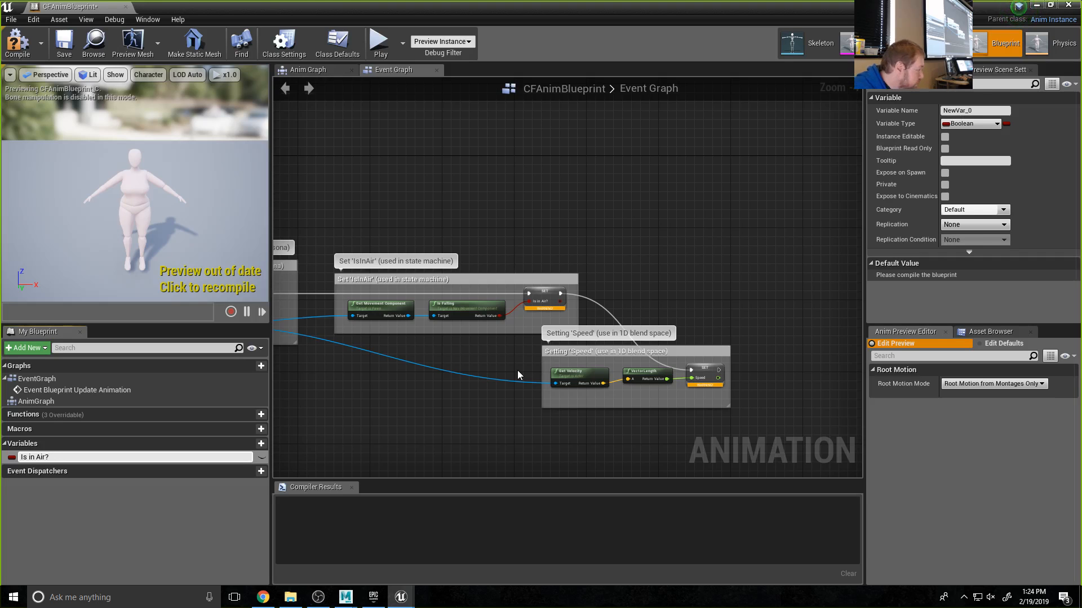
{"action": "scroll", "coordinate": [562, 293], "scroll_direction": "up", "scroll_amount": 4}
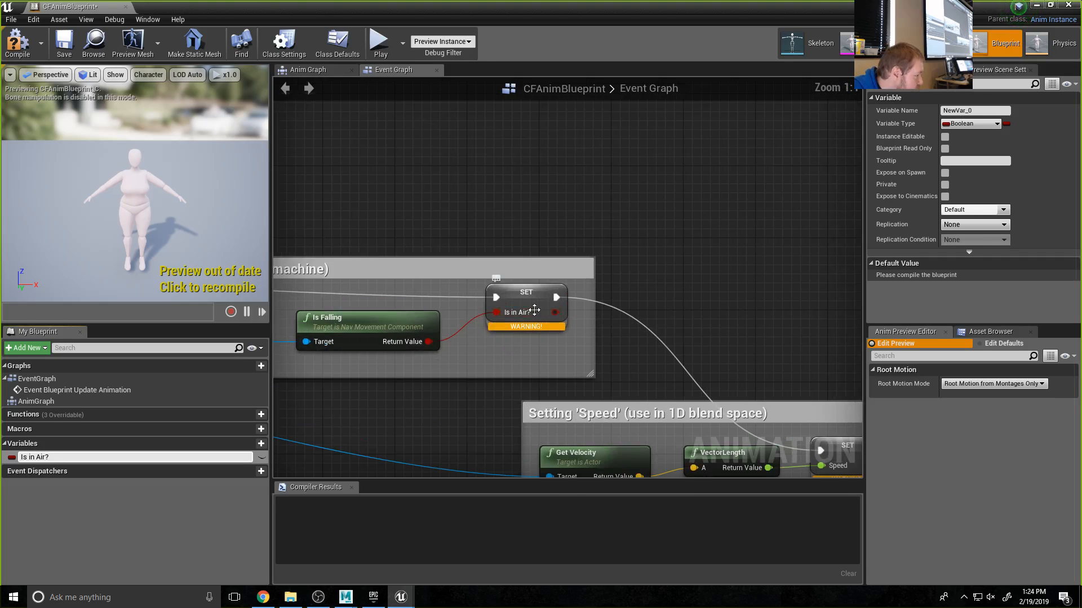
{"action": "scroll", "coordinate": [454, 378], "scroll_direction": "down", "scroll_amount": 4}
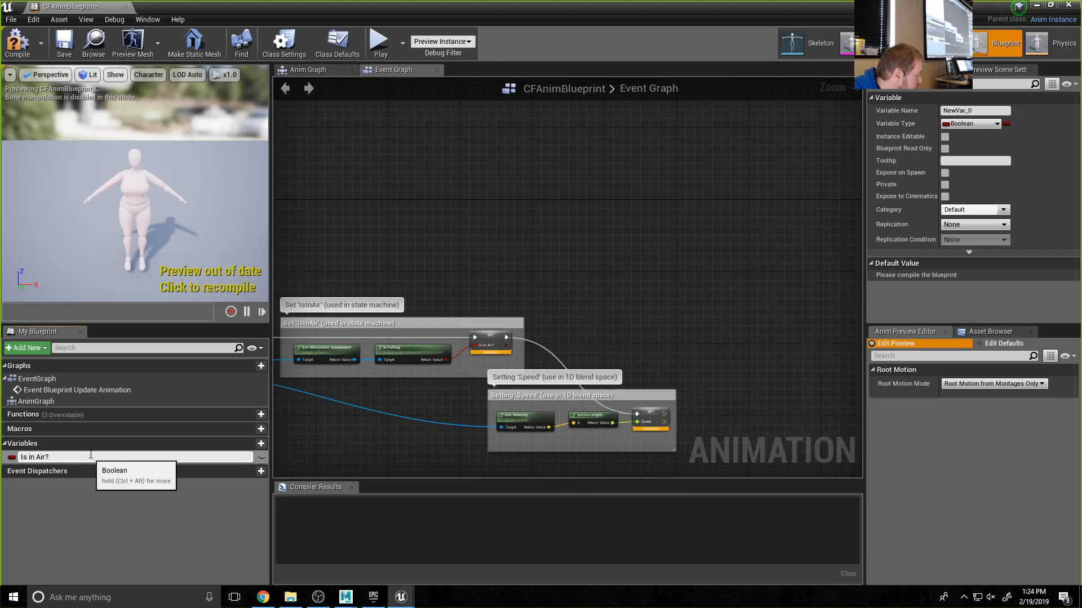
{"action": "key", "text": "Return"}
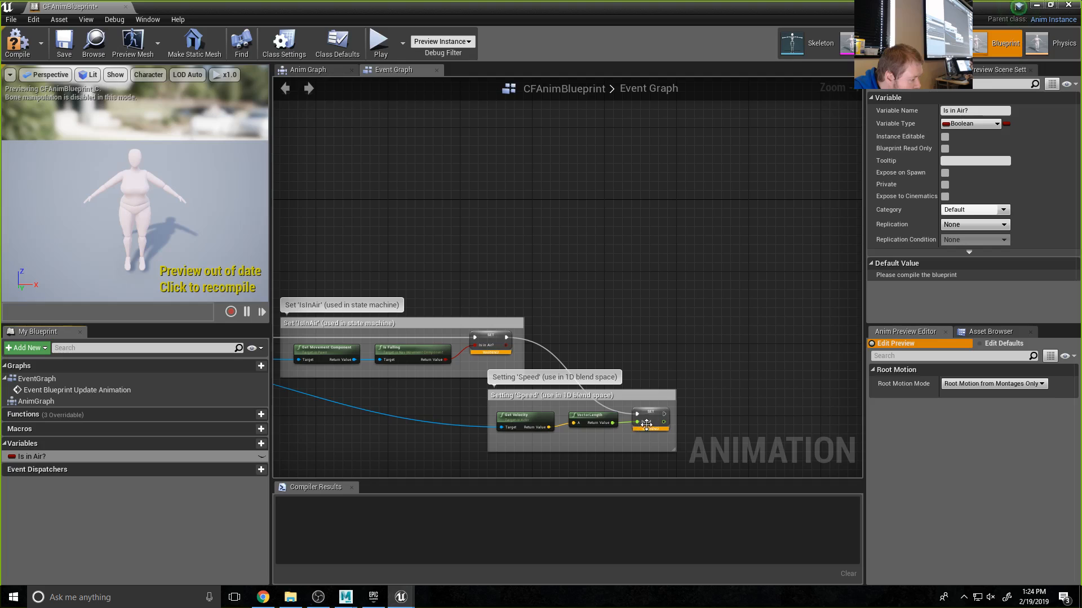
- Add a second variable to CFAnimBlueprint and undo its creation
{"action": "left_click", "coordinate": [259, 445]}
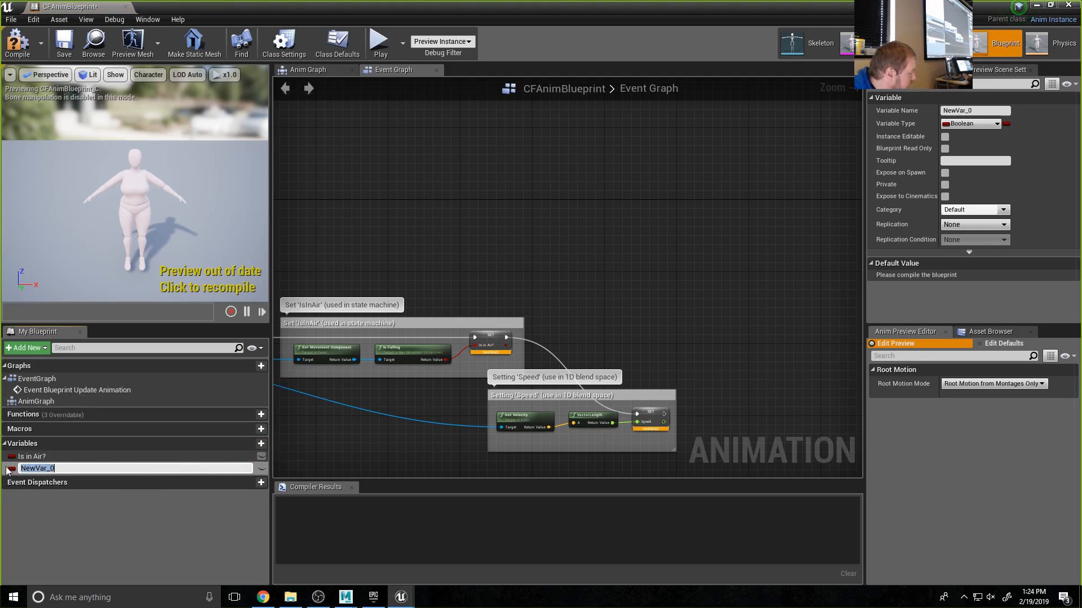
{"action": "key", "text": "ctrl+z"}
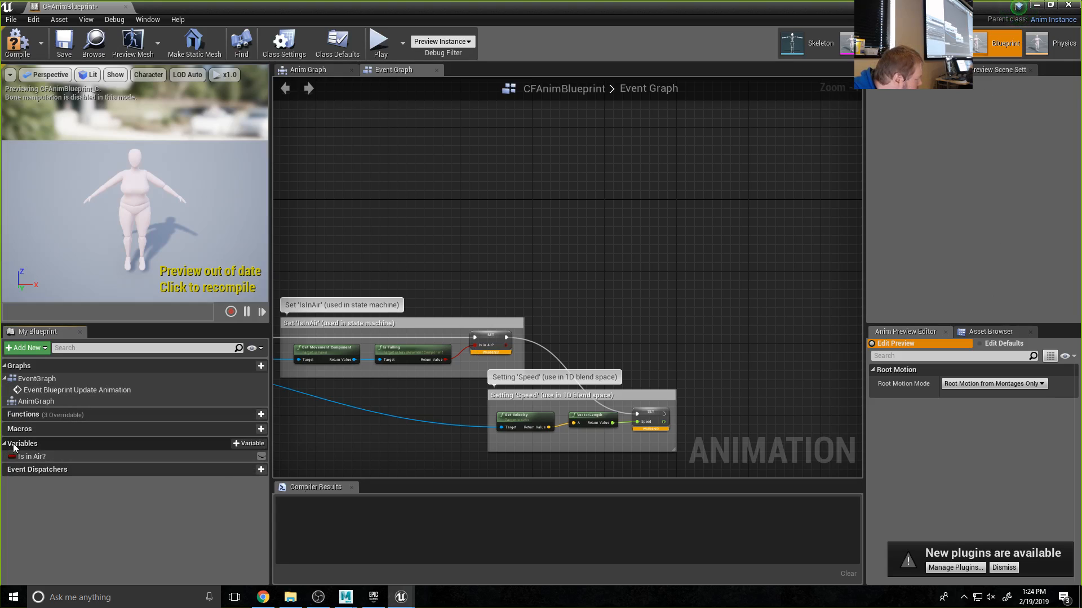
- Add a Float variable named "Speed" to CFAnimBlueprint
{"action": "right_click", "coordinate": [250, 444]}
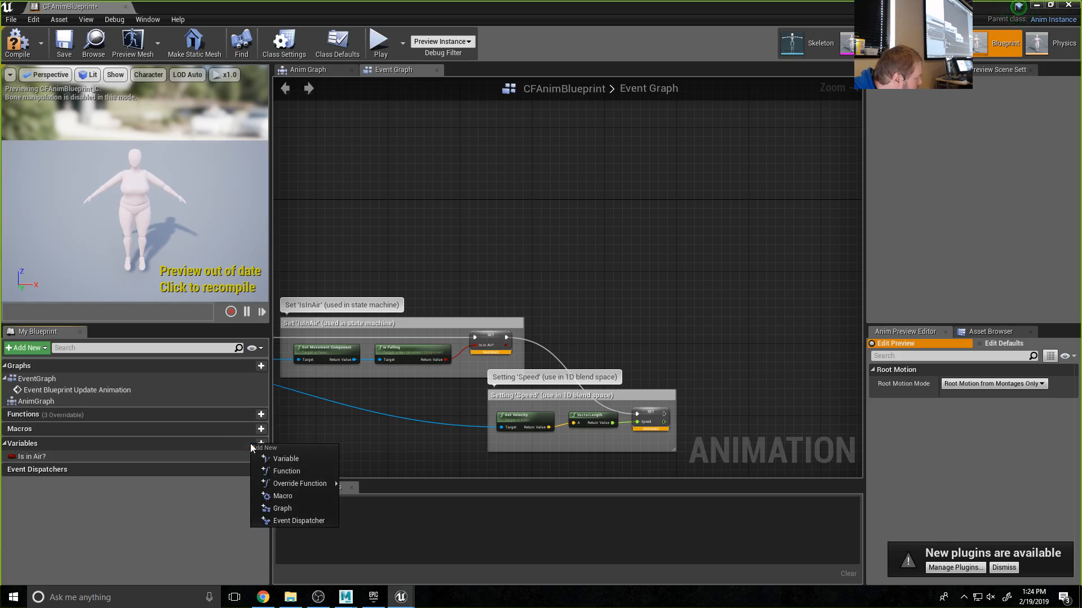
{"action": "left_click", "coordinate": [221, 441]}
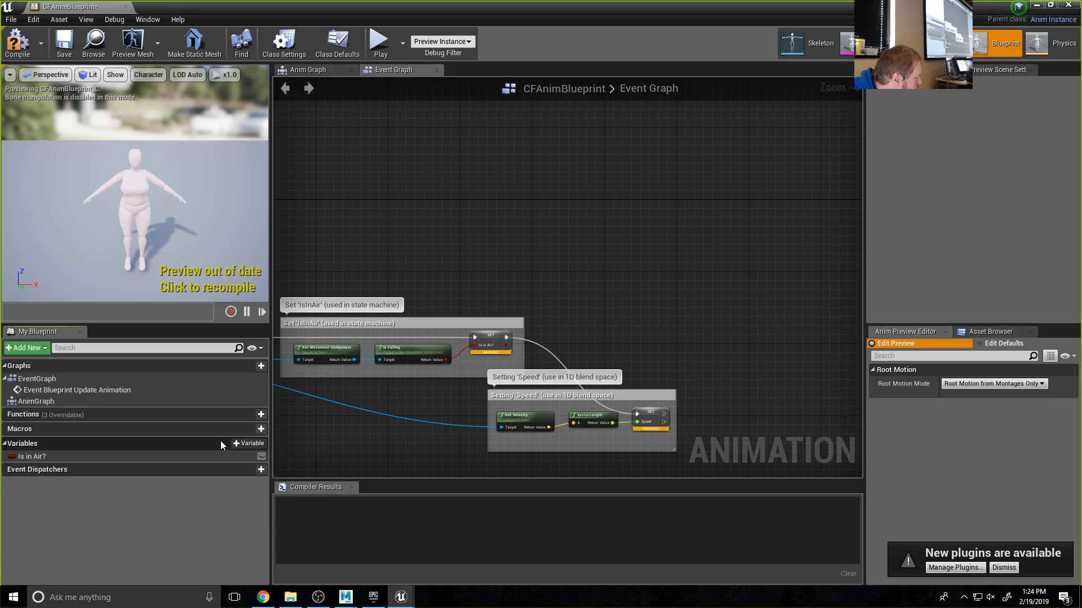
{"action": "left_click", "coordinate": [243, 445]}
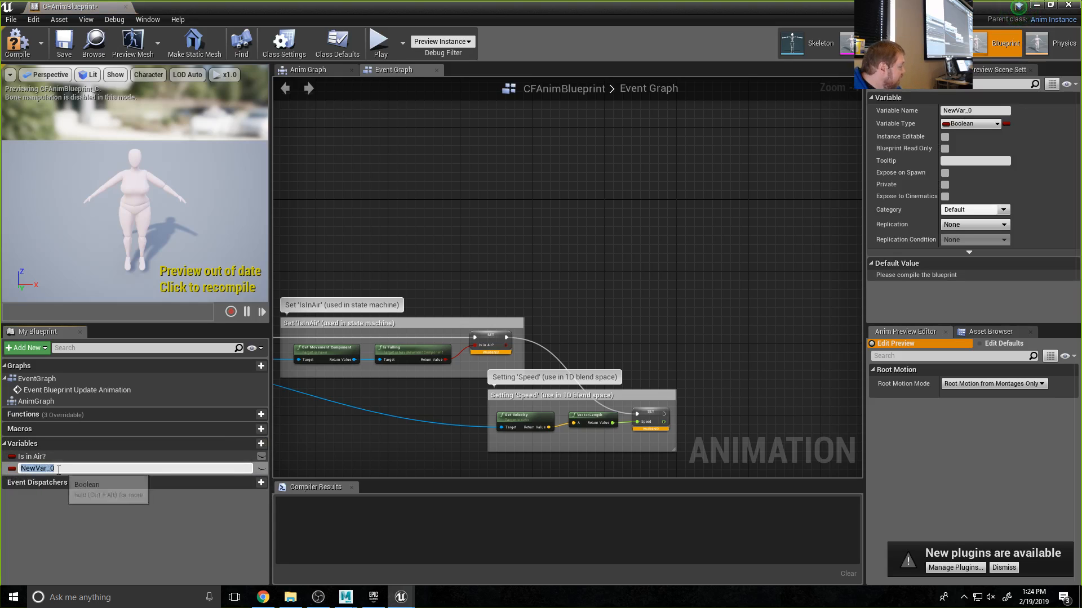
{"action": "left_click", "coordinate": [996, 124]}
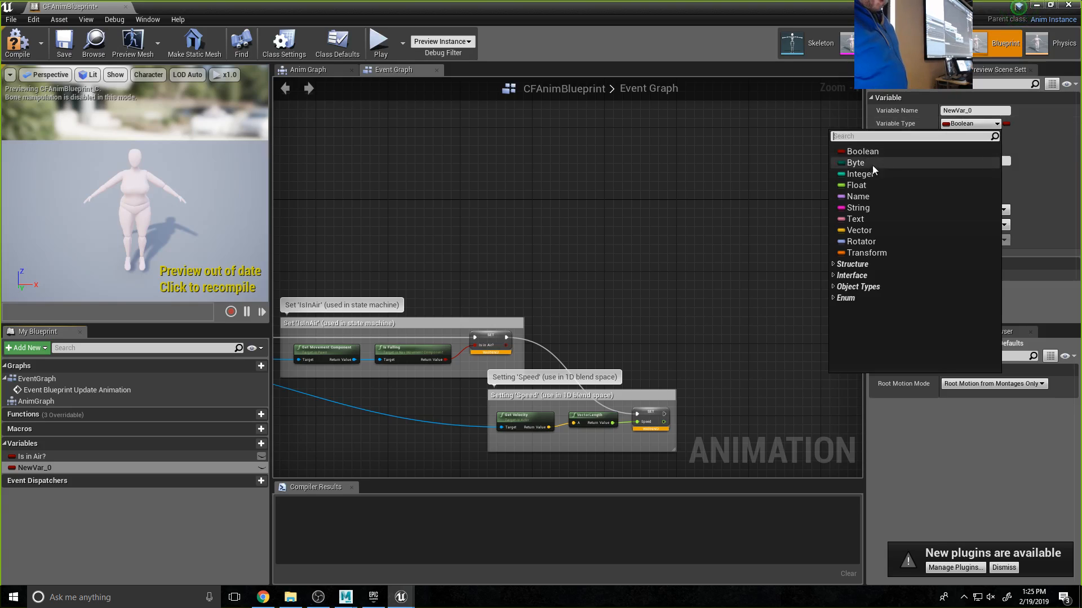
{"action": "left_click", "coordinate": [851, 186]}
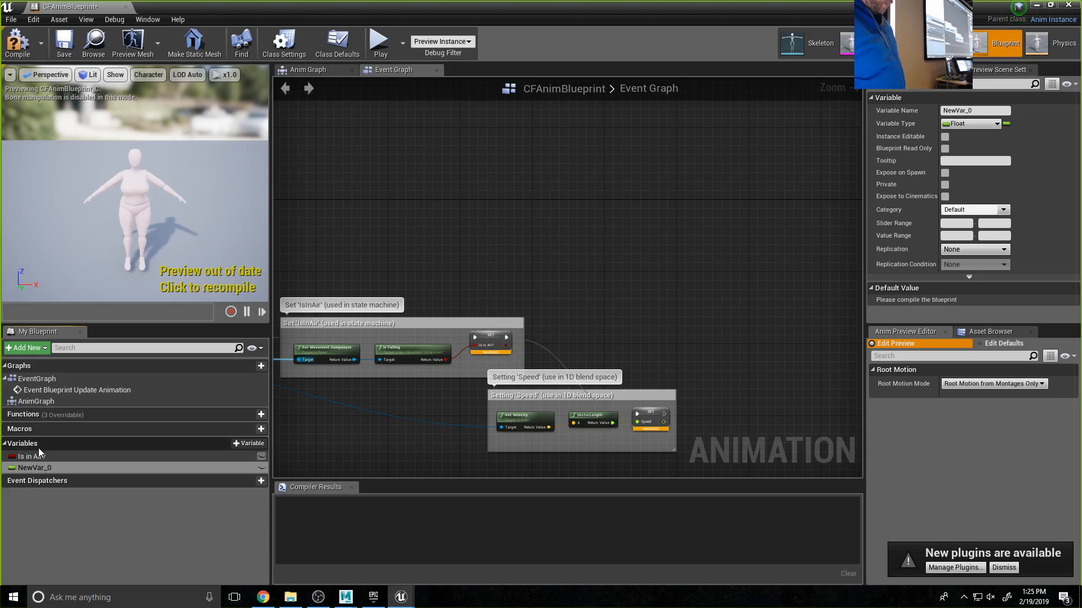
{"action": "double_click", "coordinate": [37, 469]}
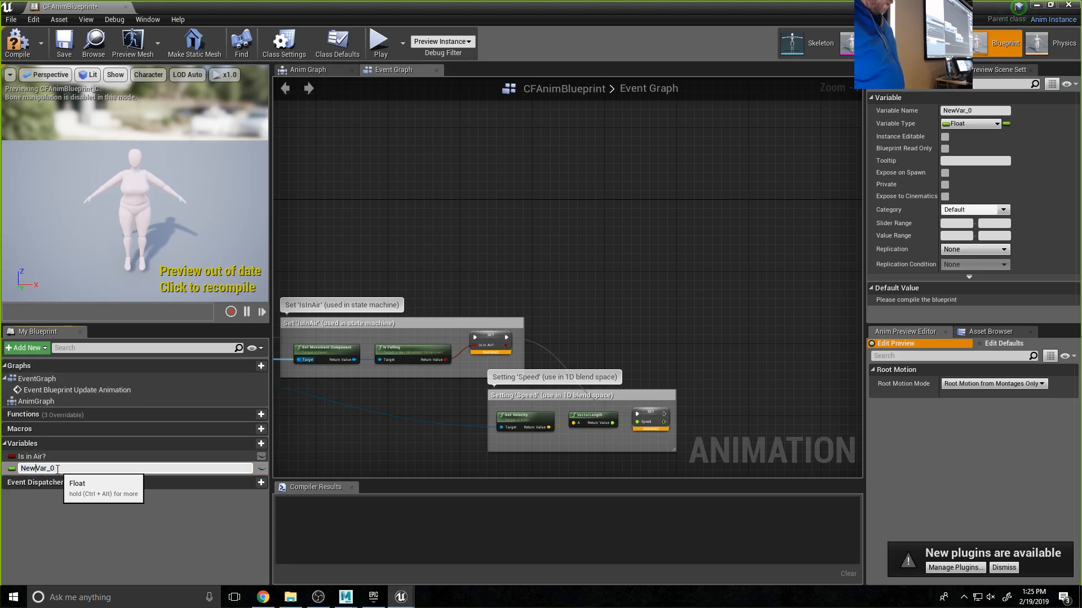
{"action": "type", "text": "S"}
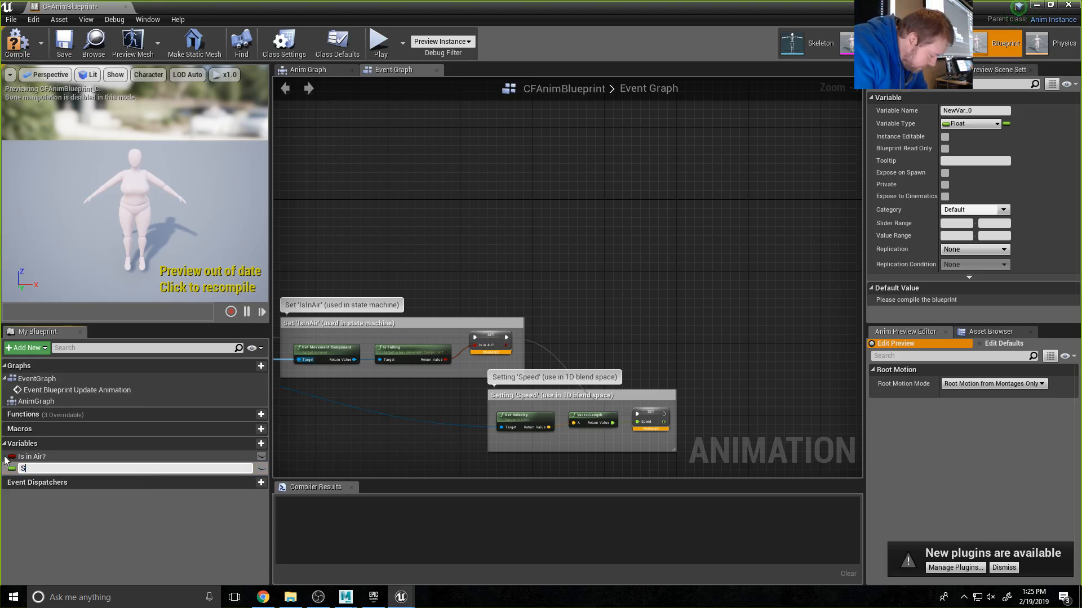
{"action": "type", "text": "peed"}
{"action": "key", "text": "Return"}
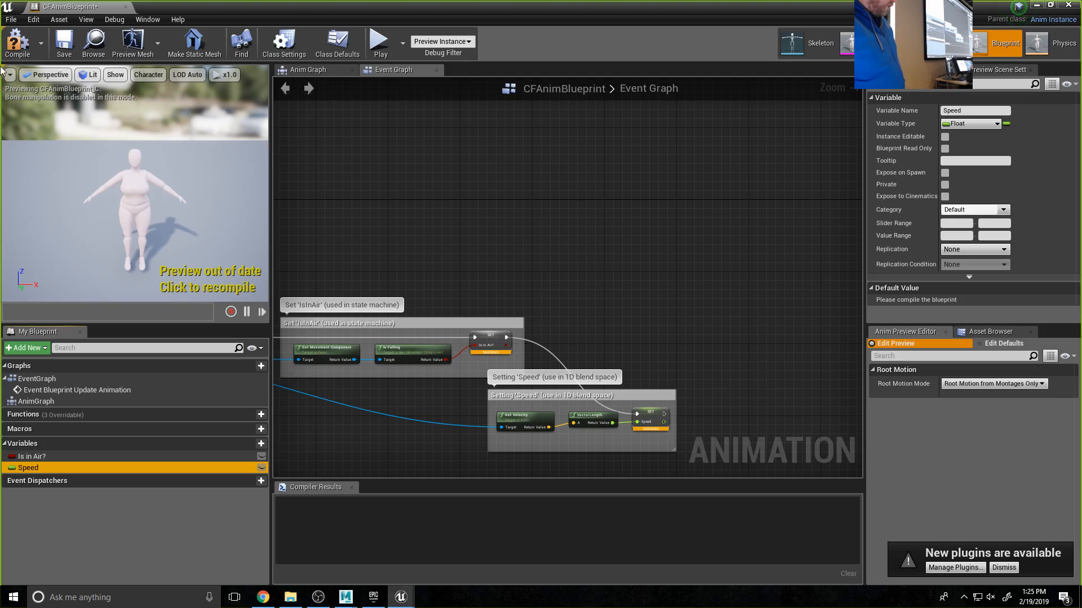
- Compile CFAnimBlueprint and compare the SET node in the IsInAir section with the "Is in Air?" variable
{"action": "left_click", "coordinate": [18, 51]}
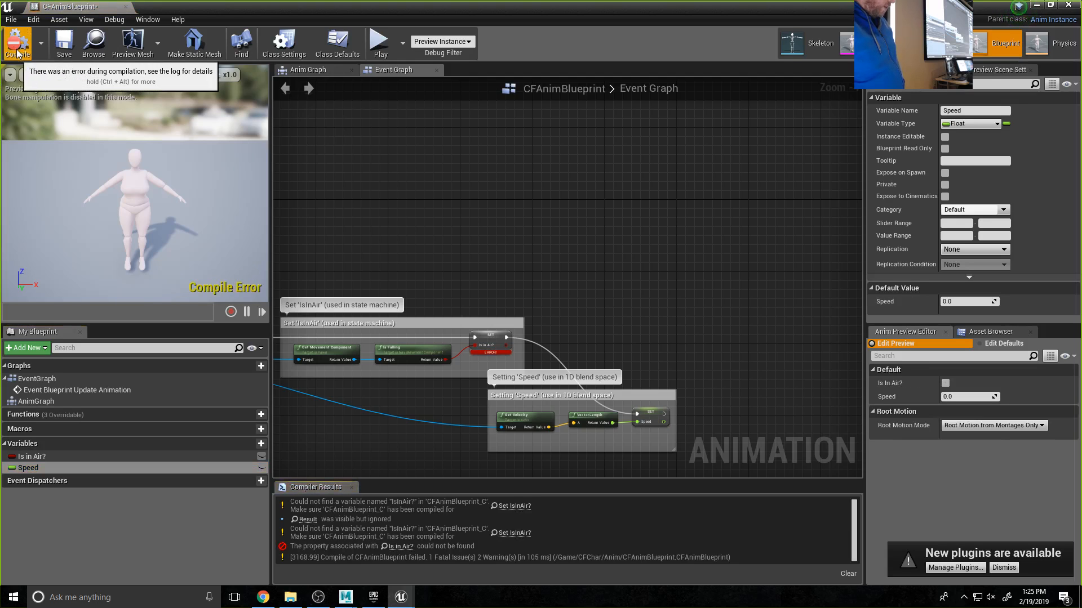
{"action": "left_click", "coordinate": [494, 339]}
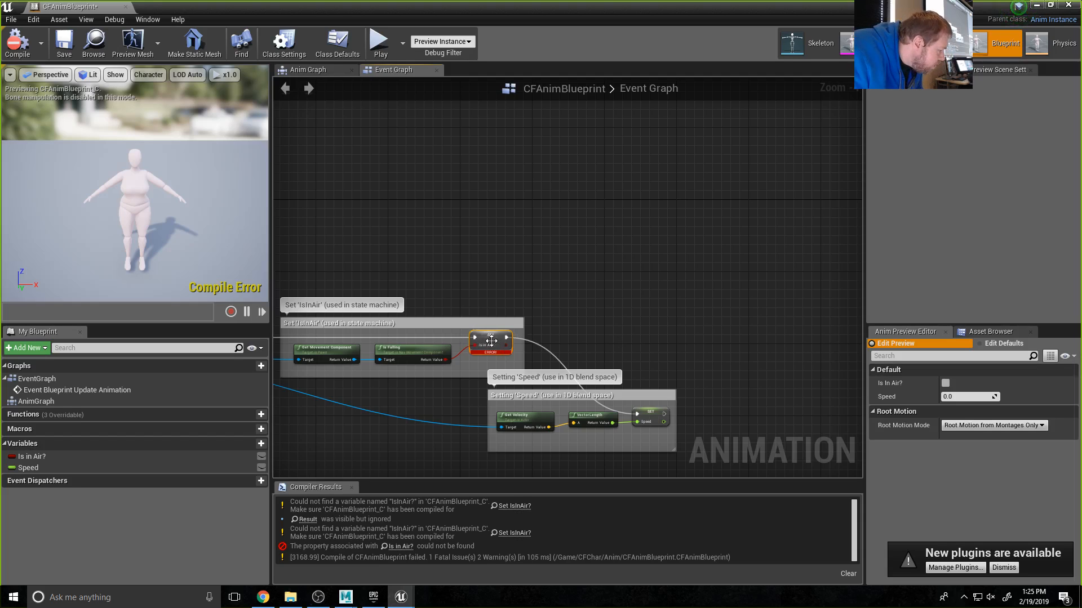
{"action": "left_click", "coordinate": [84, 456]}
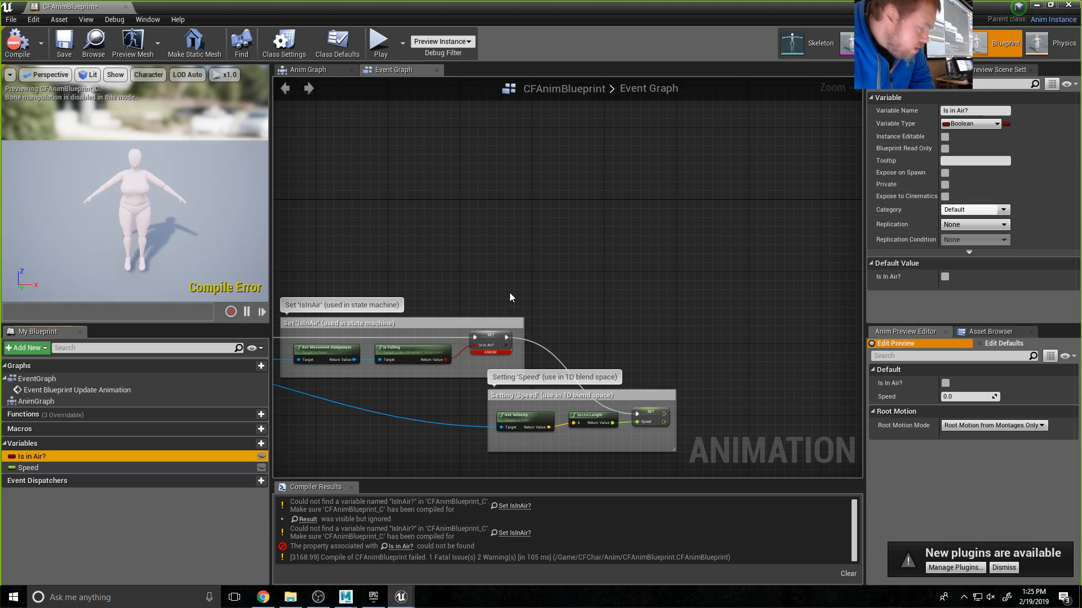
{"action": "left_click", "coordinate": [500, 341]}
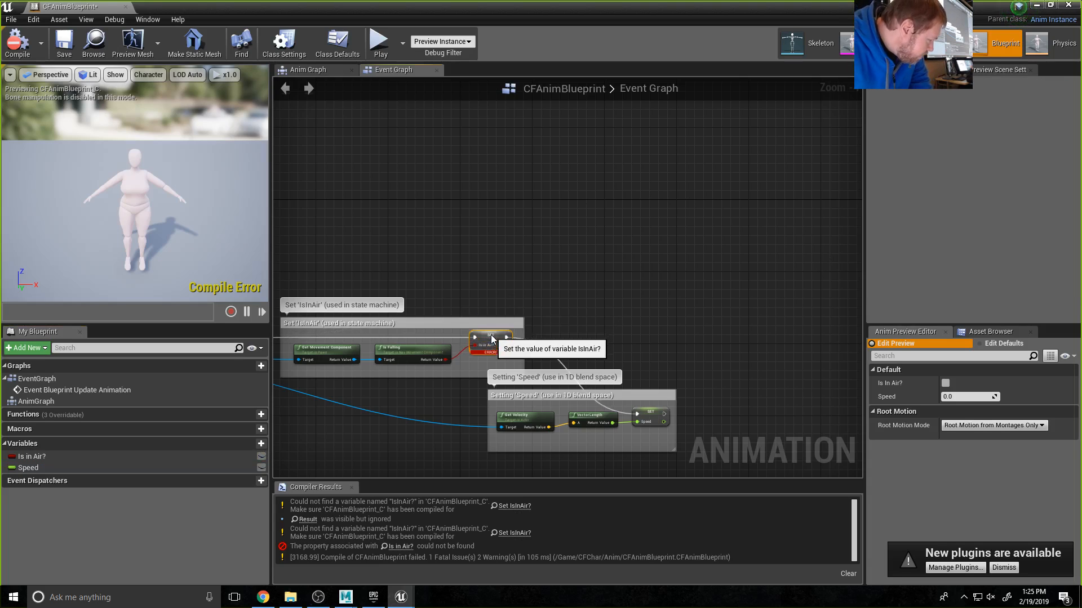
{"action": "right_click_drag", "start_coordinate": [399, 326], "coordinate": [767, 265]}
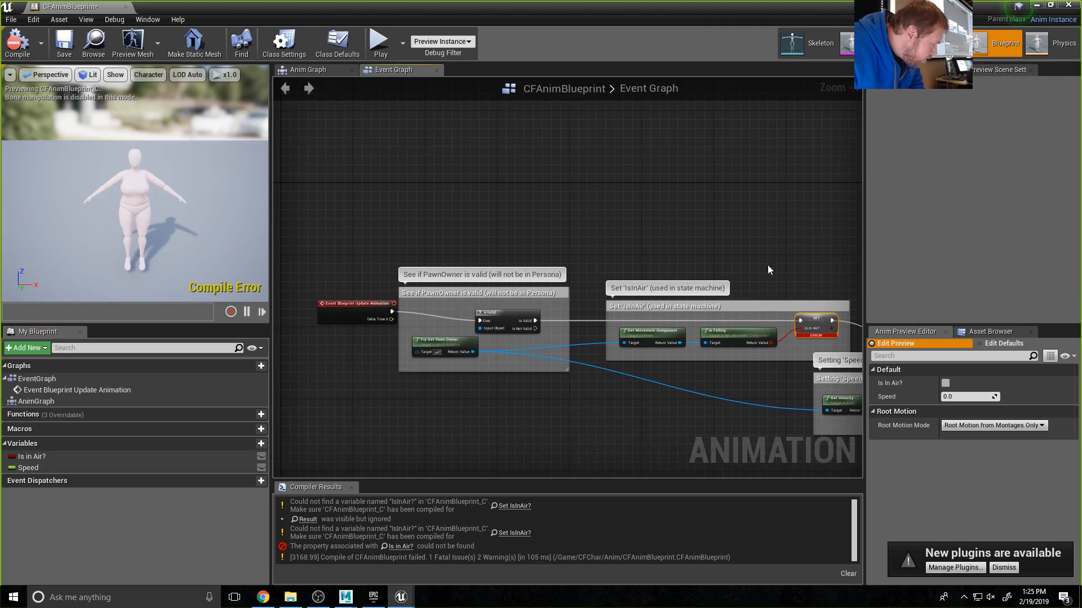
- Move the Event Blueprint Update Animation node slightly away from the PawnOwner section, and recompile and save the blueprint
{"action": "left_click", "coordinate": [520, 312]}
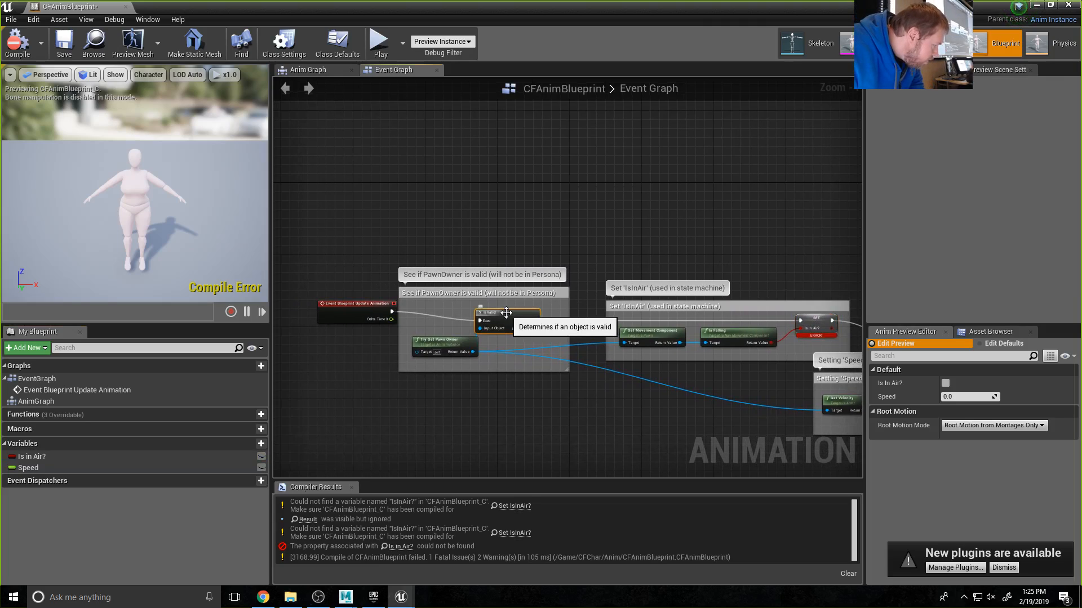
{"action": "left_click", "coordinate": [375, 307]}
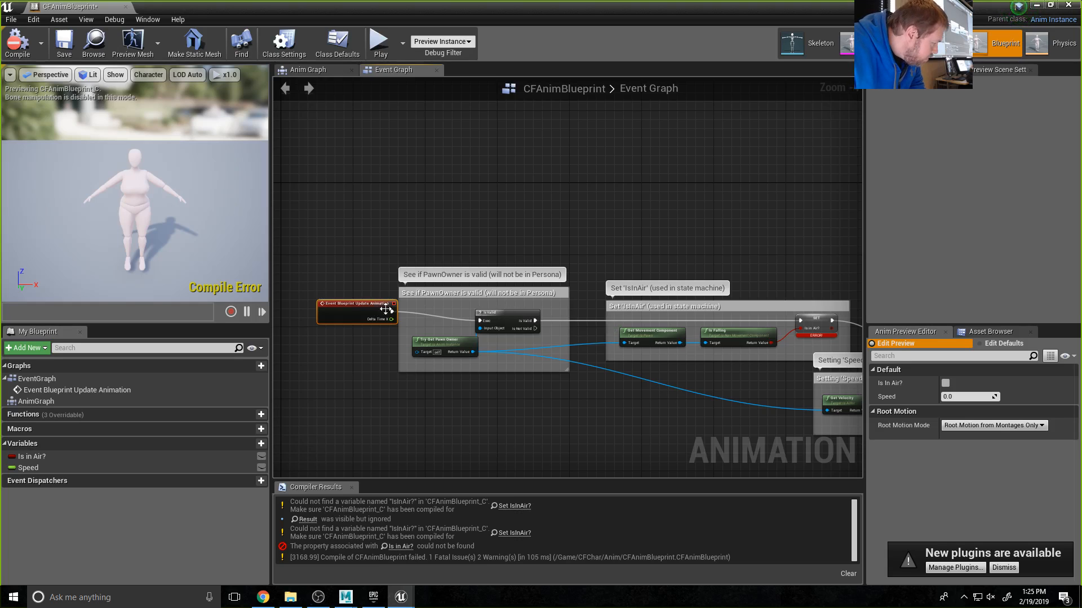
{"action": "left_click_drag", "start_coordinate": [376, 305], "coordinate": [366, 305]}
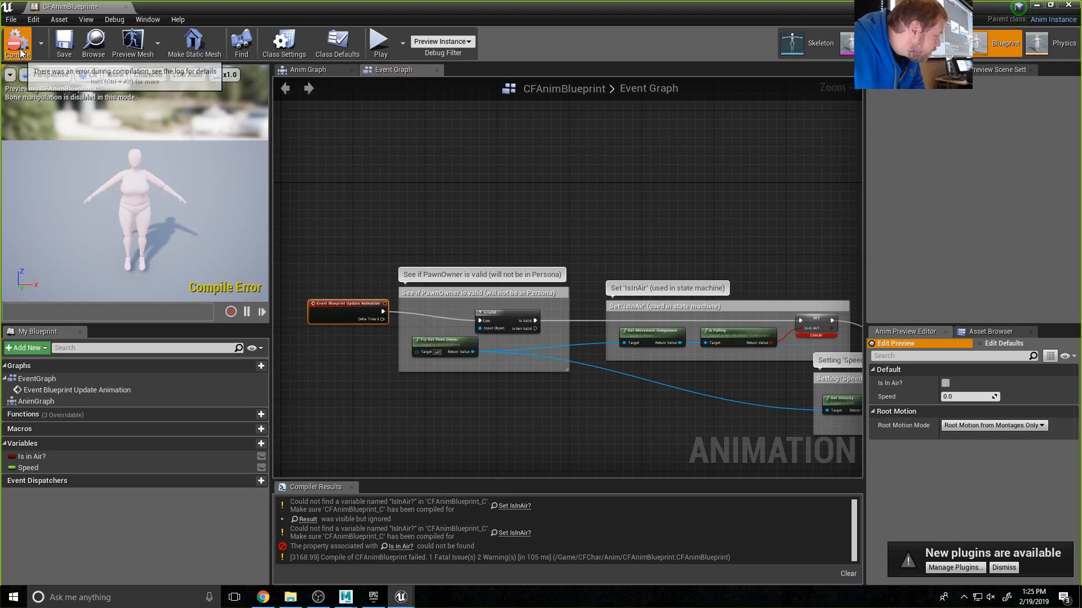
{"action": "left_click", "coordinate": [65, 47]}
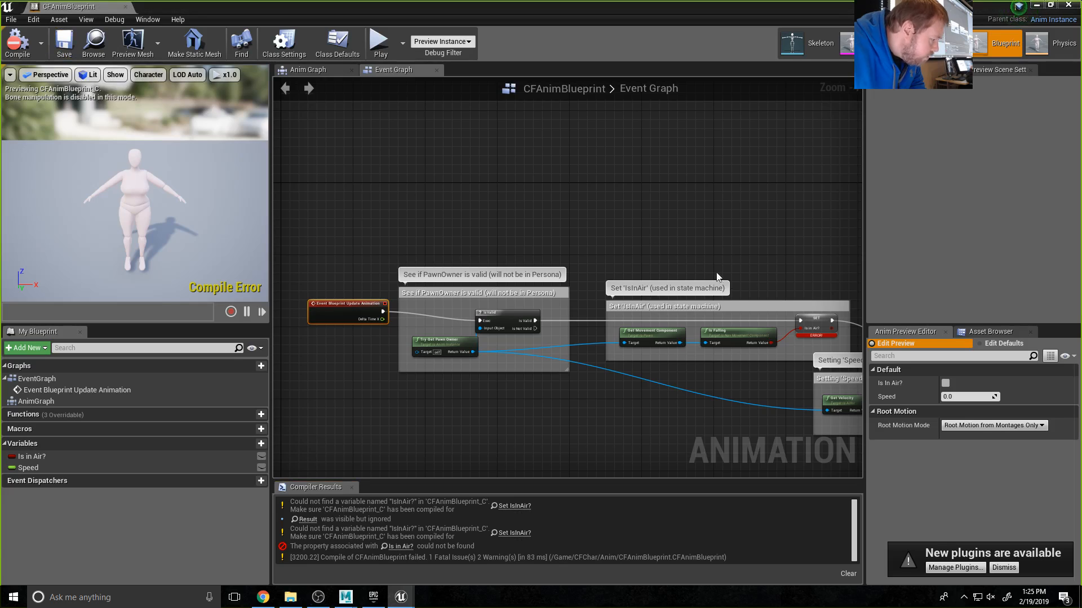
- Rename the "Is in Air?" variable to "IsinAir?" without spaces to match the SET node, and compile CFAnimBlueprint
{"action": "left_click", "coordinate": [813, 333]}
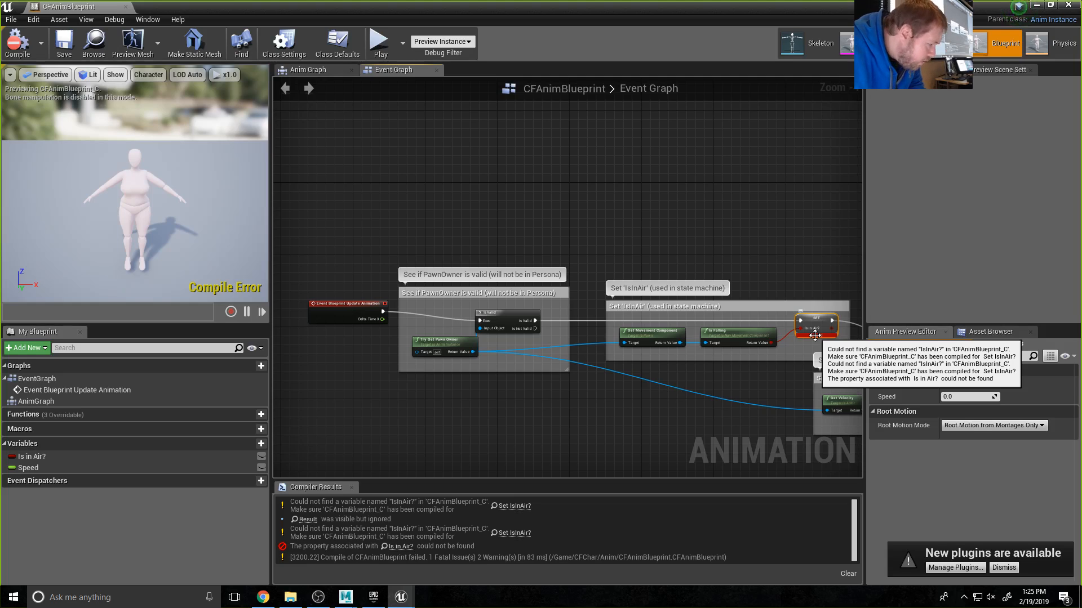
{"action": "left_click", "coordinate": [31, 457]}
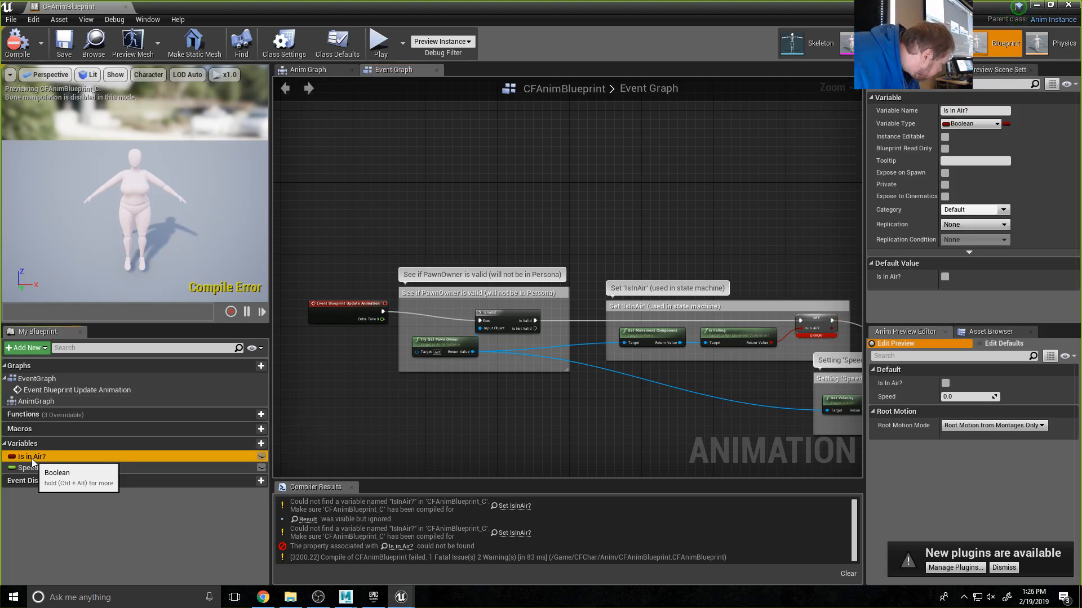
{"action": "left_click", "coordinate": [30, 457]}
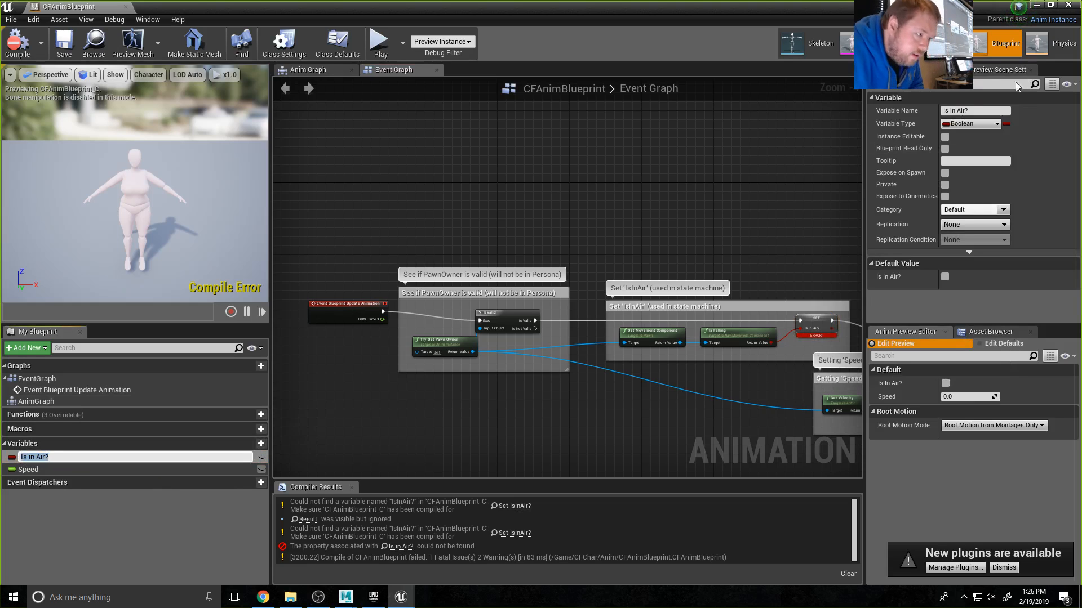
{"action": "left_click", "coordinate": [964, 112]}
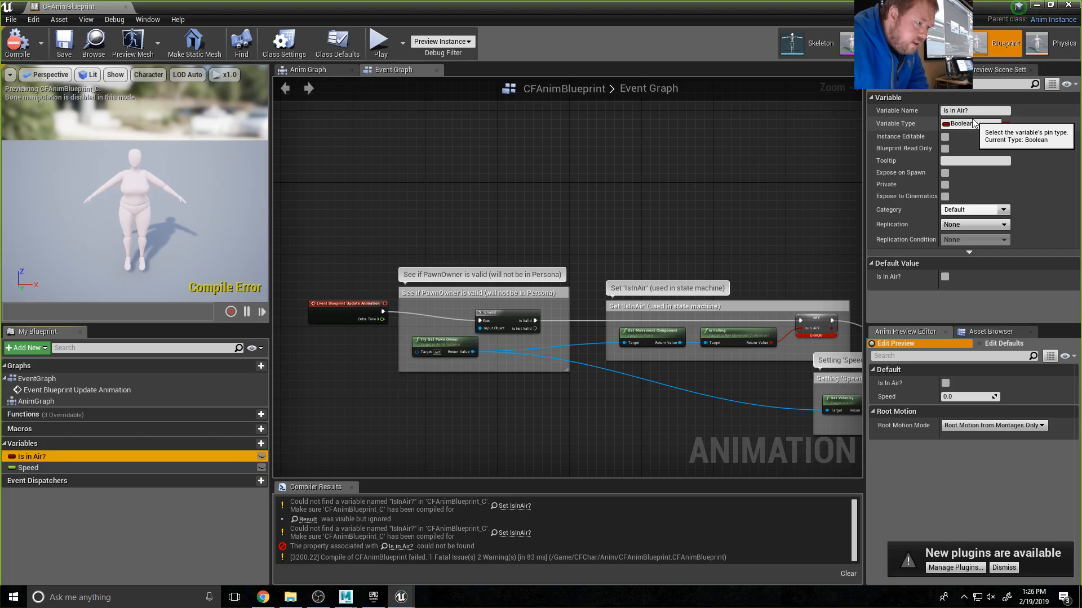
{"action": "left_click", "coordinate": [952, 111]}
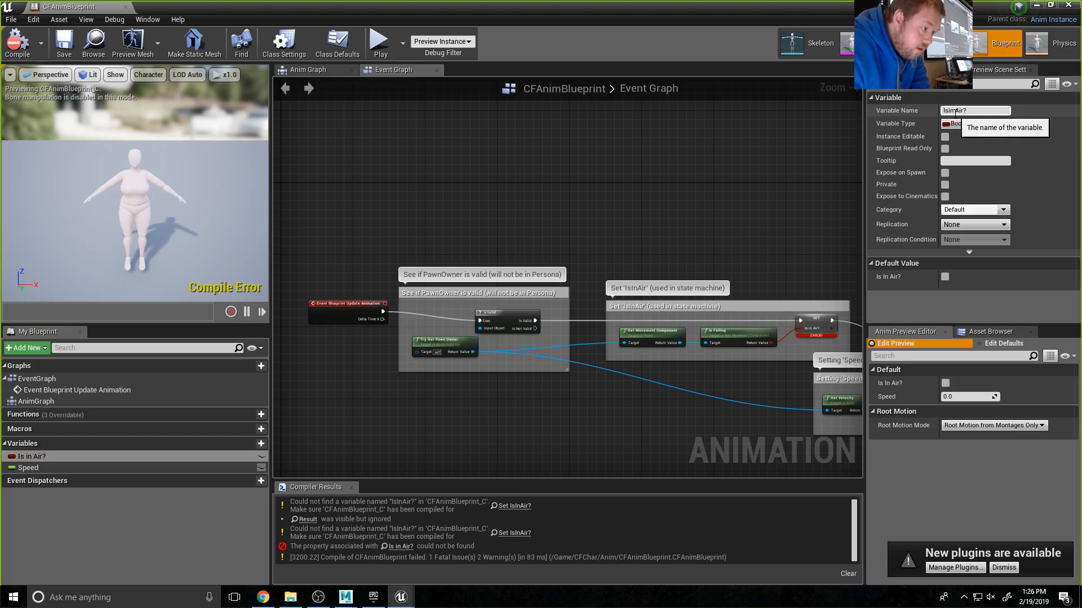
{"action": "key", "text": "Return"}
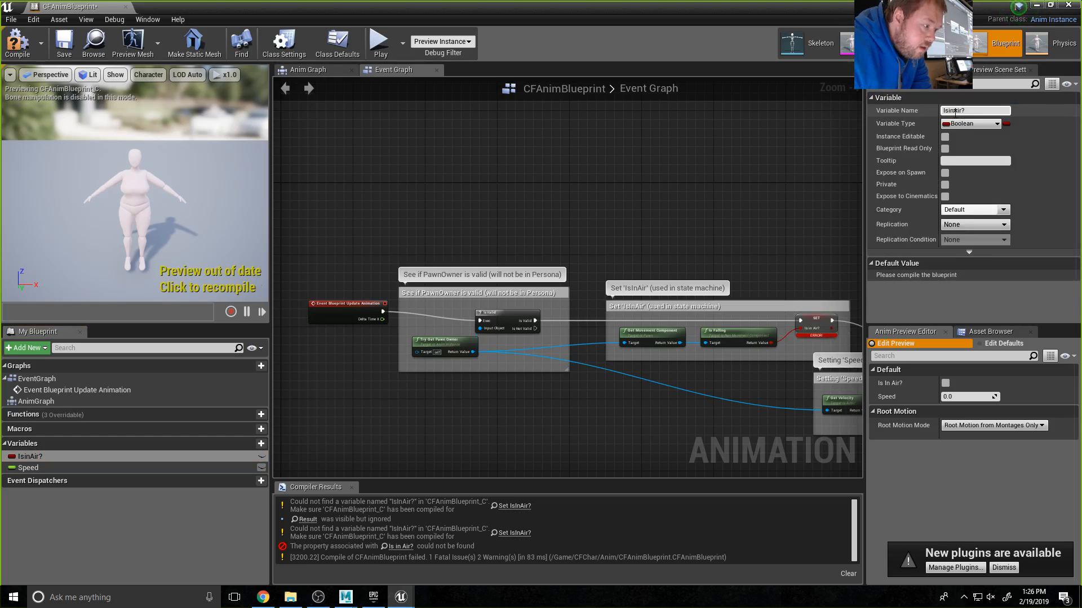
{"action": "left_click", "coordinate": [17, 41]}
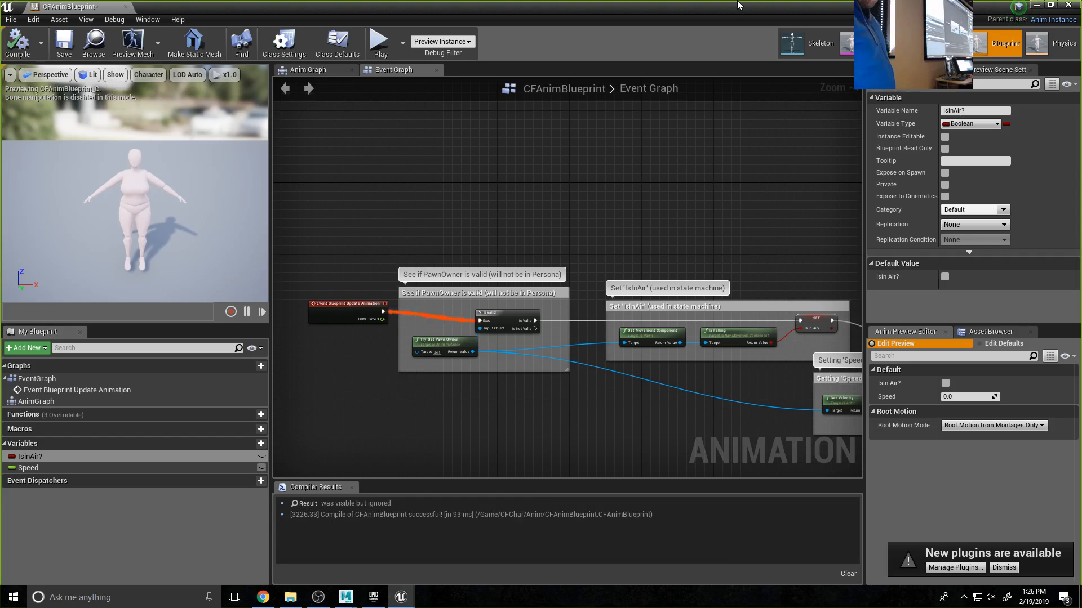
- Briefly play-test the level, and recompile and save CFAnimBlueprint
{"action": "left_click", "coordinate": [379, 45]}
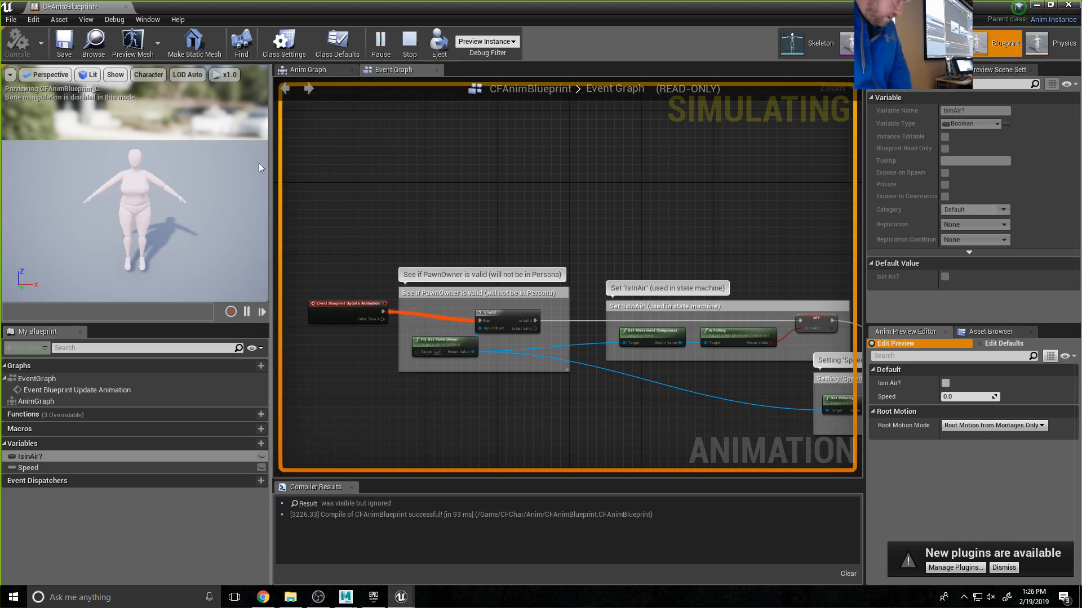
{"action": "key", "text": "Escape"}
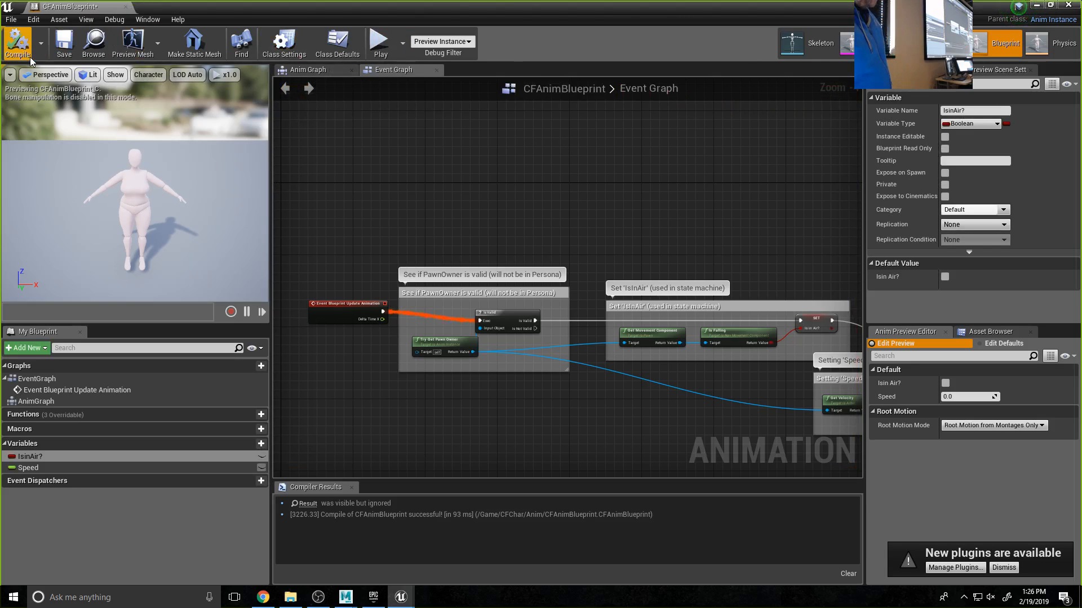
{"action": "left_click", "coordinate": [18, 42]}
{"action": "left_click", "coordinate": [63, 43]}
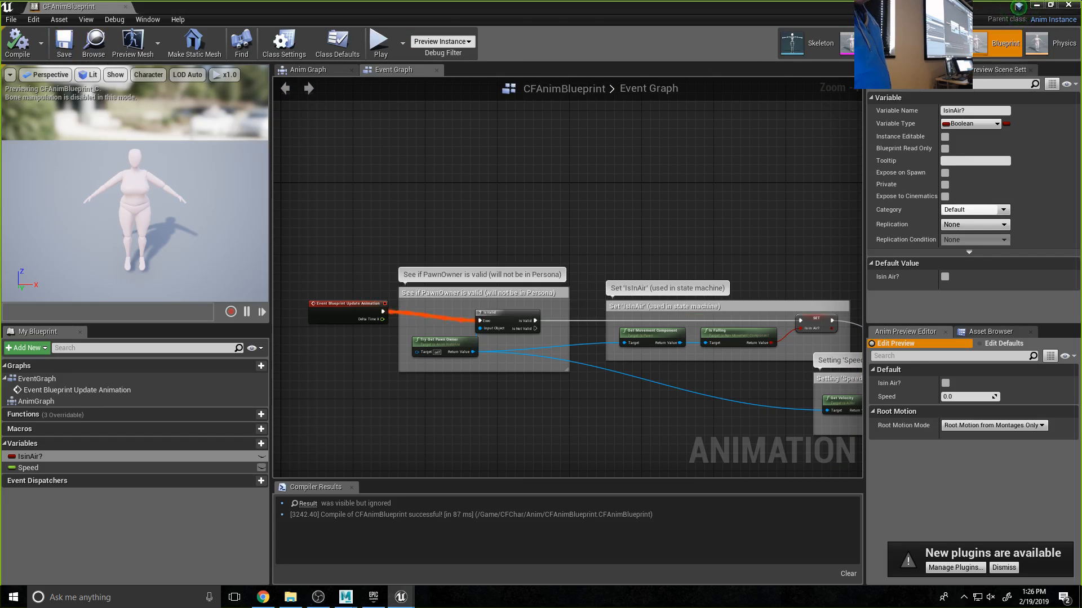
- Close and reopen CFAnimBlueprint, and move the Final Animation Pose node up and to the right in its Anim Graph
{"action": "left_click", "coordinate": [1066, 6]}
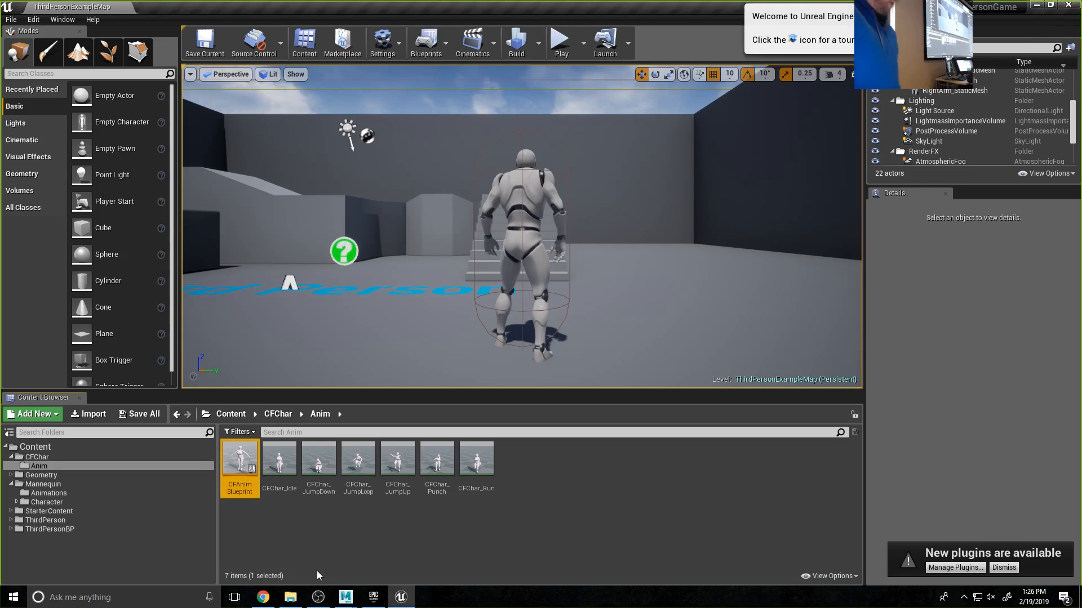
{"action": "double_click", "coordinate": [246, 462]}
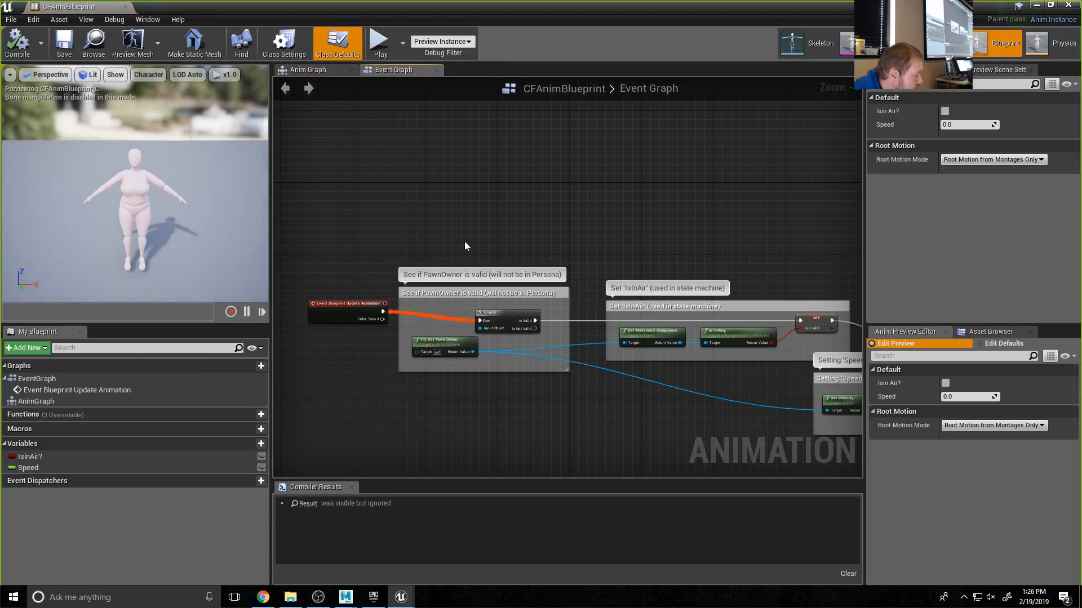
{"action": "scroll", "coordinate": [464, 241], "scroll_direction": "down", "scroll_amount": 3}
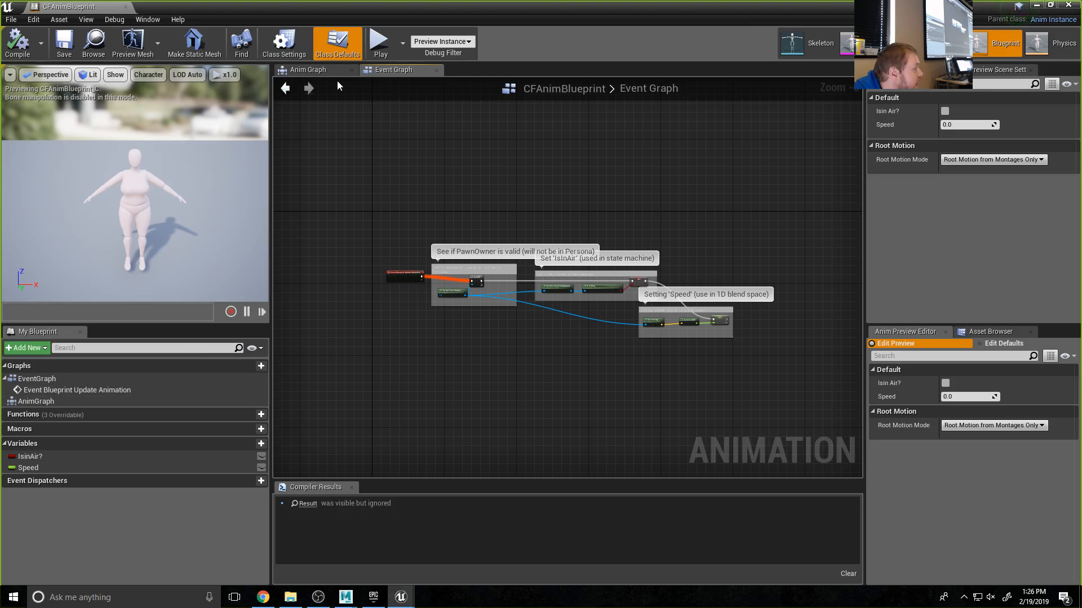
{"action": "left_click", "coordinate": [327, 70]}
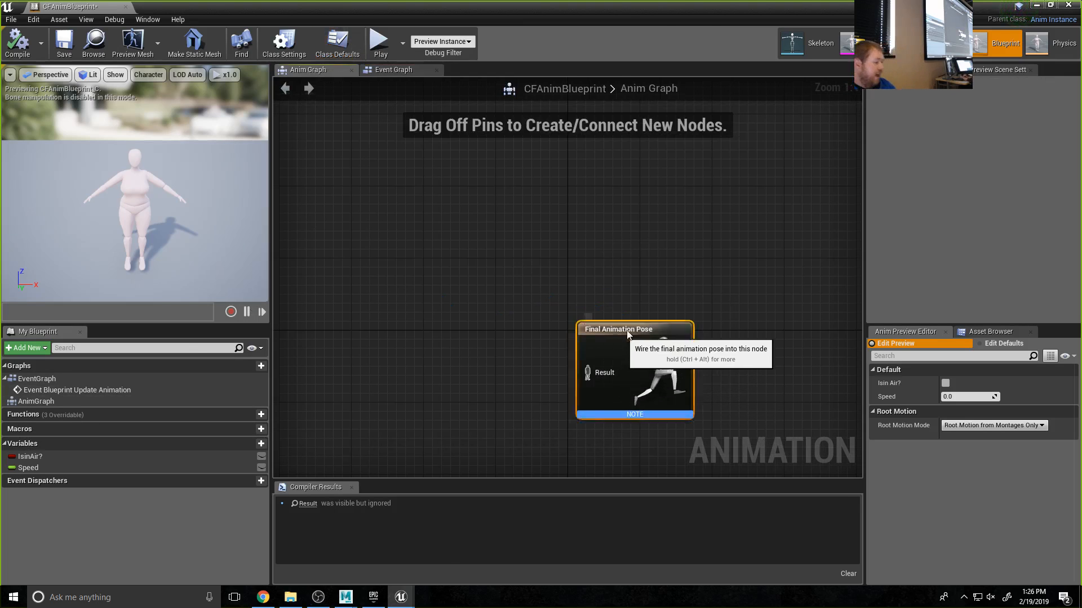
{"action": "left_click_drag", "start_coordinate": [627, 333], "coordinate": [691, 234]}
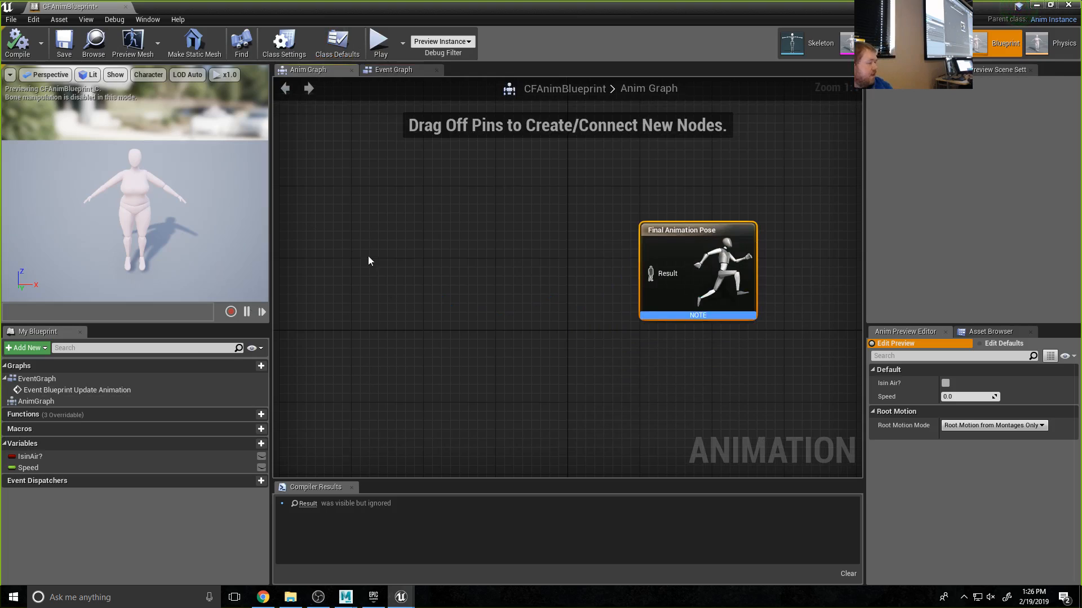
- Close CFAnimBlueprint and open ThirdPerson_AnimBP from the Mannequin Animations folder
{"action": "left_click", "coordinate": [1068, 6]}
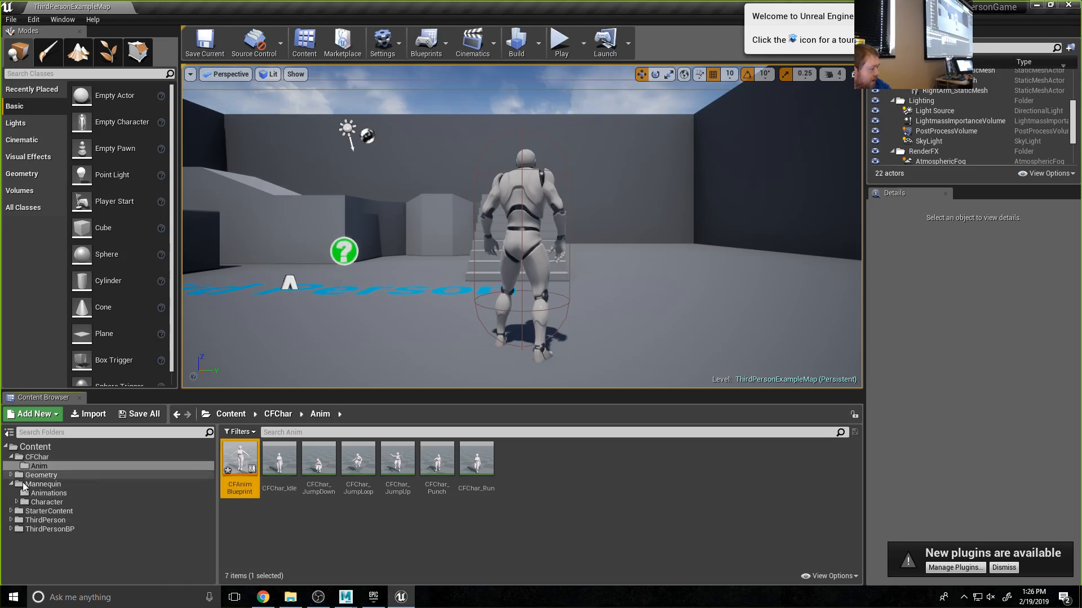
{"action": "left_click", "coordinate": [47, 493]}
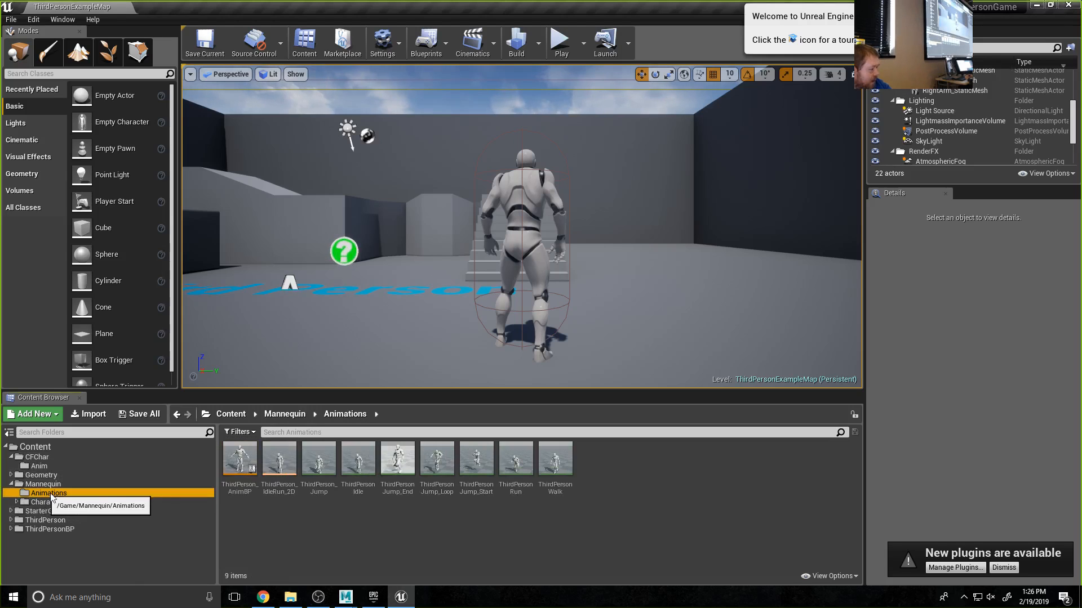
{"action": "double_click", "coordinate": [235, 455]}
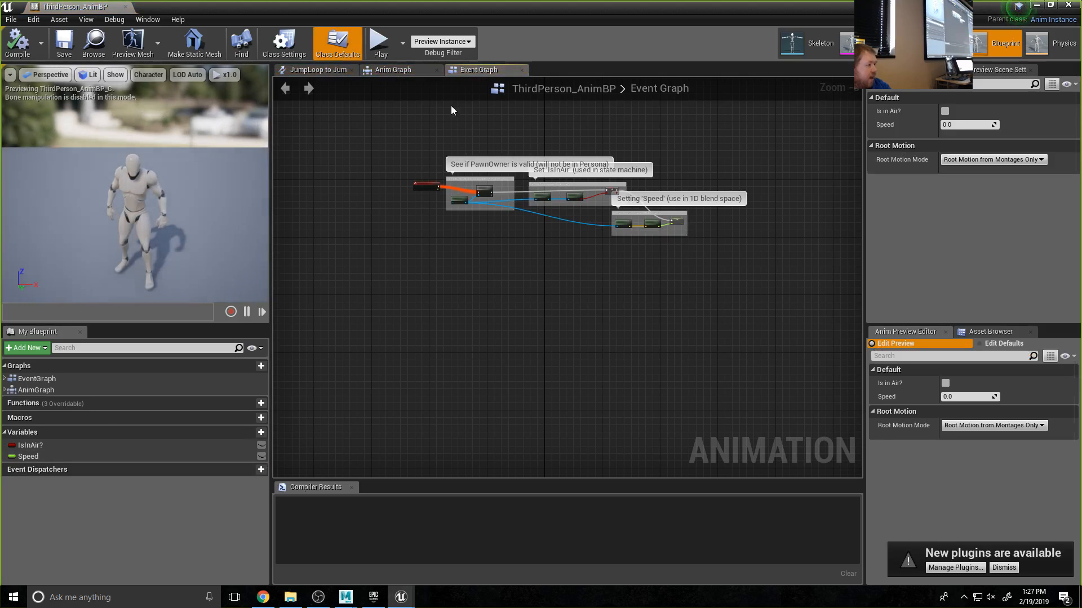
- Copy the Default state machine node from ThirdPerson_AnimBP's Anim Graph and leave that blueprint's editor
{"action": "left_click", "coordinate": [397, 70]}
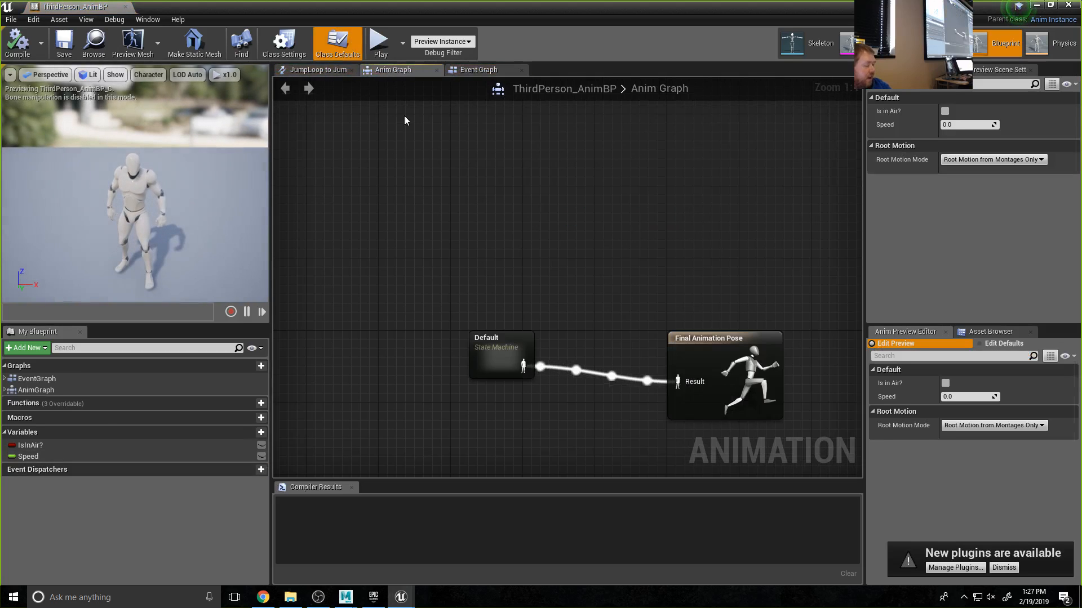
{"action": "left_click", "coordinate": [510, 335]}
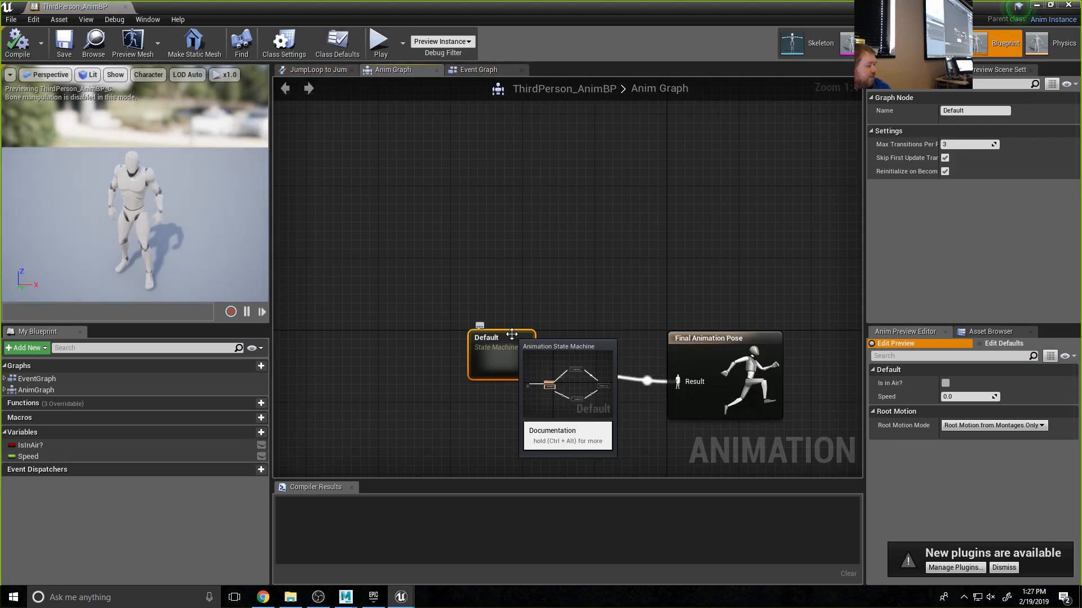
{"action": "left_click_drag", "start_coordinate": [511, 334], "coordinate": [503, 262]}
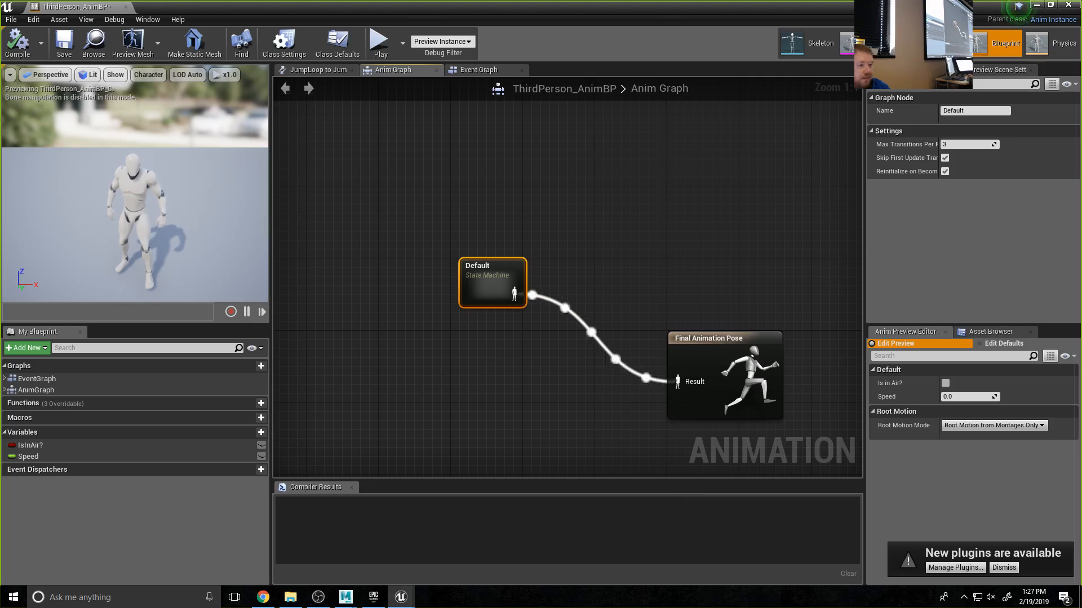
{"action": "left_click", "coordinate": [1036, 5]}
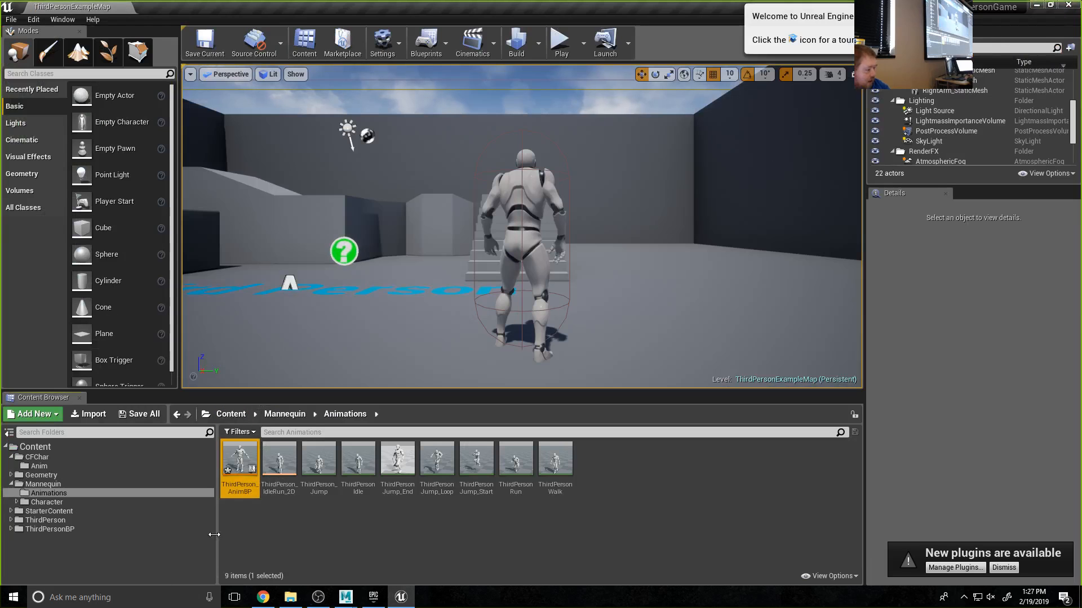
- Open CFAnimBlueprint from CFChar's Anim folder, paste the Default state machine into its Anim Graph, and connect it to Final Animation Pose
{"action": "left_click", "coordinate": [39, 465]}
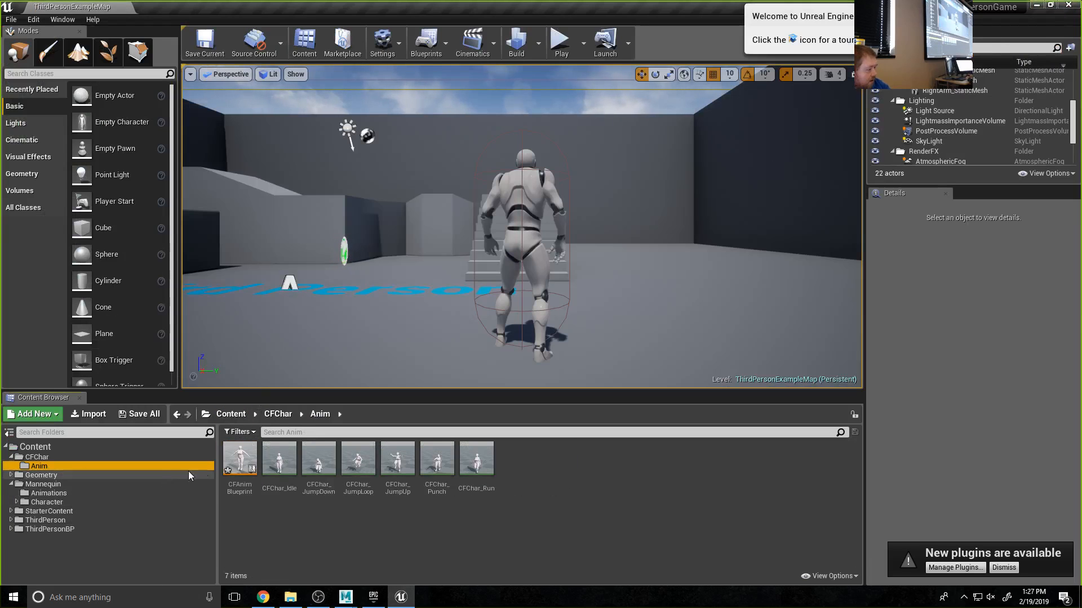
{"action": "double_click", "coordinate": [240, 455]}
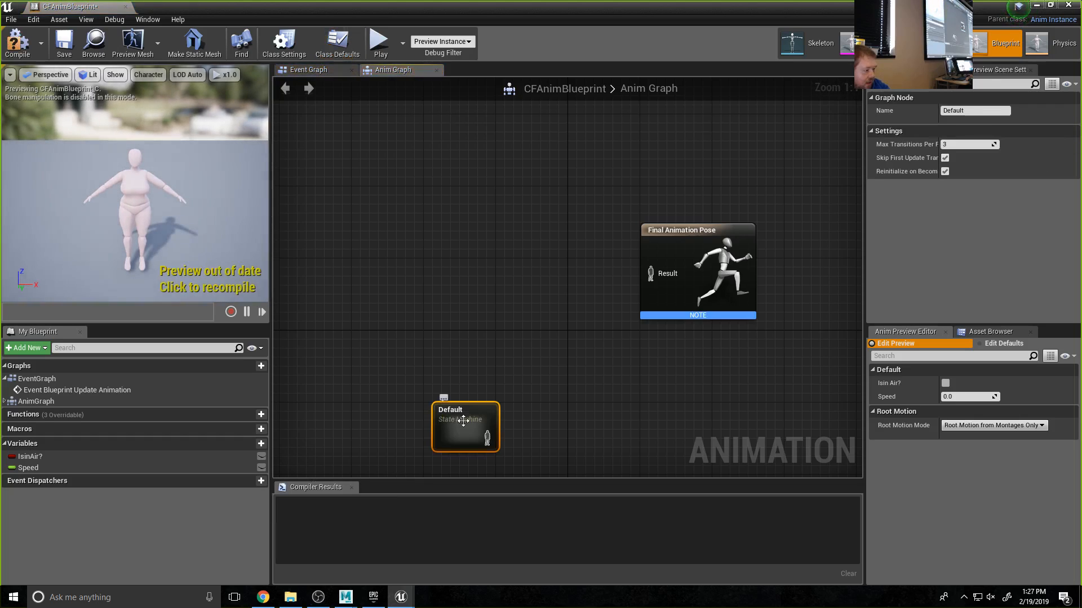
{"action": "left_click_drag", "start_coordinate": [472, 407], "coordinate": [652, 274]}
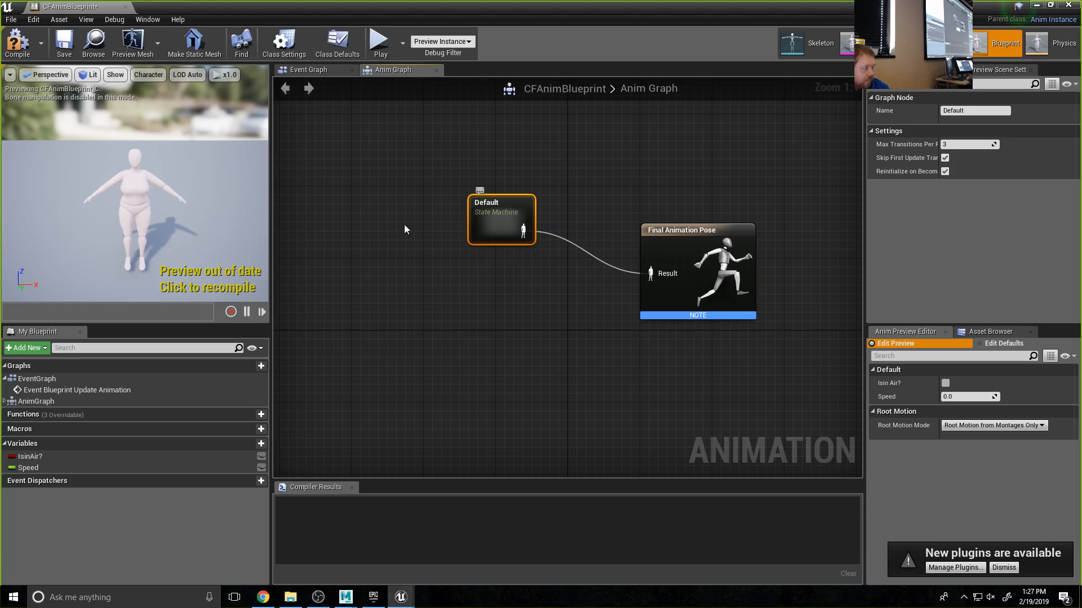
- Compile CFAnimBlueprint, enlarge the compiler results to read all the messages, and save the blueprint
{"action": "left_click", "coordinate": [17, 42]}
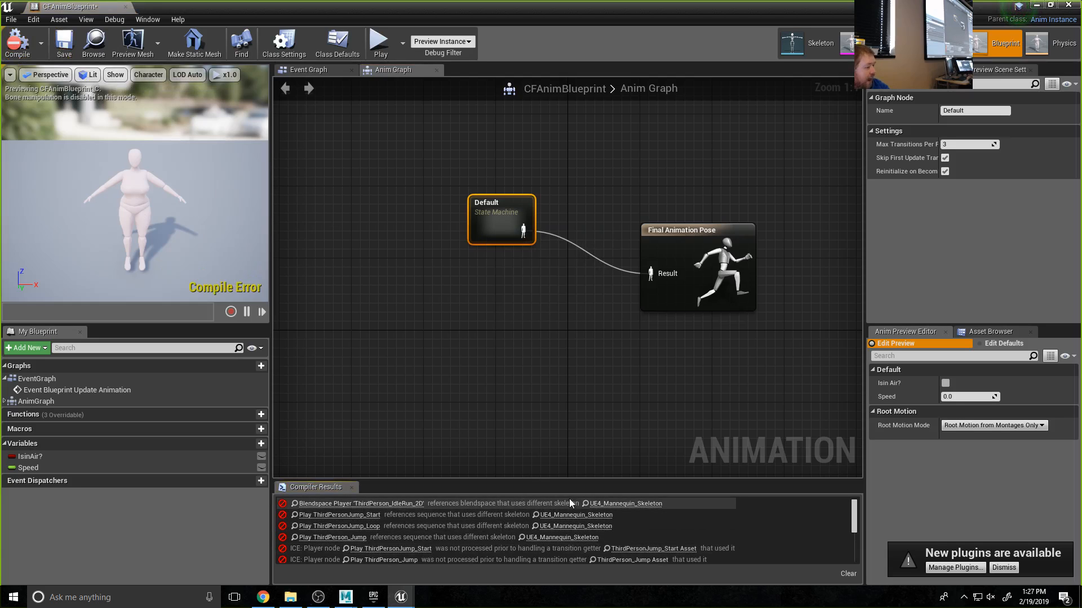
{"action": "scroll", "coordinate": [360, 529], "scroll_direction": "down", "scroll_amount": 5}
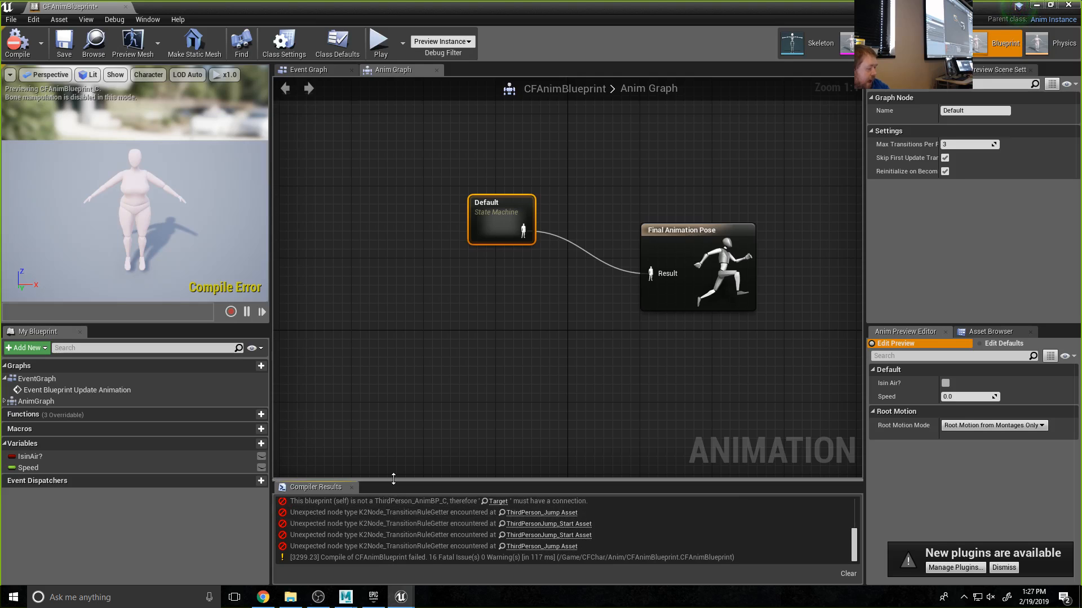
{"action": "left_click_drag", "start_coordinate": [393, 479], "coordinate": [382, 330]}
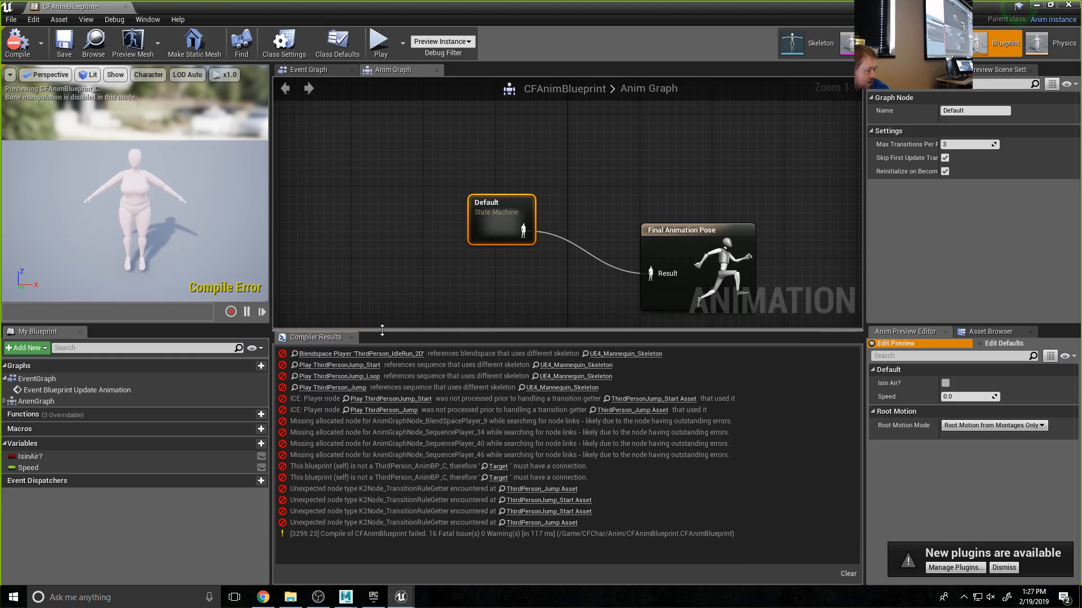
{"action": "left_click", "coordinate": [59, 50]}
{"action": "left_click", "coordinate": [497, 293]}
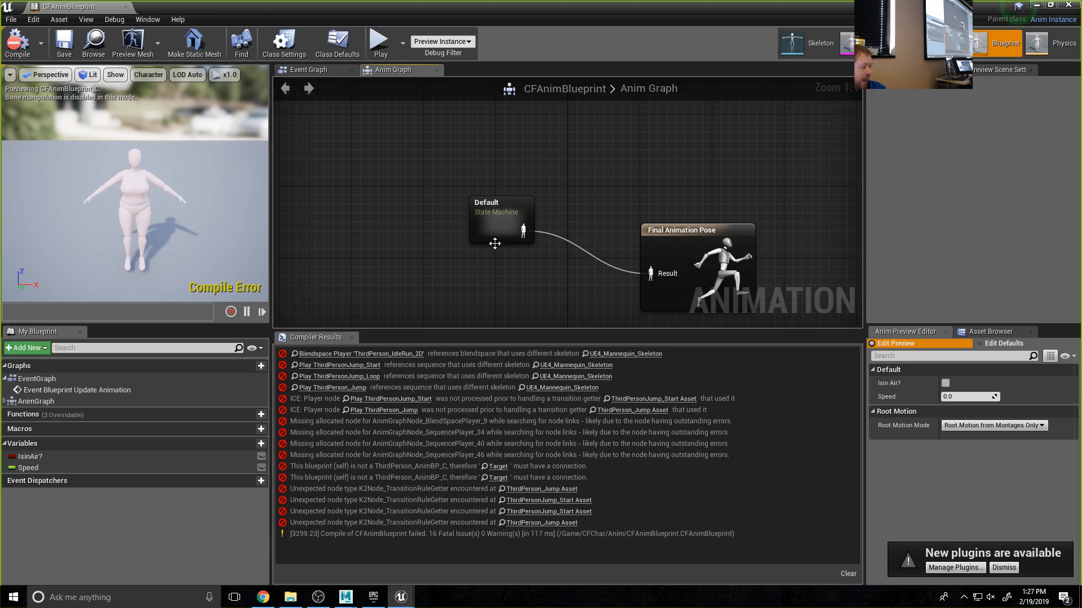
- Open the Default state machine, recompile the blueprint, and open the Idle/Run state's graph
{"action": "double_click", "coordinate": [491, 239]}
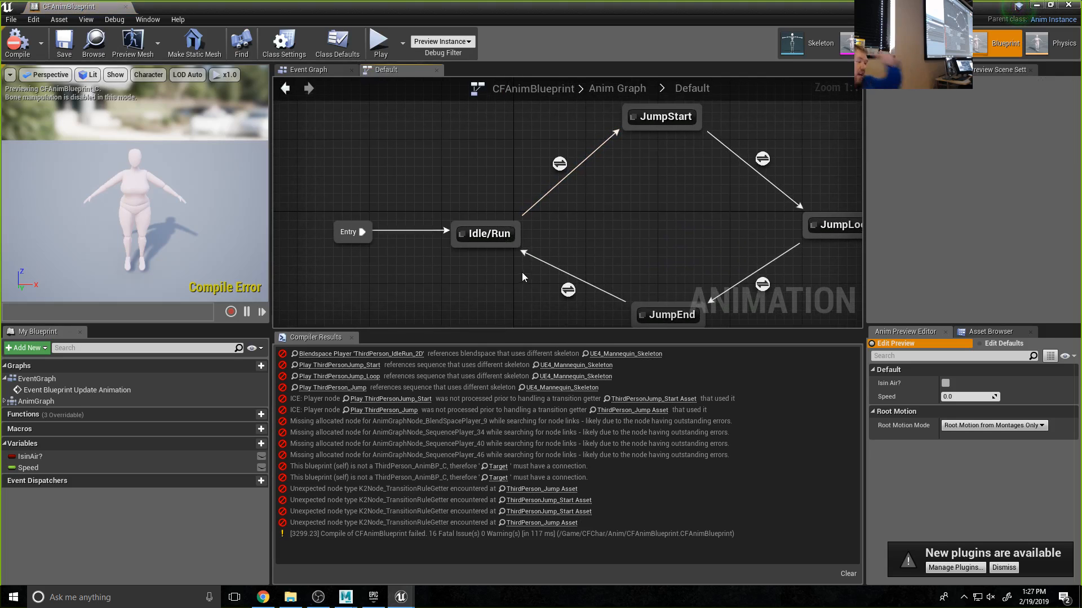
{"action": "left_click", "coordinate": [17, 42]}
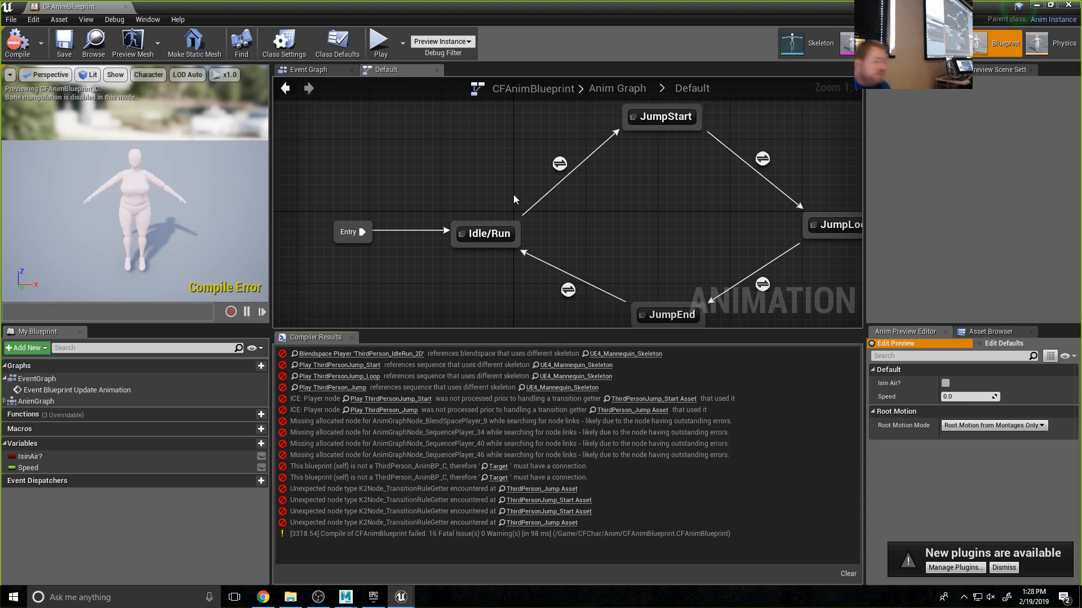
{"action": "double_click", "coordinate": [479, 231]}
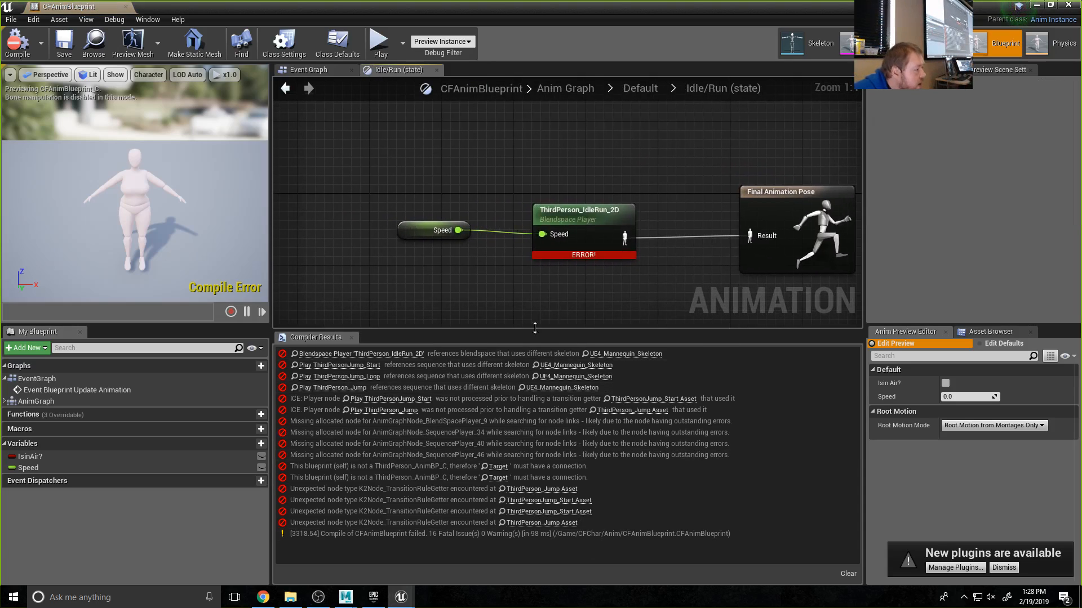
- Add a CFBLendSpace blendspace player above the ThirdPerson_IdleRun_2D node in the Idle/Run state
{"action": "left_click_drag", "start_coordinate": [574, 220], "coordinate": [565, 212]}
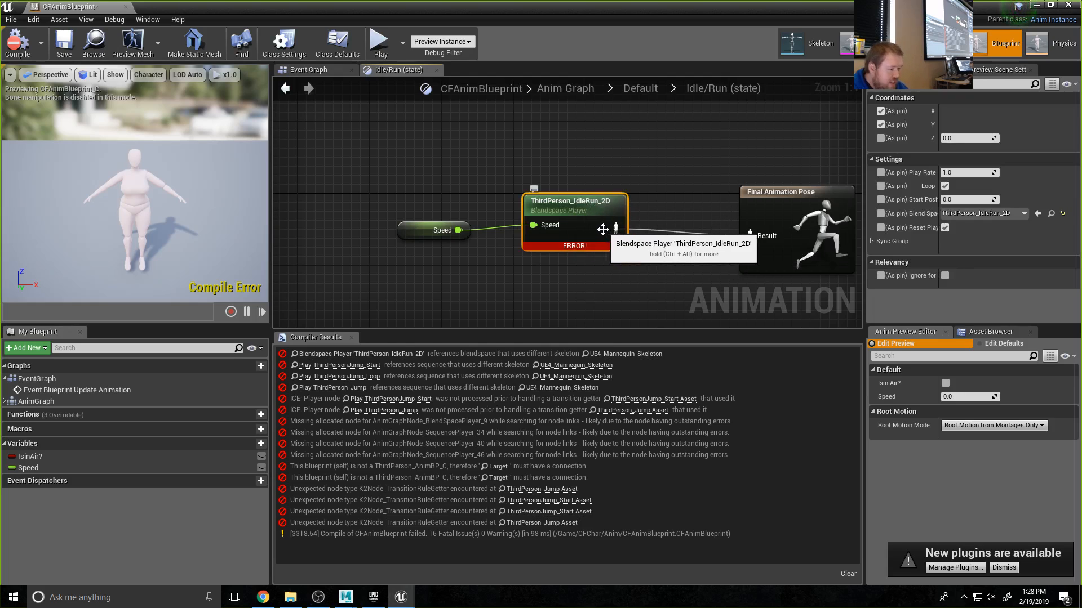
{"action": "left_click", "coordinate": [1000, 332]}
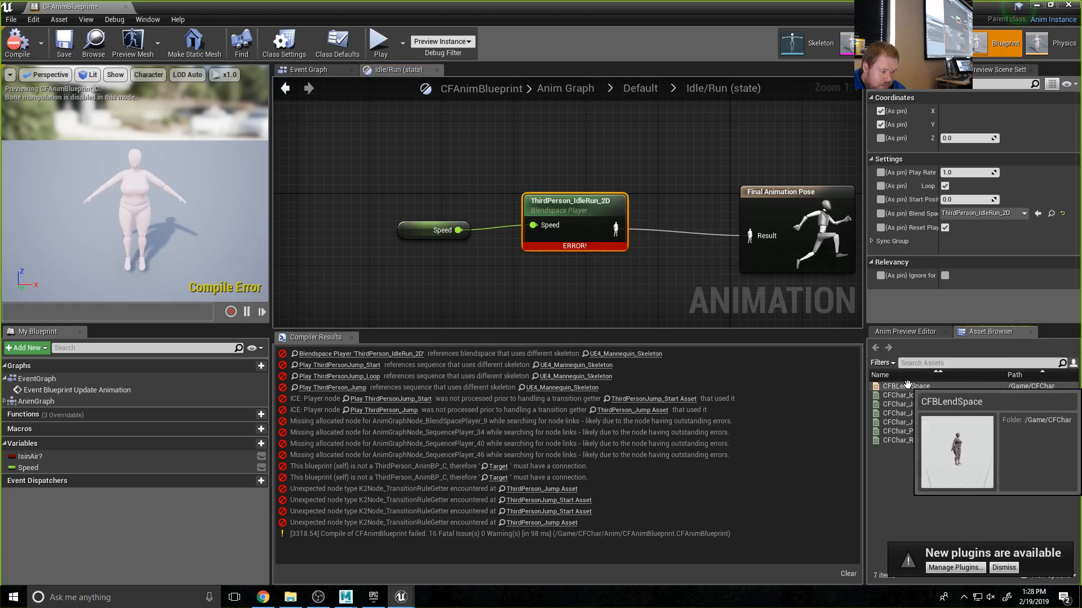
{"action": "left_click_drag", "start_coordinate": [904, 387], "coordinate": [538, 128]}
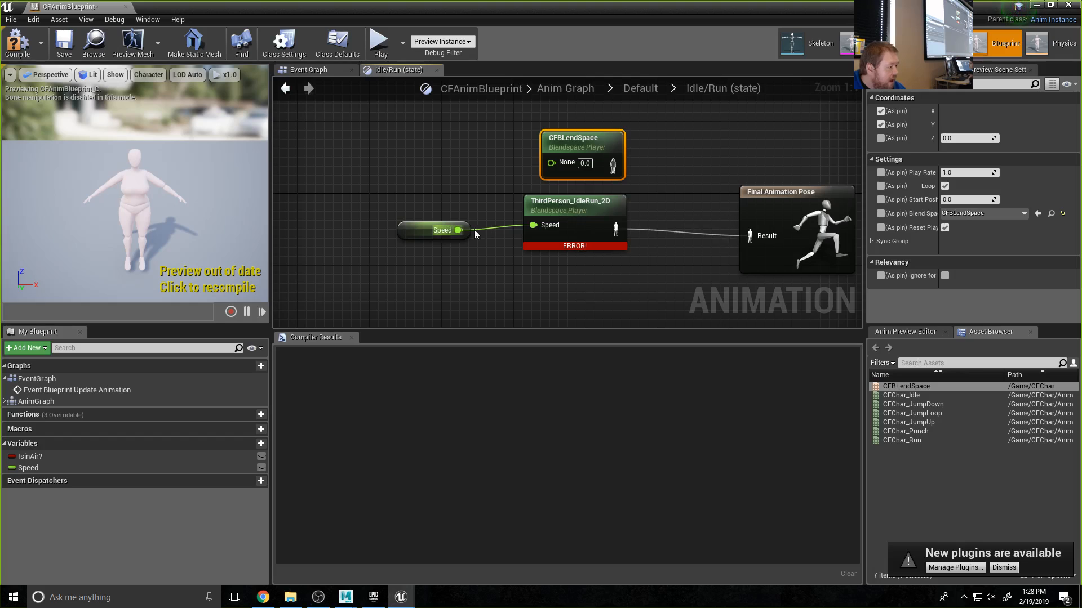
{"action": "left_click_drag", "start_coordinate": [458, 230], "coordinate": [750, 236]}
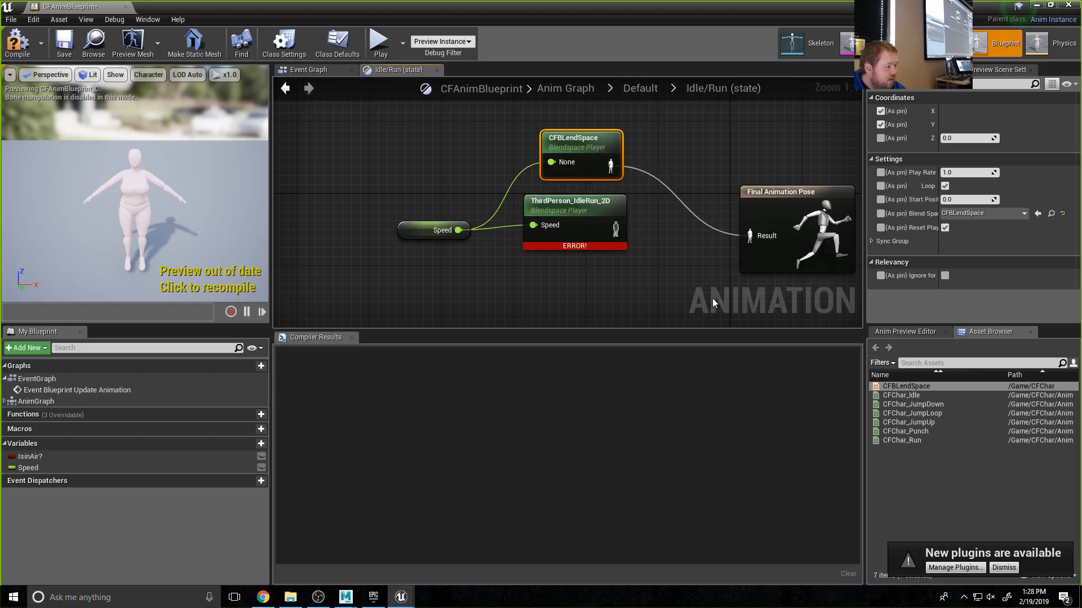
{"action": "left_click", "coordinate": [591, 227]}
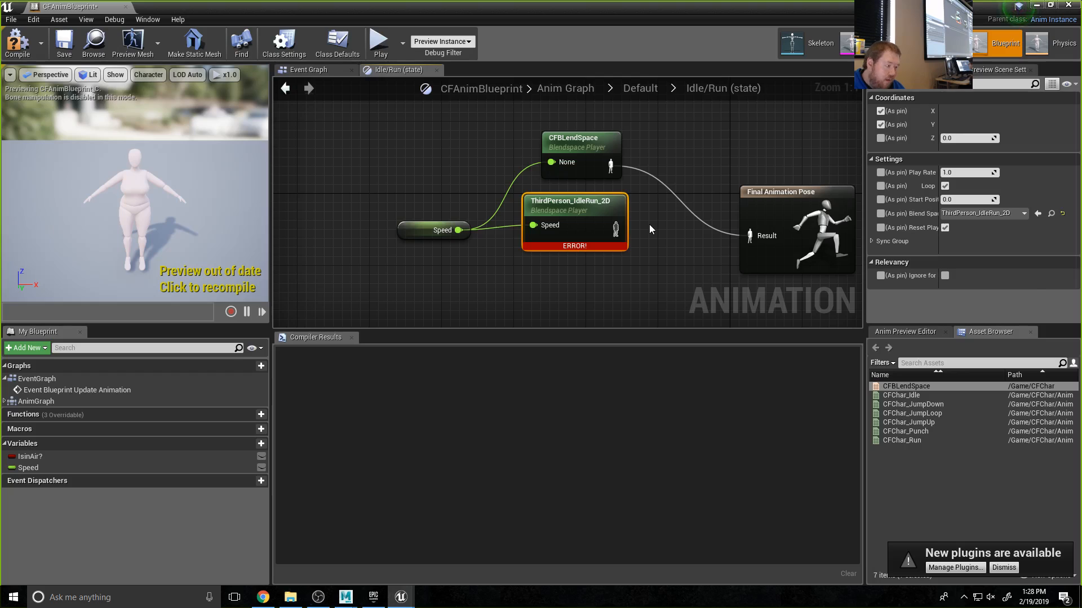
{"action": "key", "text": "Delete"}
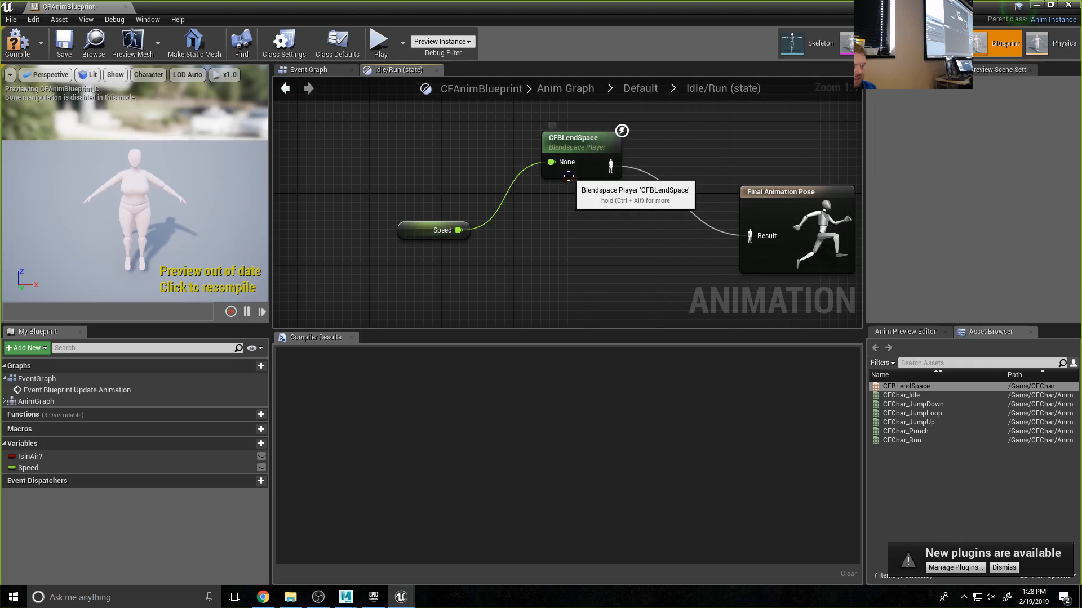
{"action": "left_click", "coordinate": [581, 137]}
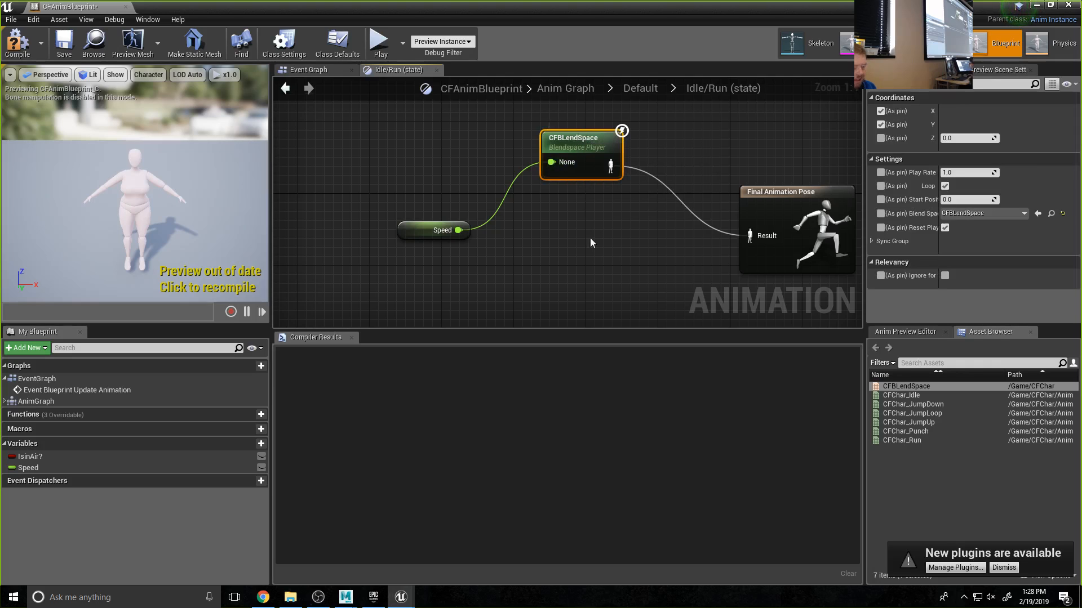
{"action": "key", "text": "ctrl+z"}
{"action": "key", "text": "ctrl+z"}
{"action": "key", "text": "ctrl+z"}
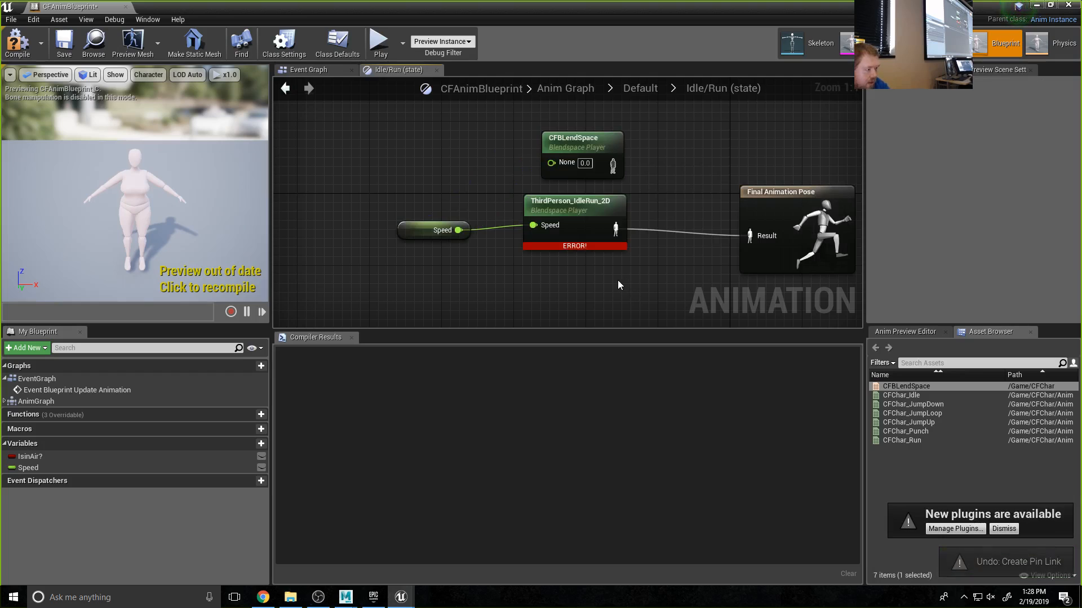
- Connect Speed to the CFBLendSpace player and its output to Final Animation Pose, and delete the ThirdPerson_IdleRun_2D node
{"action": "left_click_drag", "start_coordinate": [458, 230], "coordinate": [749, 236]}
{"action": "left_click", "coordinate": [567, 201]}
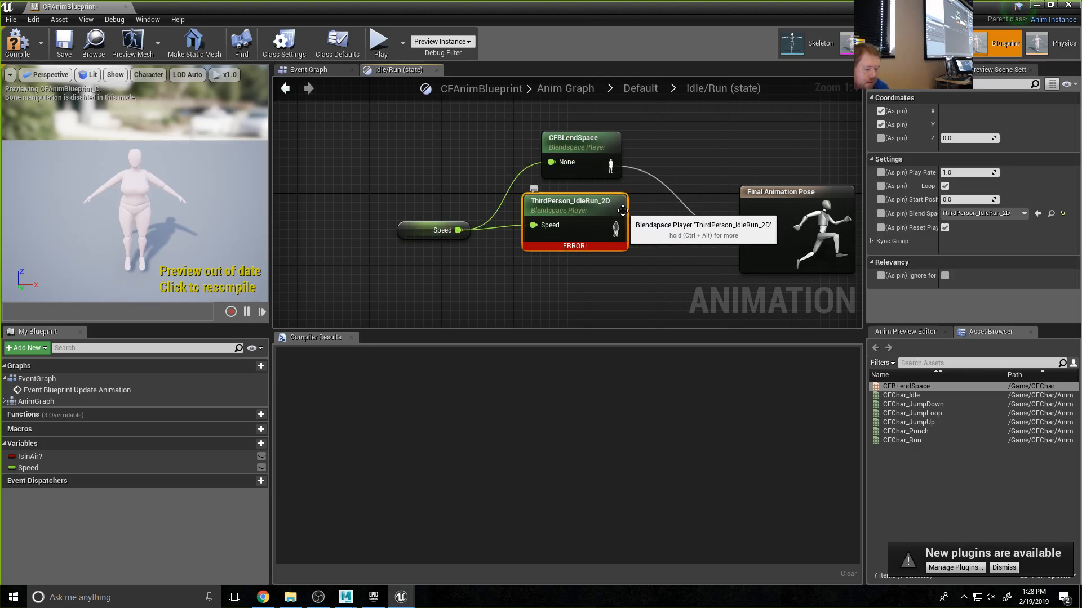
{"action": "key", "text": "Delete"}
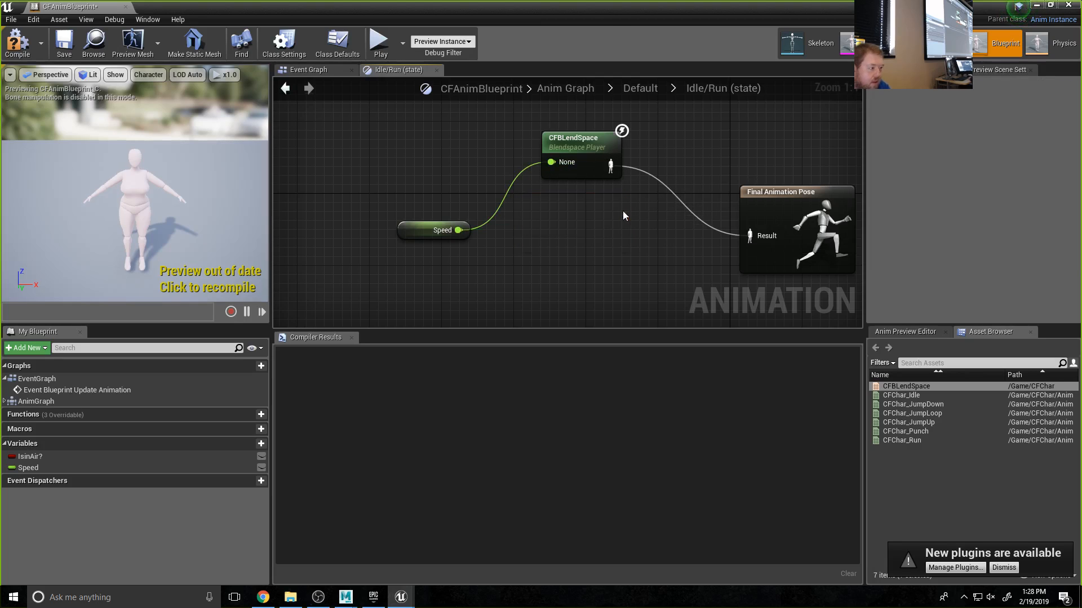
- Briefly inspect the CFBLendSpace asset, close the editor window, and reopen and compile CFAnimBlueprint
{"action": "double_click", "coordinate": [572, 162]}
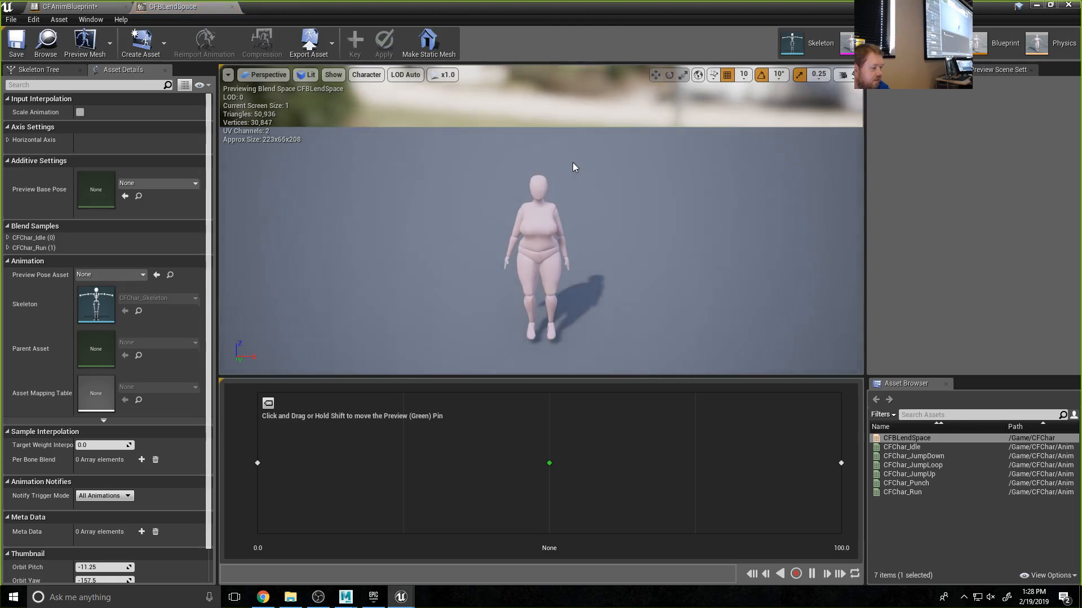
{"action": "left_click", "coordinate": [1069, 5]}
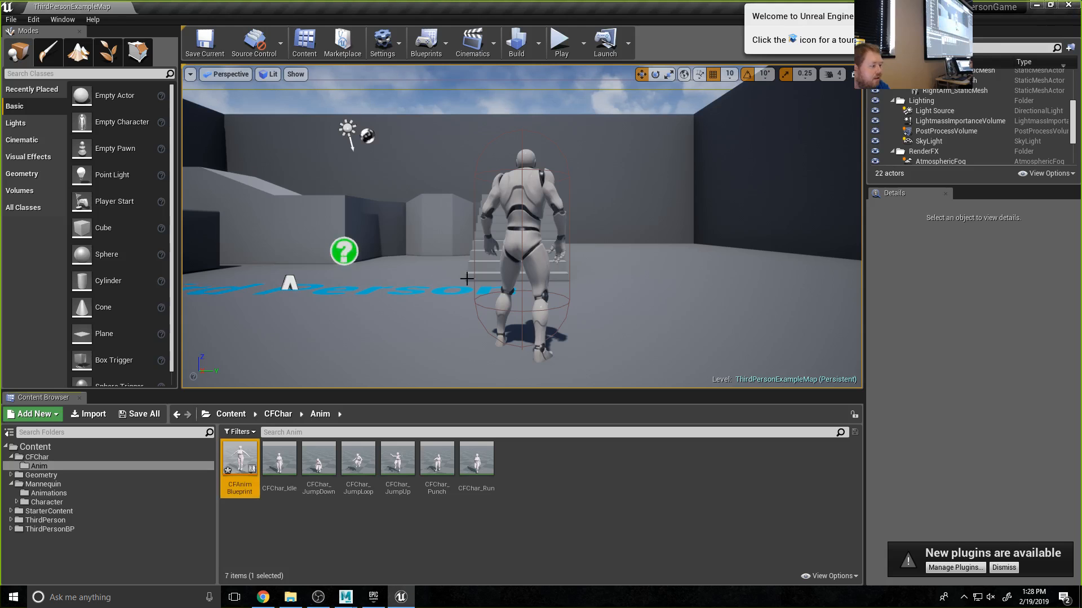
{"action": "double_click", "coordinate": [238, 467]}
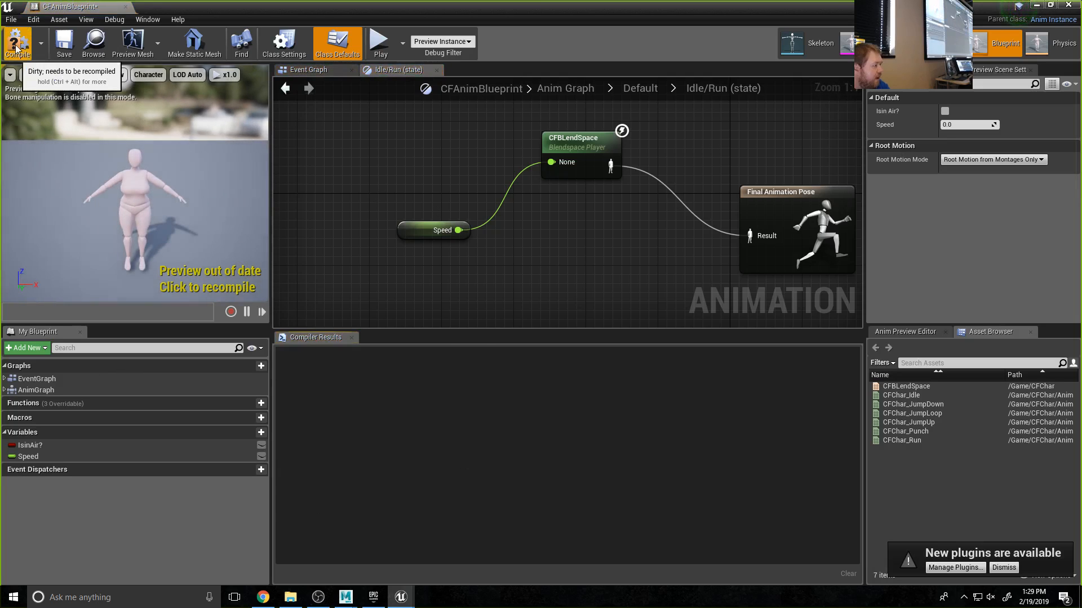
{"action": "left_click", "coordinate": [18, 46]}
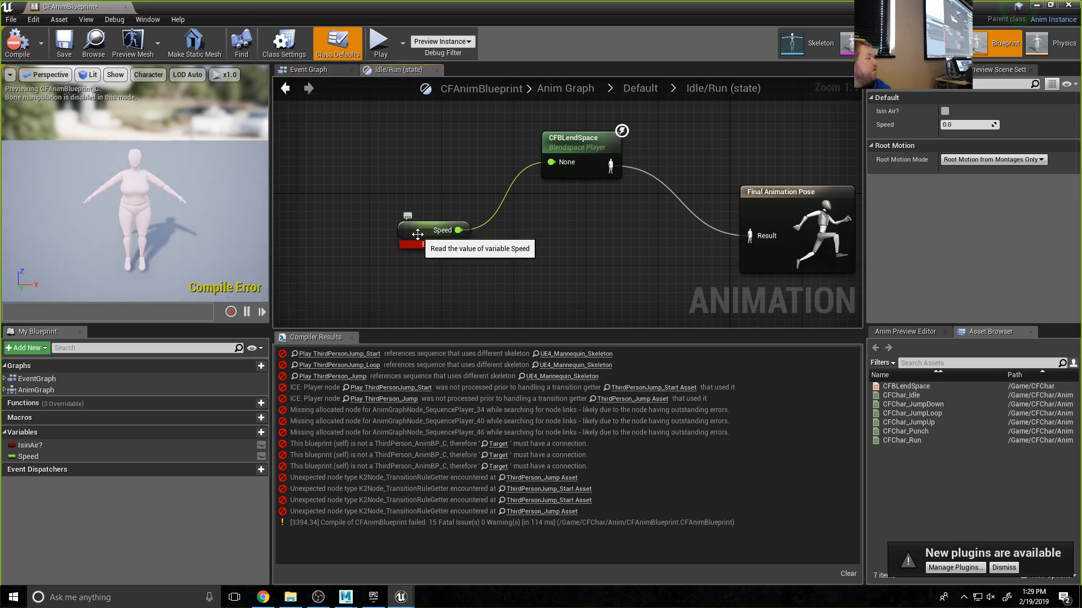
- Replace the copied Speed node with a new getter for this blueprint's Speed variable, connected to the CFBLendSpace input
{"action": "left_click_drag", "start_coordinate": [418, 240], "coordinate": [373, 251]}
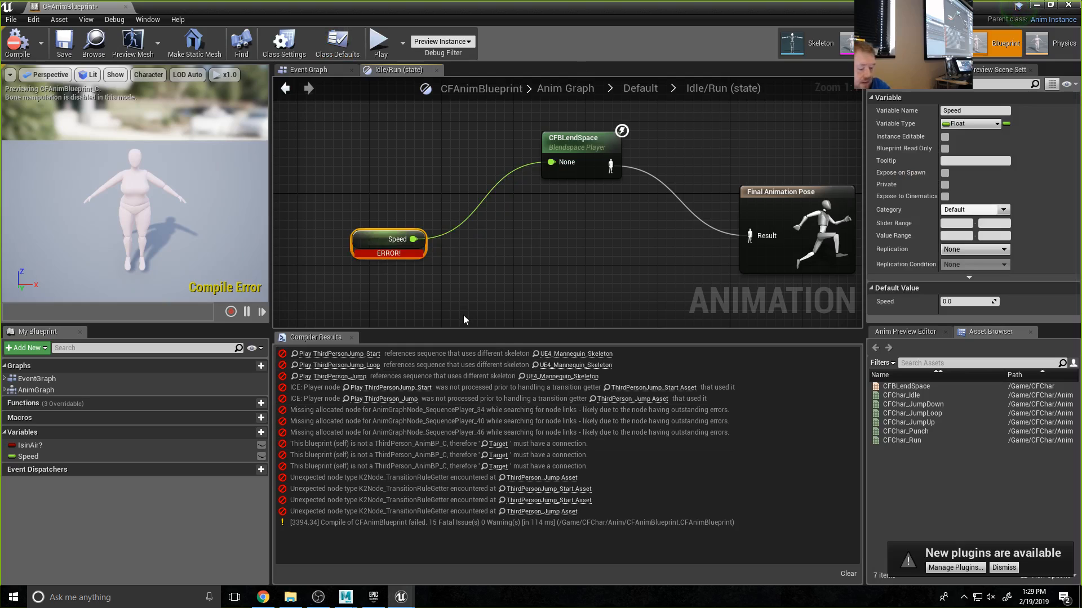
{"action": "key", "text": "Delete"}
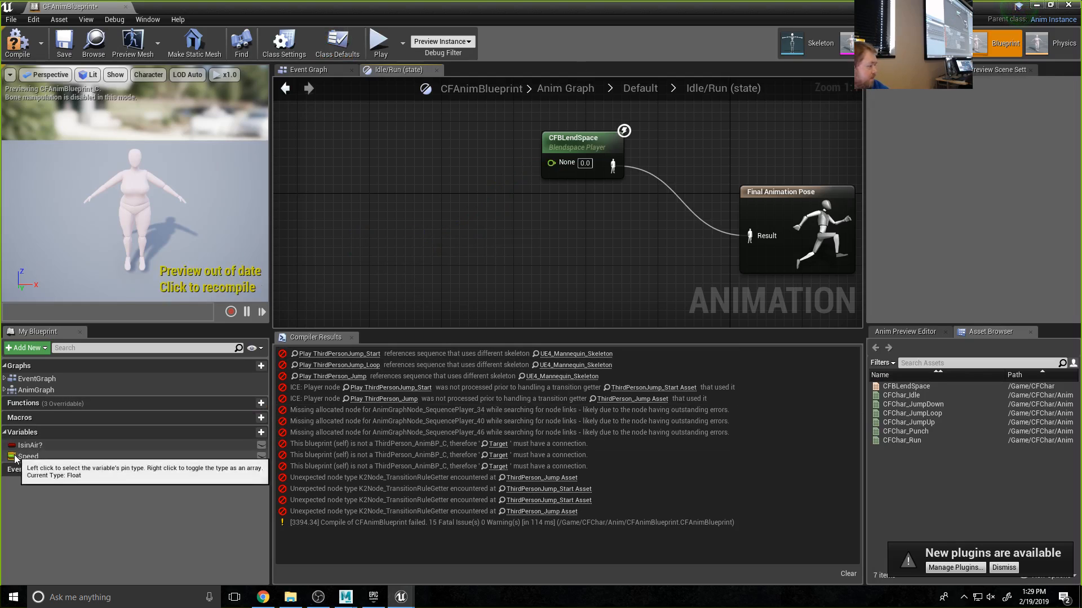
{"action": "left_click_drag", "start_coordinate": [23, 457], "coordinate": [347, 284]}
{"action": "left_click_drag", "start_coordinate": [376, 221], "coordinate": [368, 225]}
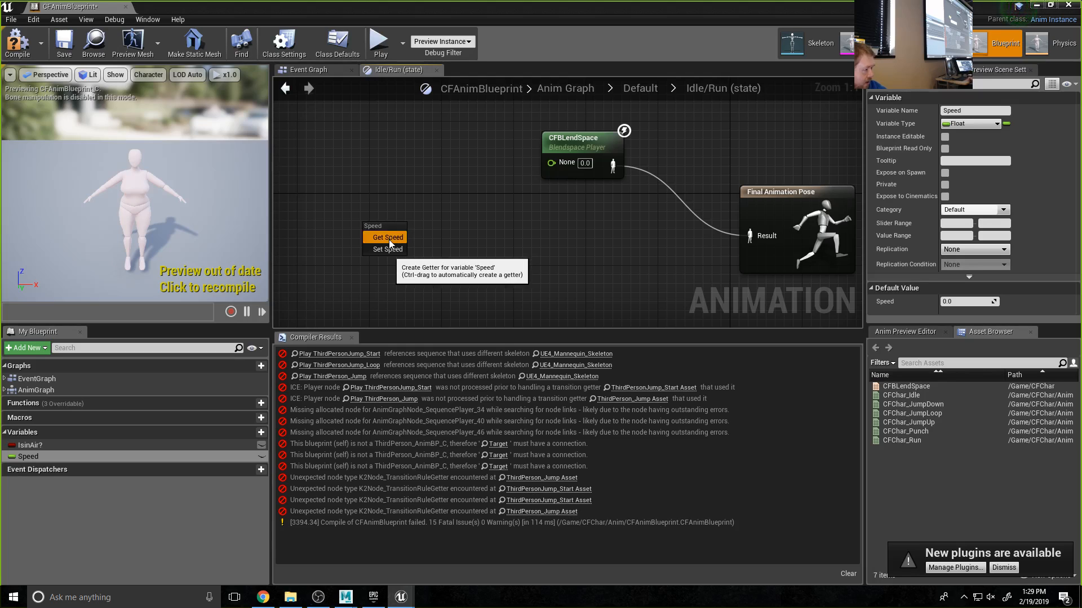
{"action": "left_click", "coordinate": [388, 239]}
{"action": "left_click_drag", "start_coordinate": [422, 230], "coordinate": [550, 162]}
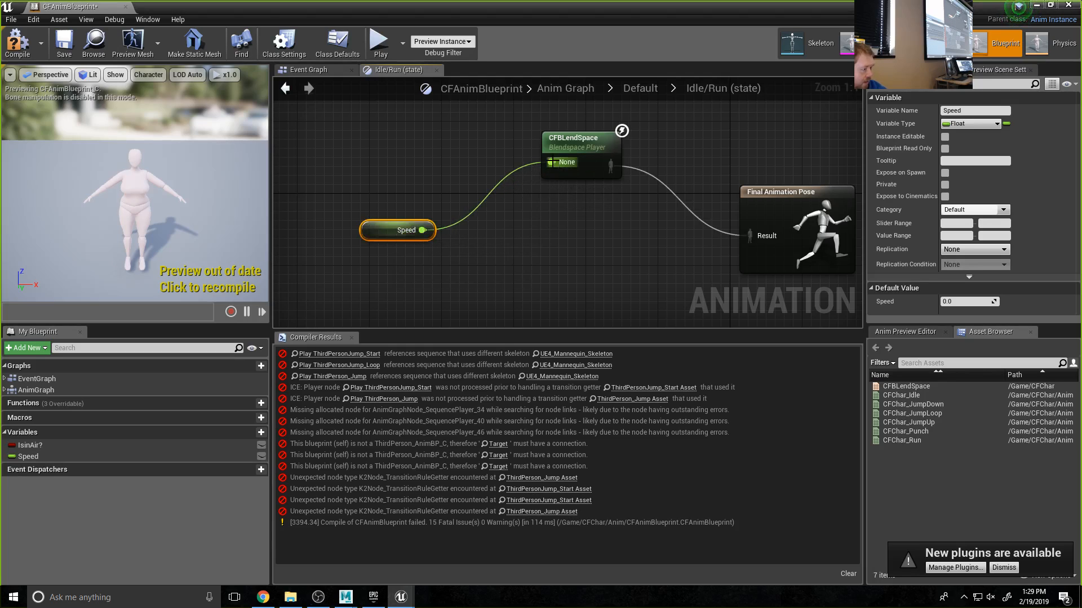
- Compile CFAnimBlueprint and move the Speed getter slightly lower in the Idle/Run graph
{"action": "left_click", "coordinate": [12, 44]}
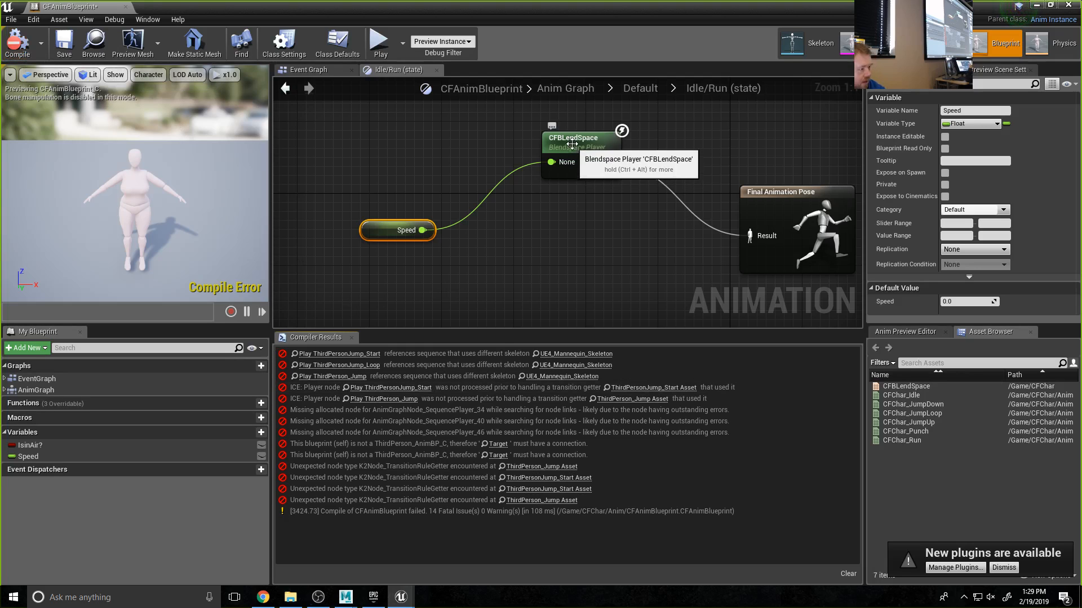
{"action": "left_click_drag", "start_coordinate": [385, 235], "coordinate": [376, 253]}
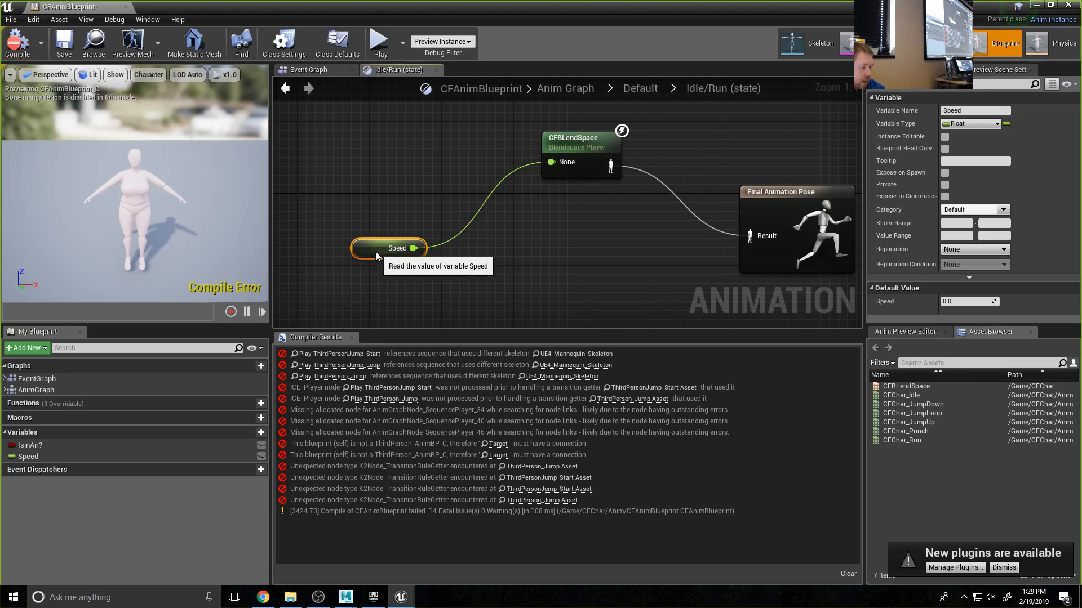
{"action": "left_click", "coordinate": [592, 286]}
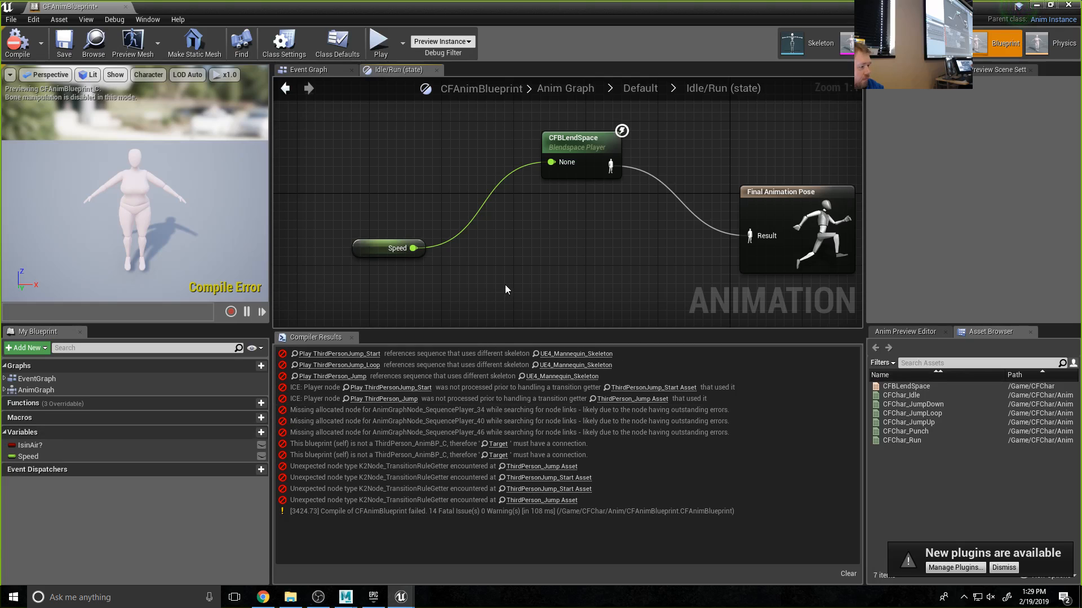
- Undo the last edits in the Idle/Run graph back to the copied Speed node feeding CFBLendSpace
{"action": "key", "text": "ctrl+z"}
{"action": "key", "text": "ctrl+z"}
{"action": "key", "text": "ctrl+z"}
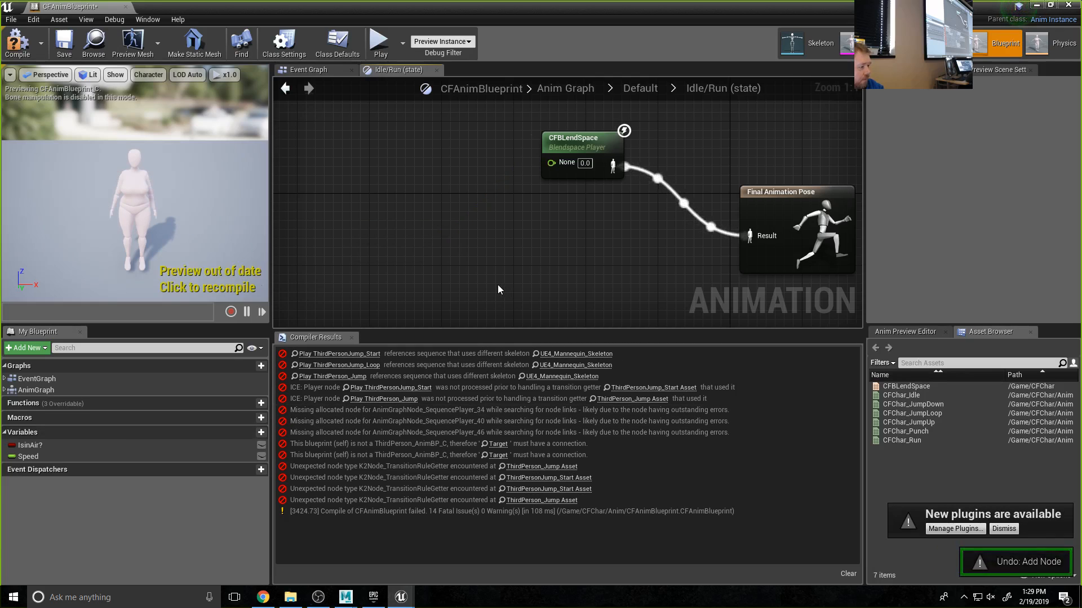
{"action": "key", "text": "ctrl+z"}
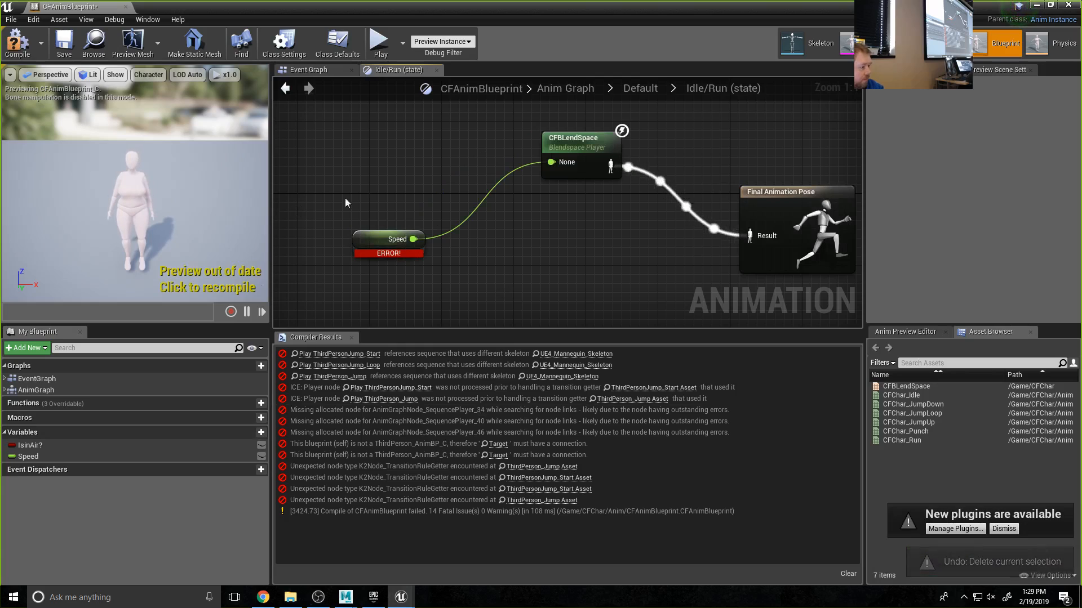
- Replace the copied Speed node with a getter of this blueprint's Speed variable wired into CFBLendSpace, and compile
{"action": "left_click_drag", "start_coordinate": [376, 176], "coordinate": [393, 233]}
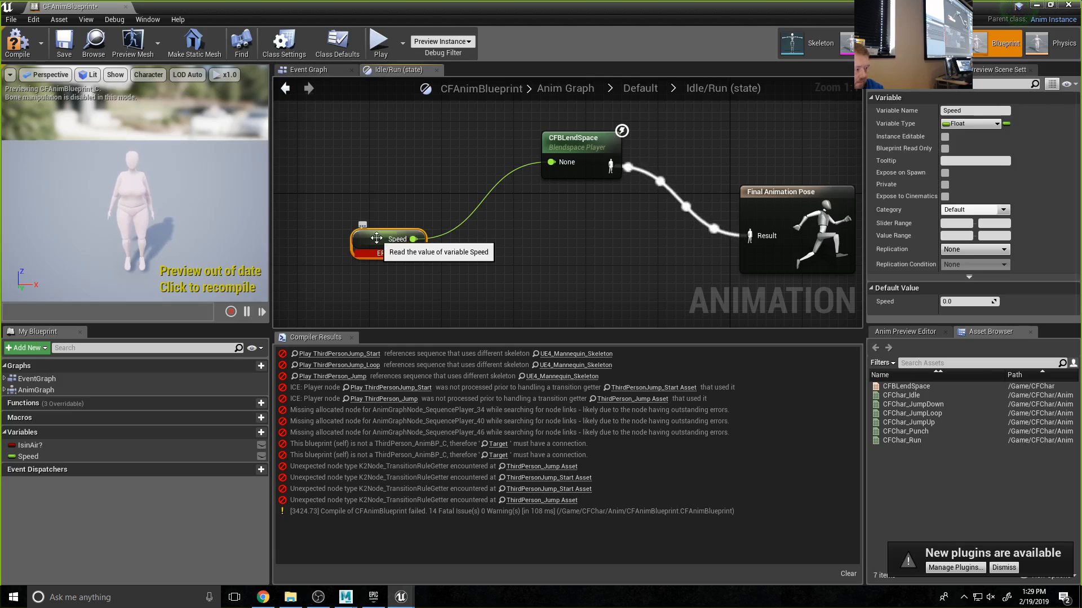
{"action": "key", "text": "Delete"}
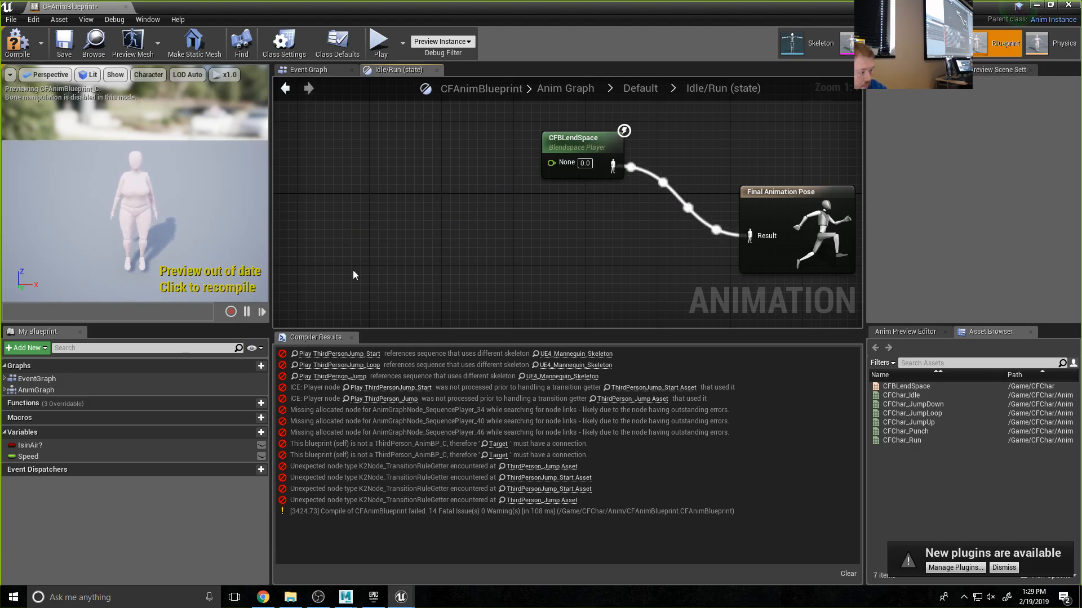
{"action": "left_click", "coordinate": [12, 456]}
{"action": "left_click", "coordinate": [425, 228]}
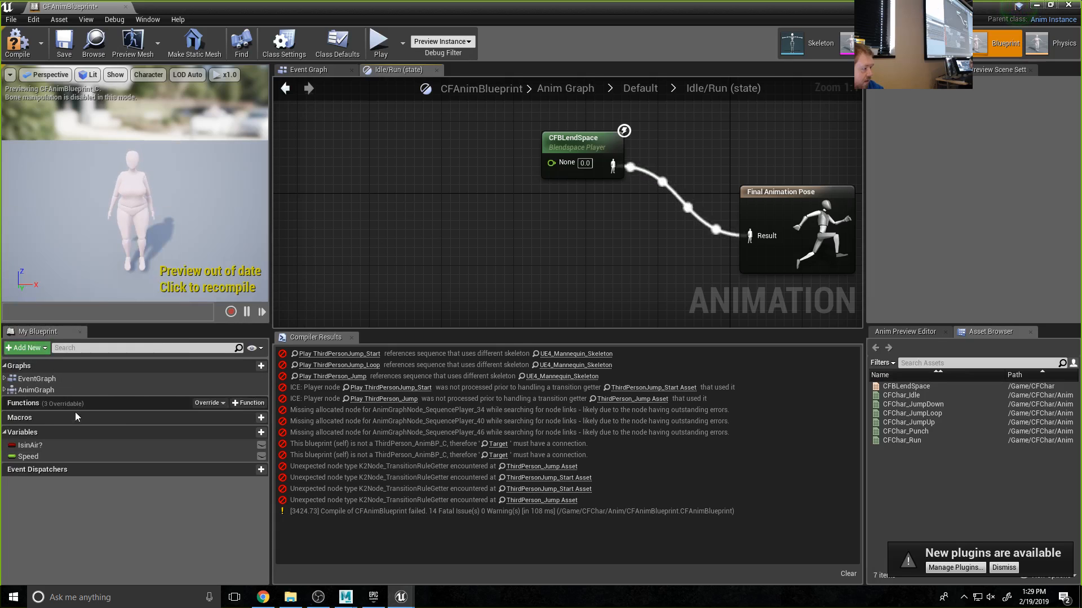
{"action": "left_click_drag", "start_coordinate": [29, 457], "coordinate": [552, 172]}
{"action": "left_click", "coordinate": [385, 232]}
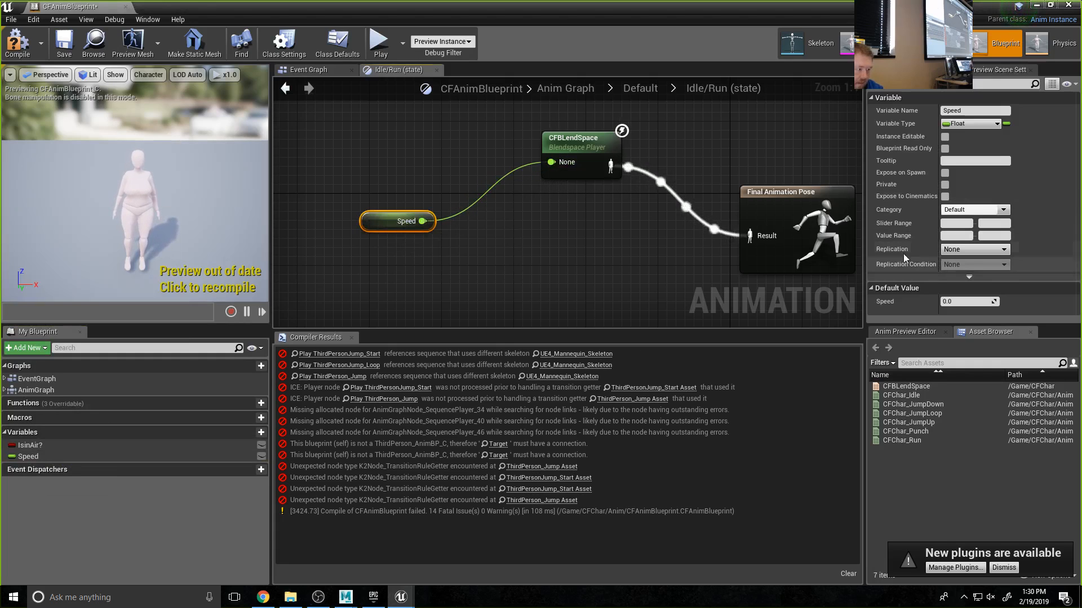
{"action": "left_click", "coordinate": [15, 42]}
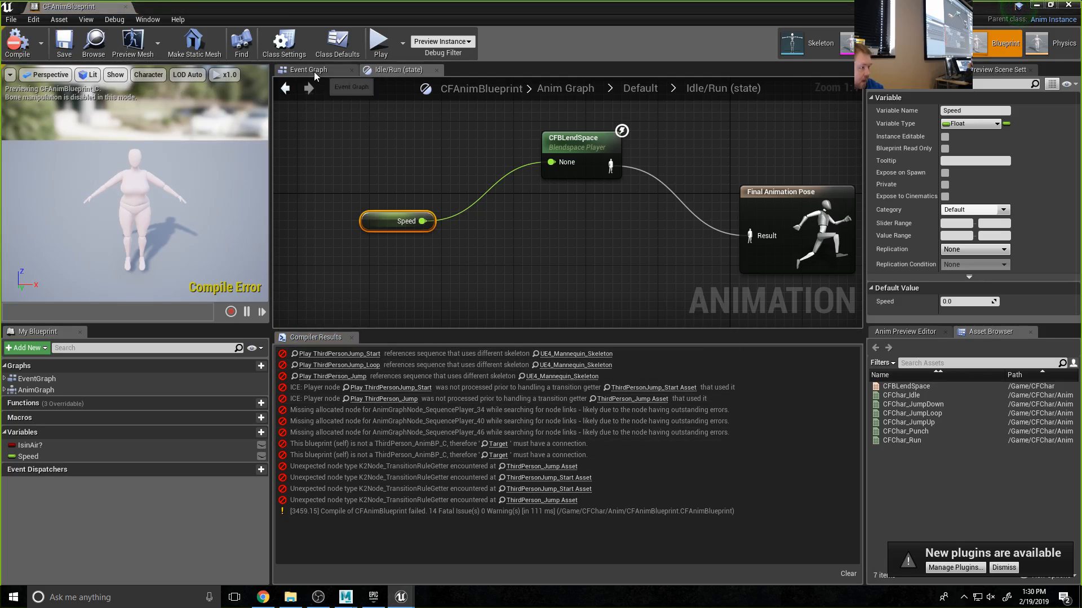
- In the Idle/Run to JumpStart rule, replace the copied Is in Air? node with an IsinAir? getter connected to Can Enter Transition
{"action": "left_click", "coordinate": [640, 88]}
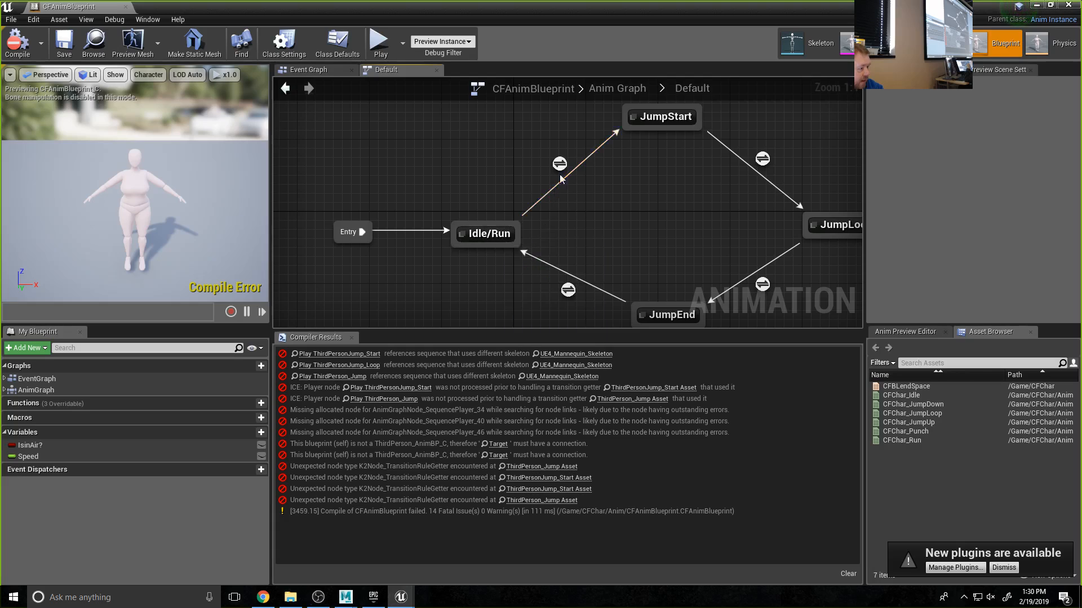
{"action": "right_click_drag", "start_coordinate": [637, 217], "coordinate": [521, 259]}
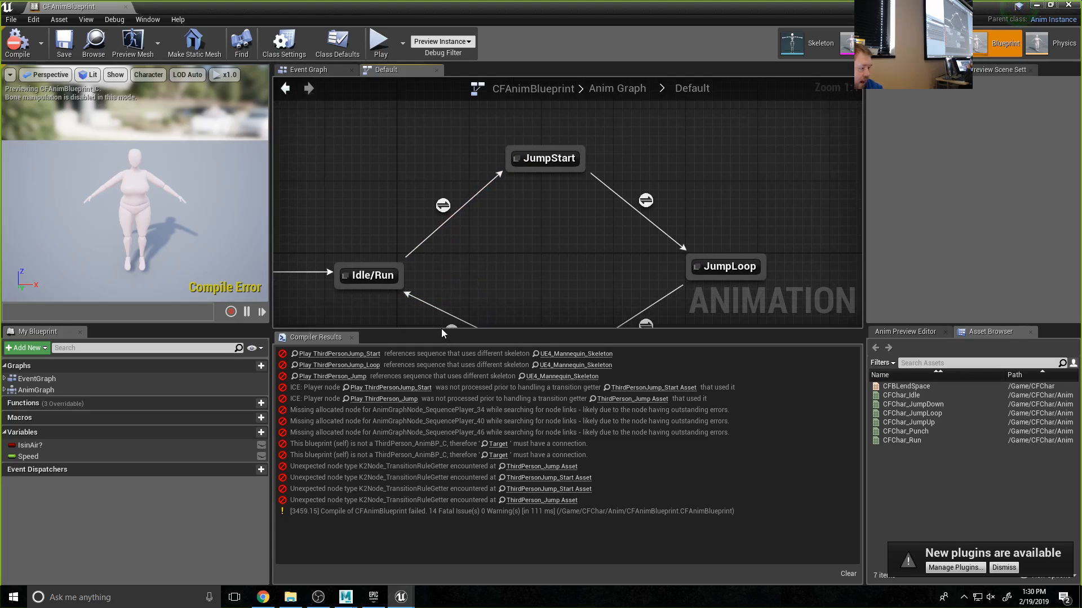
{"action": "left_click_drag", "start_coordinate": [441, 330], "coordinate": [451, 456]}
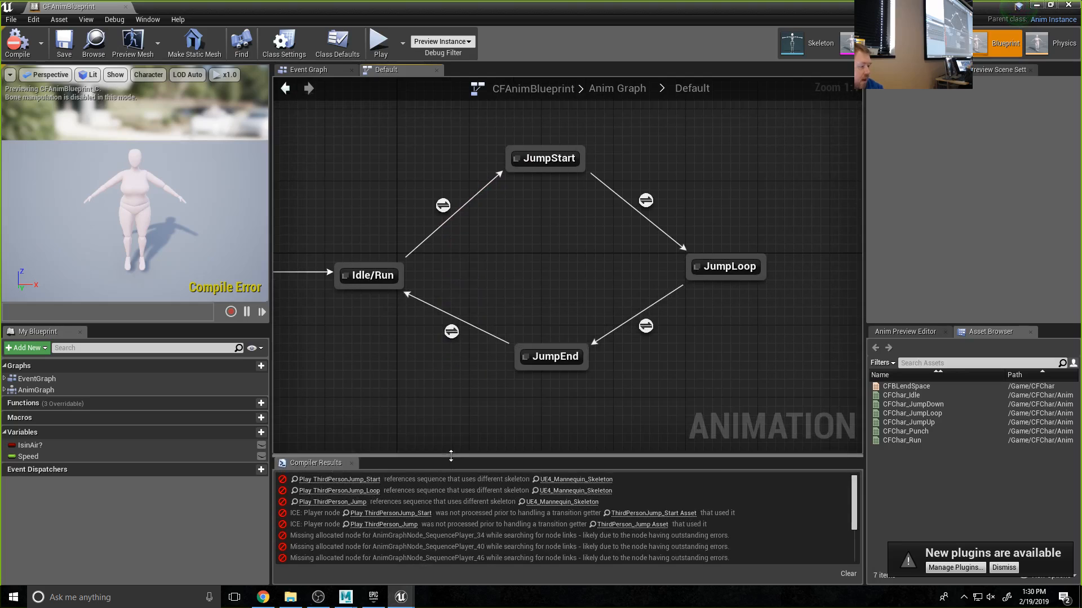
{"action": "double_click", "coordinate": [443, 206]}
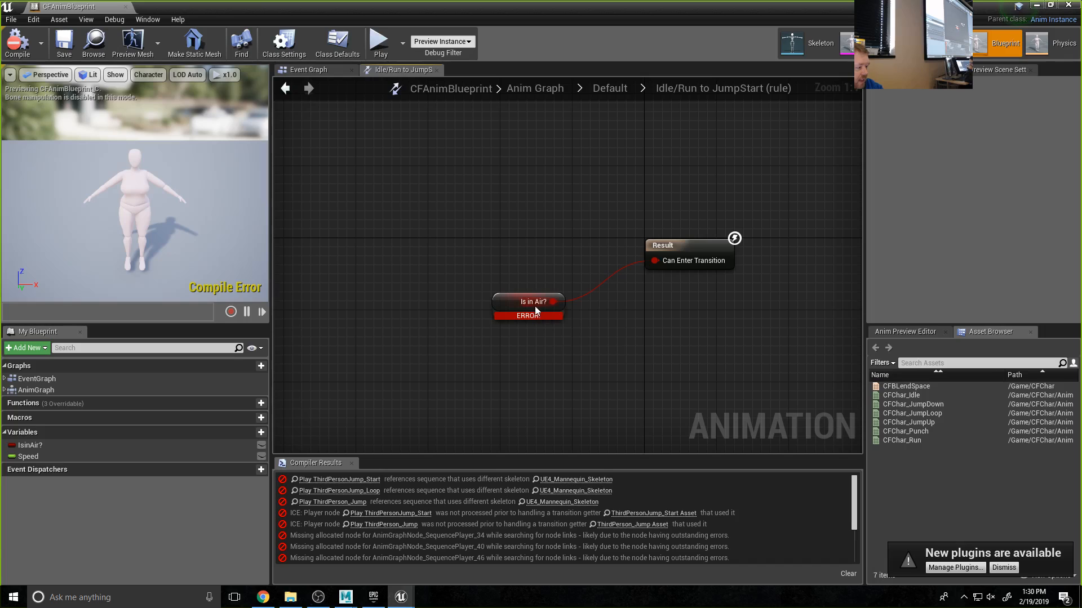
{"action": "left_click", "coordinate": [506, 307]}
{"action": "key", "text": "Delete"}
{"action": "left_click", "coordinate": [23, 445]}
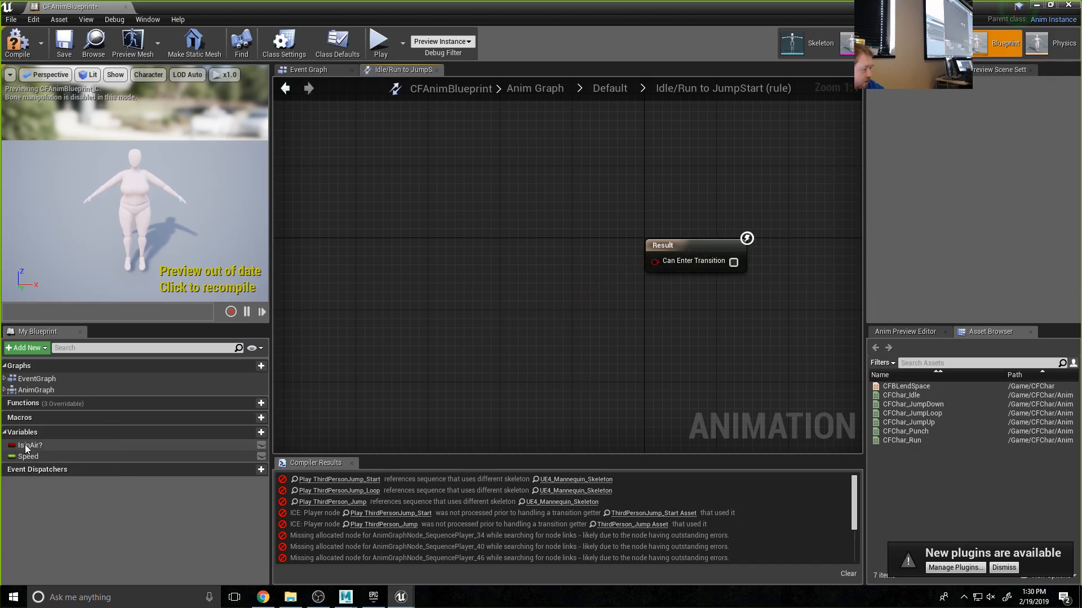
{"action": "left_click_drag", "start_coordinate": [22, 448], "coordinate": [480, 307]}
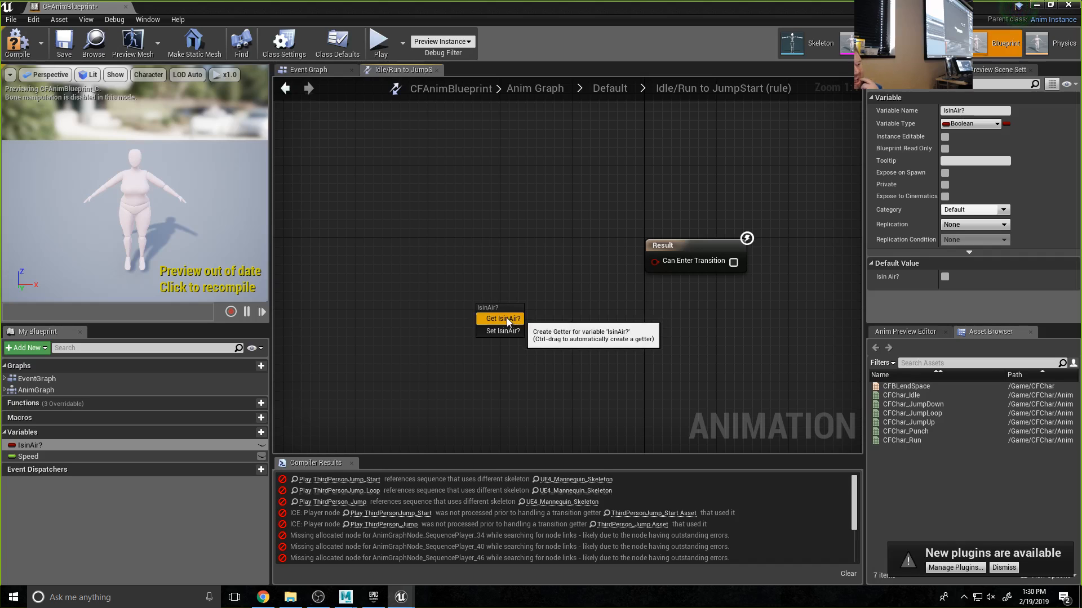
{"action": "left_click", "coordinate": [506, 318]}
{"action": "left_click_drag", "start_coordinate": [534, 311], "coordinate": [654, 262]}
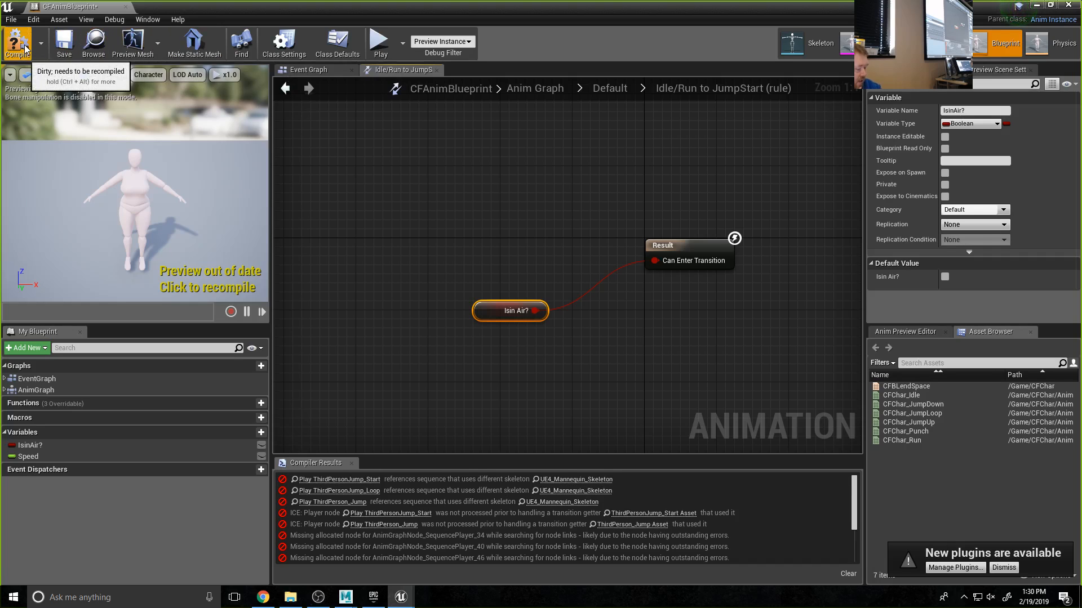
- Enlarge the compiler results area, and compile and save CFAnimBlueprint
{"action": "left_click_drag", "start_coordinate": [288, 457], "coordinate": [287, 376]}
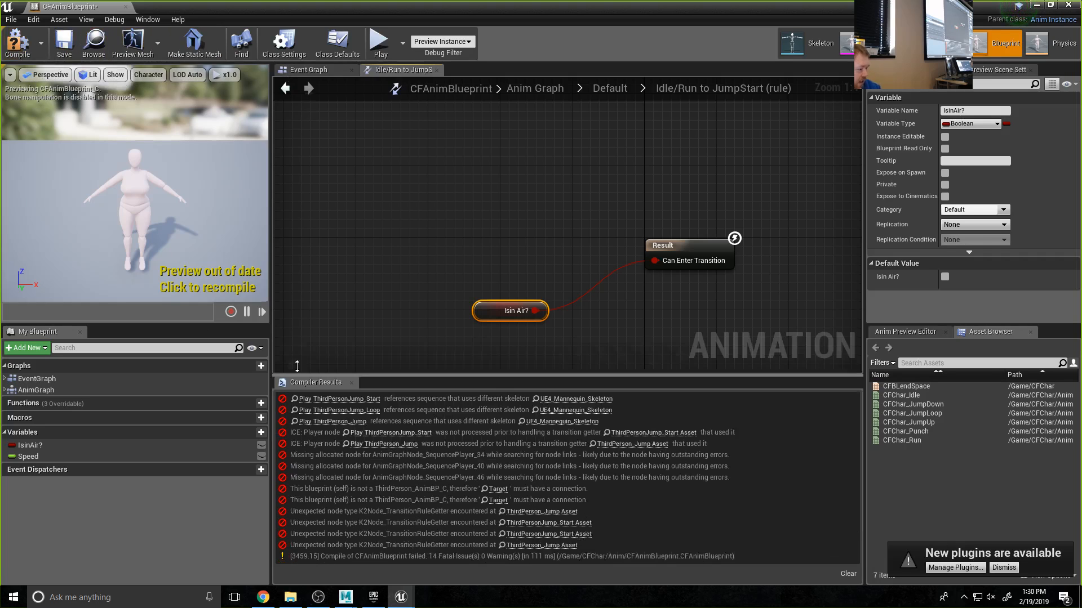
{"action": "left_click", "coordinate": [17, 40]}
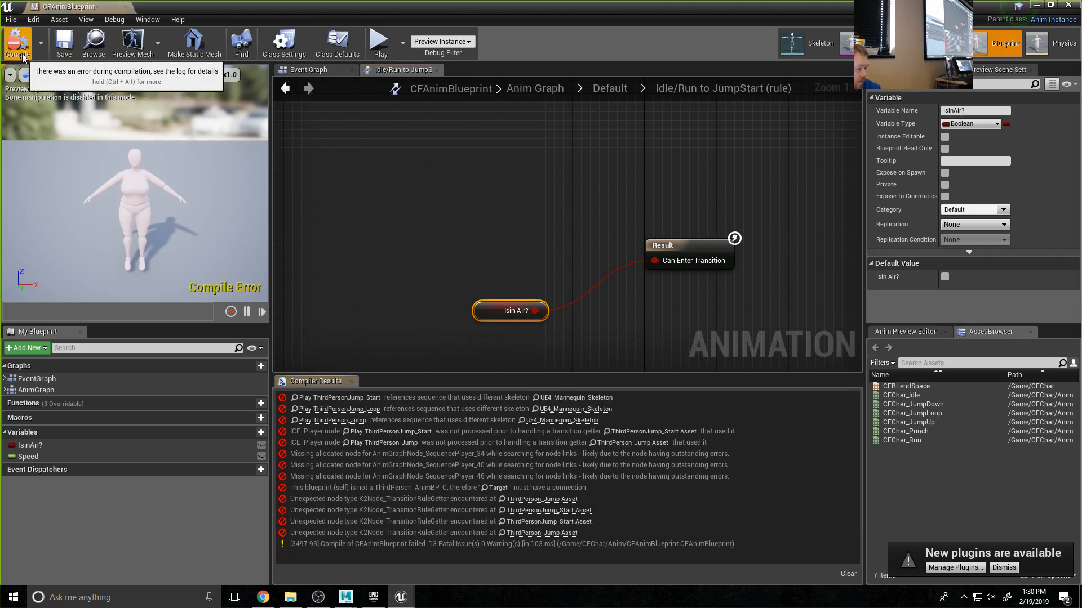
{"action": "left_click", "coordinate": [66, 44]}
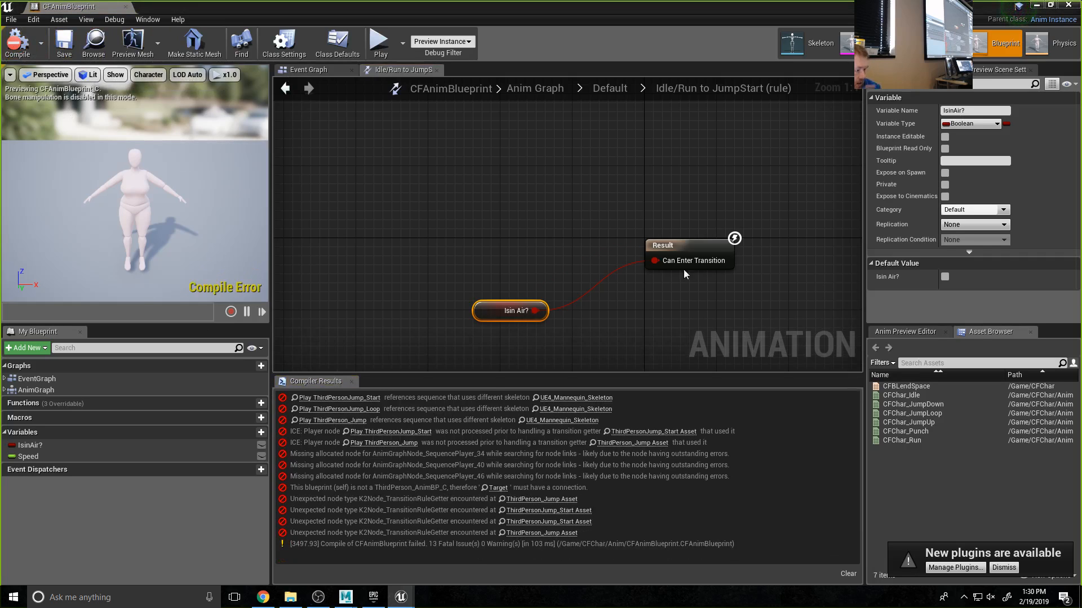
- In the JumpStart state, replace Play ThirdPersonJump_Start with CFChar_JumpUp connected to Final Animation Pose, and compile and save the blueprint
{"action": "left_click", "coordinate": [608, 88]}
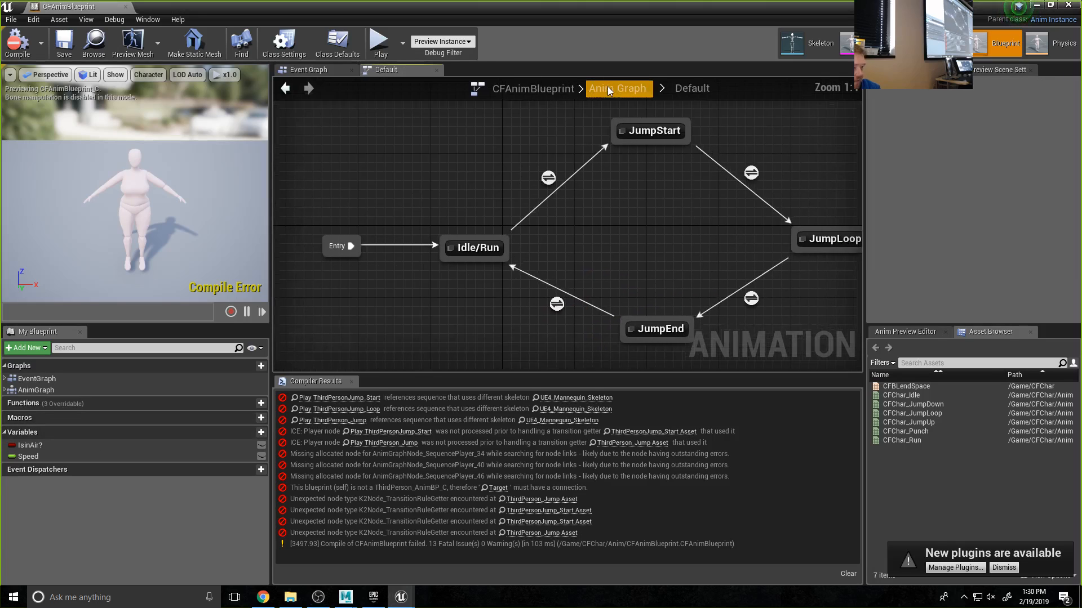
{"action": "double_click", "coordinate": [664, 140]}
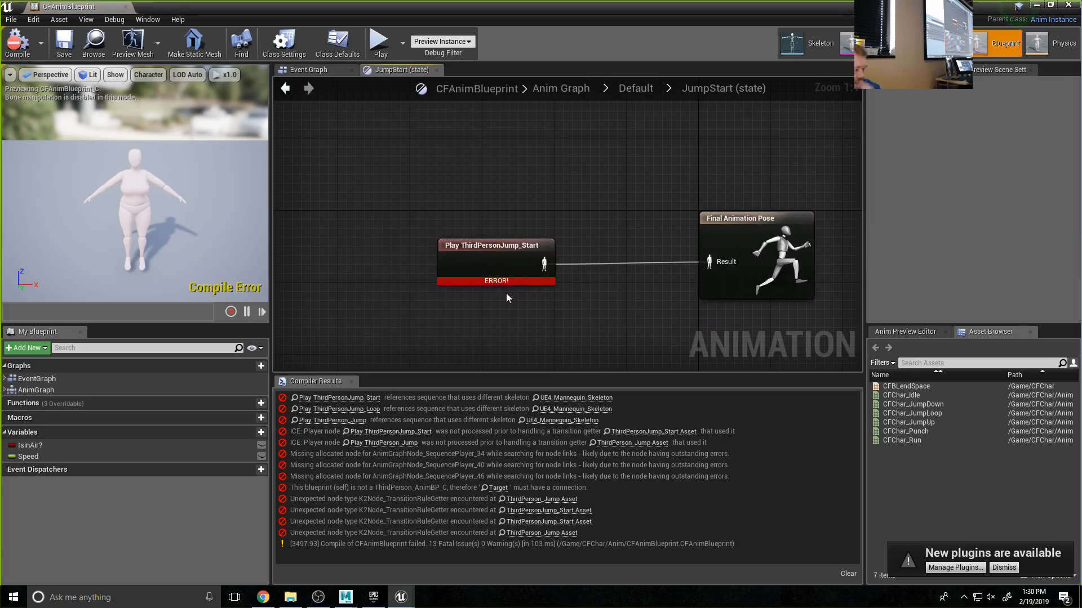
{"action": "left_click_drag", "start_coordinate": [487, 247], "coordinate": [460, 238]}
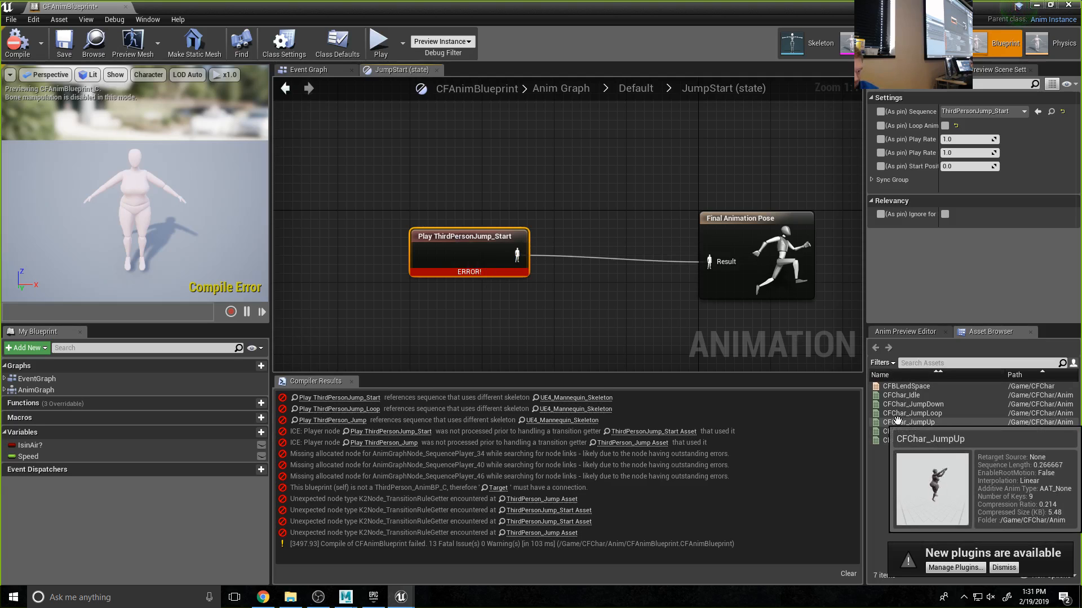
{"action": "left_click_drag", "start_coordinate": [896, 422], "coordinate": [457, 164]}
{"action": "left_click_drag", "start_coordinate": [530, 183], "coordinate": [714, 262]}
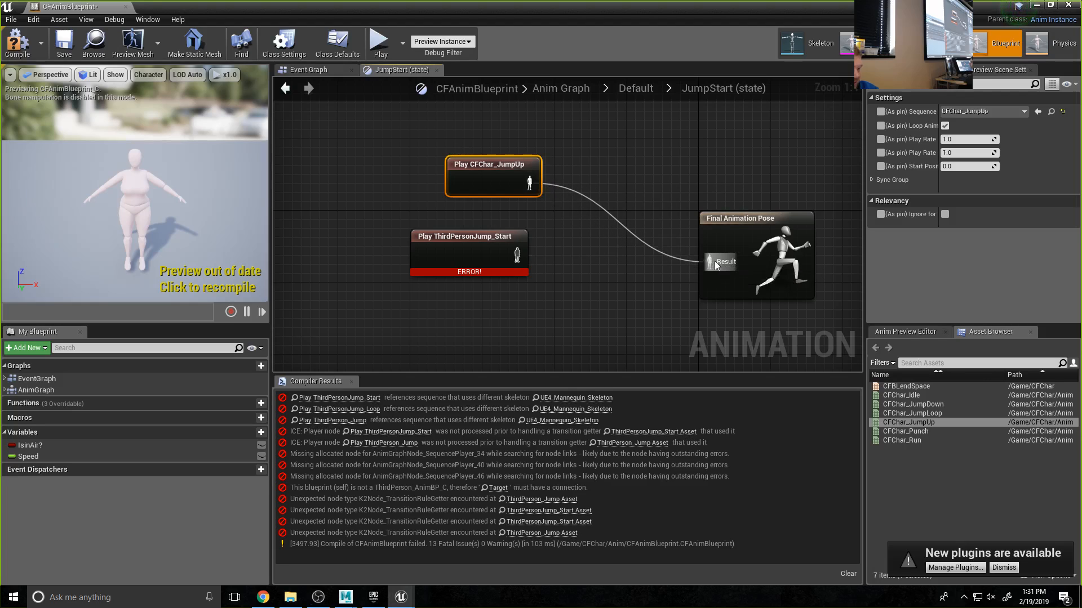
{"action": "left_click", "coordinate": [467, 238]}
{"action": "key", "text": "Delete"}
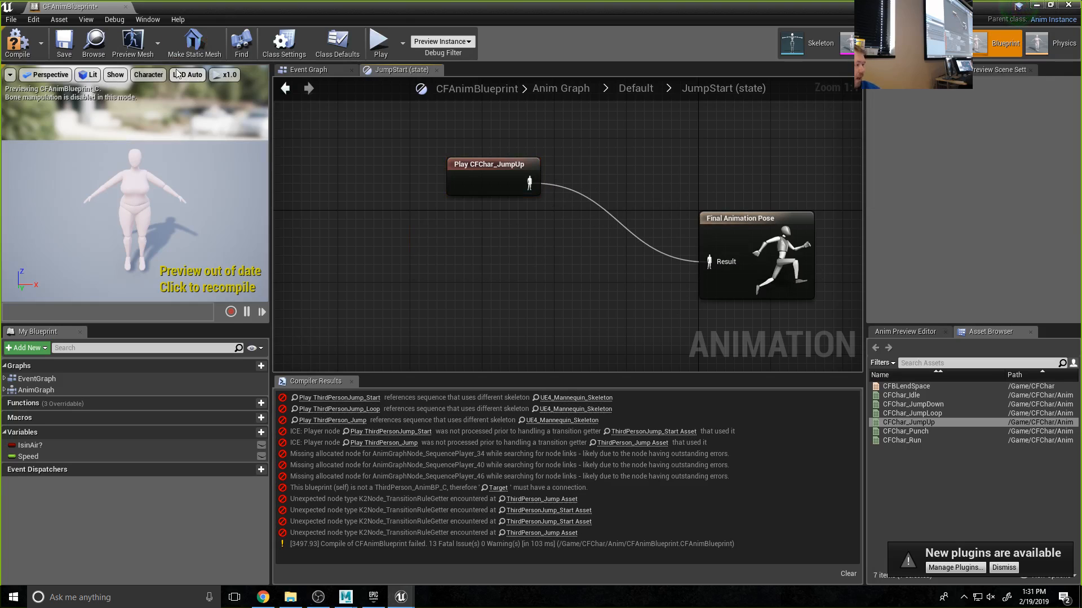
{"action": "left_click", "coordinate": [22, 52]}
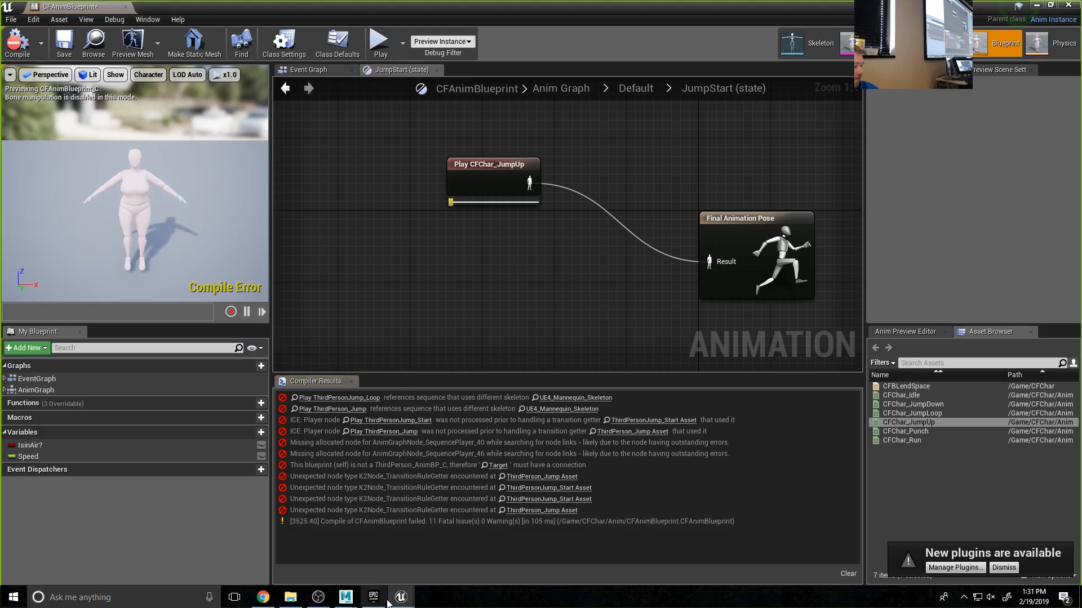
{"action": "left_click", "coordinate": [67, 45]}
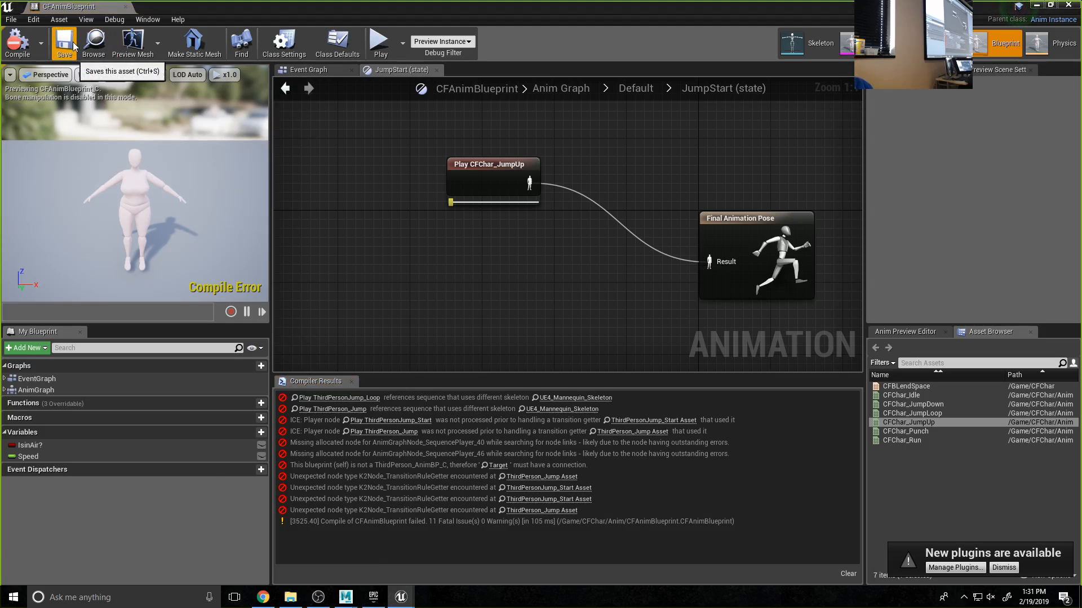
- Examine the JumpStart state and the Idle/Run to JumpStart transition settings in the Default state machine
{"action": "left_click", "coordinate": [639, 90]}
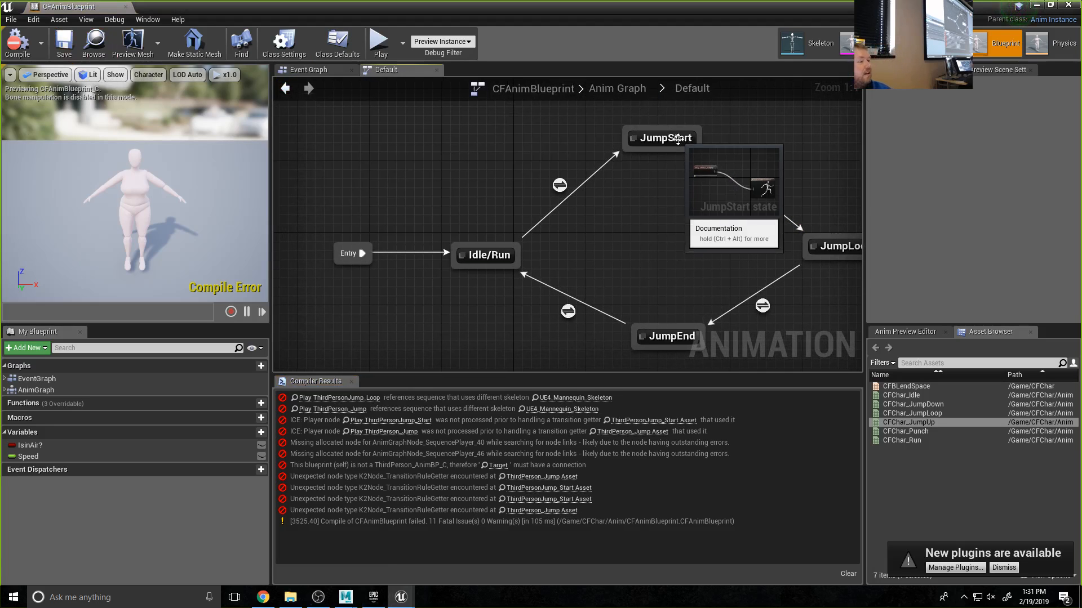
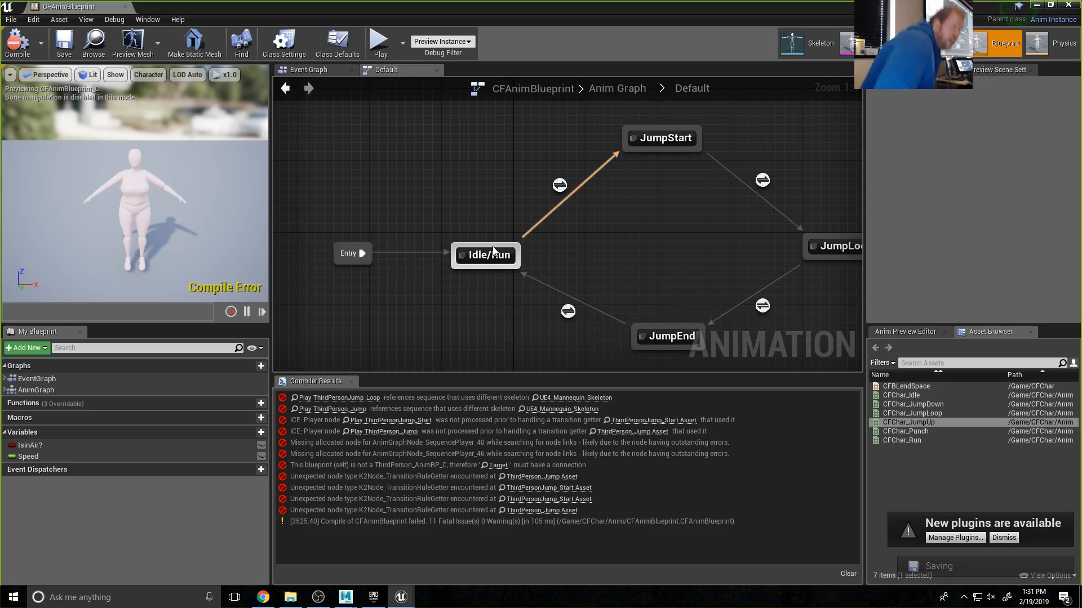
{"action": "left_click", "coordinate": [664, 139]}
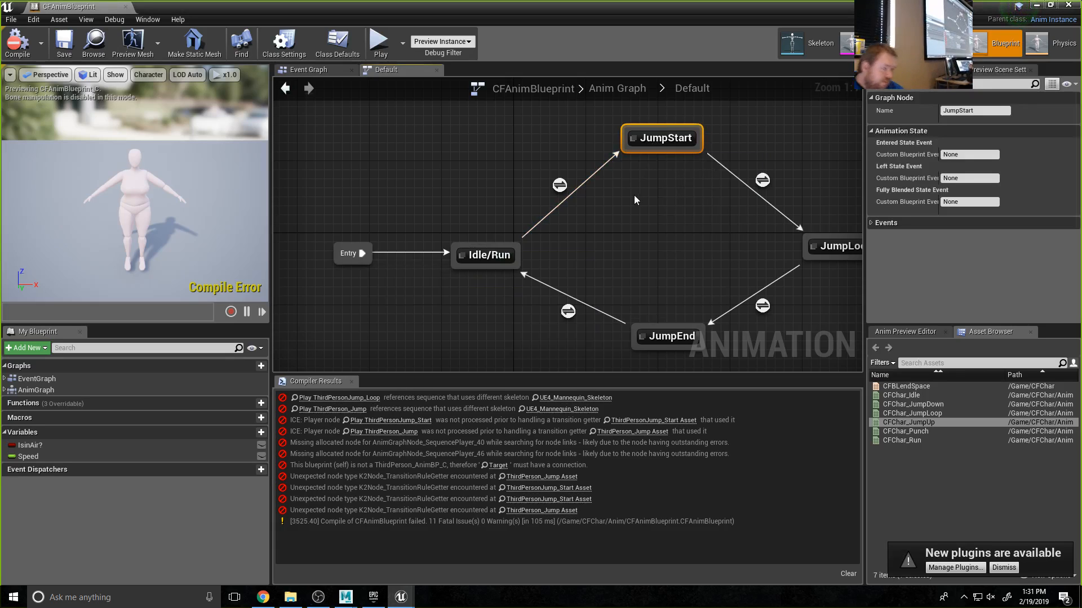
{"action": "left_click", "coordinate": [566, 188]}
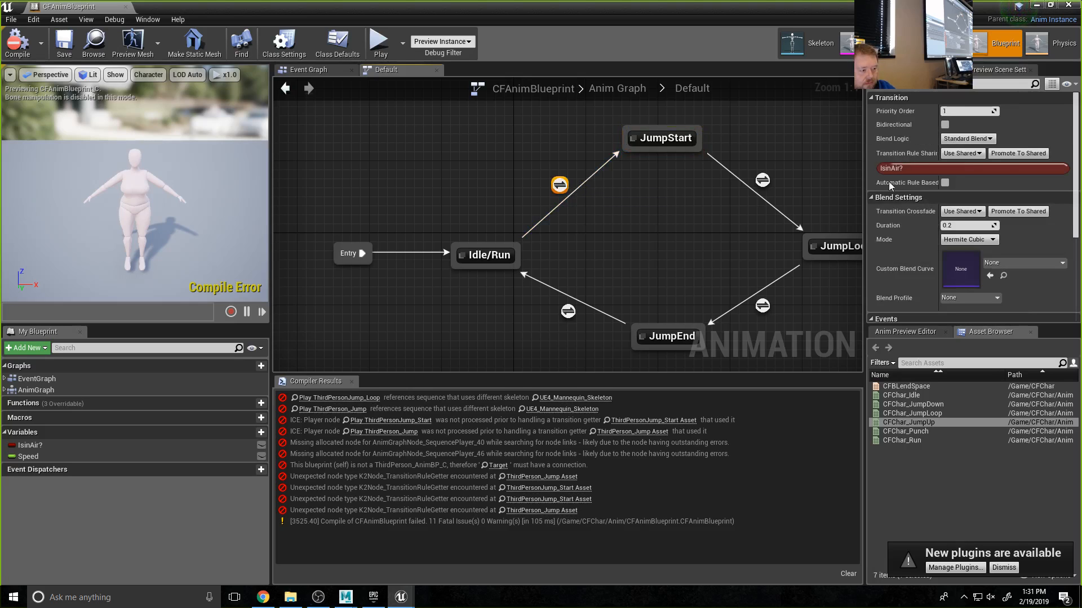
{"action": "scroll", "coordinate": [1027, 194], "scroll_direction": "down", "scroll_amount": 3}
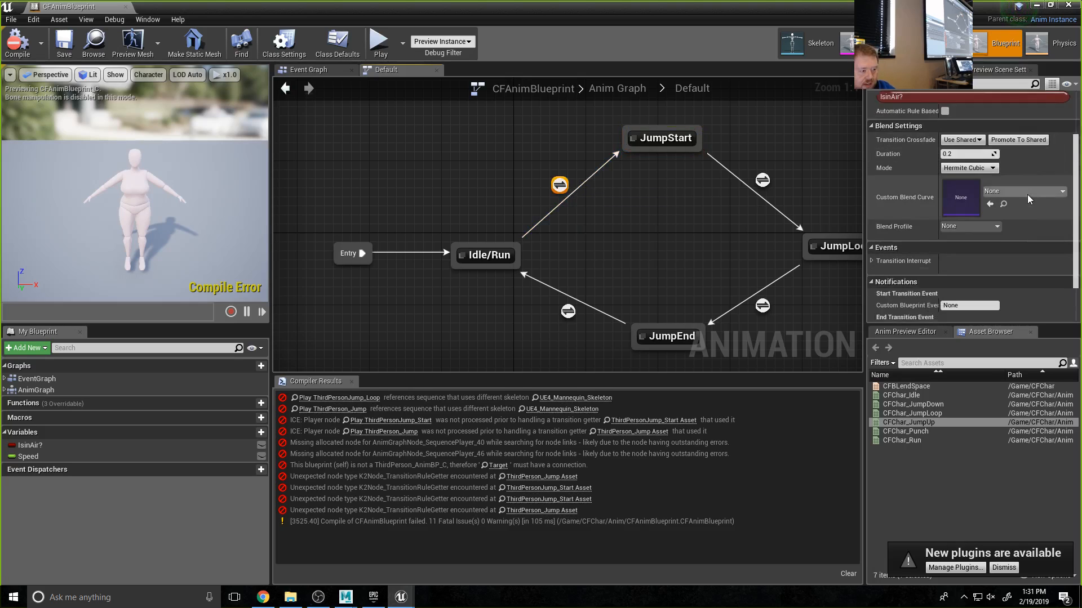
{"action": "scroll", "coordinate": [1026, 195], "scroll_direction": "down", "scroll_amount": 2}
{"action": "scroll", "coordinate": [1015, 222], "scroll_direction": "up", "scroll_amount": 4}
{"action": "left_click", "coordinate": [652, 140]}
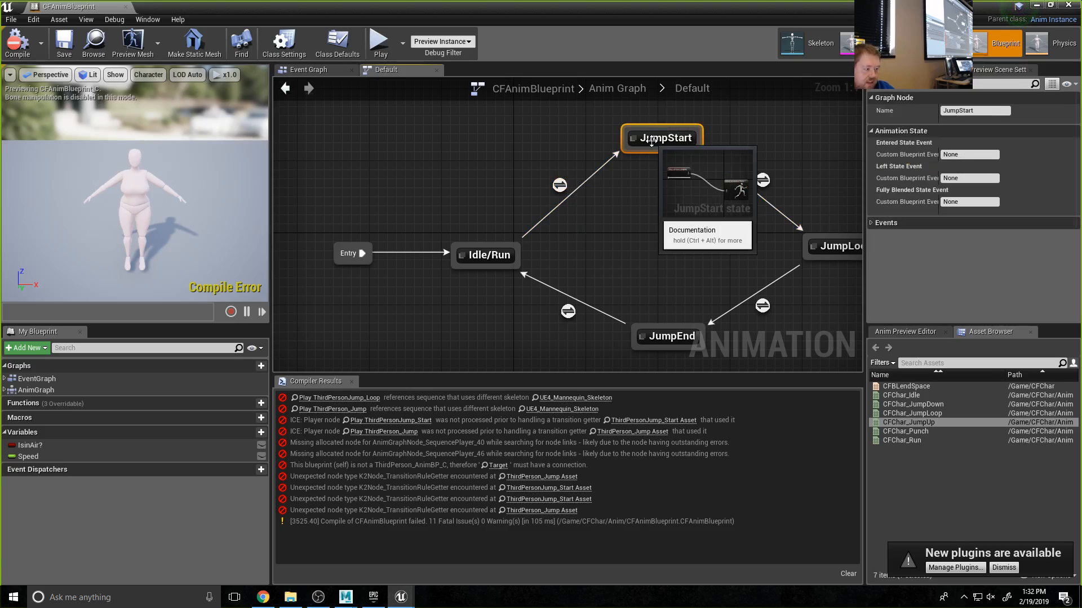
{"action": "left_click", "coordinate": [770, 121]}
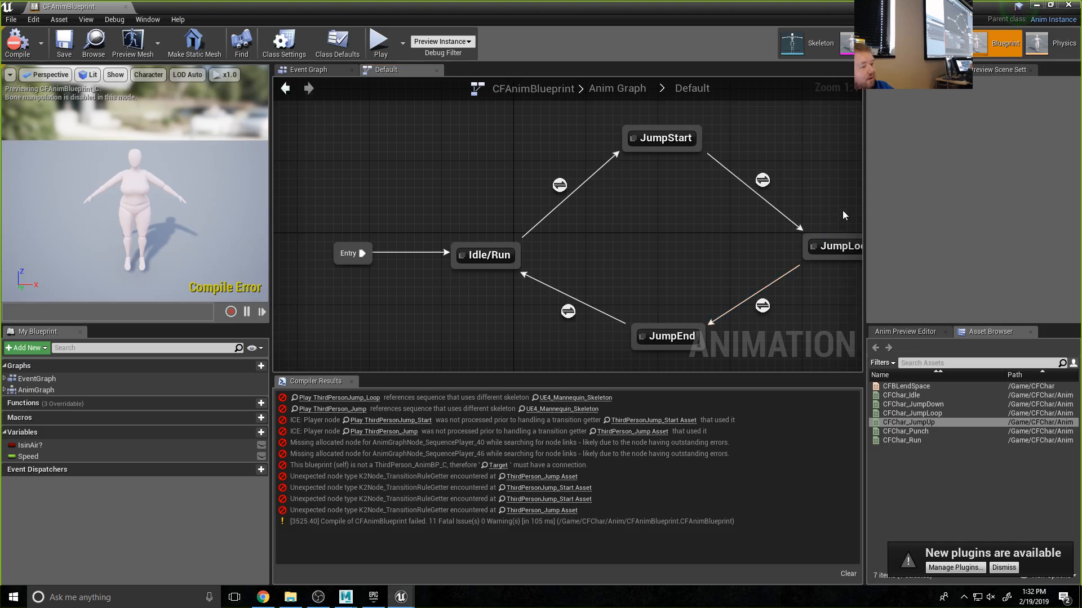
- Open the JumpStart to JumpLoop rule and space the ThirdPersonJump_Start Asset node farther from the less-than node
{"action": "right_click_drag", "start_coordinate": [799, 184], "coordinate": [679, 165]}
{"action": "double_click", "coordinate": [636, 165]}
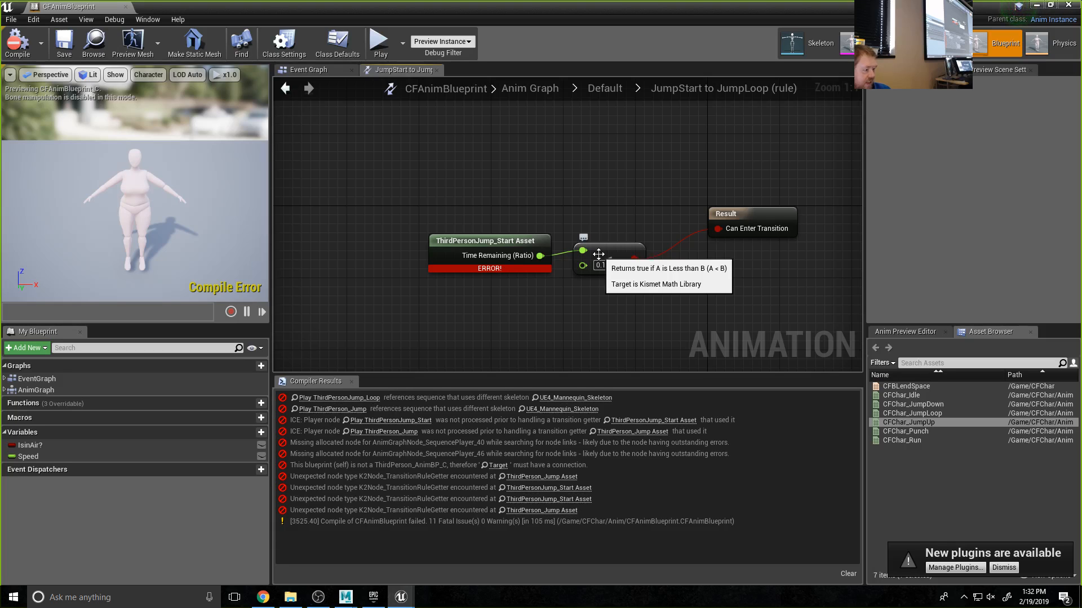
{"action": "left_click_drag", "start_coordinate": [610, 255], "coordinate": [618, 254]}
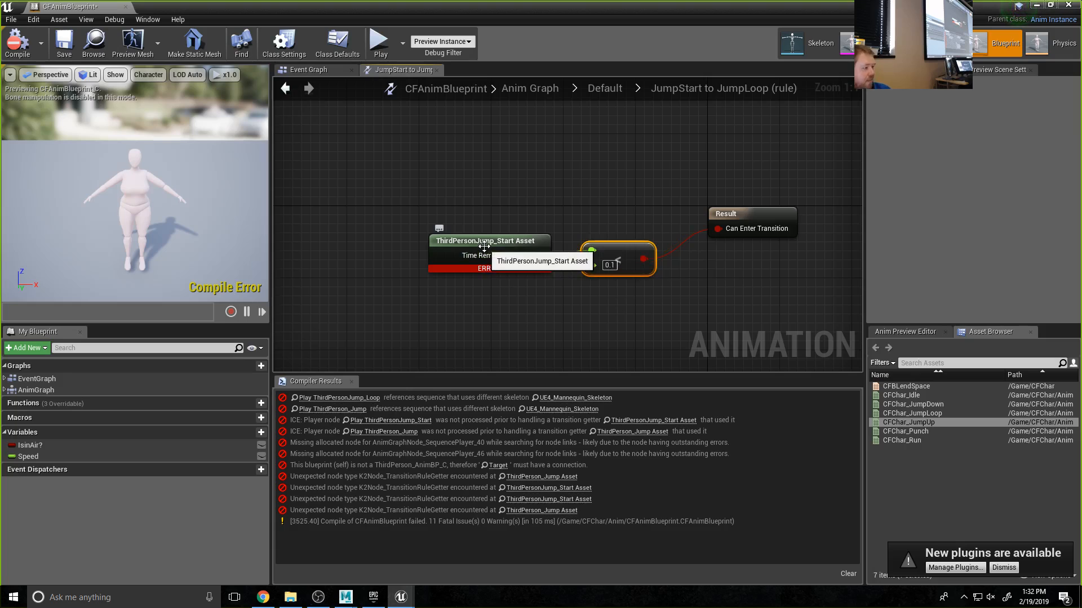
{"action": "left_click_drag", "start_coordinate": [482, 242], "coordinate": [454, 242]}
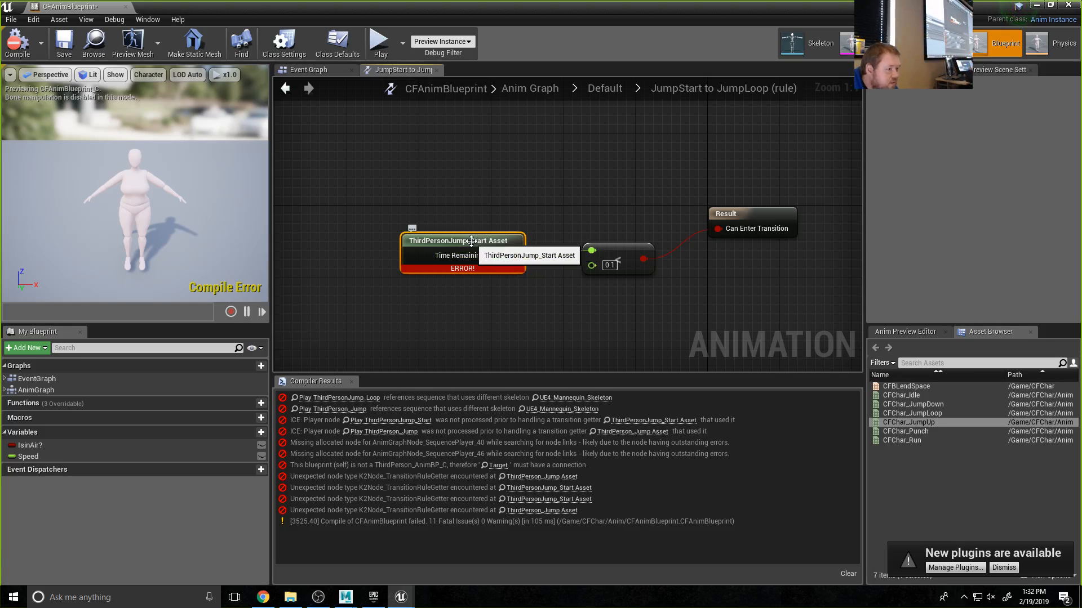
{"action": "right_click", "coordinate": [443, 241]}
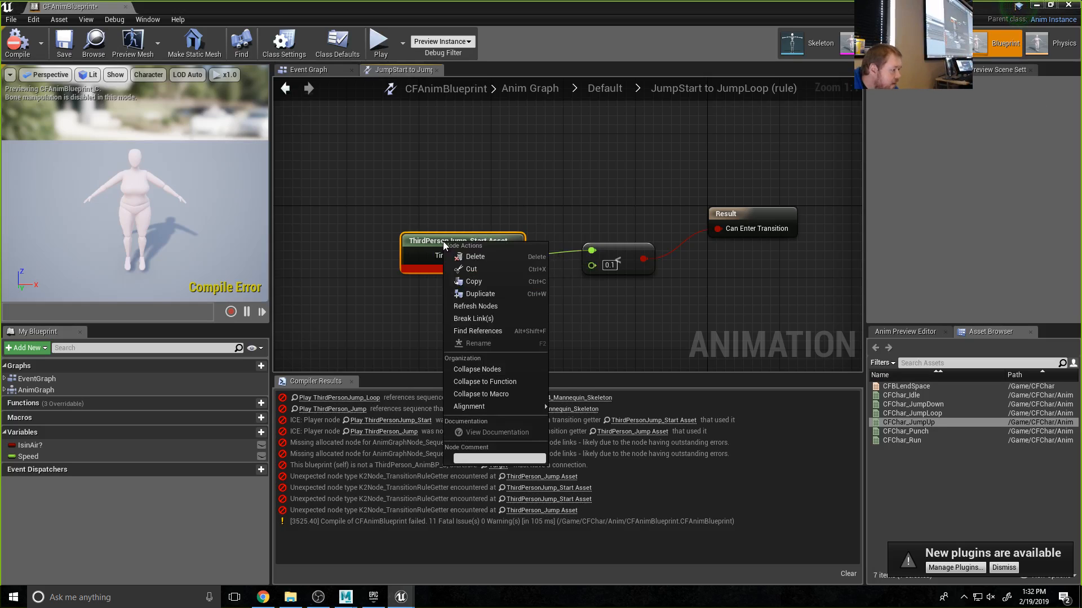
{"action": "left_click", "coordinate": [460, 225]}
{"action": "left_click", "coordinate": [463, 241]}
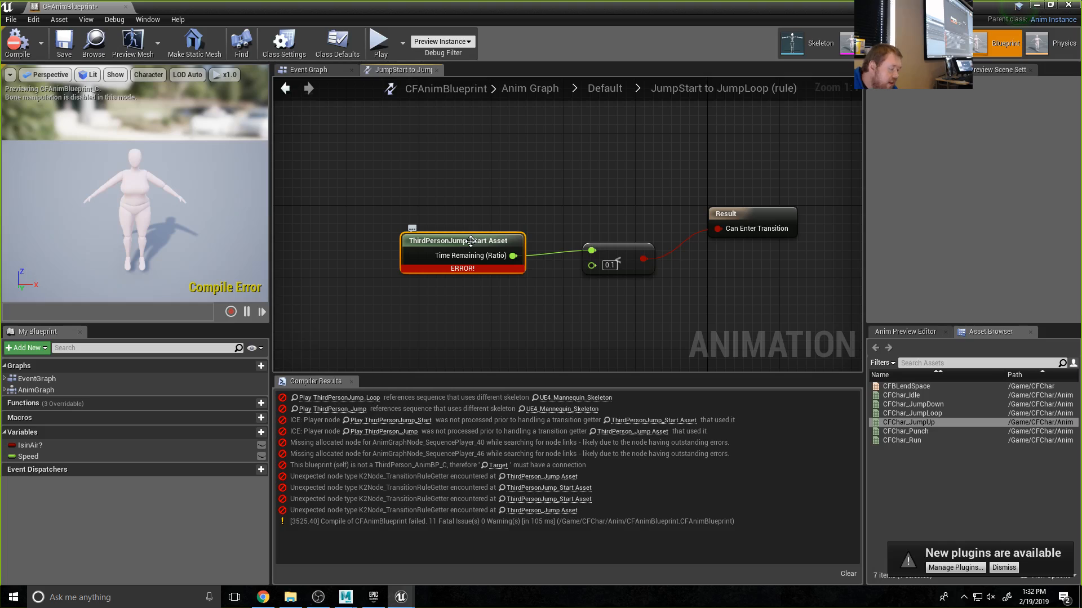
- Add a Time Remaining (ratio) (CFChar_JumpUp) node above the ThirdPersonJump_Start Asset node
{"action": "right_click", "coordinate": [485, 160]}
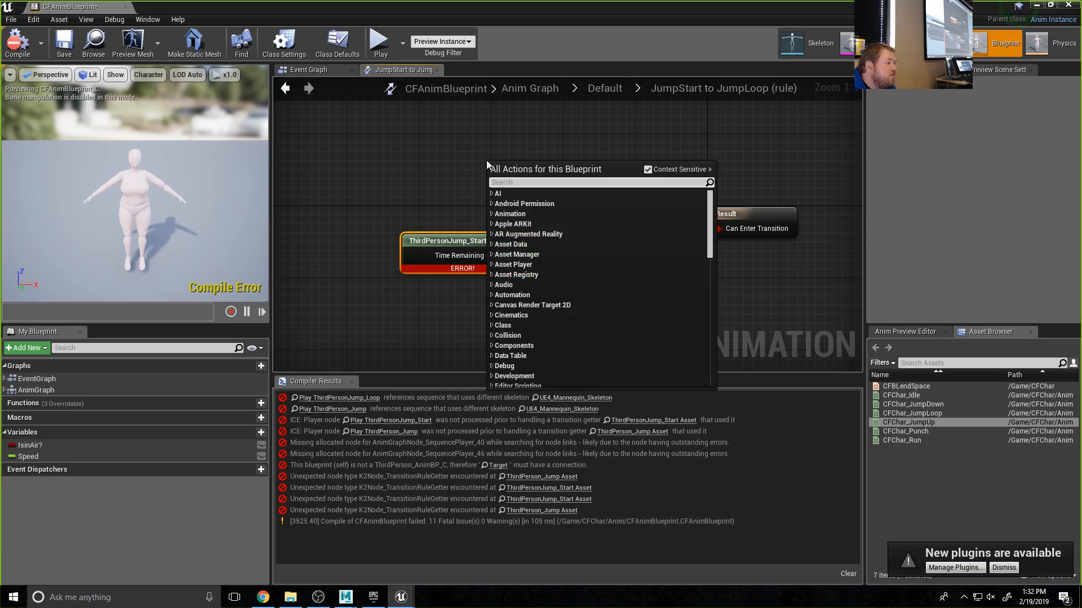
{"action": "type", "text": "t"}
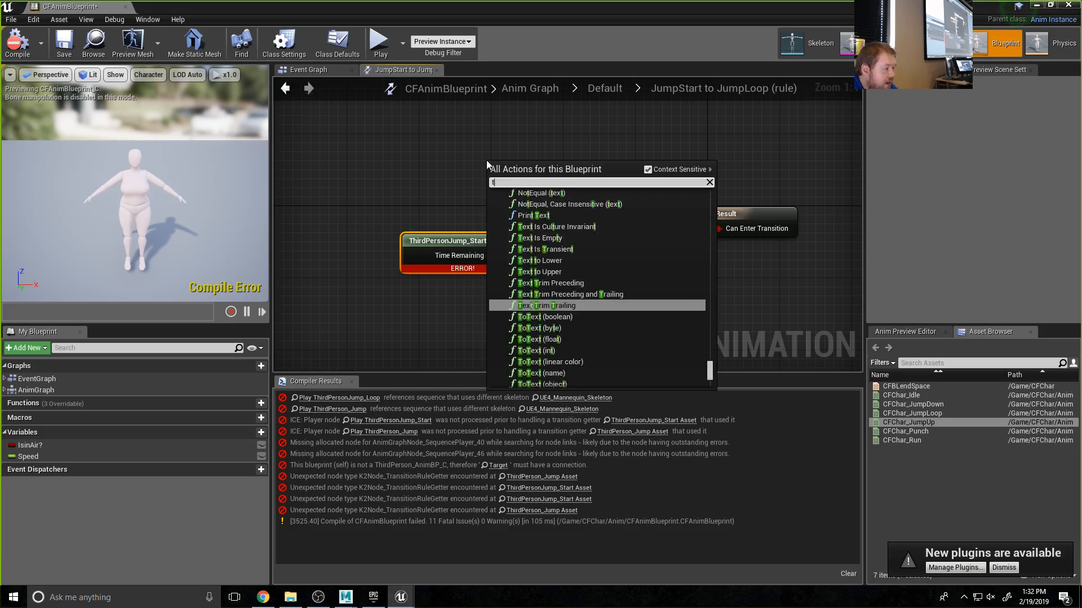
{"action": "type", "text": "imere"}
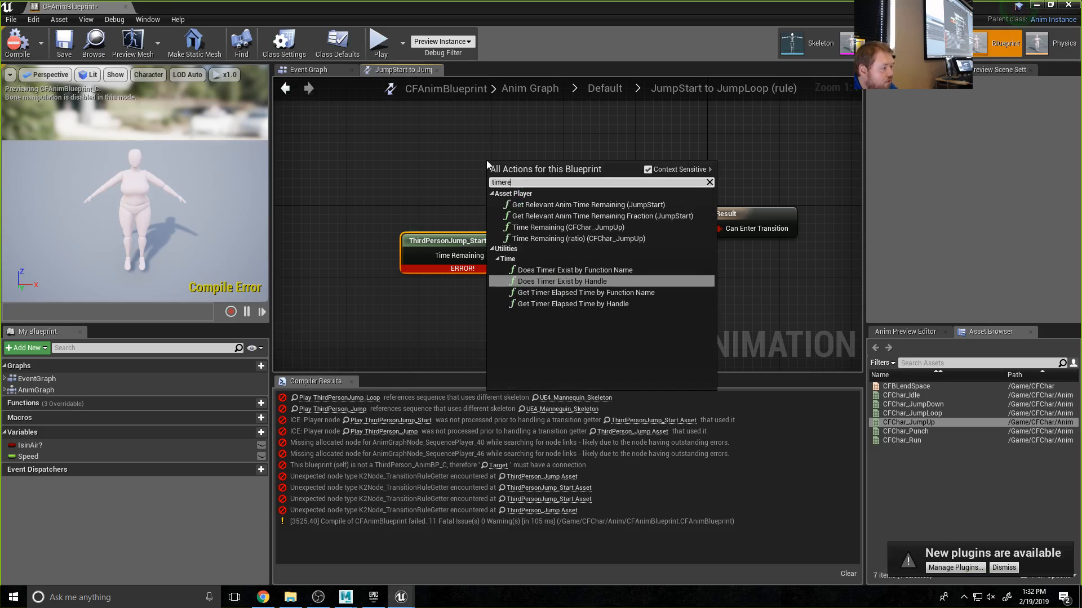
{"action": "type", "text": "m"}
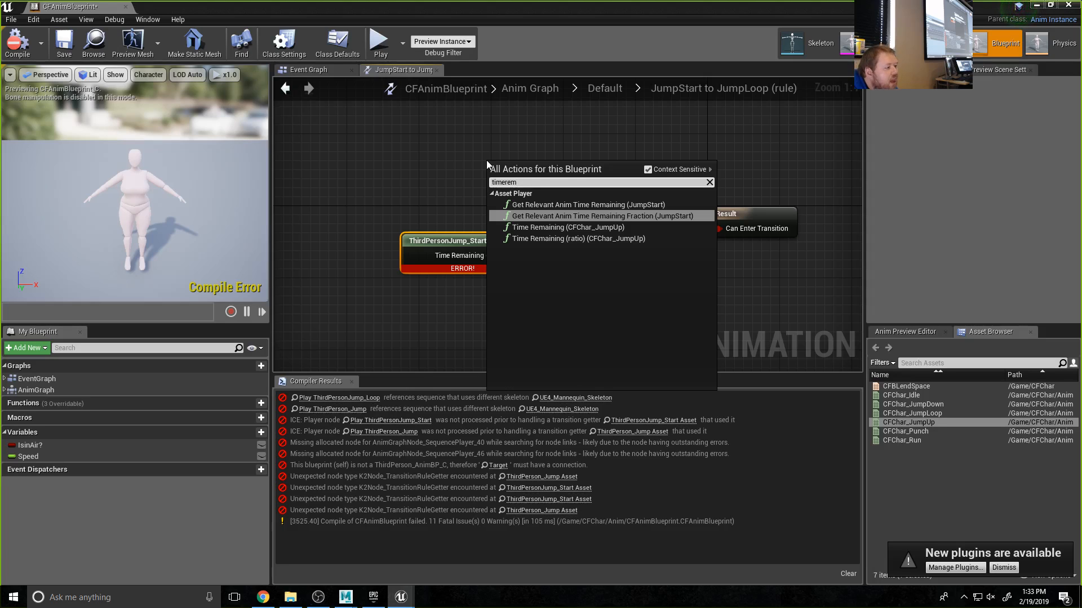
{"action": "left_click", "coordinate": [627, 240]}
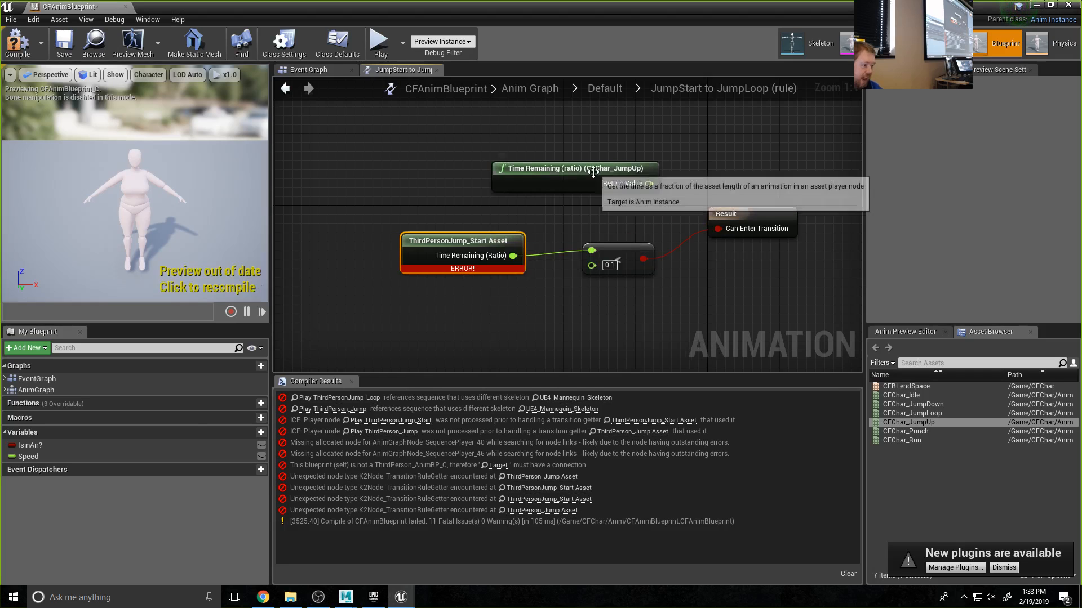
{"action": "left_click_drag", "start_coordinate": [580, 169], "coordinate": [444, 170]}
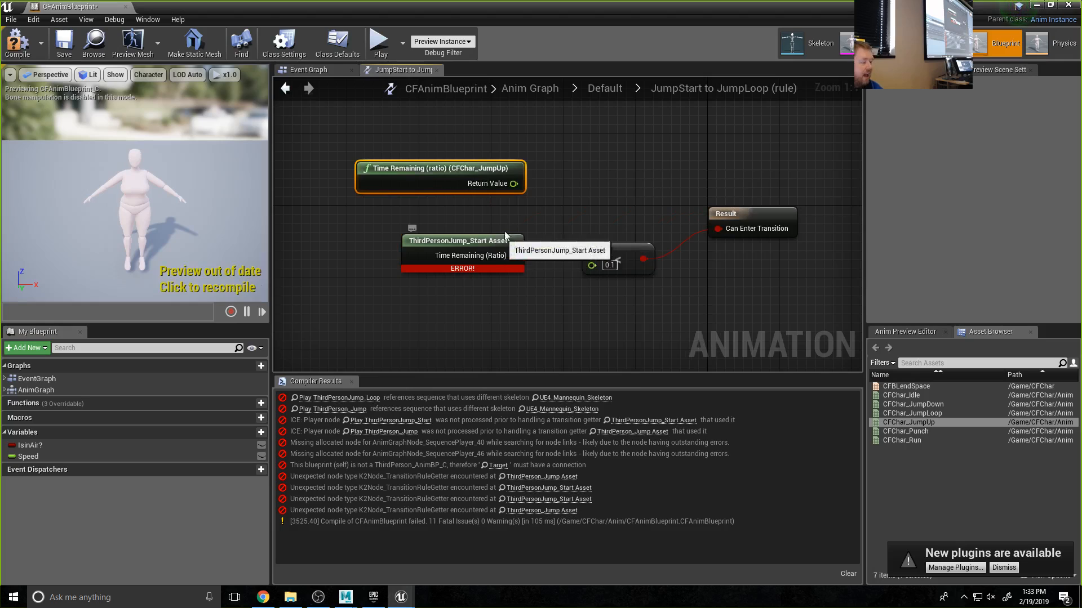
- Feed the CFChar_JumpUp time ratio into the less-than comparison in place of the deleted ThirdPersonJump_Start Asset node, and compile and save
{"action": "left_click_drag", "start_coordinate": [513, 184], "coordinate": [592, 251]}
{"action": "left_click", "coordinate": [478, 244]}
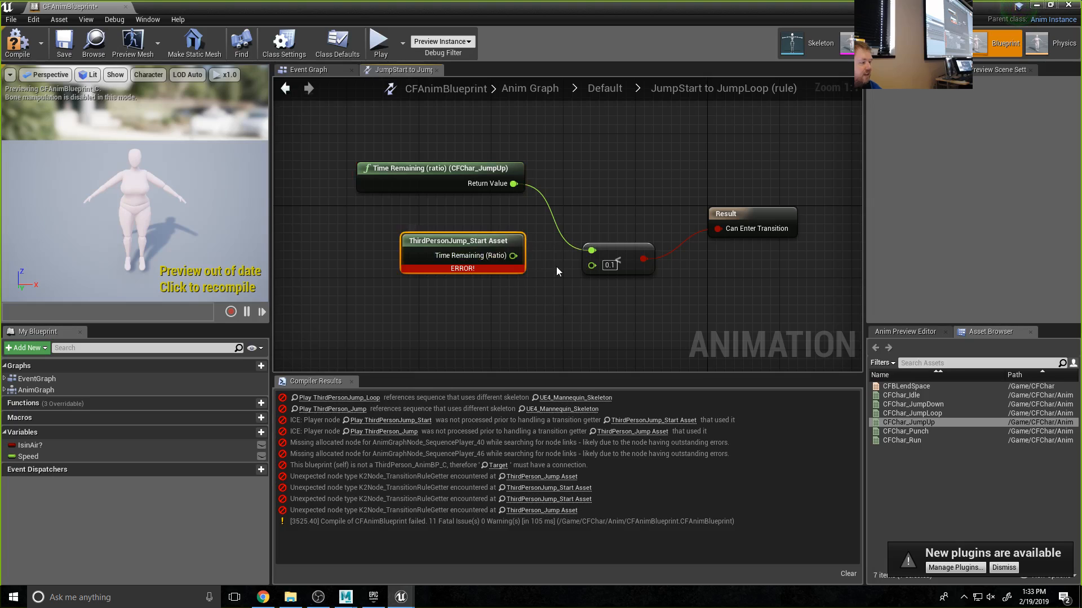
{"action": "key", "text": "Delete"}
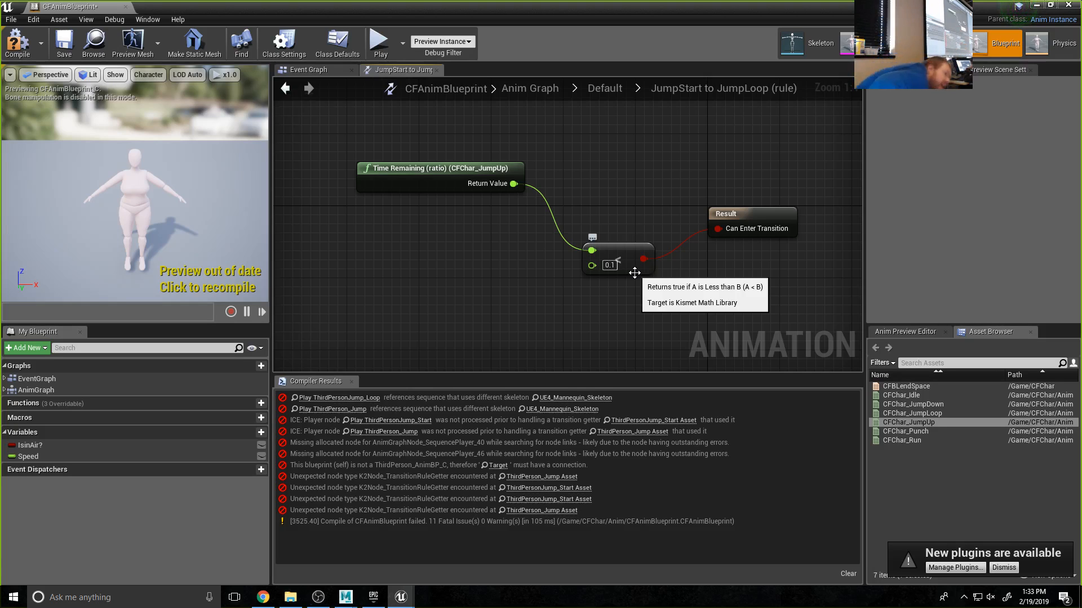
{"action": "left_click", "coordinate": [24, 50]}
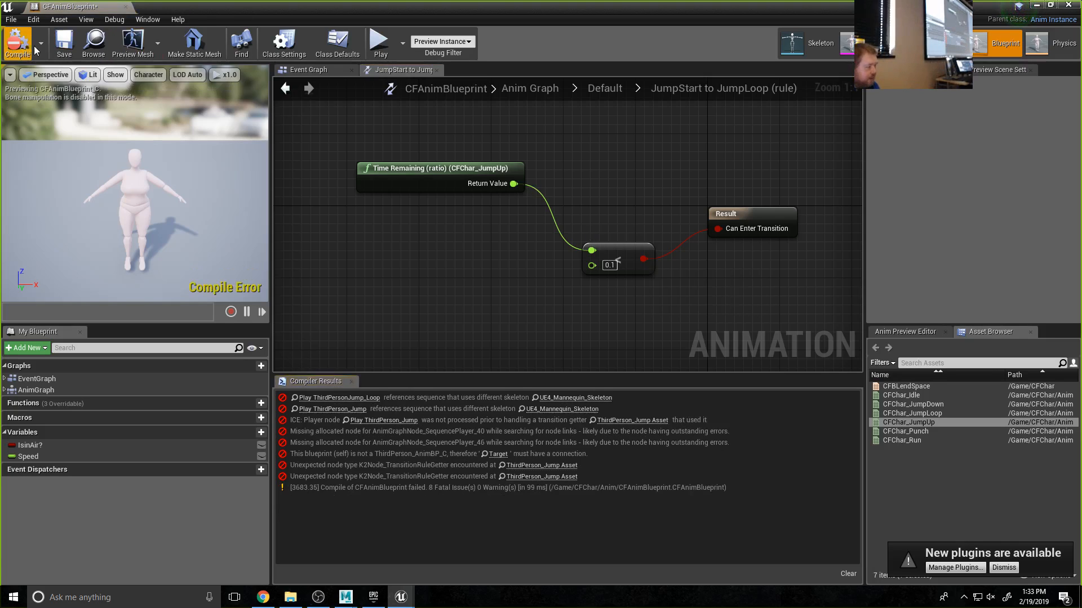
{"action": "left_click", "coordinate": [72, 45]}
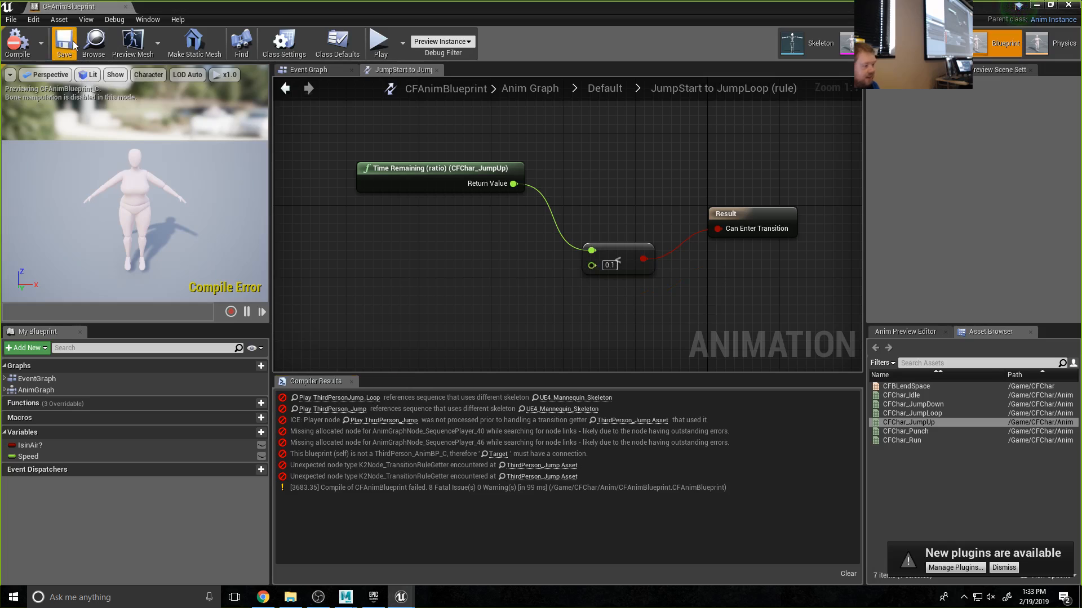
- In the JumpLoop state, replace Play ThirdPersonJump_Loop with CFChar_JumpLoop connected to Final Animation Pose
{"action": "left_click", "coordinate": [604, 89]}
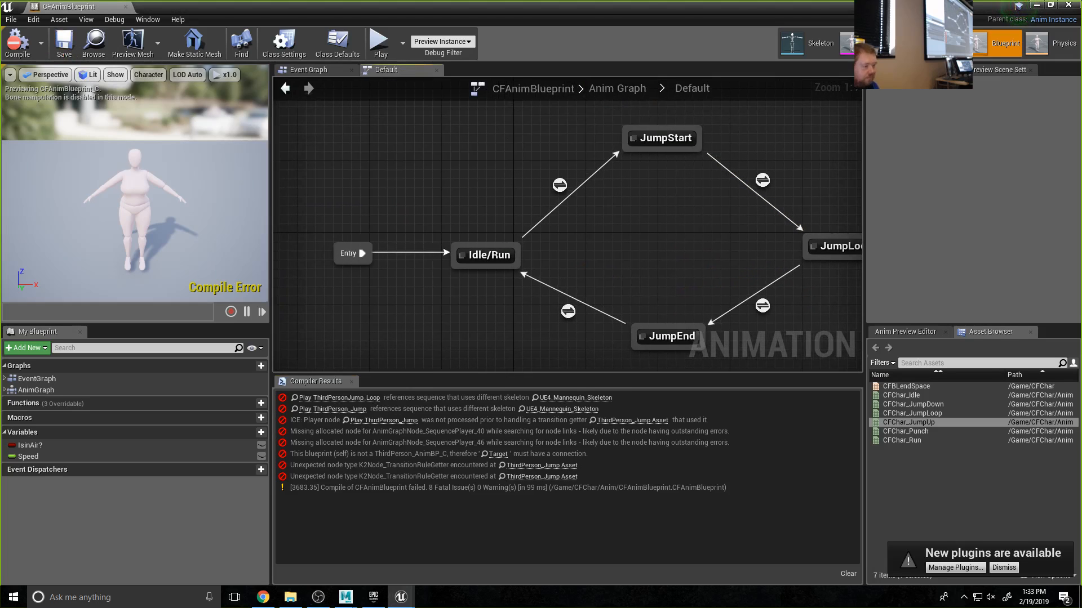
{"action": "right_click_drag", "start_coordinate": [698, 231], "coordinate": [487, 200]}
{"action": "double_click", "coordinate": [645, 219]}
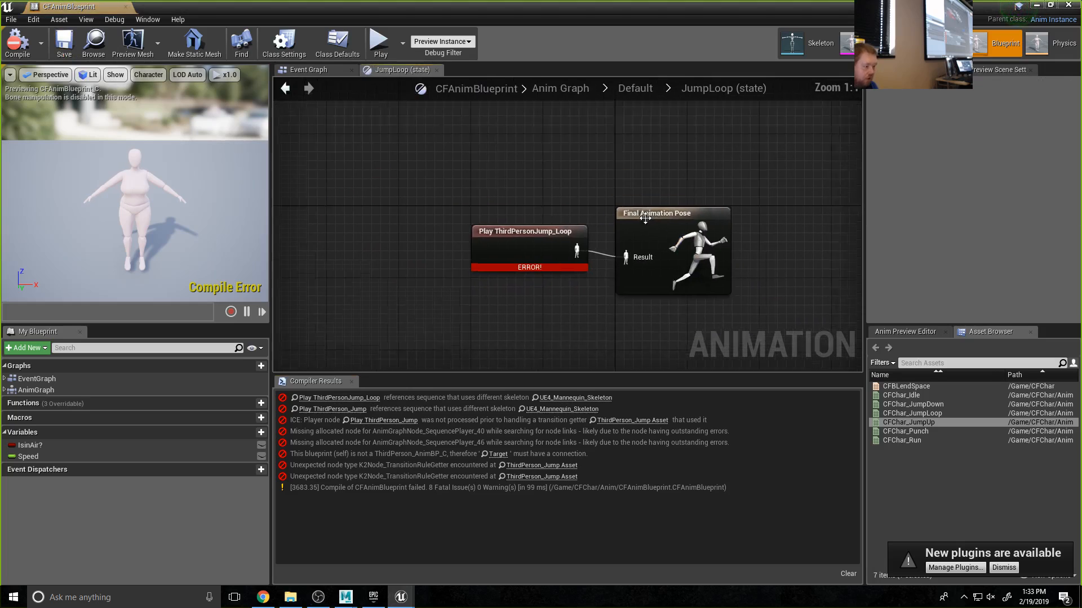
{"action": "left_click_drag", "start_coordinate": [546, 252], "coordinate": [462, 249]}
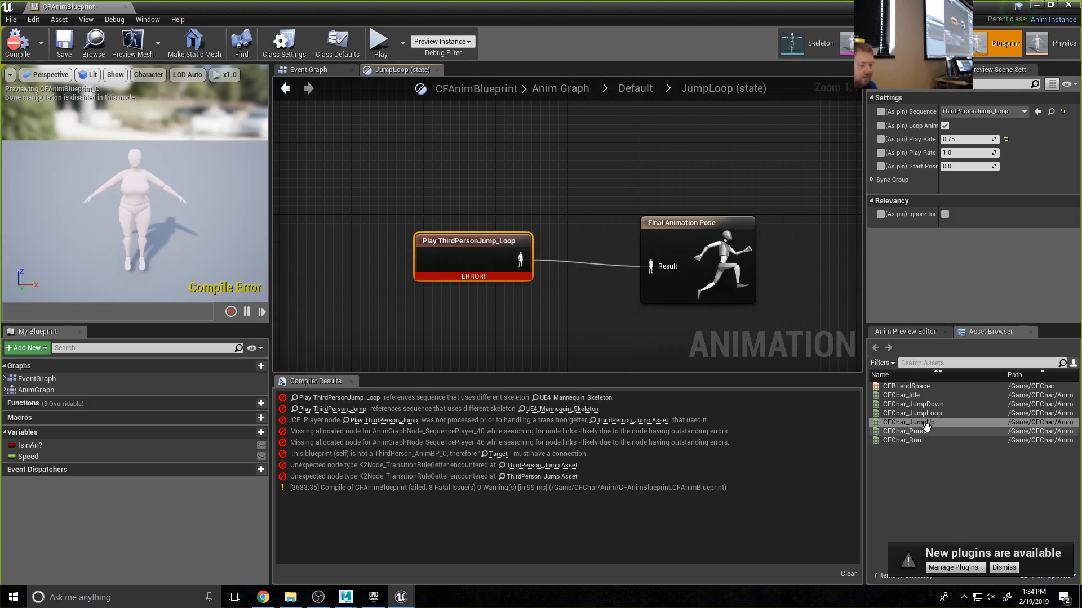
{"action": "left_click_drag", "start_coordinate": [912, 413], "coordinate": [450, 175]}
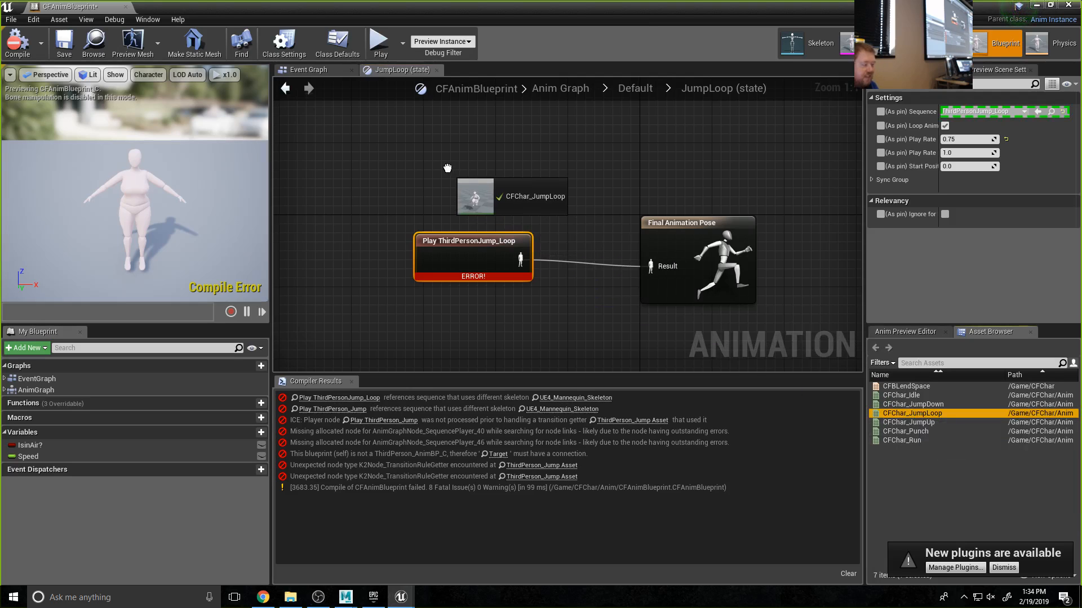
{"action": "left_click_drag", "start_coordinate": [540, 198], "coordinate": [653, 265]}
{"action": "left_click", "coordinate": [500, 249]}
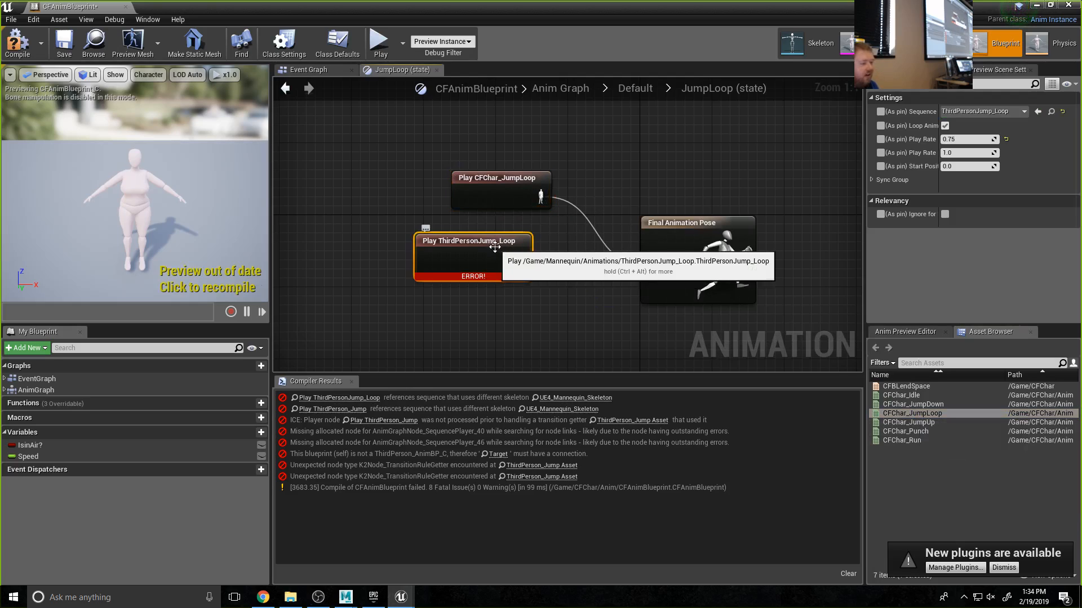
{"action": "key", "text": "Delete"}
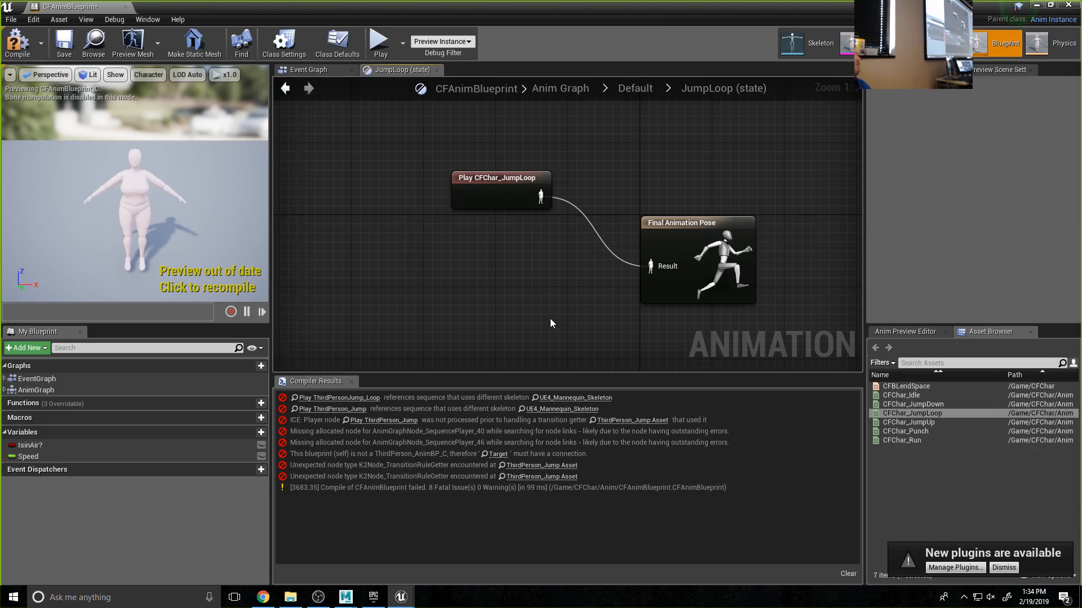
- Check the loop setting of the Play CFChar_JumpLoop node, and compile and save CFAnimBlueprint
{"action": "left_click", "coordinate": [519, 190]}
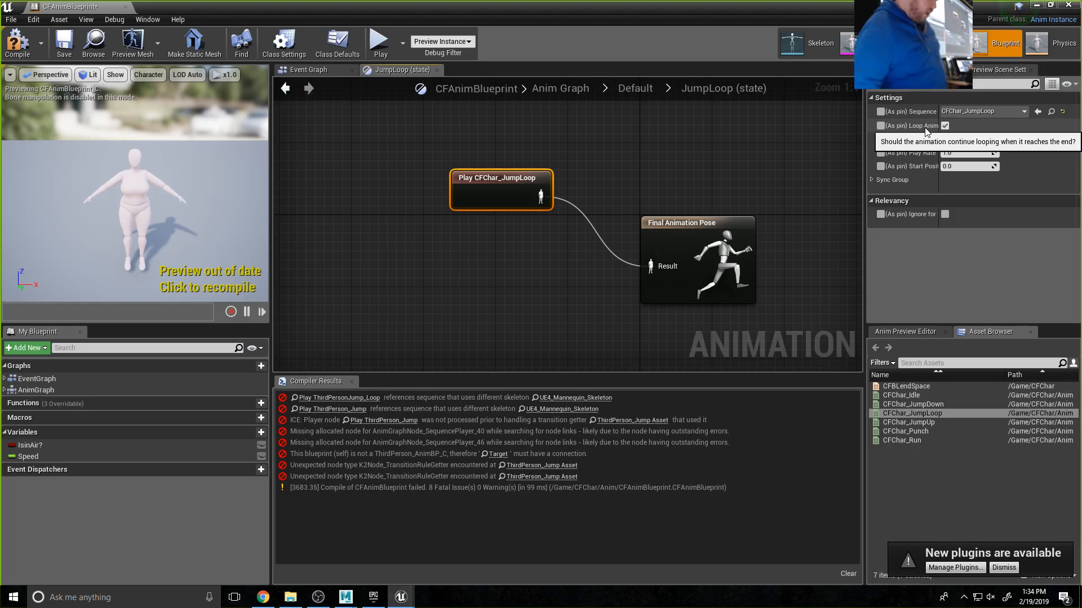
{"action": "left_click", "coordinate": [18, 44]}
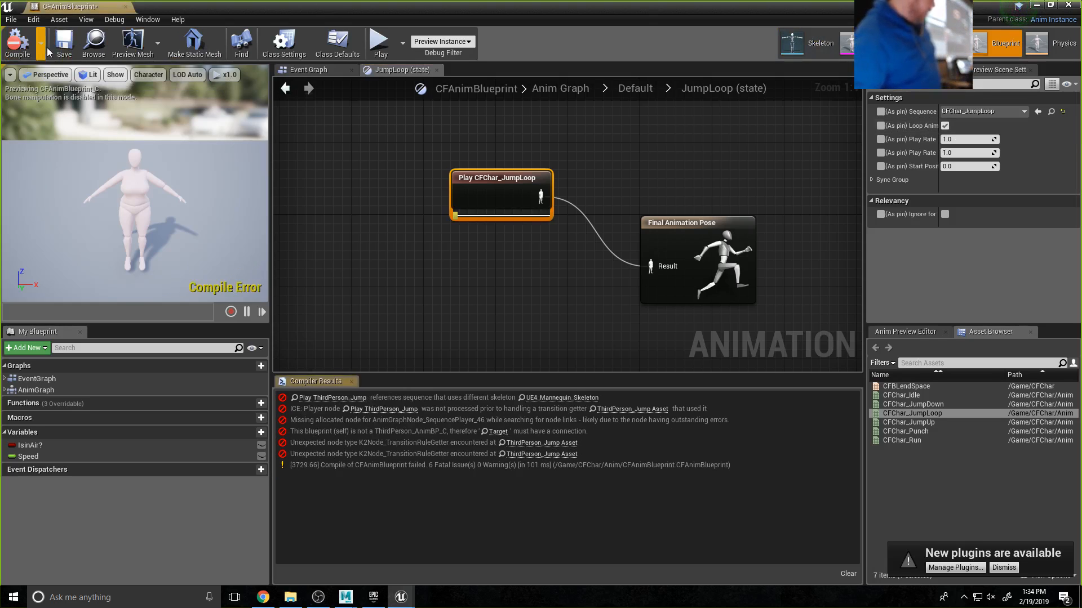
{"action": "left_click", "coordinate": [63, 49]}
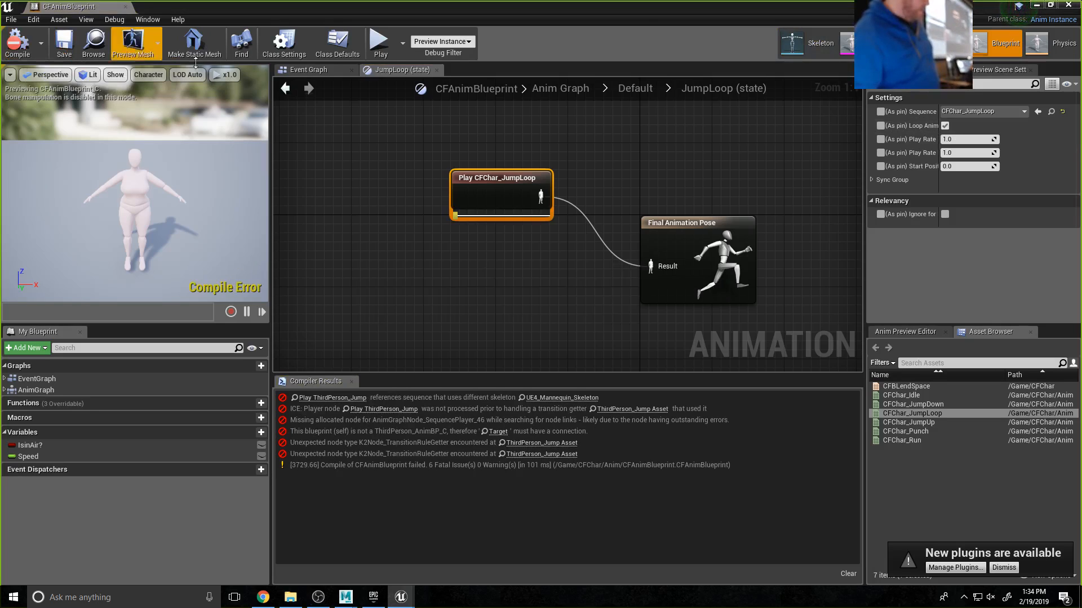
- In the JumpStart state, turn off Loop Animation for Play CFChar_JumpUp, and compile and save the blueprint
{"action": "left_click", "coordinate": [637, 92]}
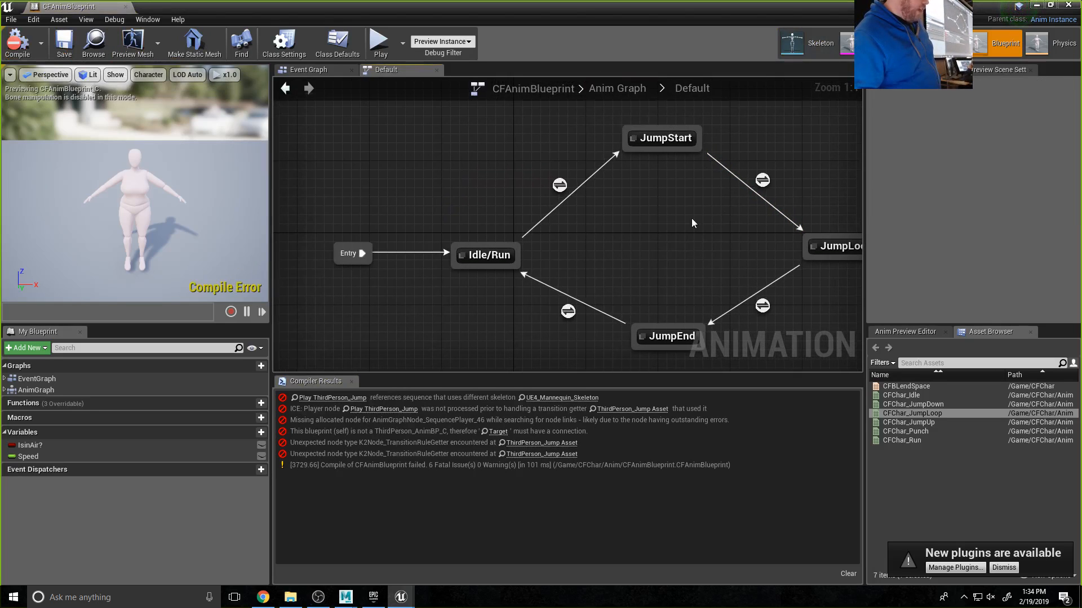
{"action": "double_click", "coordinate": [664, 138]}
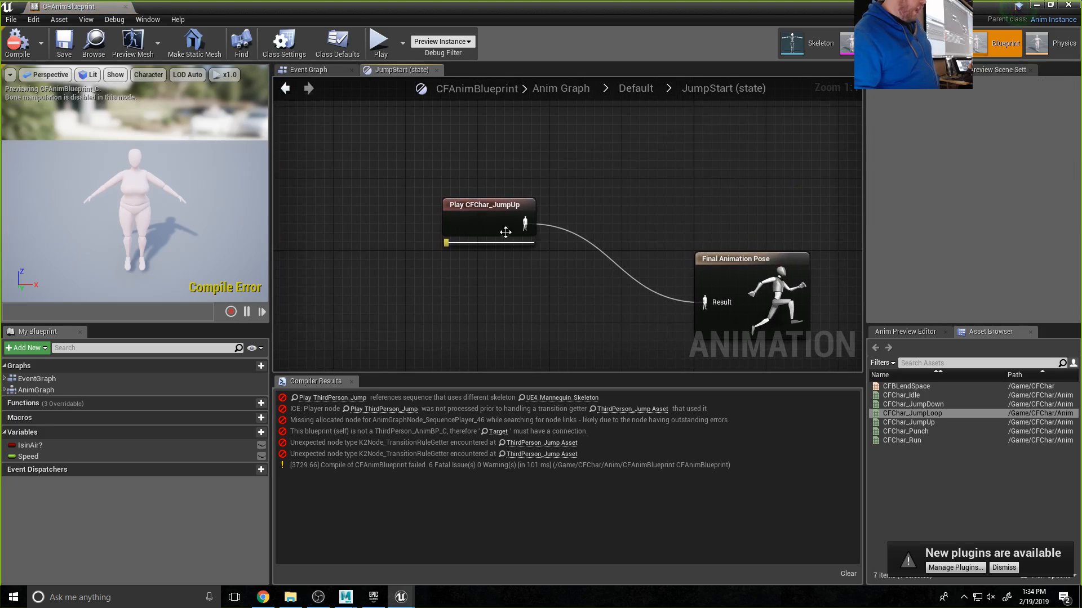
{"action": "left_click", "coordinate": [484, 214]}
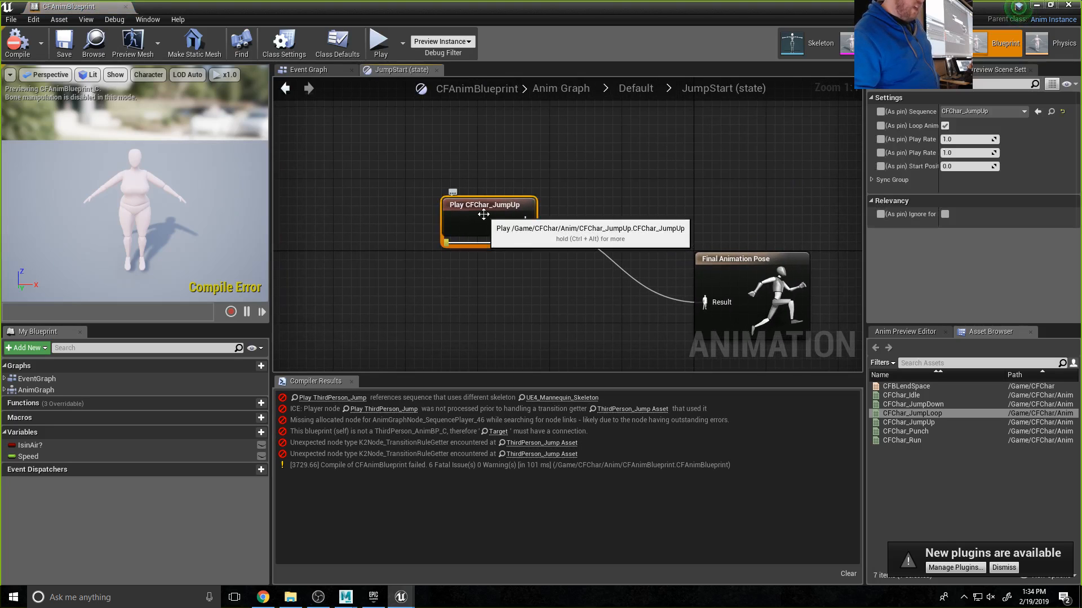
{"action": "left_click", "coordinate": [944, 125]}
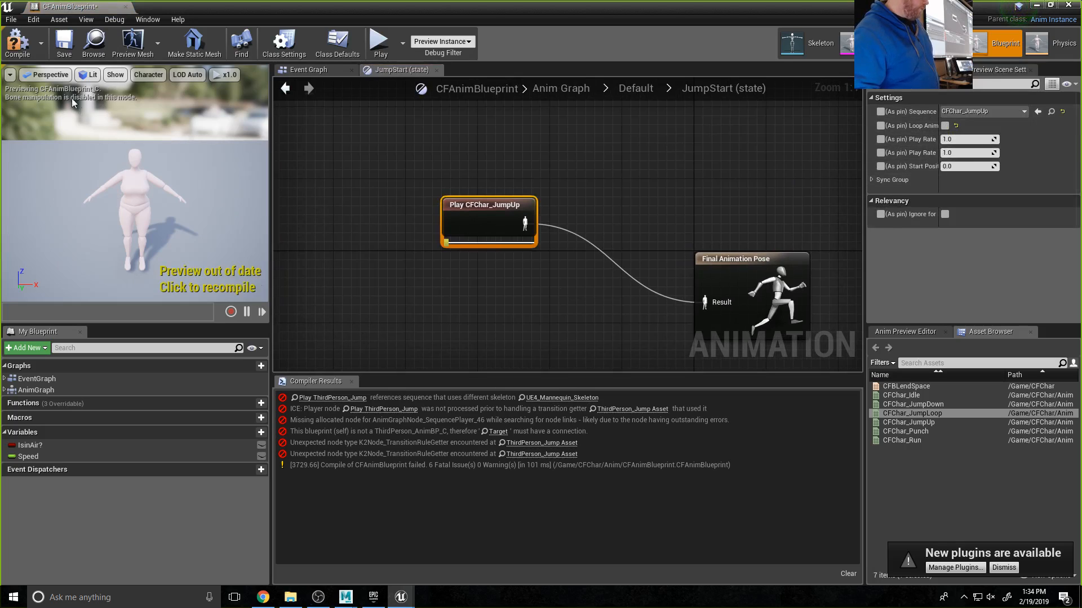
{"action": "left_click", "coordinate": [16, 42]}
{"action": "left_click", "coordinate": [64, 42]}
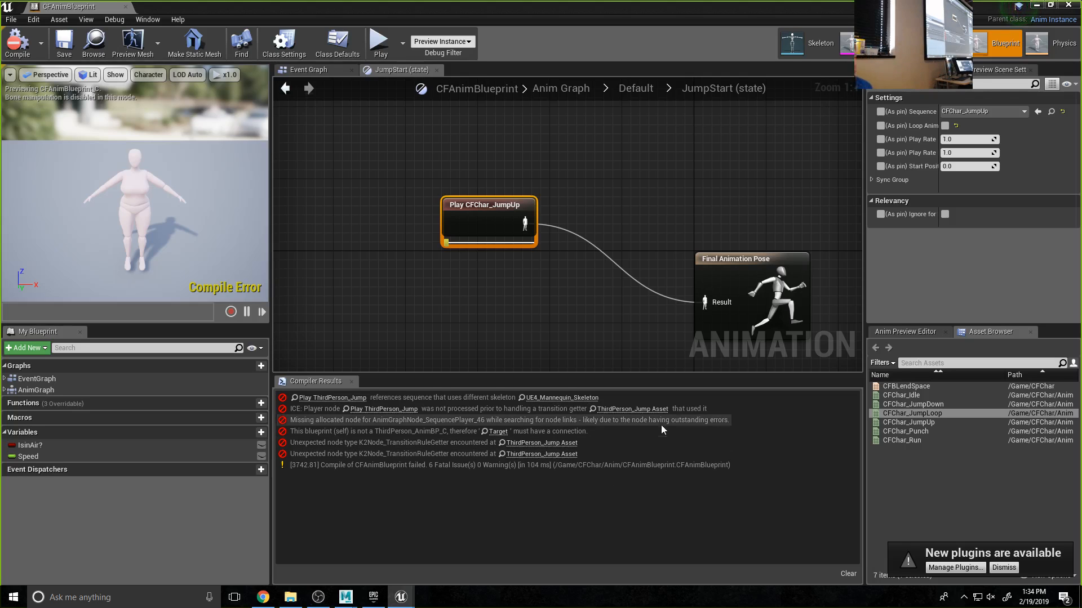
- Return to the Default state machine and open the JumpLoop to JumpEnd transition rule
{"action": "left_click", "coordinate": [642, 90]}
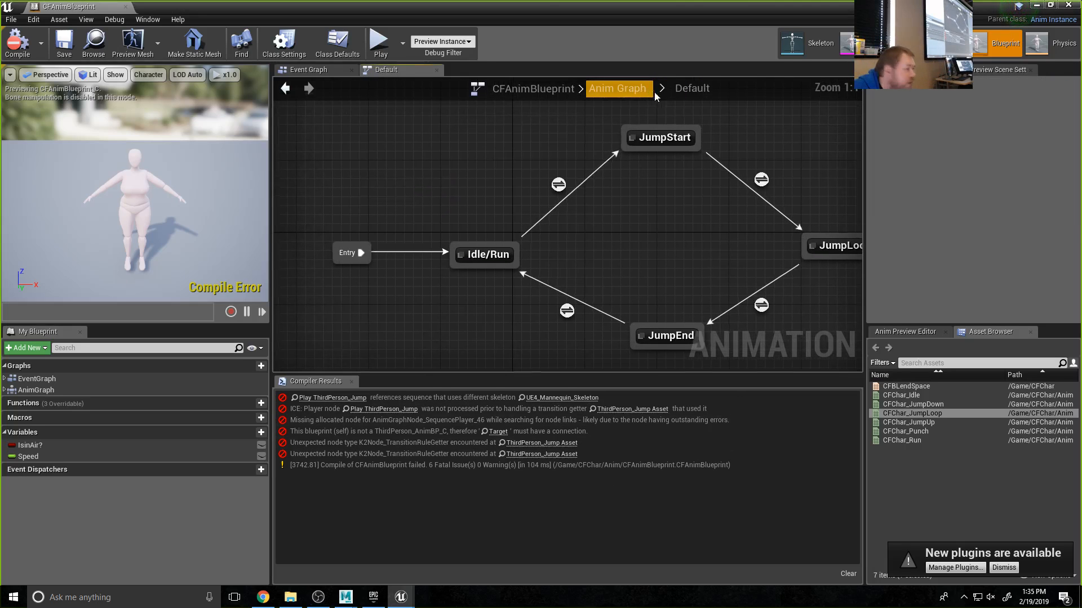
{"action": "right_click_drag", "start_coordinate": [719, 275], "coordinate": [519, 225]}
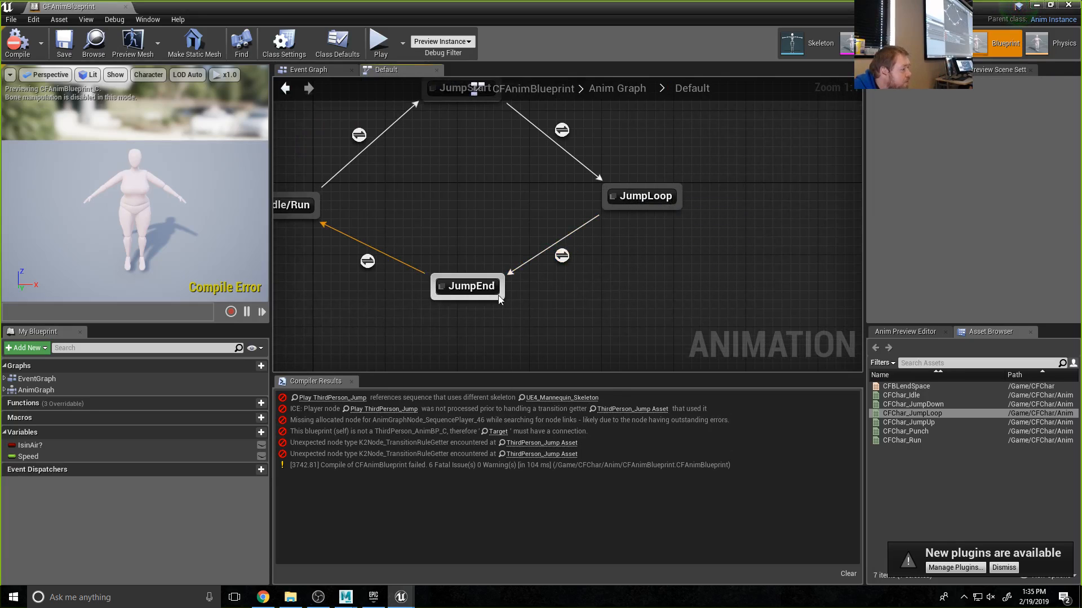
{"action": "double_click", "coordinate": [562, 256]}
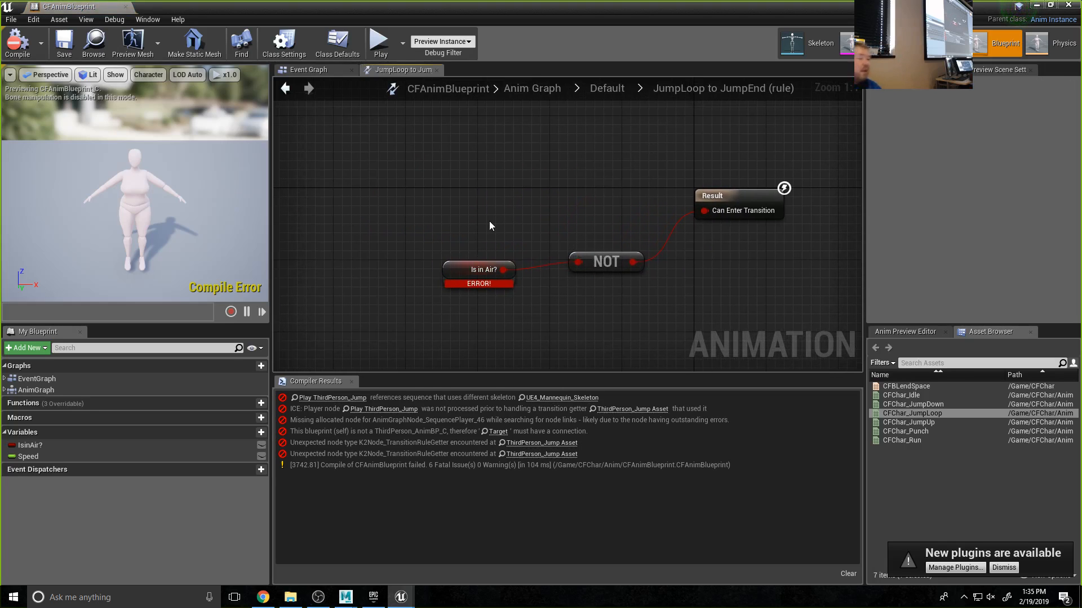
{"action": "left_click_drag", "start_coordinate": [503, 270], "coordinate": [515, 239]}
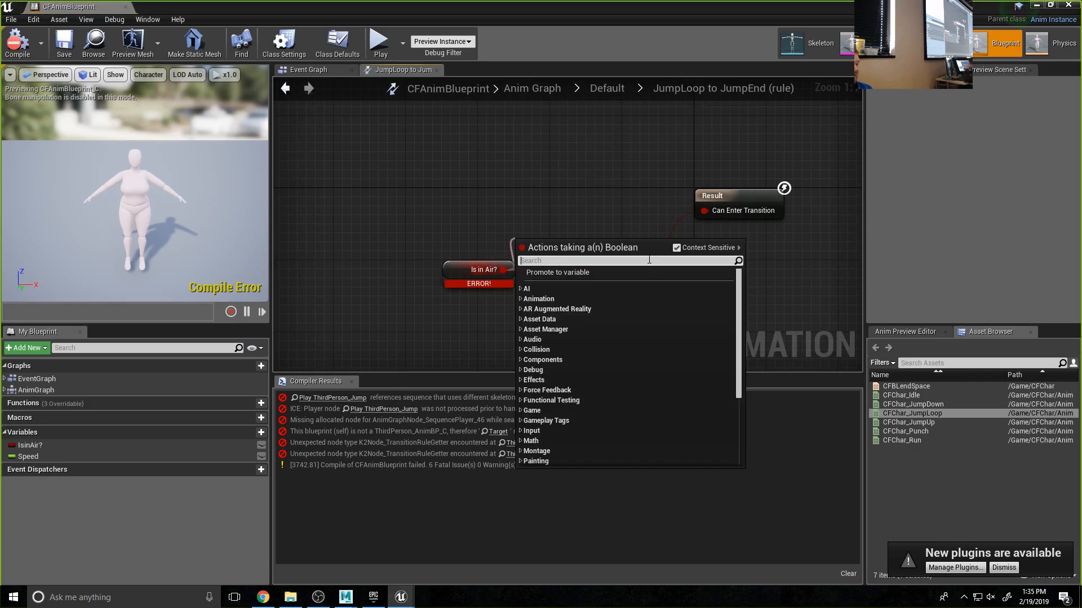
{"action": "right_click", "coordinate": [566, 157]}
{"action": "left_click", "coordinate": [742, 110]}
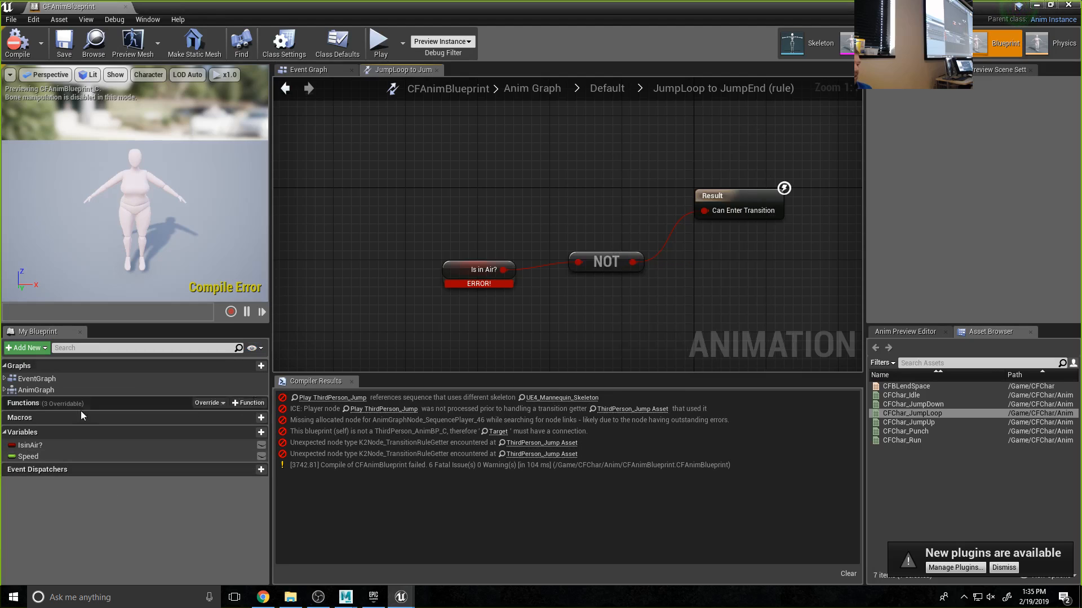
- In the JumpLoop to JumpEnd rule, replace the broken Is in Air? getter with IsinAir? feeding the NOT node, and compile and save
{"action": "left_click_drag", "start_coordinate": [28, 444], "coordinate": [299, 274]}
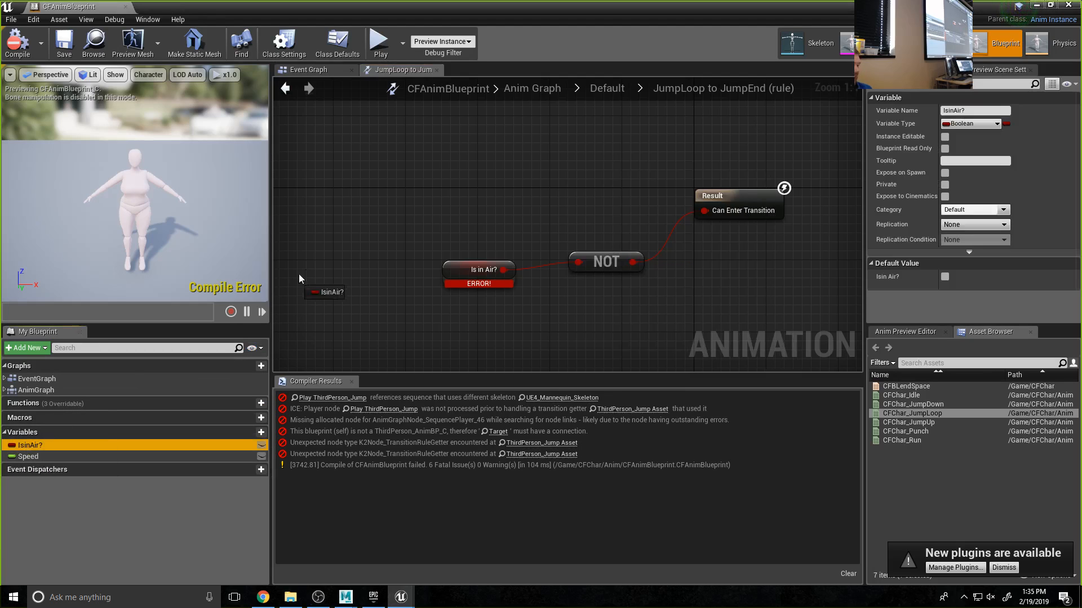
{"action": "left_click_drag", "start_coordinate": [458, 199], "coordinate": [459, 199]}
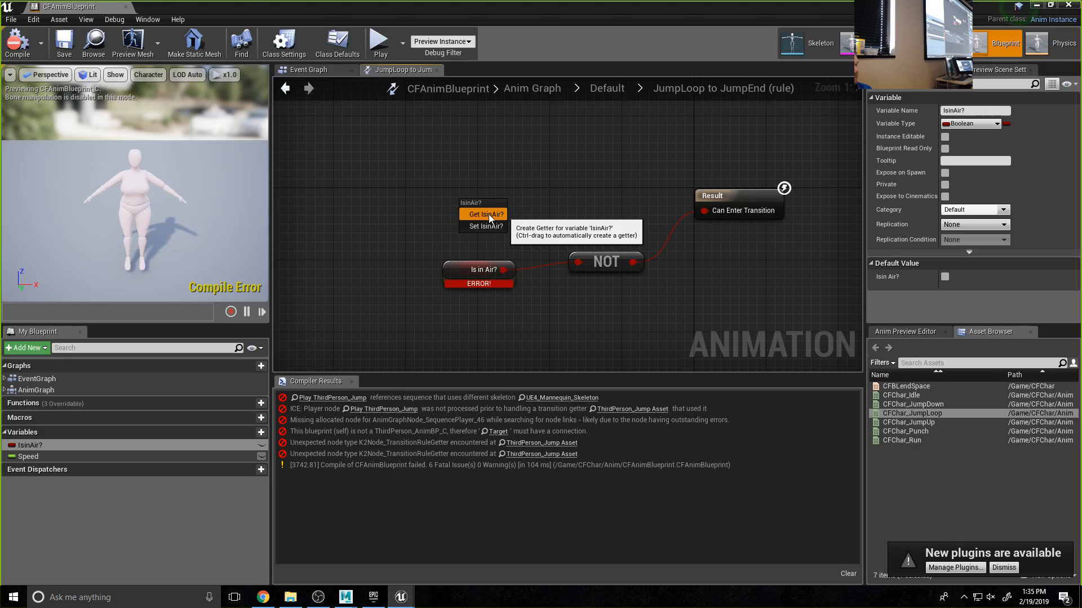
{"action": "left_click", "coordinate": [488, 214]}
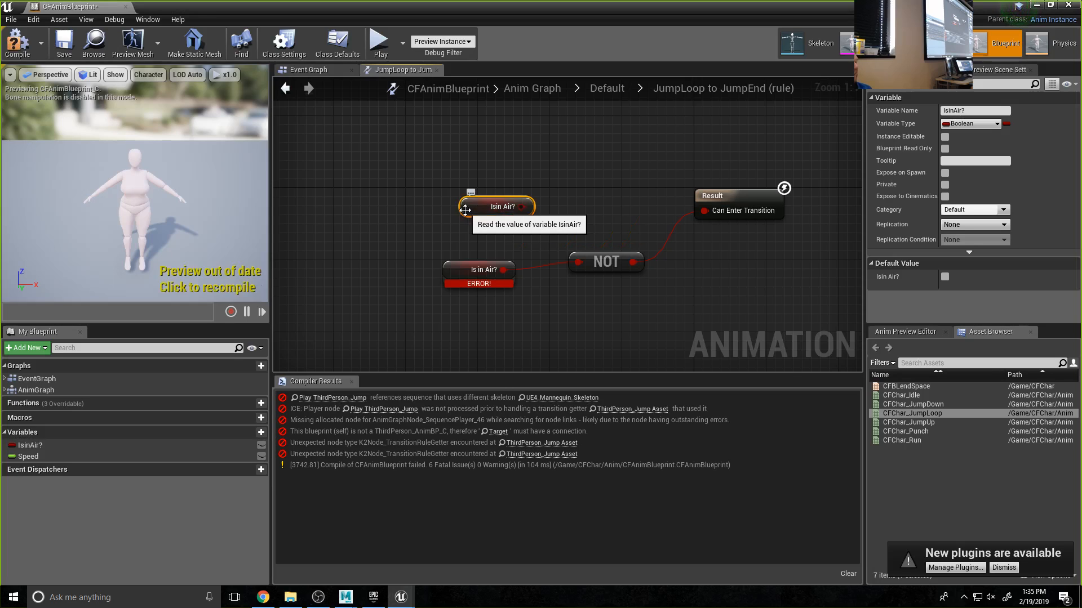
{"action": "left_click_drag", "start_coordinate": [465, 210], "coordinate": [580, 263]}
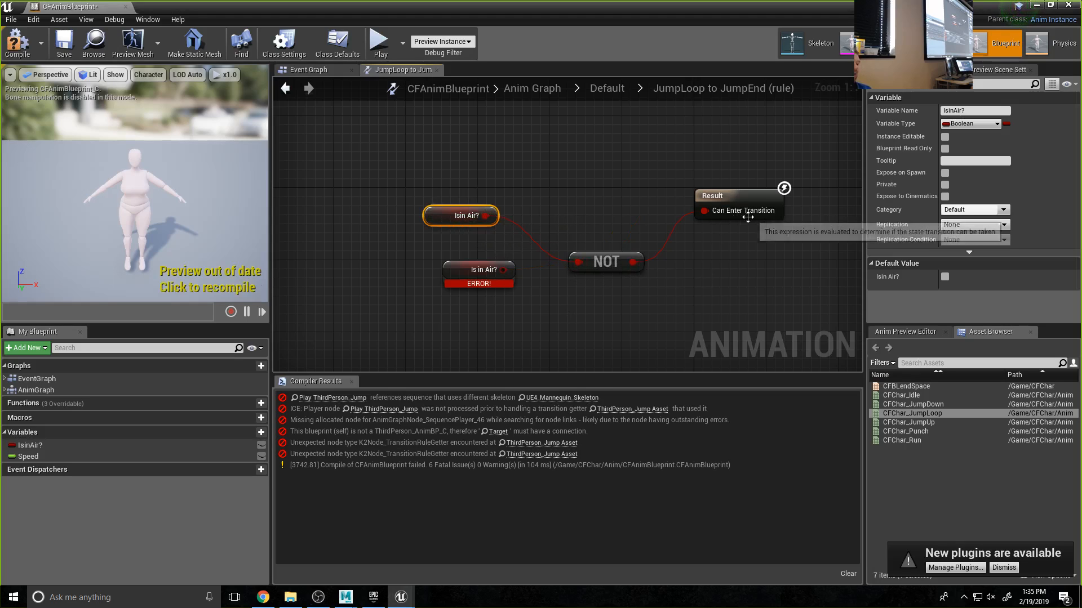
{"action": "left_click", "coordinate": [475, 263]}
{"action": "key", "text": "Delete"}
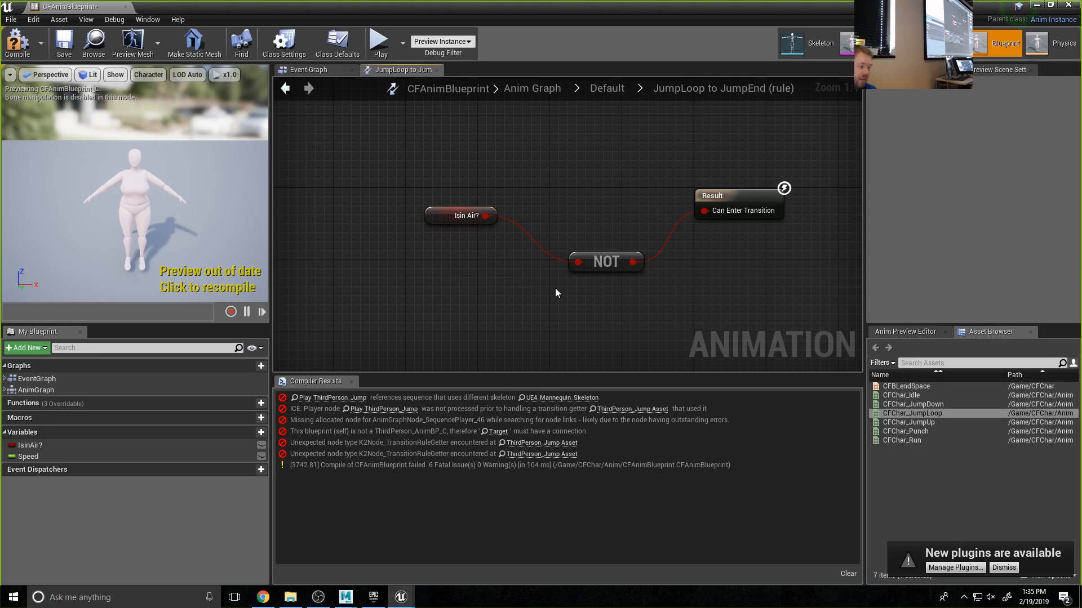
{"action": "left_click", "coordinate": [18, 42]}
{"action": "left_click", "coordinate": [65, 45]}
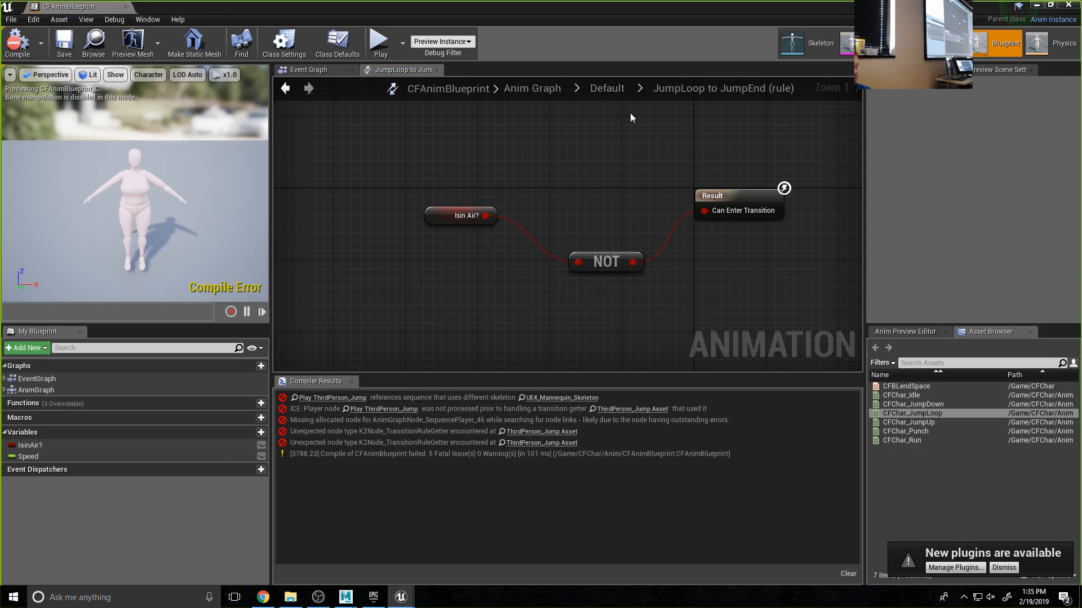
- In the JumpEnd state, replace Play ThirdPerson_Jump with CFChar_JumpDown connected to Final Animation Pose
{"action": "left_click", "coordinate": [609, 88]}
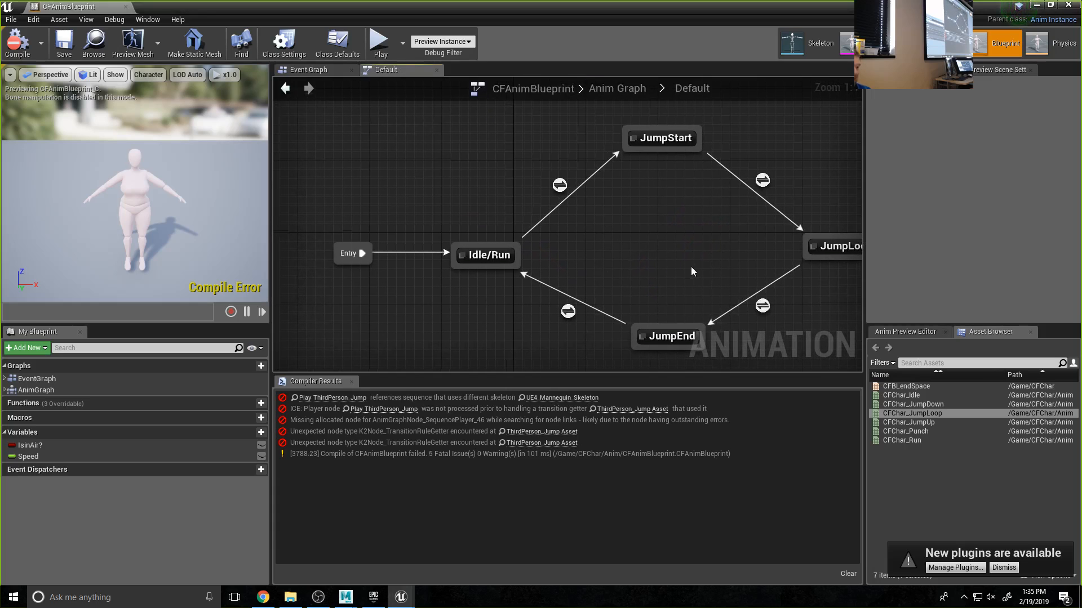
{"action": "right_click_drag", "start_coordinate": [692, 272], "coordinate": [586, 212]}
{"action": "double_click", "coordinate": [569, 276]}
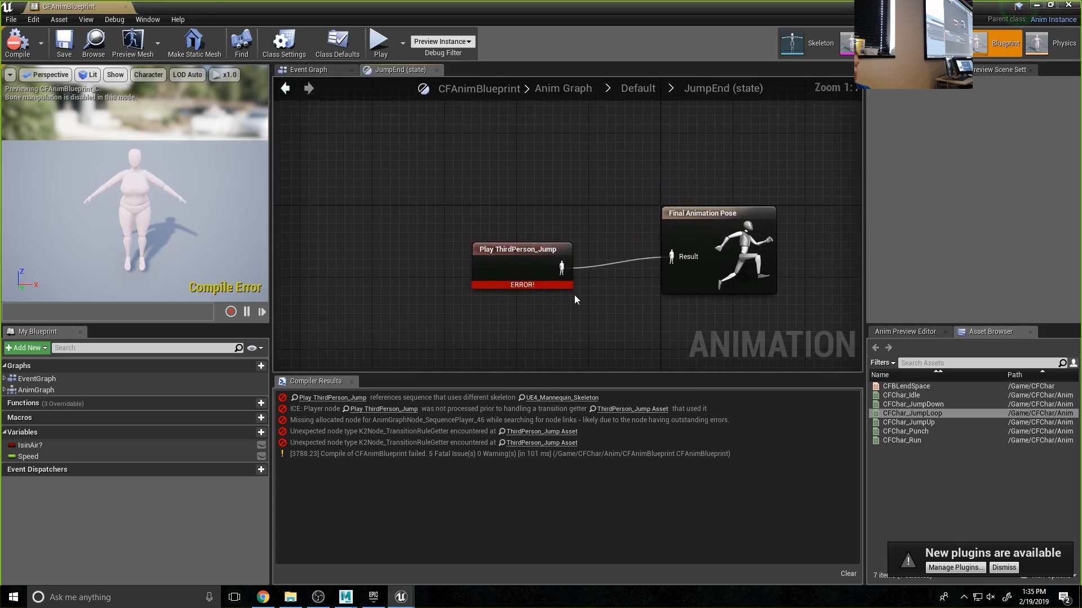
{"action": "left_click", "coordinate": [925, 404]}
{"action": "left_click_drag", "start_coordinate": [925, 404], "coordinate": [492, 179]}
{"action": "left_click_drag", "start_coordinate": [584, 205], "coordinate": [673, 257]}
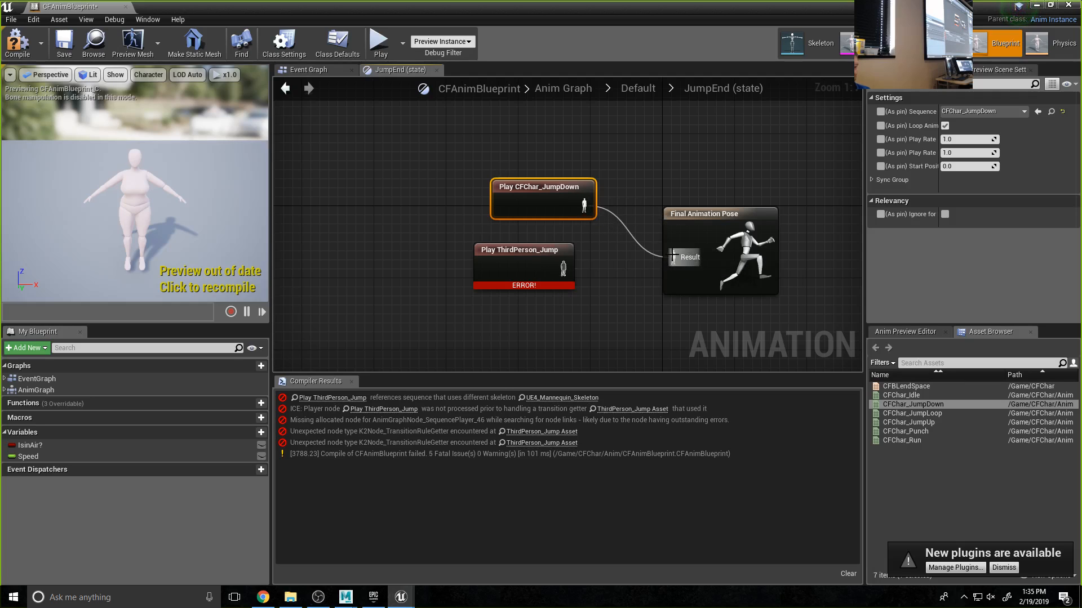
{"action": "left_click", "coordinate": [518, 253]}
{"action": "key", "text": "Delete"}
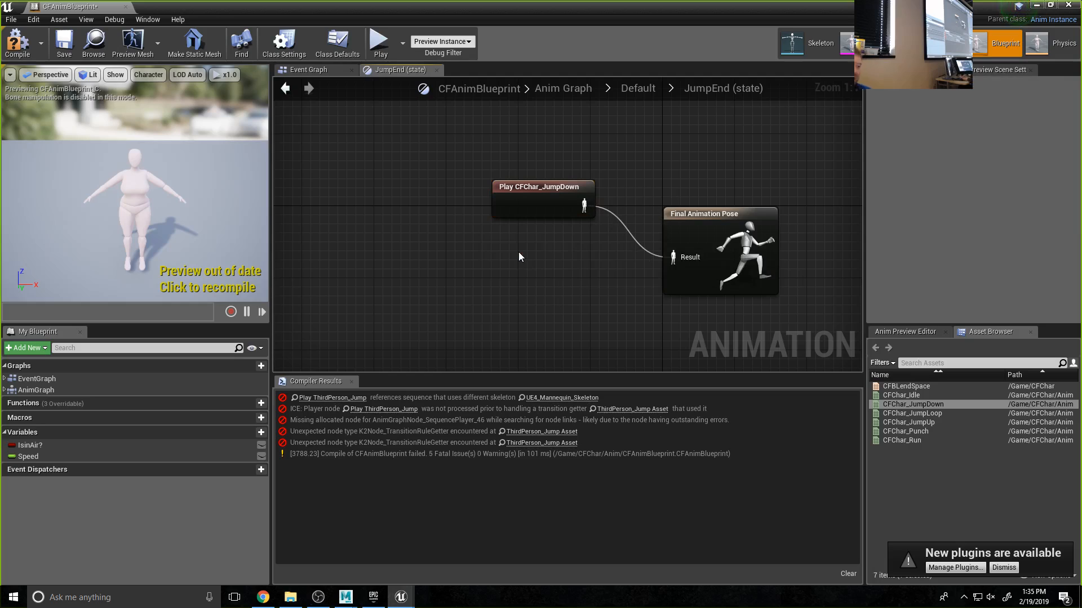
- Turn off Loop Animation for Play CFChar_JumpDown, and compile and save the blueprint
{"action": "left_click", "coordinate": [539, 187]}
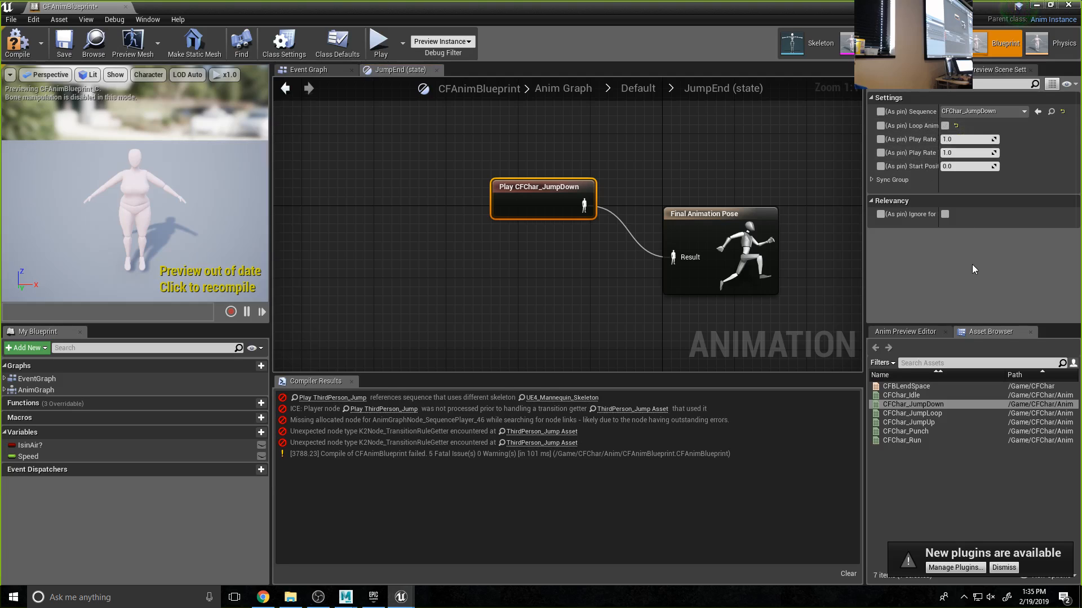
{"action": "left_click", "coordinate": [16, 42]}
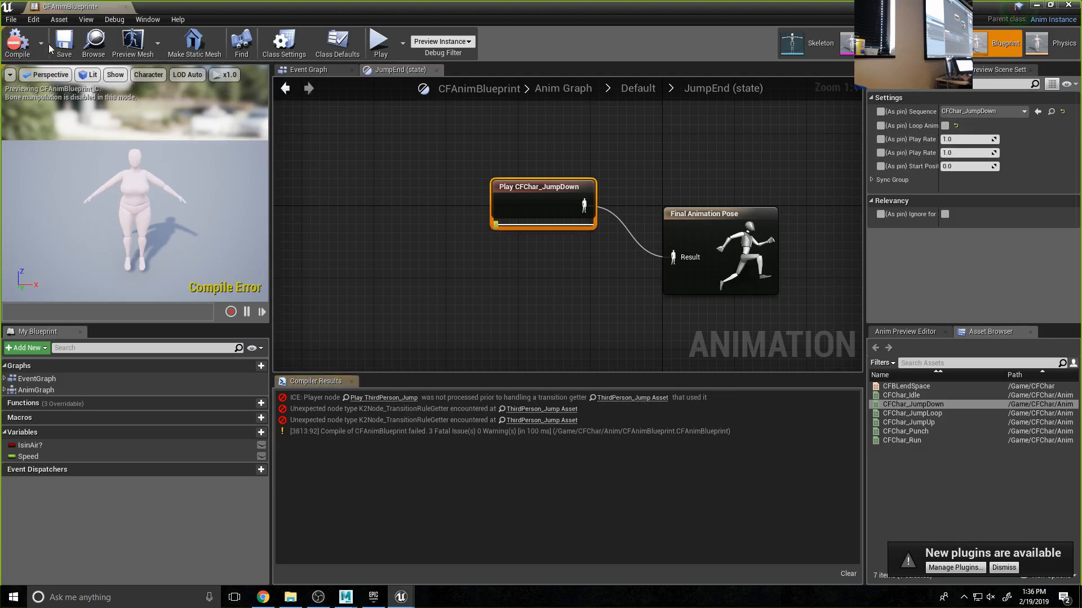
{"action": "left_click", "coordinate": [64, 45]}
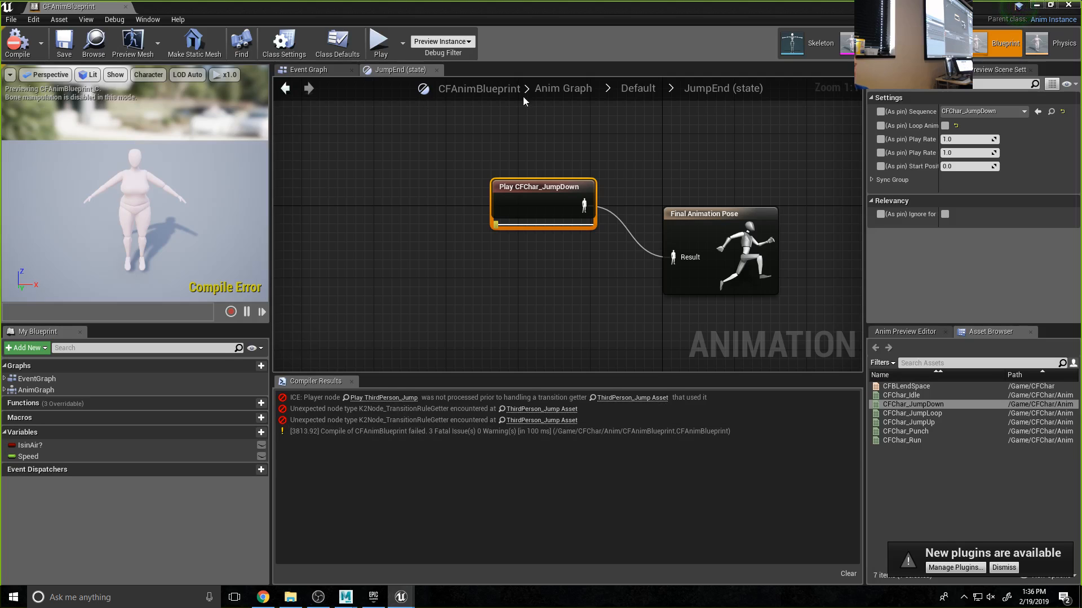
- In the JumpEnd to Idle/Run rule, replace the ThirdPerson_Jump Asset node with Time Remaining (ratio) (CFChar_JumpDown) feeding the less-than comparison
{"action": "left_click", "coordinate": [632, 97]}
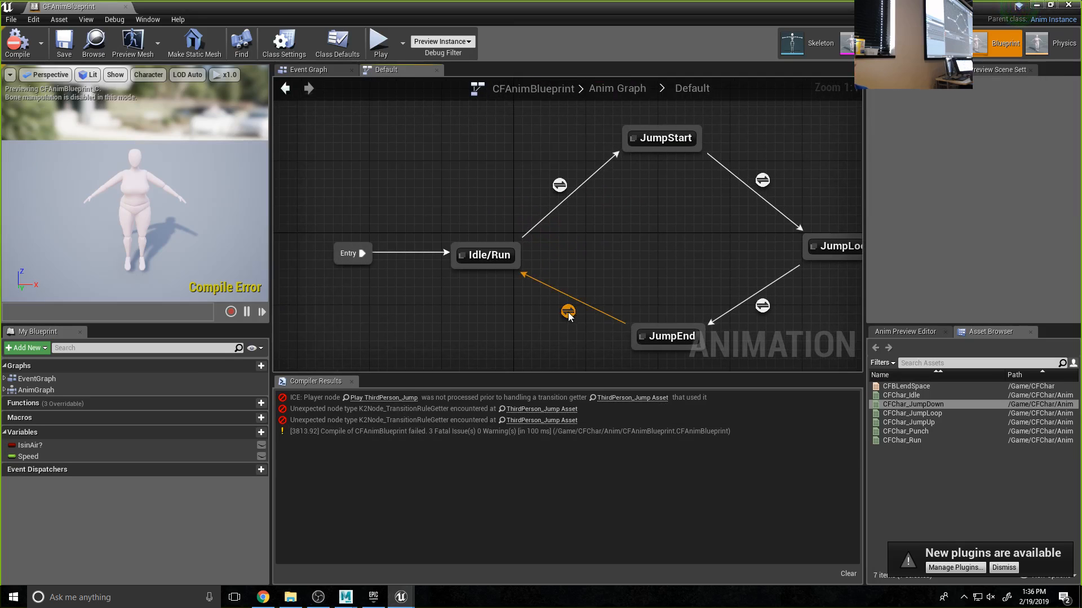
{"action": "double_click", "coordinate": [568, 312]}
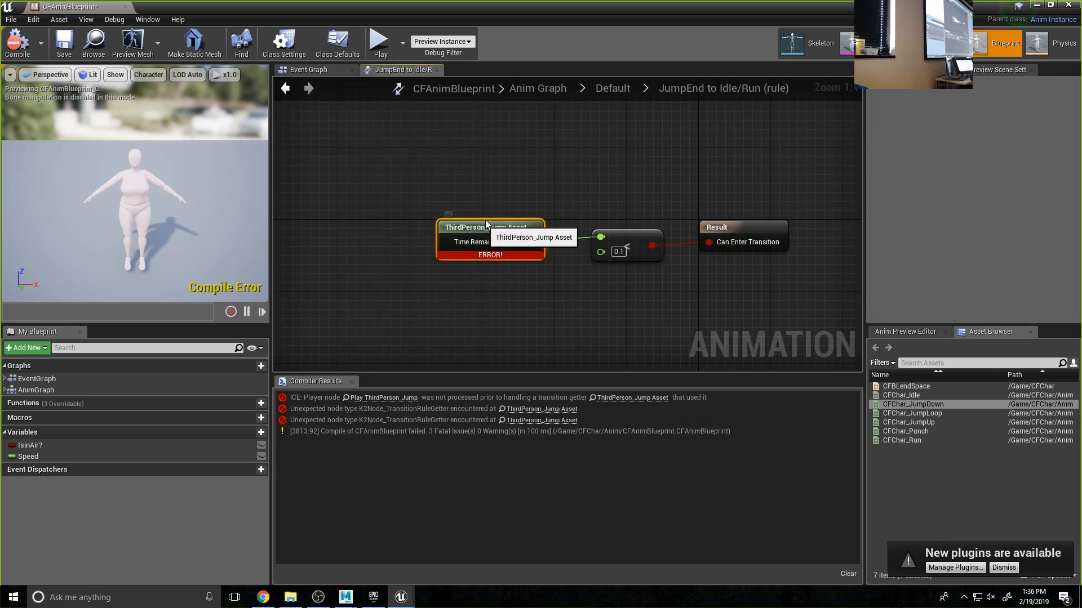
{"action": "left_click_drag", "start_coordinate": [474, 227], "coordinate": [430, 155]}
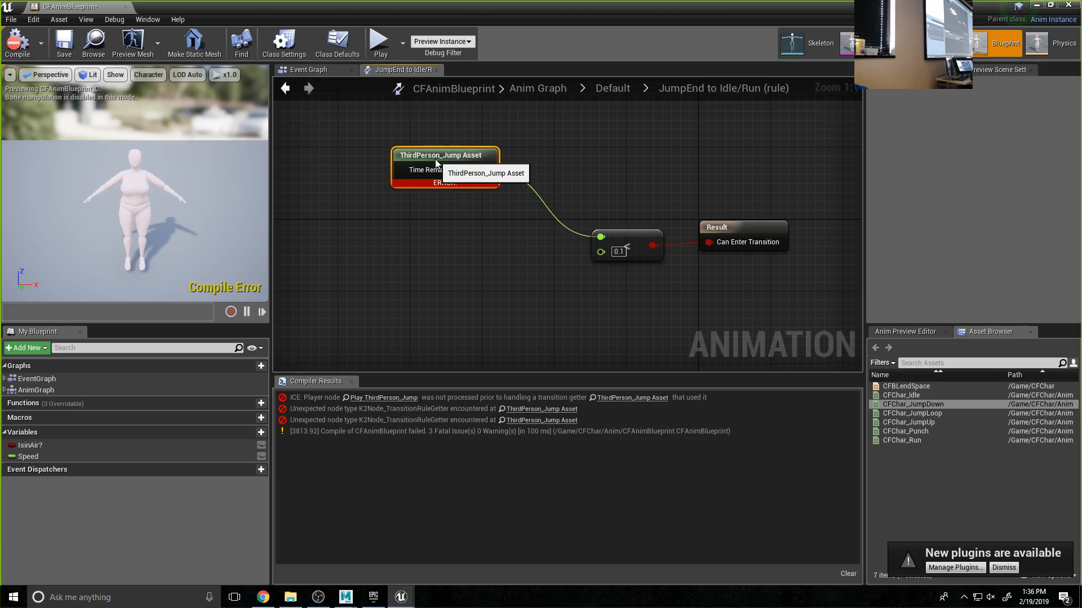
{"action": "right_click", "coordinate": [455, 244]}
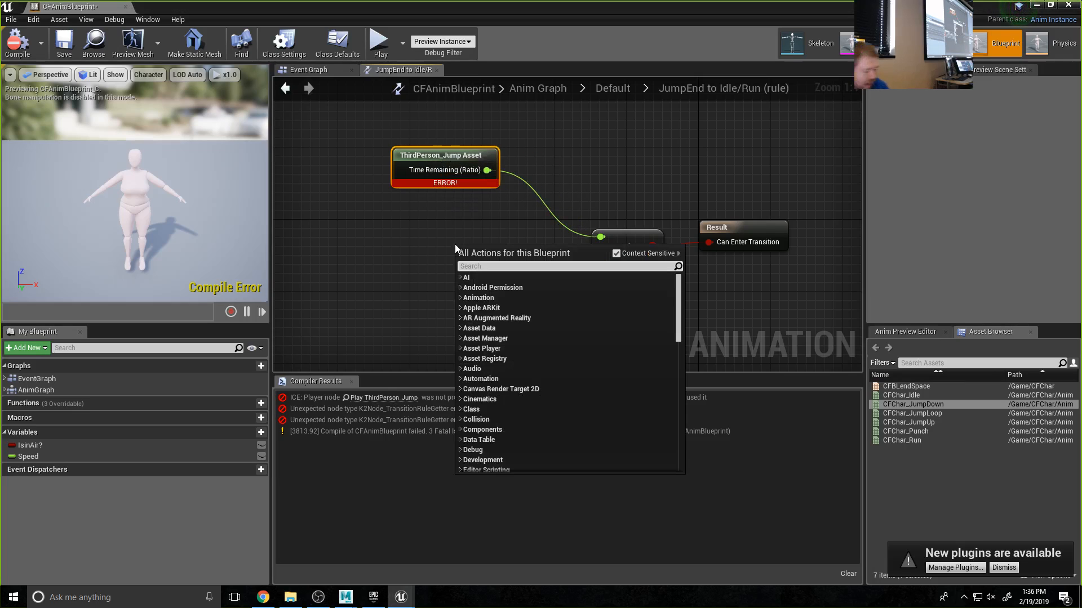
{"action": "type", "text": "timere"}
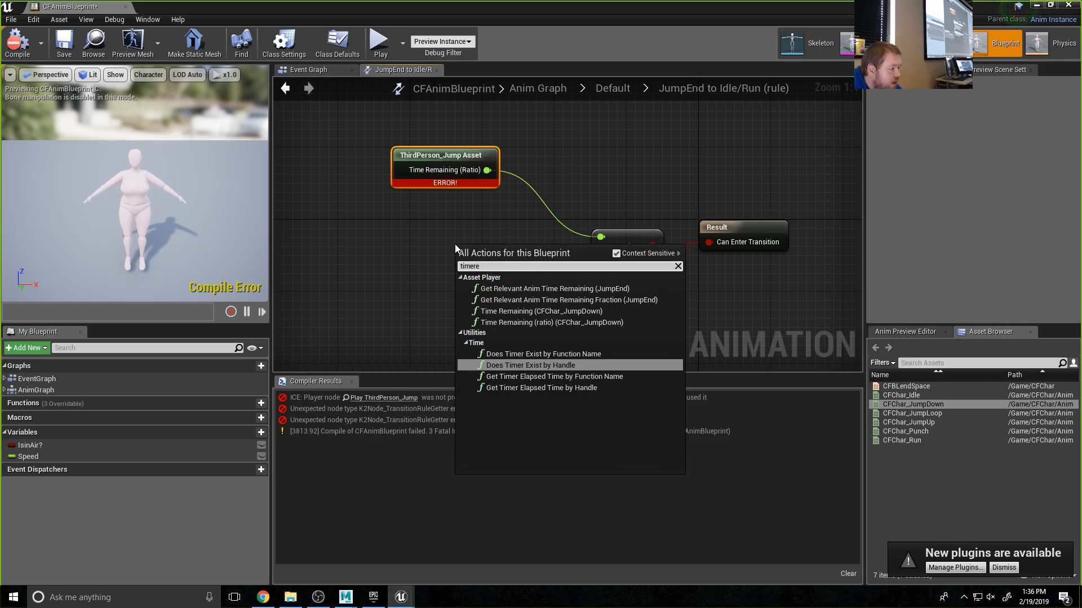
{"action": "type", "text": "m"}
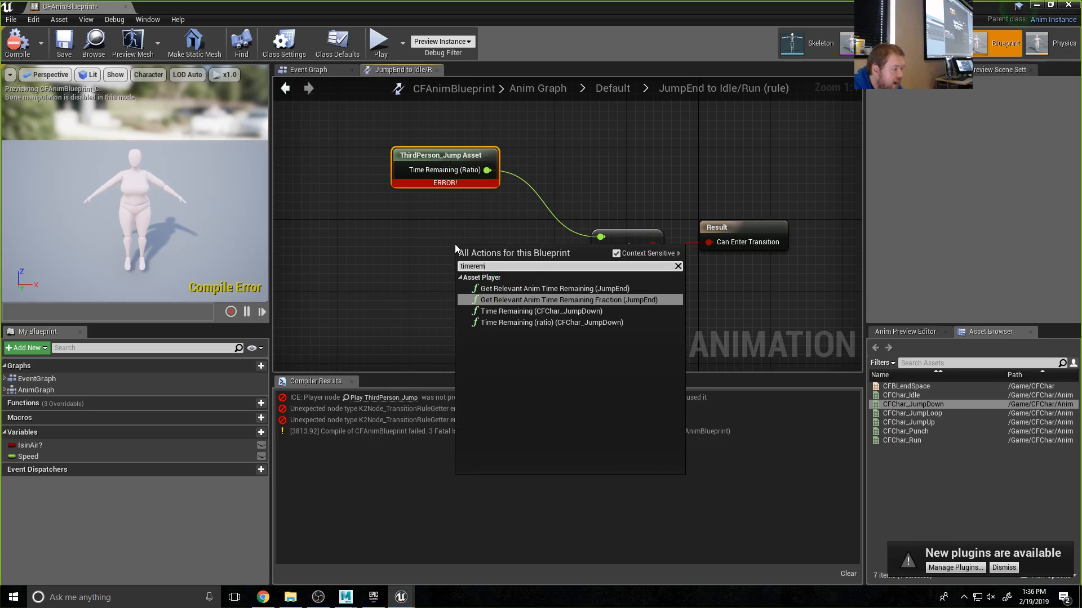
{"action": "left_click", "coordinate": [532, 322]}
{"action": "left_click_drag", "start_coordinate": [533, 254], "coordinate": [416, 263]}
{"action": "left_click_drag", "start_coordinate": [502, 279], "coordinate": [601, 237]}
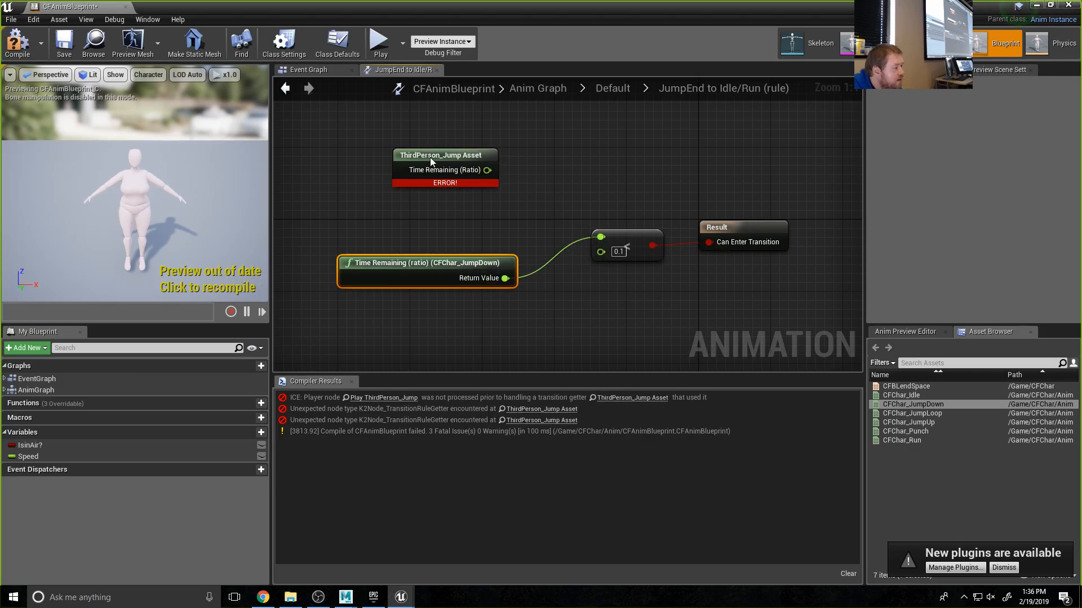
{"action": "left_click", "coordinate": [430, 157]}
{"action": "key", "text": "Delete"}
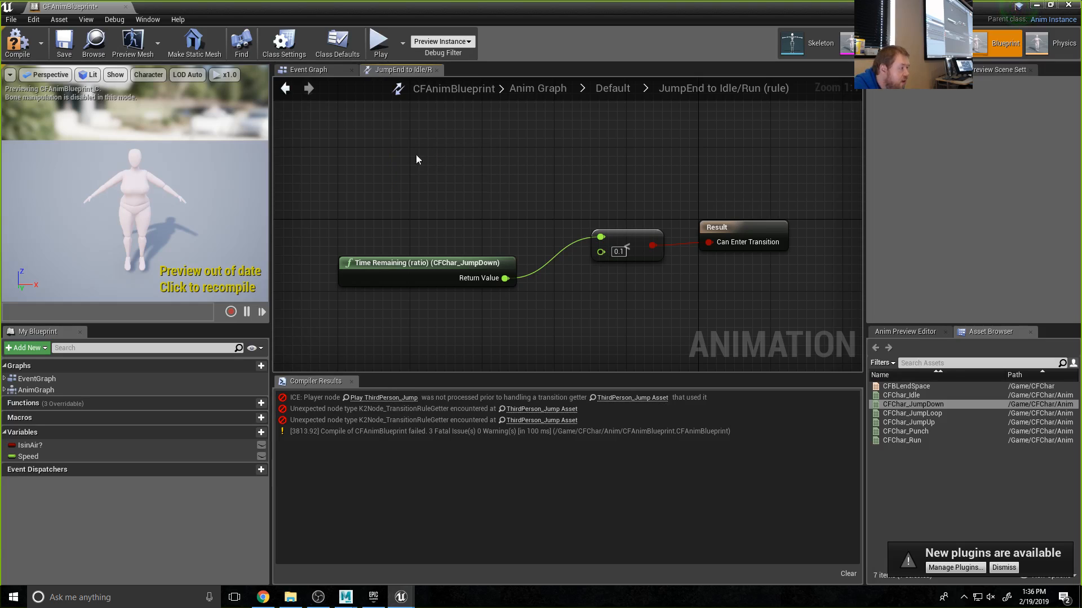
- Compile and save CFAnimBlueprint, and close its editor window
{"action": "left_click", "coordinate": [17, 42]}
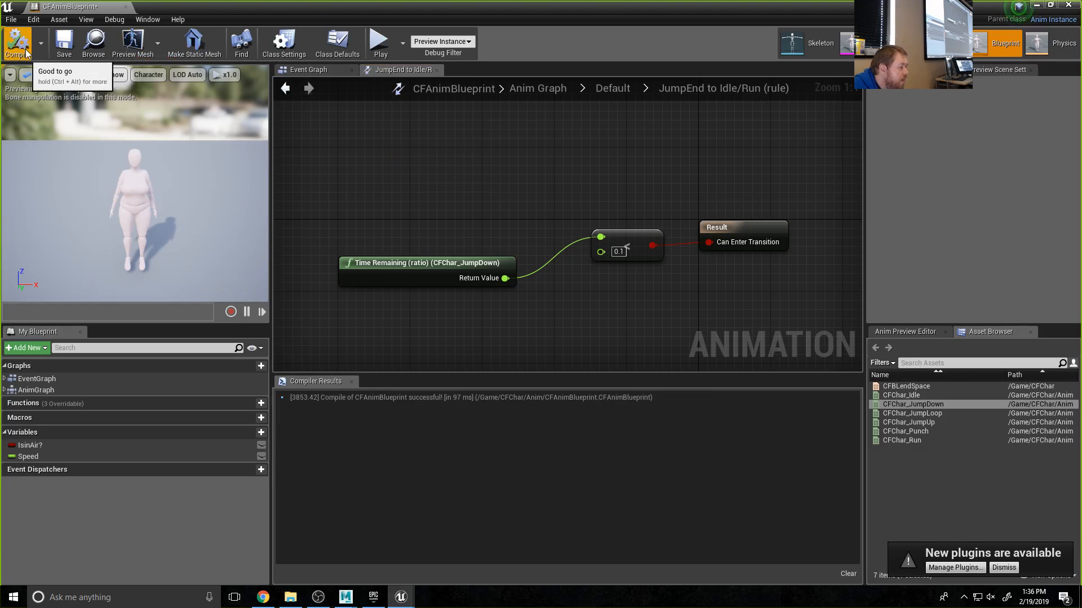
{"action": "left_click", "coordinate": [58, 48]}
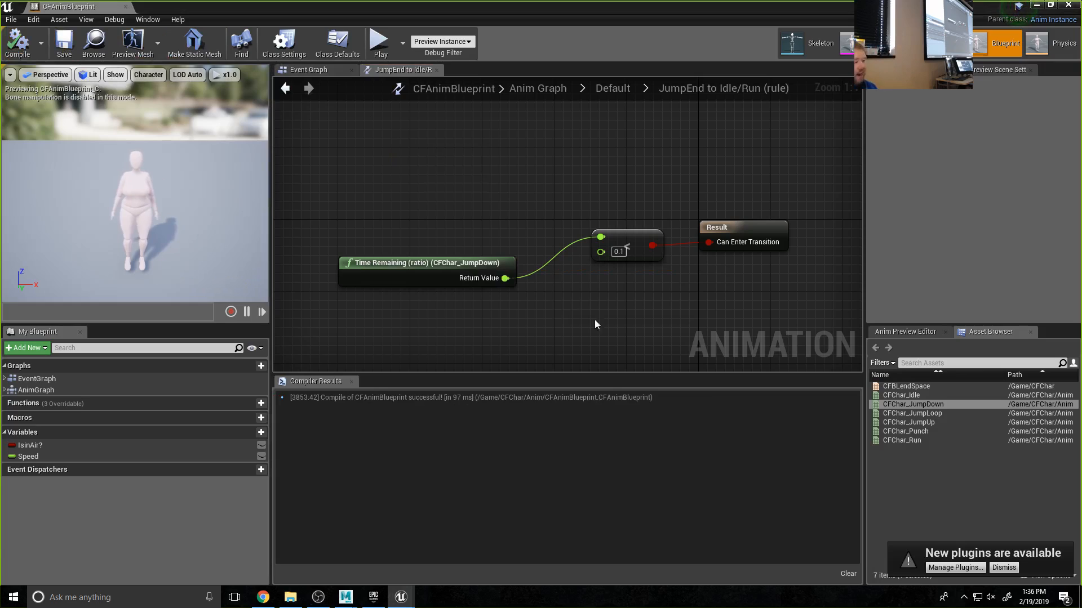
{"action": "left_click", "coordinate": [1066, 6]}
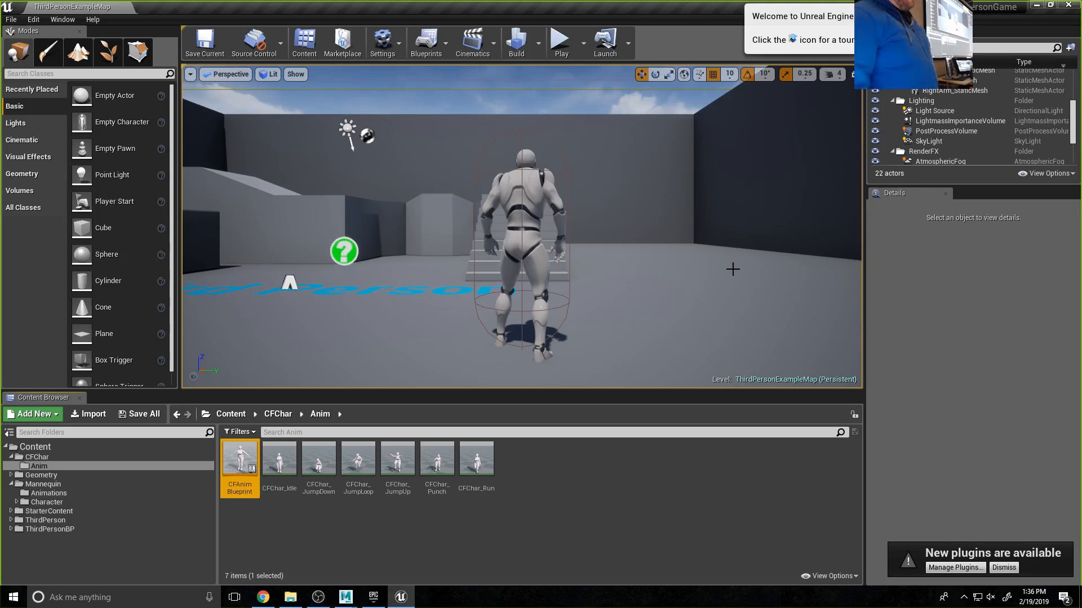
- Play the level in the editor, run the character forward to check which character is used, and stop the session
{"action": "left_click", "coordinate": [558, 42]}
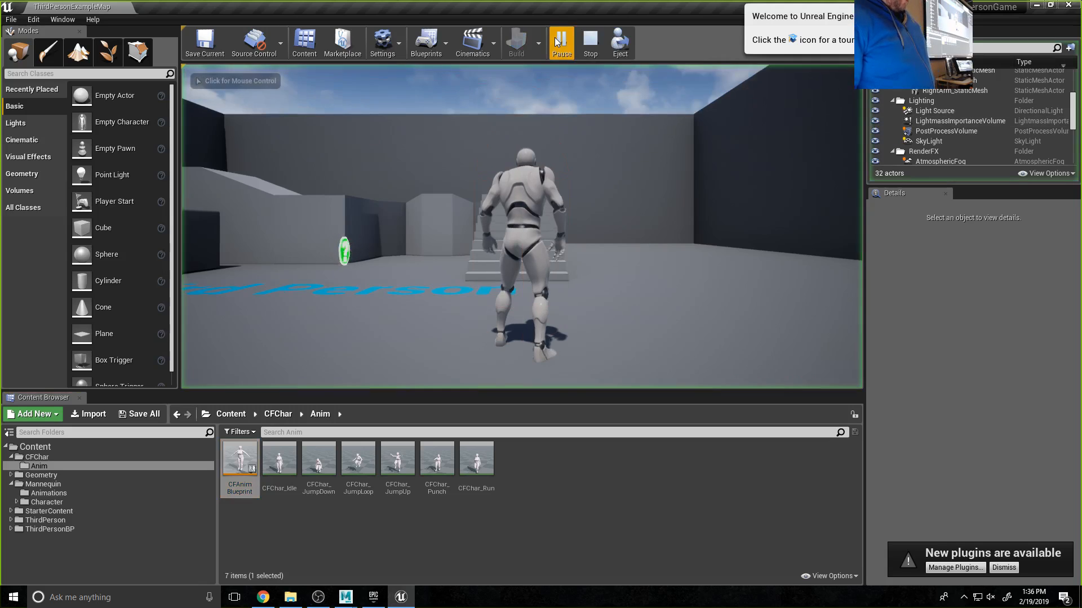
{"action": "left_click", "coordinate": [534, 196]}
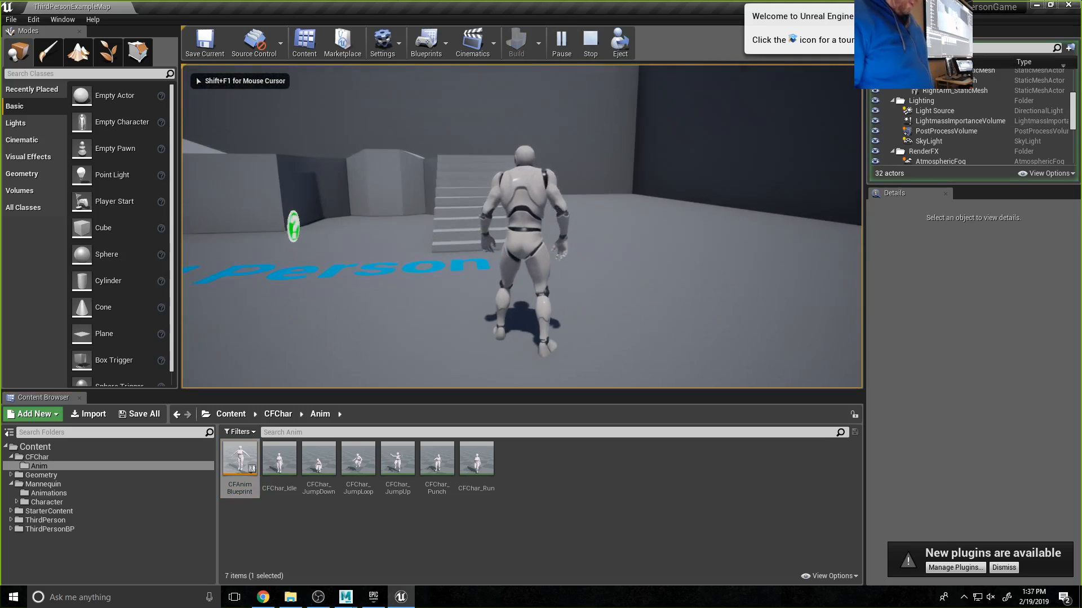
{"action": "key", "text": "w"}
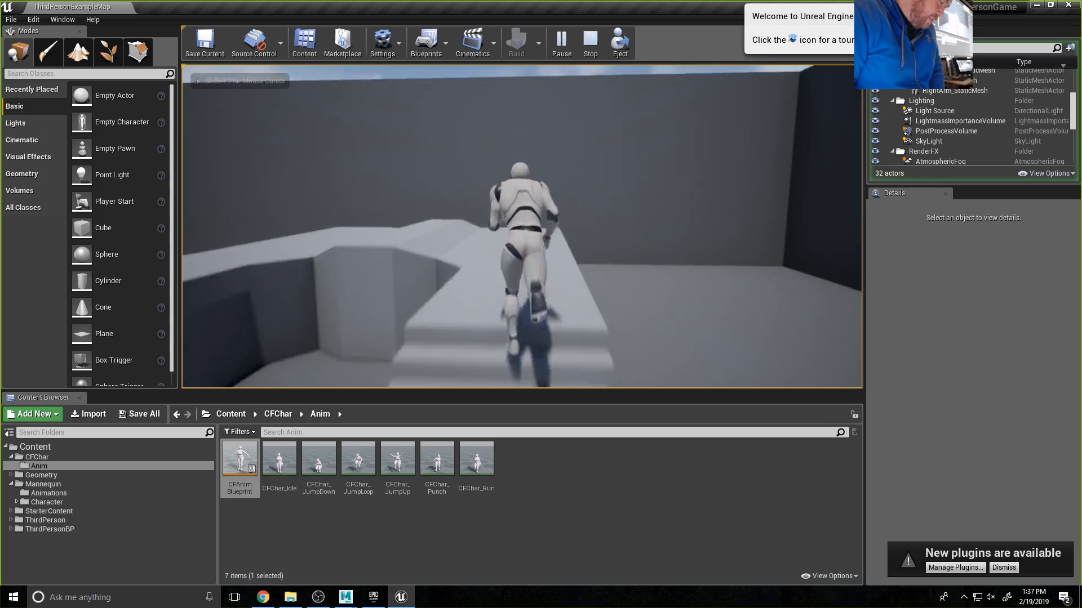
{"action": "key", "text": "Escape"}
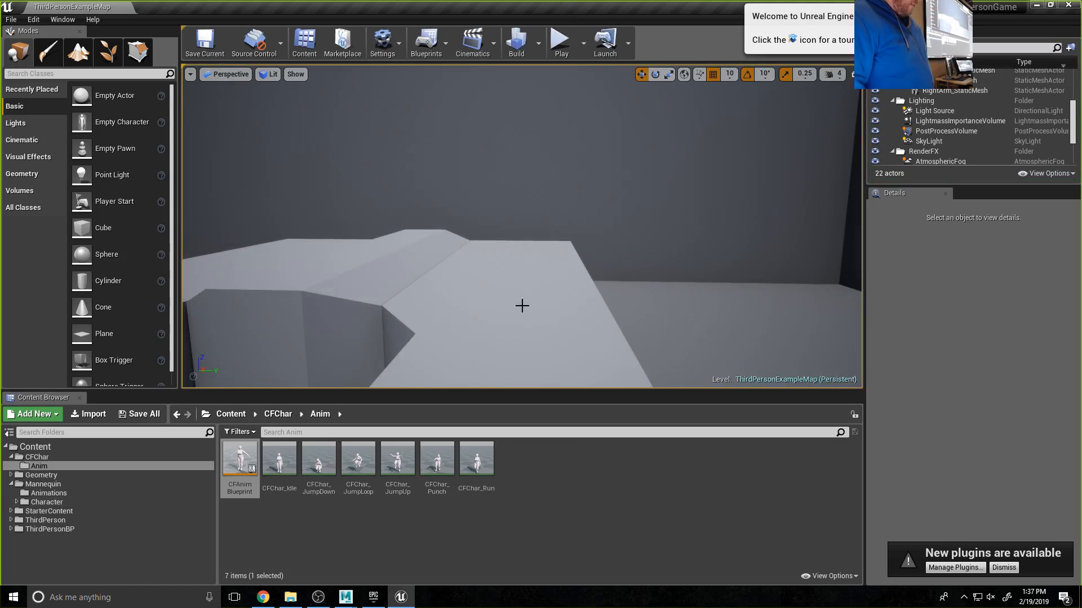
- Expand the ThirdPersonBP folder in the project content to reach its Blueprints folder
{"action": "scroll", "coordinate": [415, 184], "scroll_direction": "down", "scroll_amount": 8}
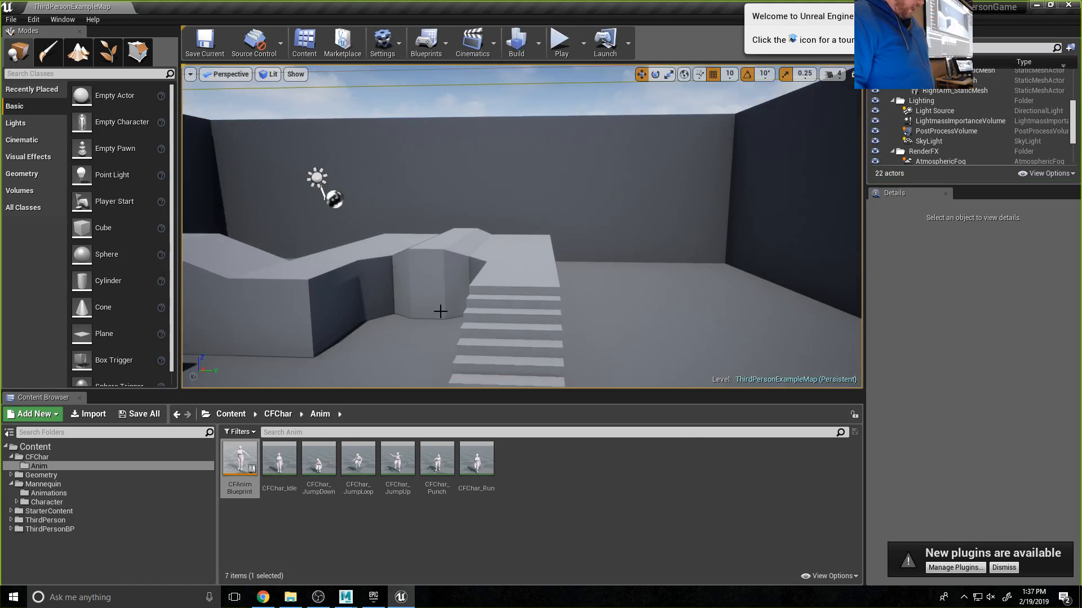
{"action": "right_click_drag", "start_coordinate": [440, 309], "coordinate": [451, 338]}
{"action": "scroll", "coordinate": [445, 308], "scroll_direction": "down", "scroll_amount": 8}
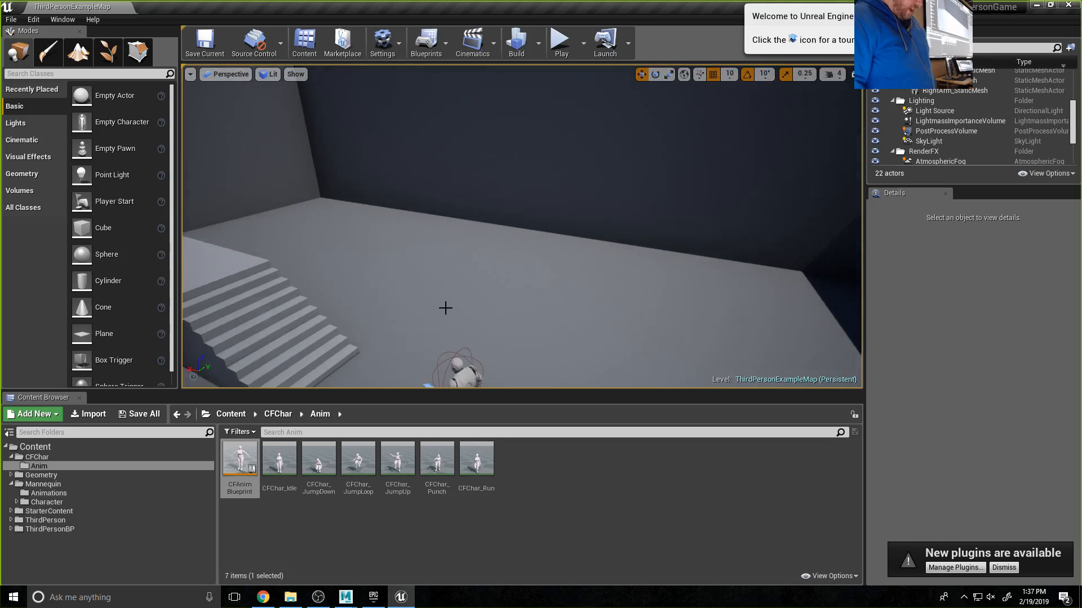
{"action": "mouse_move", "coordinate": [522, 306]}
{"action": "right_mouse_down"}
{"action": "mouse_move", "coordinate": [522, 271]}
{"action": "mouse_move", "coordinate": [524, 315]}
{"action": "right_mouse_up"}
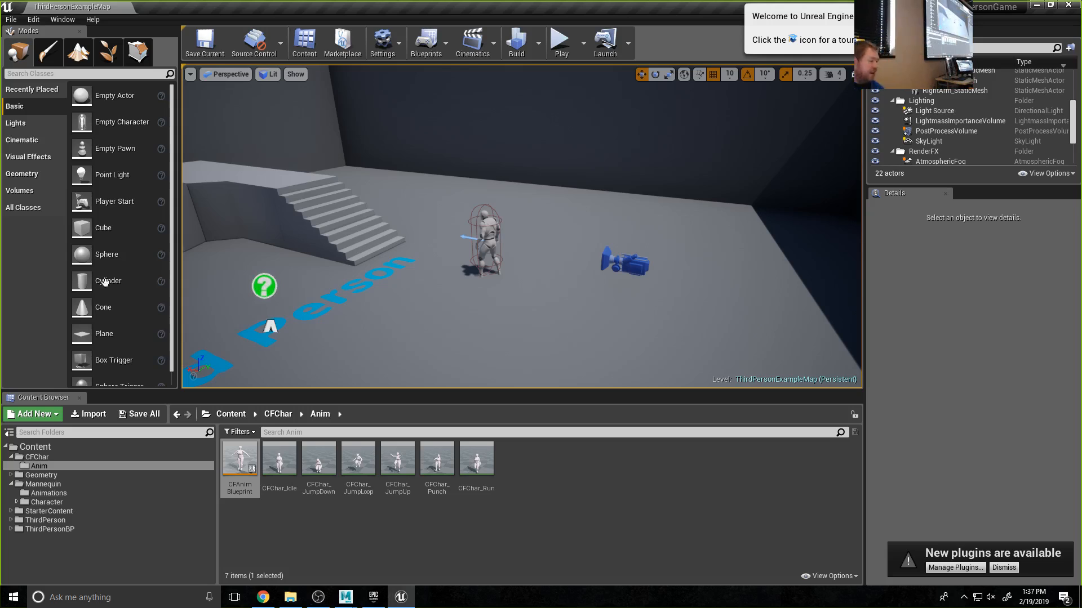
{"action": "left_click", "coordinate": [11, 529]}
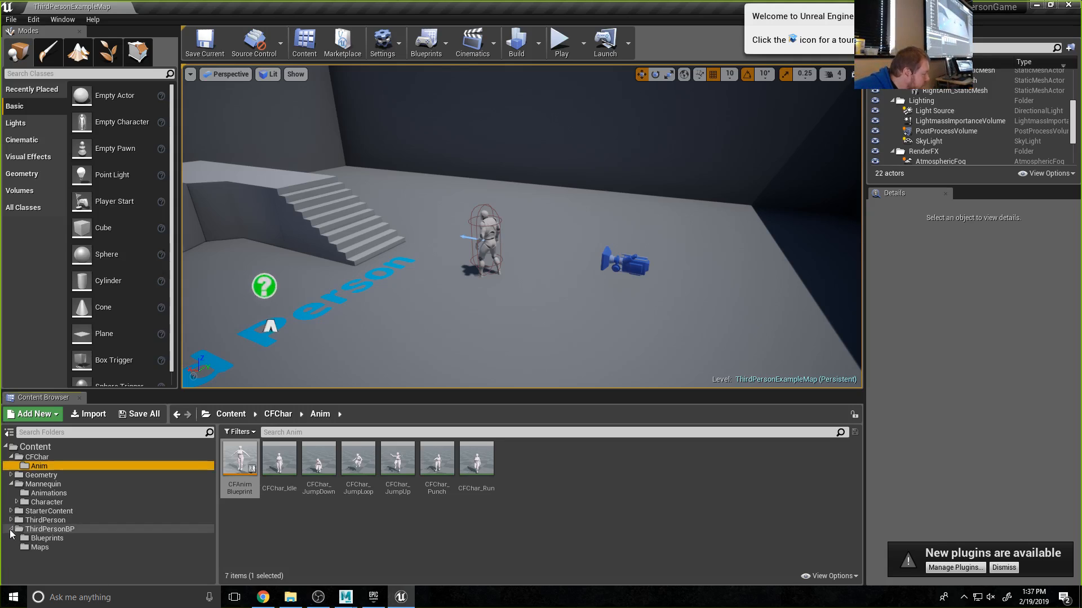
- Open the ThirdPersonCharacter blueprint from the Blueprints folder inside ThirdPersonBP
{"action": "left_click", "coordinate": [40, 529]}
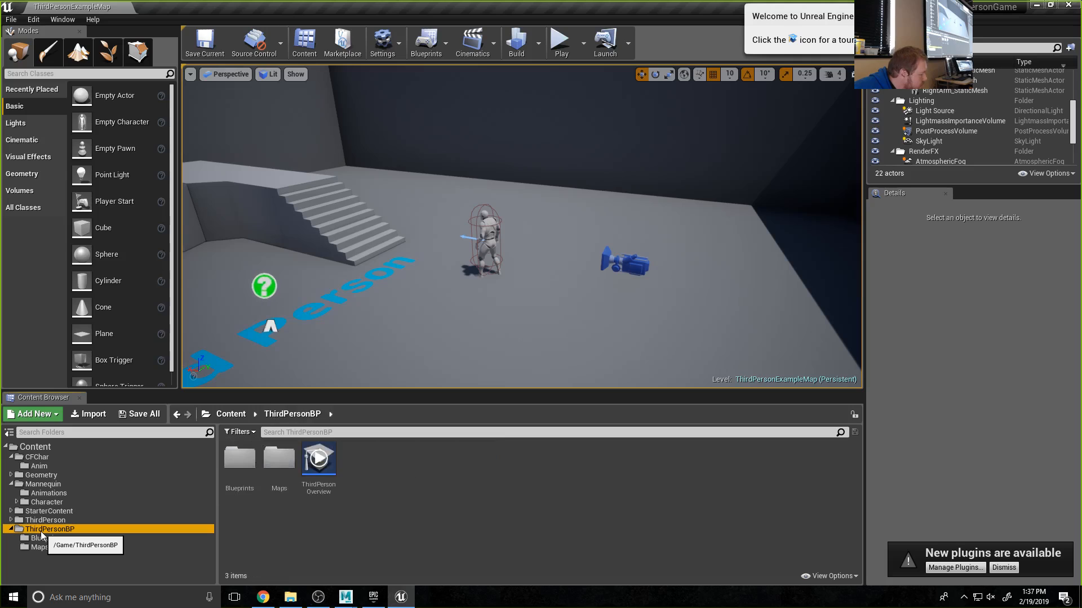
{"action": "double_click", "coordinate": [240, 460]}
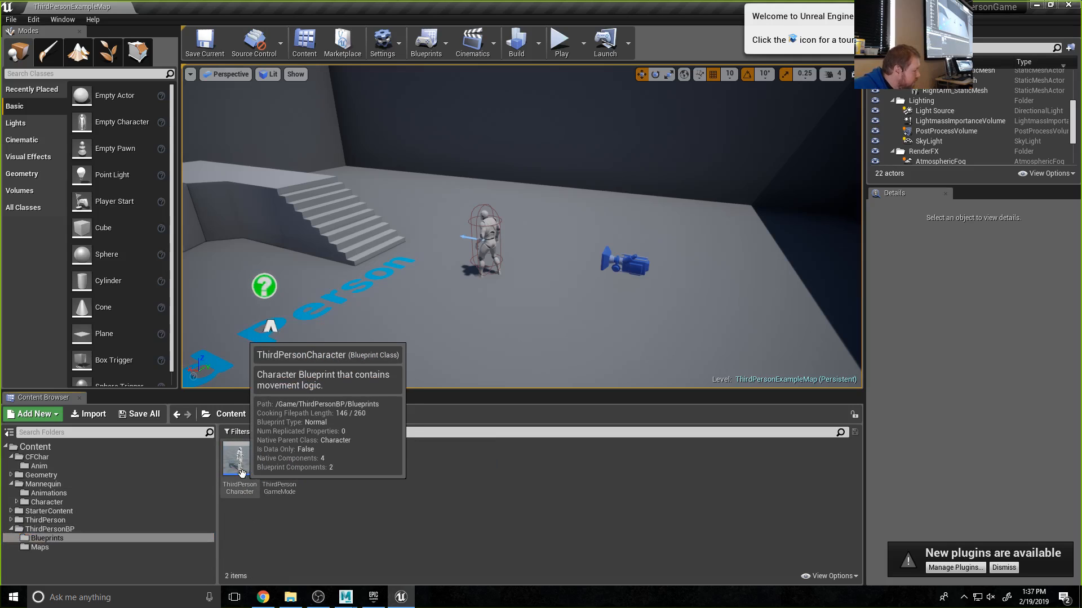
{"action": "double_click", "coordinate": [237, 466]}
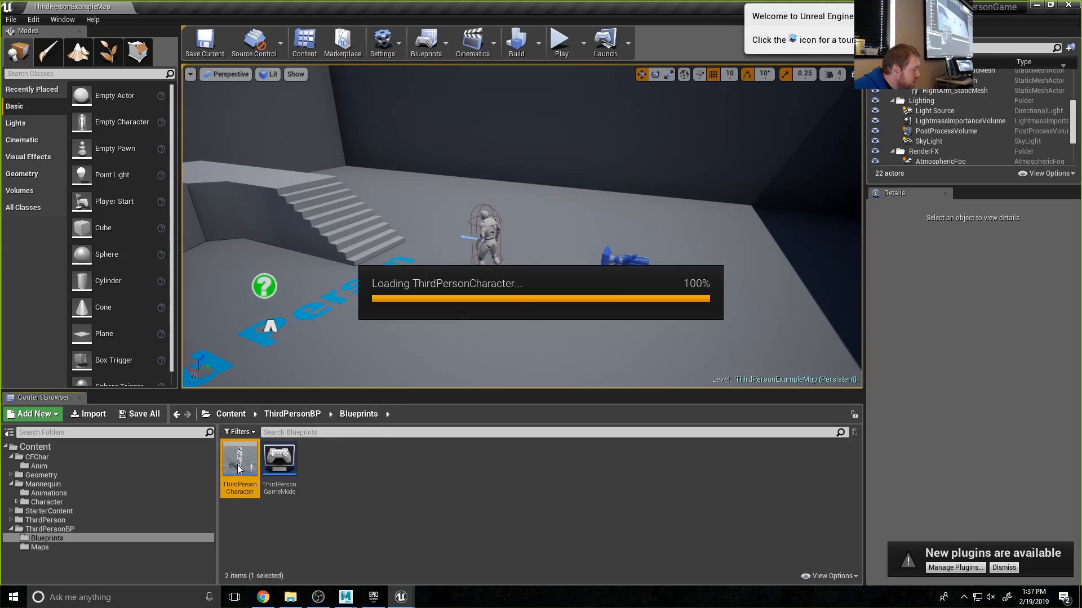
- Examine the input node groups in the character blueprint's event graph and the contents of its construction script
{"action": "scroll", "coordinate": [538, 382], "scroll_direction": "down", "scroll_amount": 4}
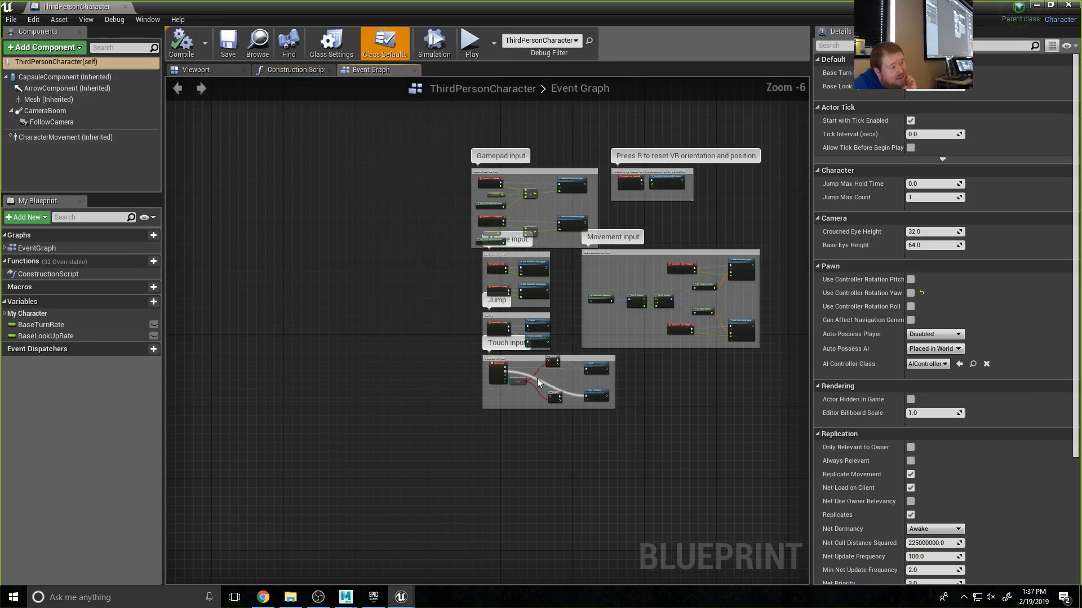
{"action": "scroll", "coordinate": [538, 382], "scroll_direction": "down", "scroll_amount": 2}
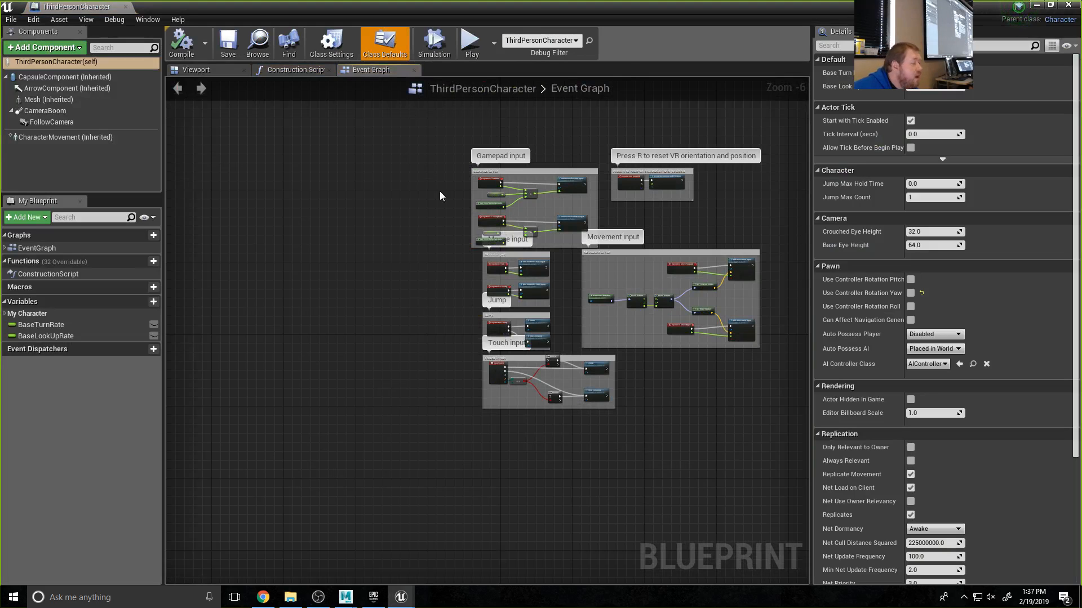
{"action": "right_click_drag", "start_coordinate": [439, 191], "coordinate": [328, 259]}
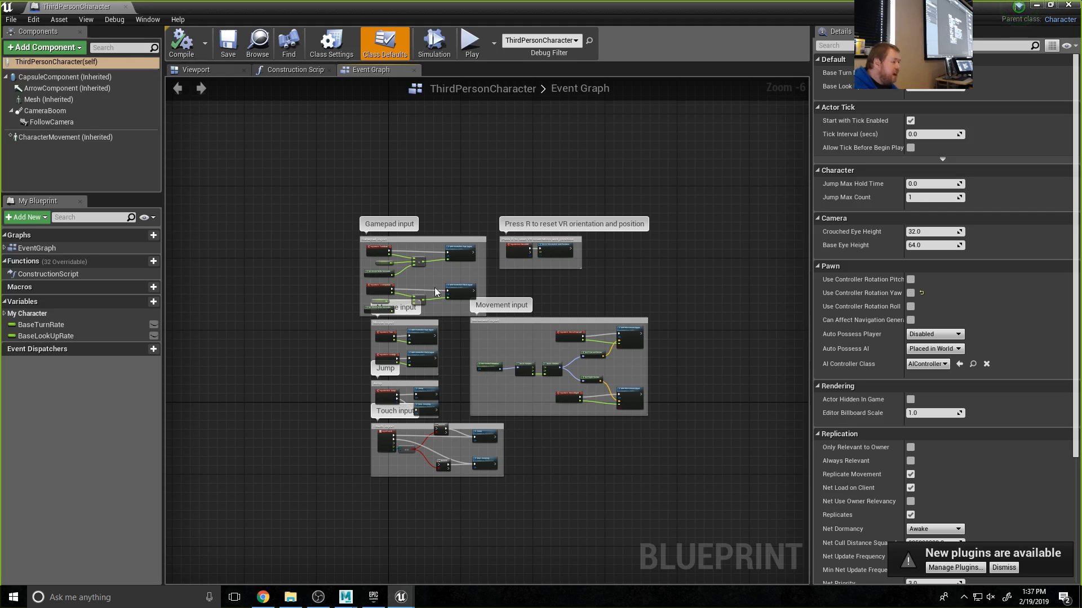
{"action": "scroll", "coordinate": [363, 258], "scroll_direction": "up", "scroll_amount": 3}
{"action": "scroll", "coordinate": [379, 312], "scroll_direction": "up", "scroll_amount": 1}
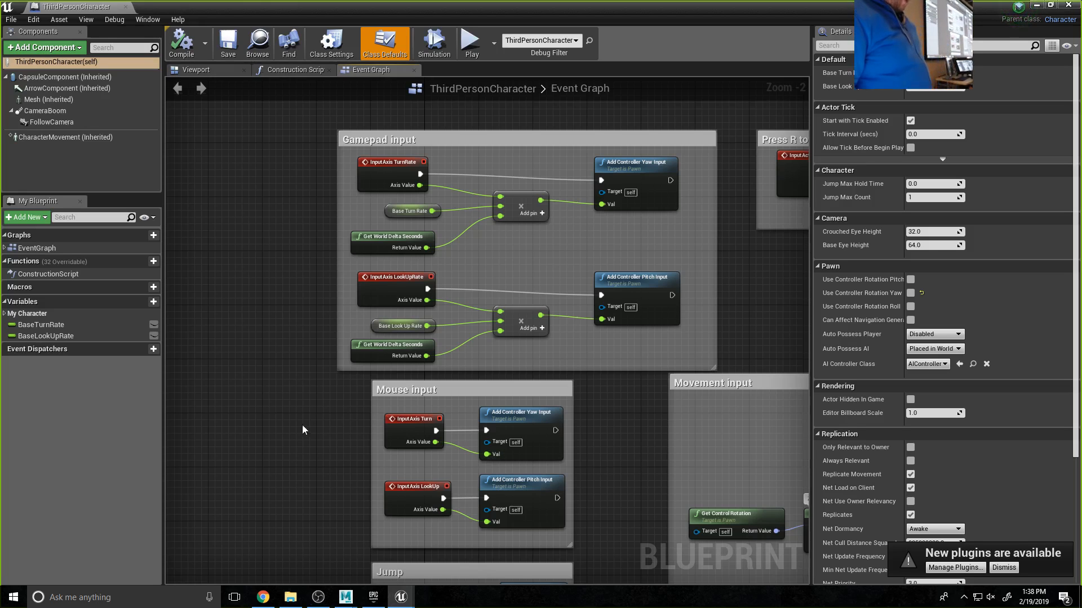
{"action": "right_click_drag", "start_coordinate": [302, 430], "coordinate": [115, 257]}
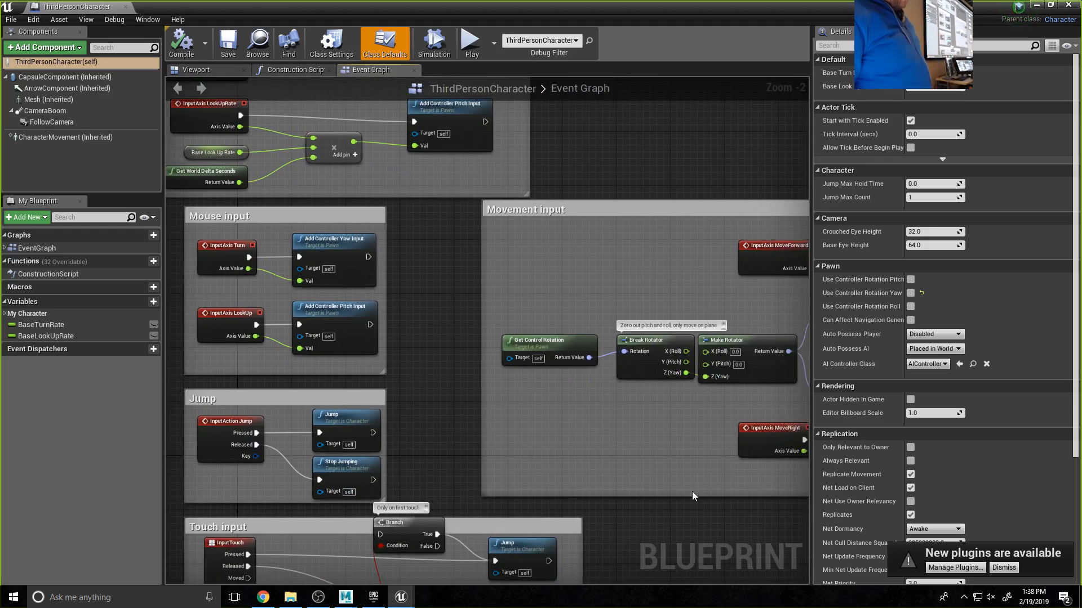
{"action": "right_click_drag", "start_coordinate": [692, 492], "coordinate": [497, 409]}
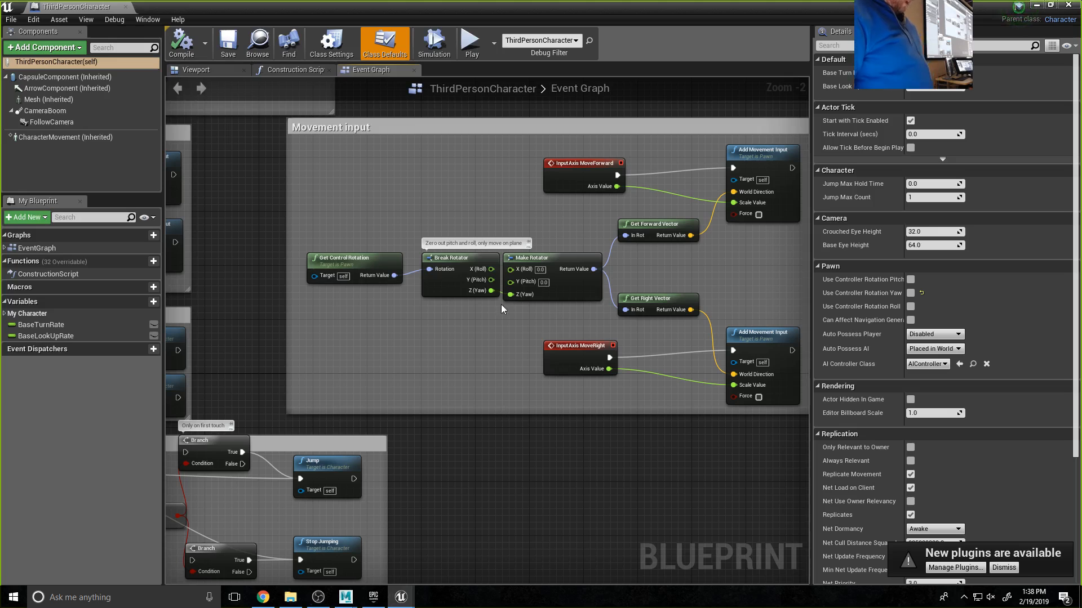
{"action": "scroll", "coordinate": [491, 407], "scroll_direction": "down", "scroll_amount": 6}
{"action": "scroll", "coordinate": [491, 408], "scroll_direction": "up", "scroll_amount": 4}
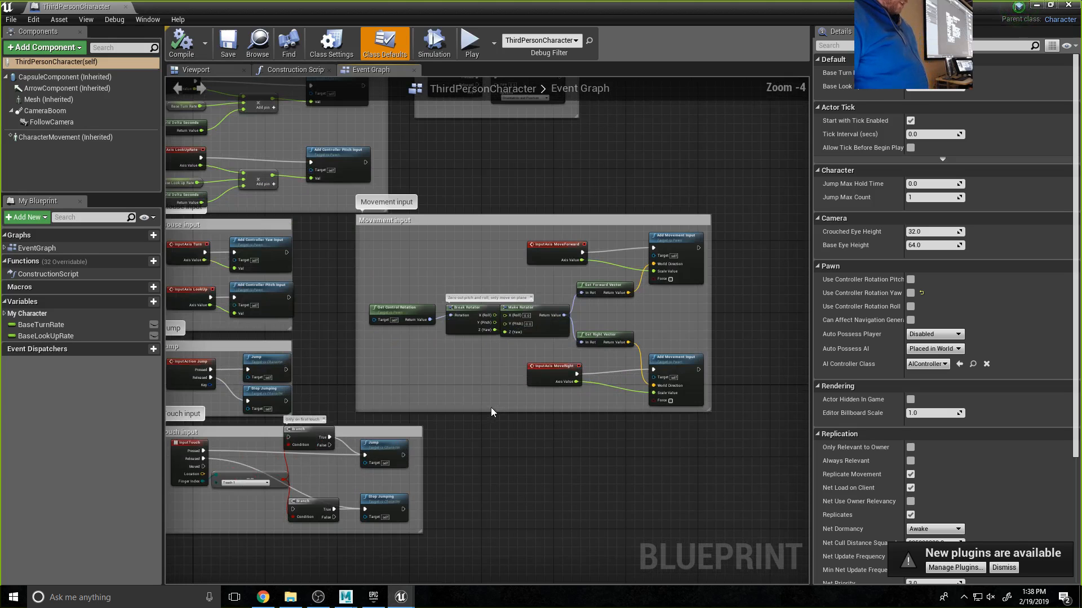
{"action": "right_click_drag", "start_coordinate": [363, 398], "coordinate": [544, 430]}
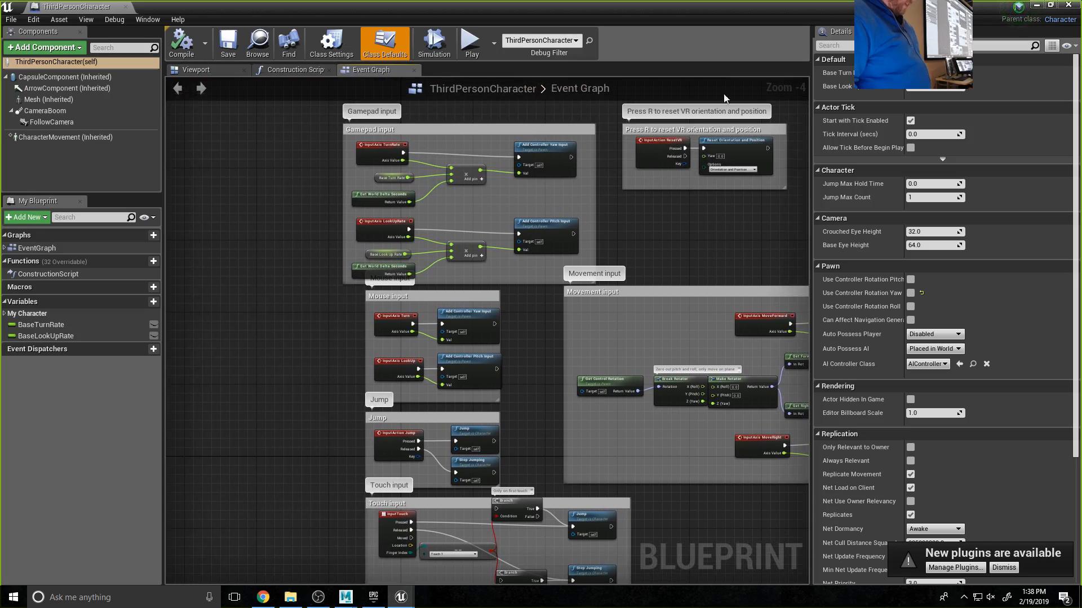
{"action": "left_click", "coordinate": [289, 70]}
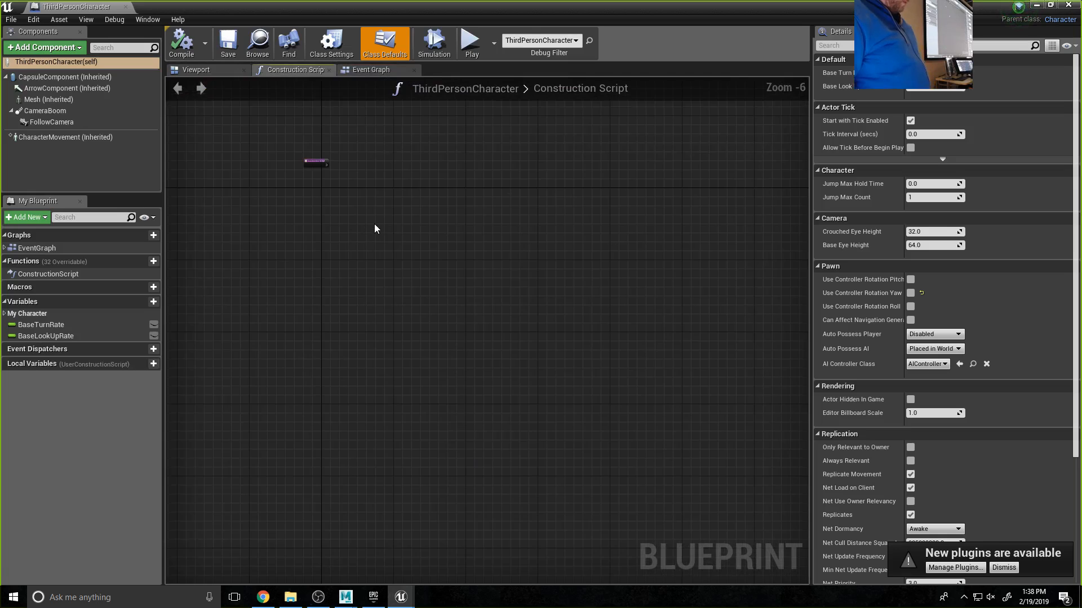
{"action": "scroll", "coordinate": [298, 159], "scroll_direction": "up", "scroll_amount": 5}
{"action": "scroll", "coordinate": [333, 149], "scroll_direction": "up", "scroll_amount": 1}
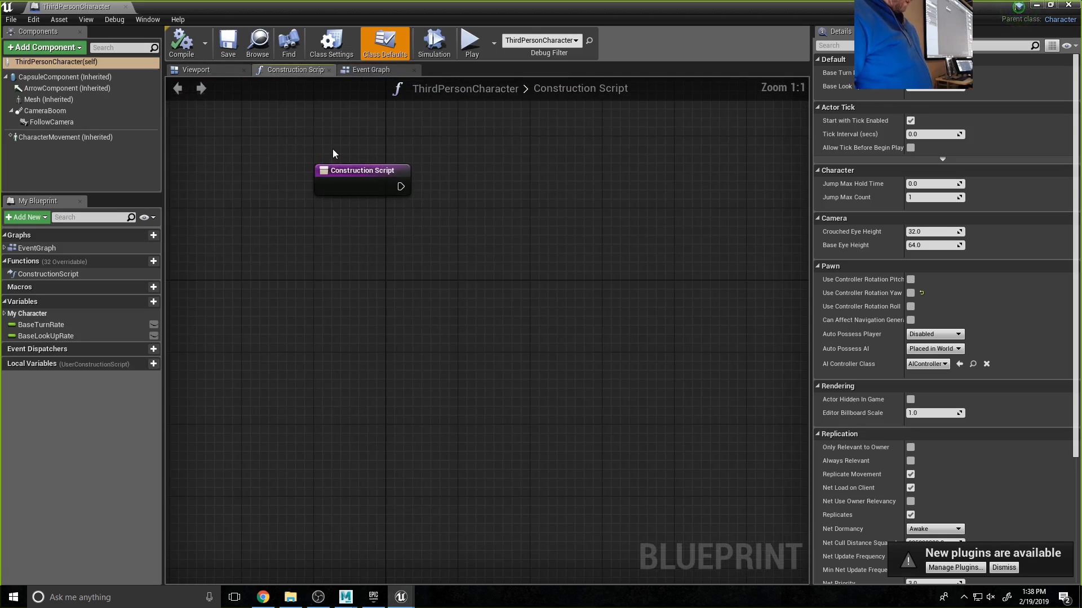
- Show the character in the blueprint's 3D view and set the inherited Mesh component's skeletal mesh to CFChar
{"action": "left_click", "coordinate": [206, 70]}
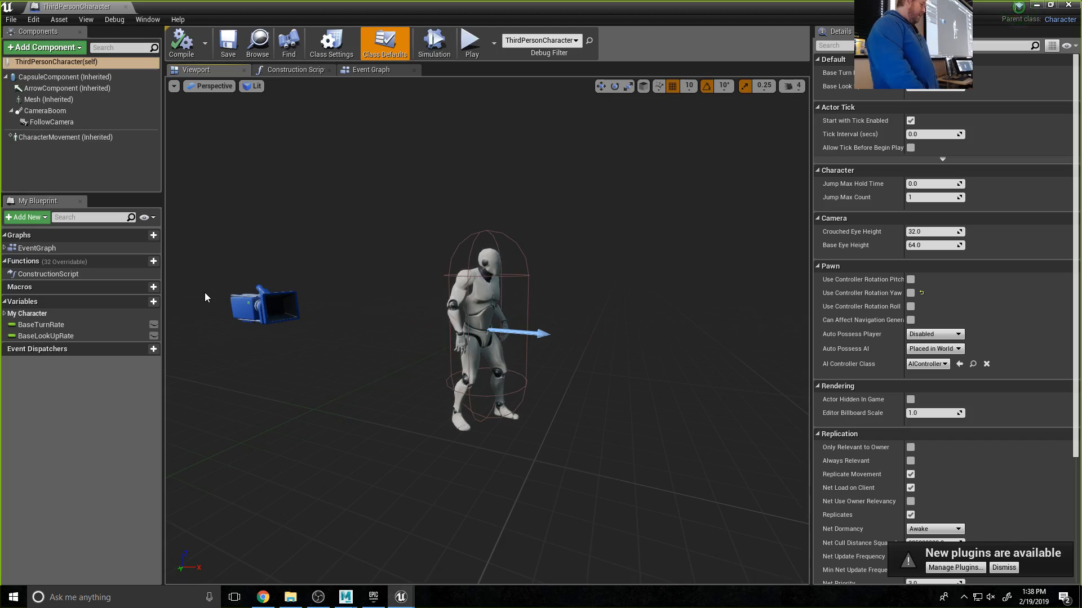
{"action": "left_click", "coordinate": [59, 77]}
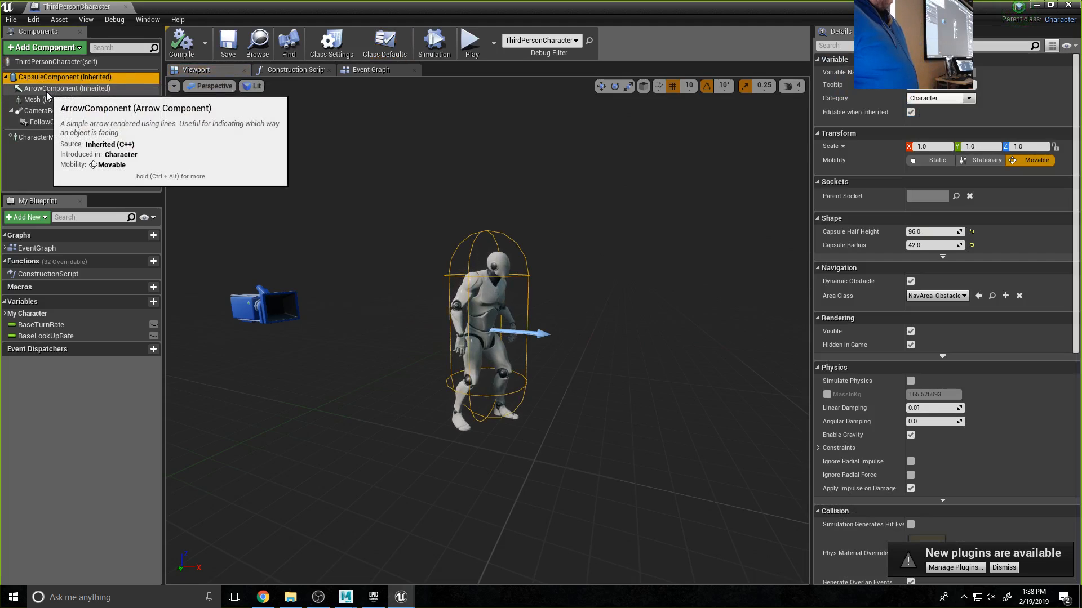
{"action": "left_click", "coordinate": [47, 89]}
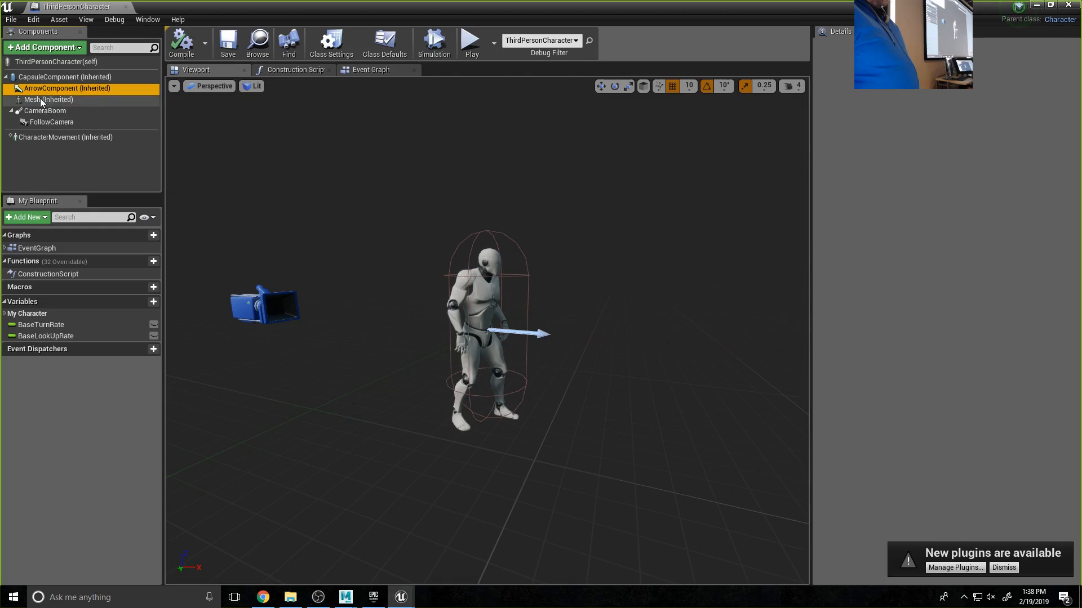
{"action": "left_click", "coordinate": [42, 101]}
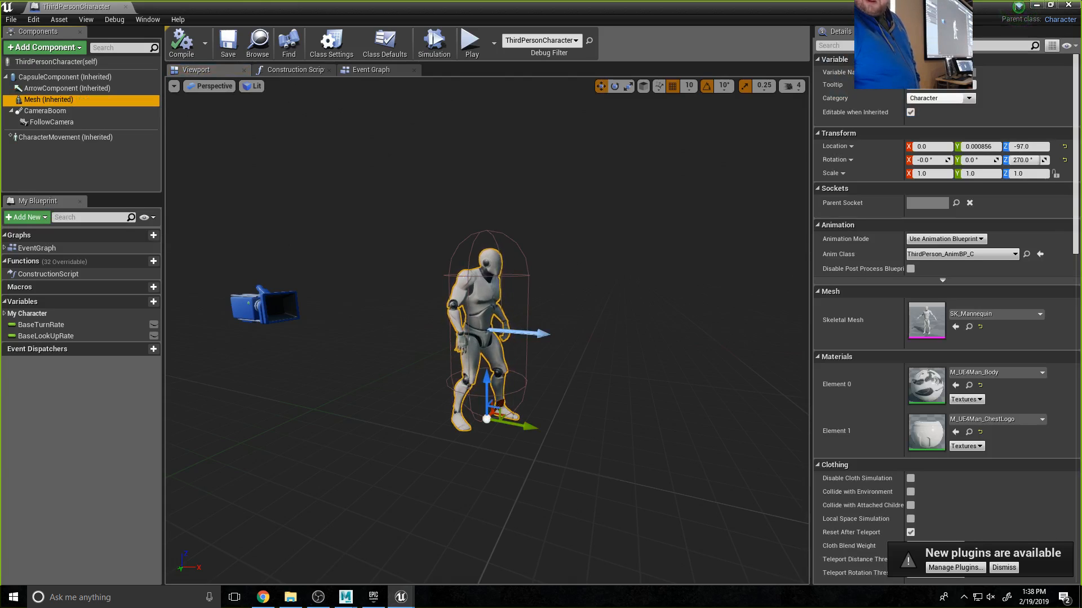
{"action": "key", "text": "alt+Tab"}
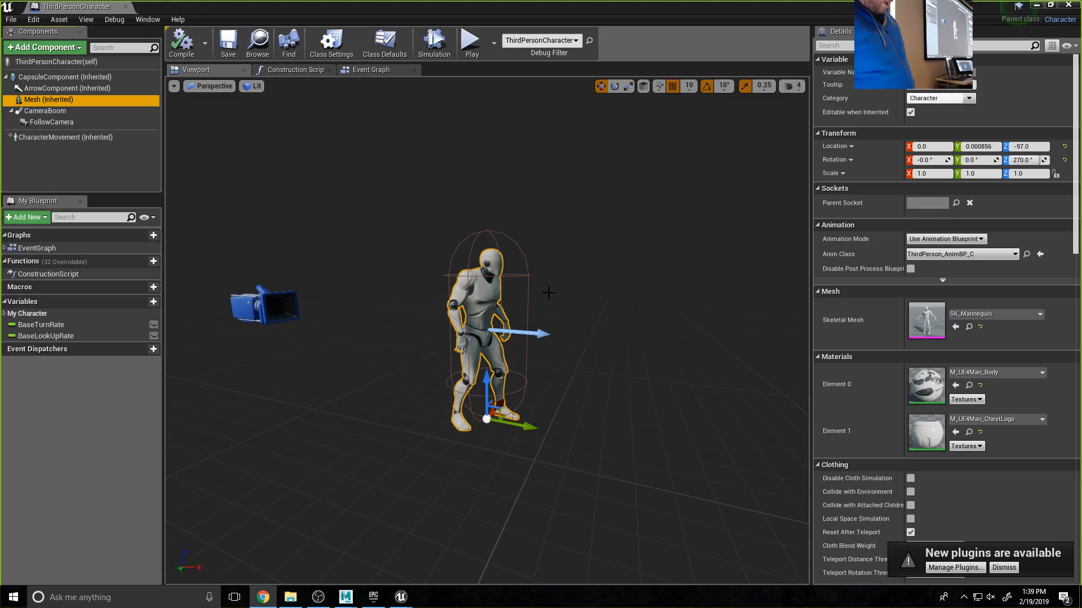
{"action": "left_click", "coordinate": [1039, 315]}
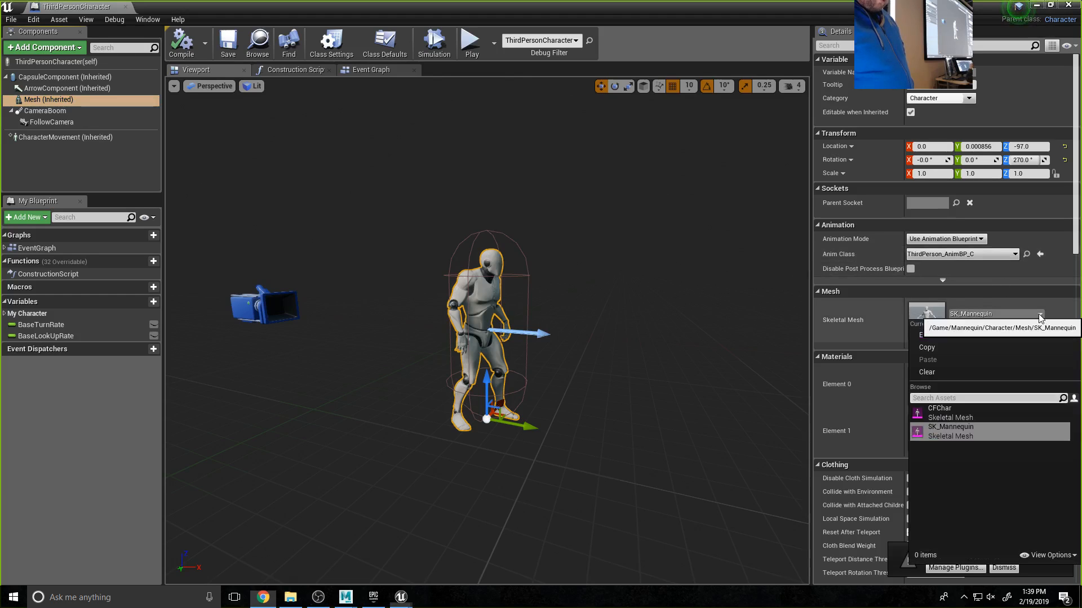
{"action": "left_click", "coordinate": [941, 414]}
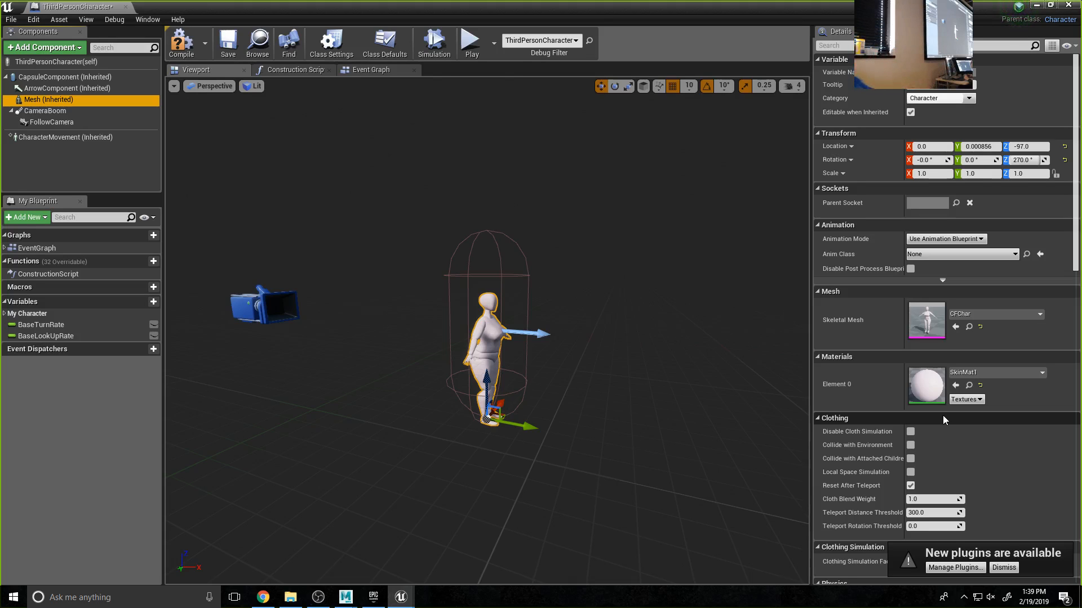
- Set the Mesh component's anim class to CFAnimBlueprint, keeping the animation mode on Use Animation Blueprint
{"action": "left_click", "coordinate": [922, 173]}
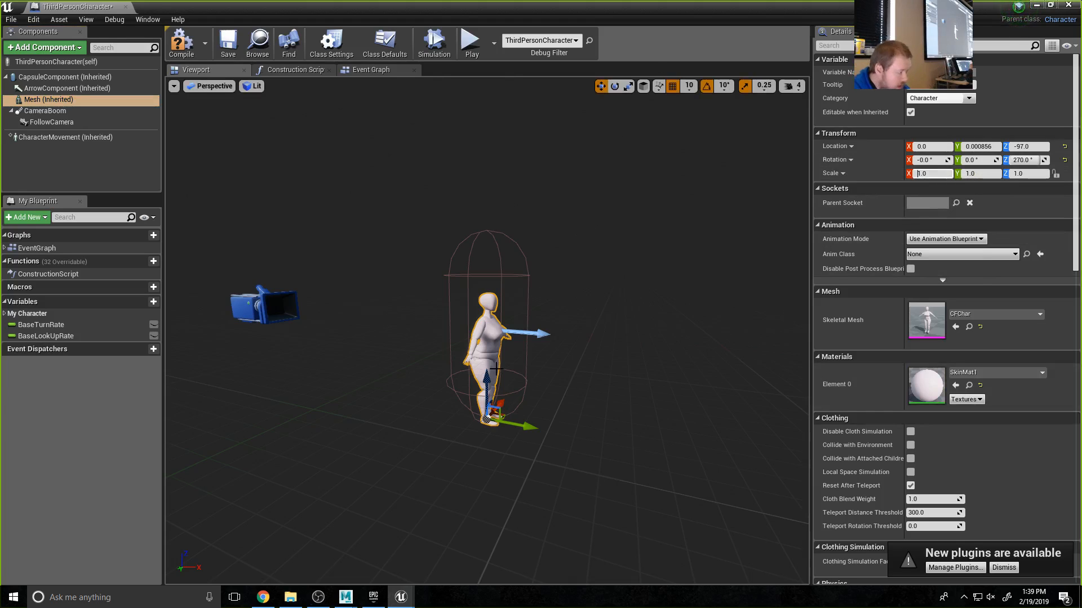
{"action": "mouse_move", "coordinate": [413, 386]}
{"action": "left_mouse_down"}
{"action": "mouse_move", "coordinate": [503, 388]}
{"action": "mouse_move", "coordinate": [422, 386]}
{"action": "left_mouse_up"}
{"action": "right_click_drag", "start_coordinate": [423, 386], "coordinate": [473, 385], "text": "alt"}
{"action": "left_click_drag", "start_coordinate": [496, 386], "coordinate": [434, 386], "text": "alt"}
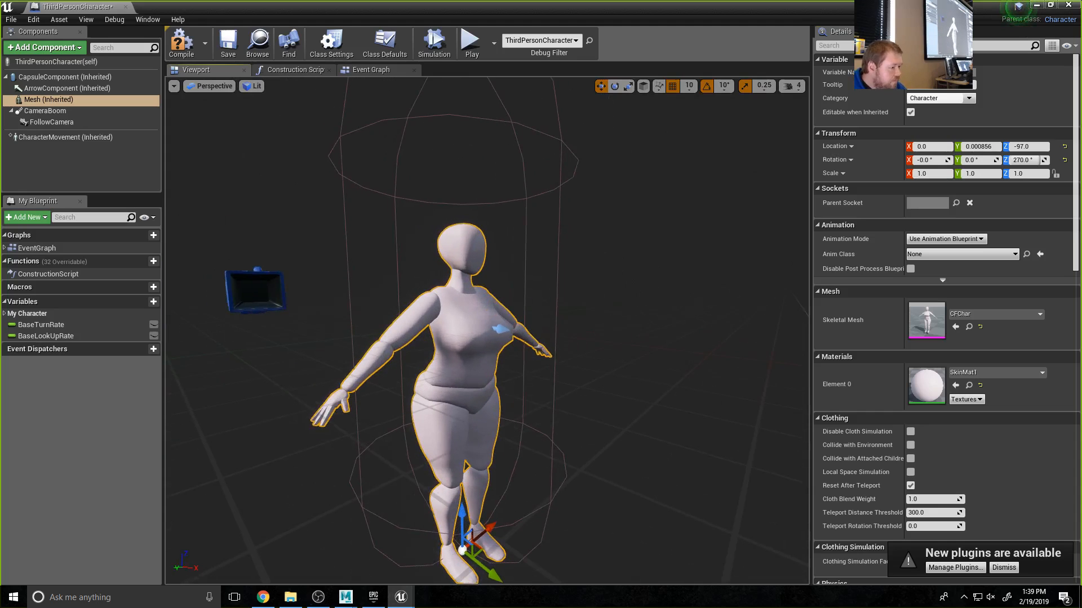
{"action": "left_click", "coordinate": [970, 239]}
{"action": "left_click", "coordinate": [971, 241]}
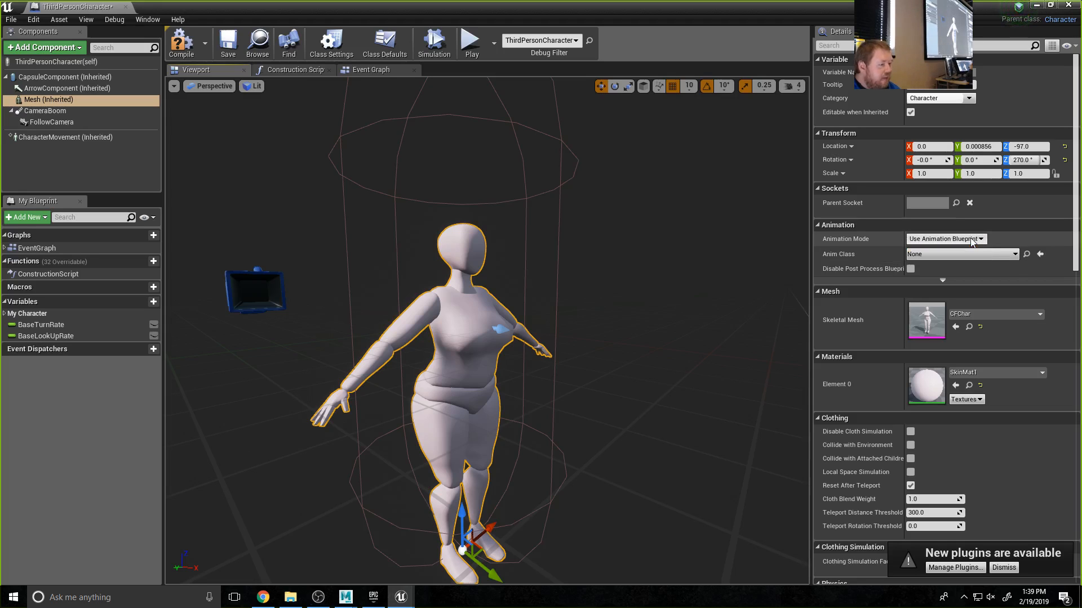
{"action": "left_click", "coordinate": [969, 254]}
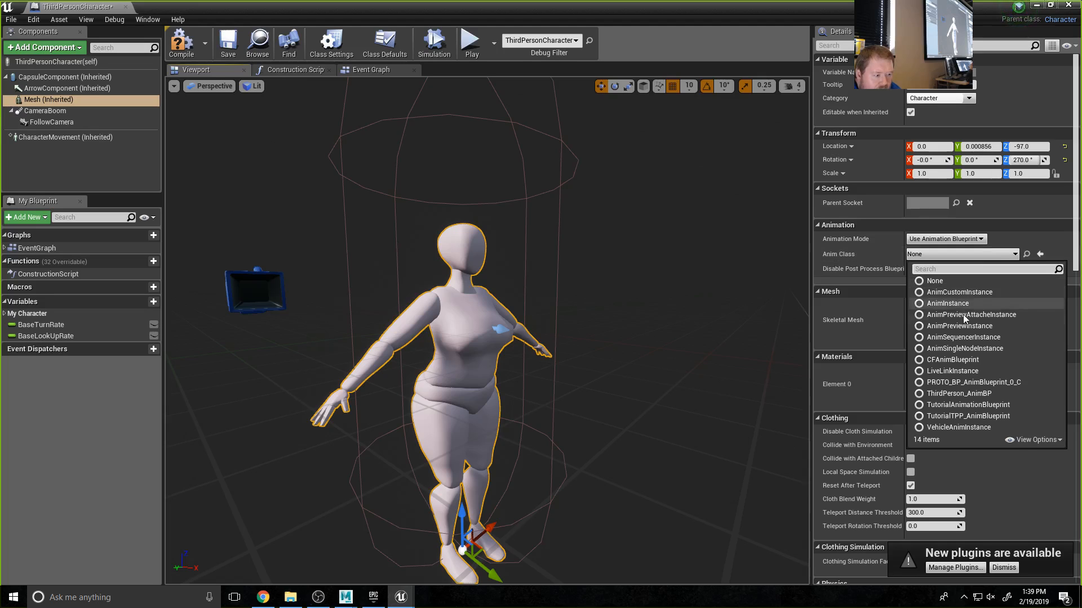
{"action": "left_click", "coordinate": [951, 360]}
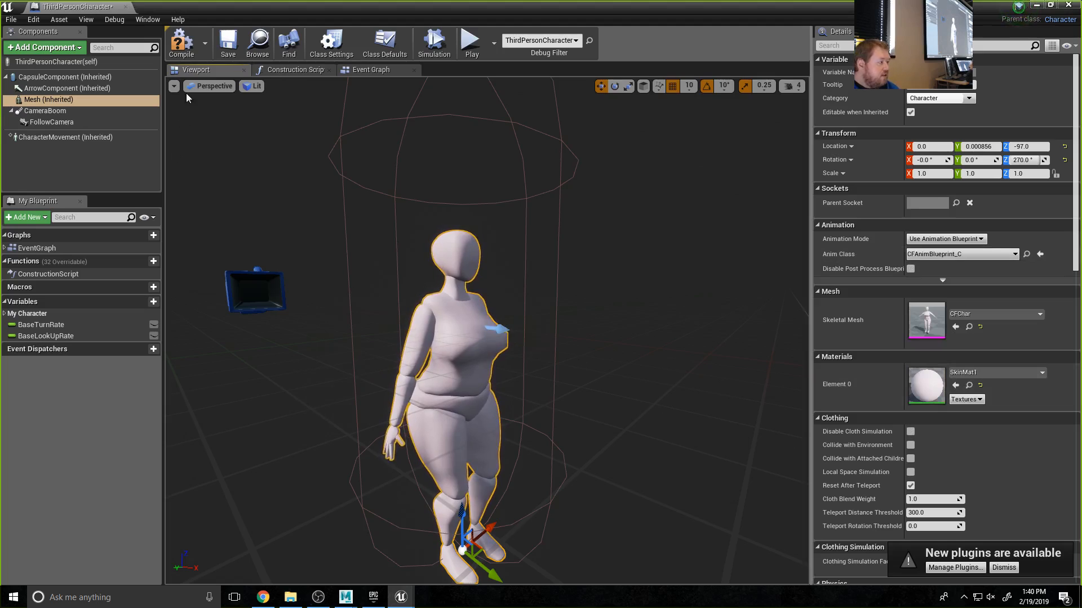
- Compile and save the ThirdPersonCharacter blueprint, and close its editor
{"action": "left_click", "coordinate": [182, 44]}
{"action": "left_click", "coordinate": [220, 54]}
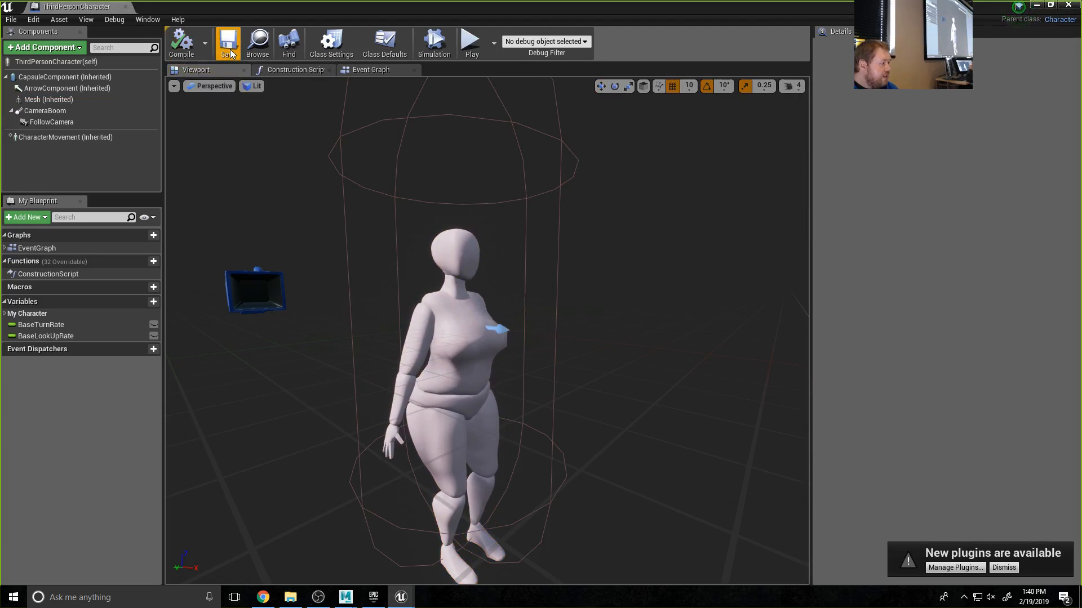
{"action": "left_click", "coordinate": [1069, 6]}
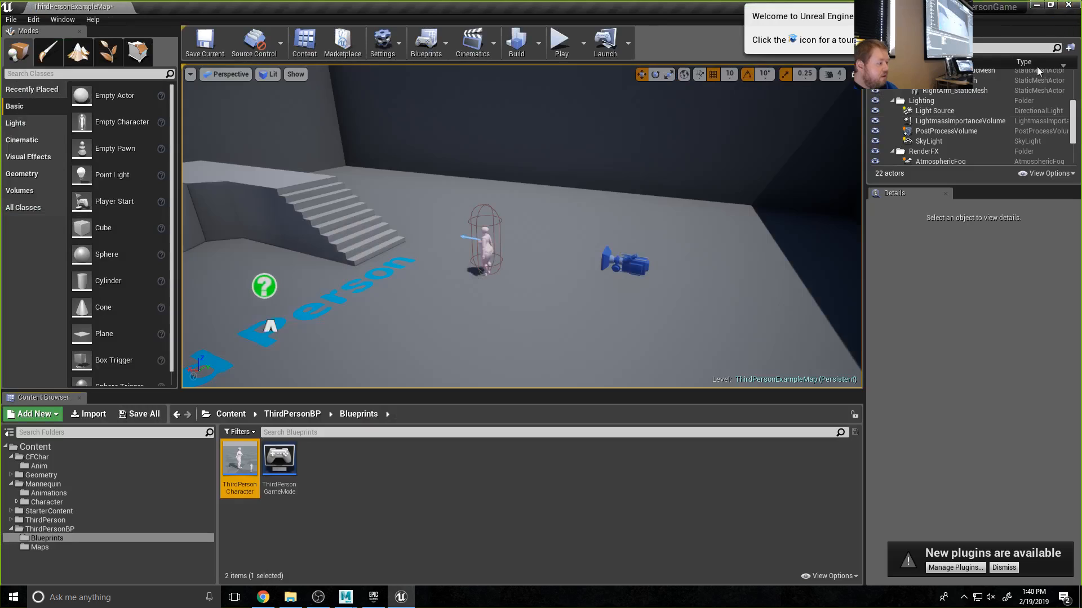
- Play the level and test the new character's idle, run and jump animations by moving it around the map
{"action": "left_click", "coordinate": [559, 43]}
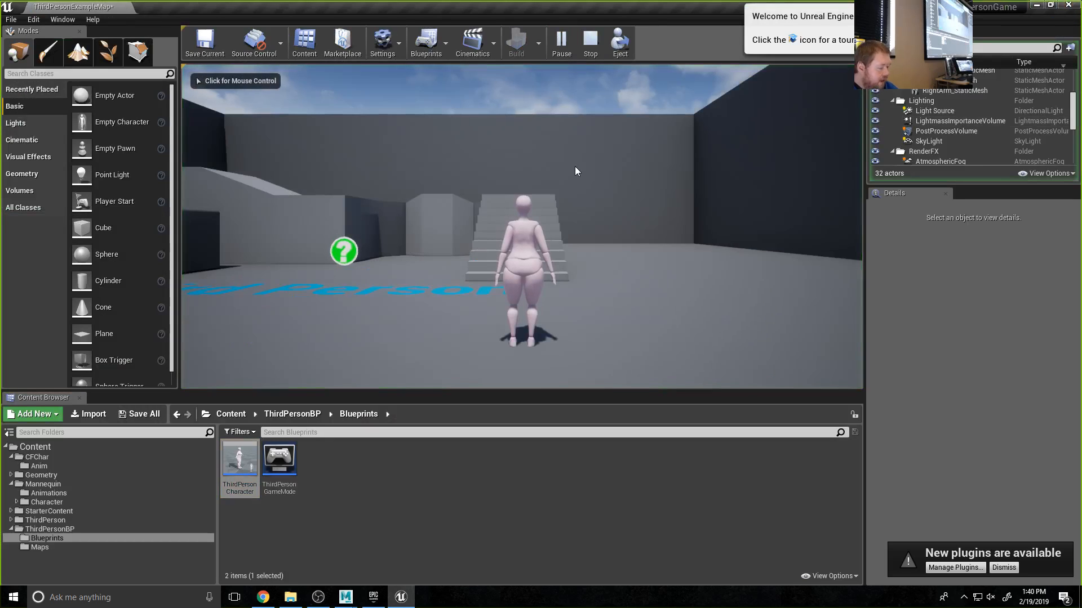
{"action": "left_click", "coordinate": [592, 213]}
{"action": "key", "text": "w"}
{"action": "key", "text": "w"}
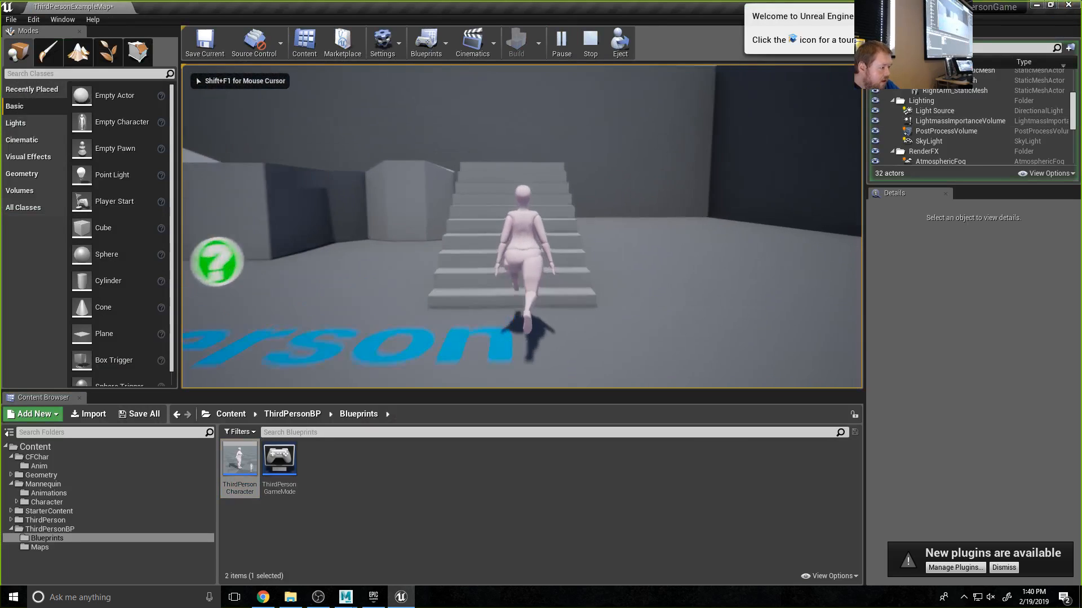
{"action": "key", "text": "w"}
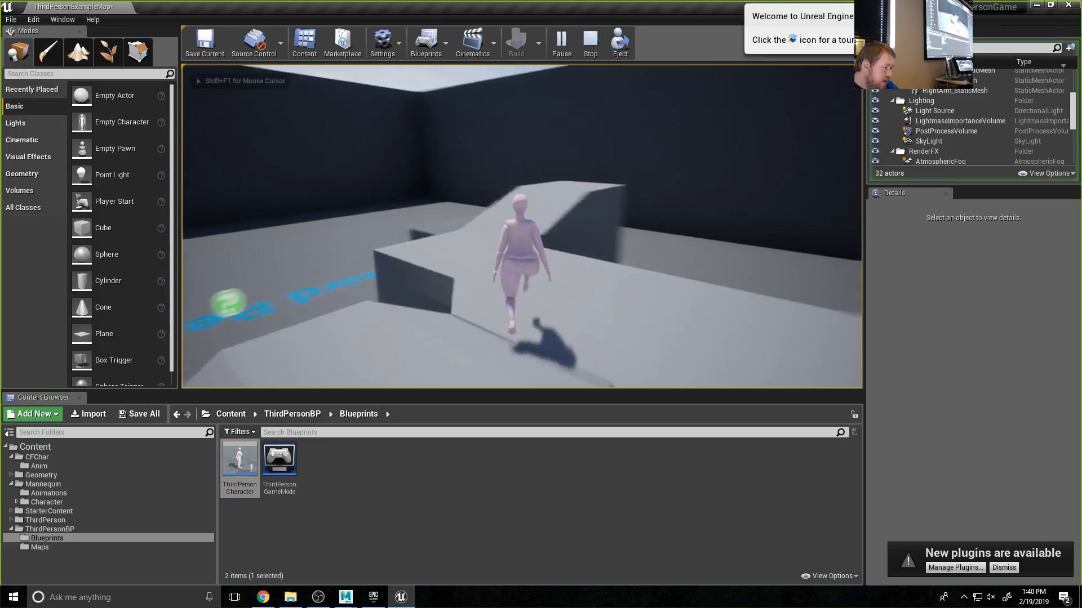
{"action": "key", "text": "space"}
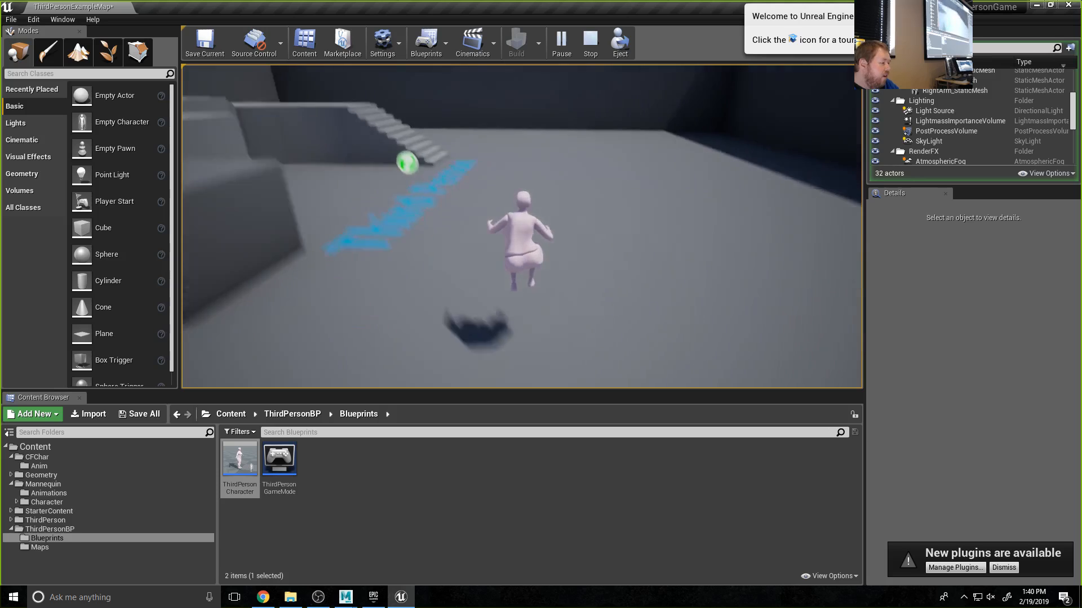
{"action": "key", "text": "w"}
{"action": "key", "text": "w"}
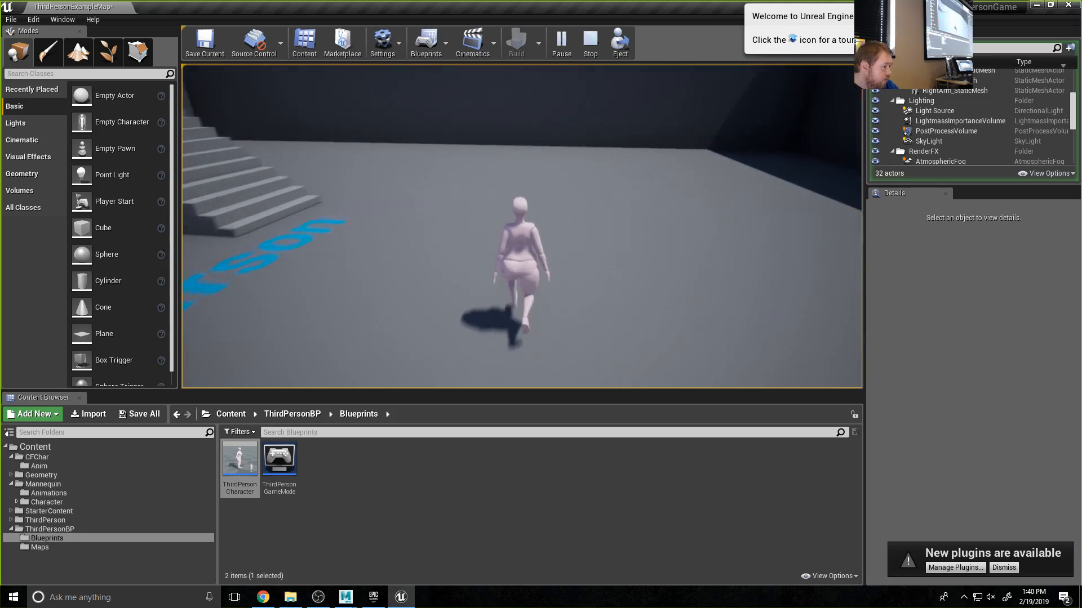
{"action": "key", "text": "space"}
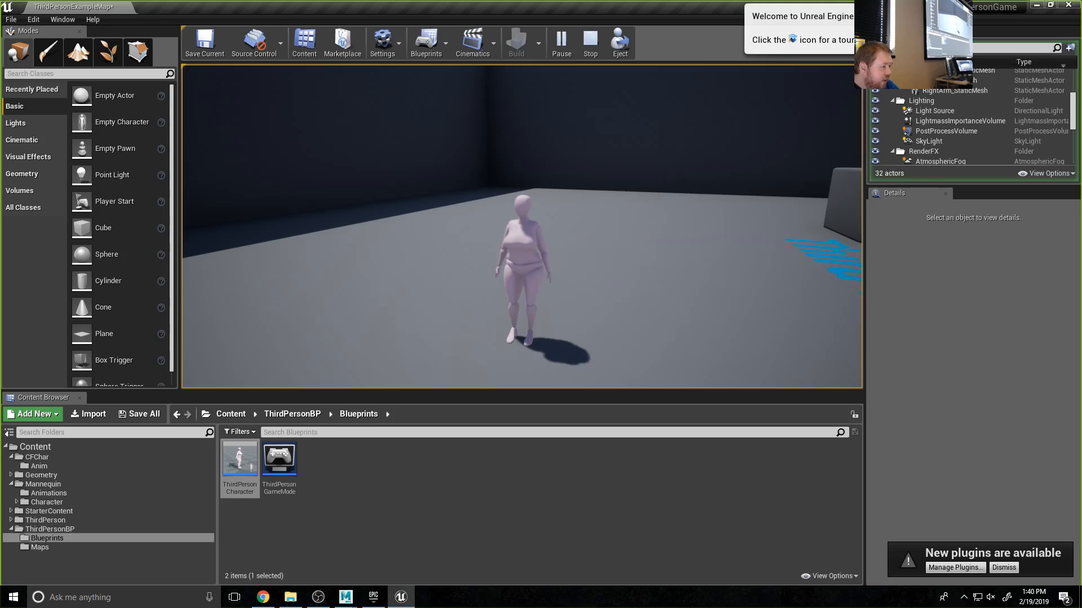
{"action": "key", "text": "w"}
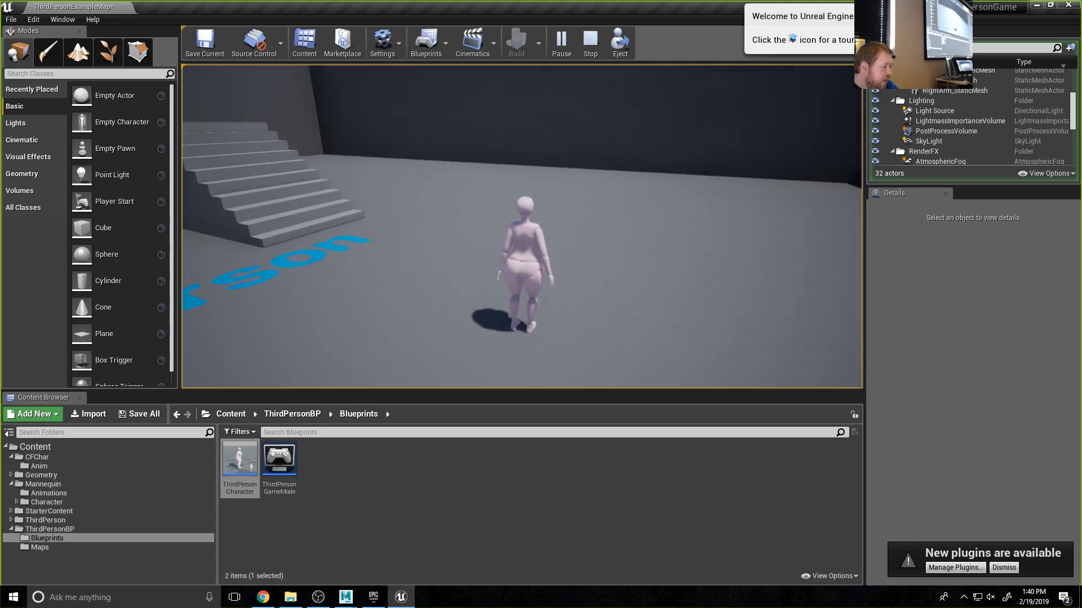
{"action": "key", "text": "s"}
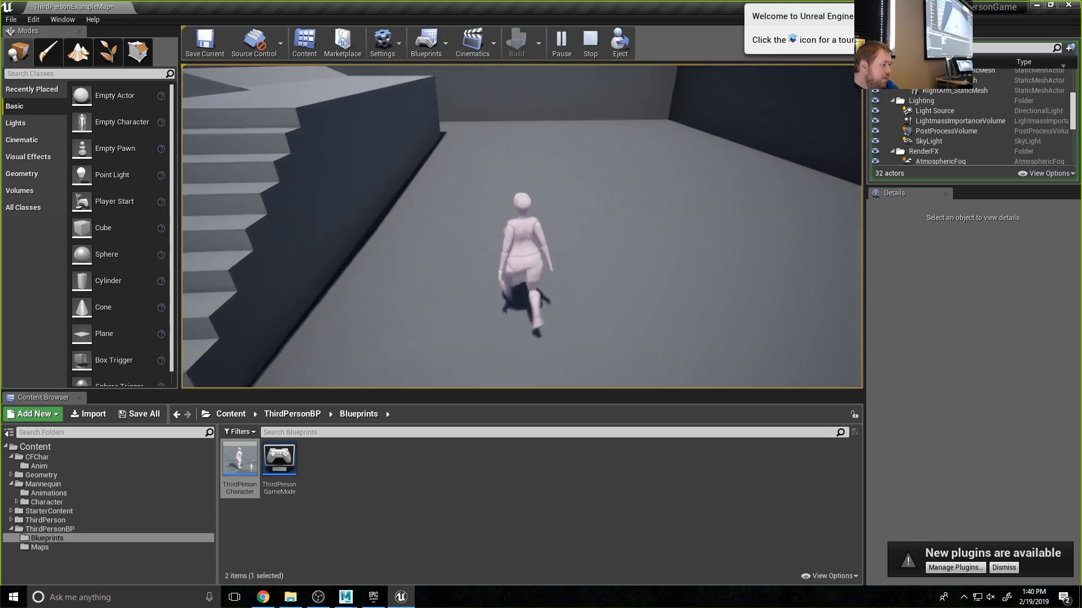
- Run the character around the floor, stairs and raised platform to test its movement, and end the play session
{"action": "key", "text": "a"}
{"action": "key", "text": "w"}
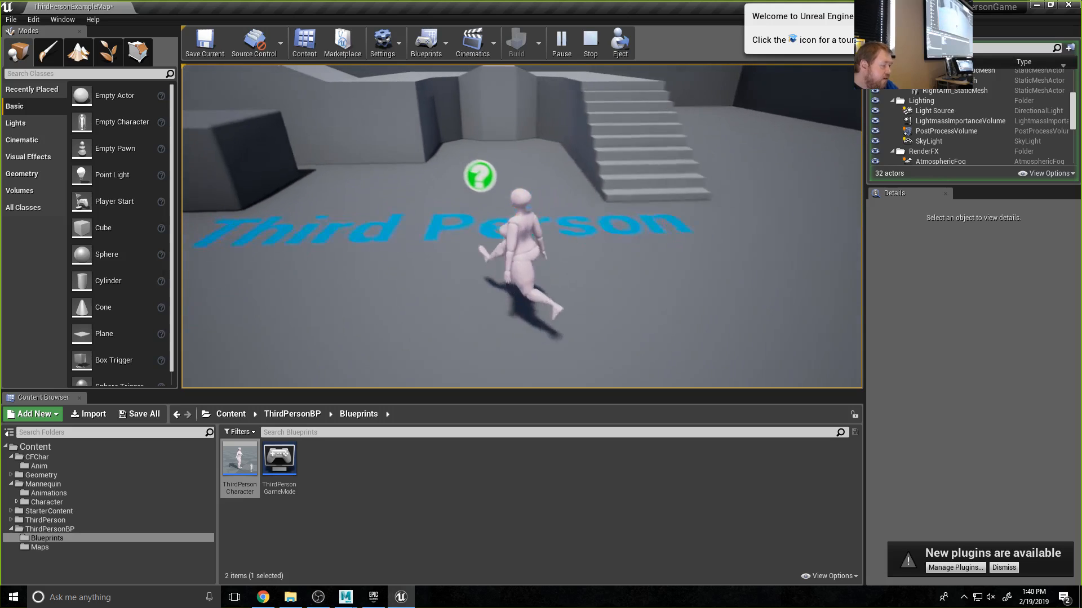
{"action": "key", "text": "w"}
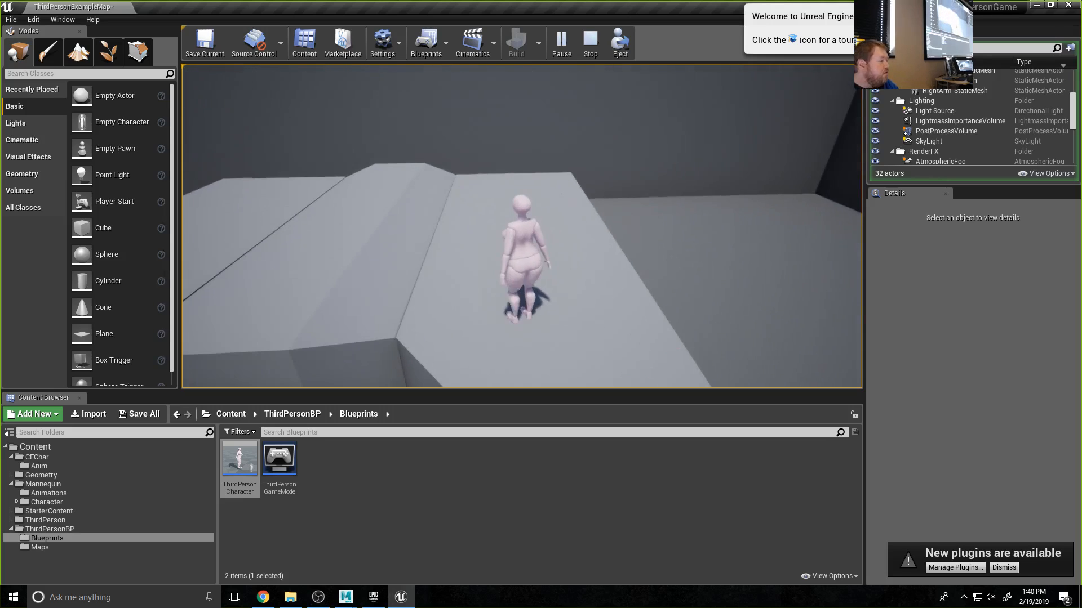
{"action": "key", "text": "Escape"}
{"action": "scroll", "coordinate": [420, 248], "scroll_direction": "down", "scroll_amount": 8}
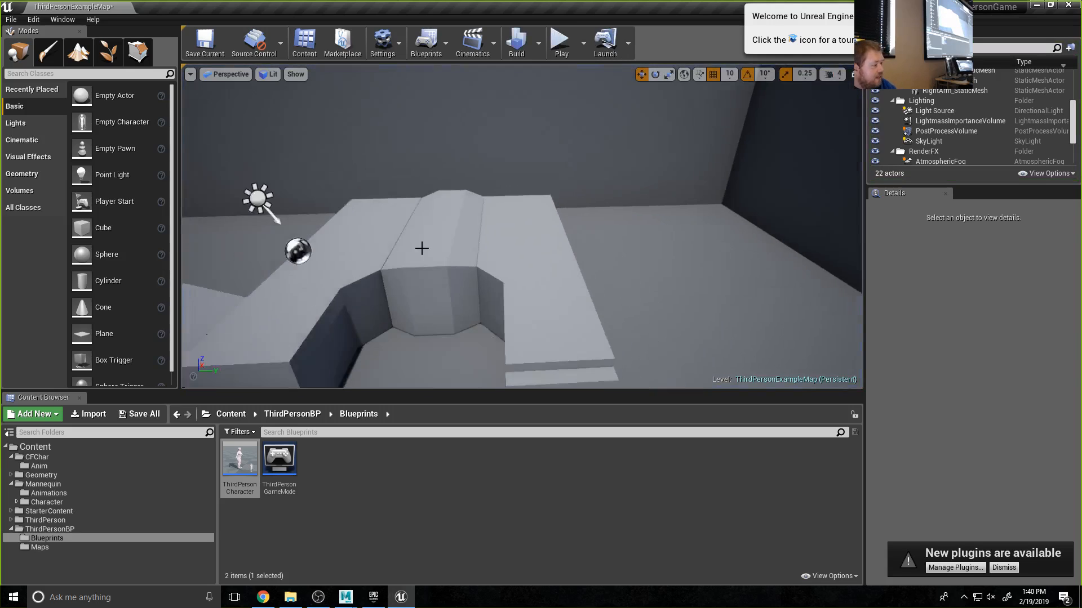
{"action": "scroll", "coordinate": [684, 316], "scroll_direction": "down", "scroll_amount": 2}
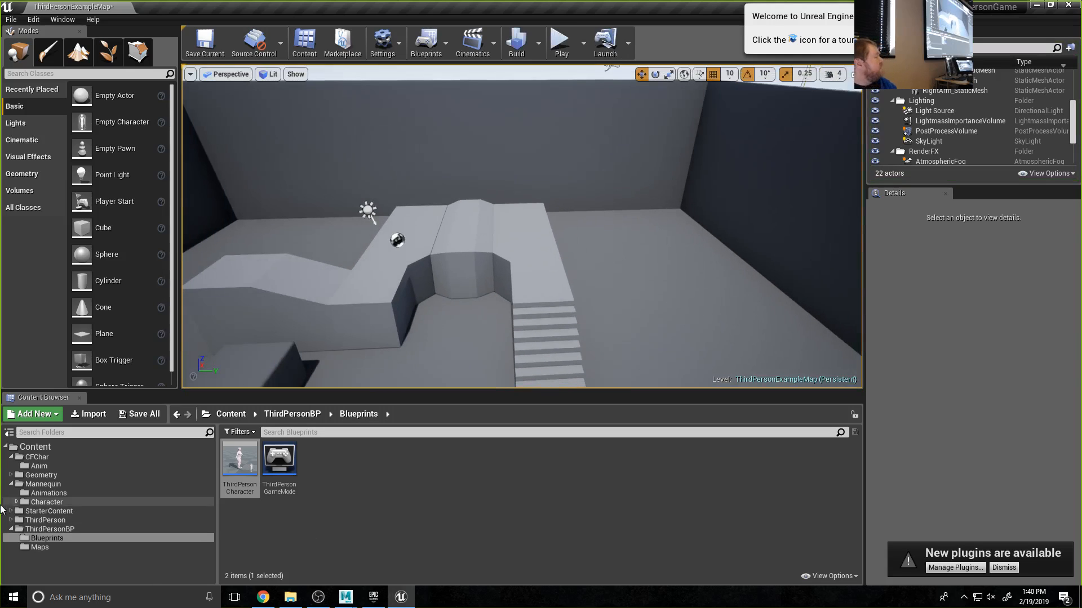
{"action": "left_click", "coordinate": [39, 465]}
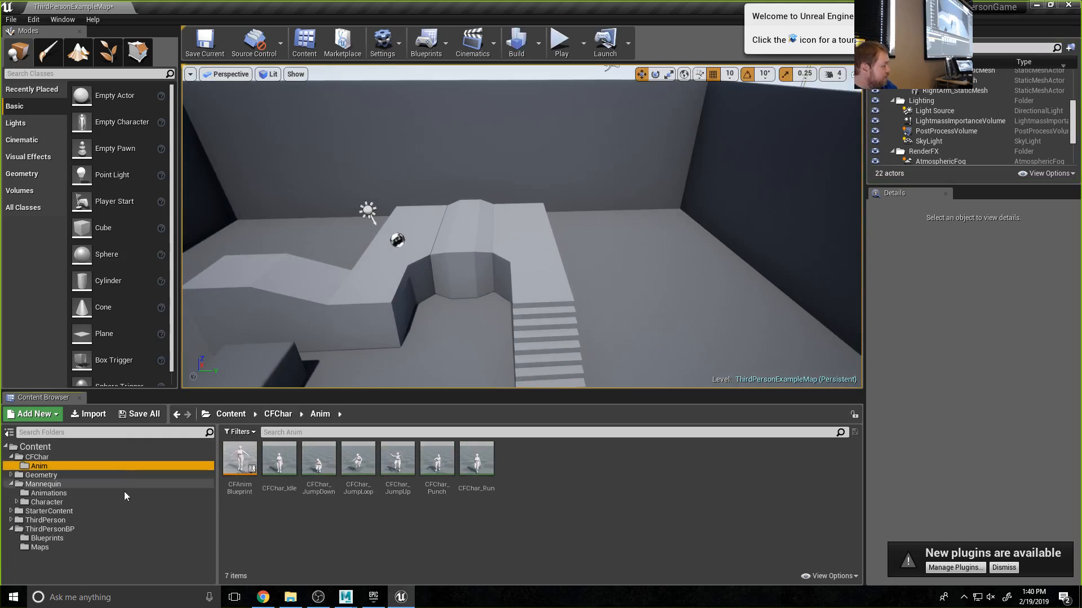
{"action": "right_click", "coordinate": [316, 459]}
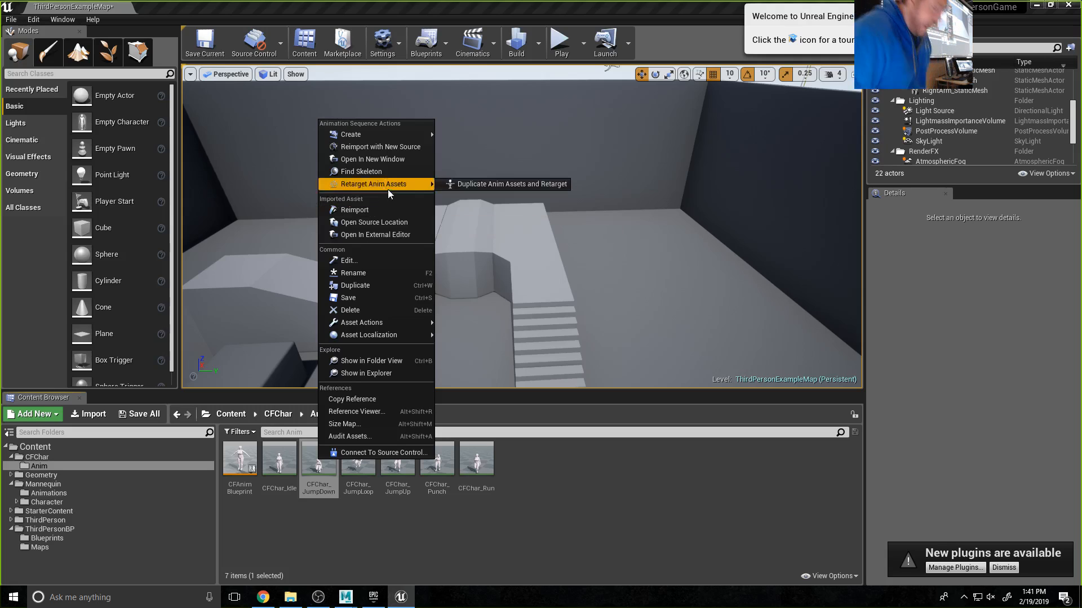
- Save all modified levels and assets in the project
{"action": "mouse_move", "coordinate": [360, 134]}
{"action": "left_click", "coordinate": [11, 19]}
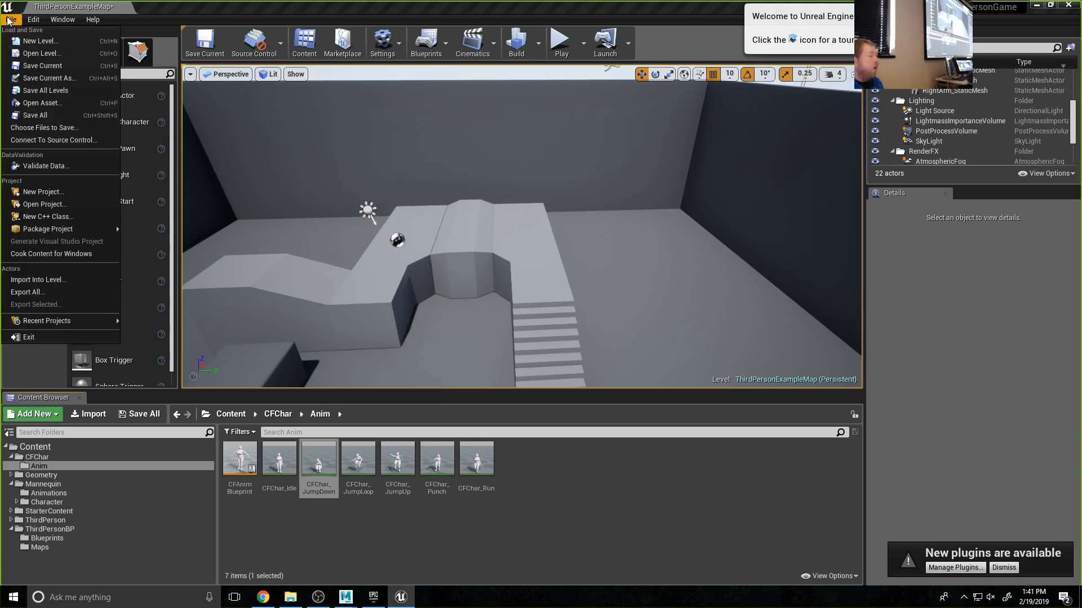
{"action": "left_click", "coordinate": [36, 116]}
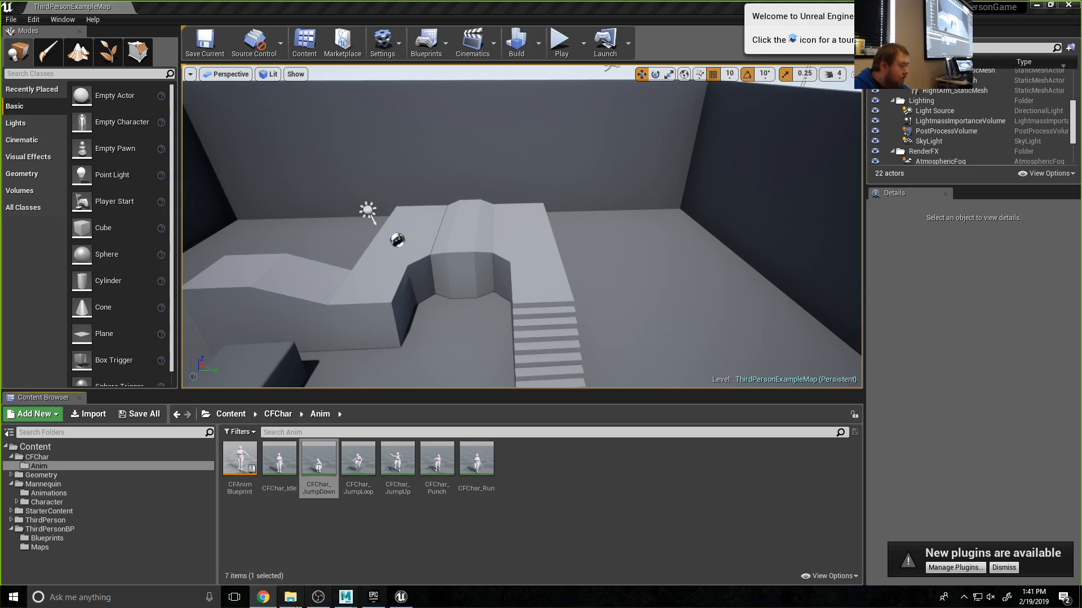
- Open the ThirdPersonCharacter blueprint from the ThirdPersonBP Blueprints folder with its Event Graph showing
{"action": "left_click", "coordinate": [38, 538]}
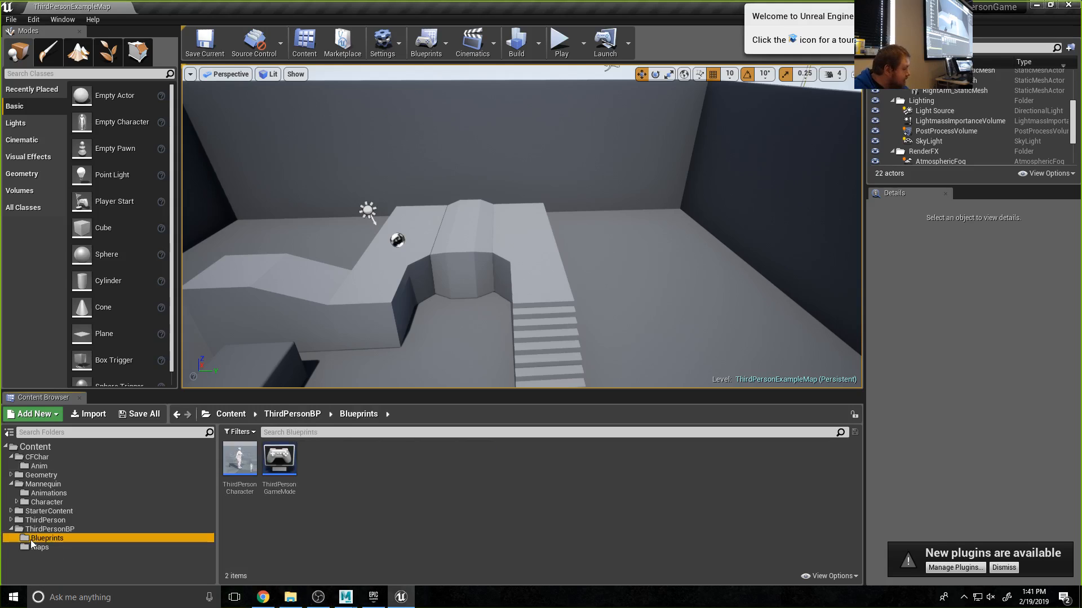
{"action": "double_click", "coordinate": [240, 459]}
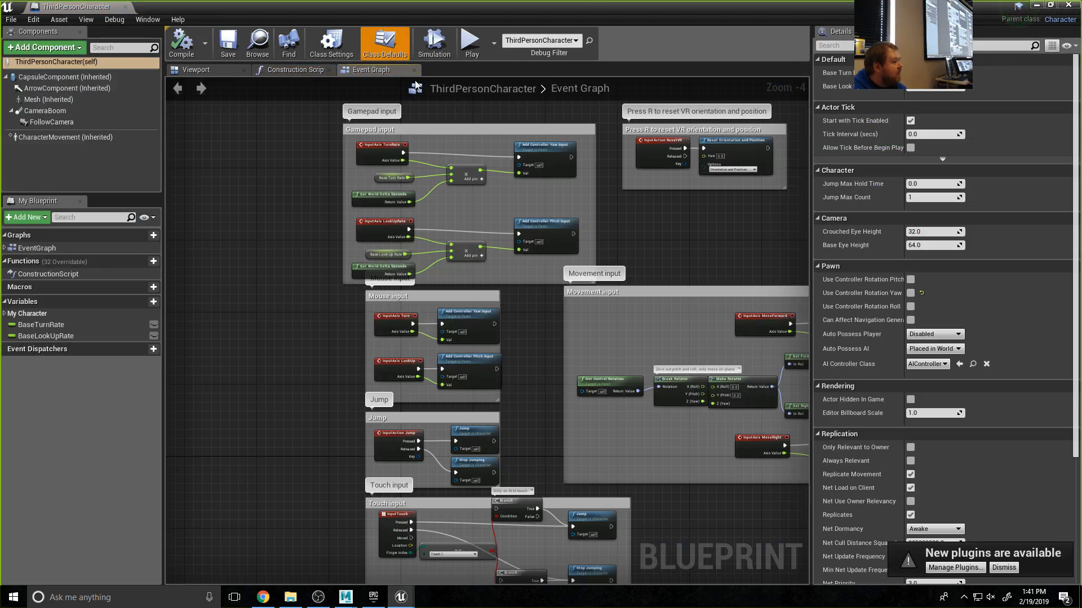
{"action": "scroll", "coordinate": [414, 284], "scroll_direction": "down", "scroll_amount": 4}
{"action": "scroll", "coordinate": [535, 437], "scroll_direction": "up", "scroll_amount": 4}
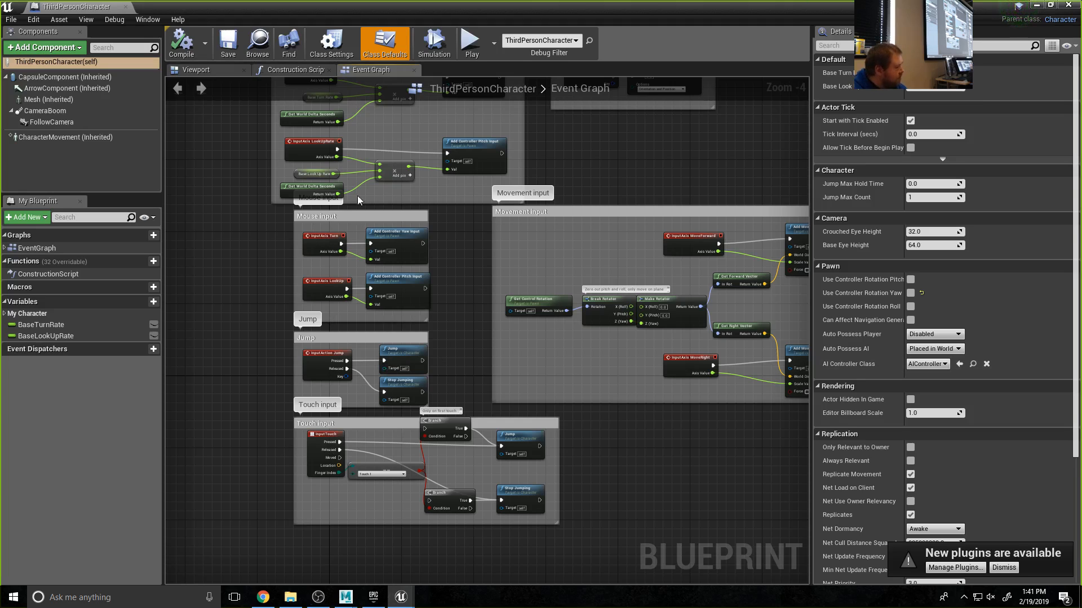
{"action": "key", "text": "alt+Tab"}
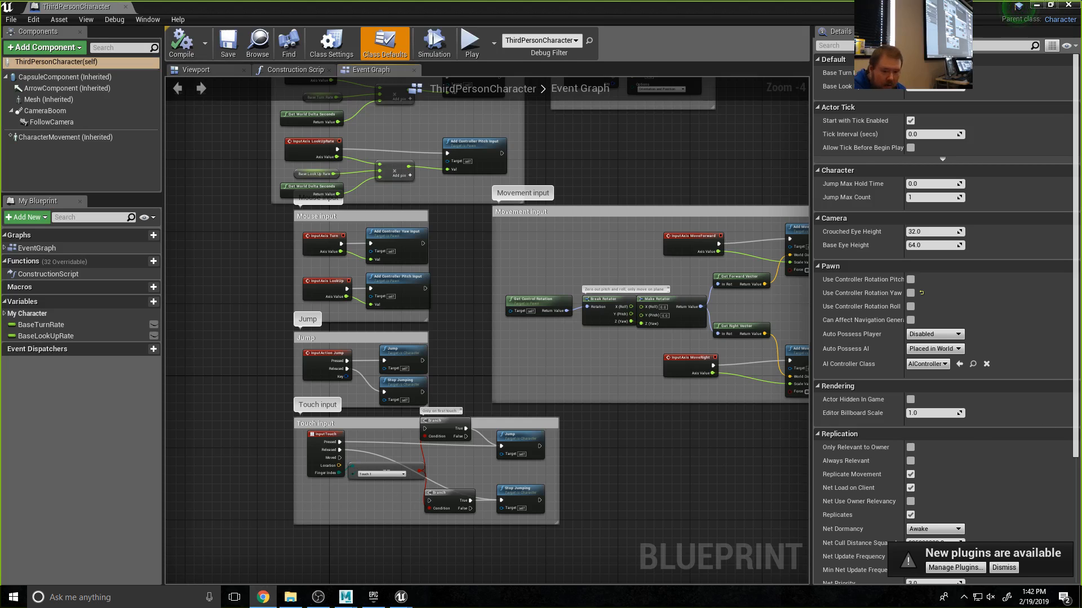
- Add a Left Mouse Button event to the Event Graph and place it in the free area below the Movement input group
{"action": "right_click", "coordinate": [671, 458]}
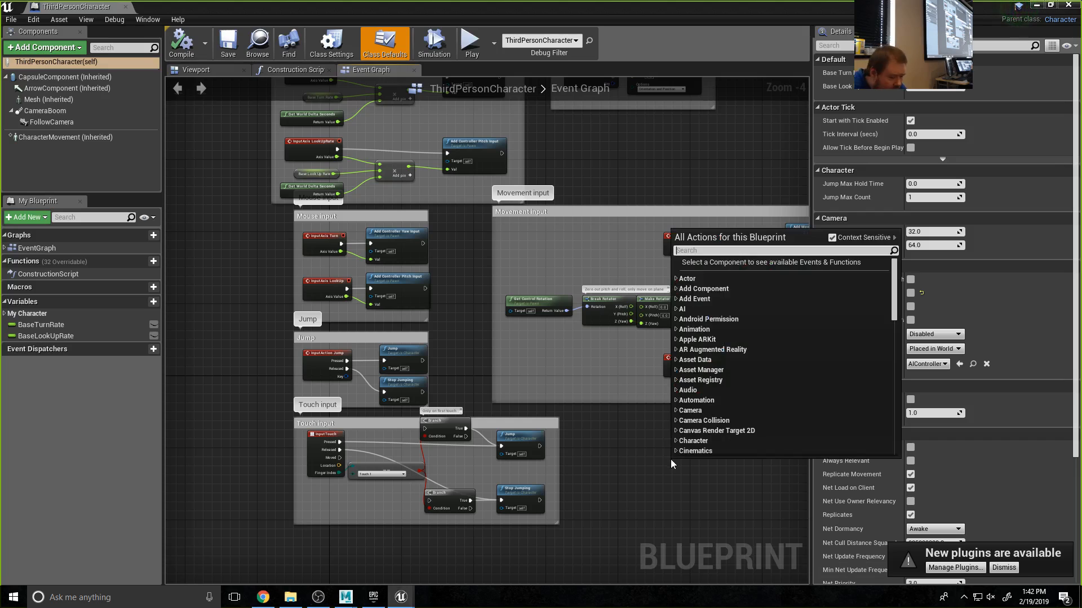
{"action": "type", "text": "left"}
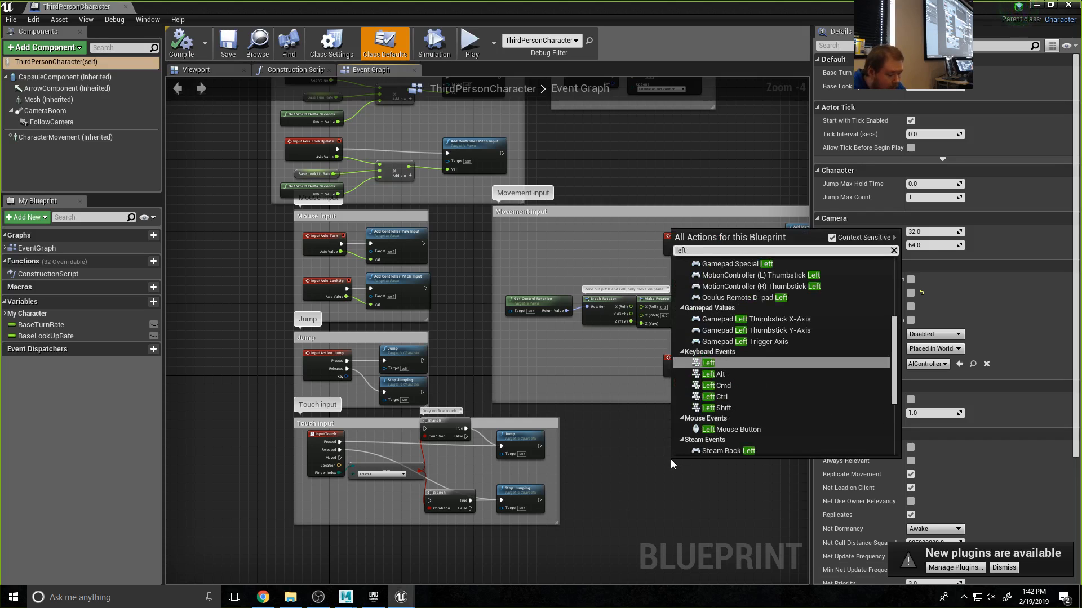
{"action": "type", "text": " mo"}
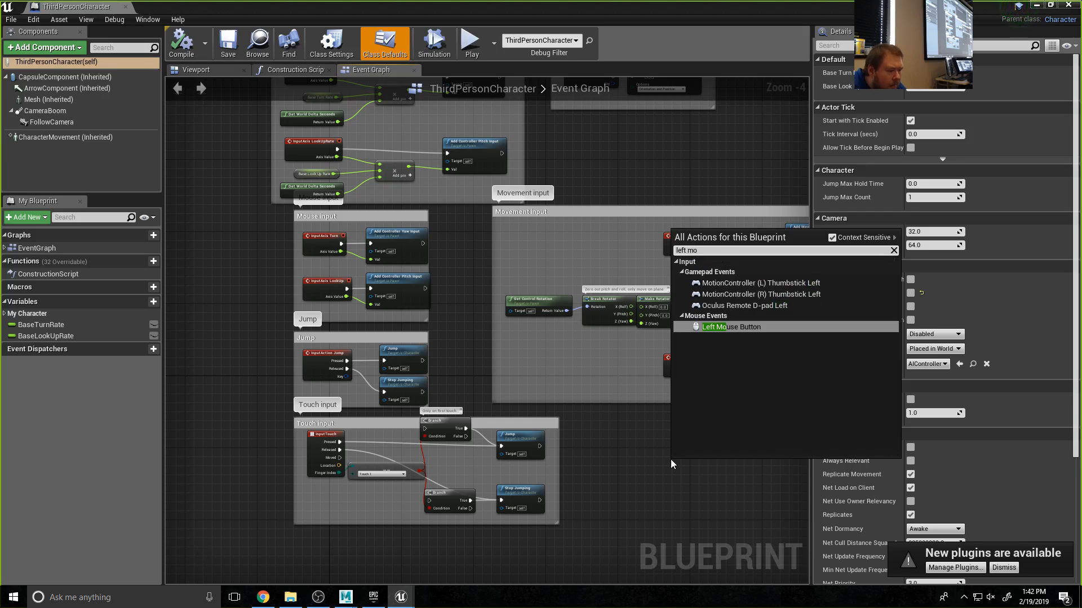
{"action": "left_click", "coordinate": [750, 328]}
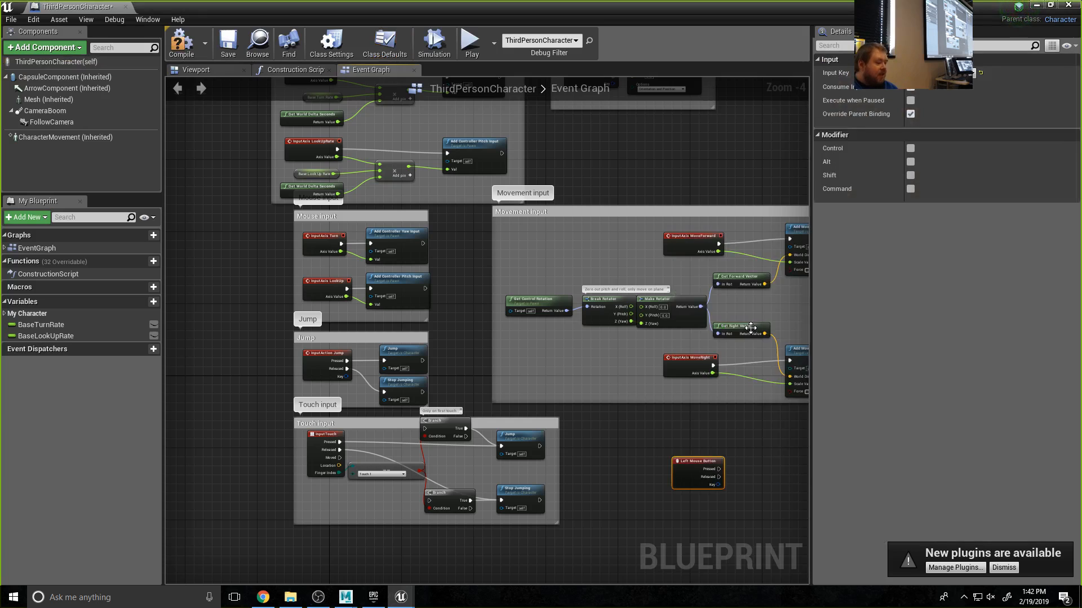
{"action": "scroll", "coordinate": [741, 475], "scroll_direction": "up", "scroll_amount": 4}
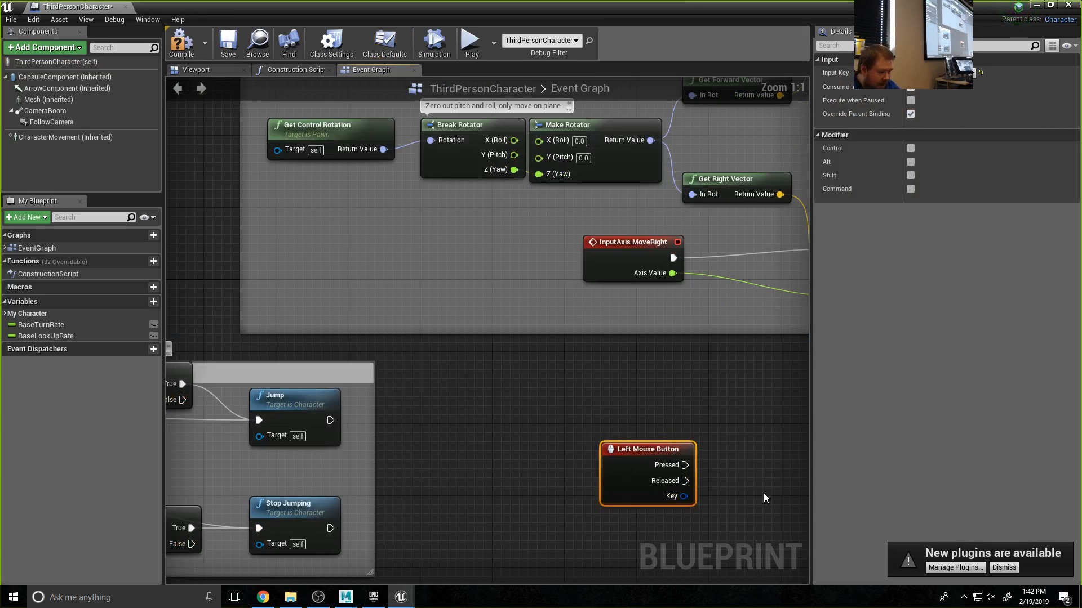
{"action": "left_click_drag", "start_coordinate": [625, 449], "coordinate": [499, 395]}
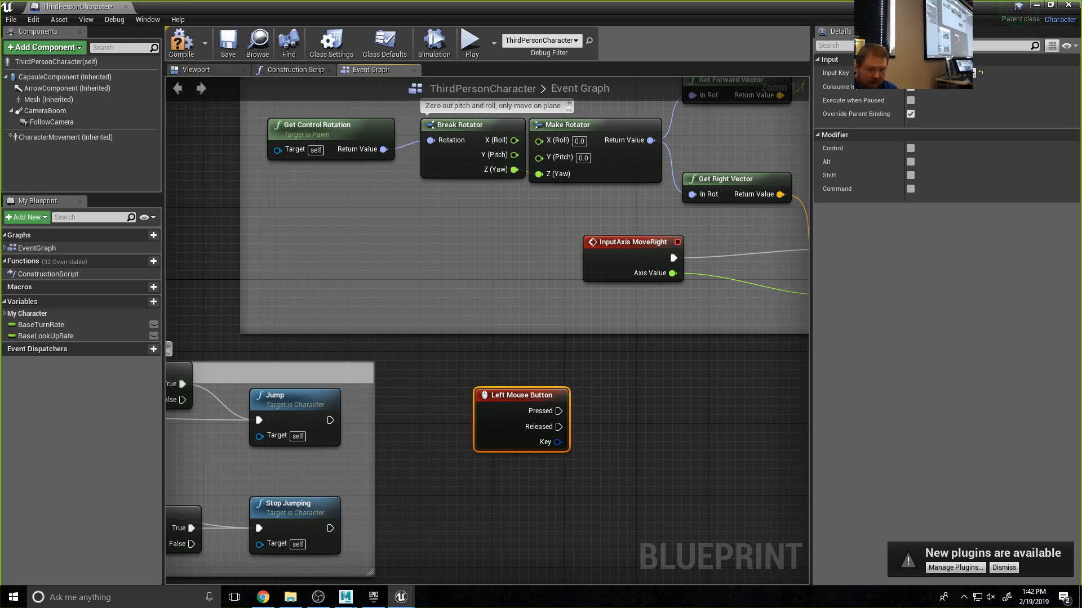
{"action": "key", "text": "alt+Tab"}
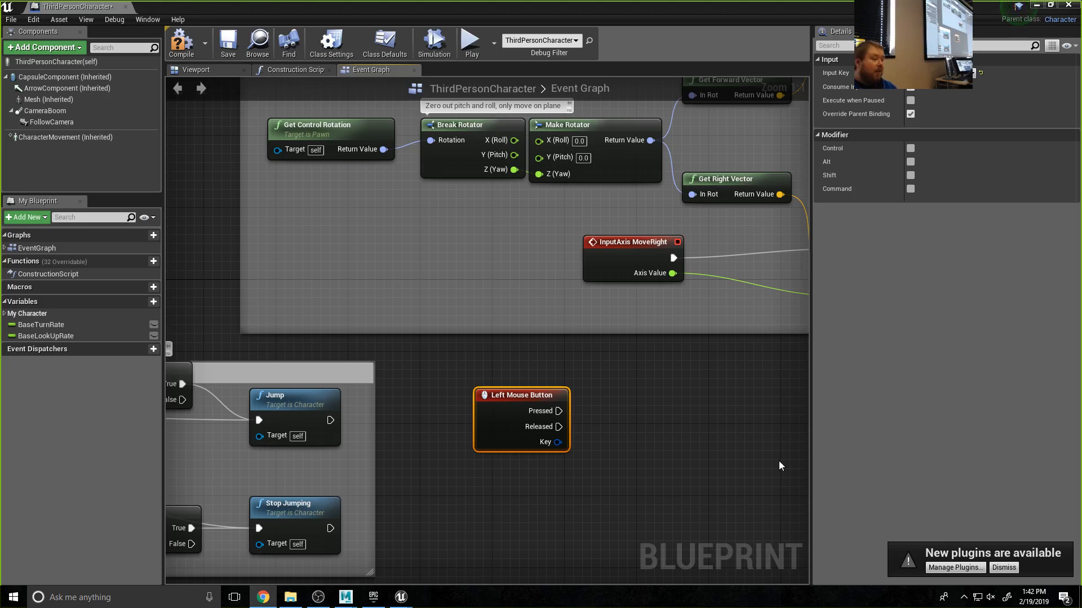
{"action": "right_click", "coordinate": [658, 428]}
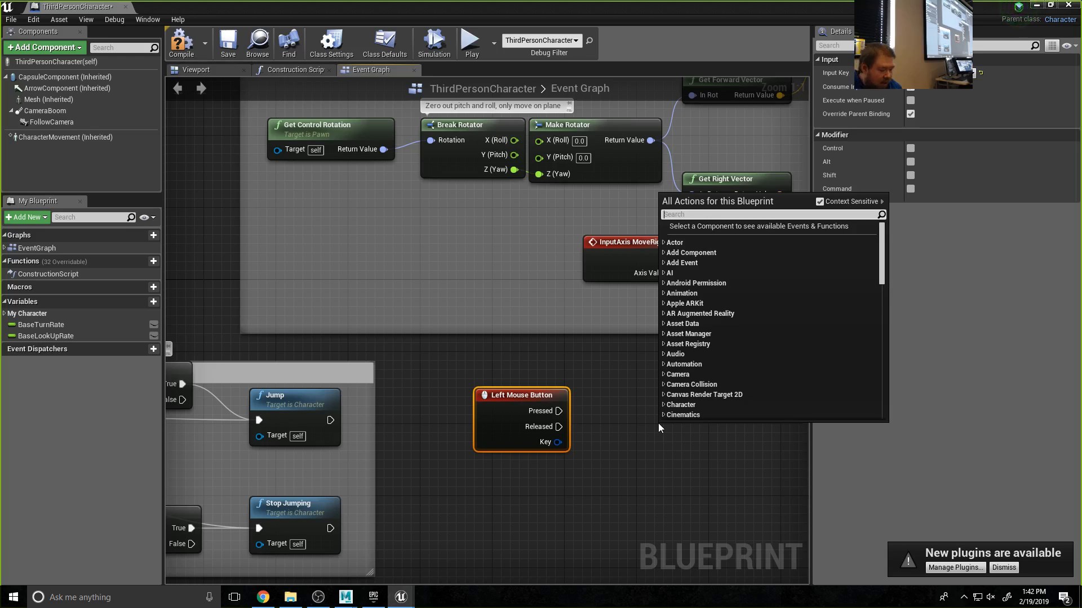
{"action": "type", "text": "play"}
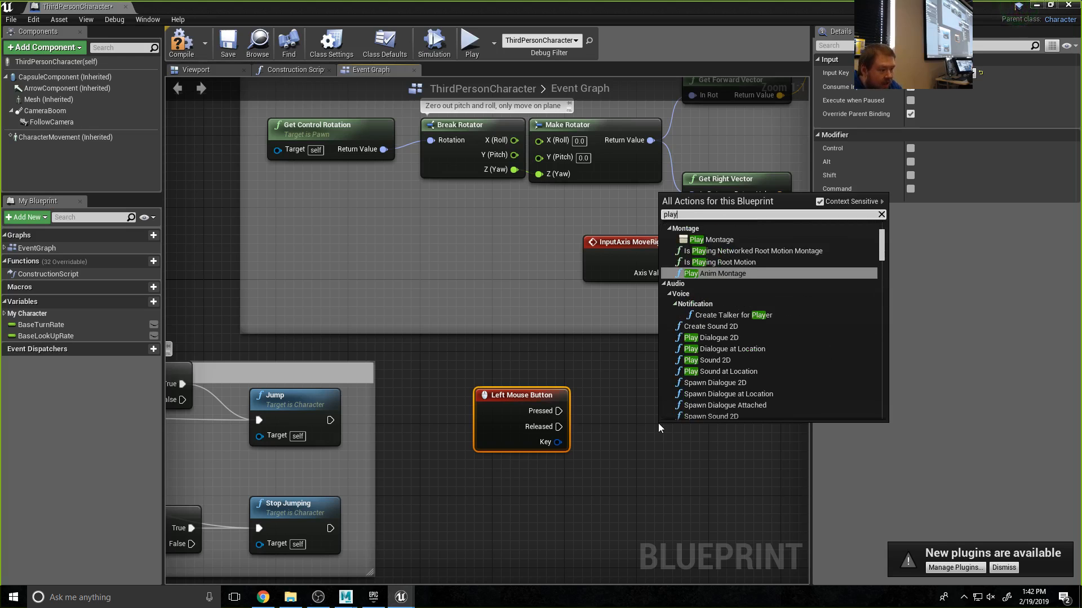
{"action": "type", "text": " a"}
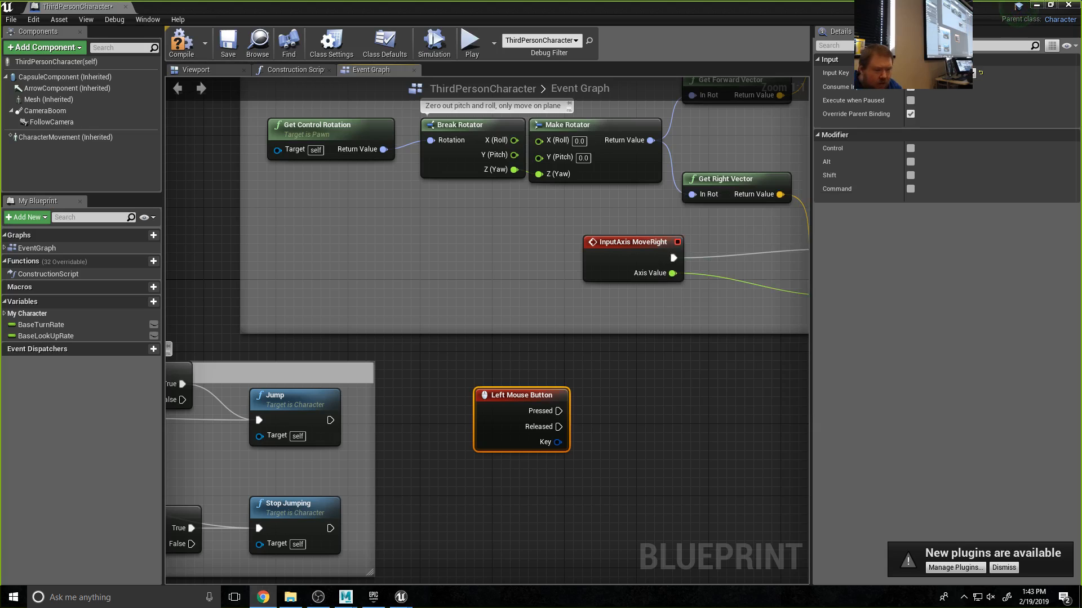
- Add a Play Animation (Mesh) node targeting the Mesh component and place it beside the Left Mouse Button event, with the Mesh reference above
{"action": "right_click", "coordinate": [617, 418]}
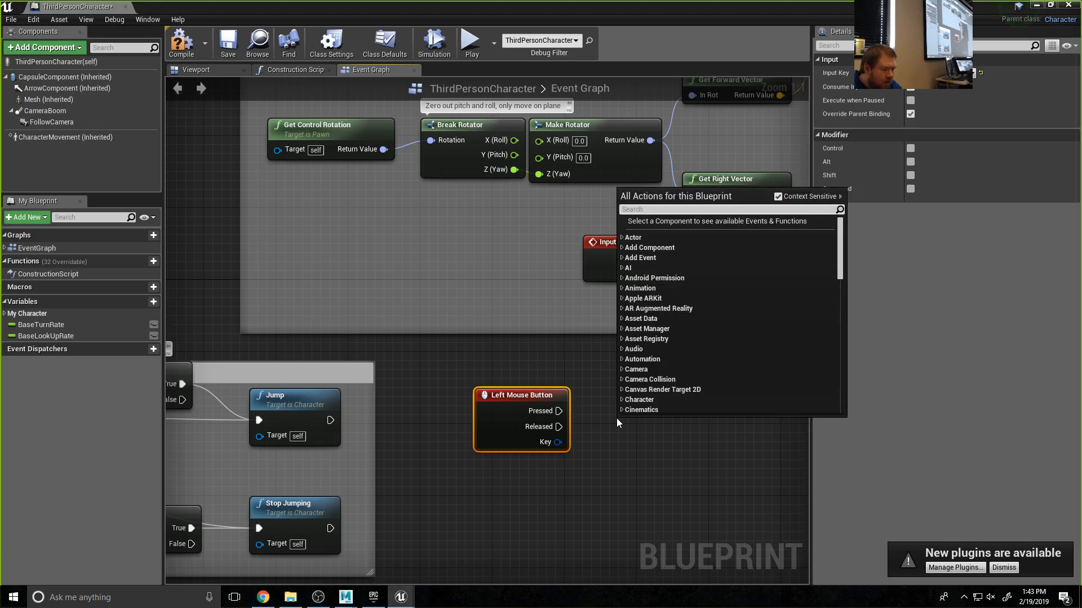
{"action": "type", "text": "pla"}
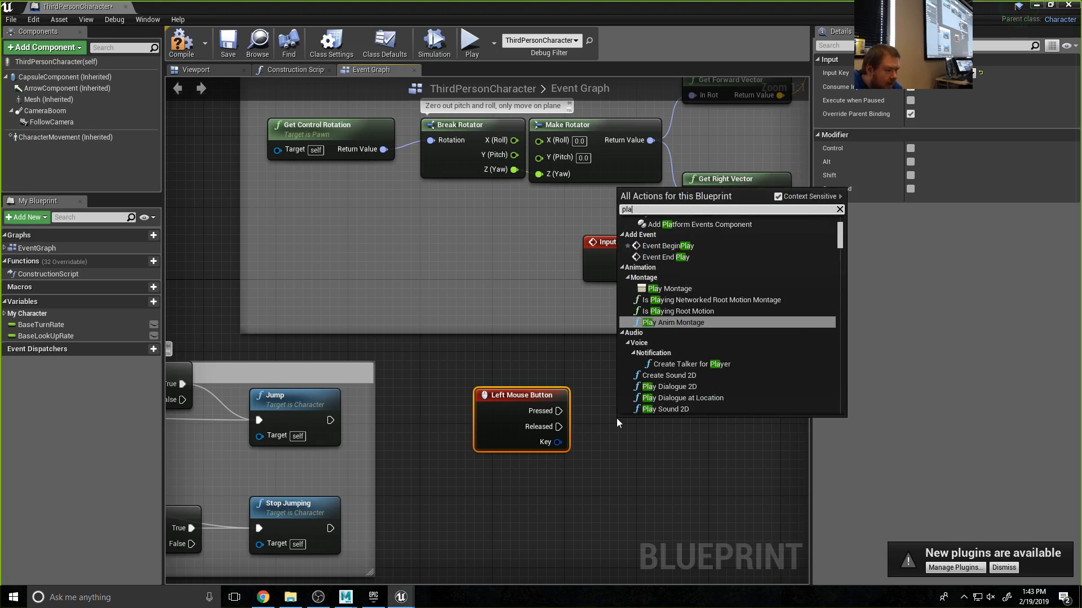
{"action": "type", "text": "y"}
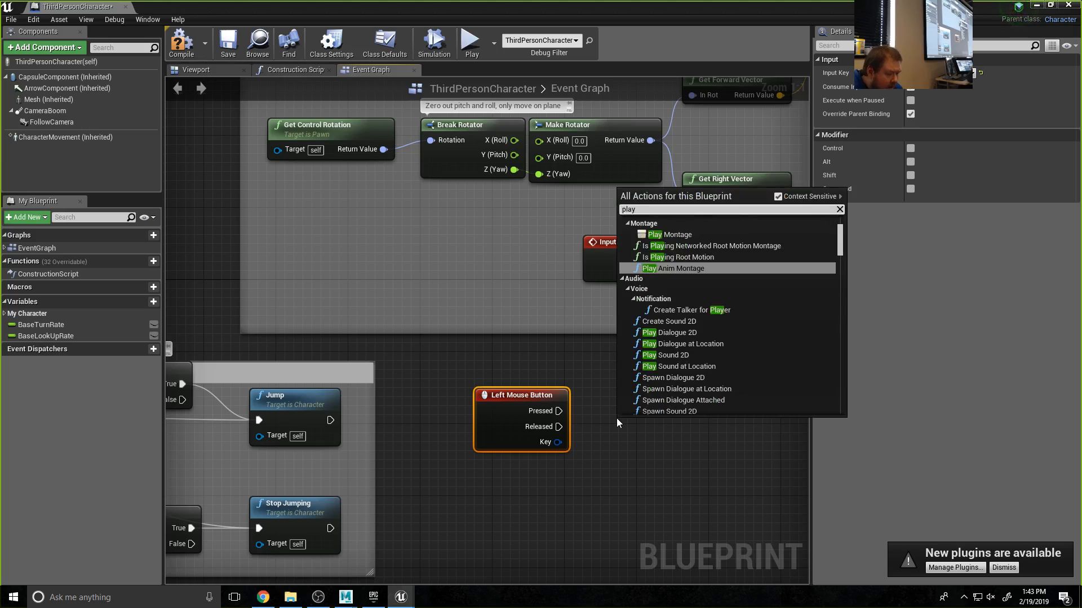
{"action": "type", "text": " ani"}
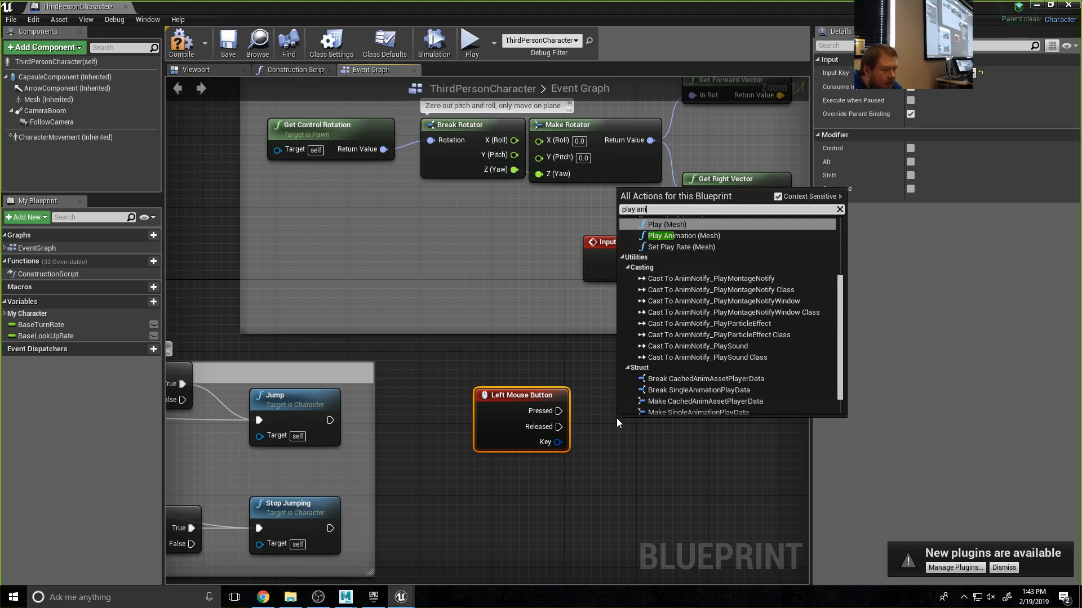
{"action": "left_click", "coordinate": [708, 236]}
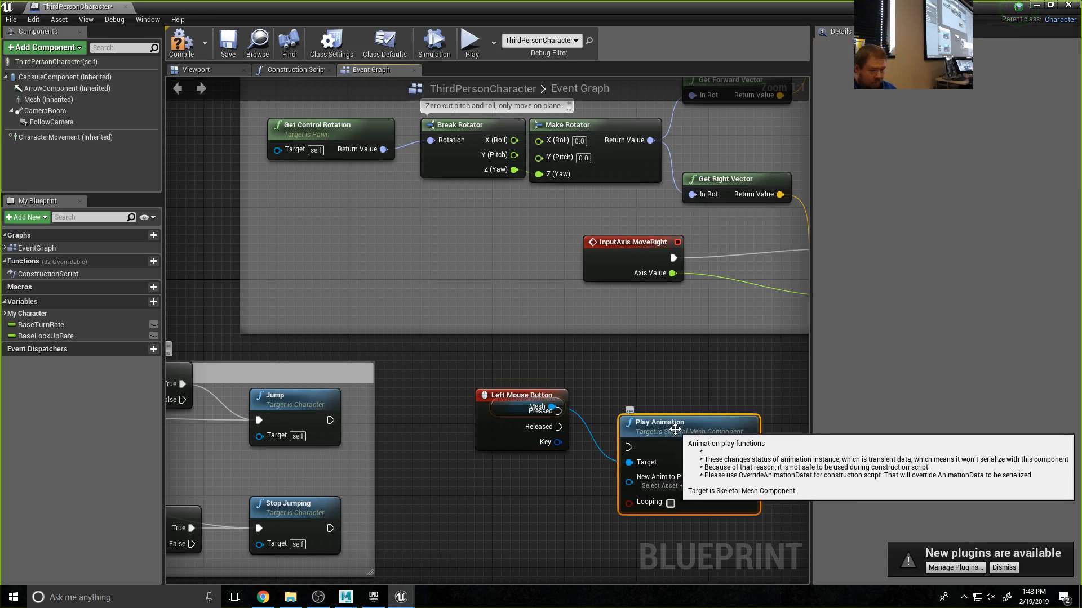
{"action": "left_click_drag", "start_coordinate": [675, 429], "coordinate": [702, 385]}
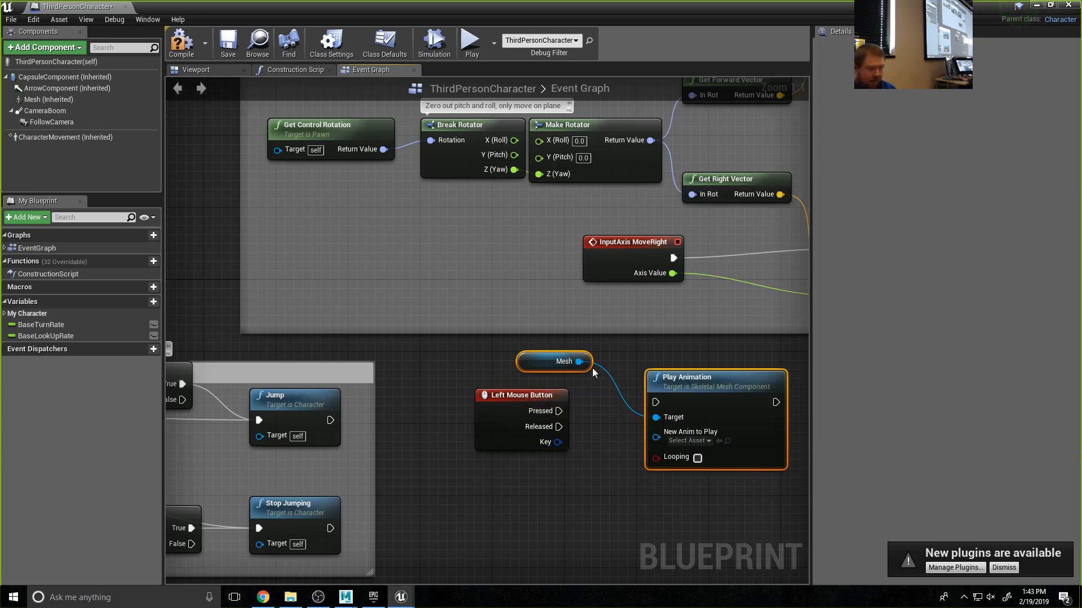
{"action": "left_click", "coordinate": [546, 361]}
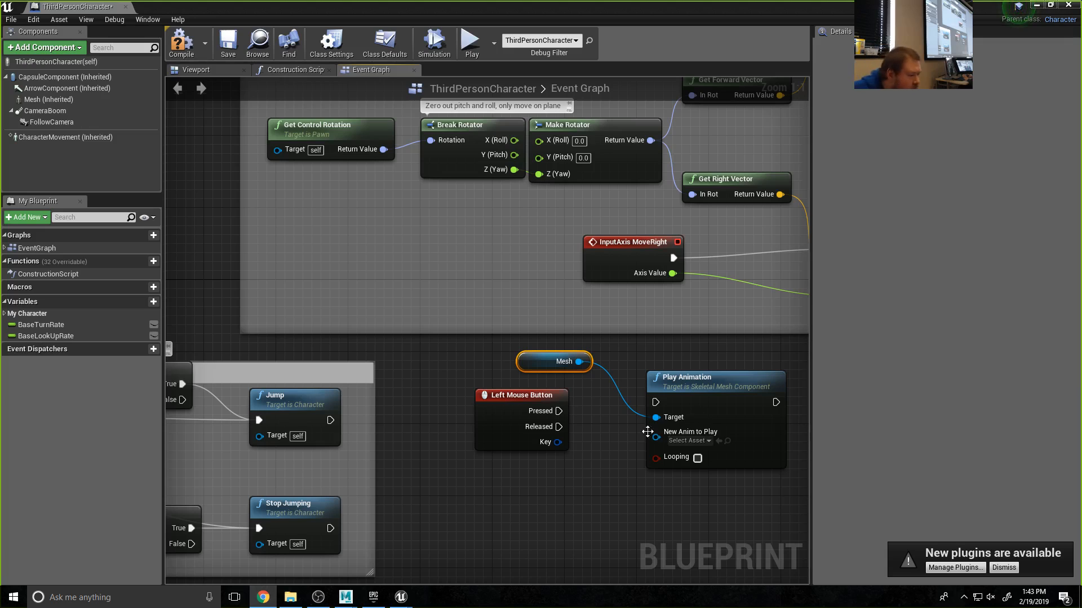
- Connect the Left Mouse Button event's Pressed output to Play Animation and set New Anim to Play to CFChar_Punch
{"action": "left_click_drag", "start_coordinate": [559, 411], "coordinate": [657, 404]}
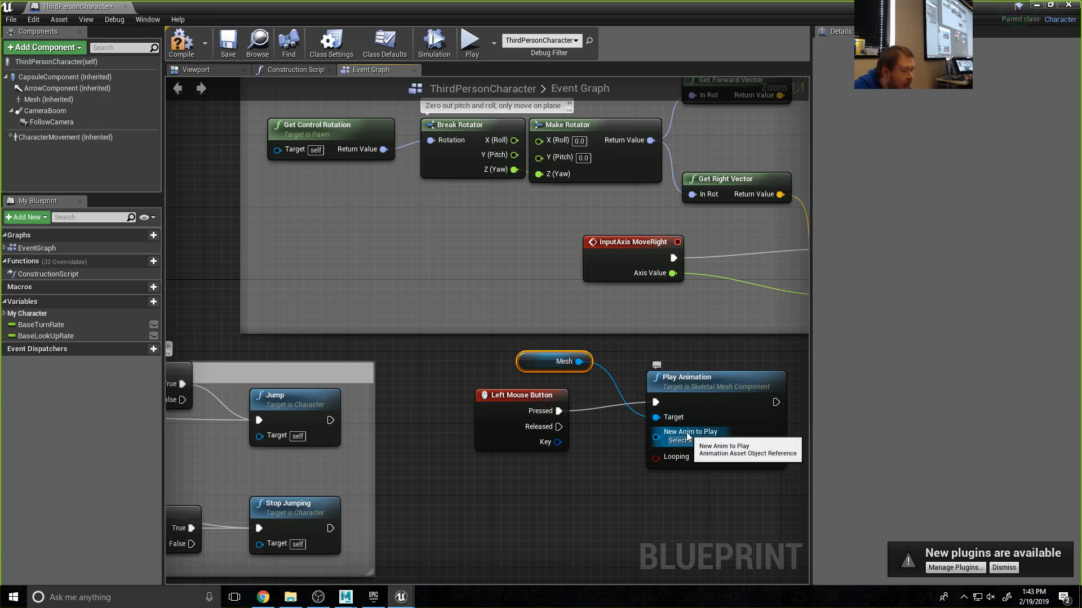
{"action": "left_click", "coordinate": [708, 441]}
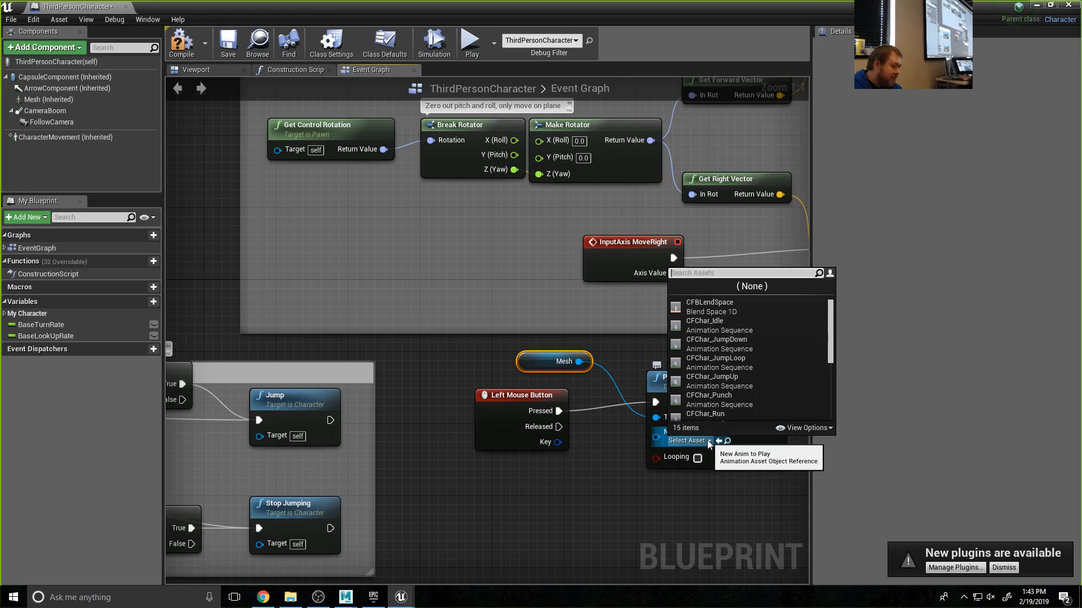
{"action": "left_click", "coordinate": [708, 397]}
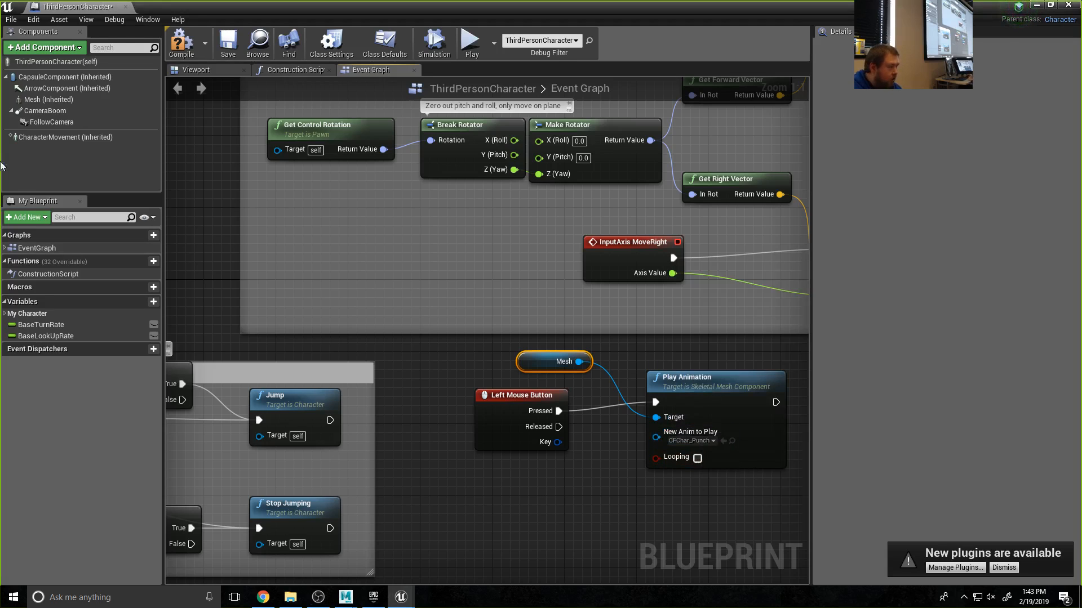
- Compile and save the ThirdPersonCharacter blueprint with the punch input, and close its editor
{"action": "left_click", "coordinate": [185, 50]}
{"action": "left_click", "coordinate": [227, 46]}
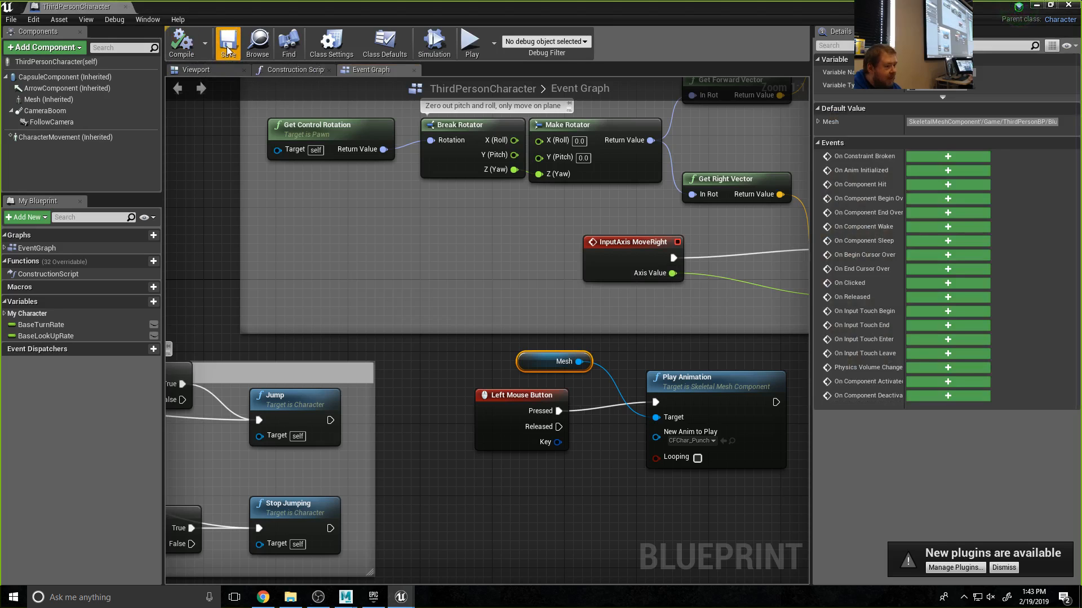
{"action": "left_click", "coordinate": [1069, 6]}
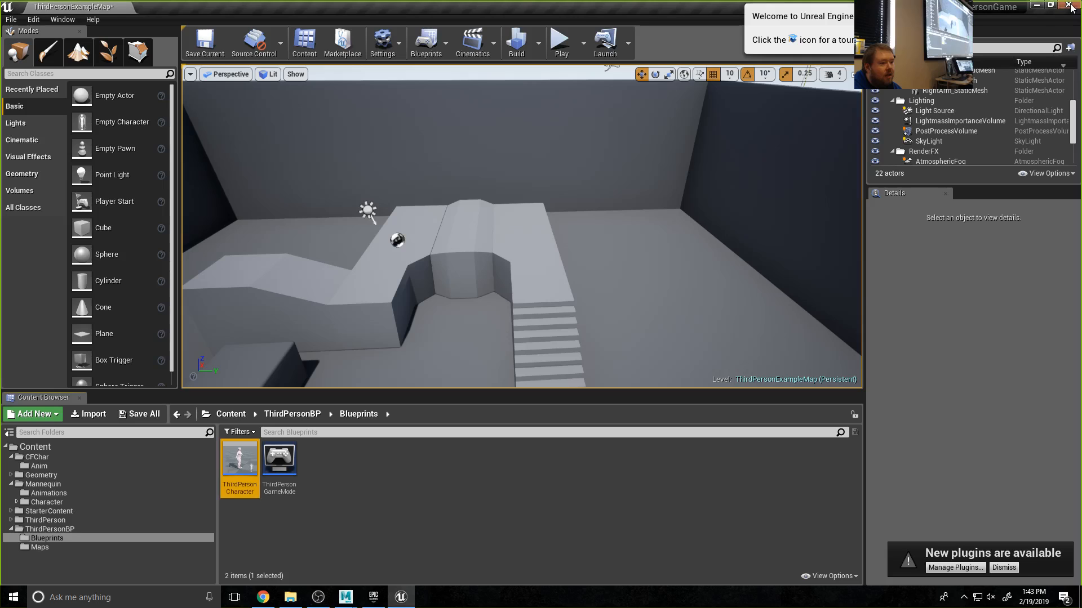
- Test the character in a play session, end it, and save all project content and the level
{"action": "left_click", "coordinate": [561, 51]}
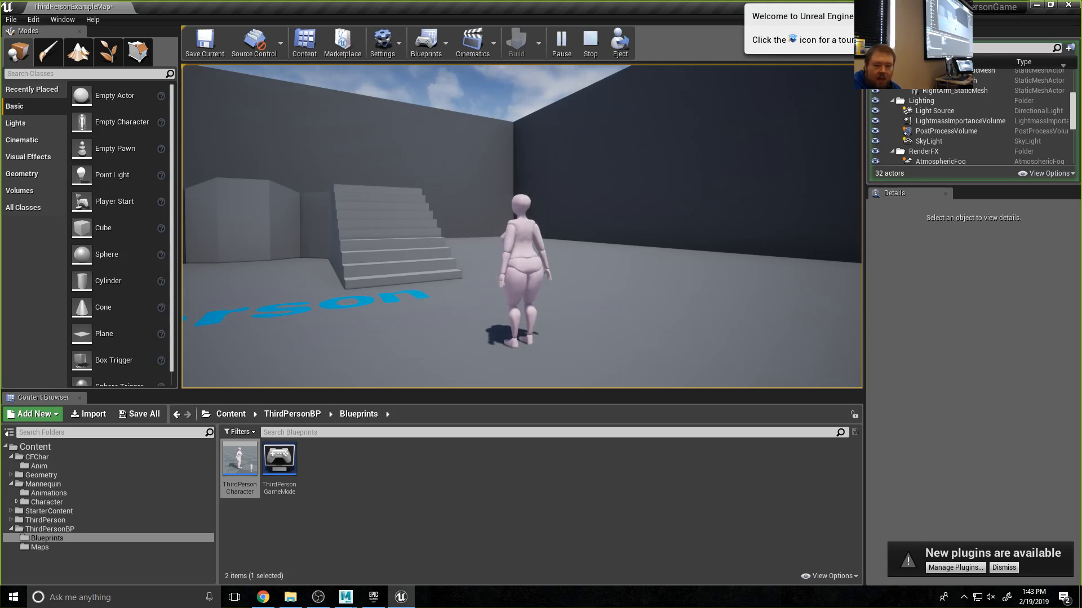
{"action": "key", "text": "Escape"}
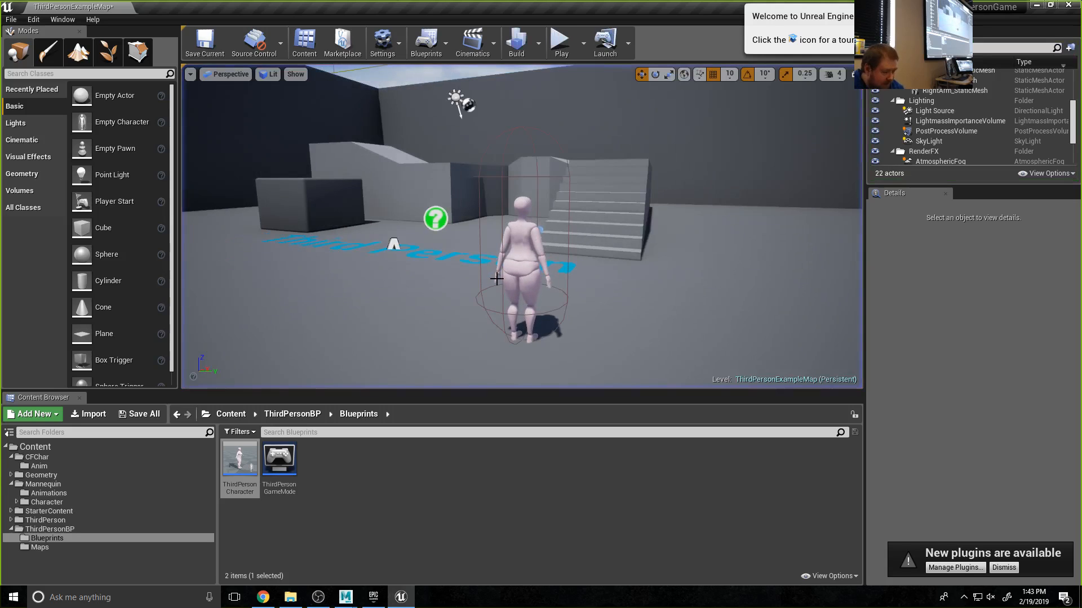
{"action": "left_click", "coordinate": [10, 19]}
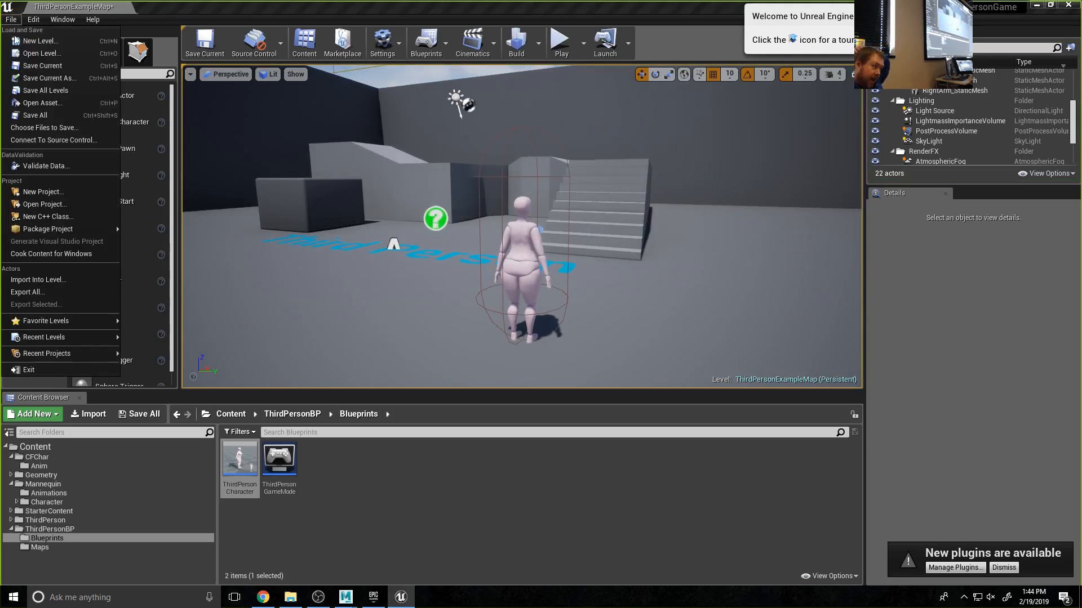
{"action": "left_click", "coordinate": [42, 114]}
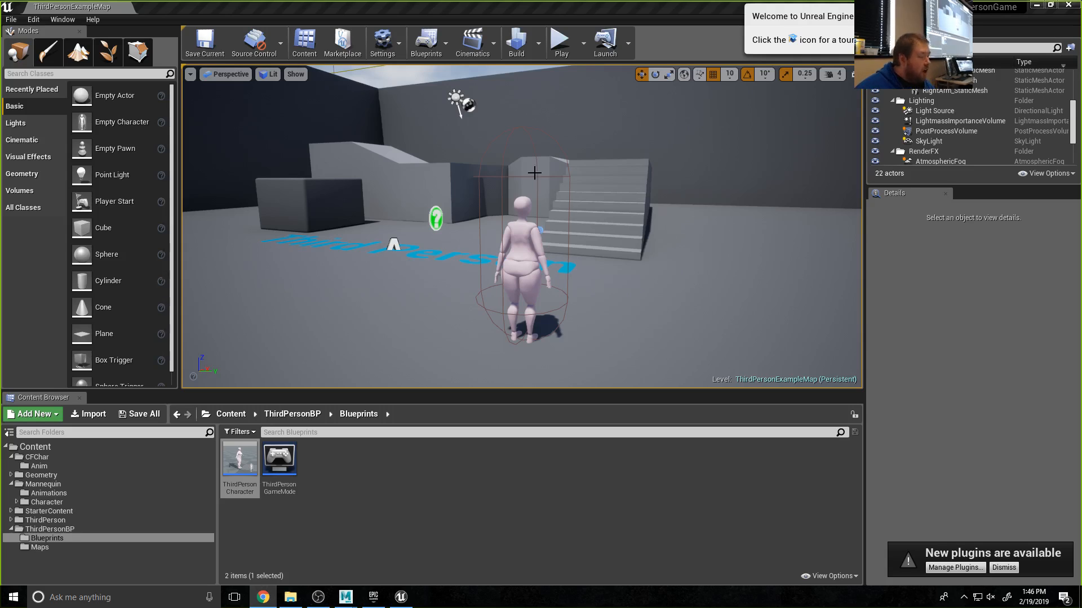
- Review the Left Mouse Button punch nodes in the ThirdPersonCharacter Event Graph and close the blueprint editor
{"action": "double_click", "coordinate": [226, 470]}
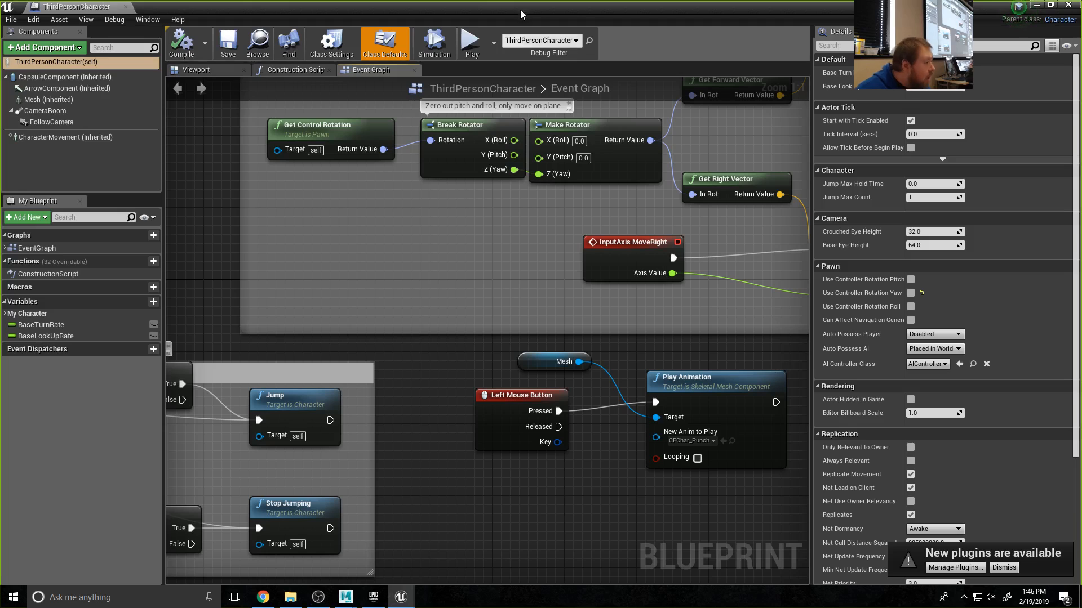
{"action": "left_click", "coordinate": [1068, 5]}
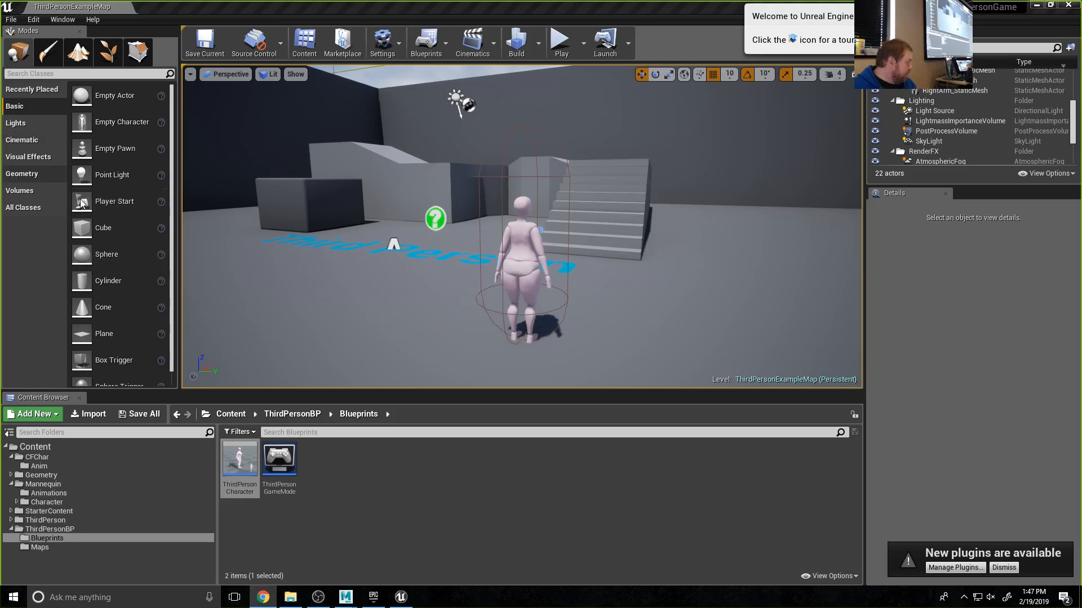
{"action": "left_click", "coordinate": [23, 173]}
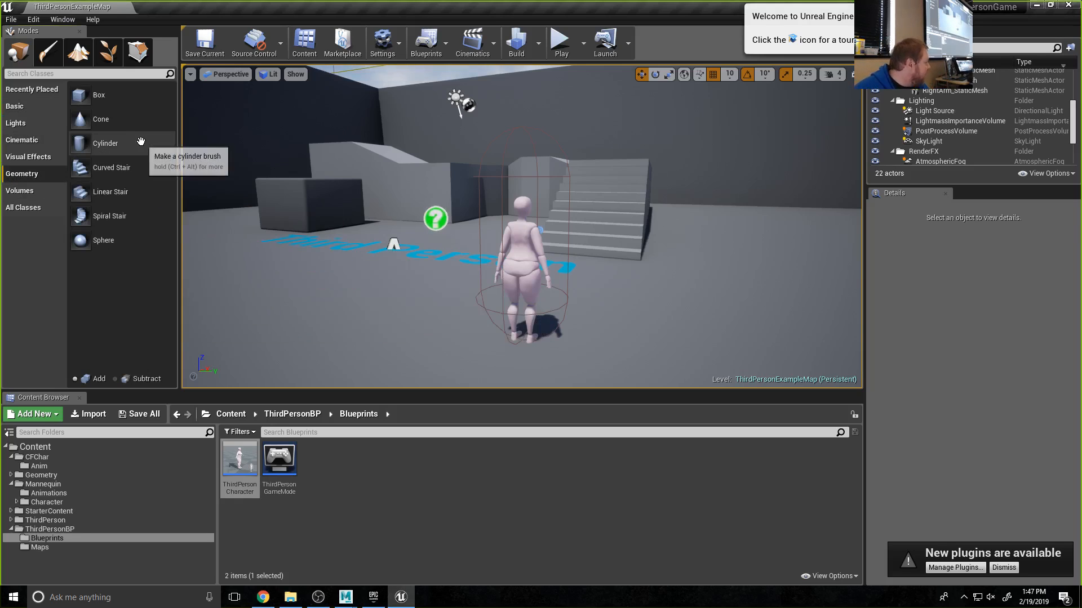
{"action": "mouse_move", "coordinate": [97, 94]}
{"action": "left_mouse_down"}
{"action": "mouse_move", "coordinate": [421, 136]}
{"action": "mouse_move", "coordinate": [685, 249]}
{"action": "mouse_move", "coordinate": [688, 271]}
{"action": "left_mouse_up"}
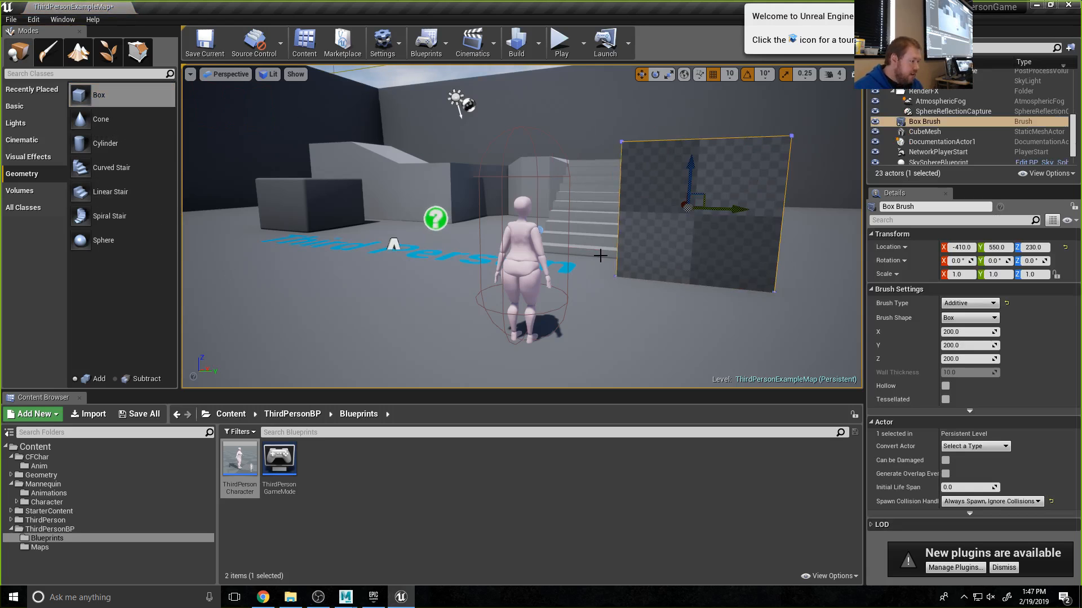
{"action": "key", "text": "ctrl+z"}
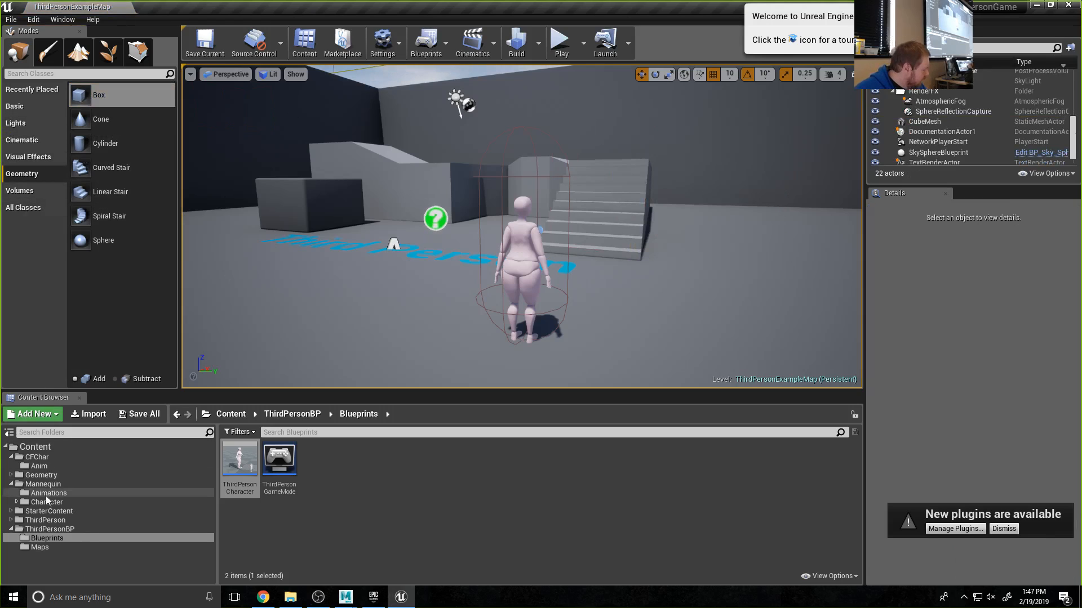
- Place the 1M_Cube mesh from Geometry/Meshes on the floor in front of the character at about X -550, Y 530, Z 180
{"action": "left_click", "coordinate": [34, 475]}
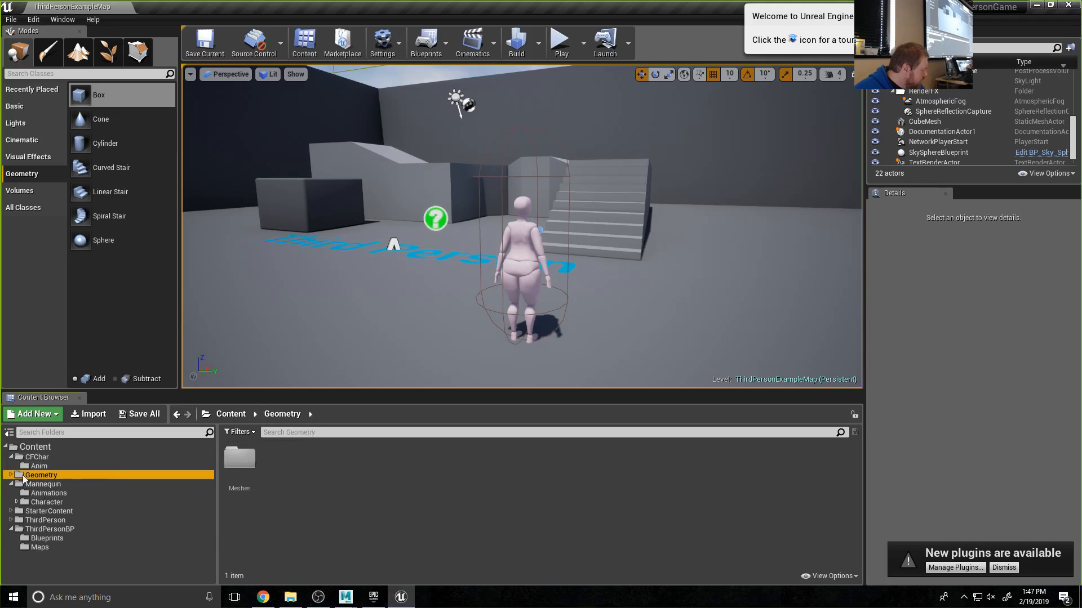
{"action": "left_click", "coordinate": [11, 476]}
{"action": "left_click", "coordinate": [41, 484]}
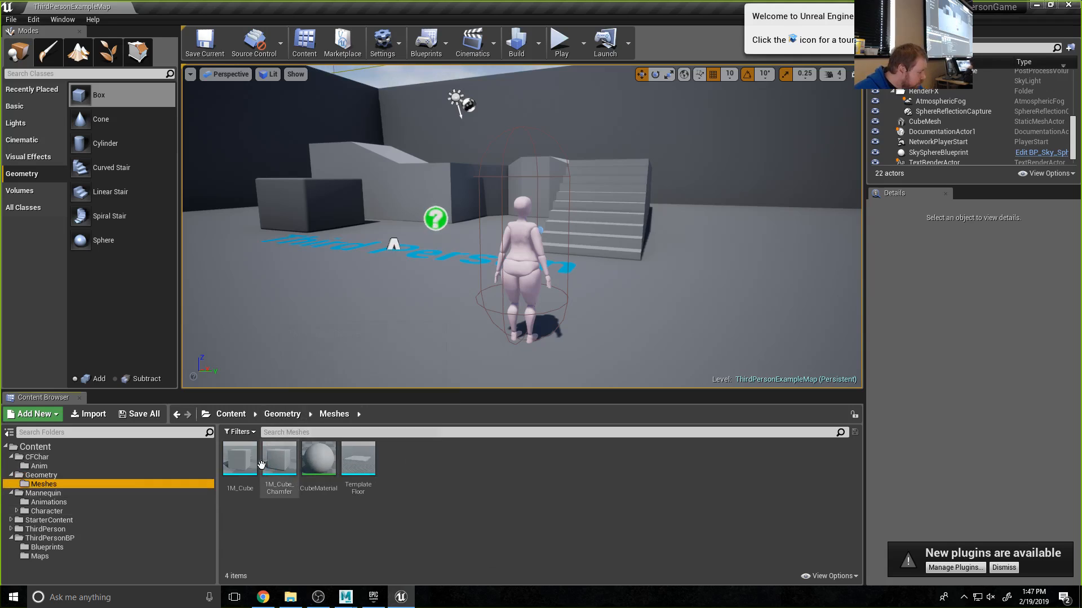
{"action": "left_click", "coordinate": [243, 465]}
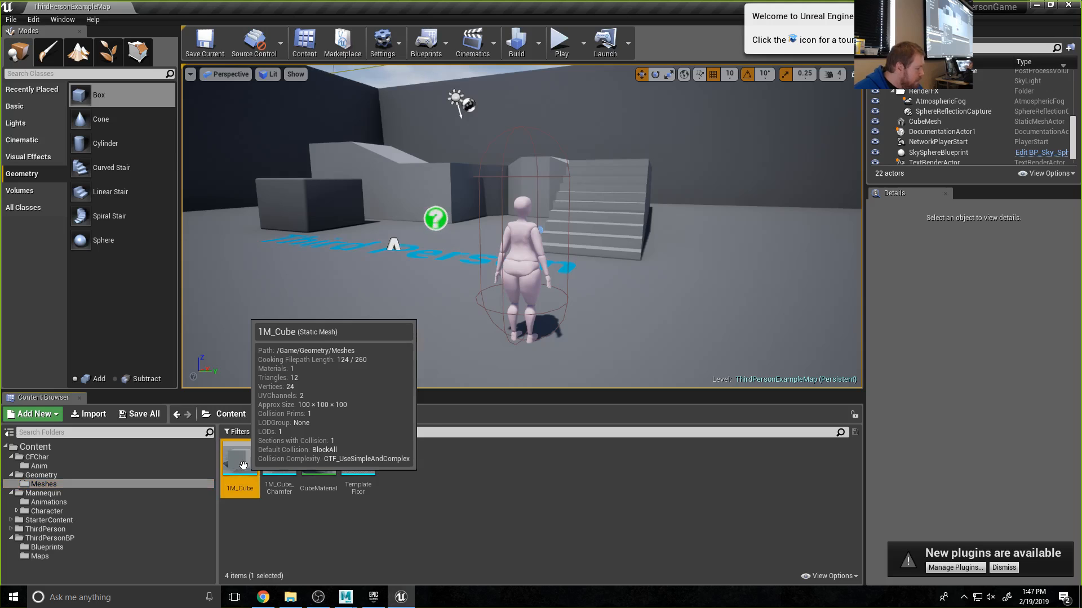
{"action": "left_click_drag", "start_coordinate": [239, 463], "coordinate": [629, 265]}
{"action": "right_click_drag", "start_coordinate": [629, 266], "coordinate": [811, 269]}
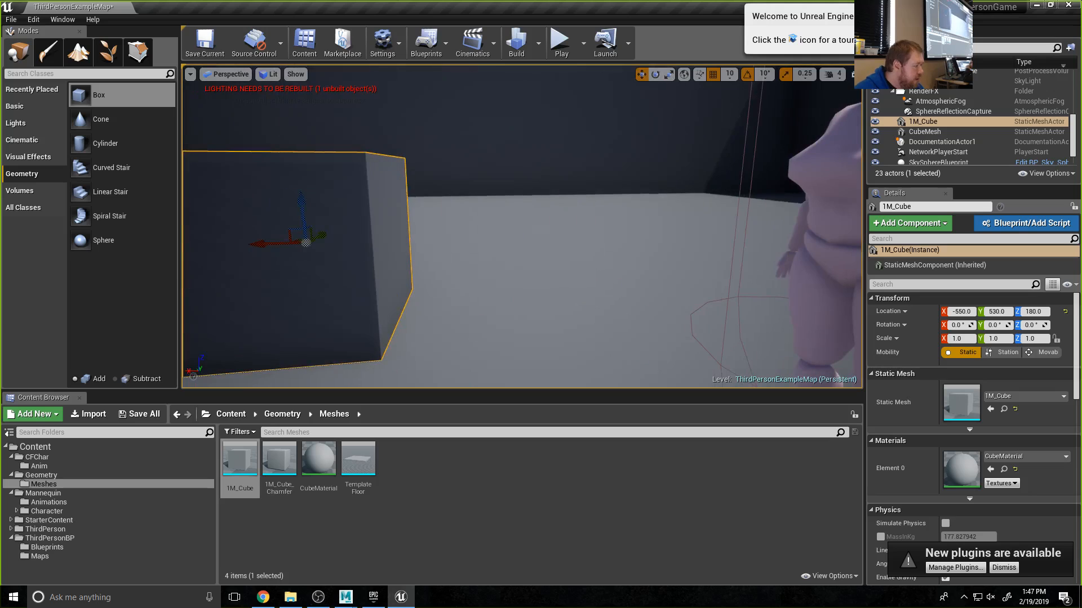
{"action": "scroll", "coordinate": [450, 267], "scroll_direction": "down", "scroll_amount": 6}
{"action": "scroll", "coordinate": [485, 265], "scroll_direction": "up", "scroll_amount": 2}
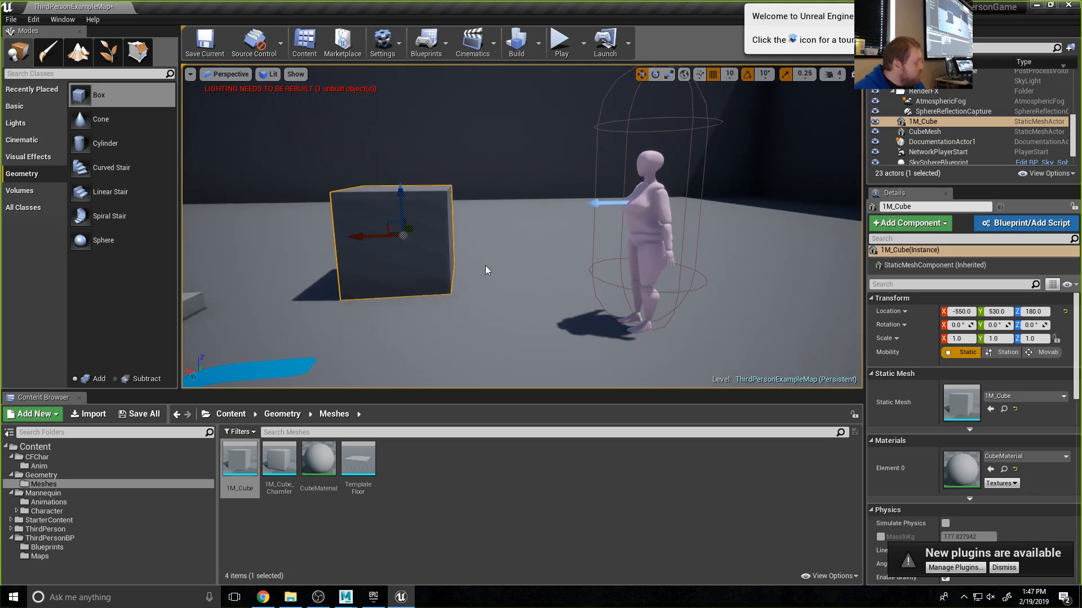
- Scale the cube into a thin upright slab, 0.25 in X and 2.0 in Z
{"action": "key", "text": "r"}
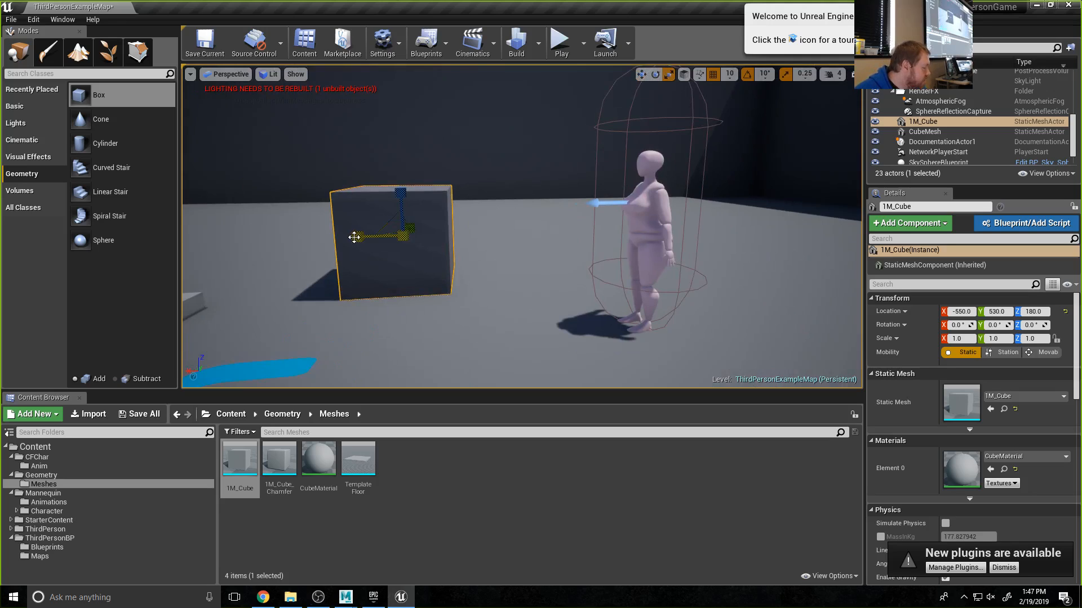
{"action": "left_click_drag", "start_coordinate": [353, 237], "coordinate": [397, 237]}
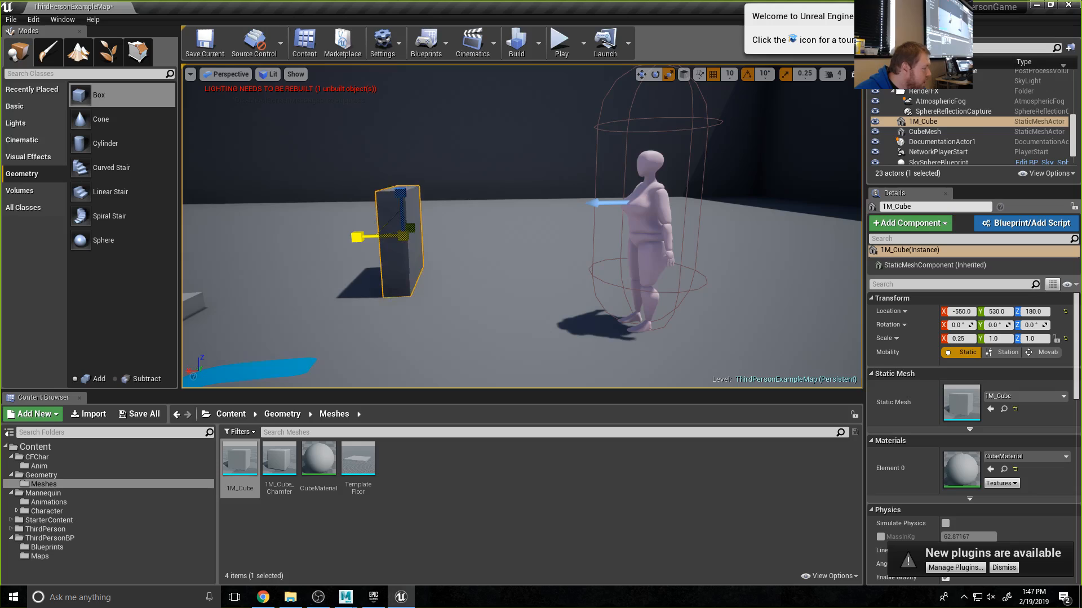
{"action": "left_click_drag", "start_coordinate": [401, 193], "coordinate": [401, 154]}
- Raise the slab to Z 230 and move it along the Y axis into the open floor, clear of the stairs
{"action": "key", "text": "w"}
{"action": "right_click_drag", "start_coordinate": [480, 261], "coordinate": [368, 271]}
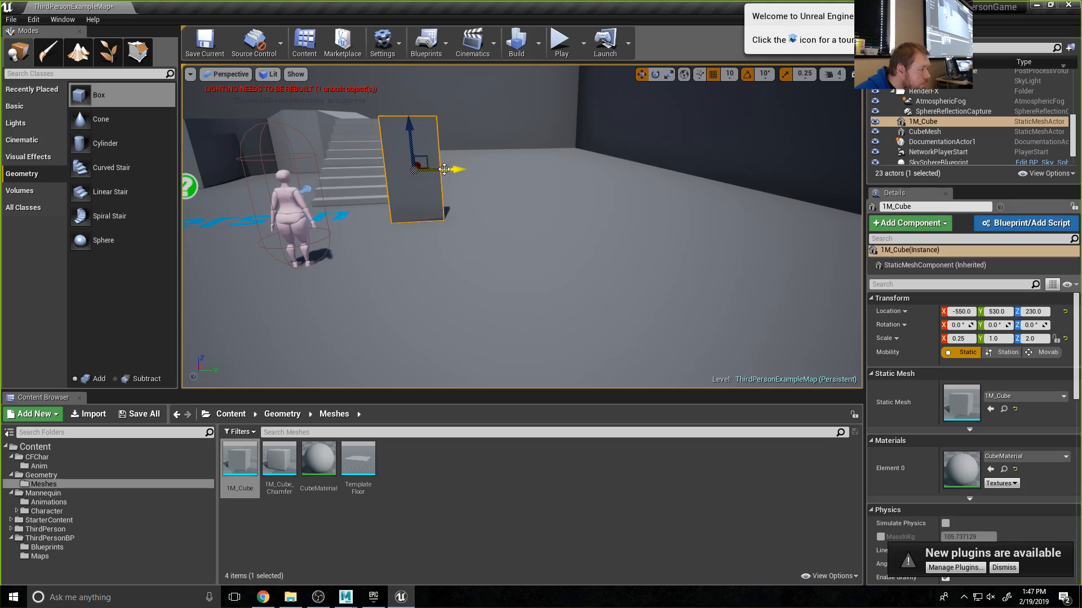
{"action": "left_click_drag", "start_coordinate": [445, 169], "coordinate": [533, 167]}
- Enable Simulate Physics on the slab
{"action": "scroll", "coordinate": [894, 431], "scroll_direction": "down", "scroll_amount": 3}
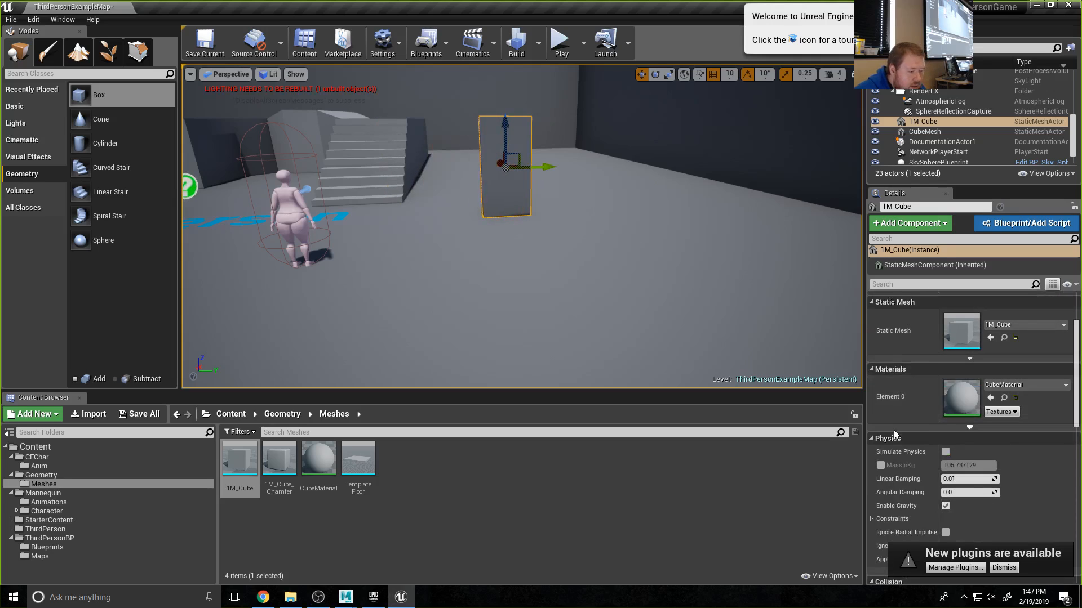
{"action": "scroll", "coordinate": [894, 434], "scroll_direction": "down", "scroll_amount": 4}
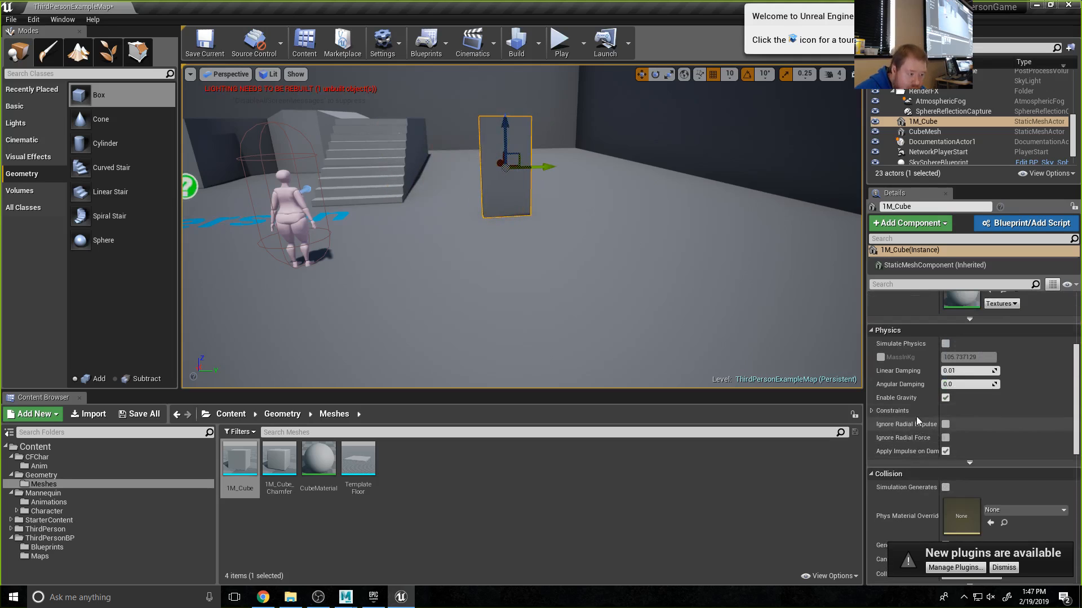
{"action": "left_click", "coordinate": [945, 344]}
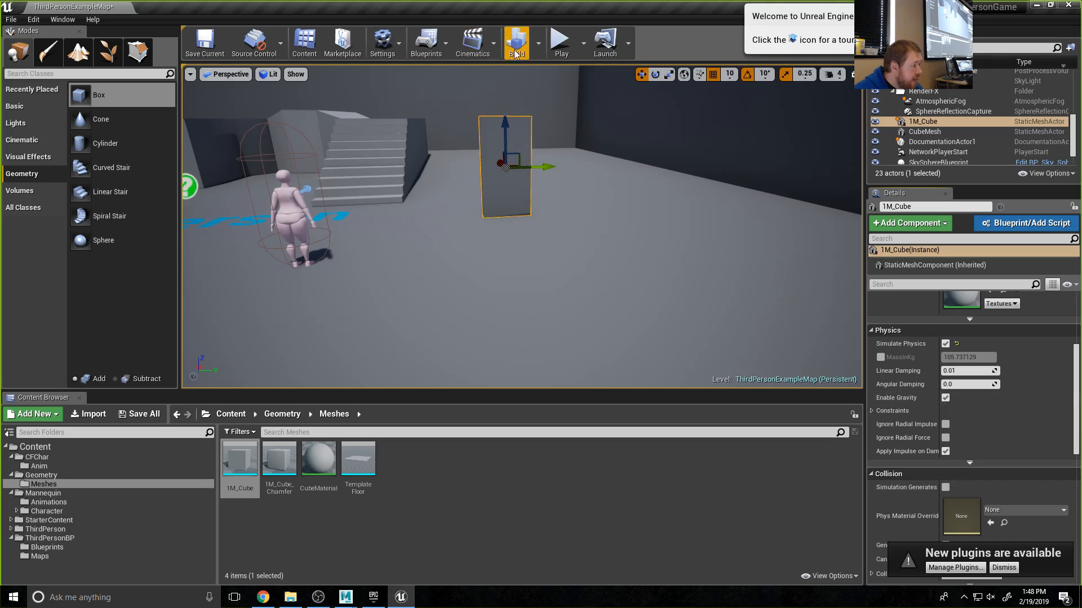
- Play the level, trigger a punch, walk the character into the slab to test its physics, and end the session
{"action": "left_click", "coordinate": [561, 42]}
{"action": "left_click", "coordinate": [566, 277]}
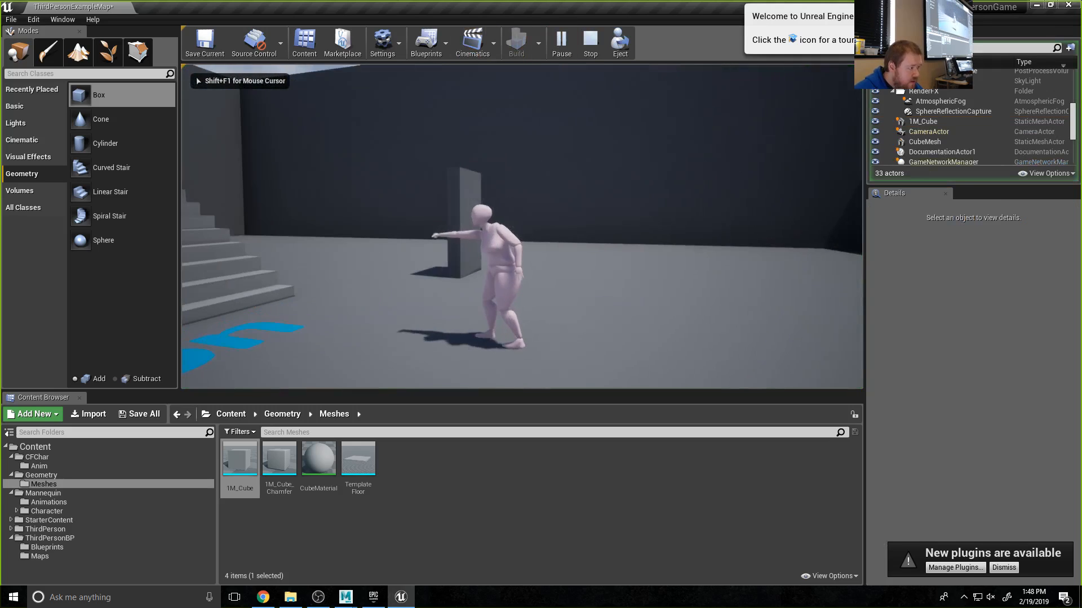
{"action": "key", "text": "w"}
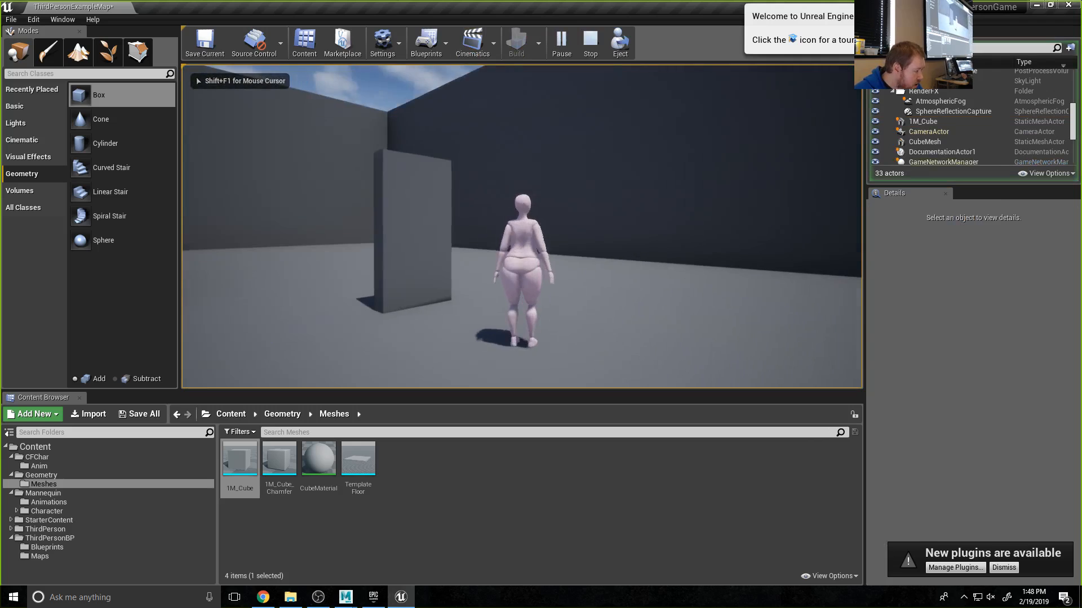
{"action": "key", "text": "a"}
{"action": "key", "text": "w"}
{"action": "key", "text": "w"}
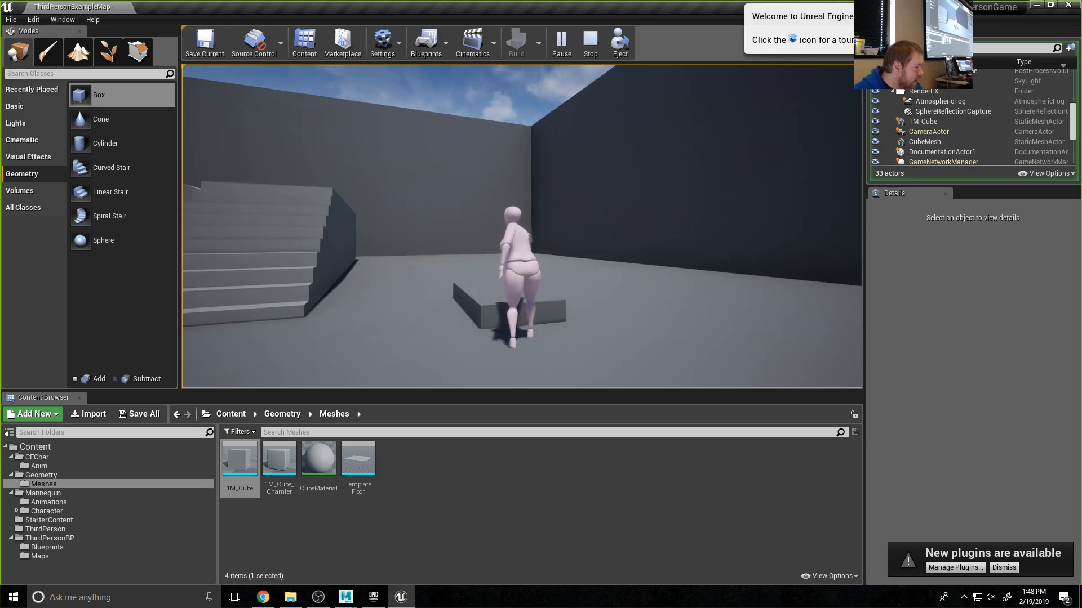
{"action": "key", "text": "Escape"}
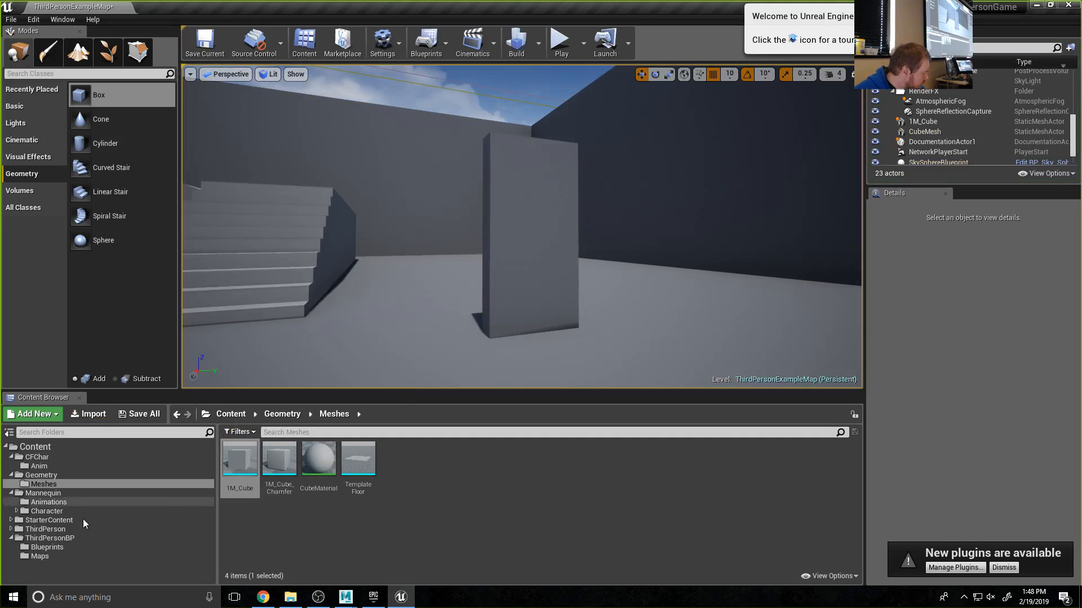
- Open the ThirdPersonCharacter blueprint from ThirdPersonBP/Blueprints, save it, and close its editor
{"action": "left_click", "coordinate": [41, 546]}
{"action": "double_click", "coordinate": [235, 465]}
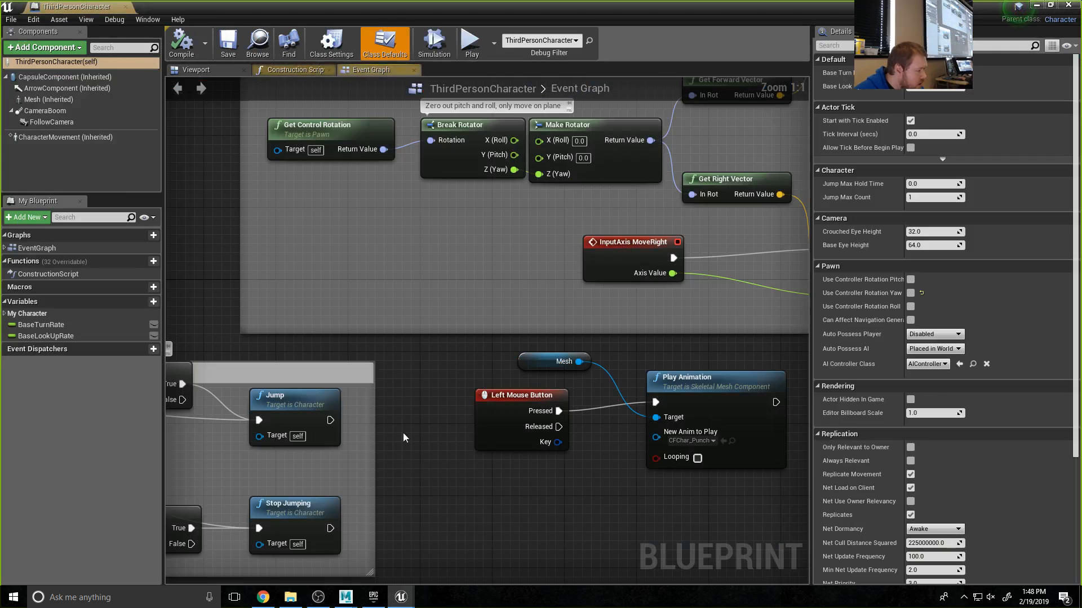
{"action": "left_click", "coordinate": [226, 45]}
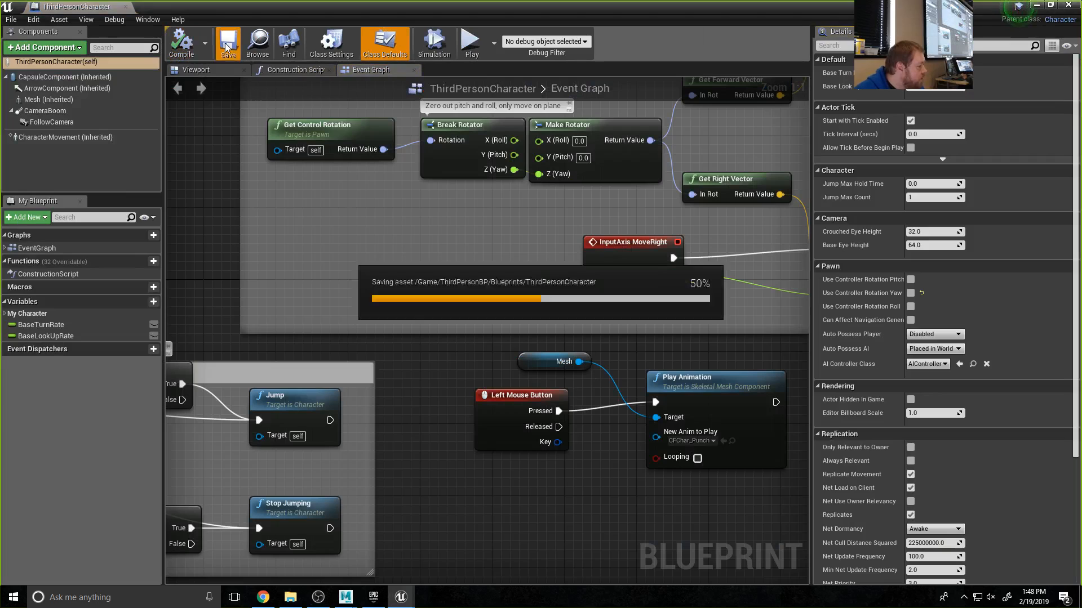
{"action": "left_click", "coordinate": [1068, 7]}
- Play the level, walk the character up to the slab, punch to test whether it reacts, and end the session
{"action": "left_click", "coordinate": [562, 43]}
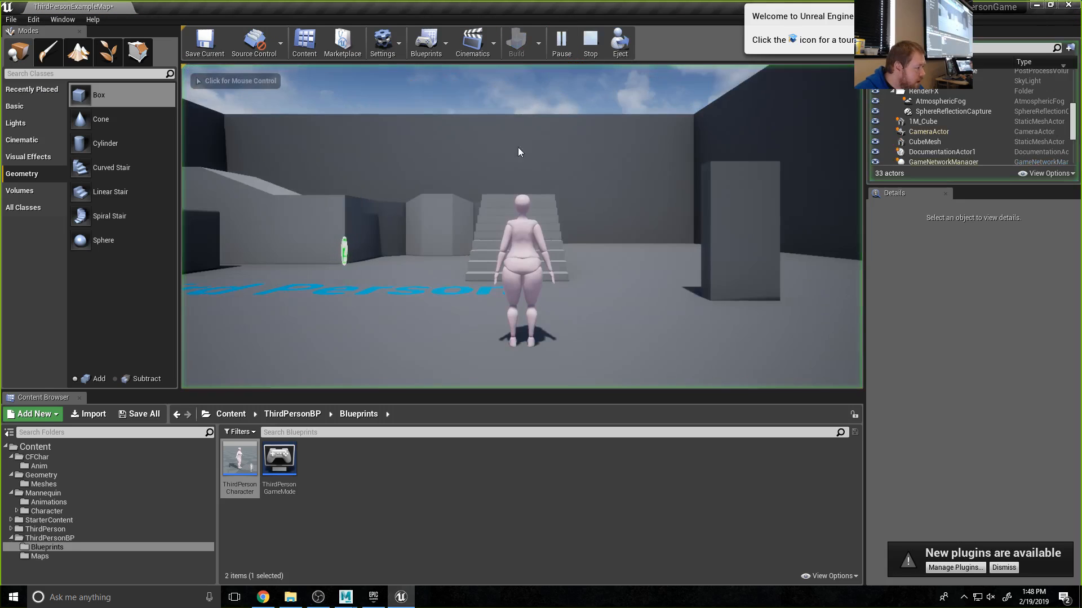
{"action": "left_click", "coordinate": [518, 152]}
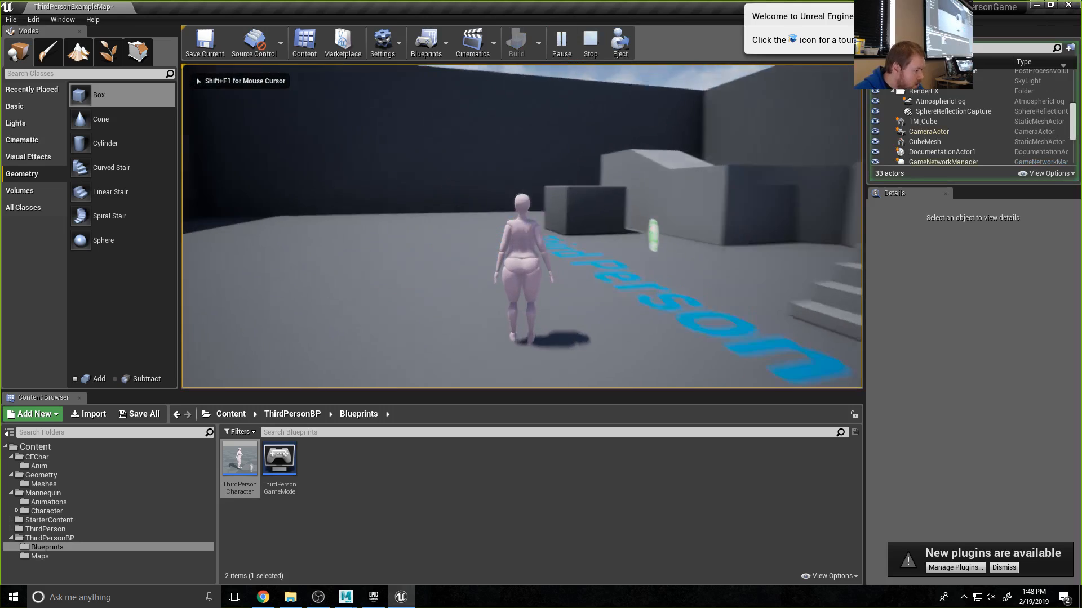
{"action": "key", "text": "w"}
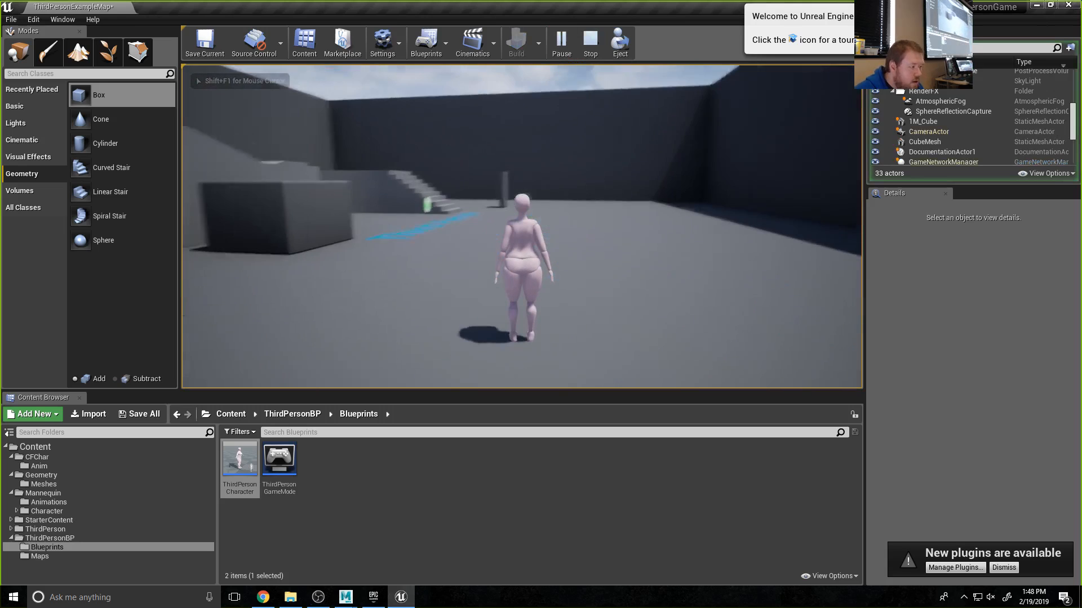
{"action": "key", "text": "w"}
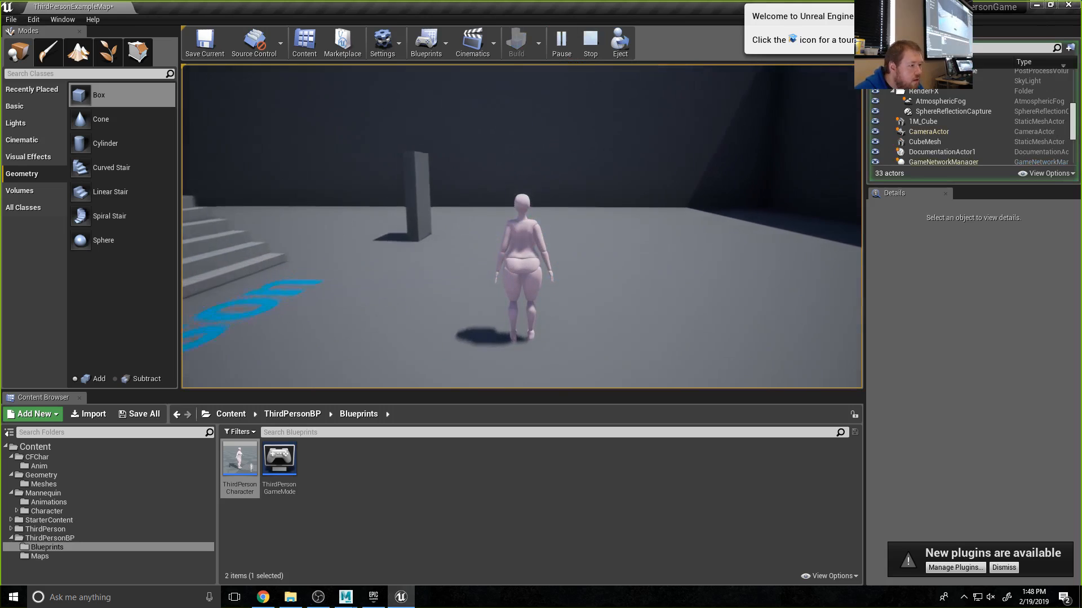
{"action": "key", "text": "w"}
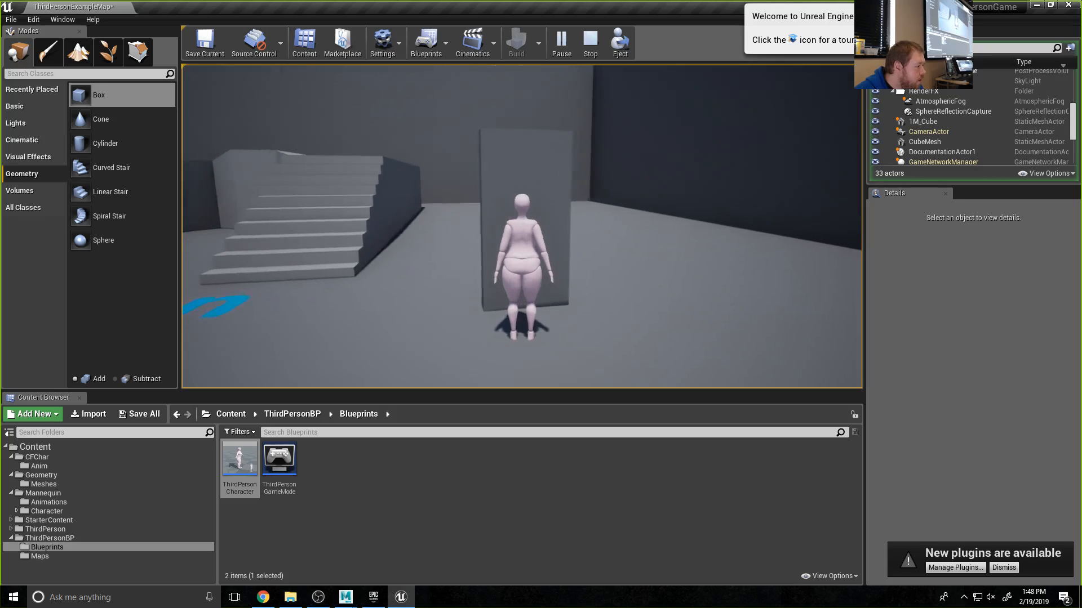
{"action": "key", "text": "e"}
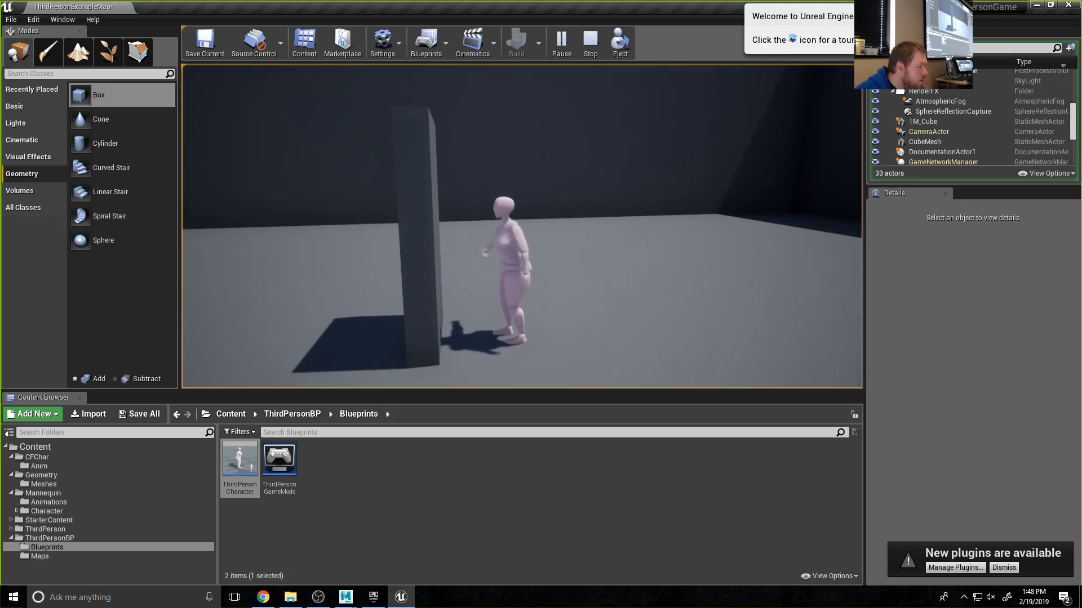
{"action": "key", "text": "e"}
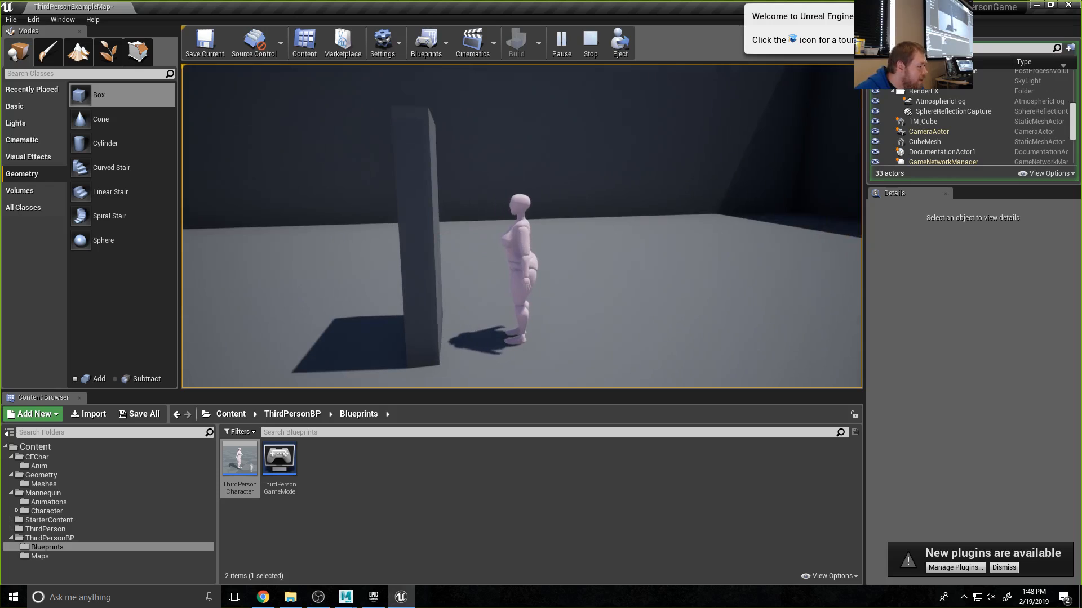
{"action": "key", "text": "a"}
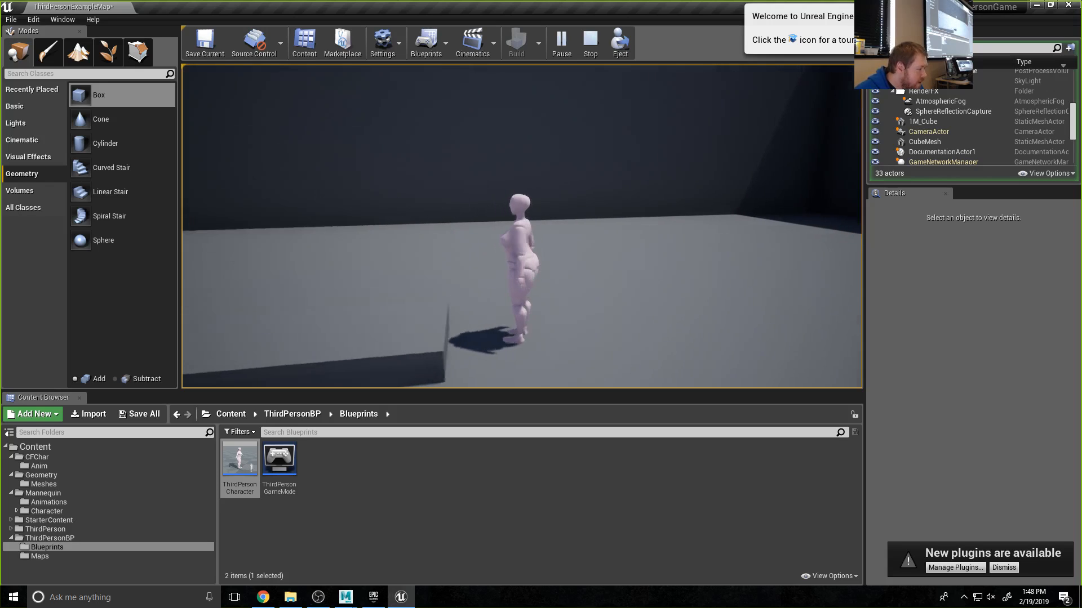
{"action": "key", "text": "d"}
{"action": "key", "text": "a"}
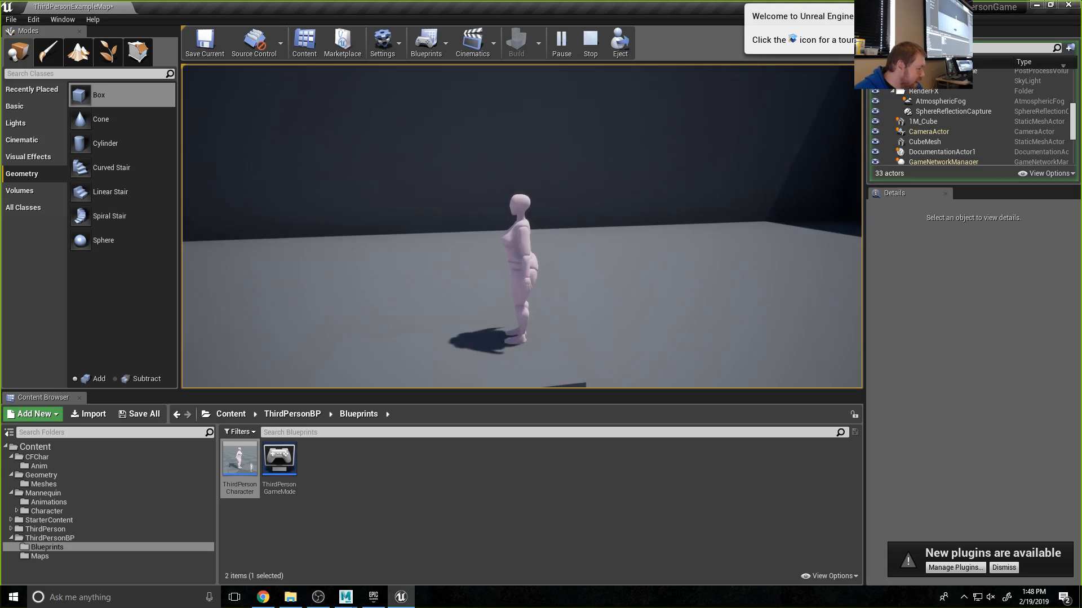
{"action": "key", "text": "d"}
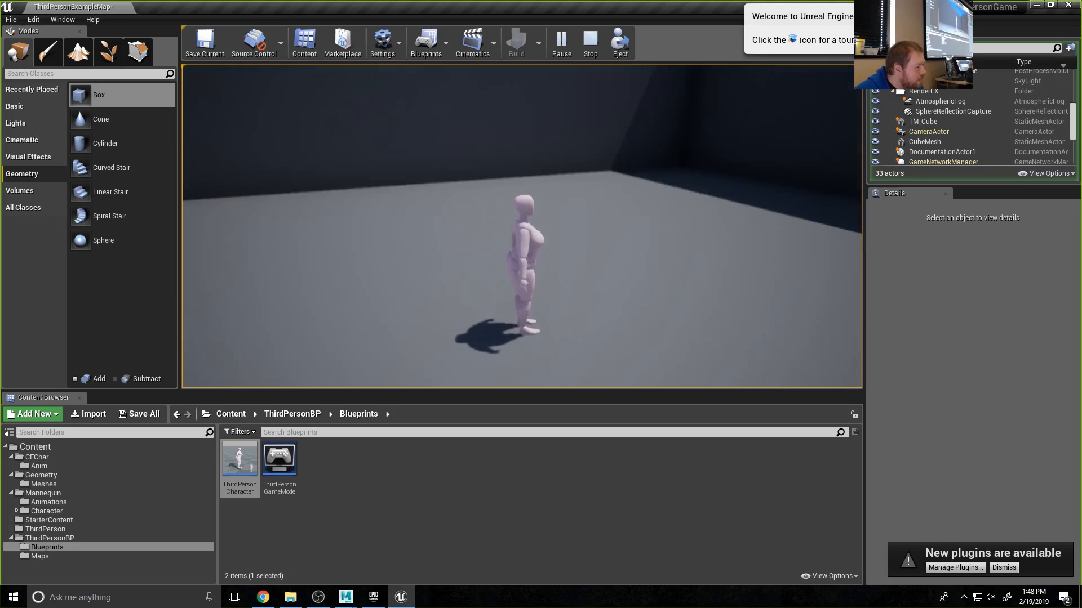
{"action": "key", "text": "Escape"}
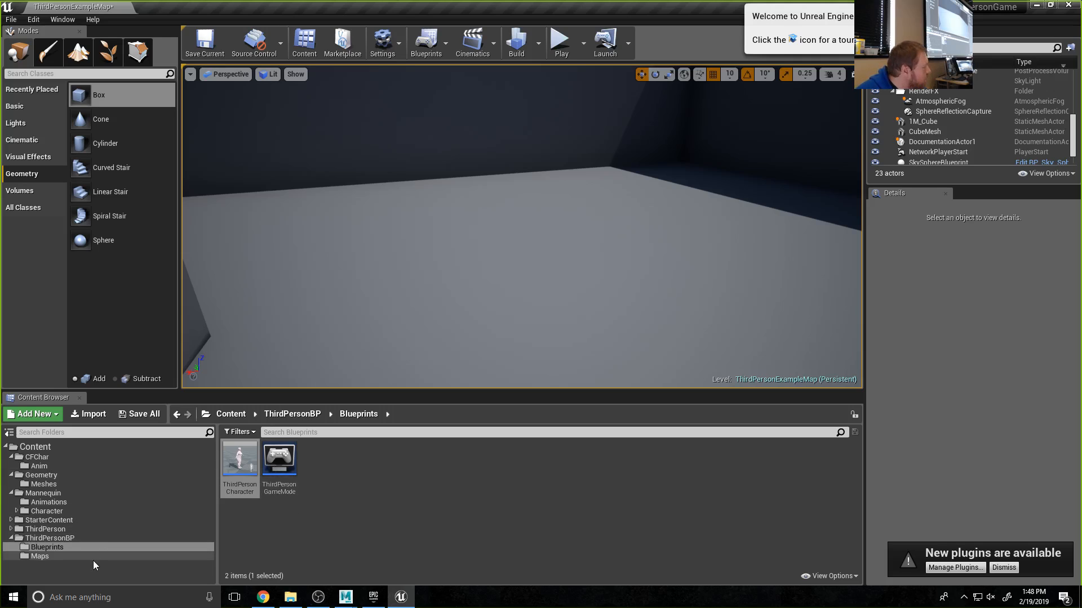
- Show the CFChar/Anim folder's assets and save all levels and assets in the project
{"action": "left_click", "coordinate": [40, 467]}
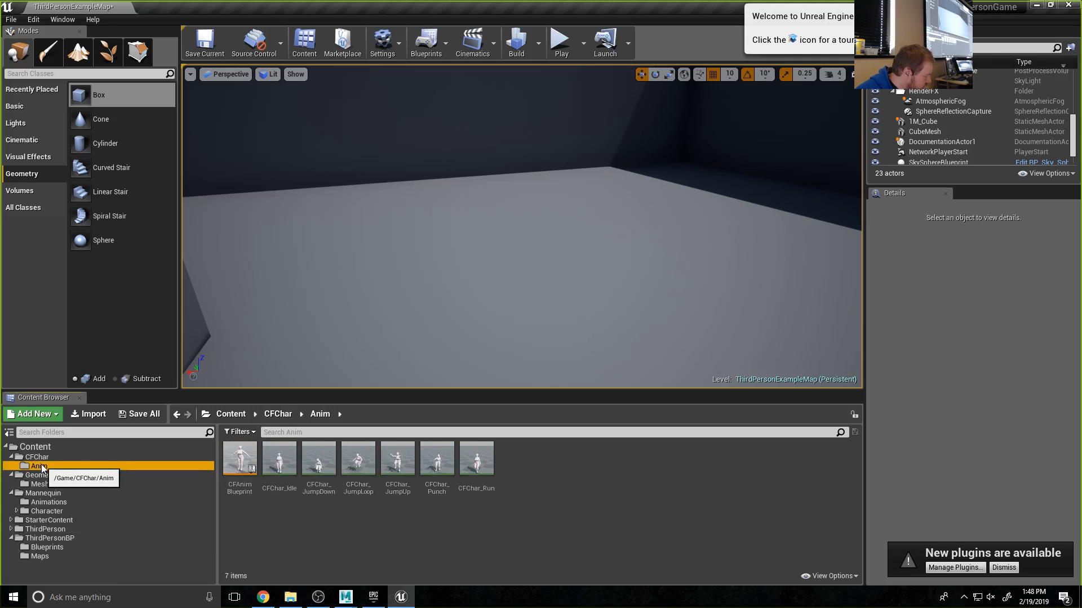
{"action": "left_click", "coordinate": [11, 19]}
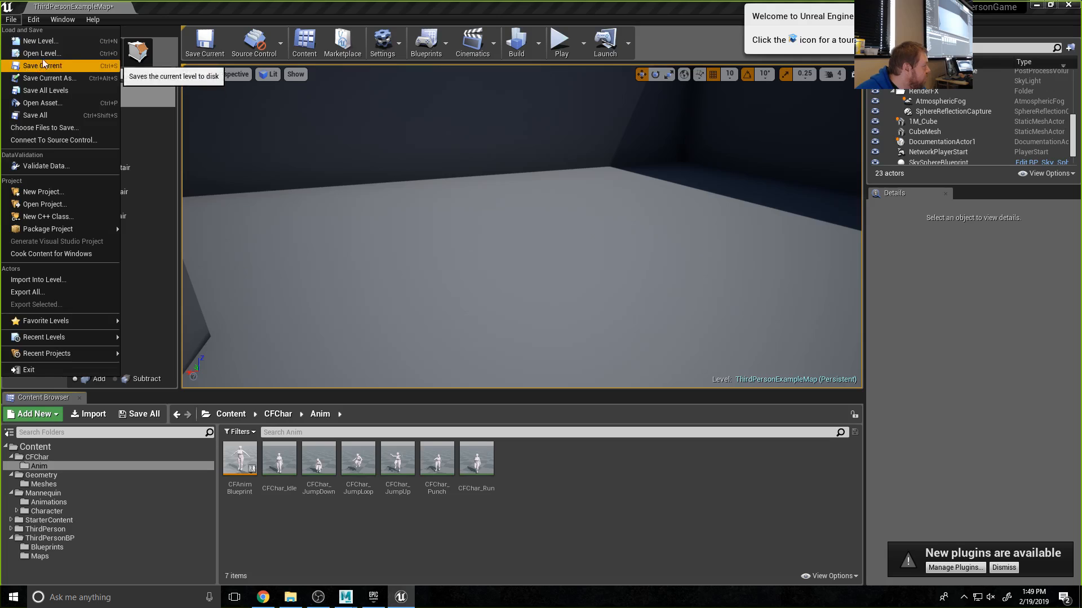
{"action": "left_click", "coordinate": [49, 120]}
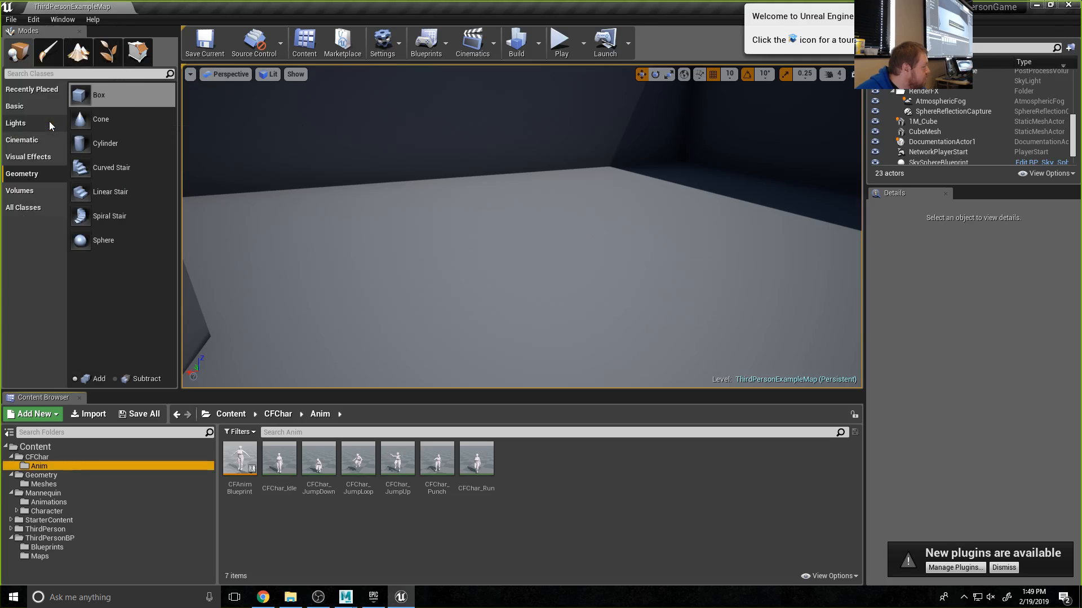
{"action": "left_click", "coordinate": [355, 549]}
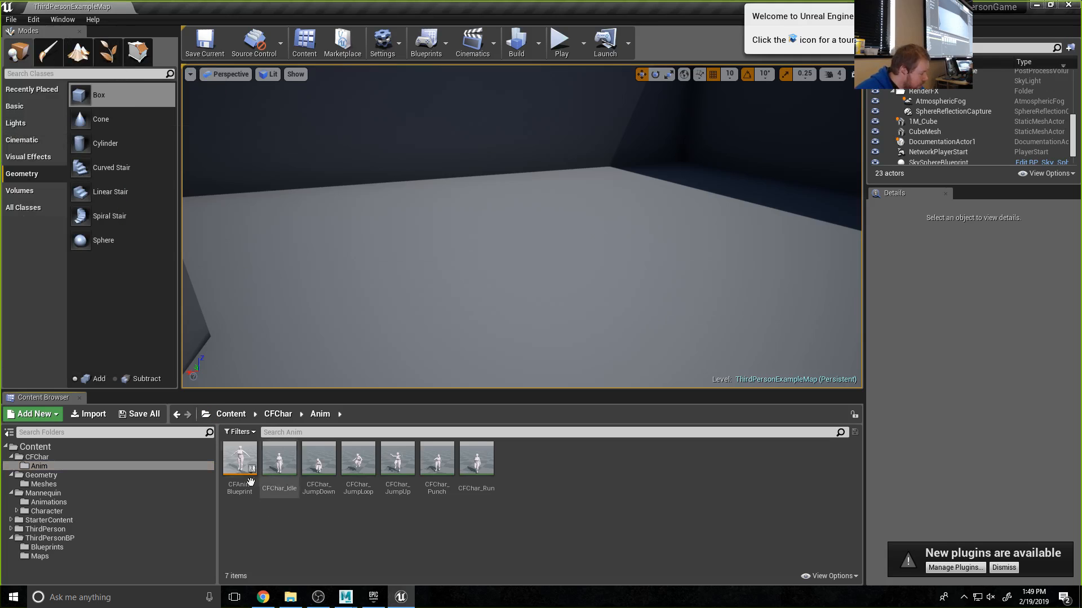
- Open CFAnimBlueprint, review its Event Graph, and shift the Setting 'Speed' comment group slightly with its nodes
{"action": "double_click", "coordinate": [251, 481]}
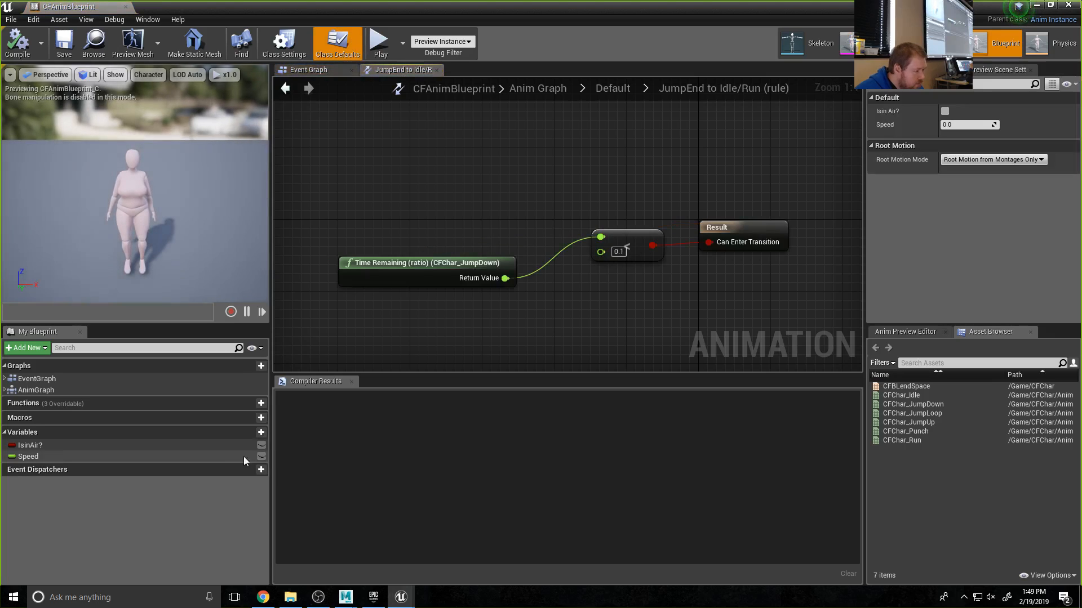
{"action": "left_click", "coordinate": [317, 70]}
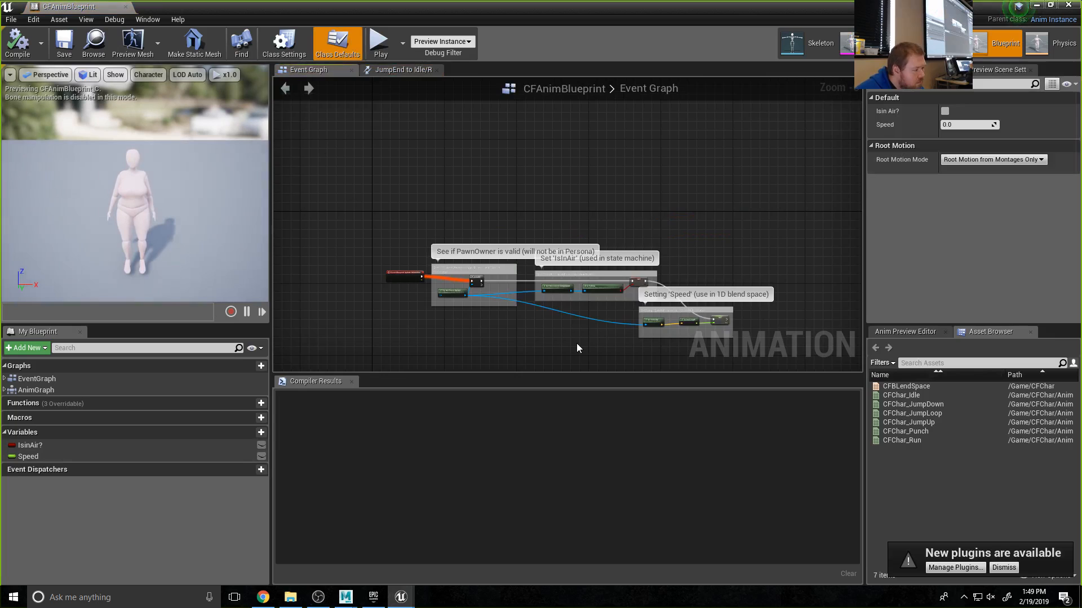
{"action": "scroll", "coordinate": [491, 278], "scroll_direction": "up", "scroll_amount": 4}
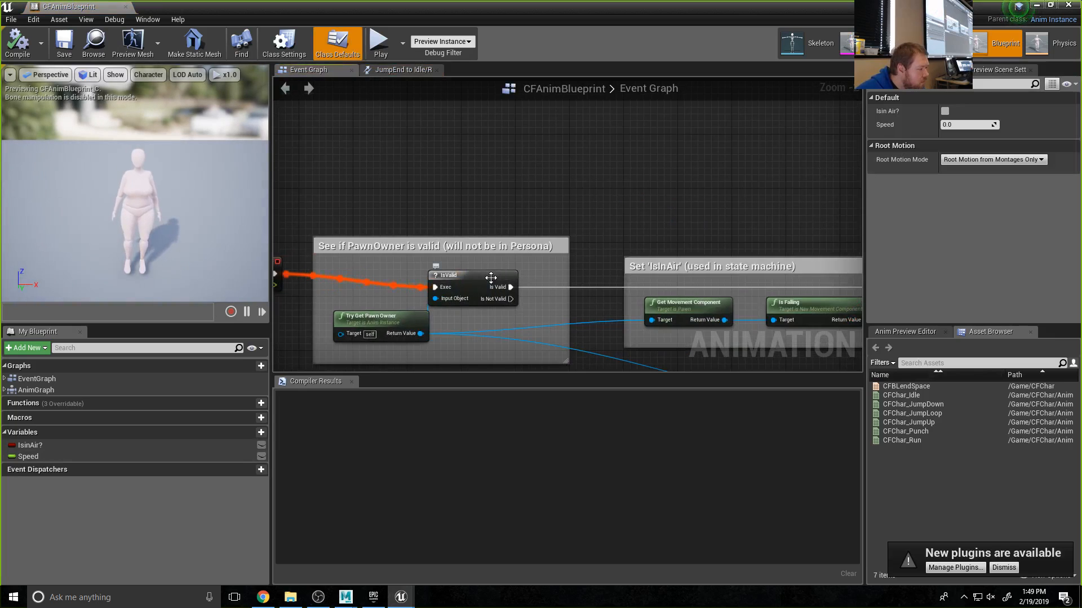
{"action": "scroll", "coordinate": [605, 337], "scroll_direction": "down", "scroll_amount": 1}
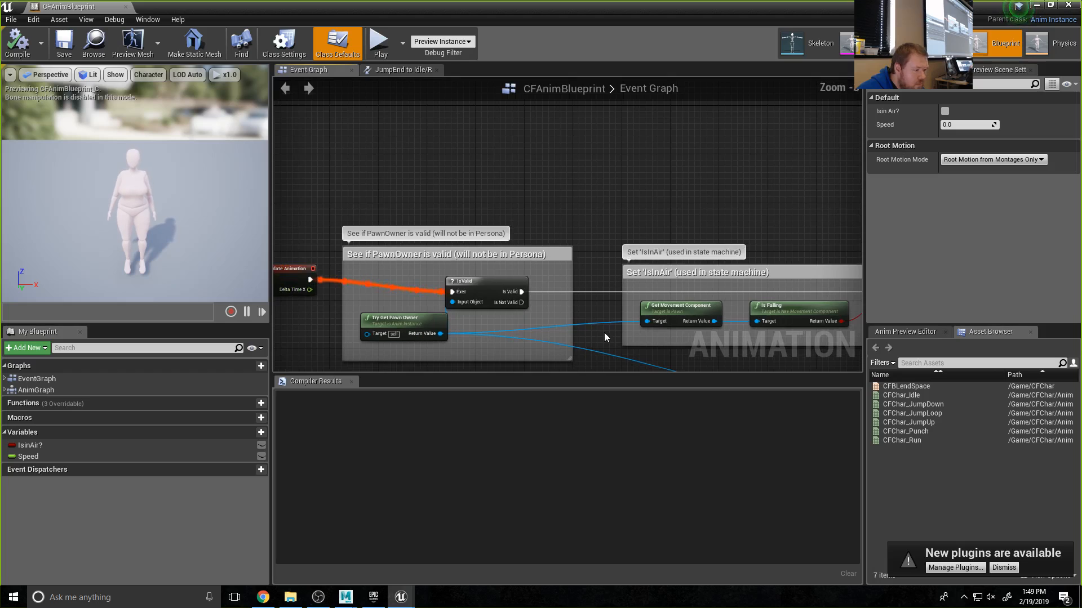
{"action": "right_click_drag", "start_coordinate": [693, 356], "coordinate": [350, 210]}
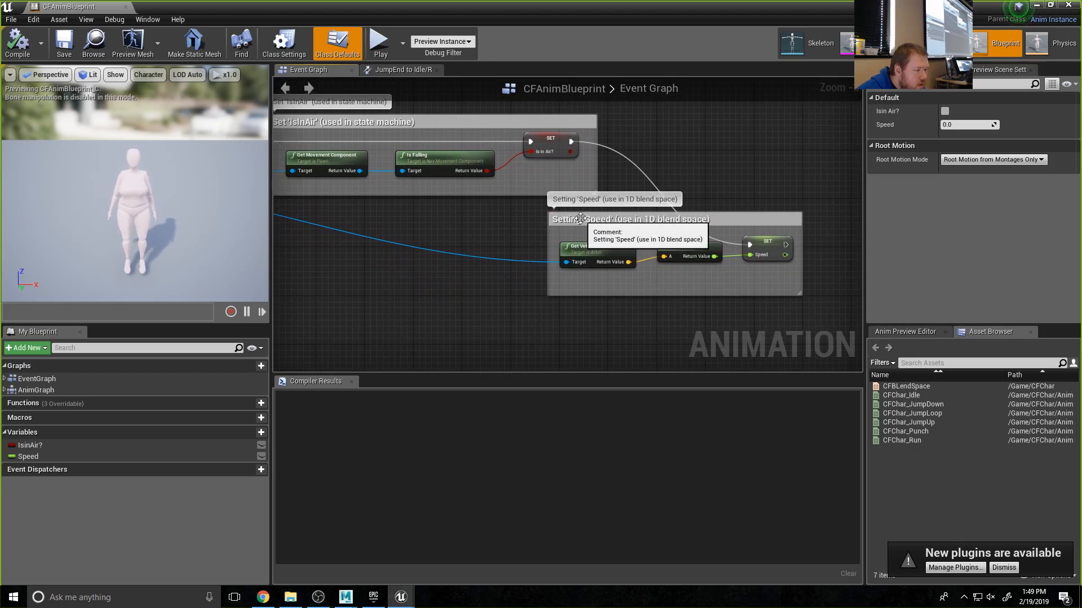
{"action": "left_click_drag", "start_coordinate": [581, 219], "coordinate": [568, 225]}
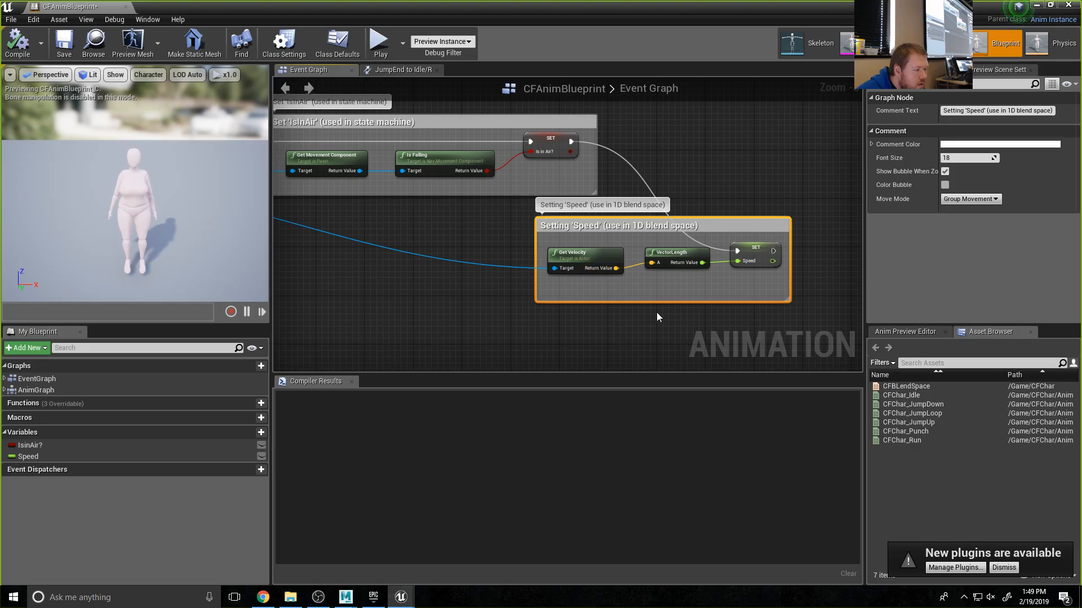
{"action": "left_click", "coordinate": [663, 253]}
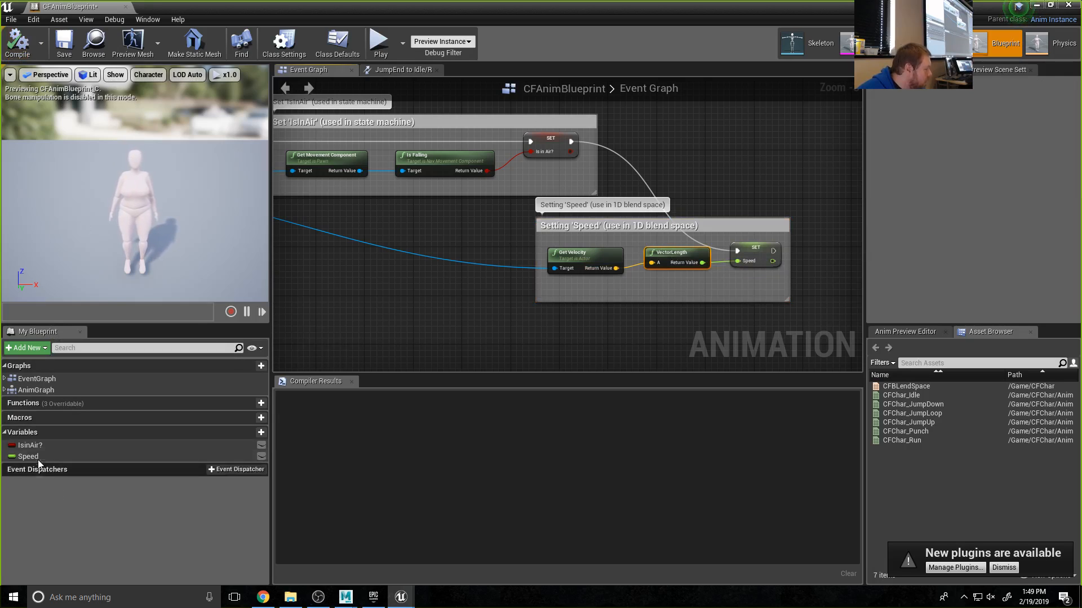
- Compile and save CFAnimBlueprint, and close its editor
{"action": "left_click", "coordinate": [18, 43]}
{"action": "left_click", "coordinate": [60, 52]}
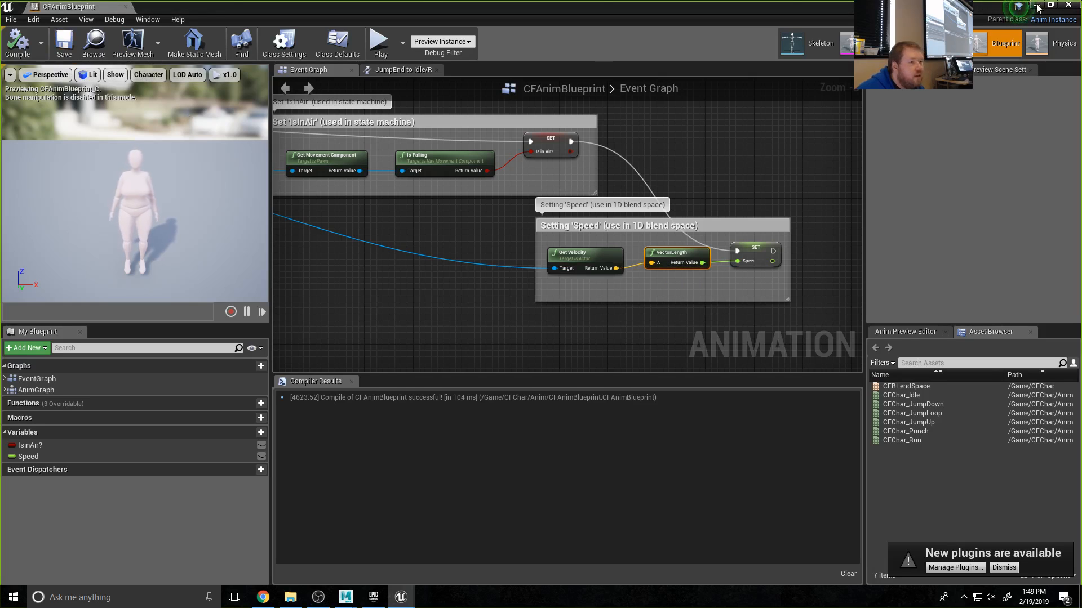
{"action": "left_click", "coordinate": [1069, 4]}
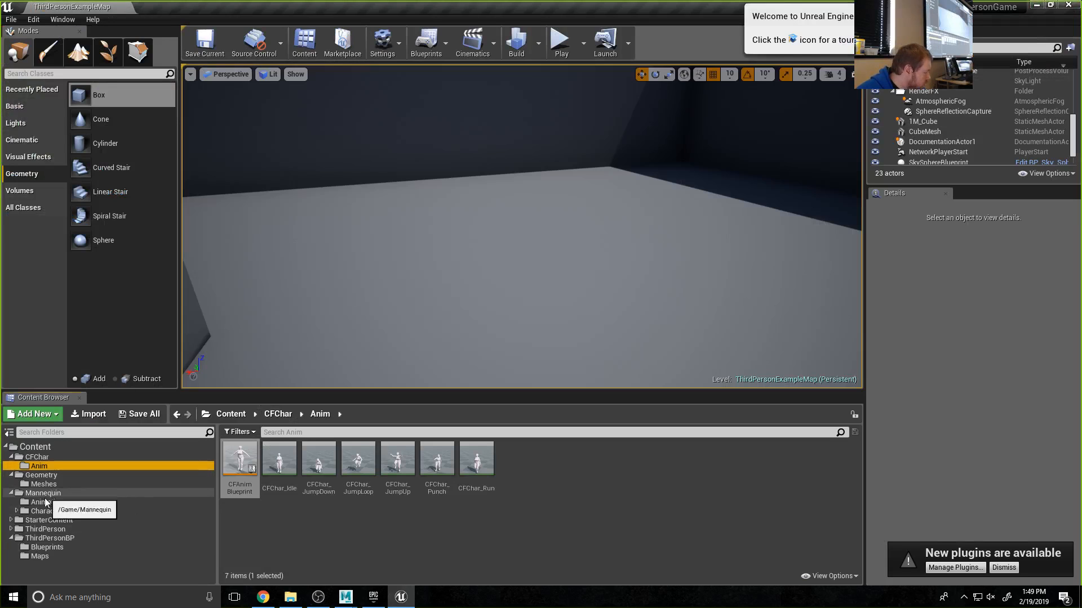
- In the ThirdPersonCharacter blueprint from ThirdPersonBP/Blueprints, reassign the Mesh component's Anim Class to CFAnimBlueprint
{"action": "left_click", "coordinate": [49, 547]}
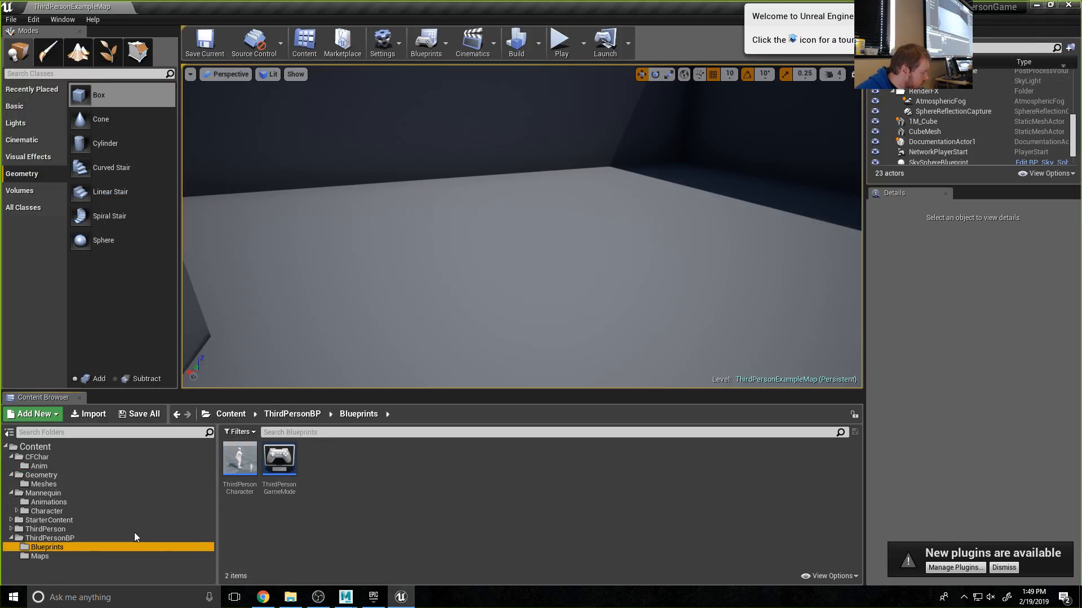
{"action": "double_click", "coordinate": [241, 457]}
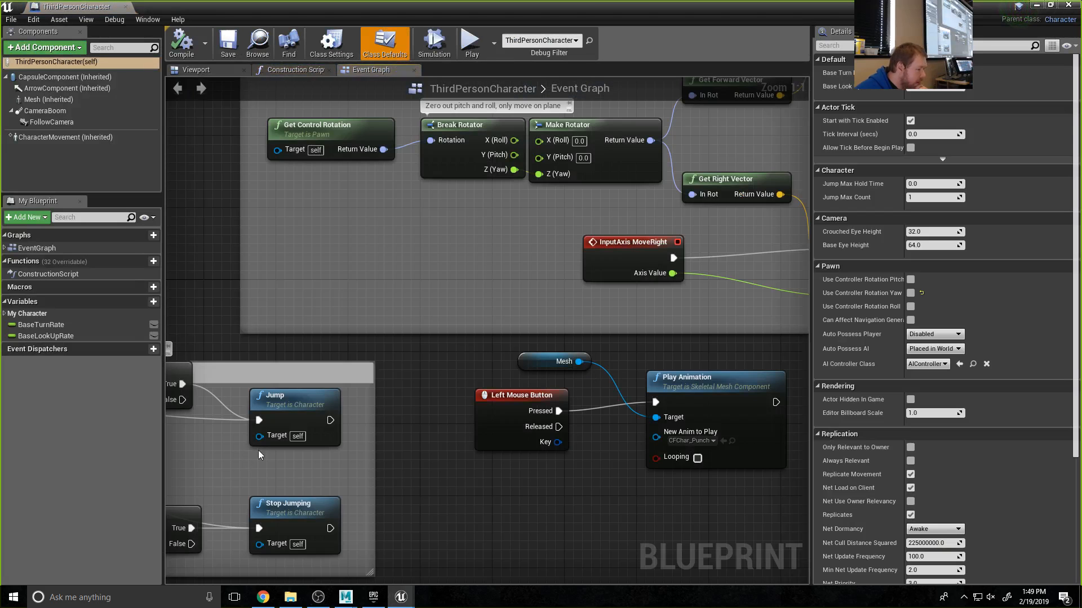
{"action": "left_click", "coordinate": [48, 99]}
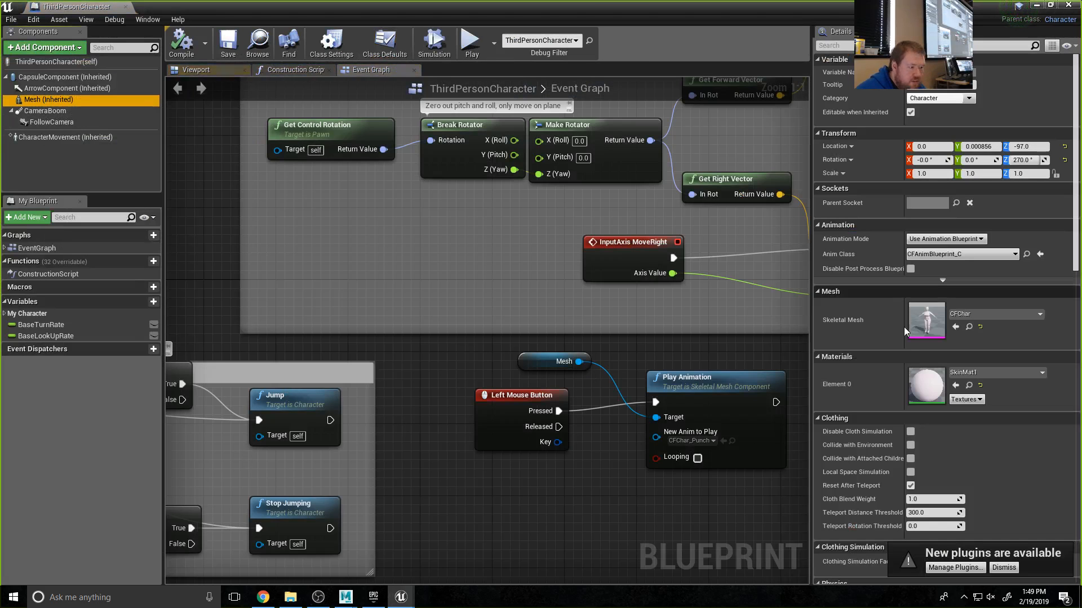
{"action": "left_click", "coordinate": [937, 255]}
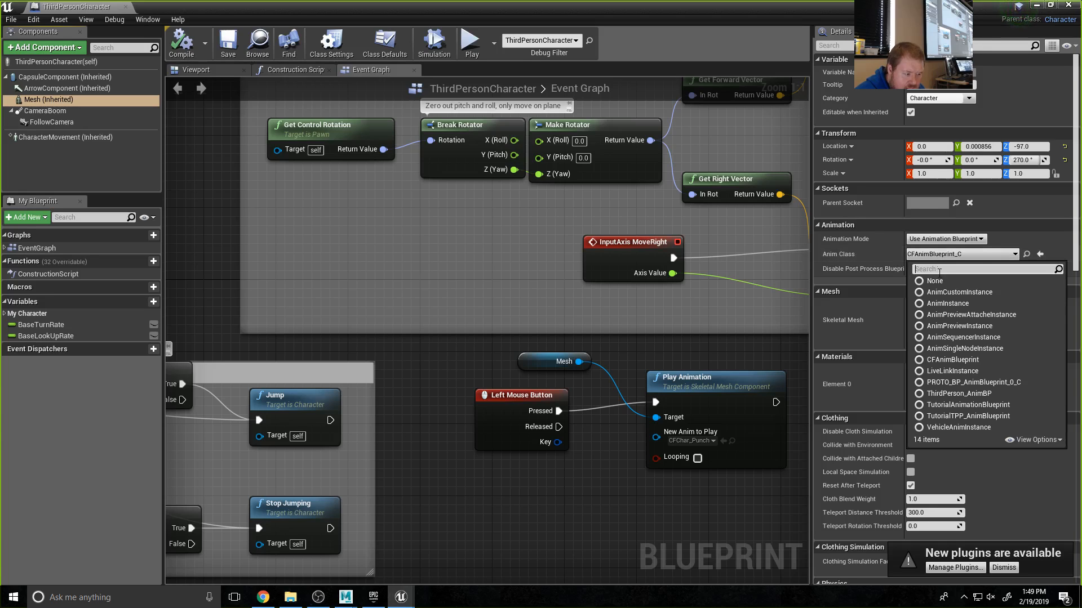
{"action": "left_click", "coordinate": [953, 359]}
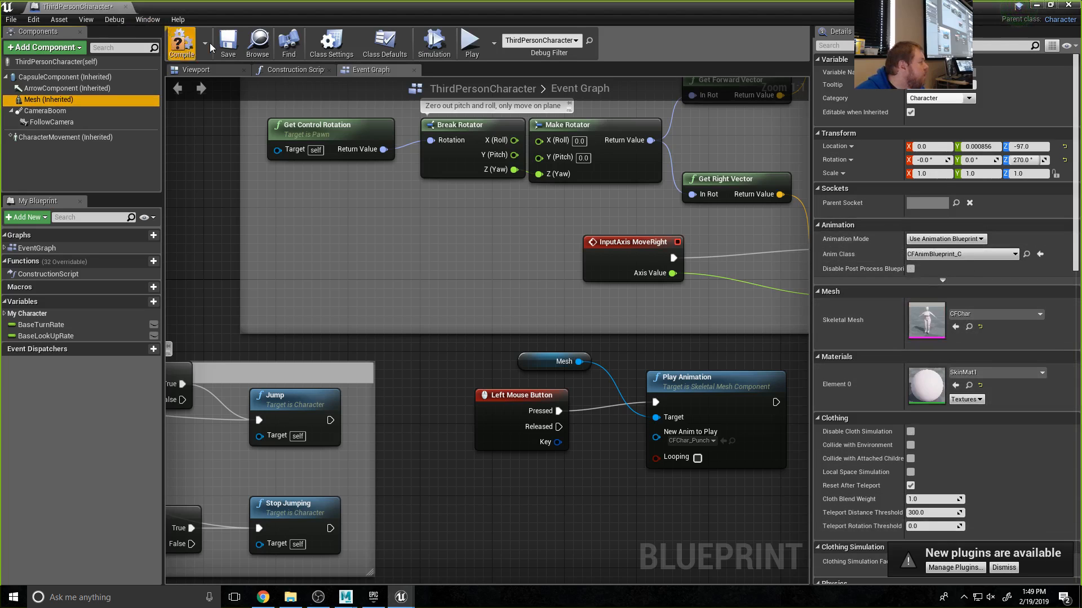
- Compile and save the ThirdPersonCharacter blueprint, and close its editor
{"action": "left_click", "coordinate": [183, 44]}
{"action": "left_click", "coordinate": [227, 45]}
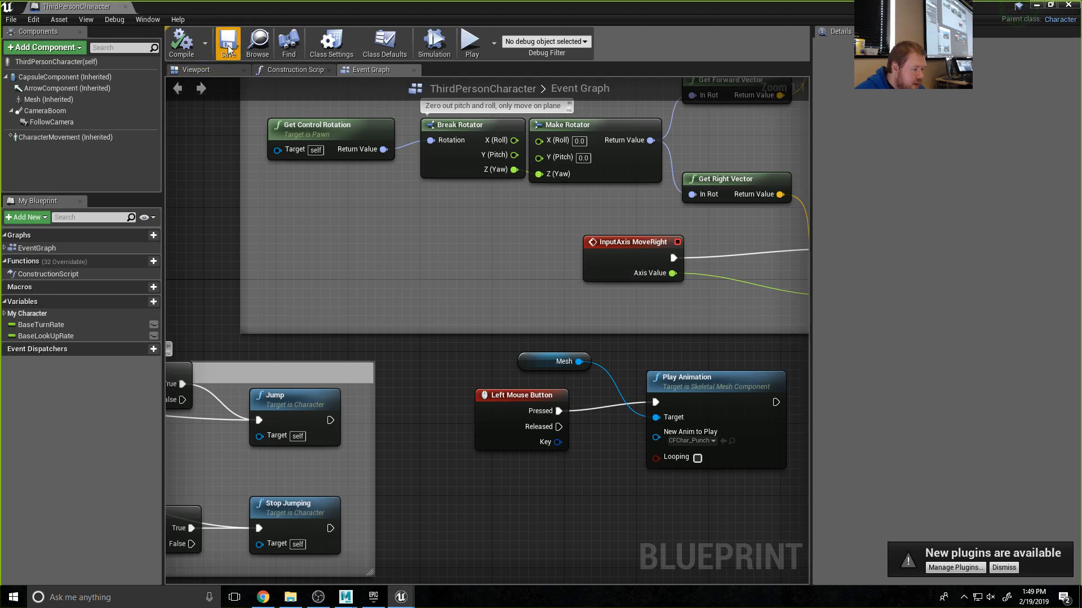
{"action": "left_click", "coordinate": [1067, 5]}
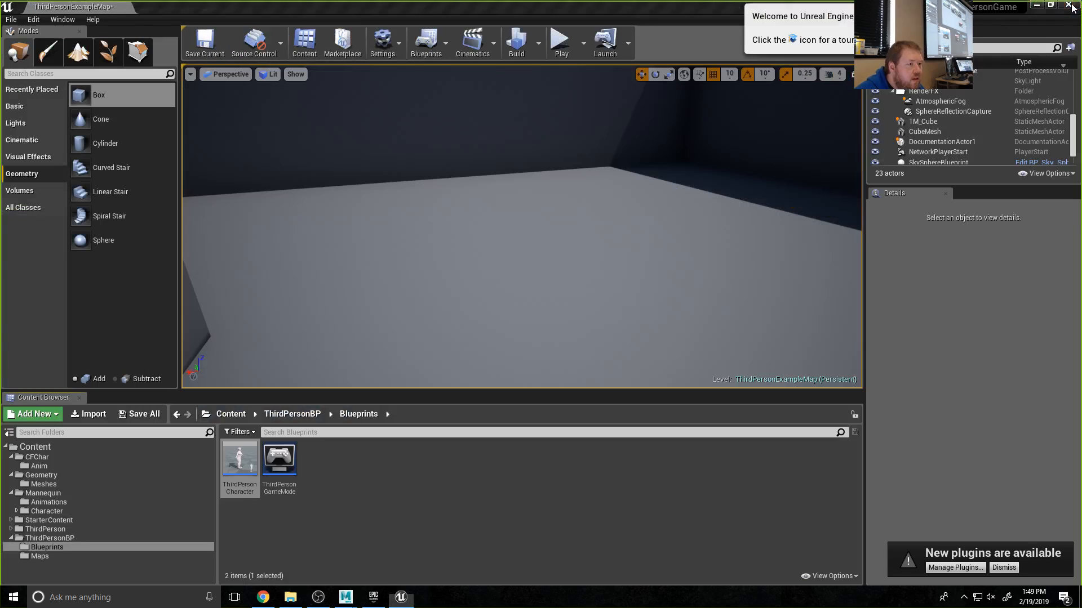
- Play the level, run and jump the character around the arena to check its movement animations, and end the session
{"action": "left_click", "coordinate": [561, 44]}
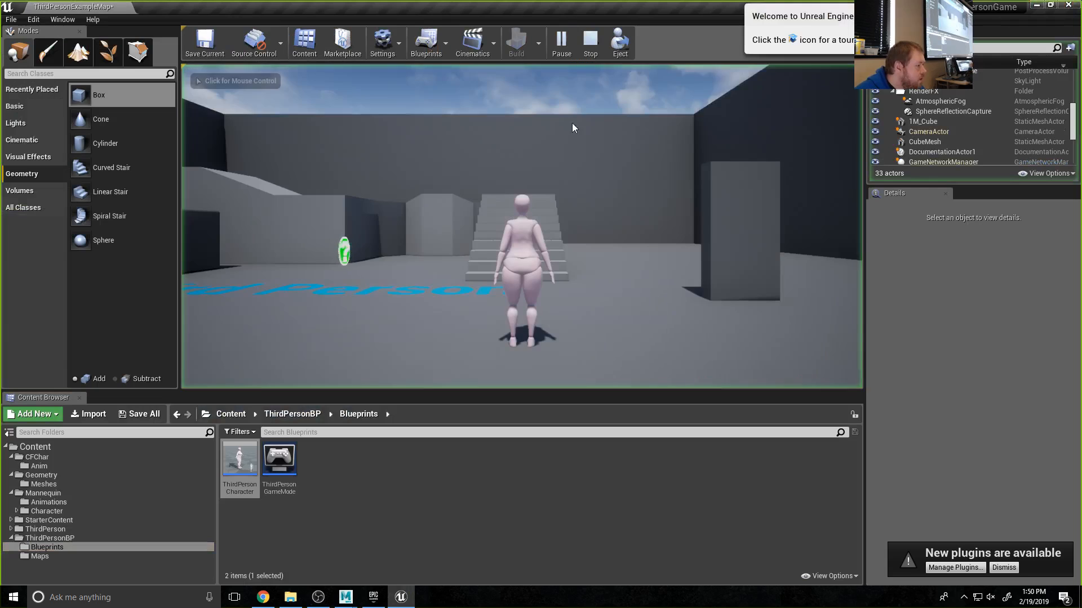
{"action": "key", "text": "w"}
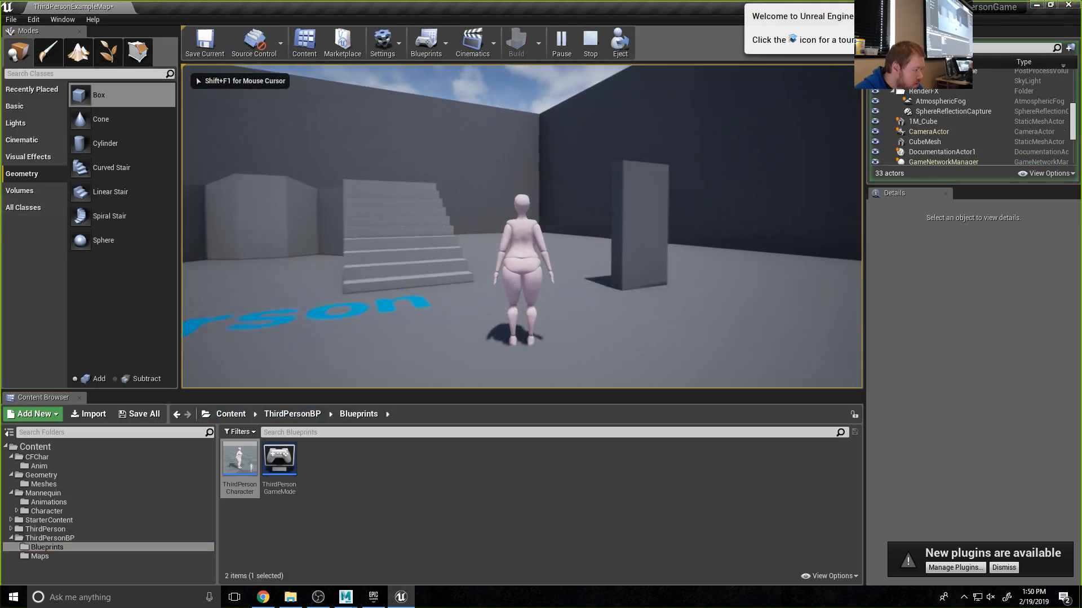
{"action": "key", "text": "space"}
{"action": "key", "text": "w"}
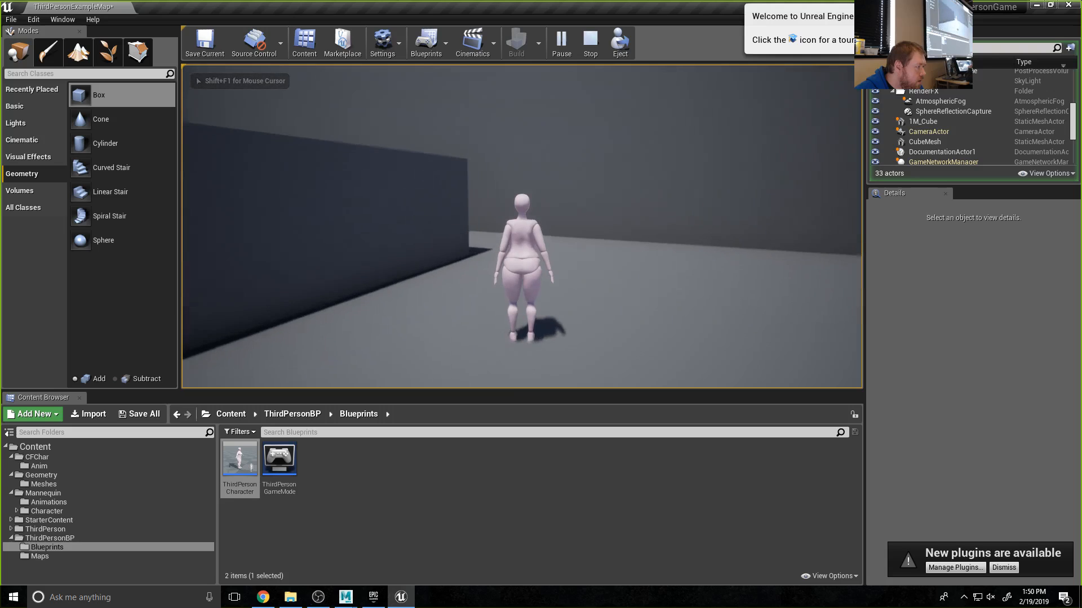
{"action": "key", "text": "w"}
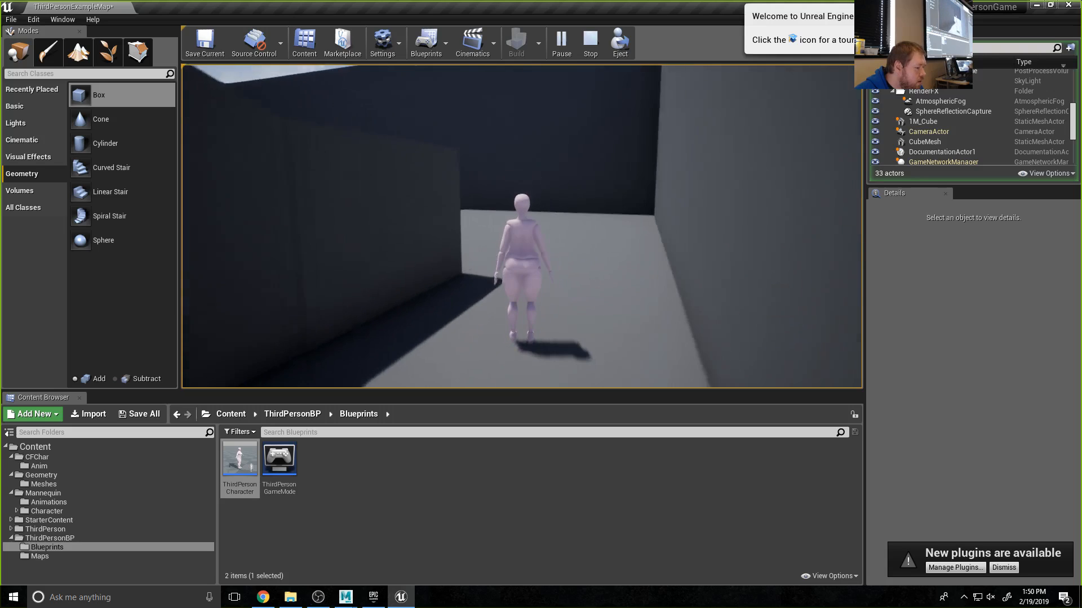
{"action": "key", "text": "w"}
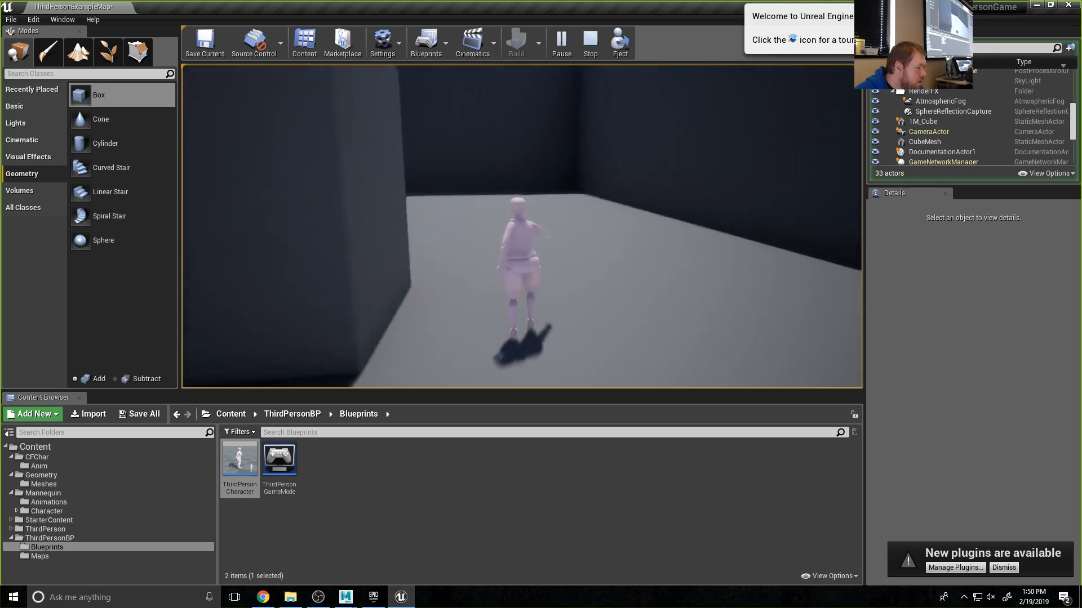
{"action": "key", "text": "w"}
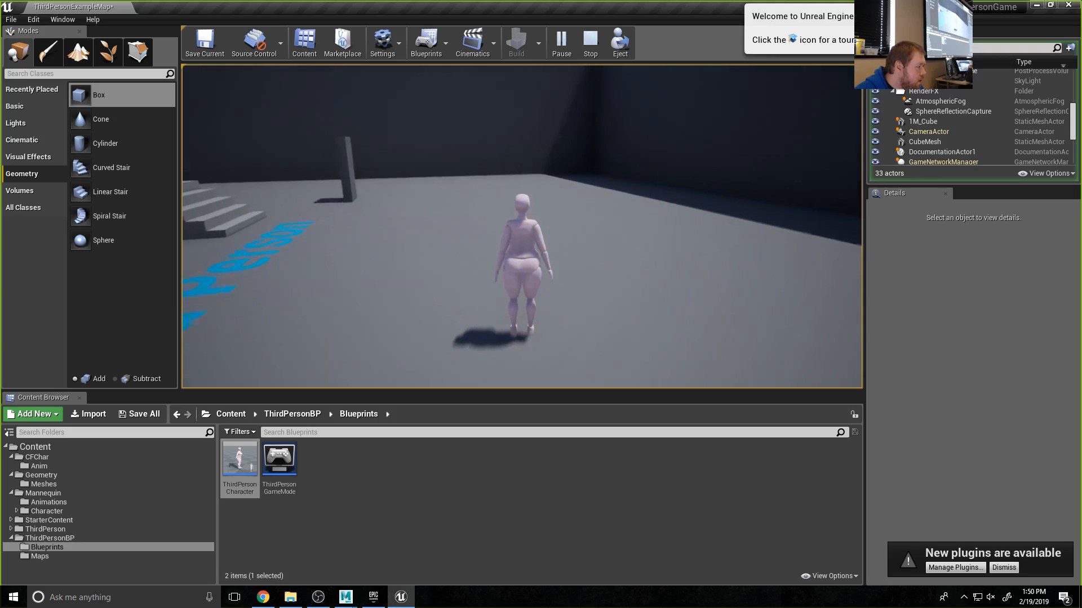
{"action": "key", "text": "Escape"}
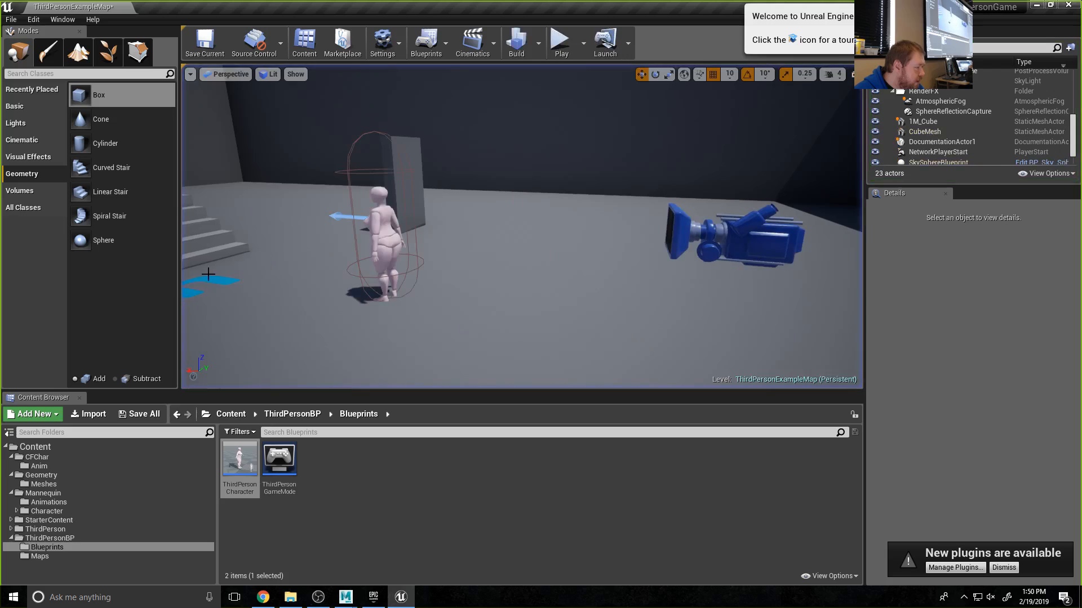
- Delete the physics-simulated 1M_Cube slab from the level
{"action": "left_click", "coordinate": [407, 145]}
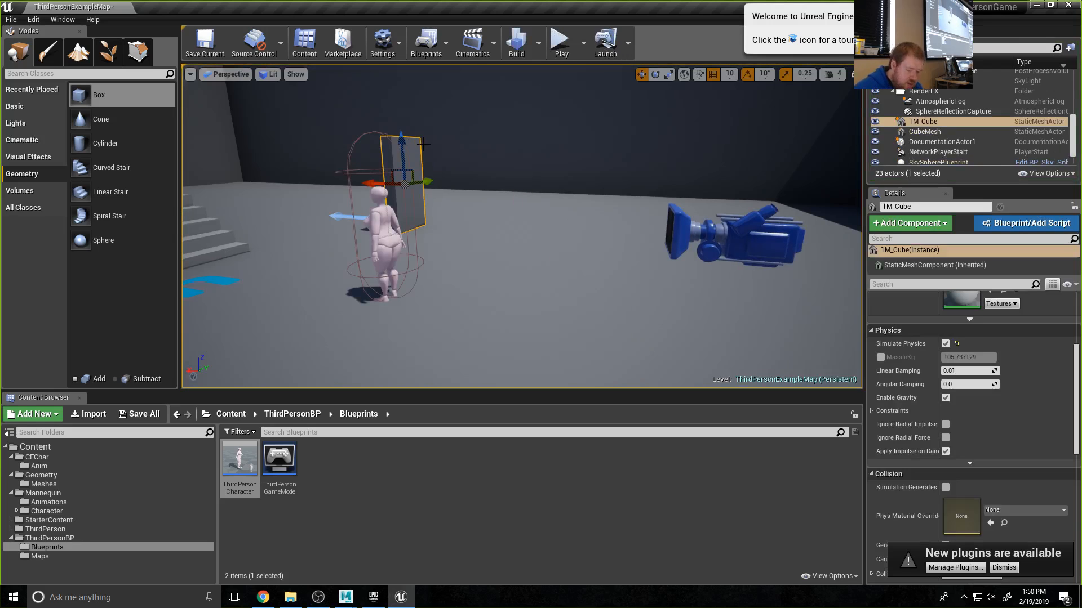
{"action": "key", "text": "Delete"}
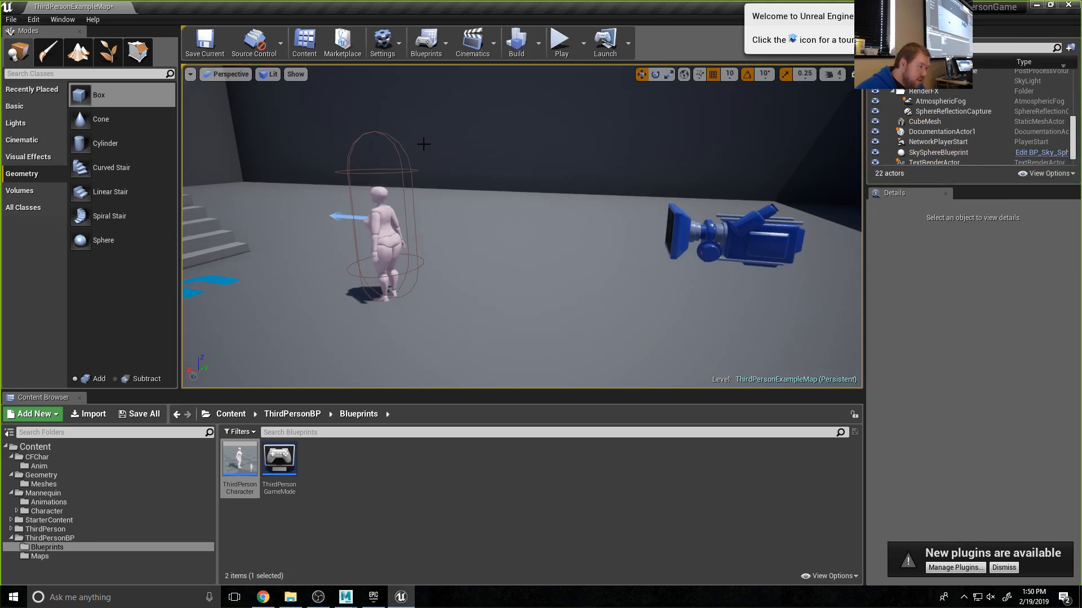
{"action": "left_click", "coordinate": [33, 475]}
{"action": "left_click", "coordinate": [43, 484]}
{"action": "left_click_drag", "start_coordinate": [239, 460], "coordinate": [400, 517]}
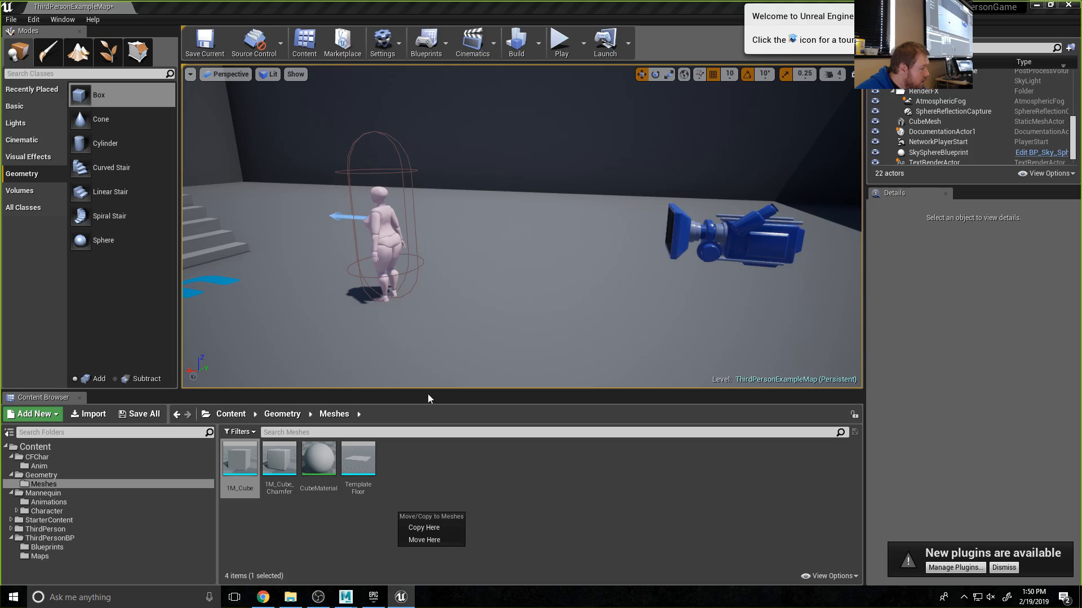
- Play the level briefly without the slab to check the character, and end the session
{"action": "left_click", "coordinate": [559, 41]}
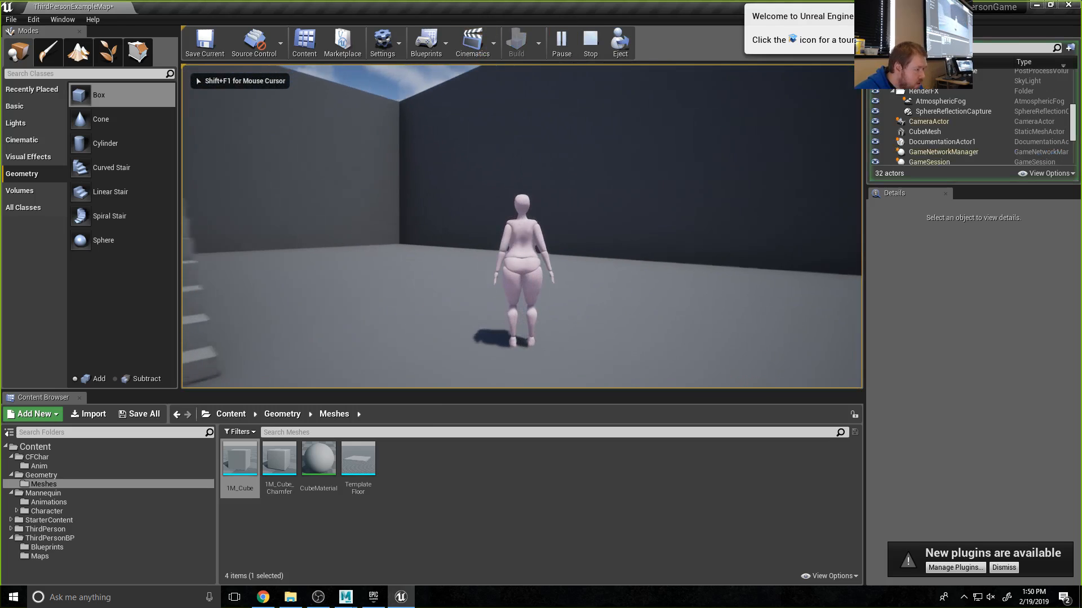
{"action": "key", "text": "Escape"}
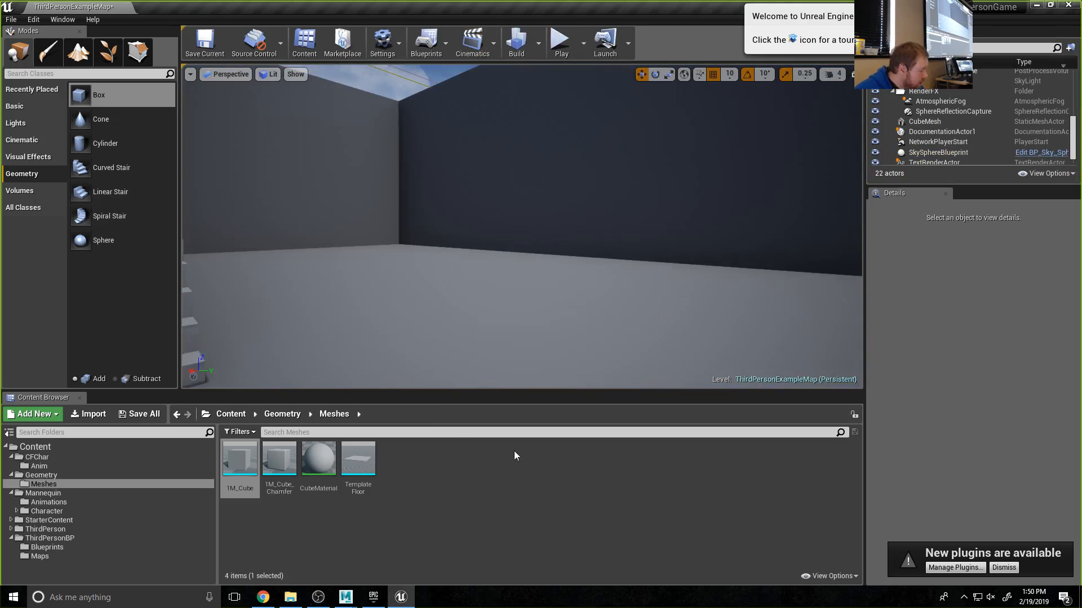
- Save everything, close the editor, and relaunch Unreal Engine with the ThirdPersonGame project
{"action": "left_click", "coordinate": [11, 20]}
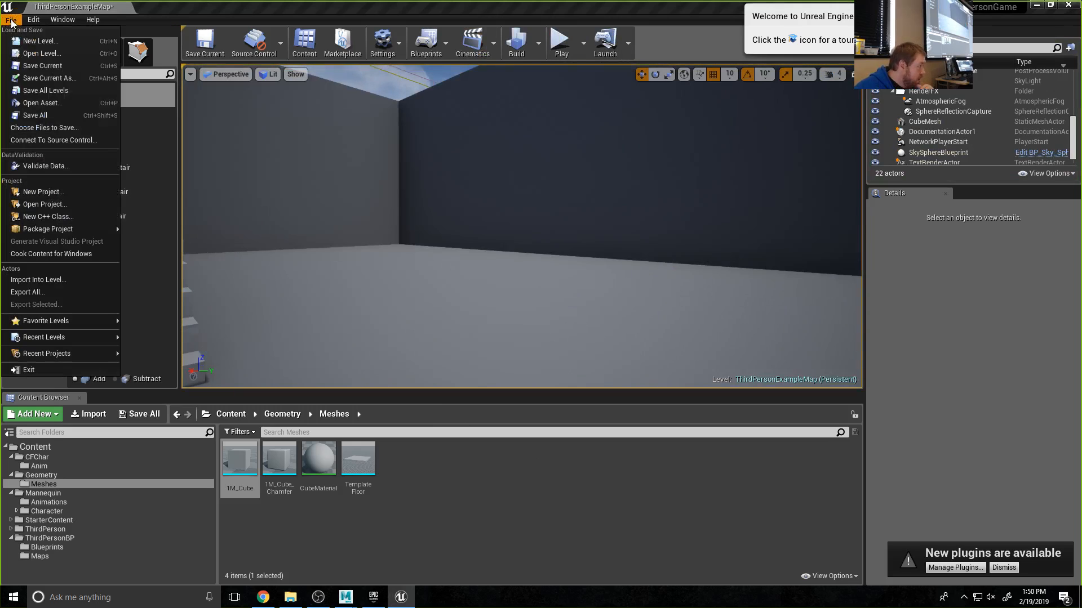
{"action": "left_click", "coordinate": [55, 114]}
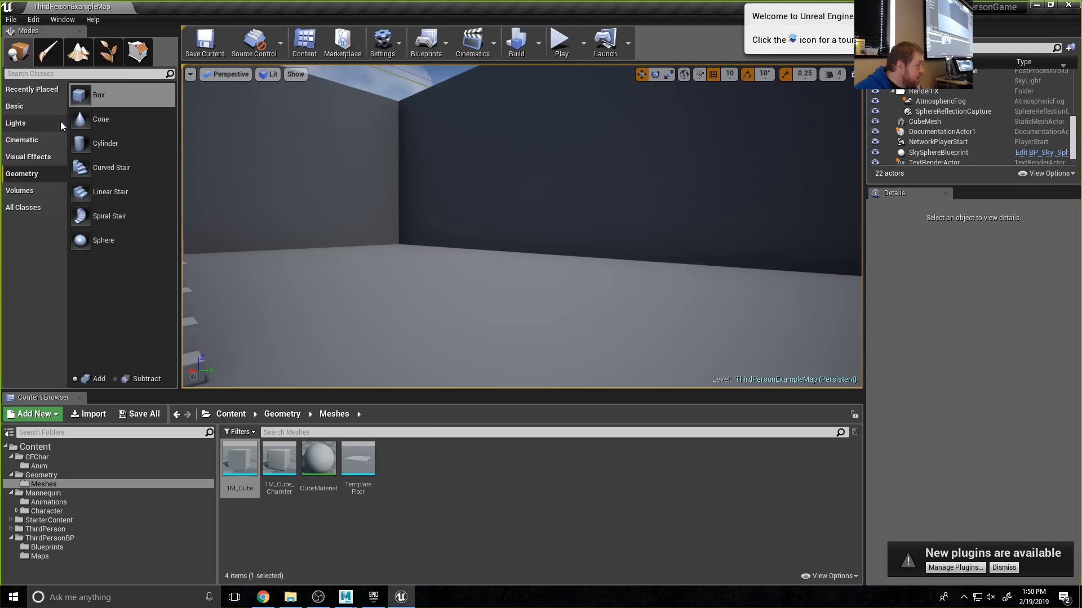
{"action": "left_click", "coordinate": [1068, 4]}
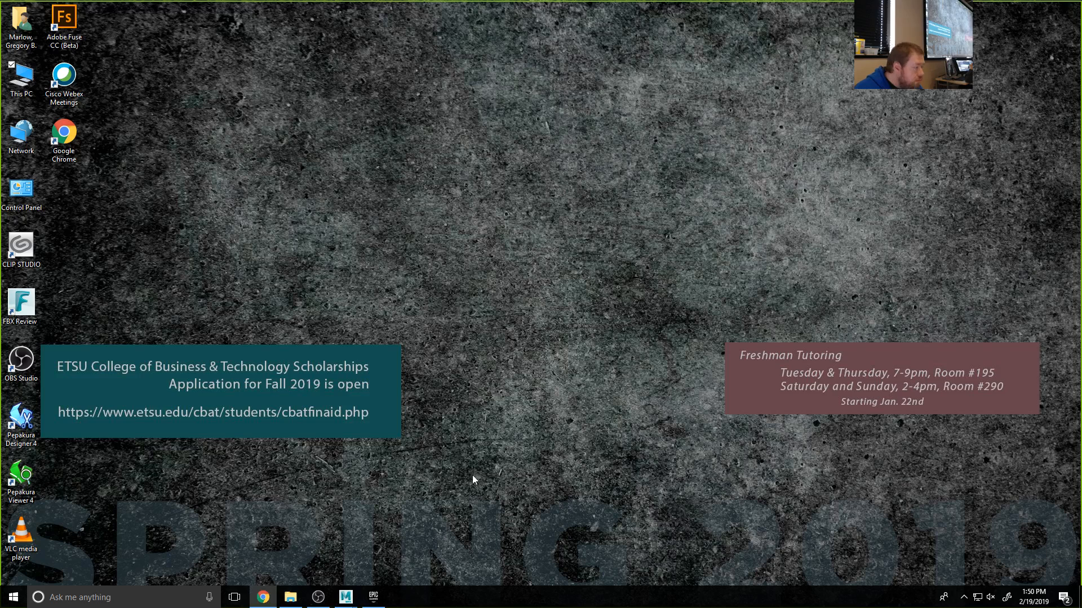
{"action": "left_click", "coordinate": [379, 601]}
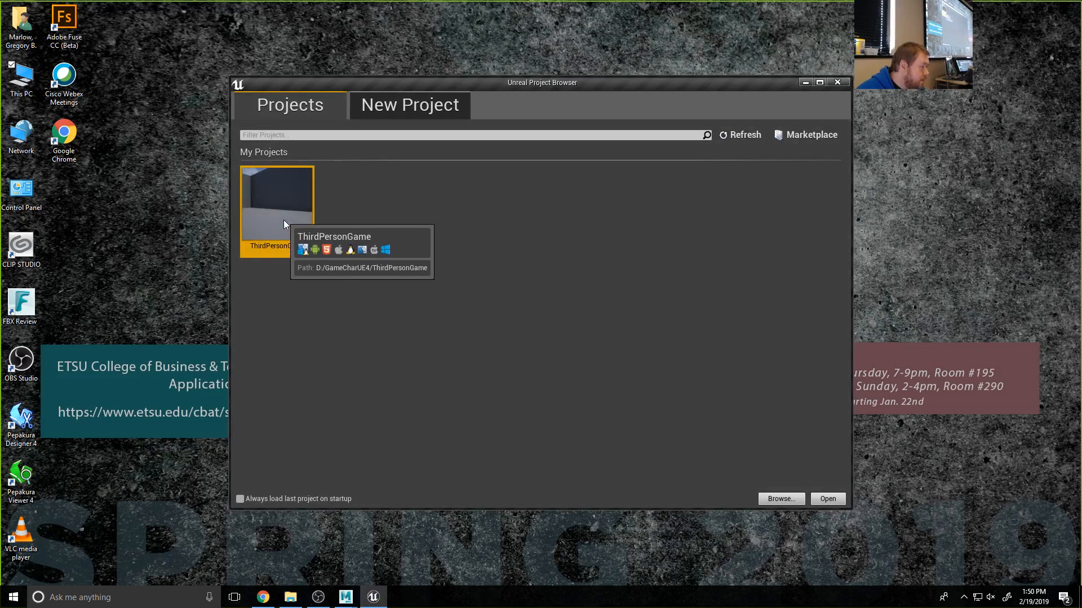
{"action": "left_click", "coordinate": [832, 500]}
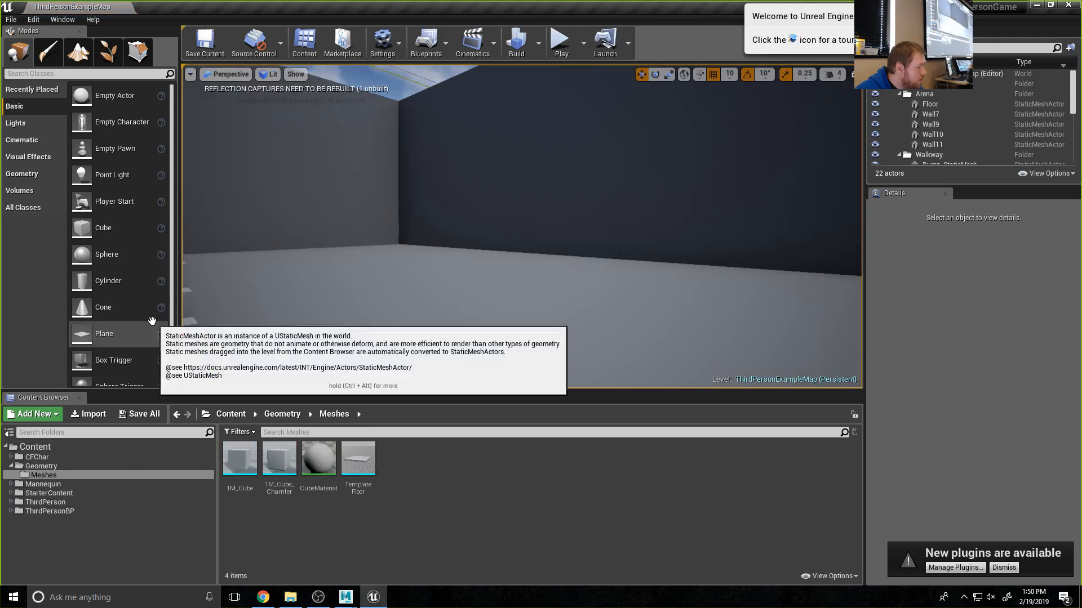
- Play the reopened level, run the character around to recheck its run animation, and end the session
{"action": "left_click", "coordinate": [560, 40]}
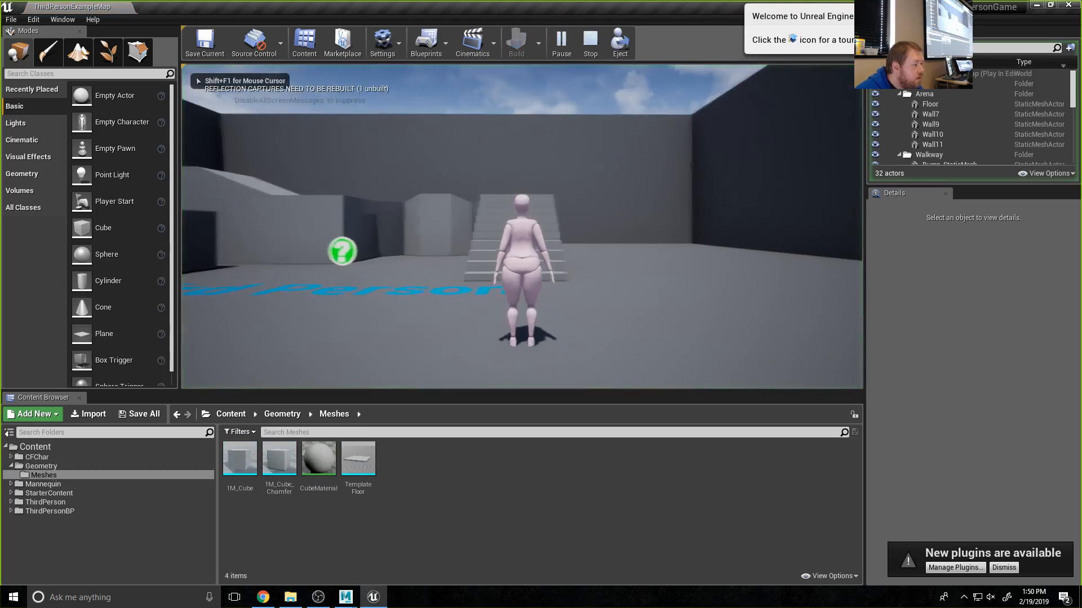
{"action": "key", "text": "w"}
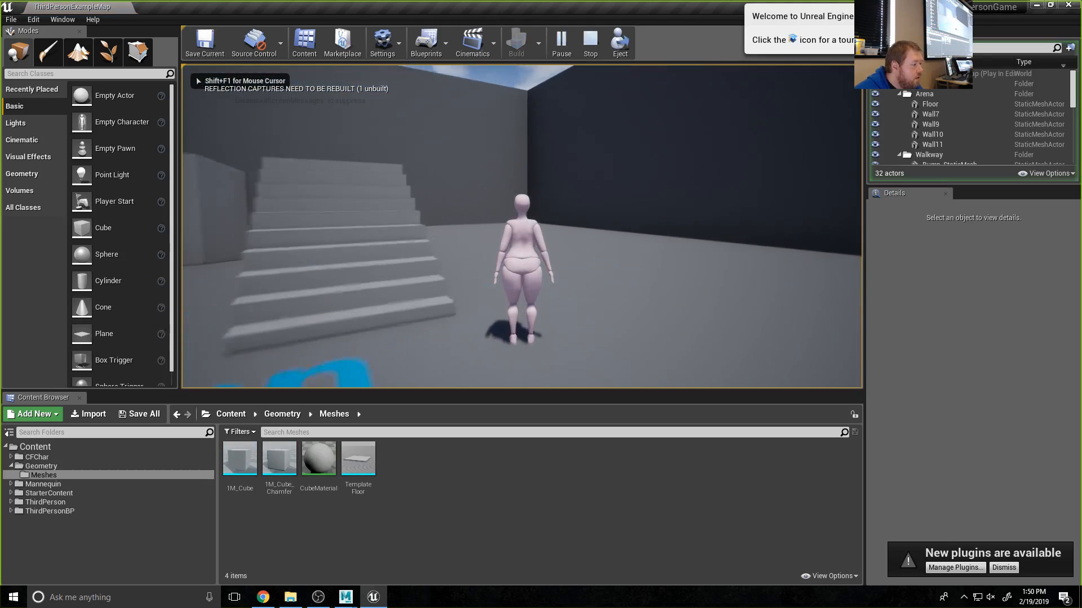
{"action": "key", "text": "w"}
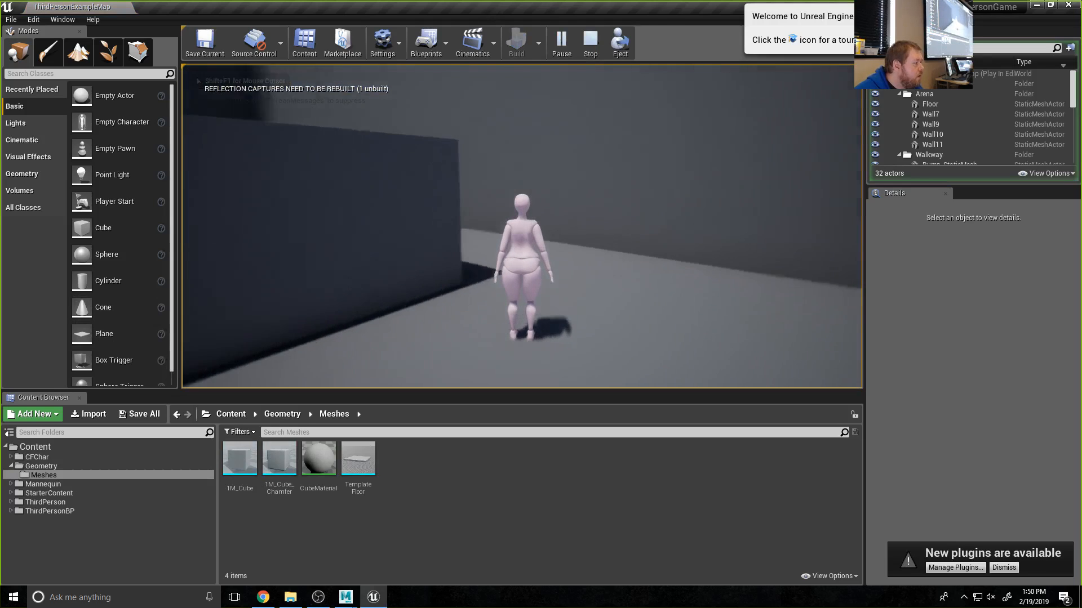
{"action": "key", "text": "w"}
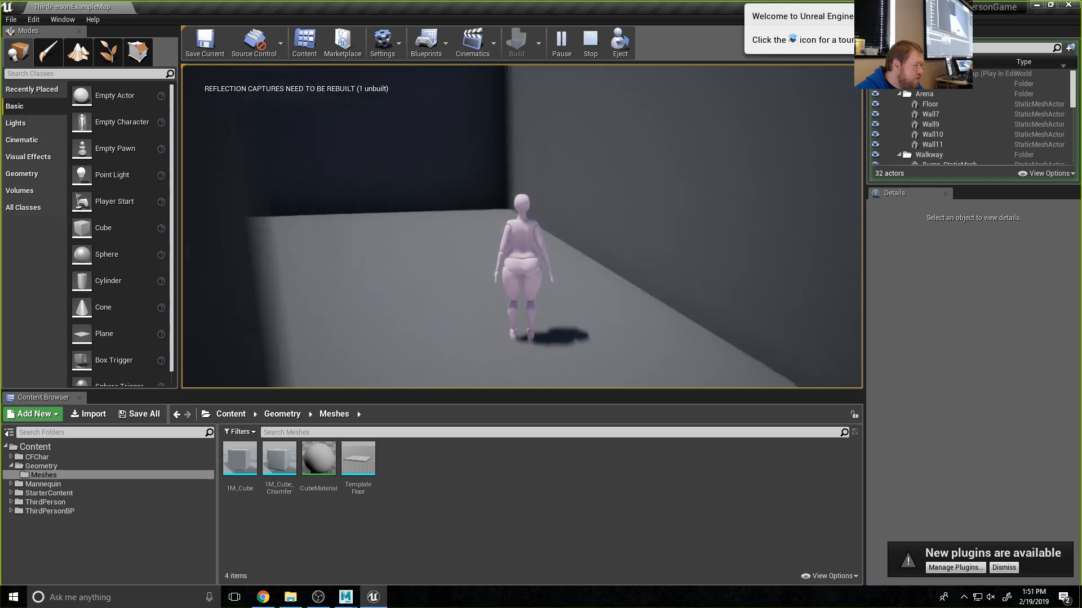
{"action": "key", "text": "Escape"}
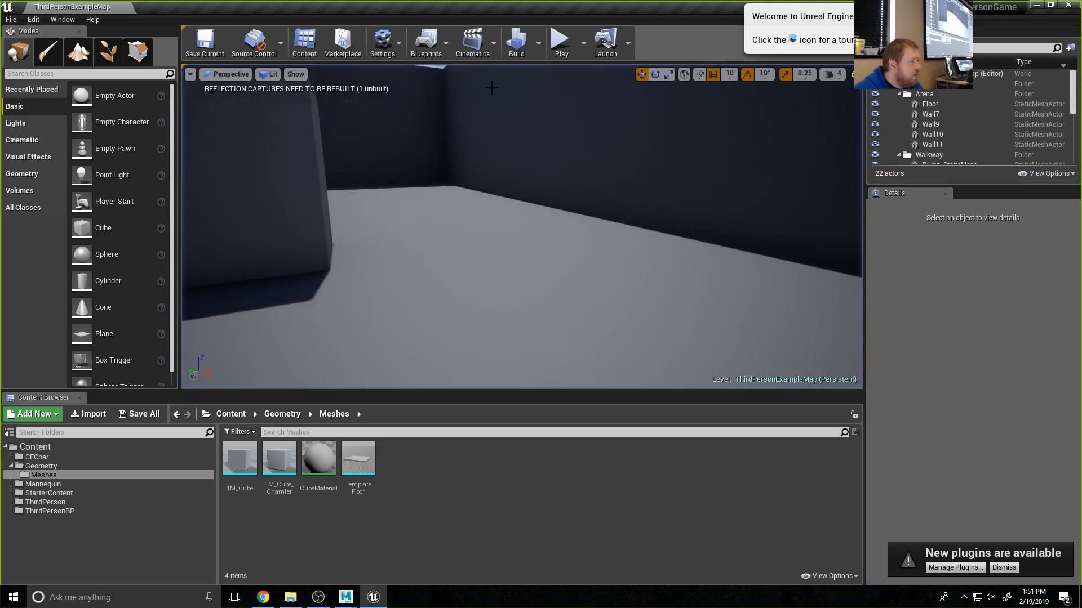
- Build the level's reflection captures
{"action": "left_click", "coordinate": [539, 42]}
{"action": "mouse_move", "coordinate": [569, 89]}
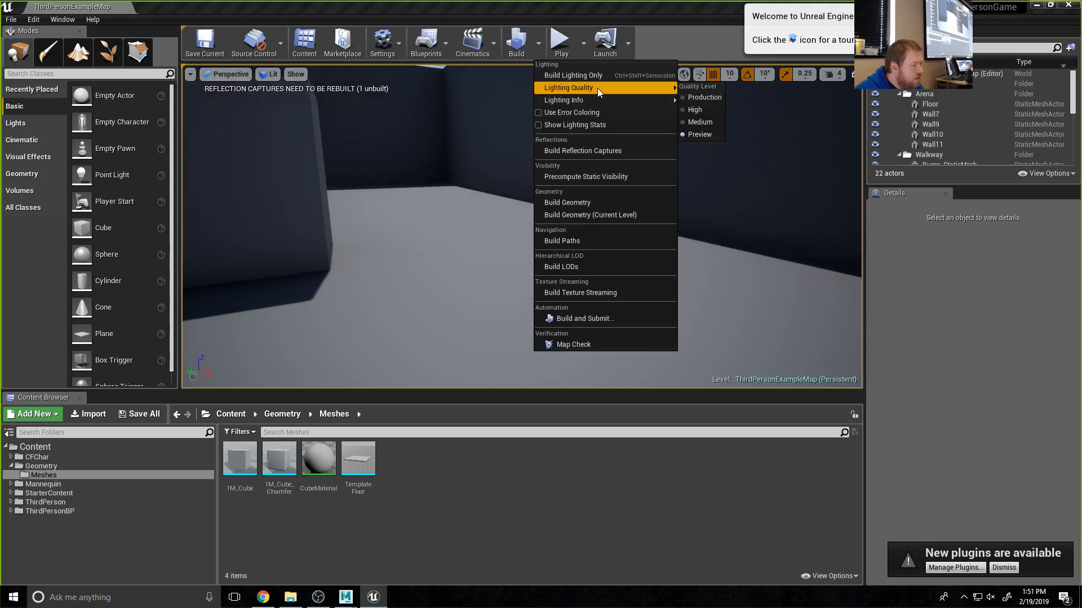
{"action": "left_click", "coordinate": [590, 151]}
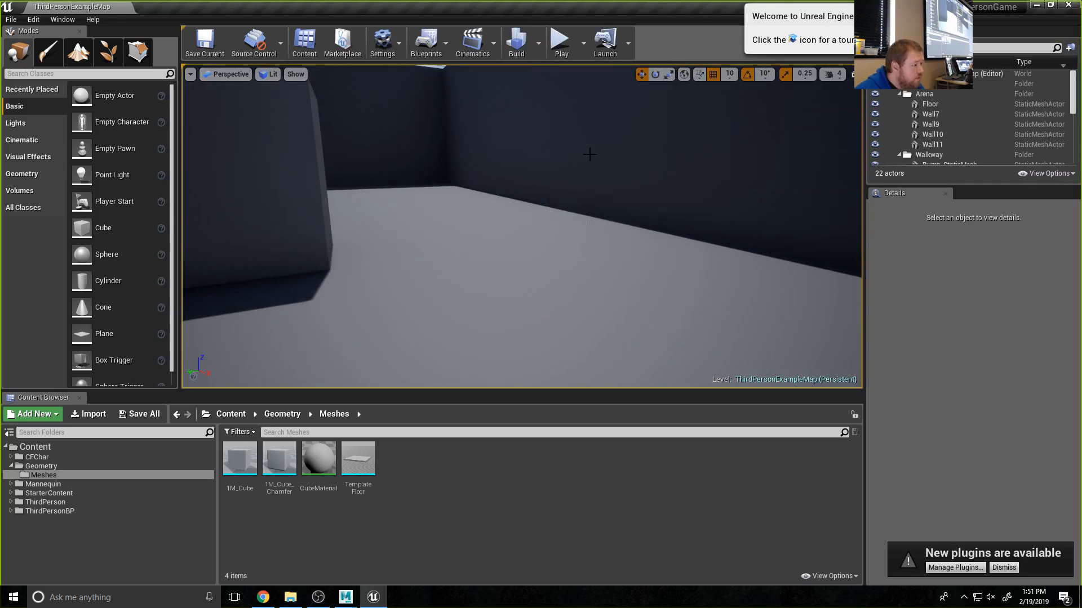
{"action": "left_click", "coordinate": [537, 48]}
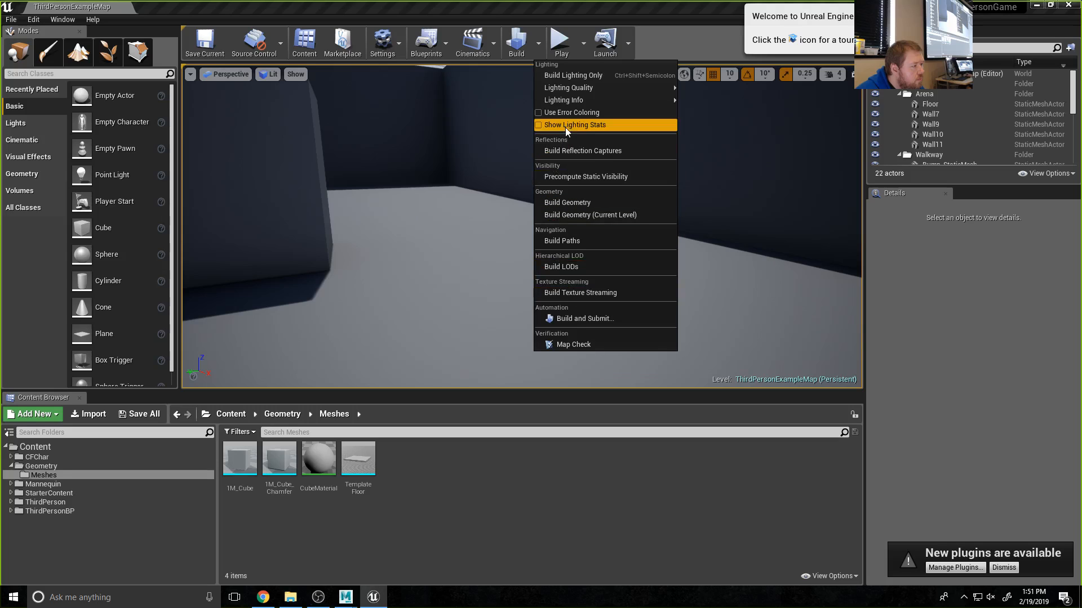
{"action": "mouse_move", "coordinate": [578, 88]}
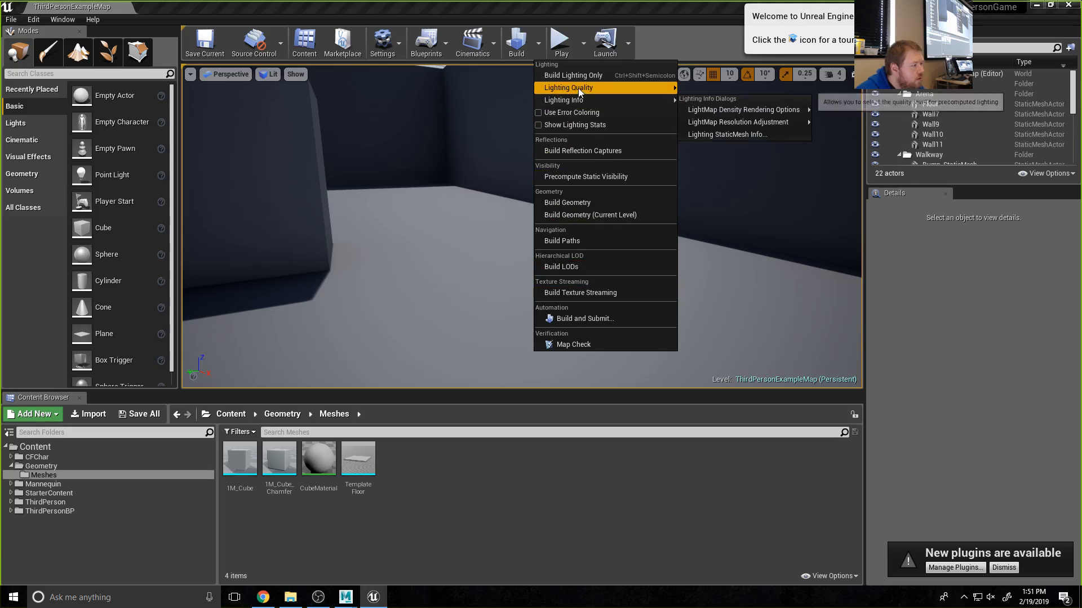
{"action": "left_click", "coordinate": [452, 507]}
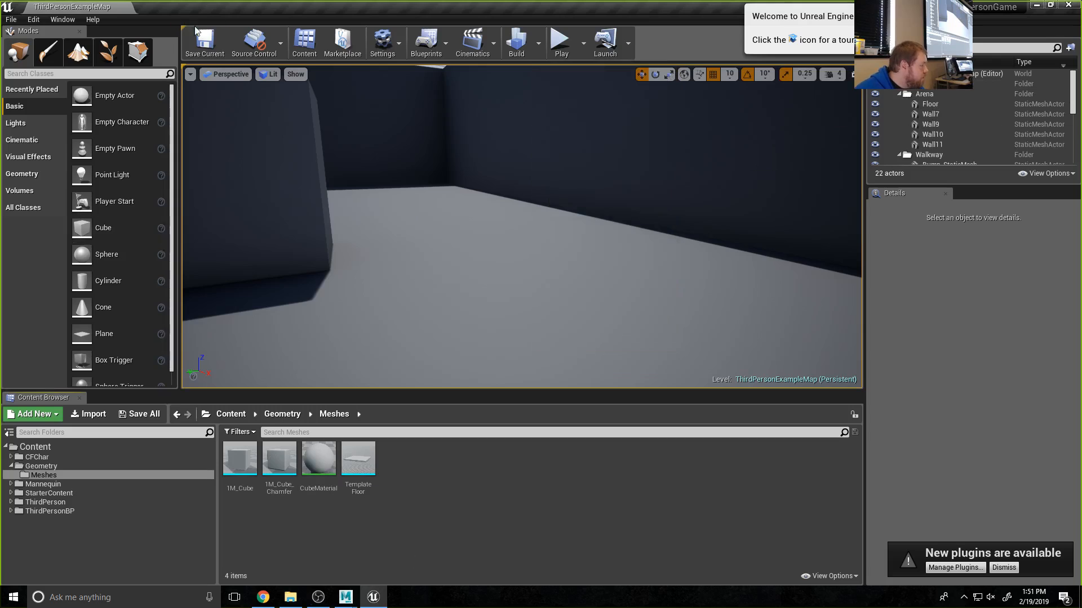
- Open CFBLendSpace from the CFChar folder, scrub its preview between the run and idle samples, and close its editor
{"action": "left_click", "coordinate": [37, 458]}
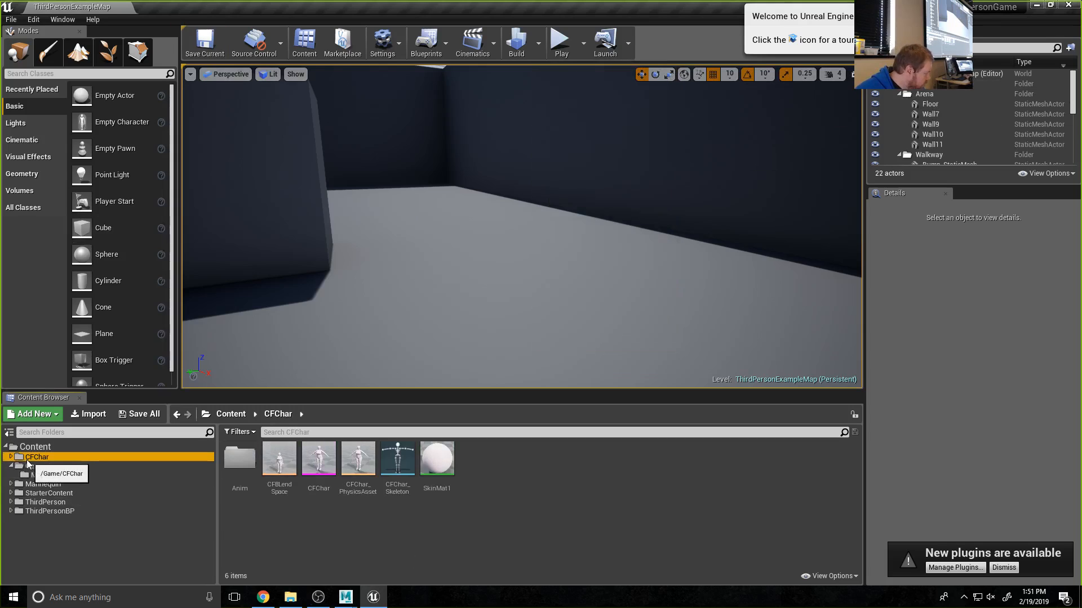
{"action": "double_click", "coordinate": [279, 459]}
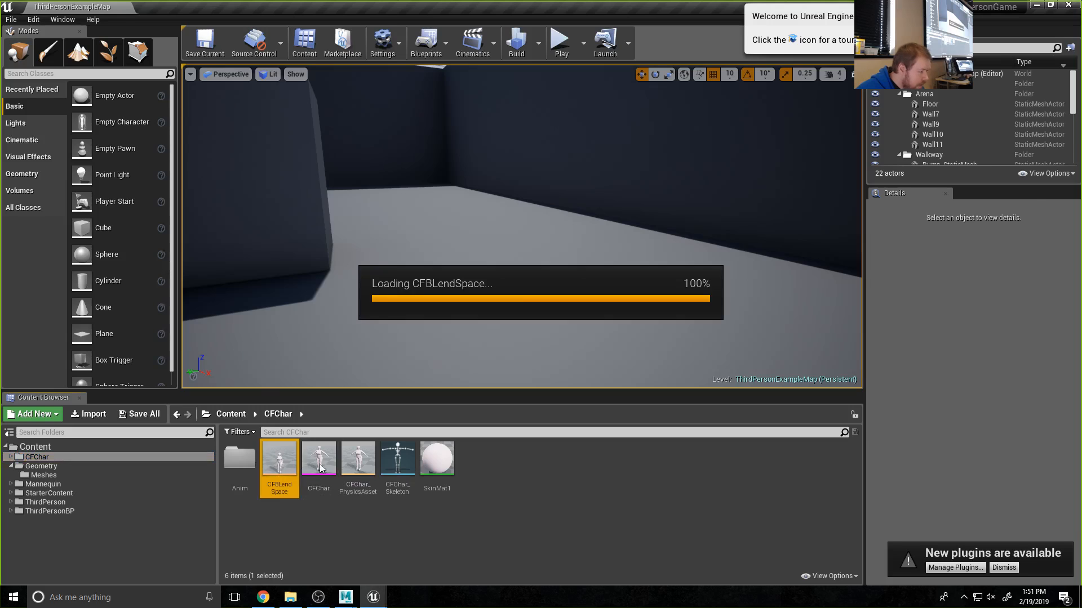
{"action": "left_click_drag", "start_coordinate": [553, 465], "coordinate": [258, 473]}
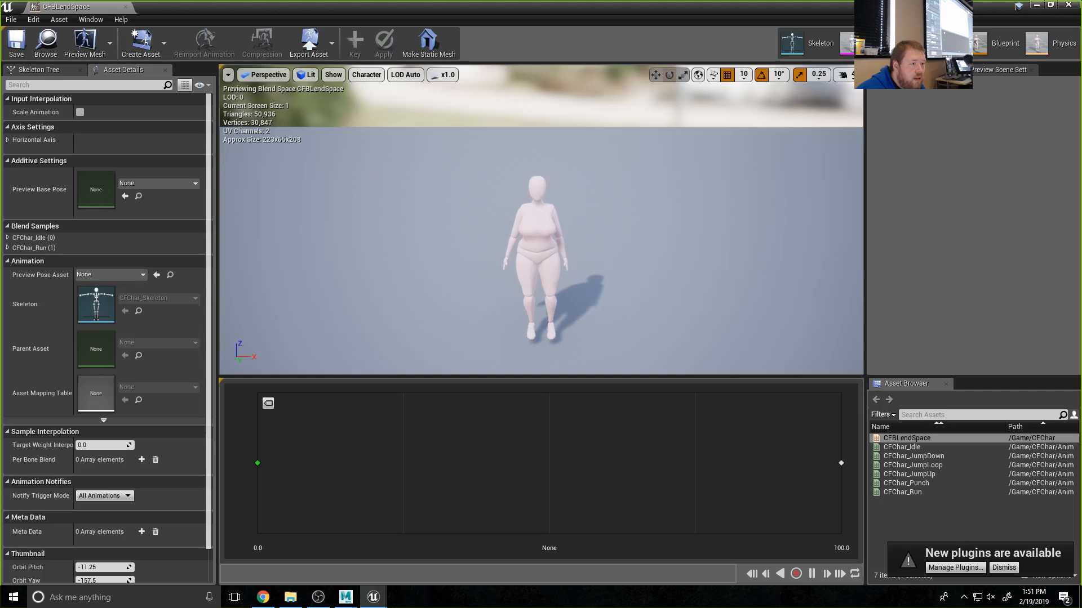
{"action": "left_click", "coordinate": [1067, 6]}
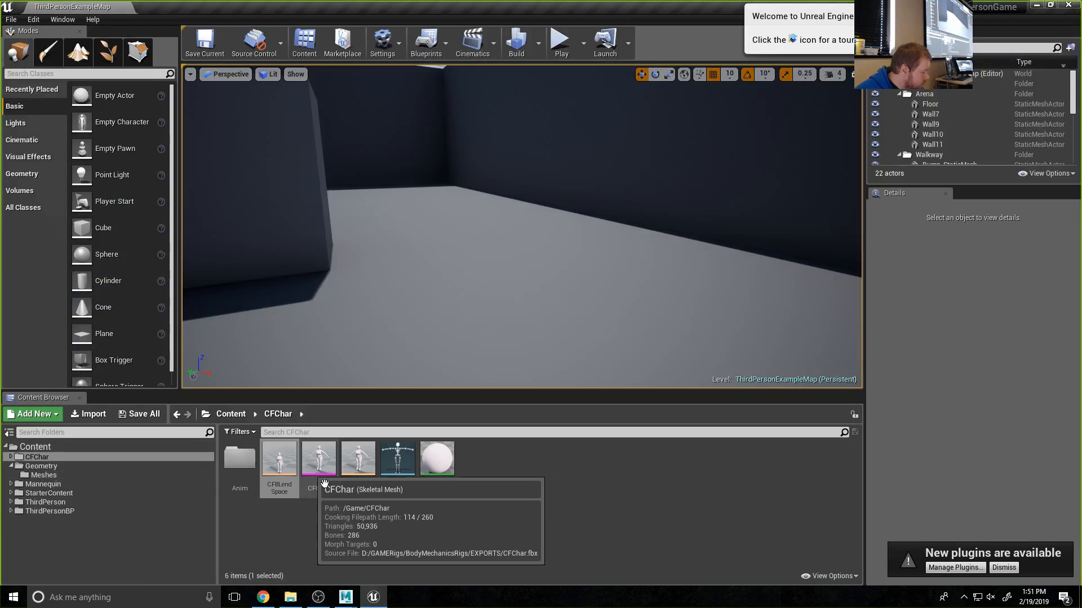
- Open CFAnimBlueprint from the CFChar/Anim folder and compile it
{"action": "double_click", "coordinate": [239, 459]}
{"action": "double_click", "coordinate": [237, 462]}
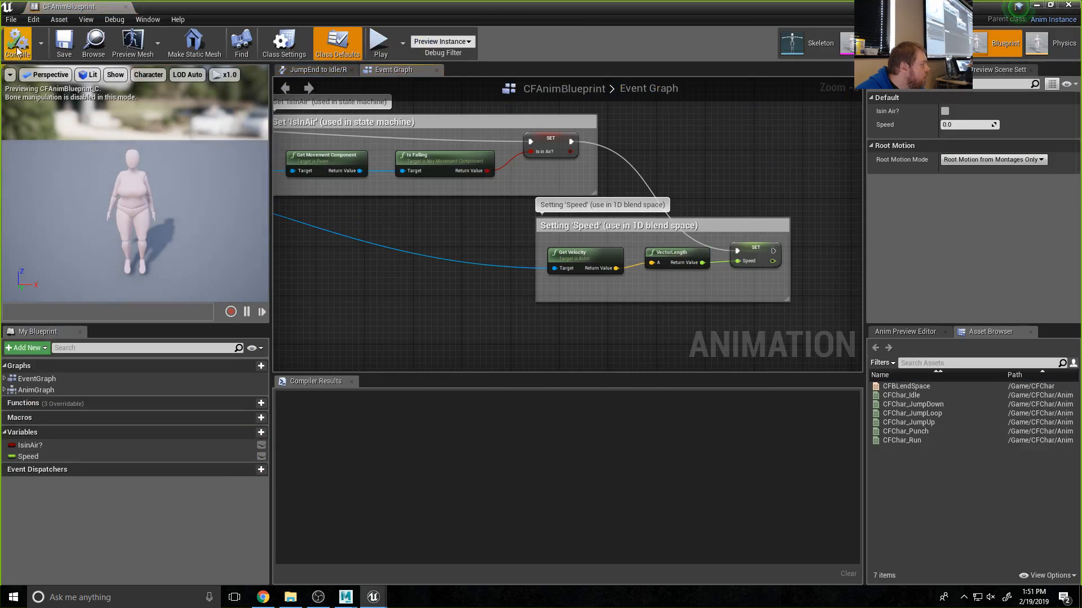
{"action": "left_click", "coordinate": [16, 50]}
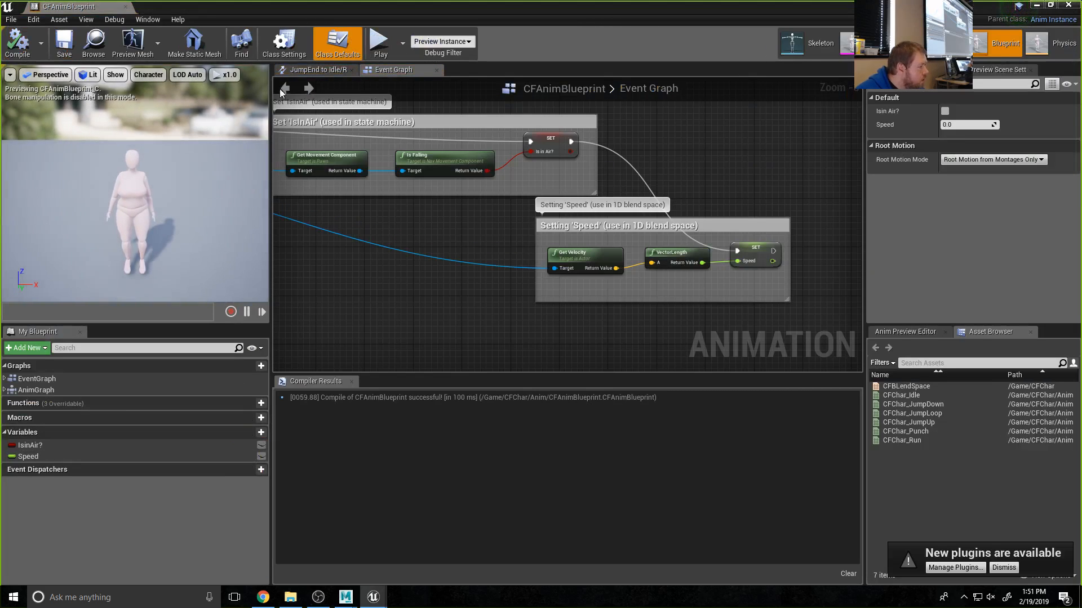
- Go up to the Default state machine and open its Idle/Run state to inspect the Speed and CFBLendSpace connection
{"action": "left_click", "coordinate": [315, 69]}
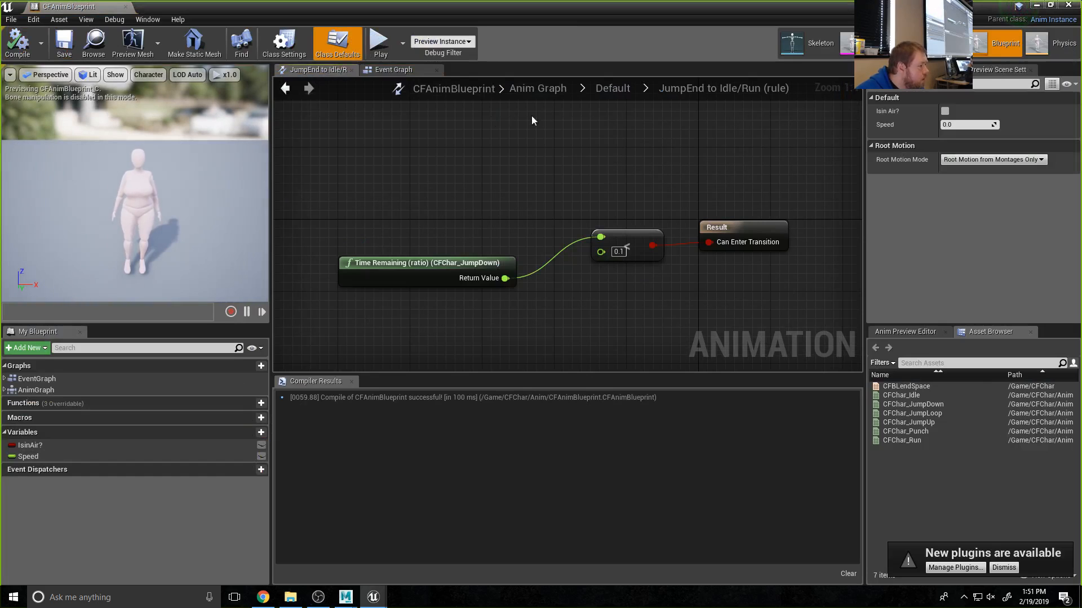
{"action": "left_click", "coordinate": [611, 88]}
{"action": "double_click", "coordinate": [489, 256]}
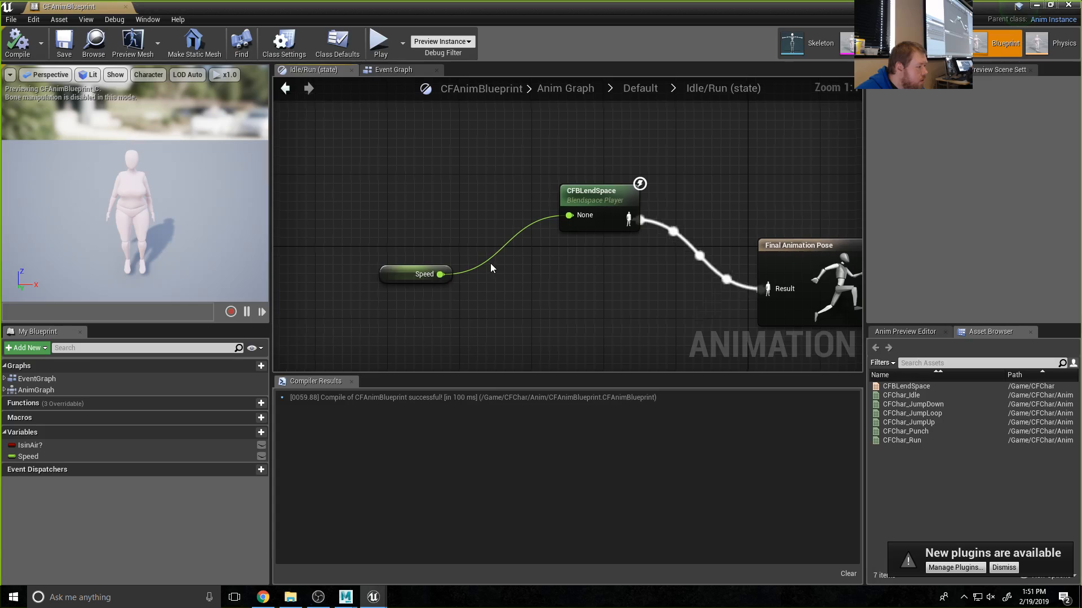
- Move the Speed node up level with CFBLendSpace, check the blend space player's settings, and delete the Speed node
{"action": "left_click_drag", "start_coordinate": [394, 274], "coordinate": [394, 193]}
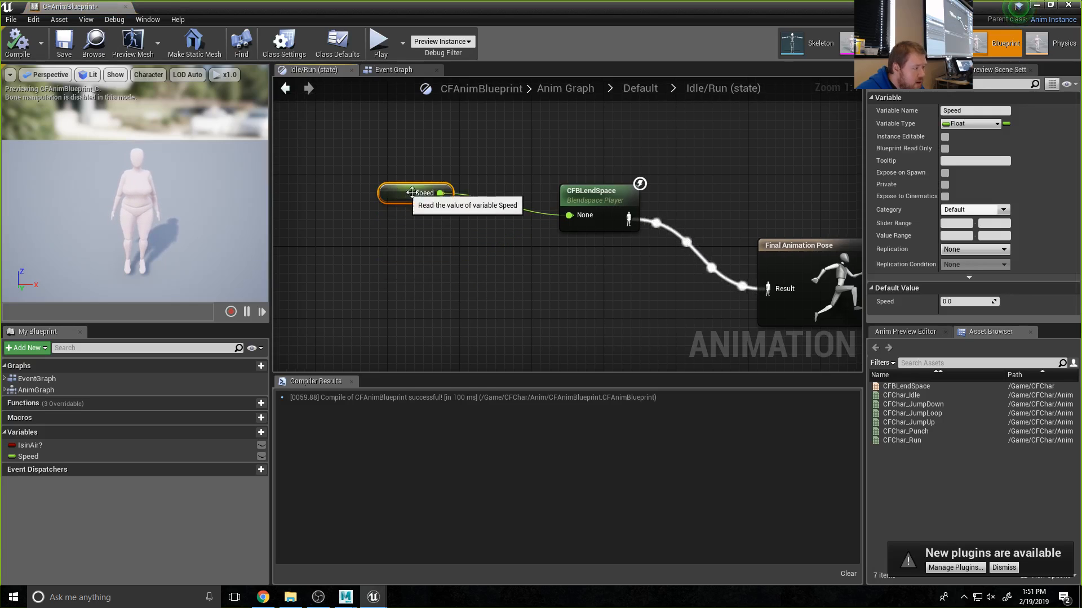
{"action": "left_click", "coordinate": [618, 194]}
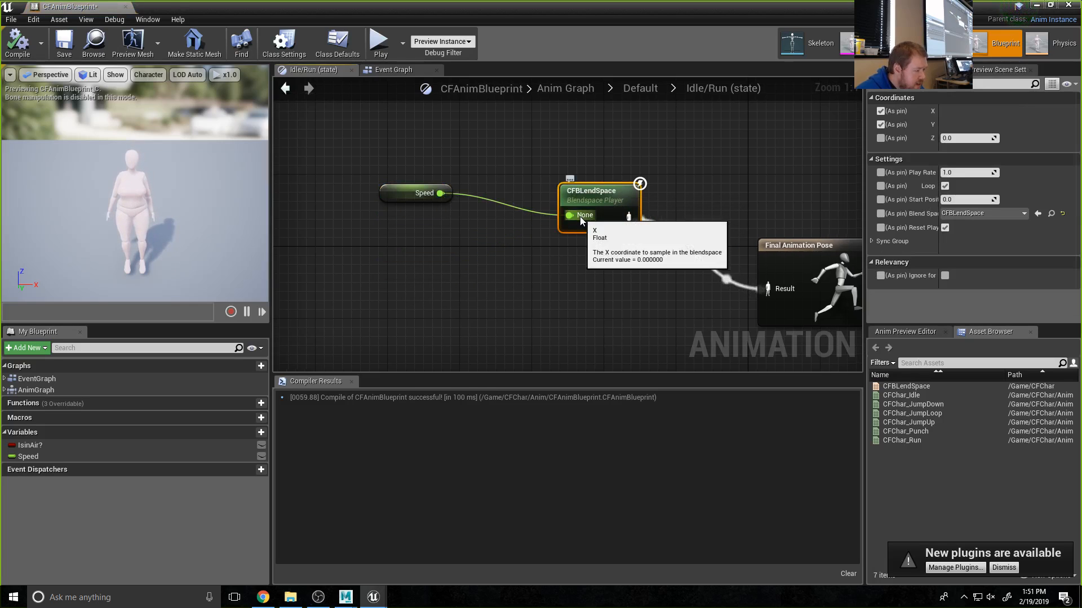
{"action": "left_click_drag", "start_coordinate": [580, 216], "coordinate": [579, 217]}
{"action": "left_click", "coordinate": [424, 194]}
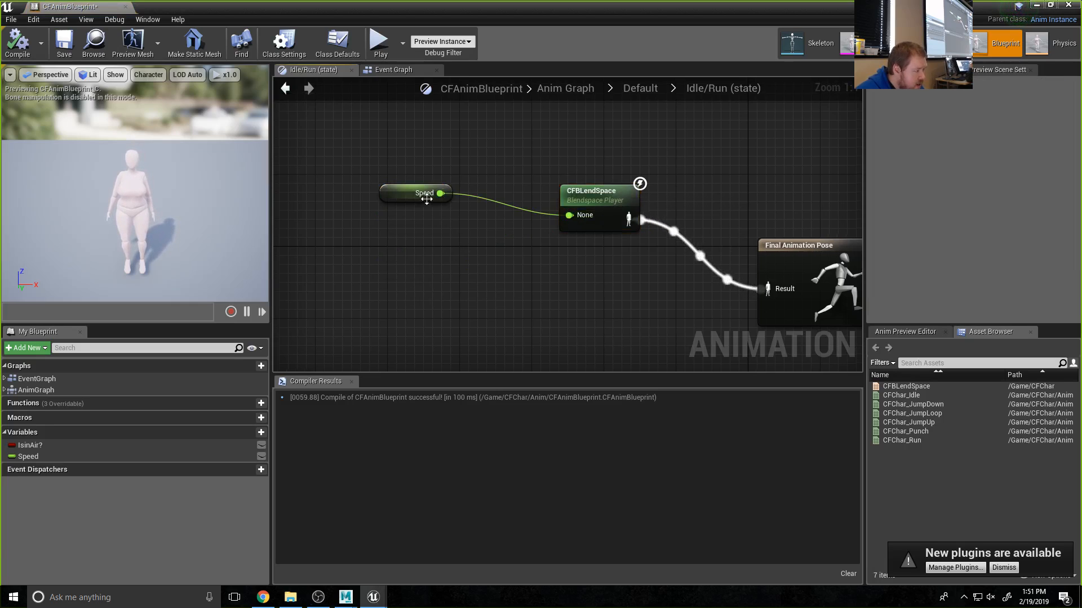
{"action": "key", "text": "Delete"}
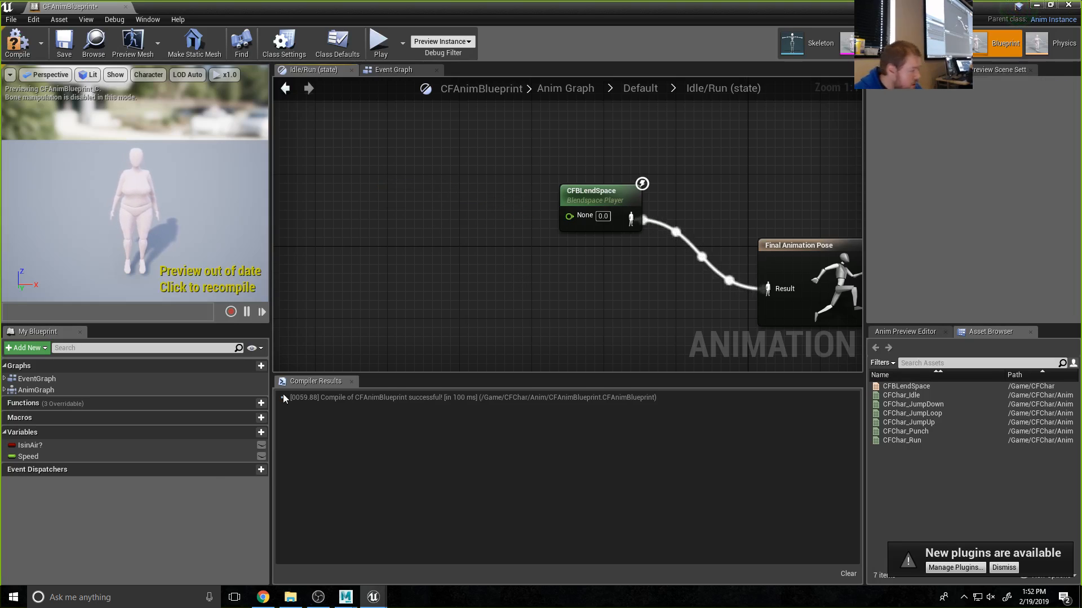
- Add a Set node for the Speed variable and connect its Speed output to the CFBLendSpace input
{"action": "left_click", "coordinate": [11, 456]}
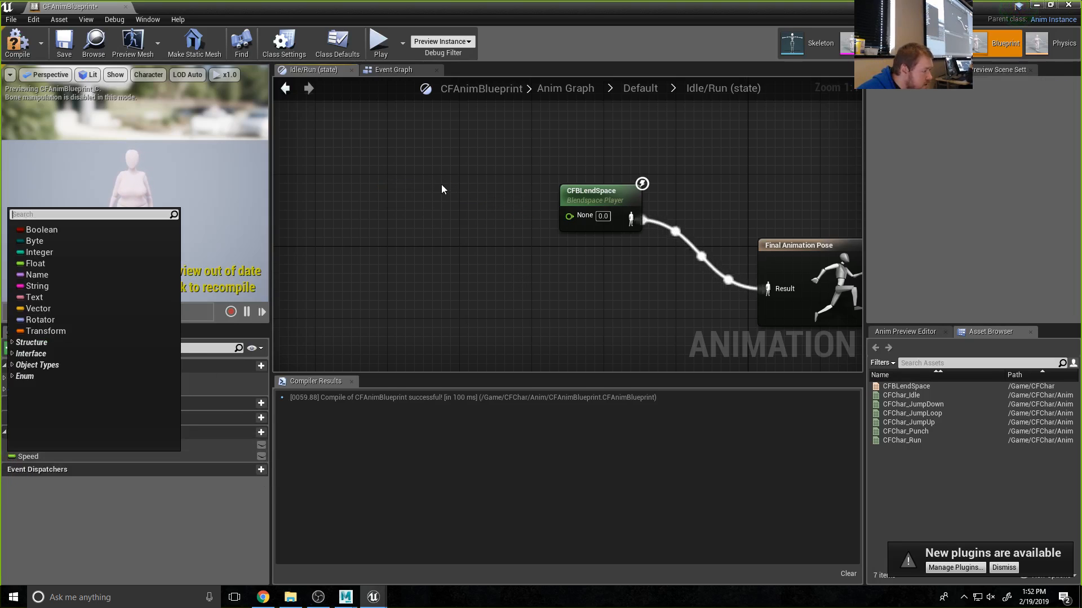
{"action": "left_click", "coordinate": [64, 521]}
{"action": "left_click_drag", "start_coordinate": [38, 457], "coordinate": [358, 342]}
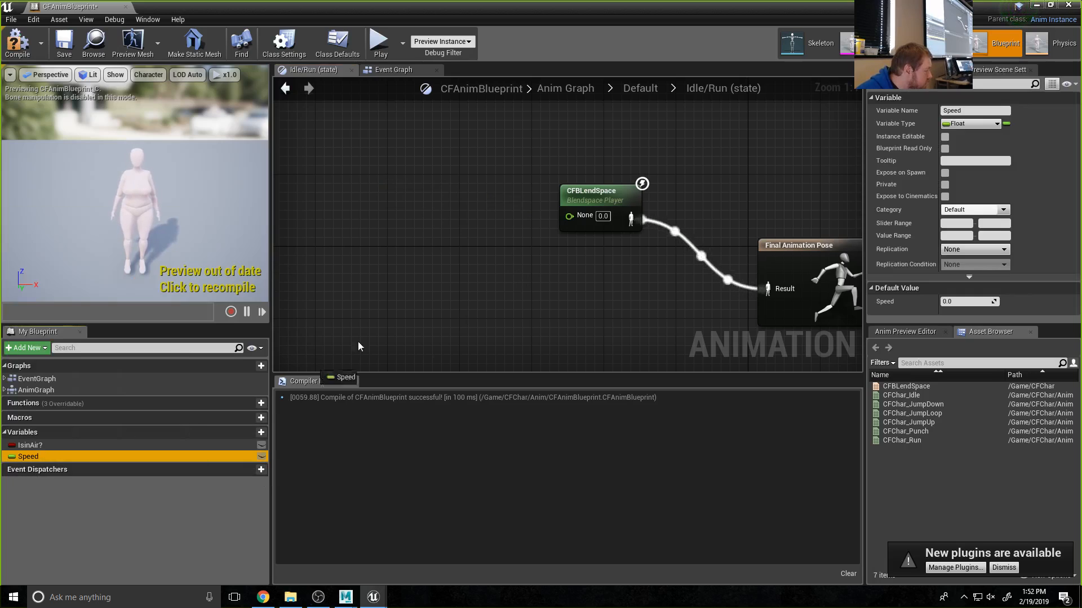
{"action": "left_click_drag", "start_coordinate": [418, 181], "coordinate": [417, 182]}
{"action": "left_click", "coordinate": [425, 191]}
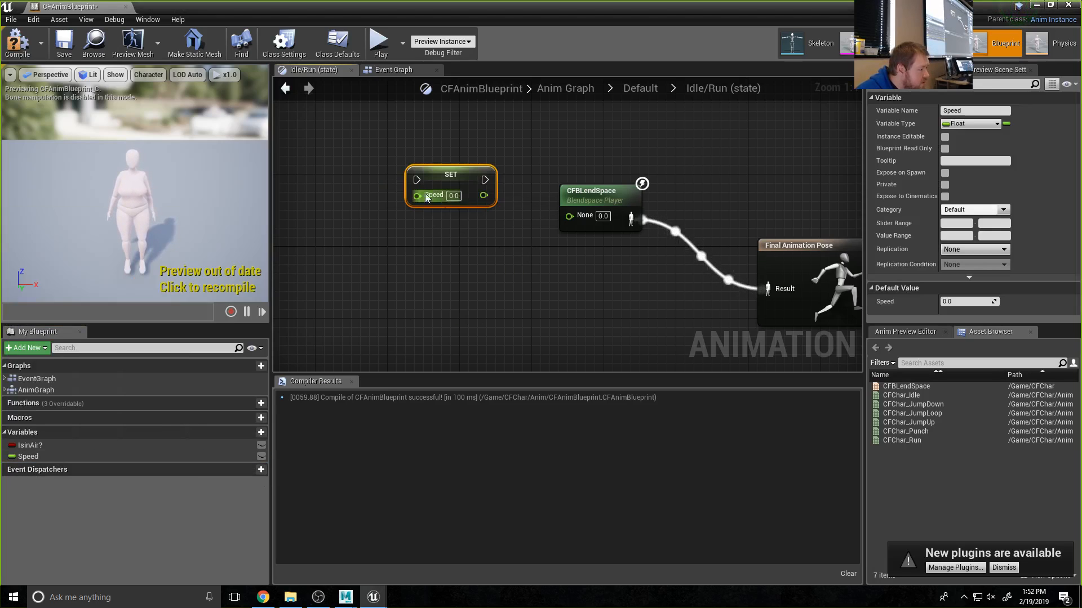
{"action": "left_click_drag", "start_coordinate": [483, 194], "coordinate": [558, 217]}
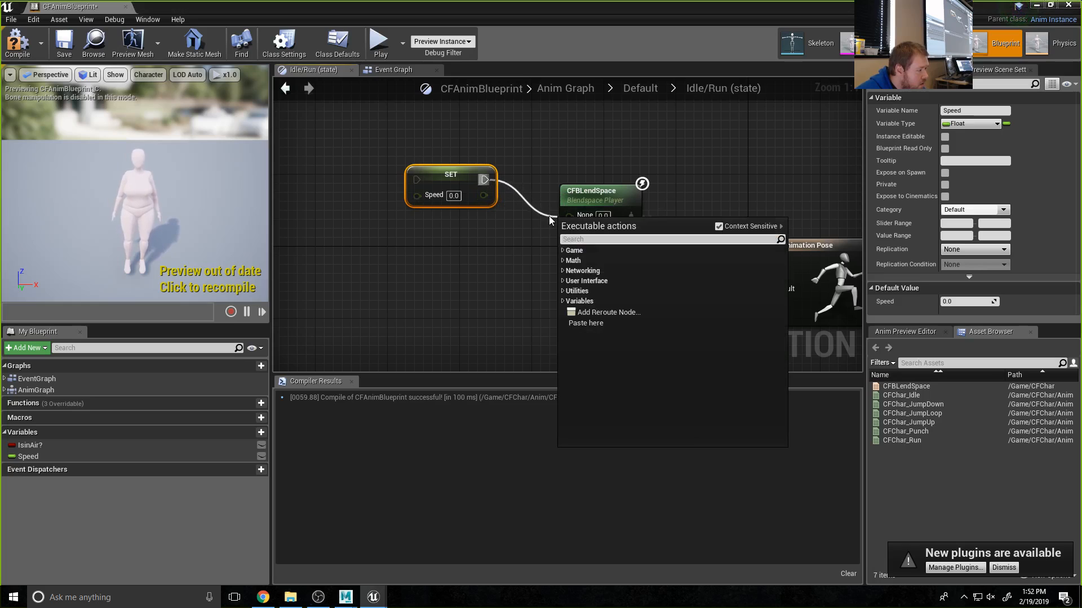
{"action": "left_click", "coordinate": [499, 226]}
{"action": "left_click_drag", "start_coordinate": [482, 195], "coordinate": [567, 214]}
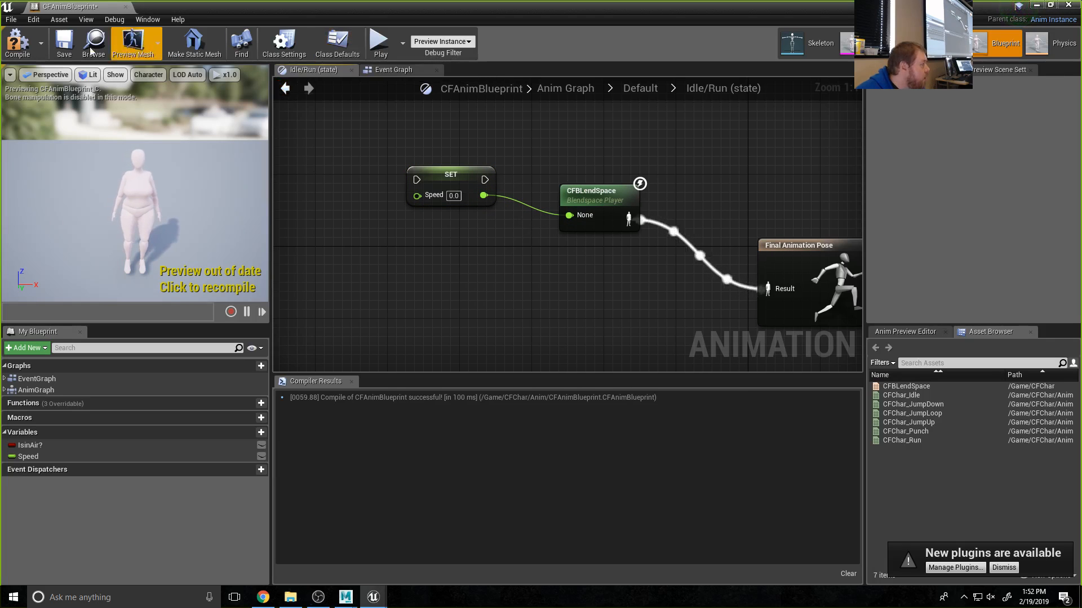
- Compile and save CFAnimBlueprint and close its editor
{"action": "left_click", "coordinate": [17, 42]}
{"action": "left_click", "coordinate": [64, 42]}
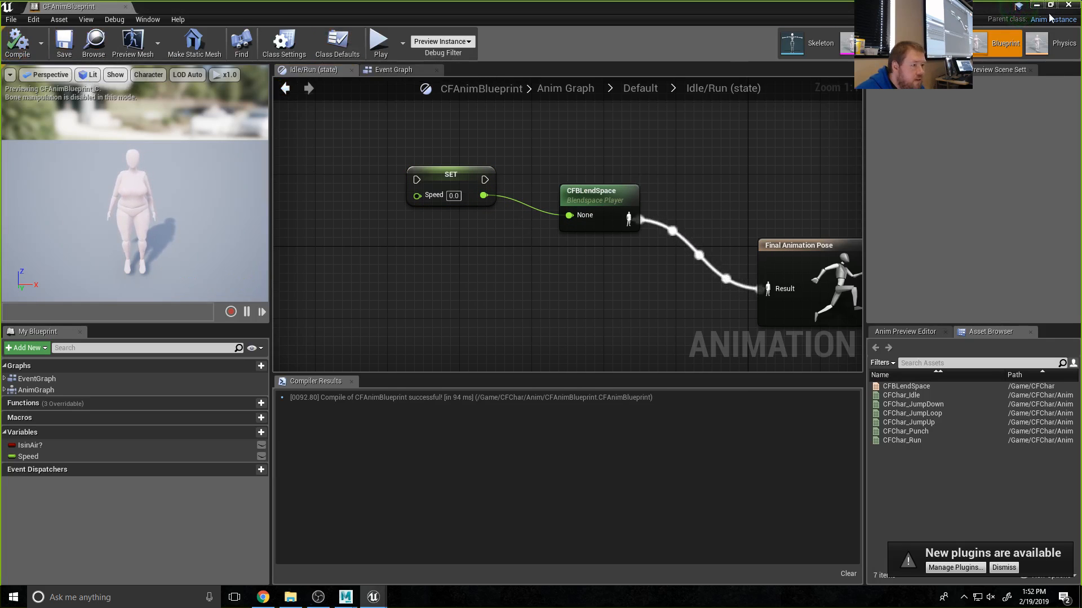
{"action": "left_click", "coordinate": [1068, 5]}
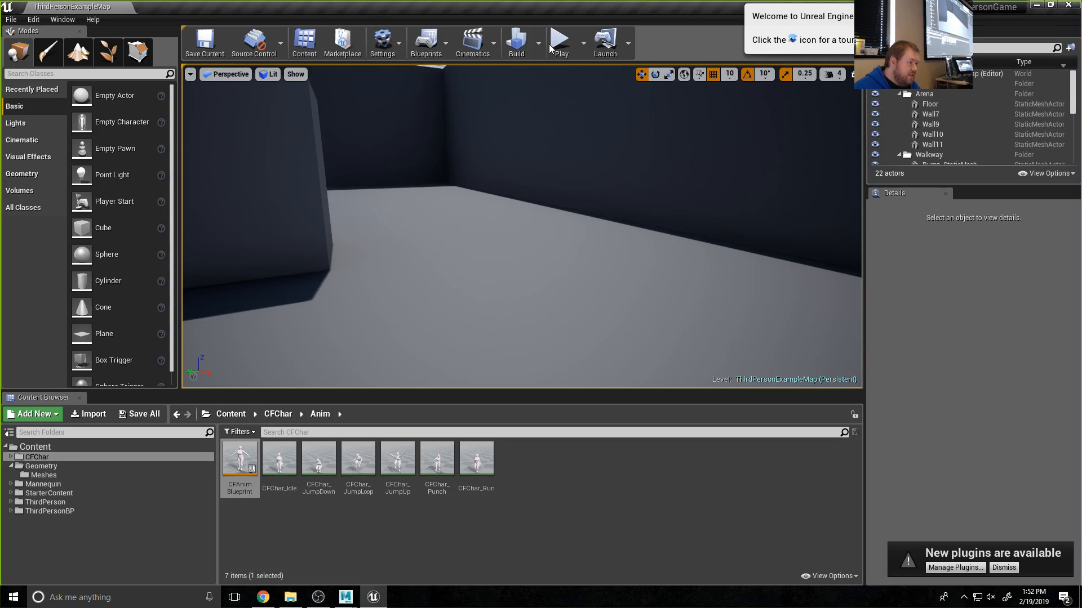
- Play the level, move the character forward and jump to test its animations, and end the session
{"action": "left_click", "coordinate": [570, 51]}
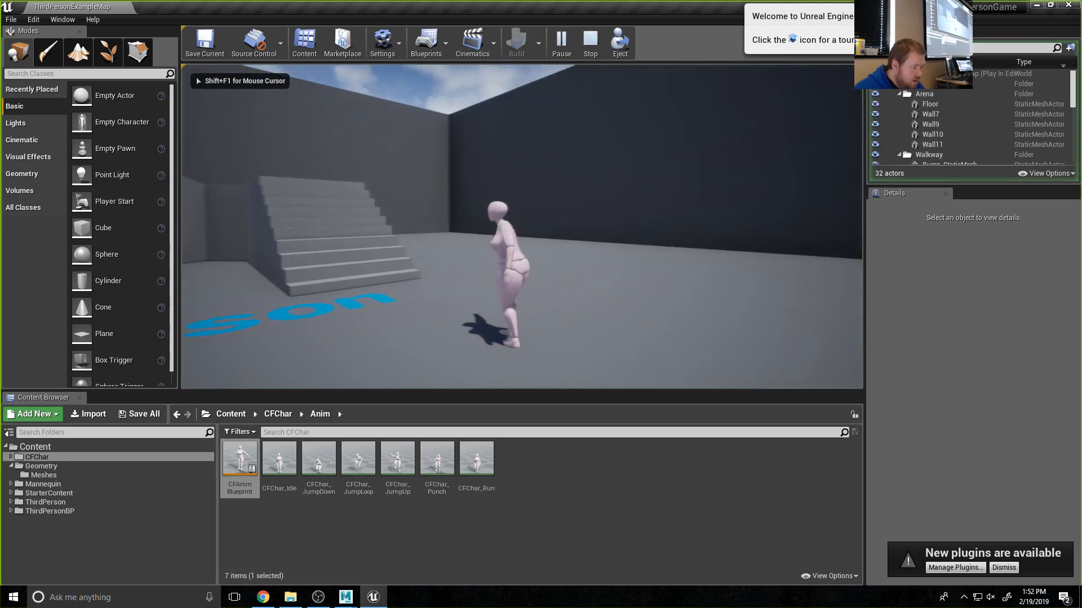
{"action": "key", "text": "w"}
{"action": "key", "text": "space"}
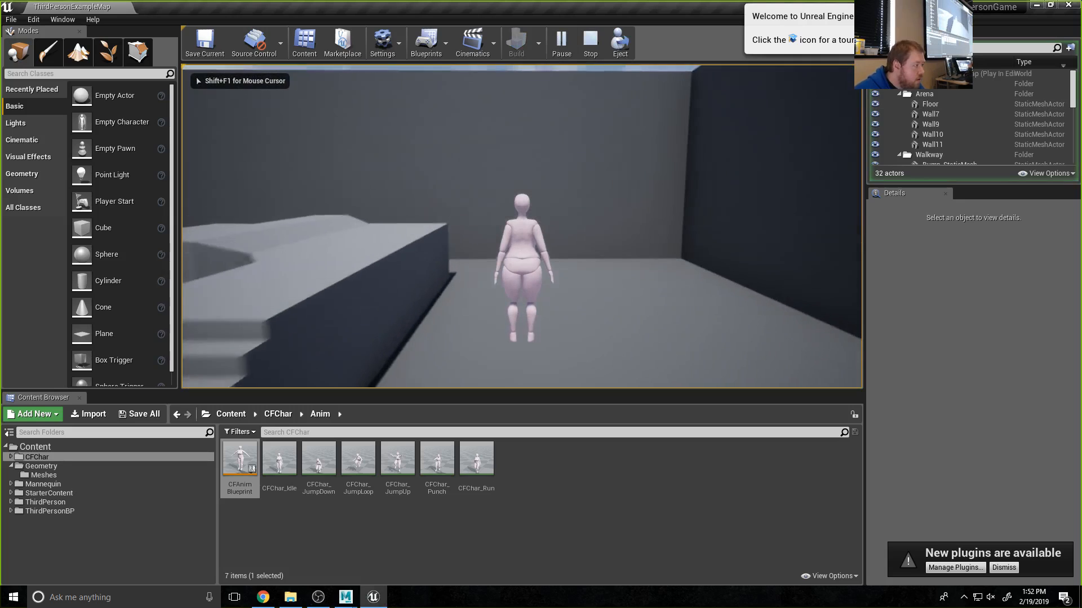
{"action": "key", "text": "w"}
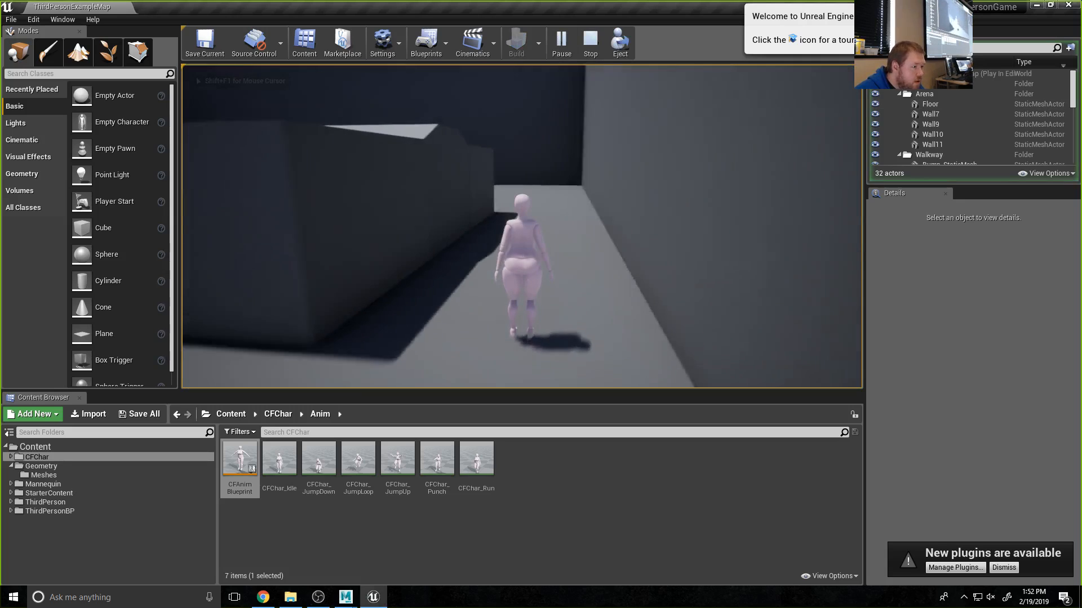
{"action": "key", "text": "w"}
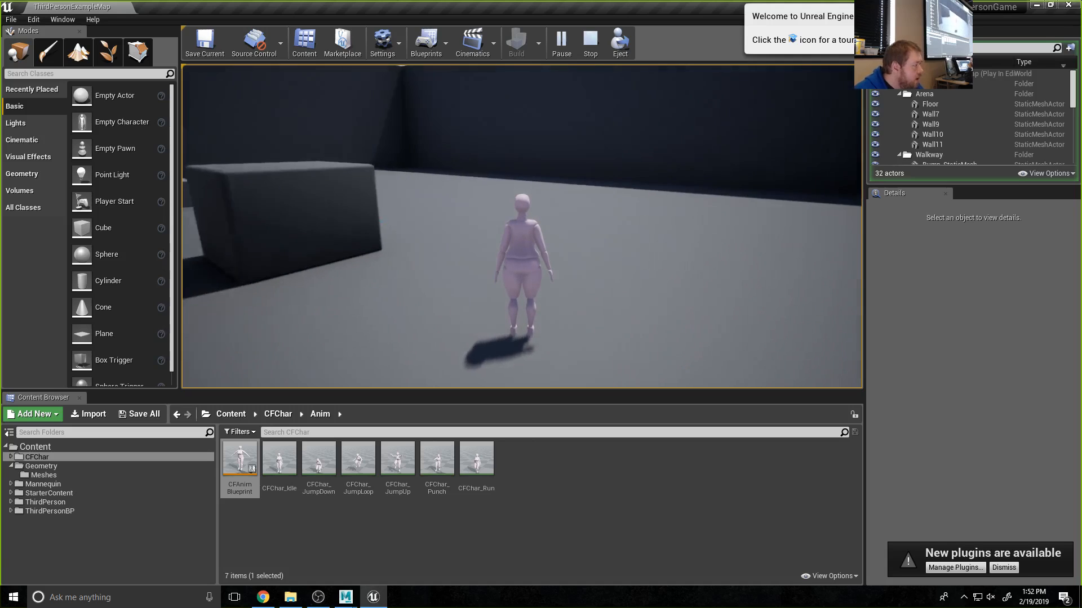
{"action": "key", "text": "Escape"}
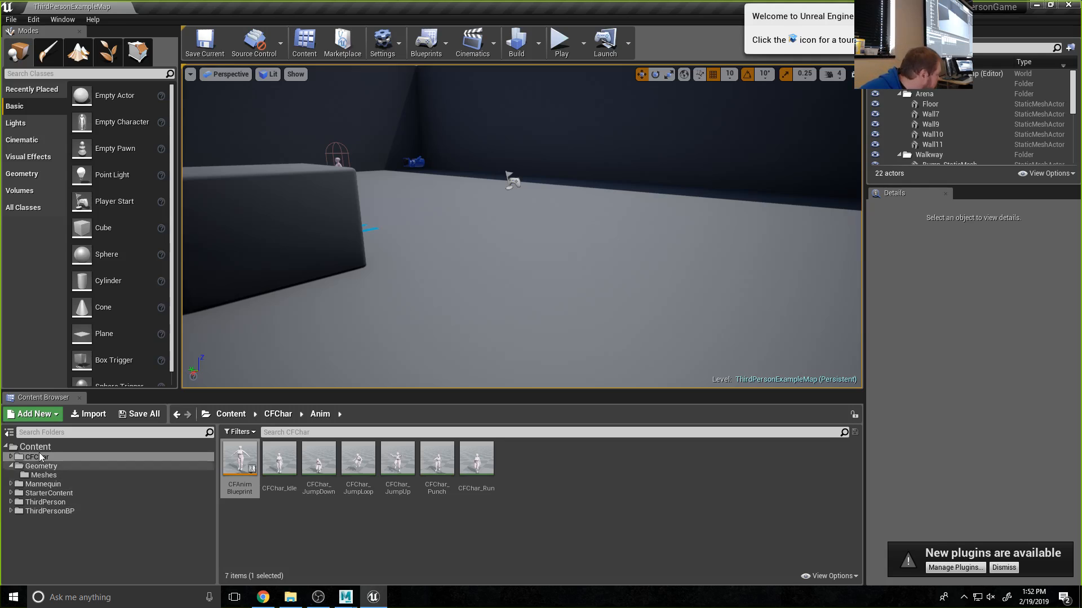
- Expand the CFChar folder, look through its Anim subfolder, and open CFBLendSpace from CFChar
{"action": "left_click", "coordinate": [11, 457]}
{"action": "left_click", "coordinate": [35, 467]}
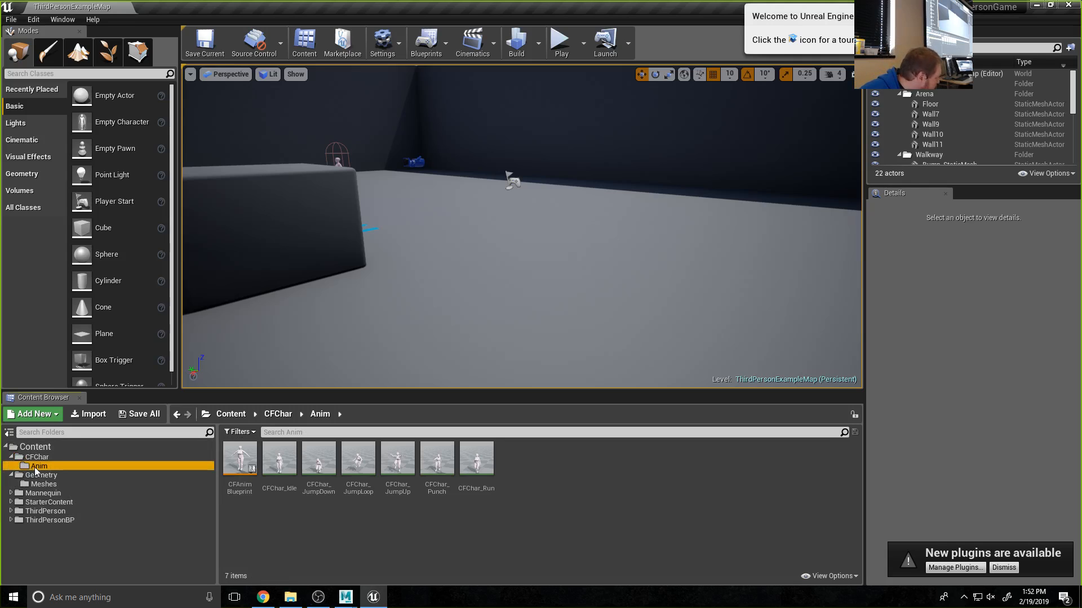
{"action": "left_click", "coordinate": [239, 463]}
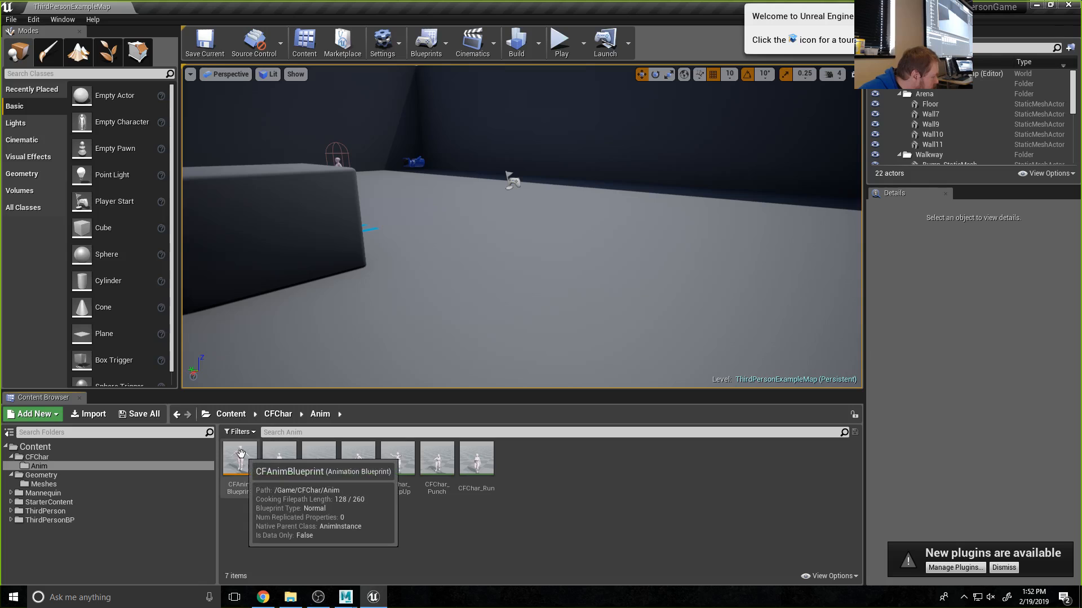
{"action": "left_click", "coordinate": [38, 457]}
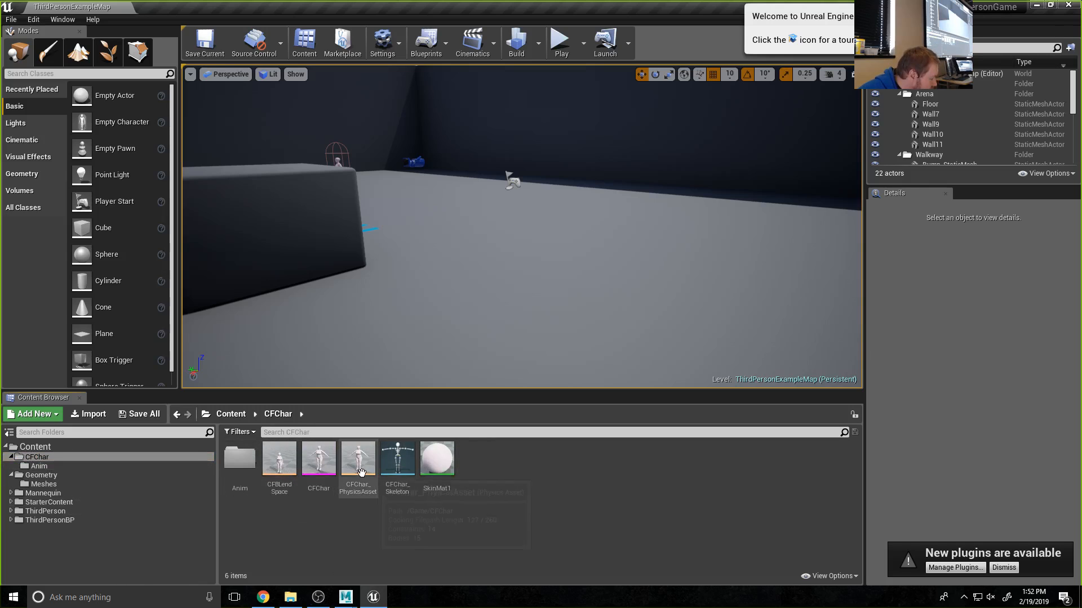
{"action": "left_click", "coordinate": [276, 466]}
{"action": "double_click", "coordinate": [276, 465]}
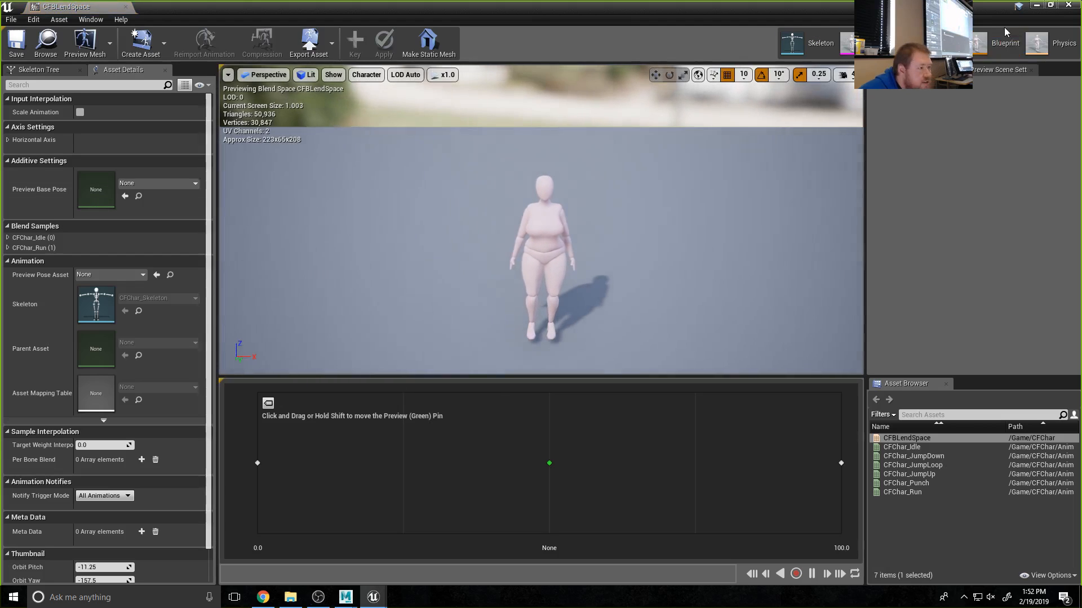
- Switch to the CFChar skeletal mesh, enable Per Poly Collision in its physics settings, and select the hand bones in the preview
{"action": "left_click", "coordinate": [868, 43]}
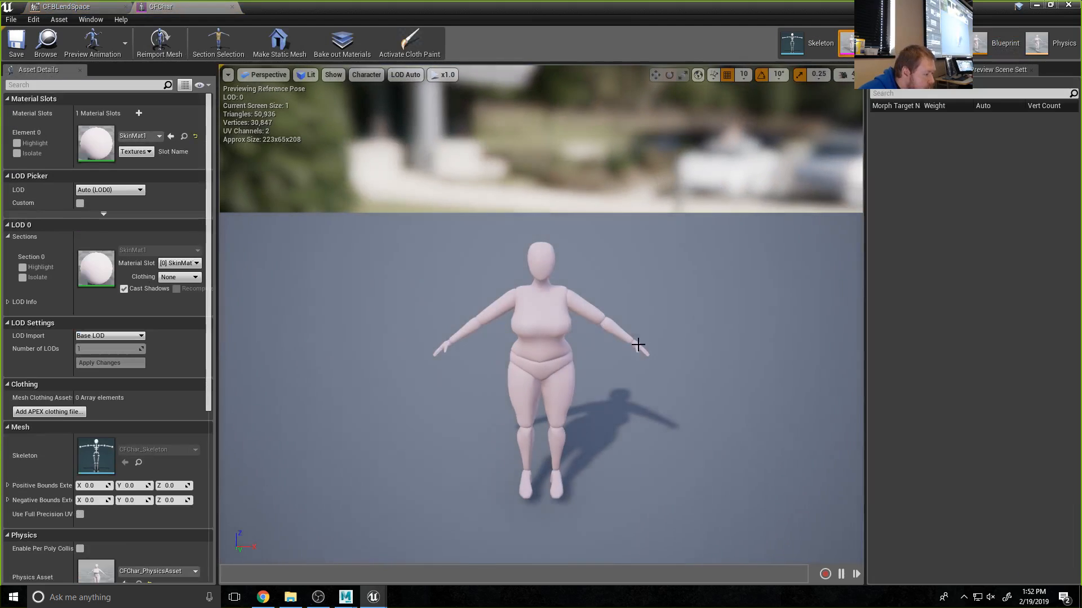
{"action": "left_click", "coordinate": [641, 348]}
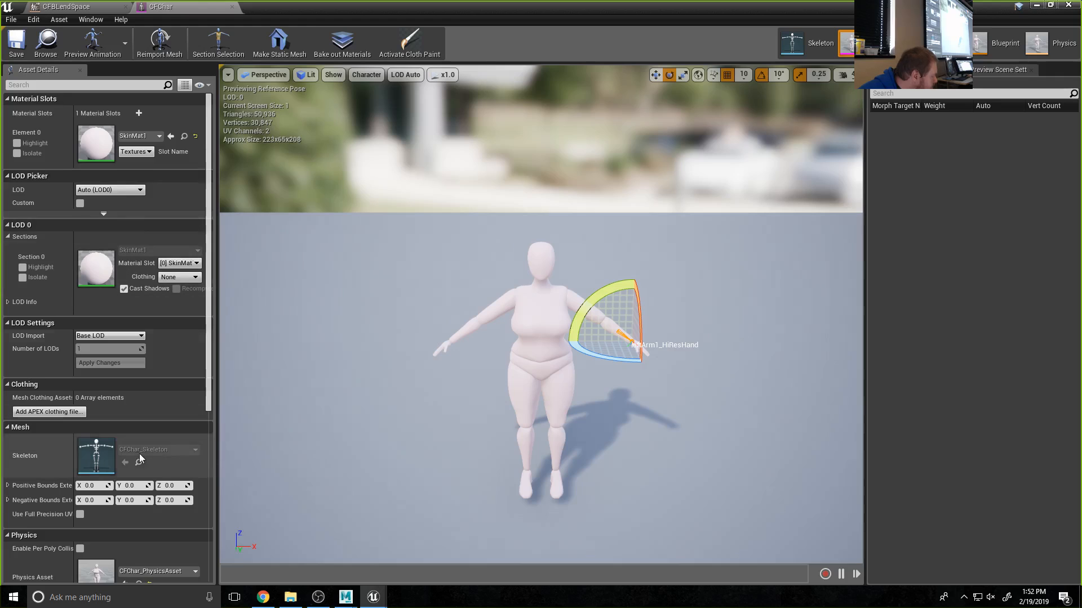
{"action": "scroll", "coordinate": [140, 454], "scroll_direction": "down", "scroll_amount": 3}
{"action": "scroll", "coordinate": [144, 451], "scroll_direction": "down", "scroll_amount": 4}
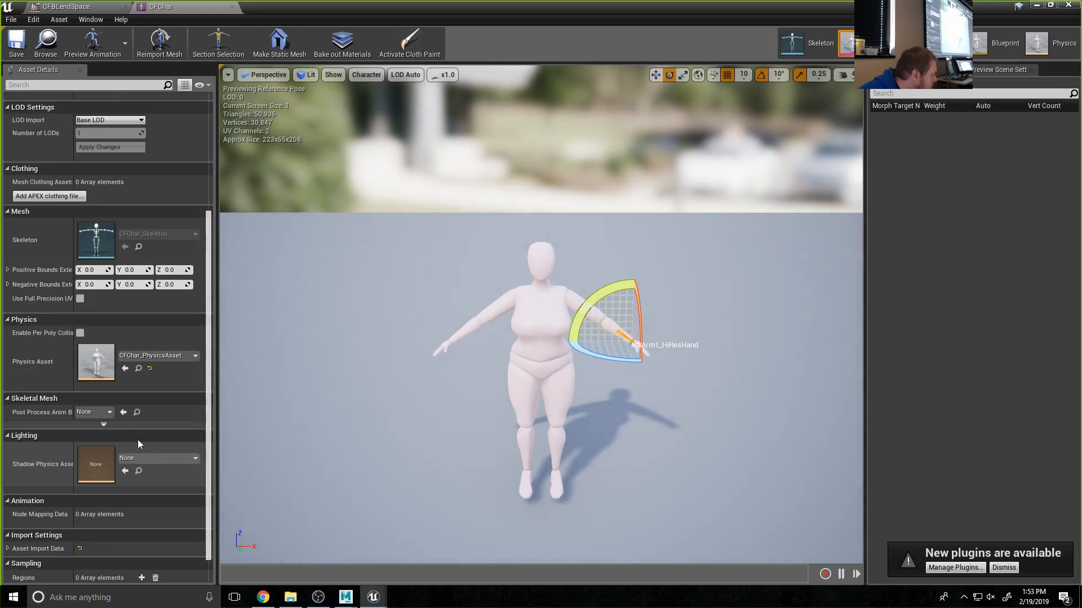
{"action": "left_click", "coordinate": [80, 332]}
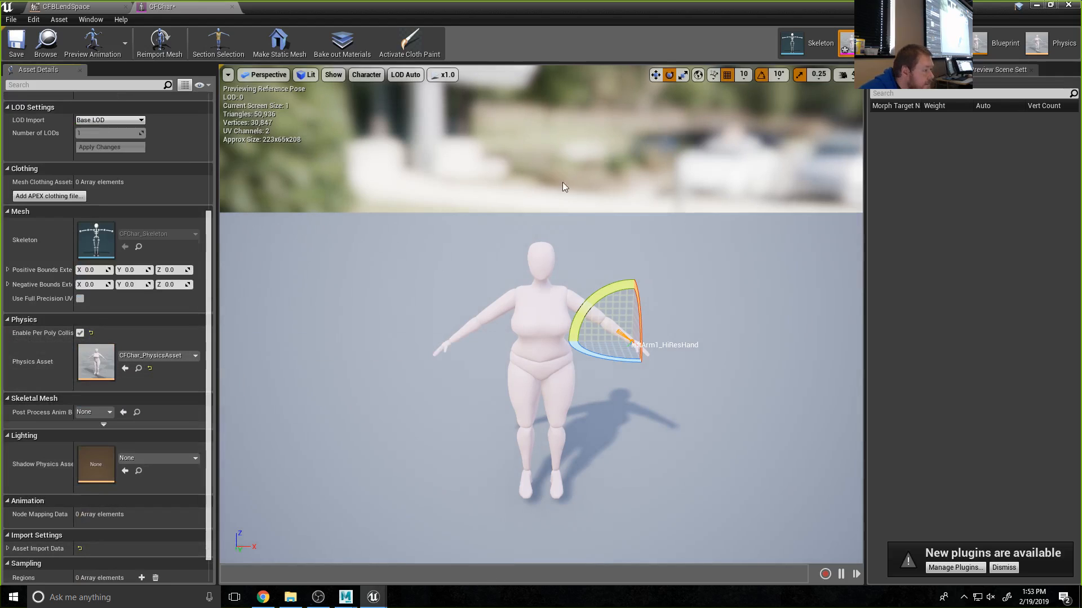
{"action": "left_click", "coordinate": [443, 343]}
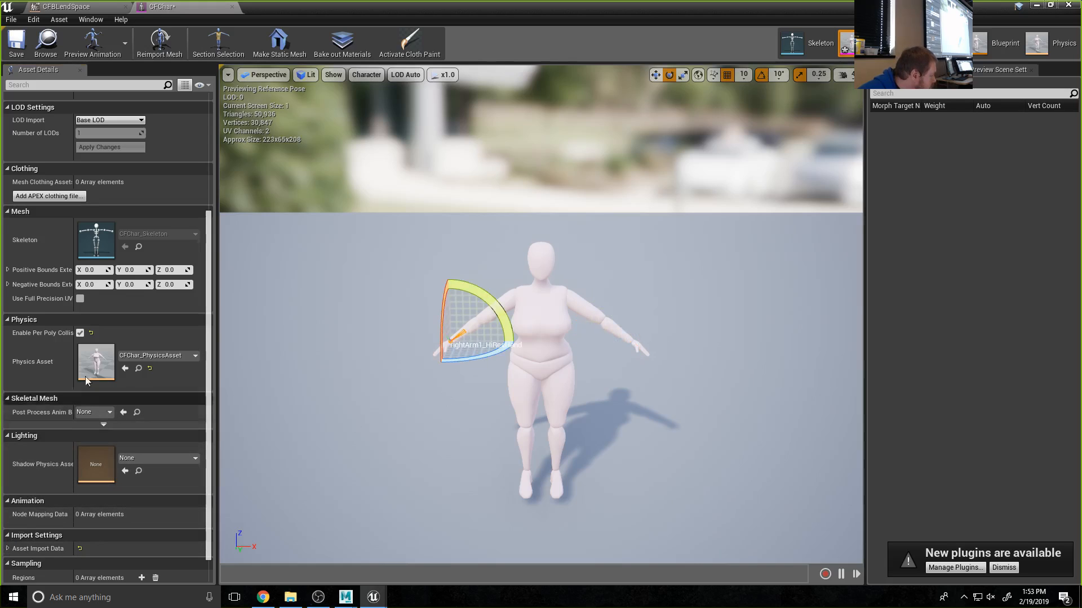
- Leave the mesh editor and play the level briefly to test the character
{"action": "left_click", "coordinate": [1052, 6]}
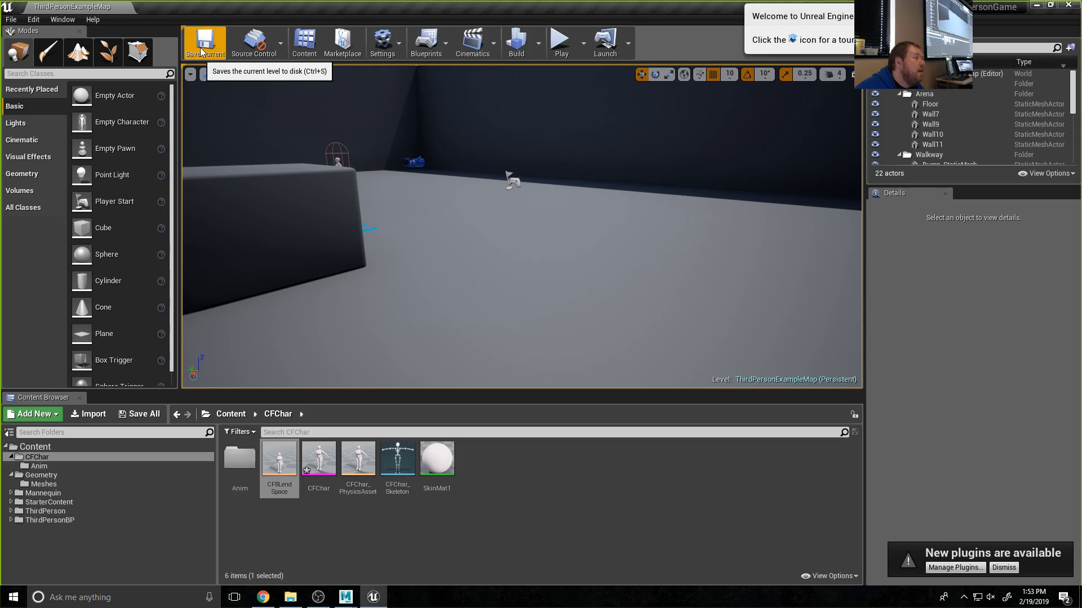
{"action": "left_click", "coordinate": [561, 44]}
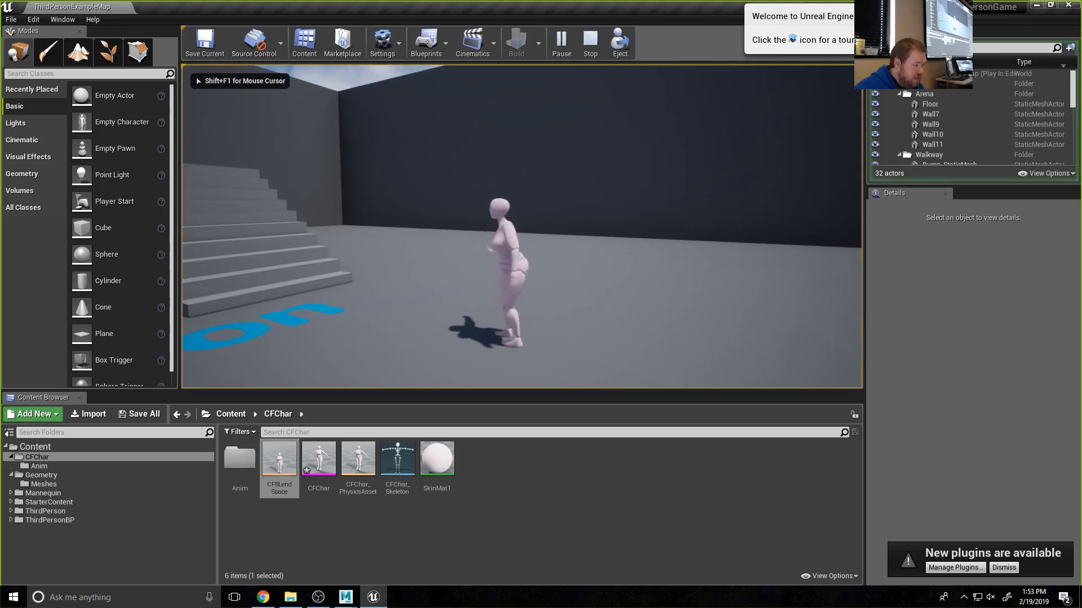
{"action": "key", "text": "Escape"}
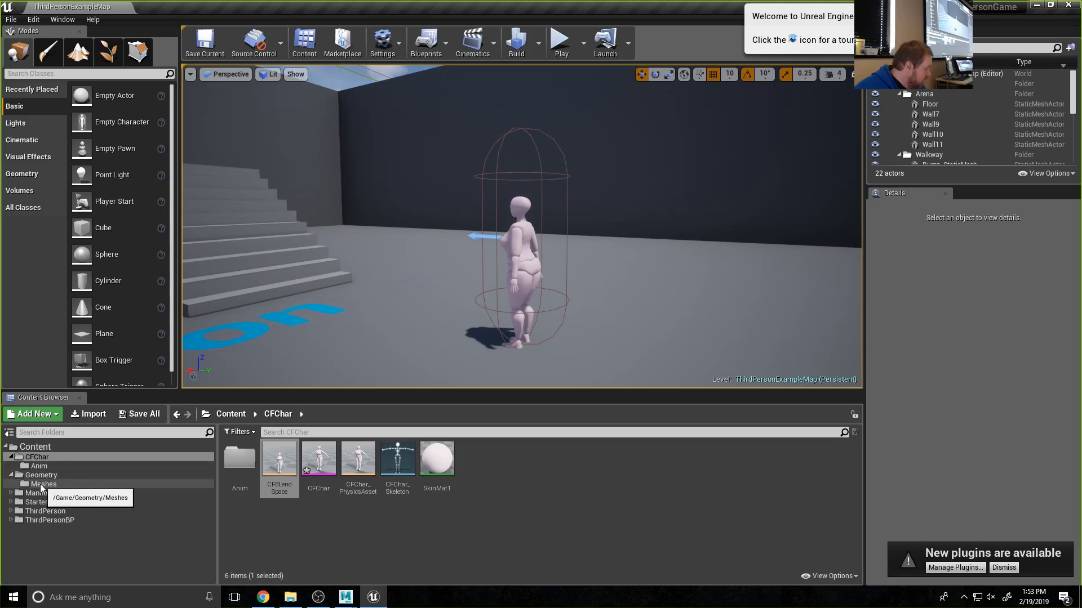
- Place 1M_Cube from Geometry/Meshes in front of the character as a wall scaled 0.25, 1.0, 2.25 at -470, 570, 250
{"action": "left_click", "coordinate": [41, 485]}
{"action": "left_click_drag", "start_coordinate": [239, 459], "coordinate": [430, 209]}
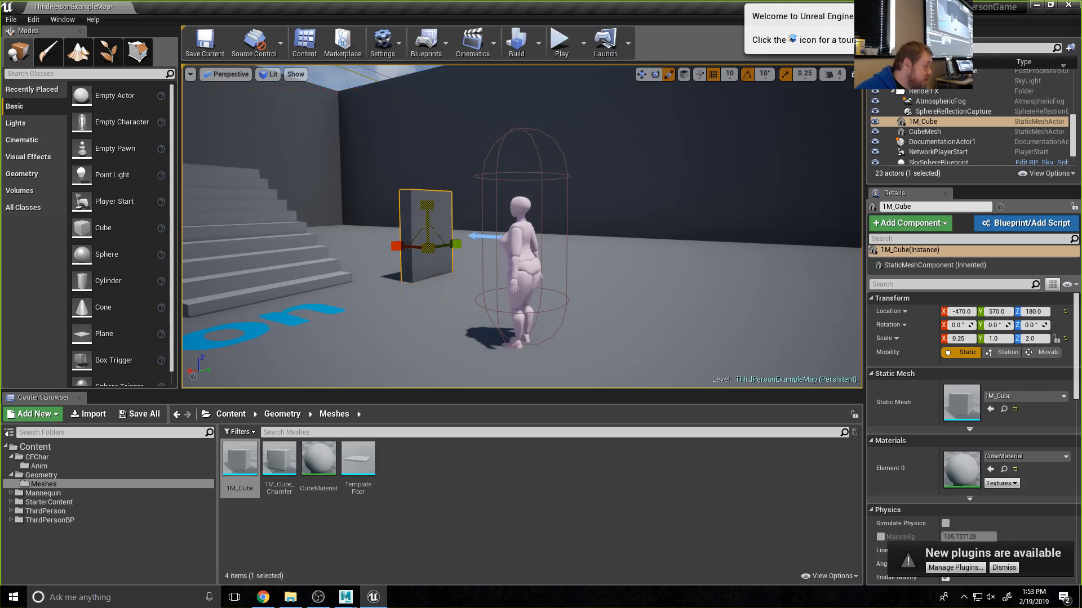
{"action": "left_click_drag", "start_coordinate": [425, 222], "coordinate": [426, 193]}
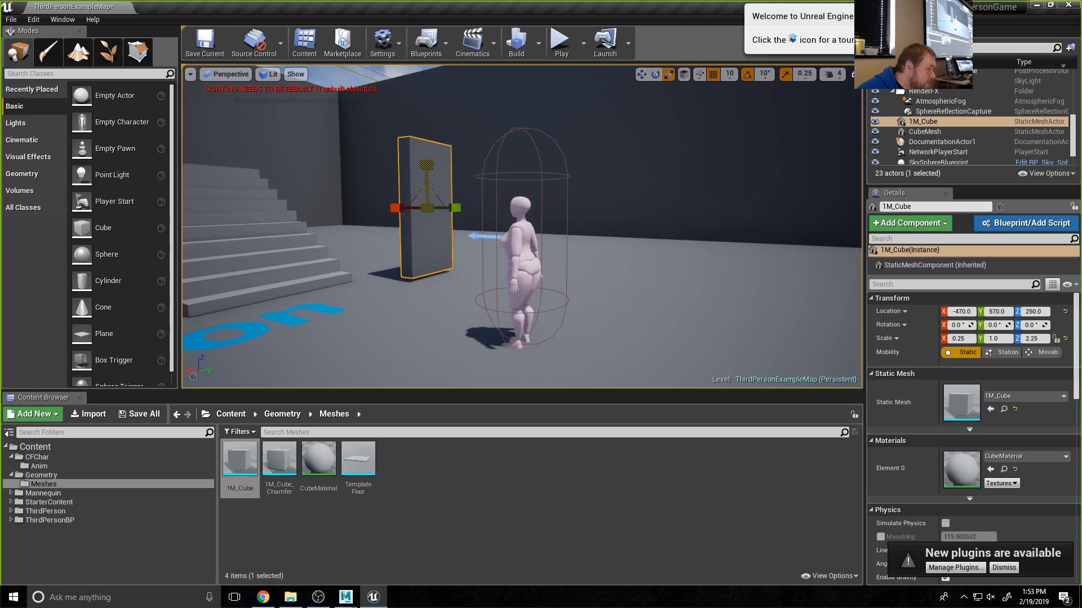
- Save the level and play it to test the character against the new wall
{"action": "left_click", "coordinate": [204, 49]}
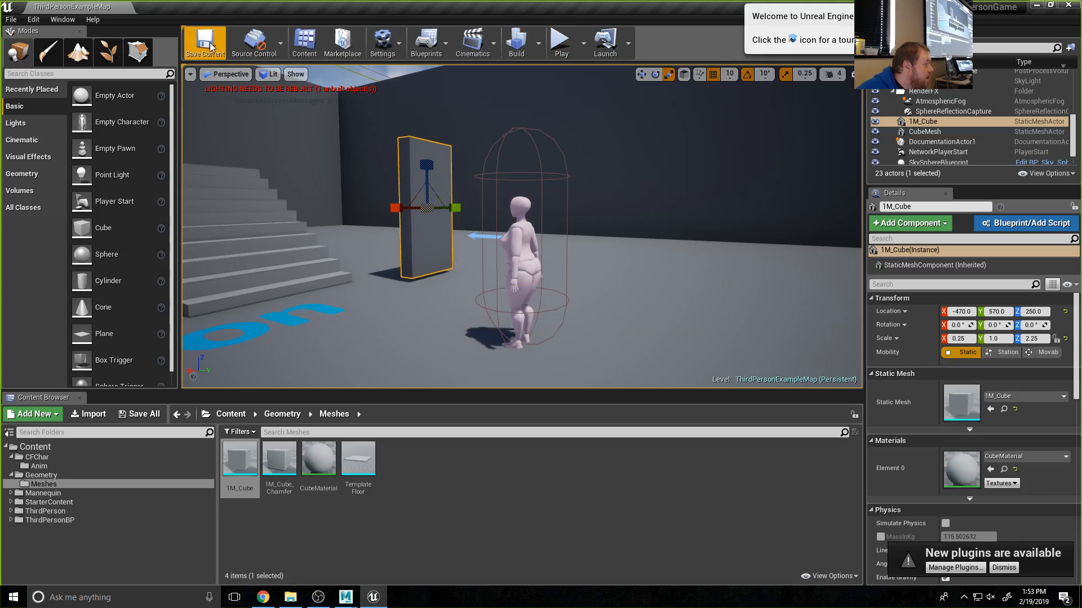
{"action": "left_click", "coordinate": [559, 44]}
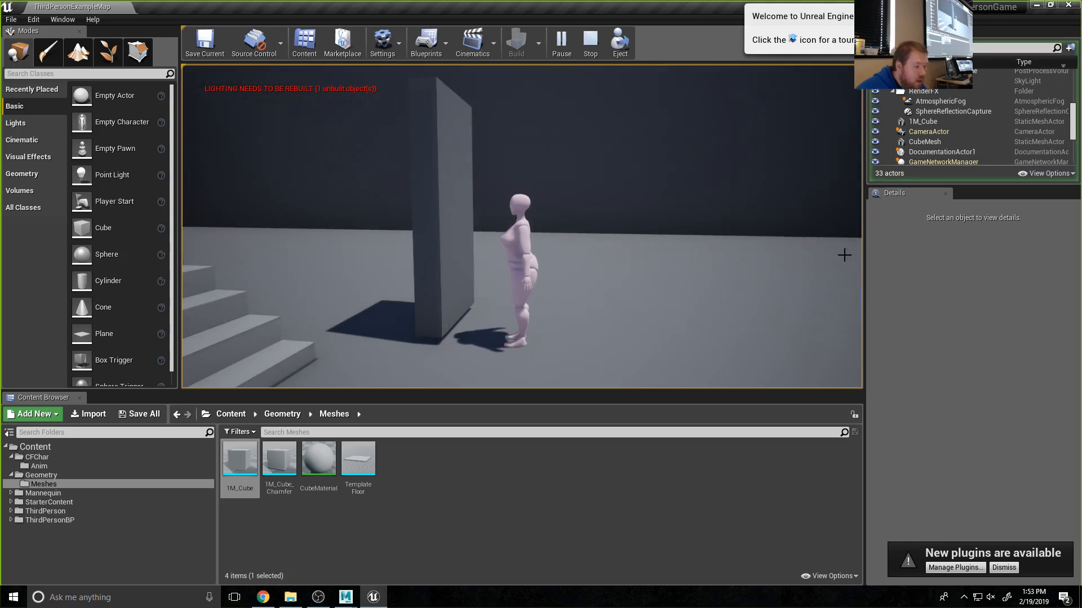
{"action": "key", "text": "Escape"}
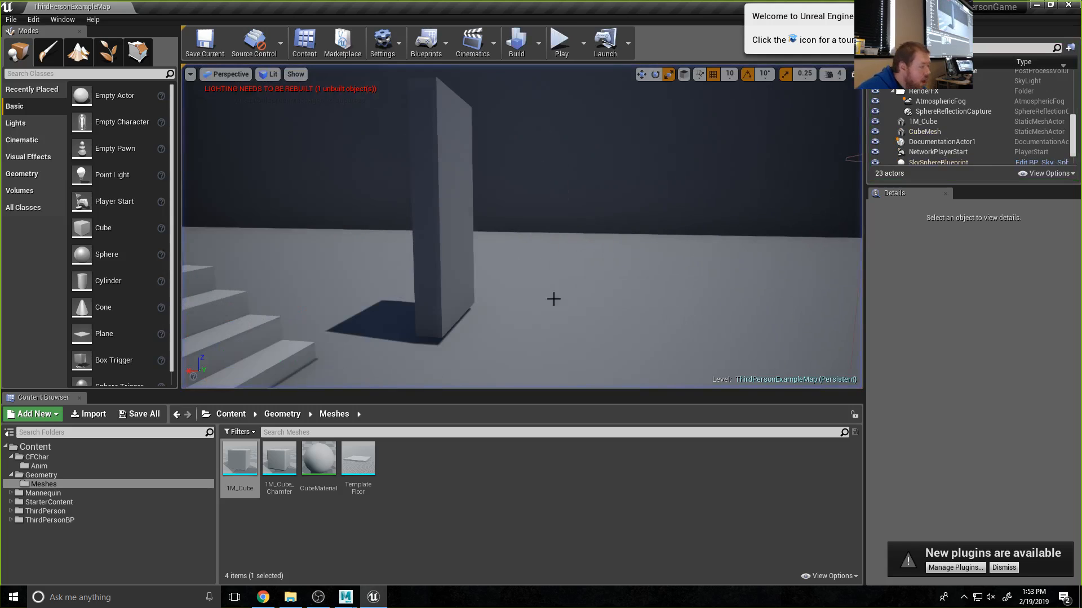
- Reopen CFAnimBlueprint from the CFChar/Anim folder
{"action": "left_click", "coordinate": [41, 465]}
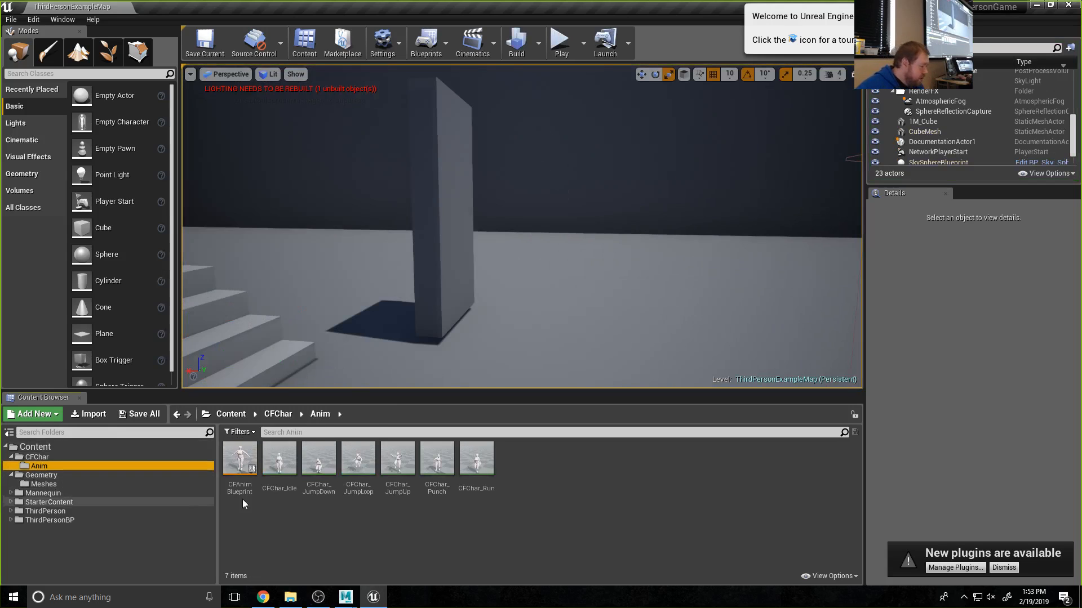
{"action": "double_click", "coordinate": [241, 465]}
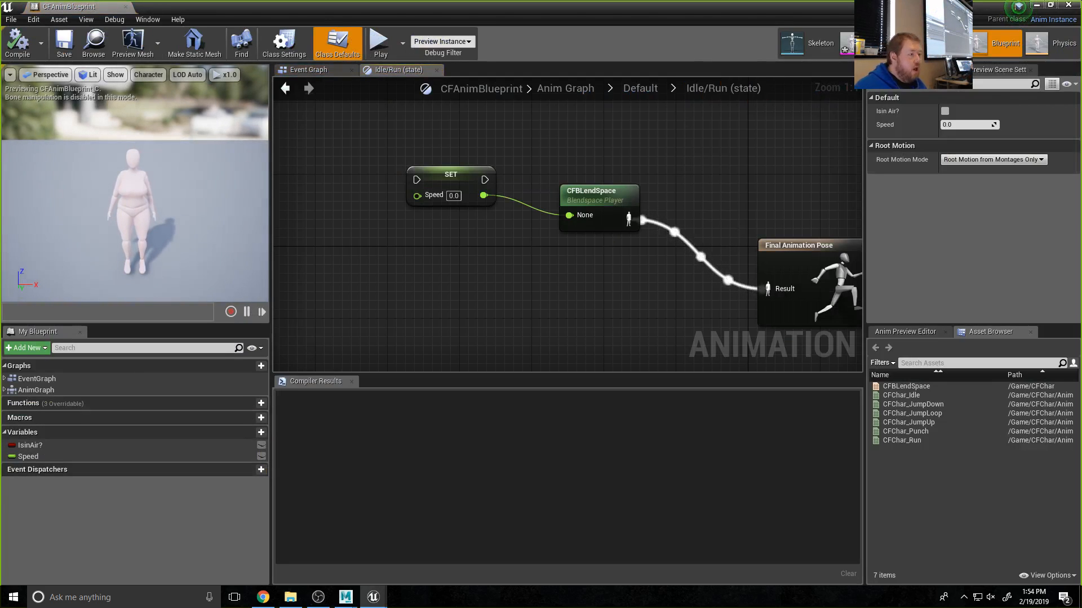
- Close the animation blueprint, enable Simulate Physics on the 1M_Cube wall, and turn off its Simulation Generates Hit Events option
{"action": "left_click", "coordinate": [1075, 4]}
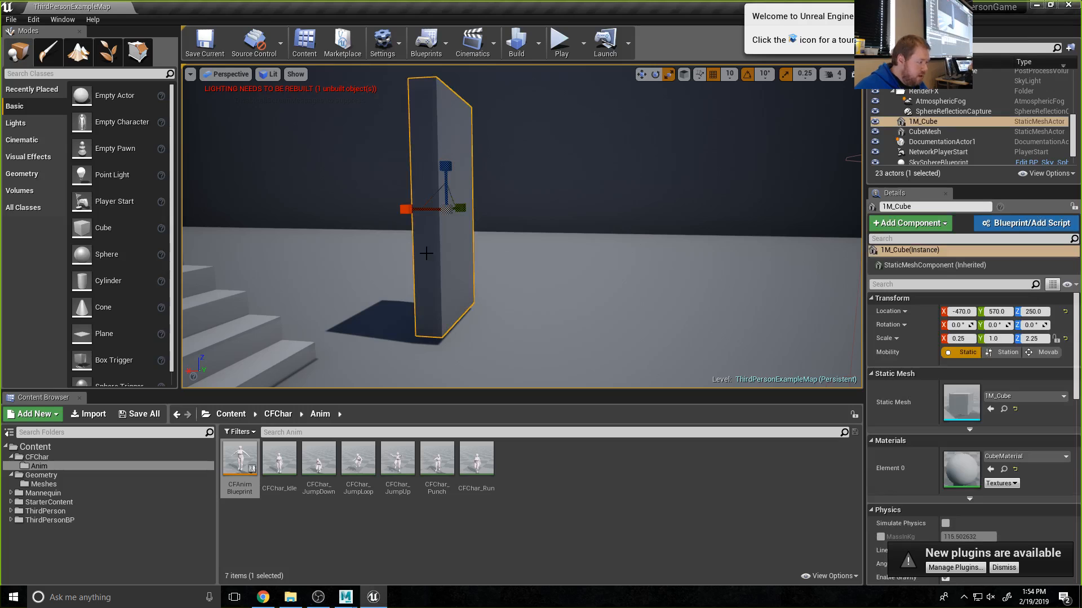
{"action": "scroll", "coordinate": [975, 461], "scroll_direction": "down", "scroll_amount": 5}
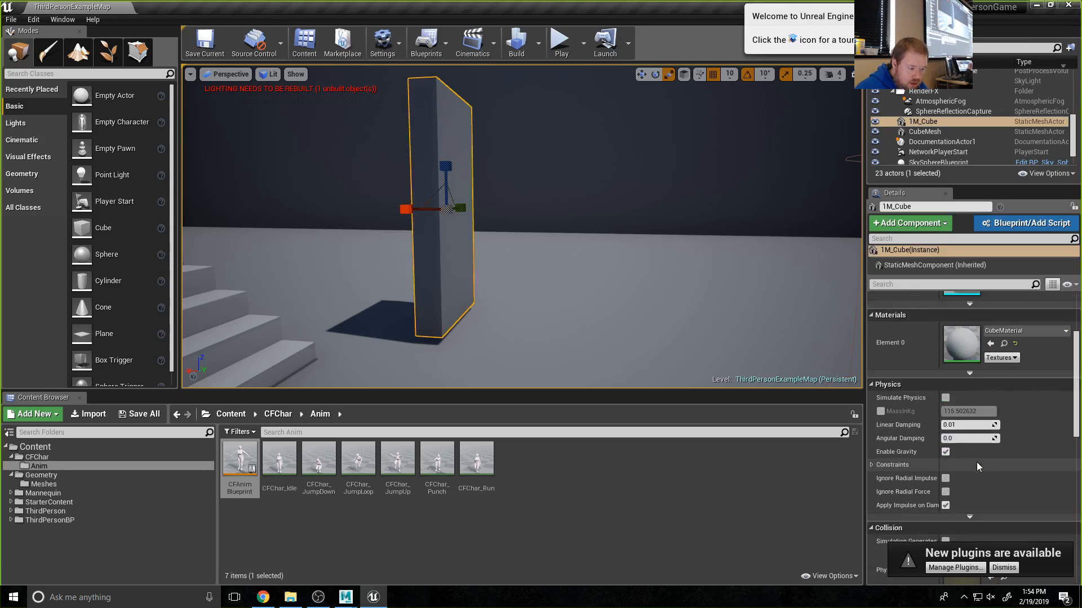
{"action": "left_click", "coordinate": [946, 400]}
{"action": "scroll", "coordinate": [976, 408], "scroll_direction": "down", "scroll_amount": 3}
{"action": "scroll", "coordinate": [975, 406], "scroll_direction": "down", "scroll_amount": 2}
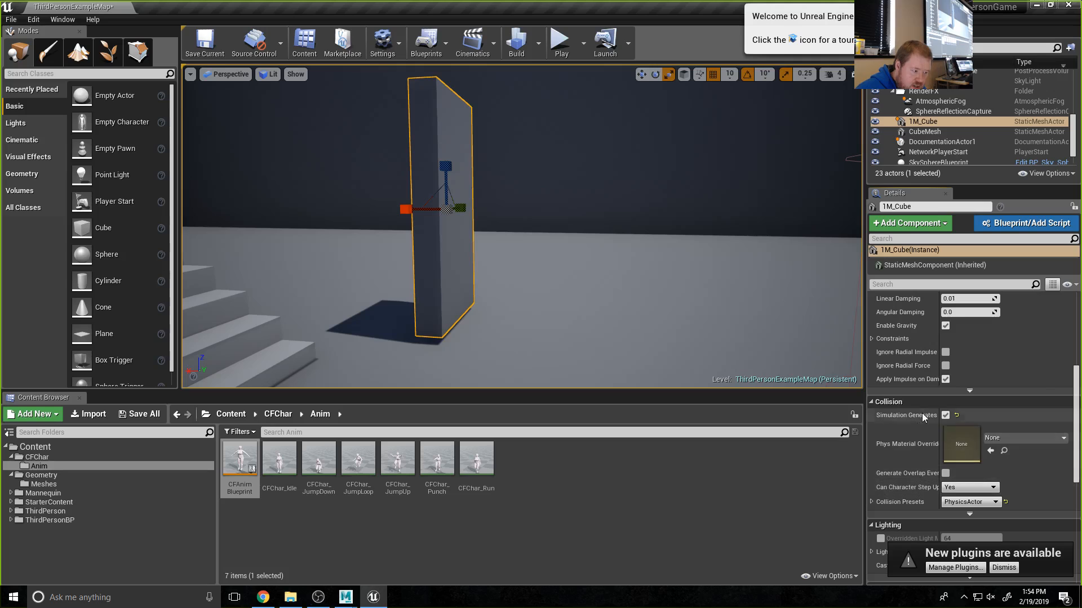
{"action": "left_click", "coordinate": [946, 415]}
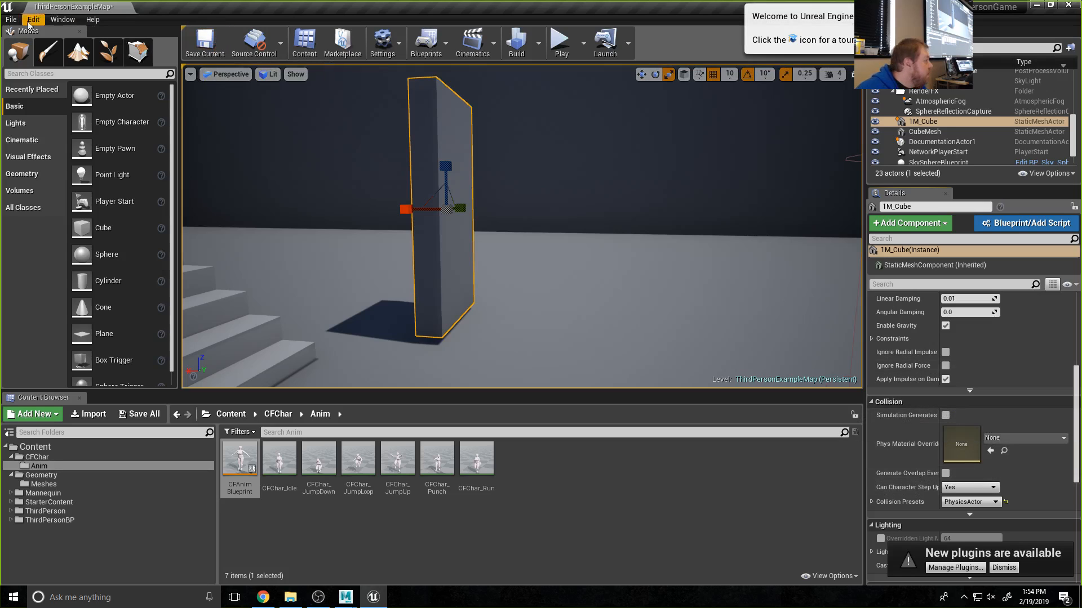
- Save all changes, then play the level, walk the character up to the wall and punch it
{"action": "left_click", "coordinate": [9, 21]}
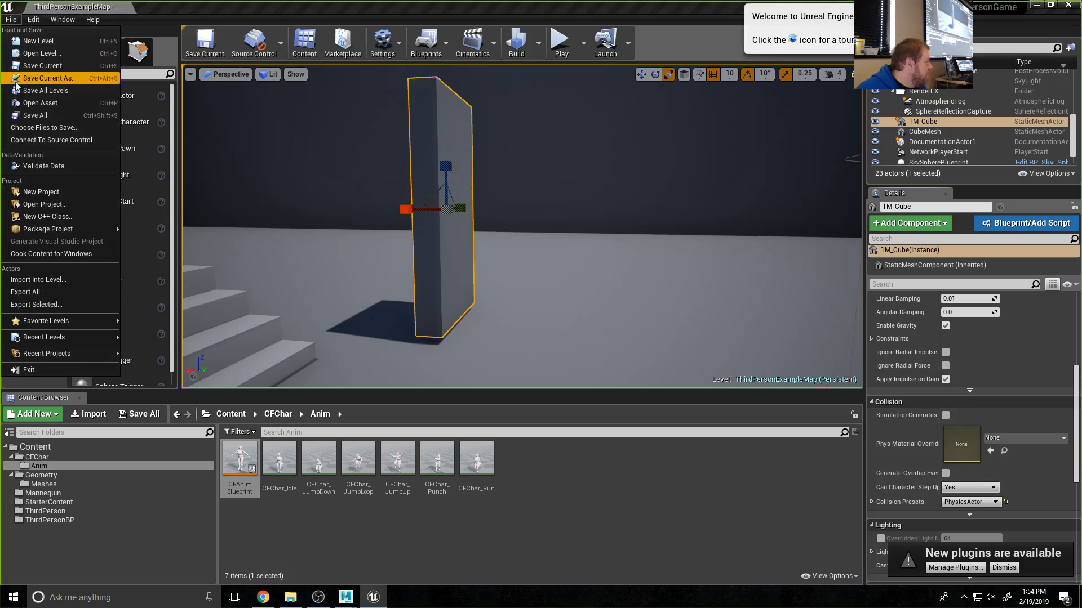
{"action": "left_click", "coordinate": [36, 116]}
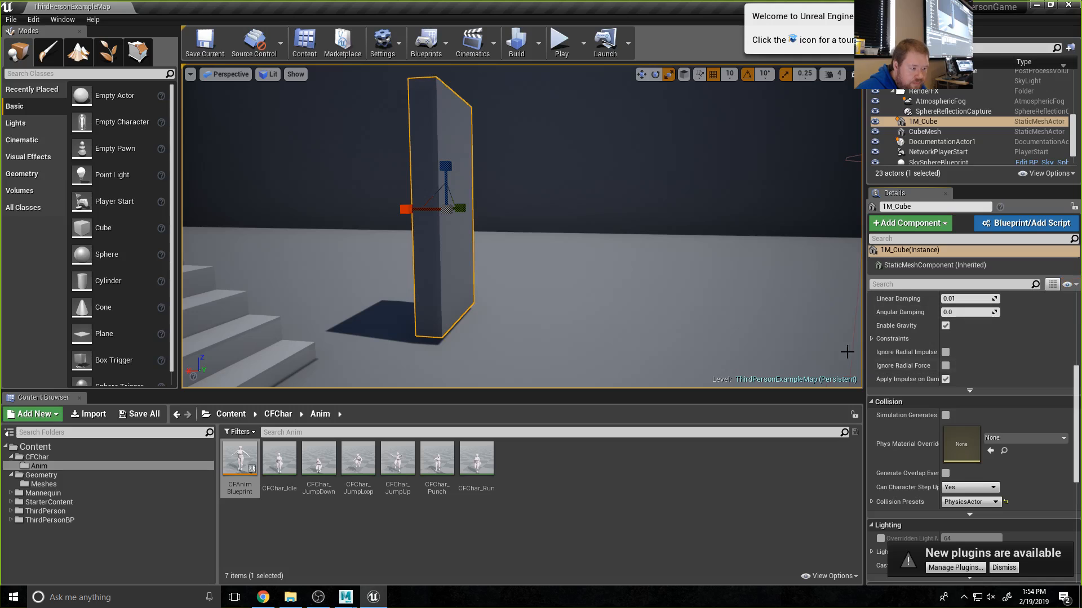
{"action": "left_click", "coordinate": [559, 42]}
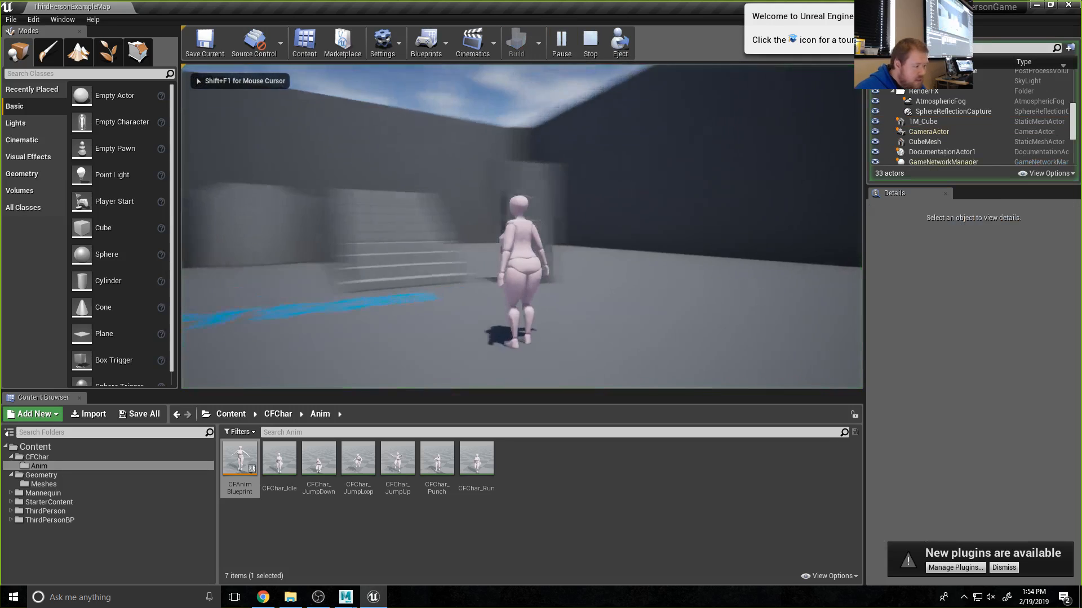
{"action": "key", "text": "w"}
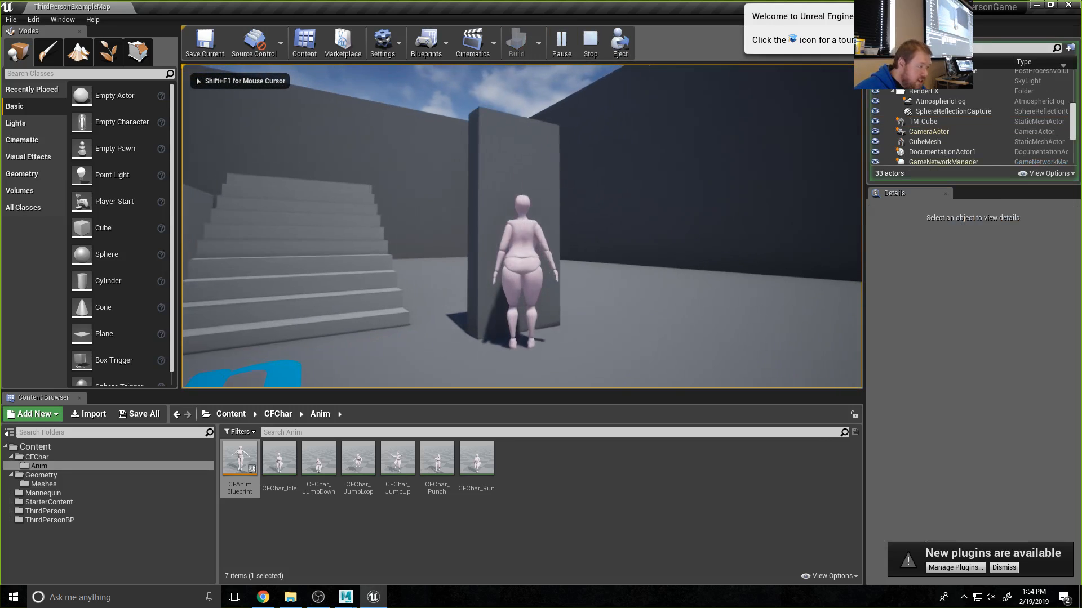
{"action": "left_click", "coordinate": [521, 227]}
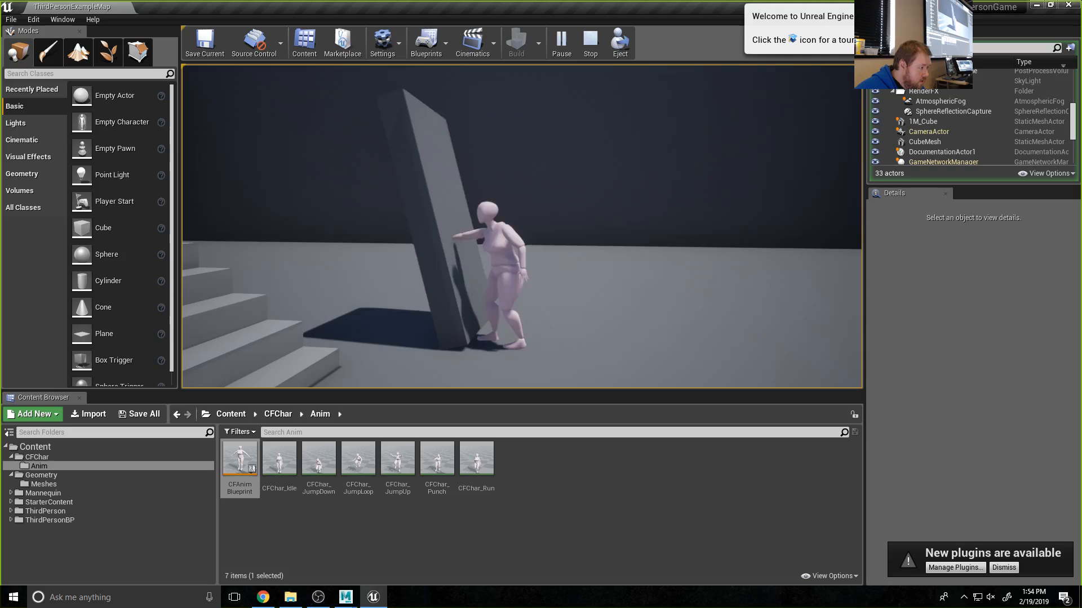
{"action": "key", "text": "Escape"}
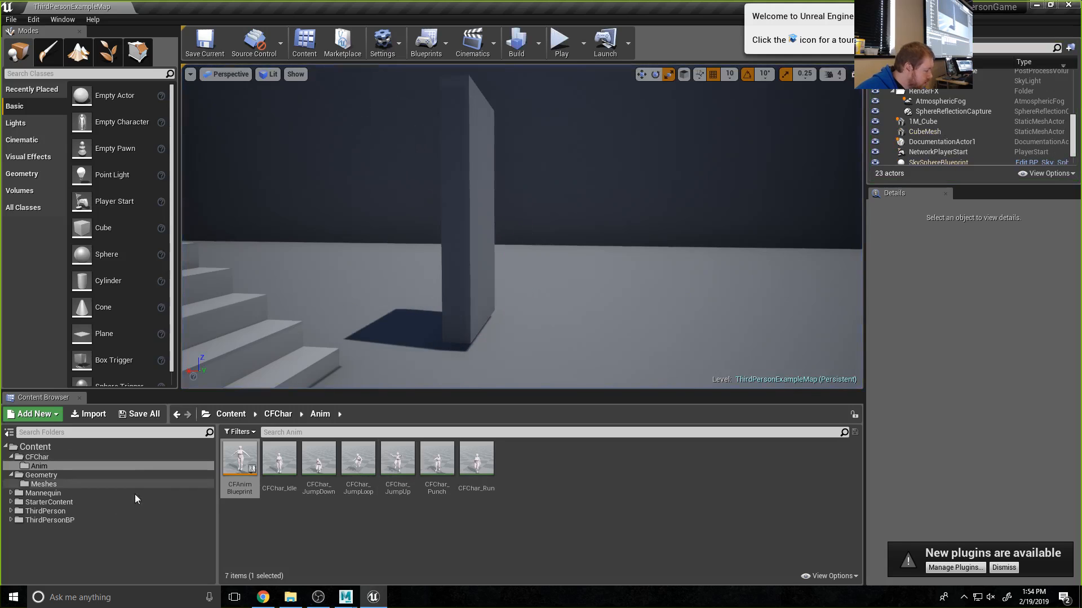
- Open ThirdPersonCharacter from ThirdPersonBP/Blueprints, try enabling Simulate Physics on its Mesh component, then compile, save and close it
{"action": "left_click", "coordinate": [56, 521]}
{"action": "double_click", "coordinate": [241, 461]}
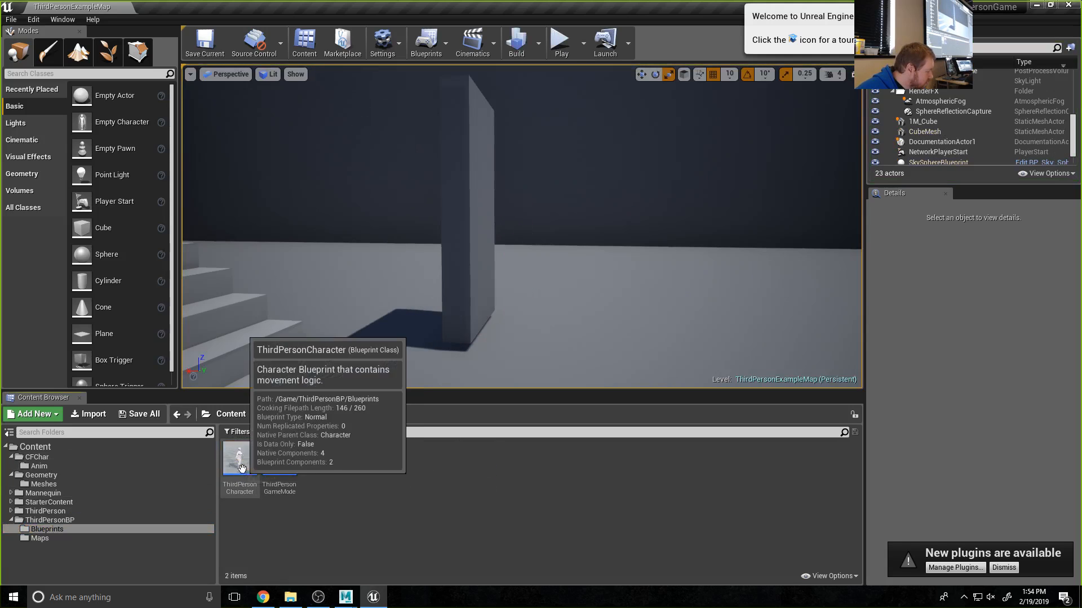
{"action": "double_click", "coordinate": [241, 463]}
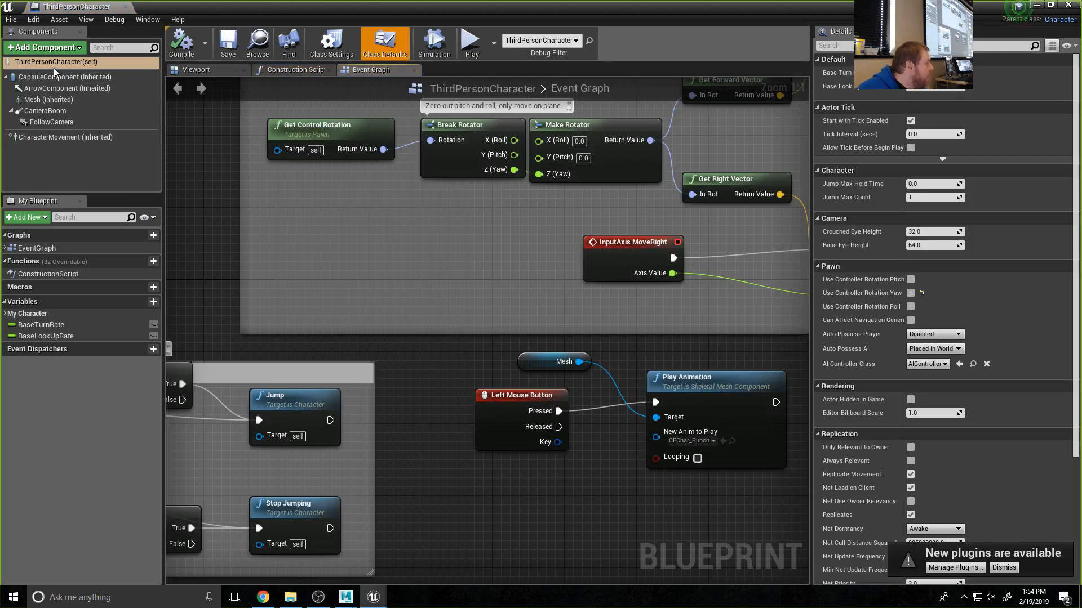
{"action": "left_click", "coordinate": [49, 99]}
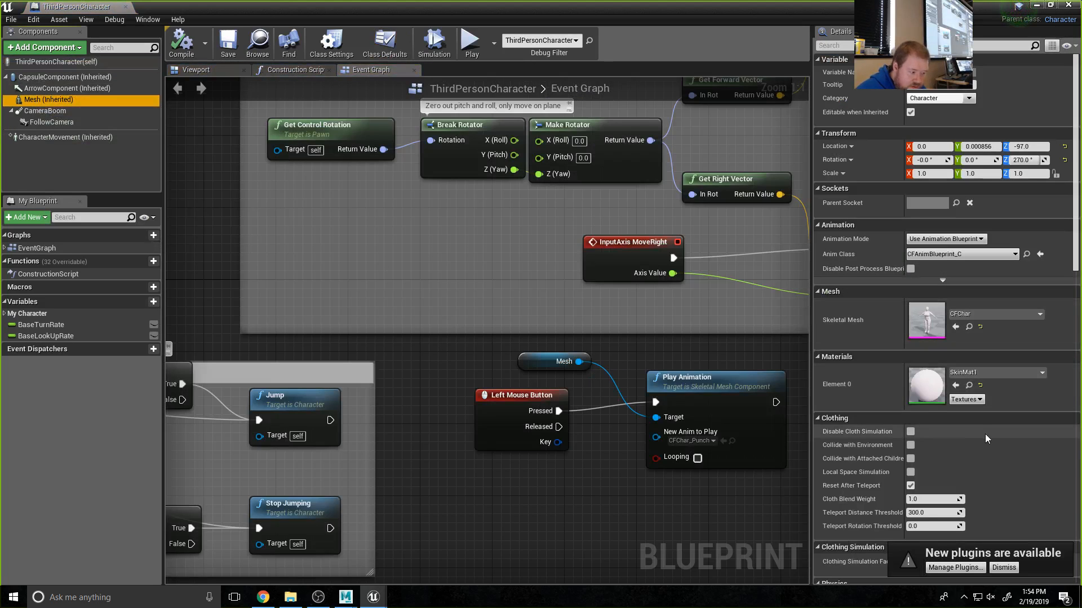
{"action": "scroll", "coordinate": [972, 454], "scroll_direction": "down", "scroll_amount": 7}
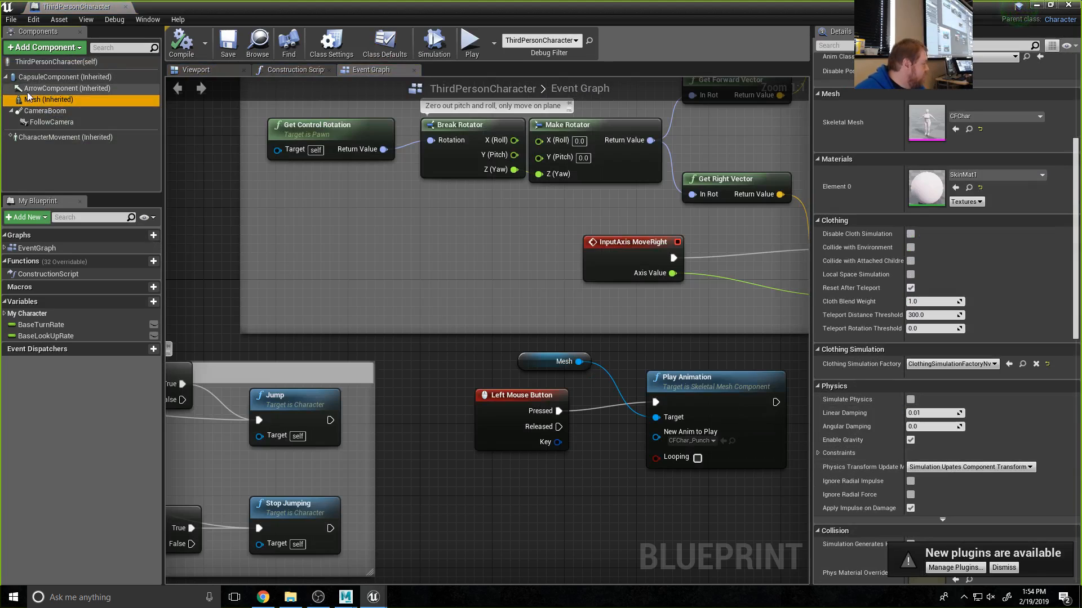
{"action": "left_click", "coordinate": [909, 400]}
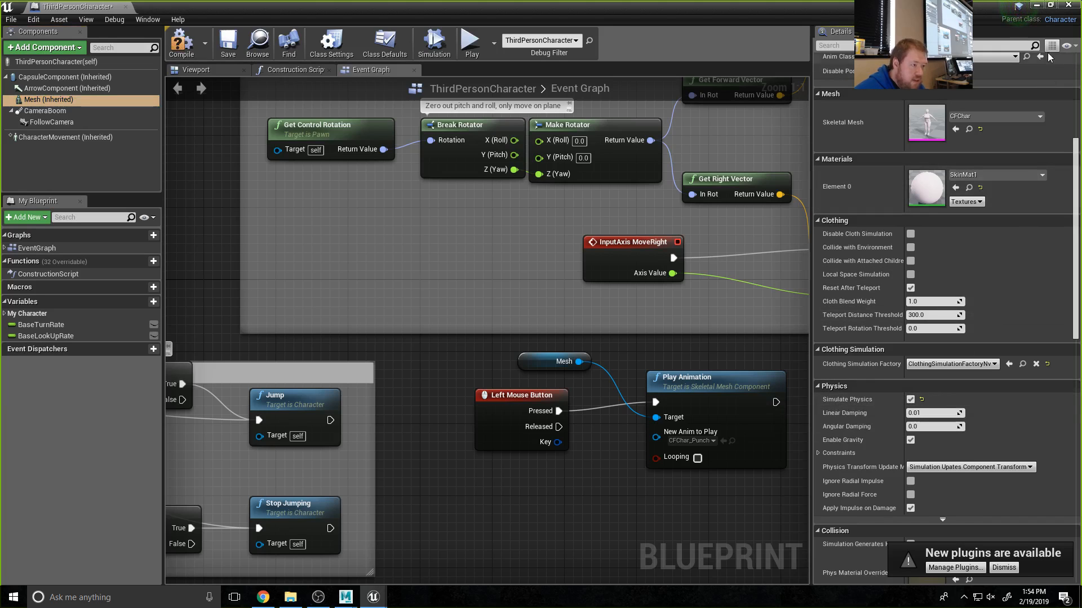
{"action": "left_click", "coordinate": [181, 43]}
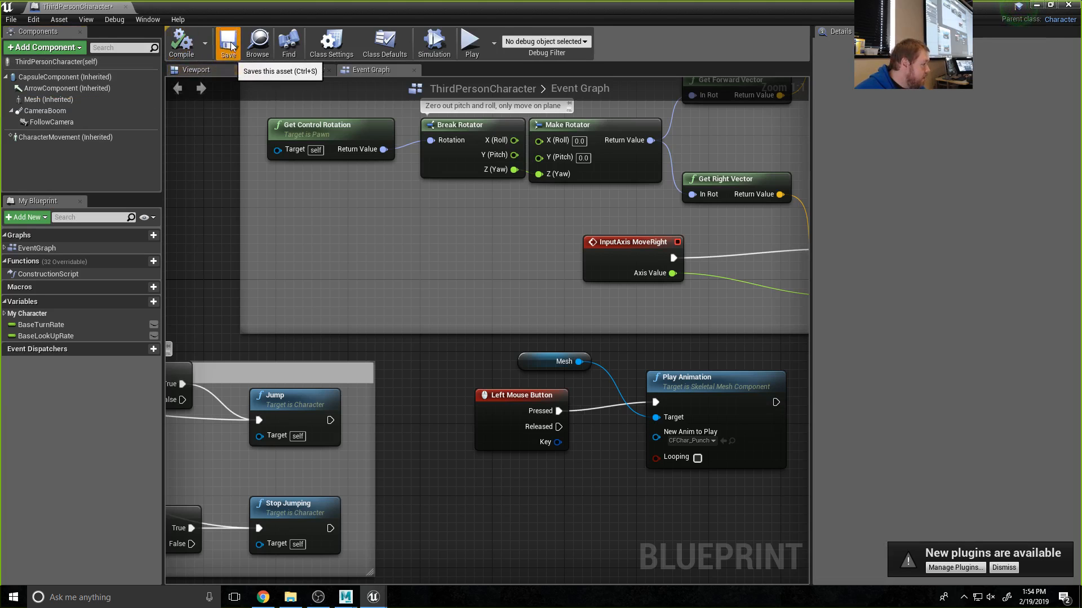
{"action": "left_click", "coordinate": [229, 45]}
{"action": "left_click", "coordinate": [1059, 9]}
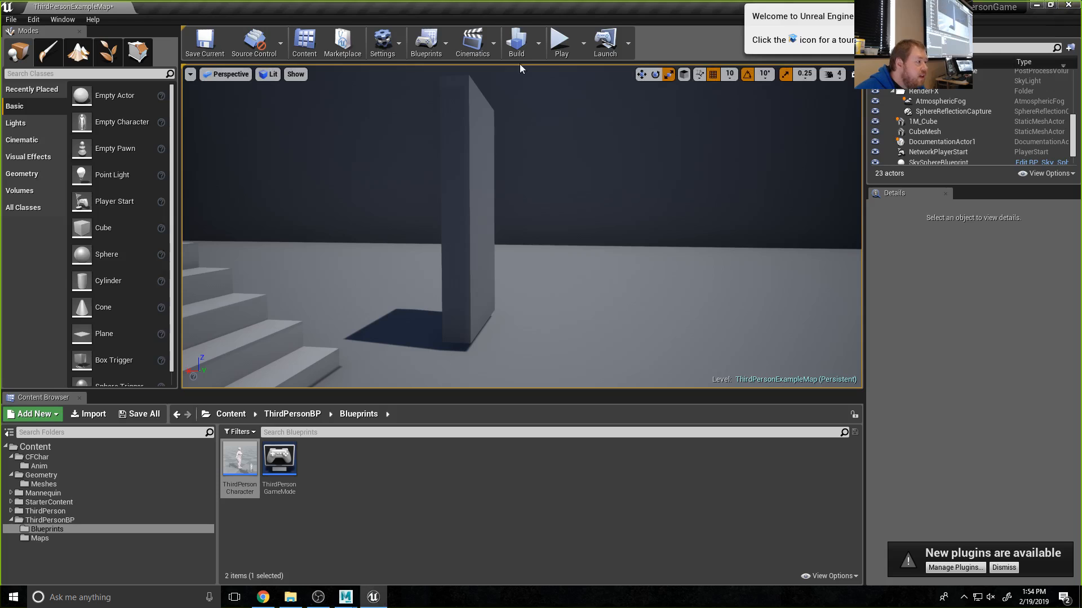
- Play the level to test the character against the wall, then stop and read the reported warnings in the message log
{"action": "left_click", "coordinate": [561, 41]}
{"action": "left_click", "coordinate": [579, 285]}
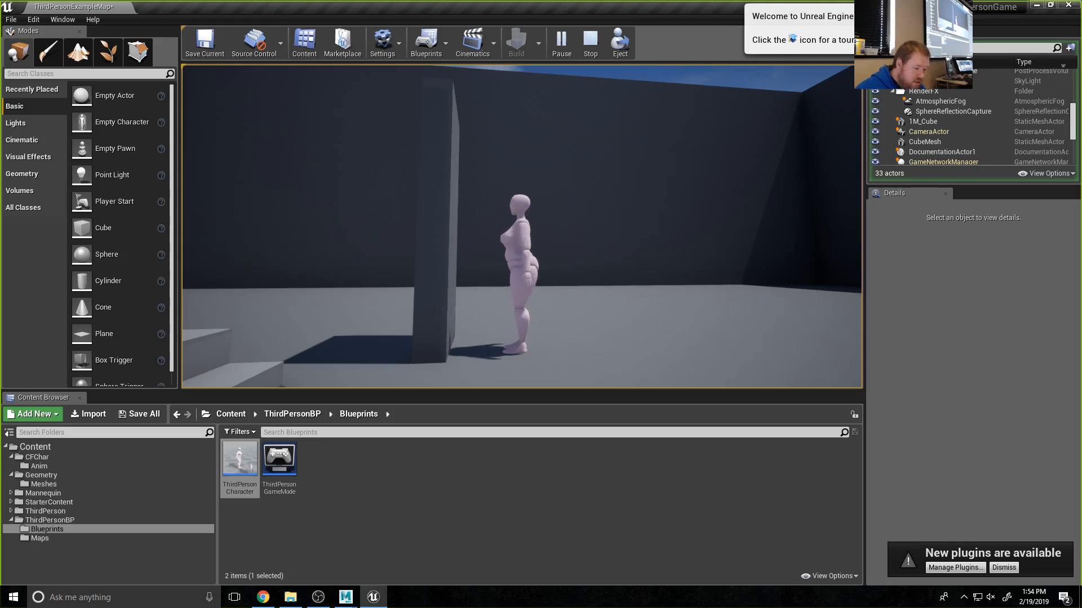
{"action": "key", "text": "Escape"}
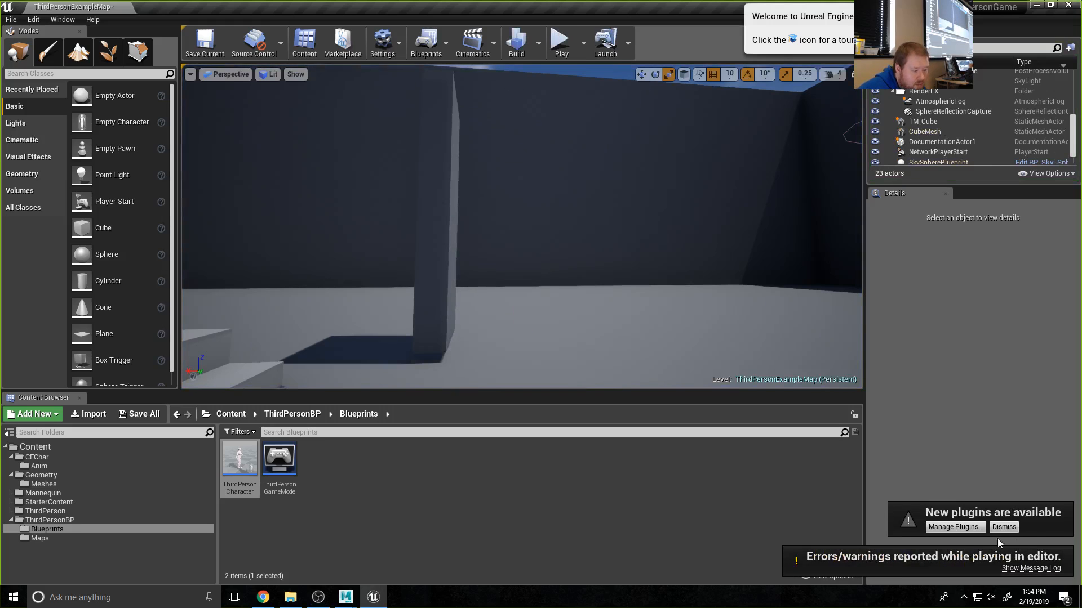
{"action": "left_click", "coordinate": [1028, 569]}
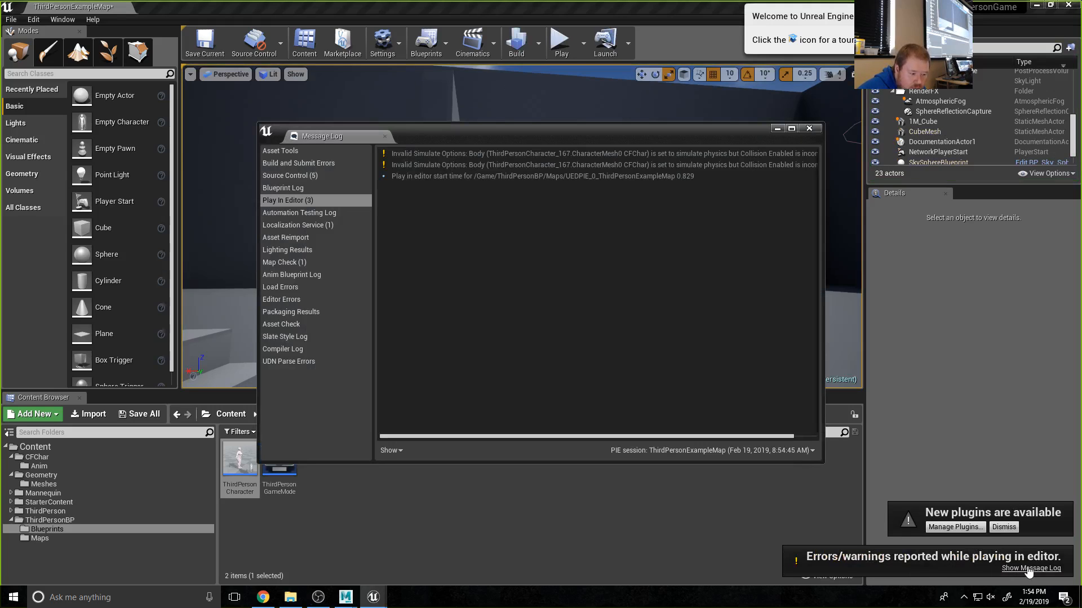
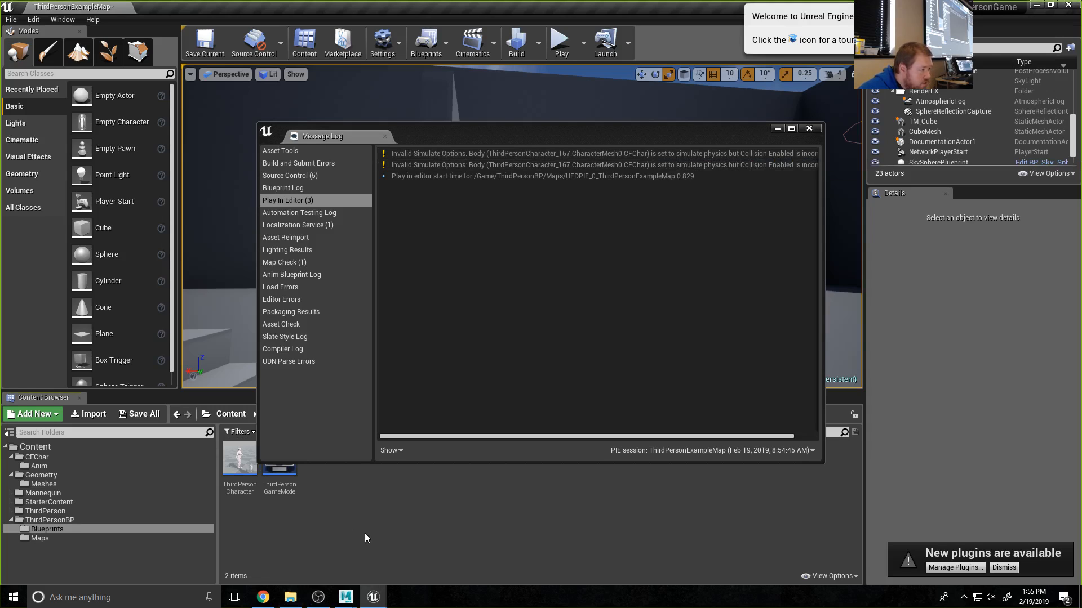
- Reopen ThirdPersonCharacter in its viewport and turn off Simulate Physics on the Mesh component
{"action": "double_click", "coordinate": [240, 462]}
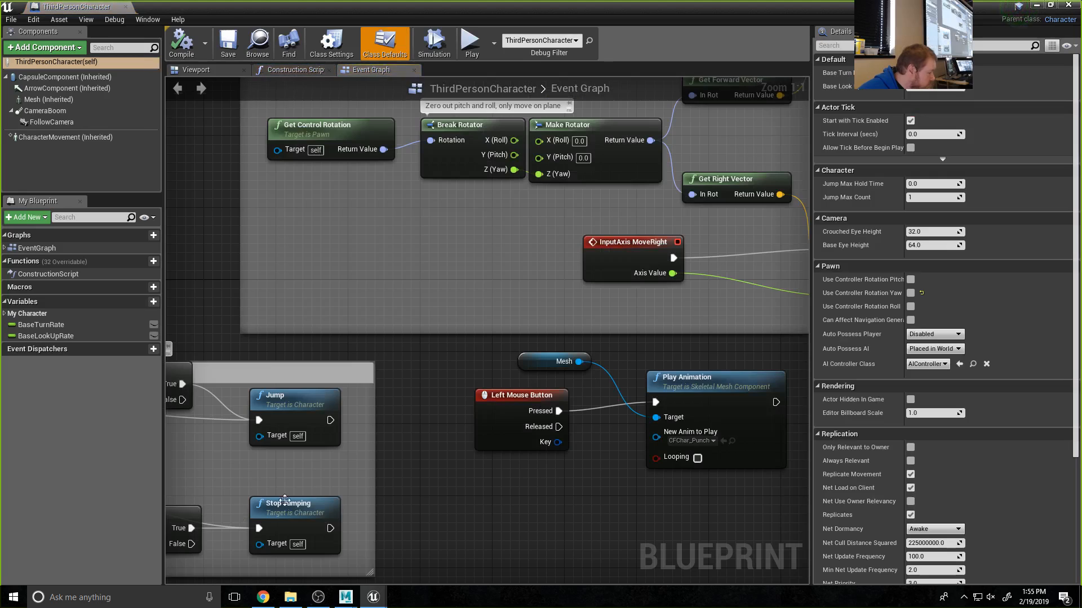
{"action": "left_click", "coordinate": [198, 72]}
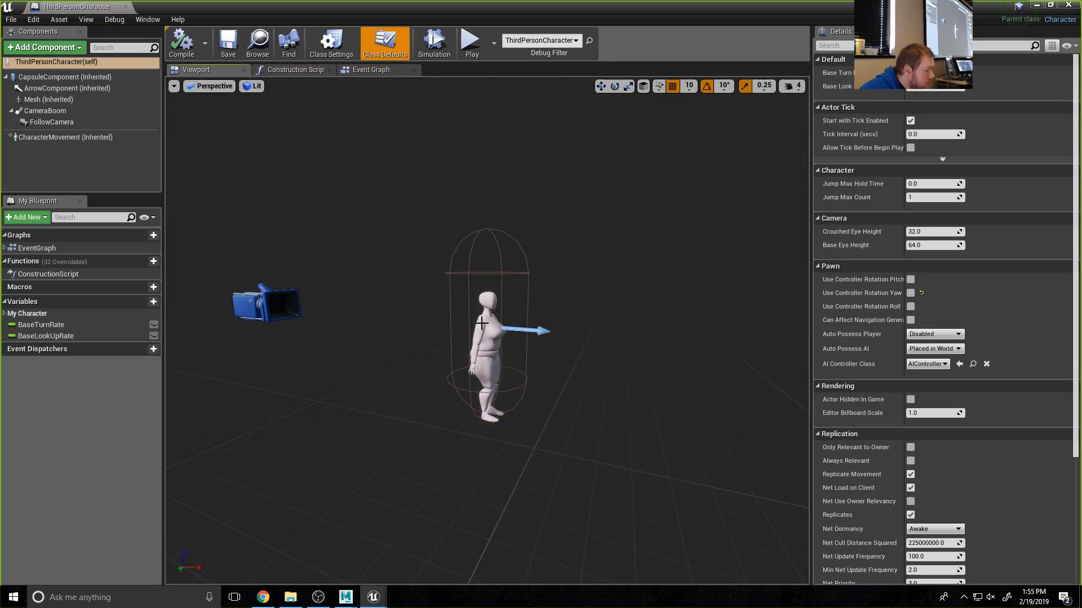
{"action": "left_click", "coordinate": [48, 99]}
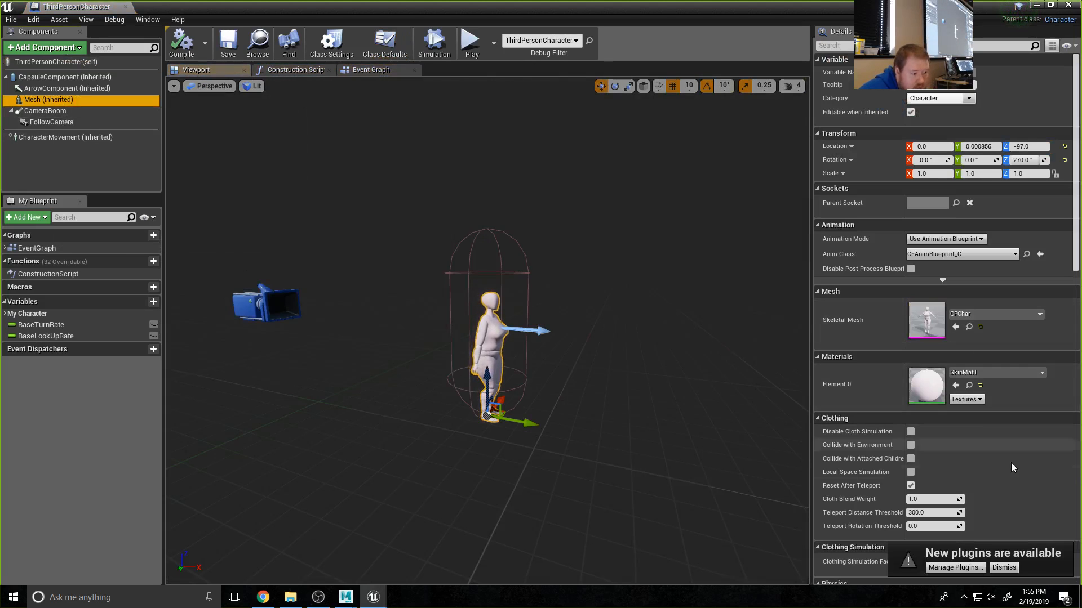
{"action": "scroll", "coordinate": [1012, 467], "scroll_direction": "down", "scroll_amount": 3}
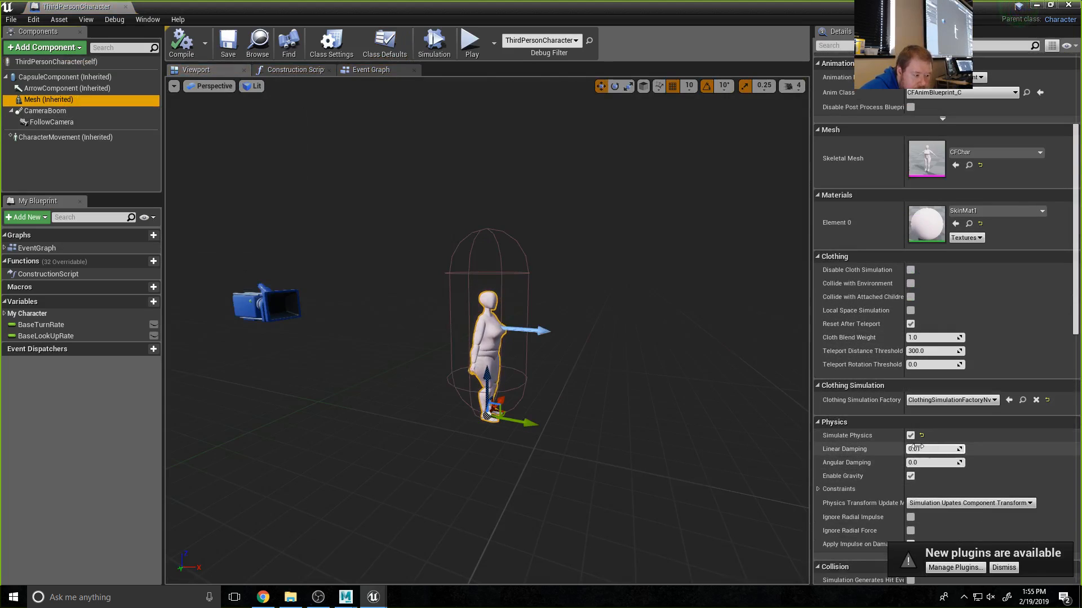
{"action": "left_click", "coordinate": [911, 436]}
- Enable Collide with Environment in the Mesh component's clothing settings, then compile, save and close the blueprint
{"action": "scroll", "coordinate": [1013, 463], "scroll_direction": "down", "scroll_amount": 4}
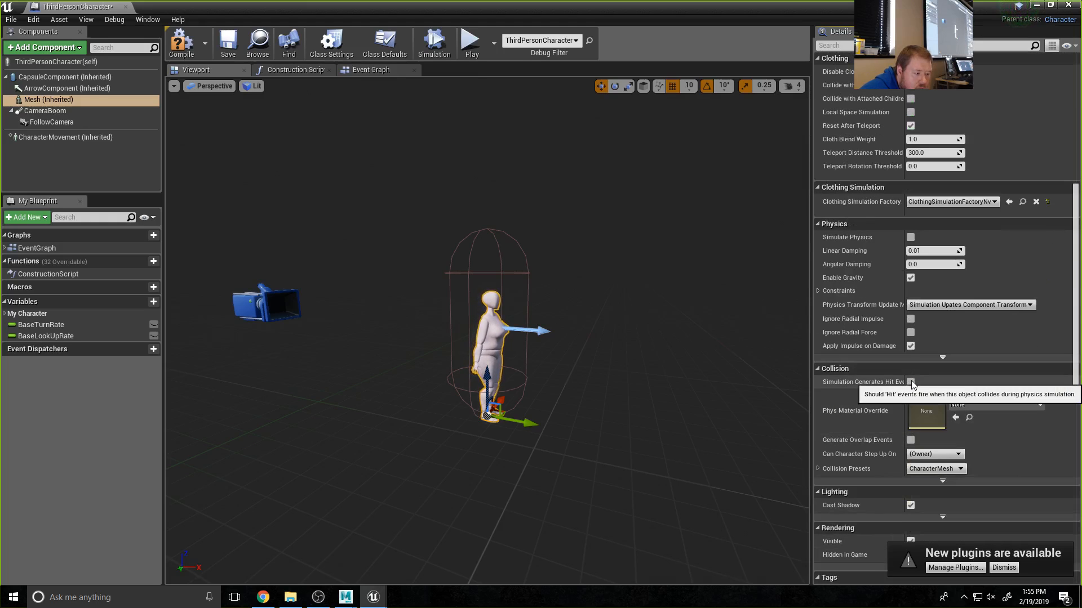
{"action": "scroll", "coordinate": [932, 394], "scroll_direction": "down", "scroll_amount": 5}
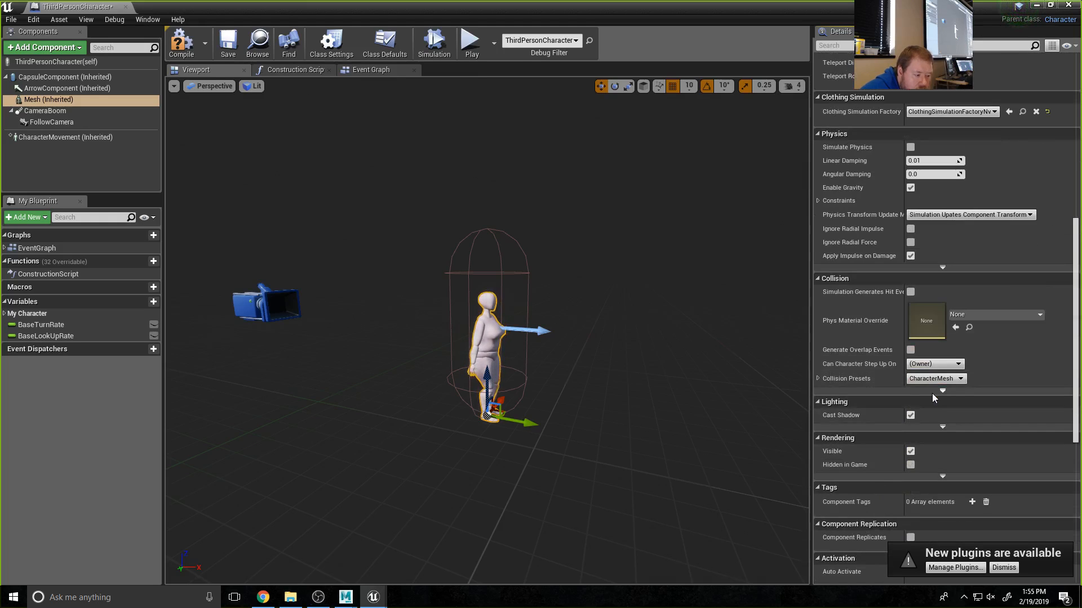
{"action": "scroll", "coordinate": [940, 416], "scroll_direction": "up", "scroll_amount": 5}
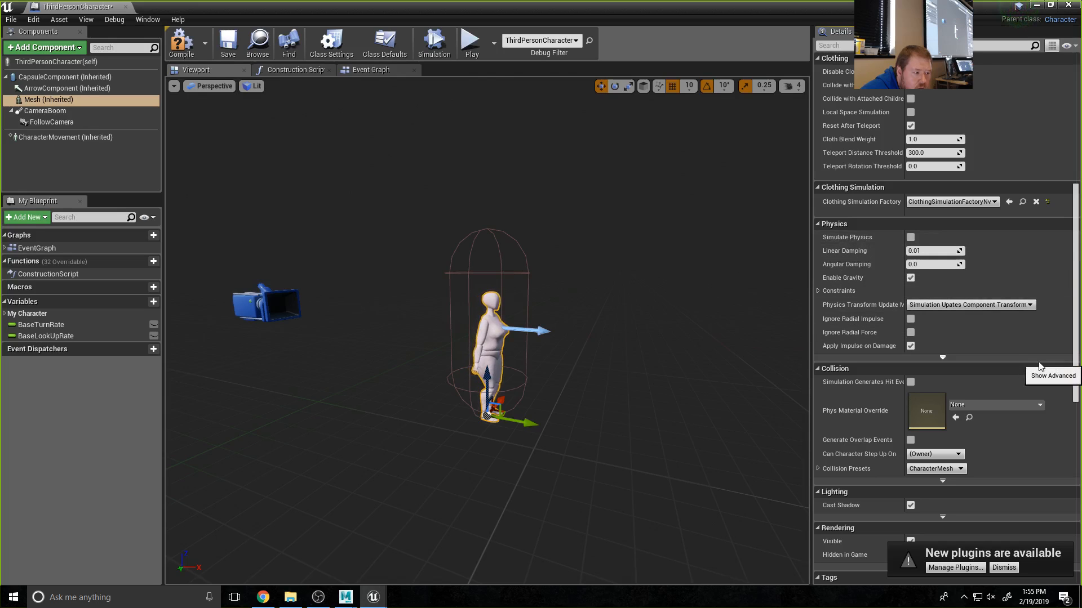
{"action": "scroll", "coordinate": [997, 307], "scroll_direction": "up", "scroll_amount": 3}
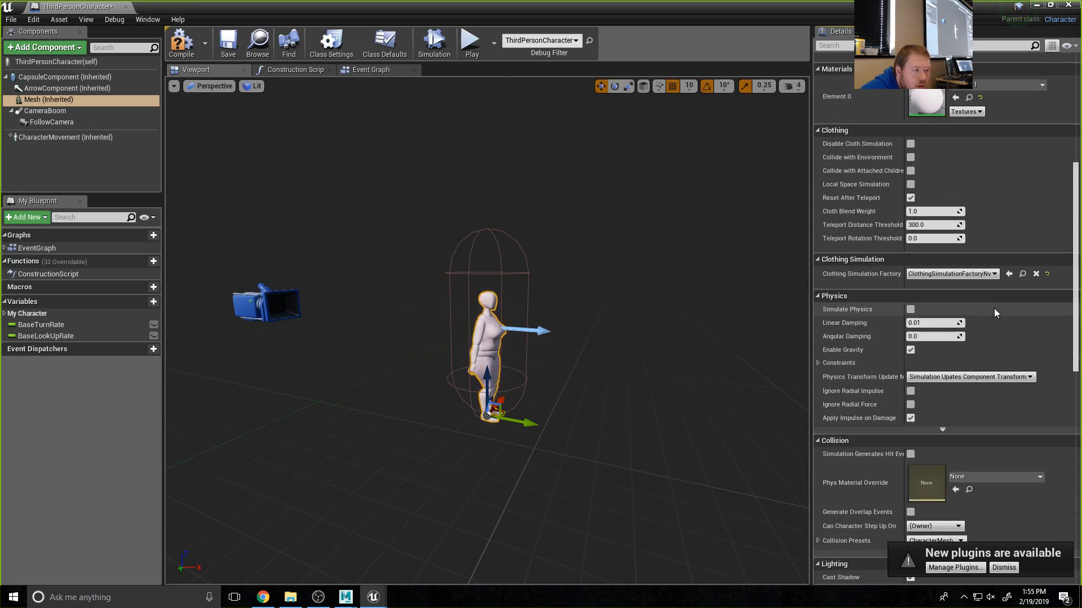
{"action": "left_click", "coordinate": [911, 158]}
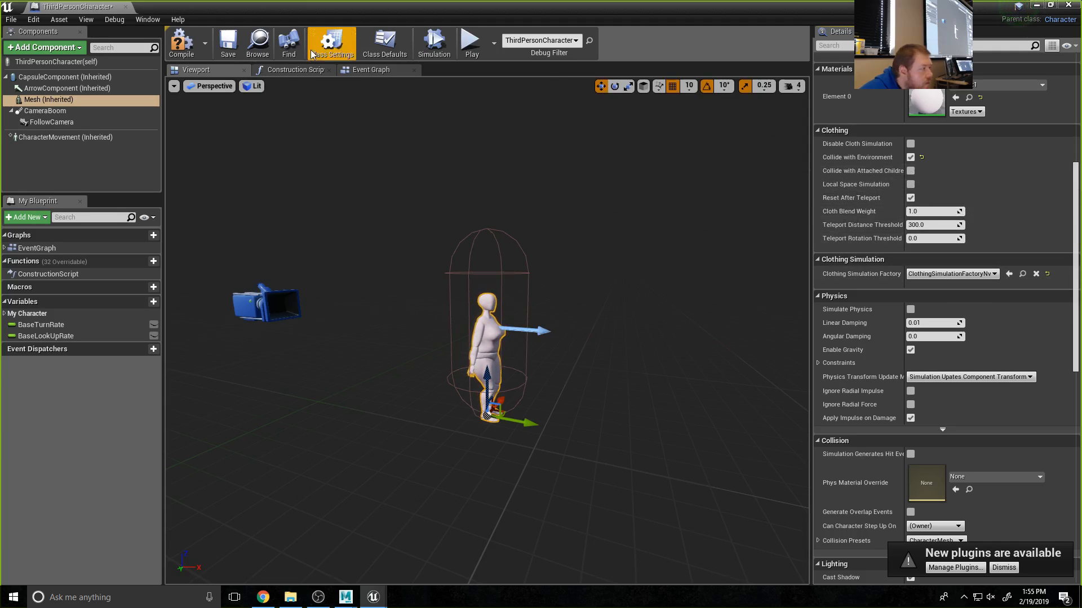
{"action": "left_click", "coordinate": [185, 51]}
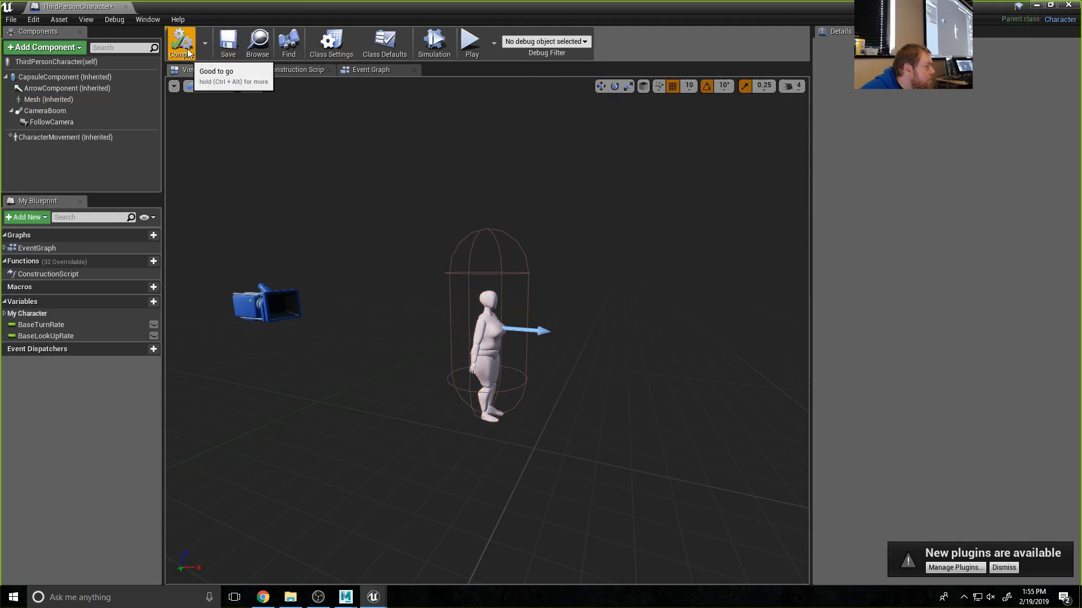
{"action": "left_click", "coordinate": [226, 45]}
{"action": "left_click", "coordinate": [1068, 5]}
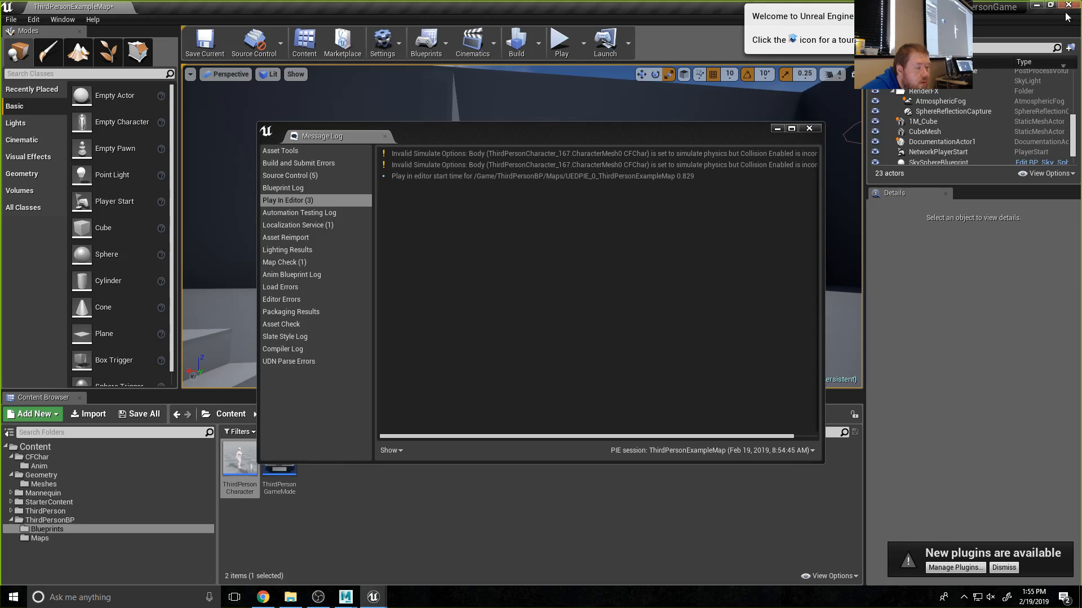
- Dismiss the message log, play the level and test the character's punch against the wall, and stop playing
{"action": "left_click", "coordinate": [562, 42]}
{"action": "left_click", "coordinate": [810, 128]}
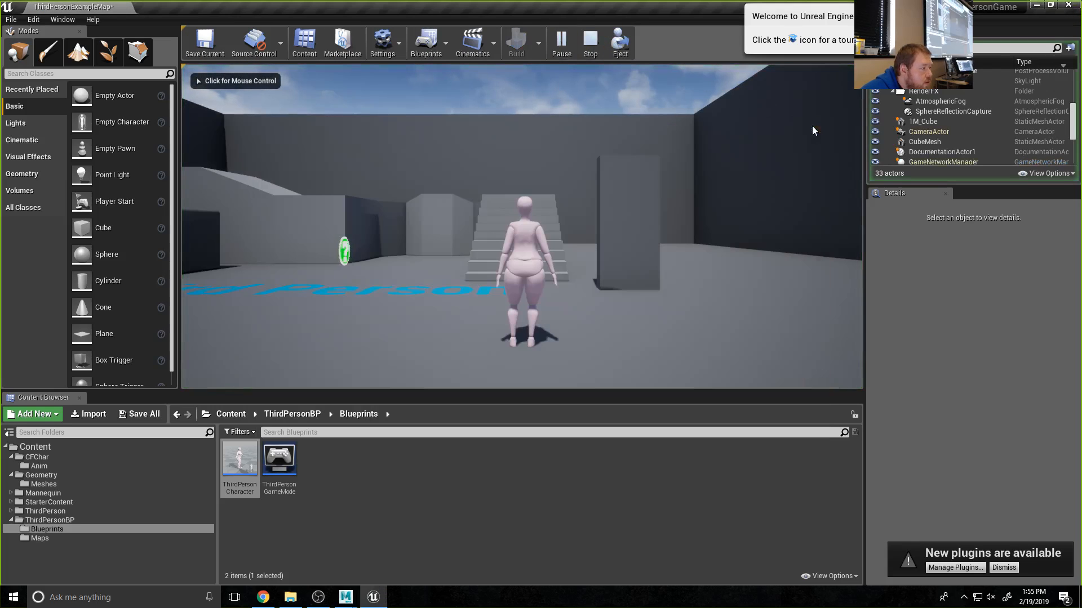
{"action": "left_click", "coordinate": [614, 286]}
{"action": "left_click", "coordinate": [614, 286]}
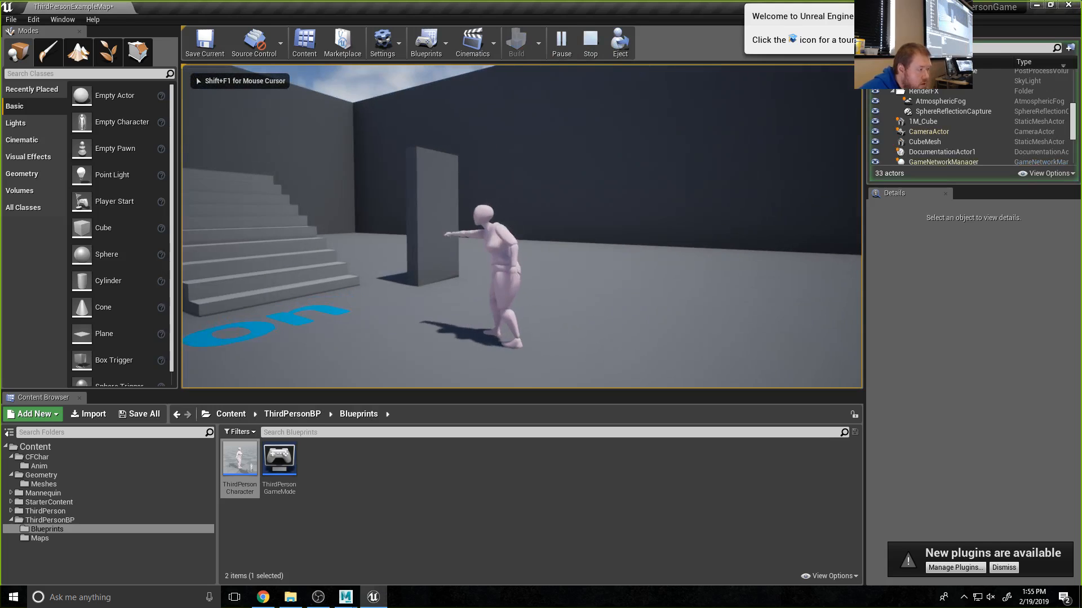
{"action": "key", "text": "w"}
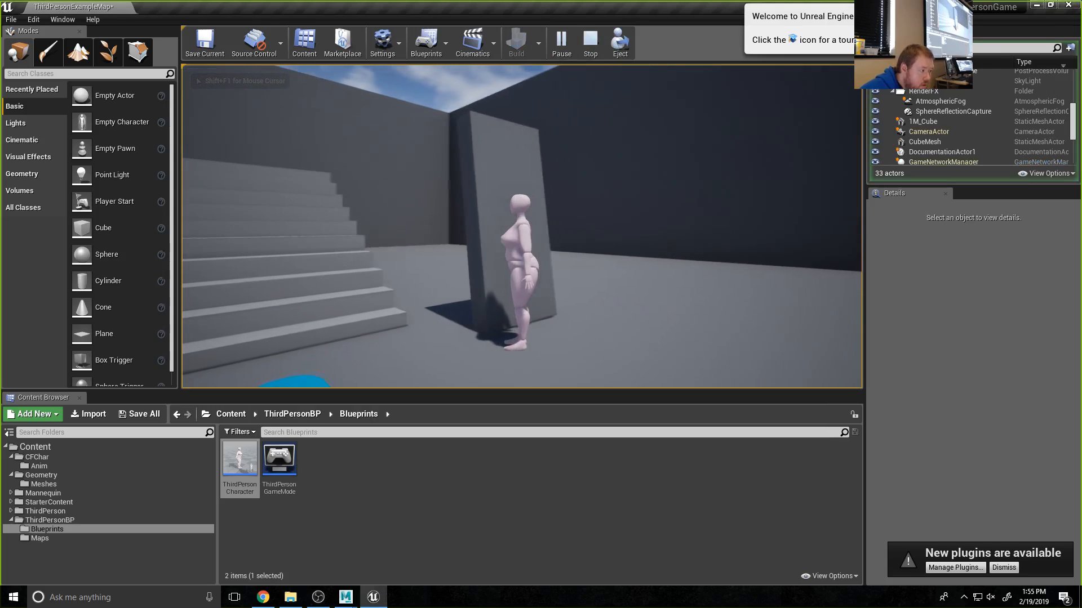
{"action": "left_click", "coordinate": [614, 286]}
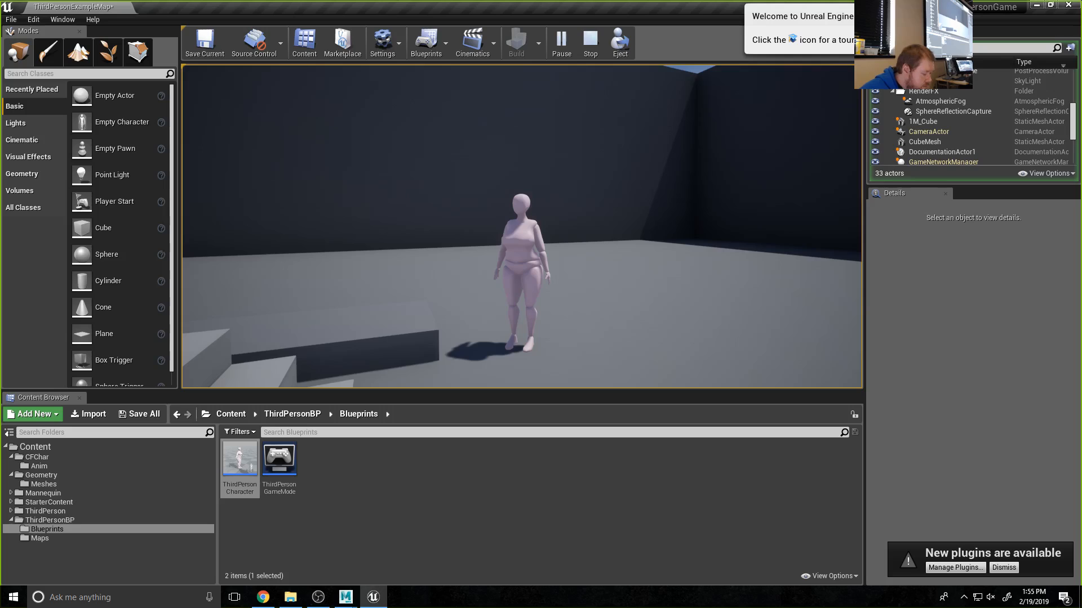
{"action": "key", "text": "Escape"}
- Replay the level to test walking up to the wall and punching it again, and end the session
{"action": "left_click", "coordinate": [539, 42]}
{"action": "left_click", "coordinate": [561, 42]}
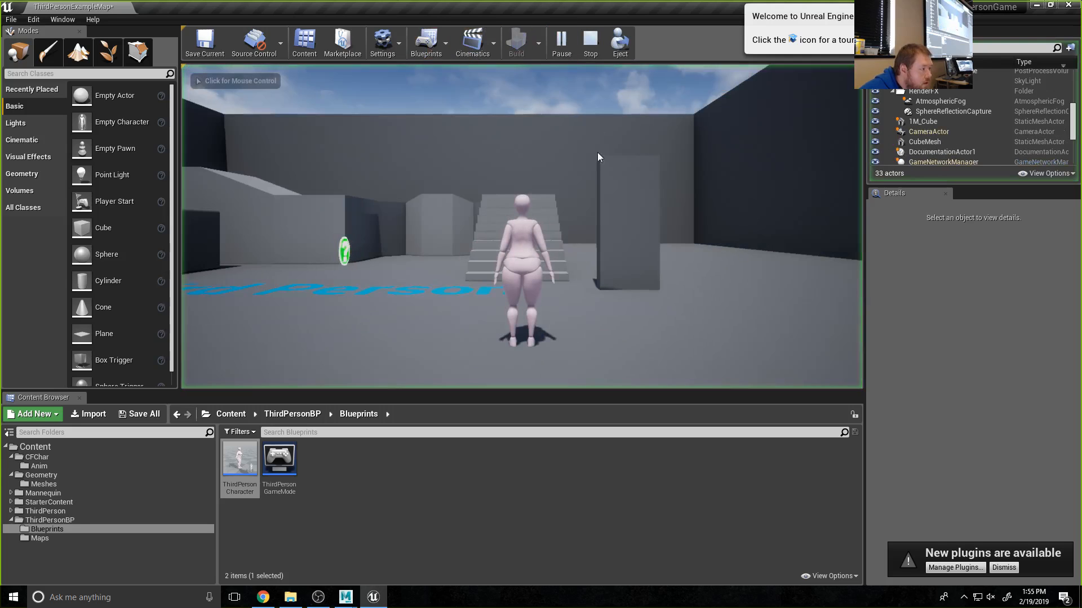
{"action": "left_click", "coordinate": [522, 226]}
{"action": "key", "text": "w"}
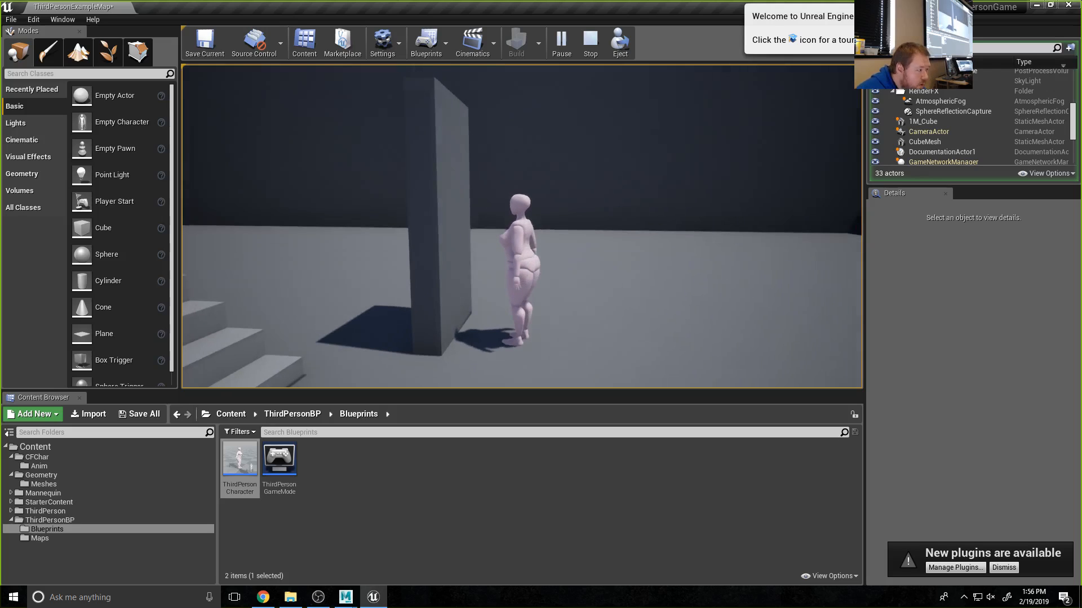
{"action": "left_click", "coordinate": [521, 226]}
{"action": "key", "text": "Escape"}
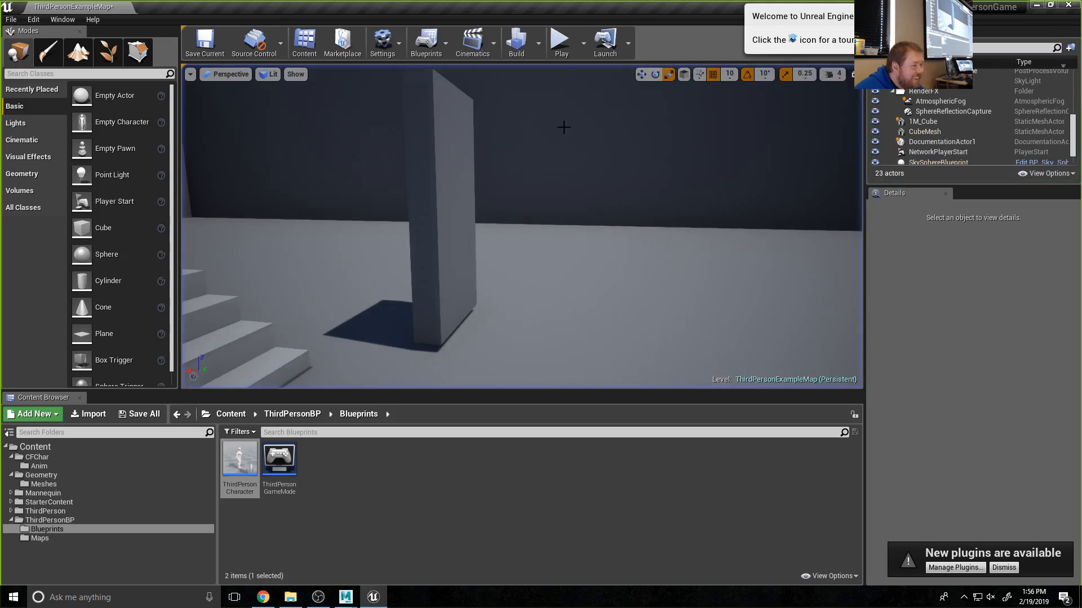
- Reopen ThirdPersonCharacter in its viewport, turn off Collide with Environment on the Mesh component and enable Simulate Physics
{"action": "double_click", "coordinate": [241, 462]}
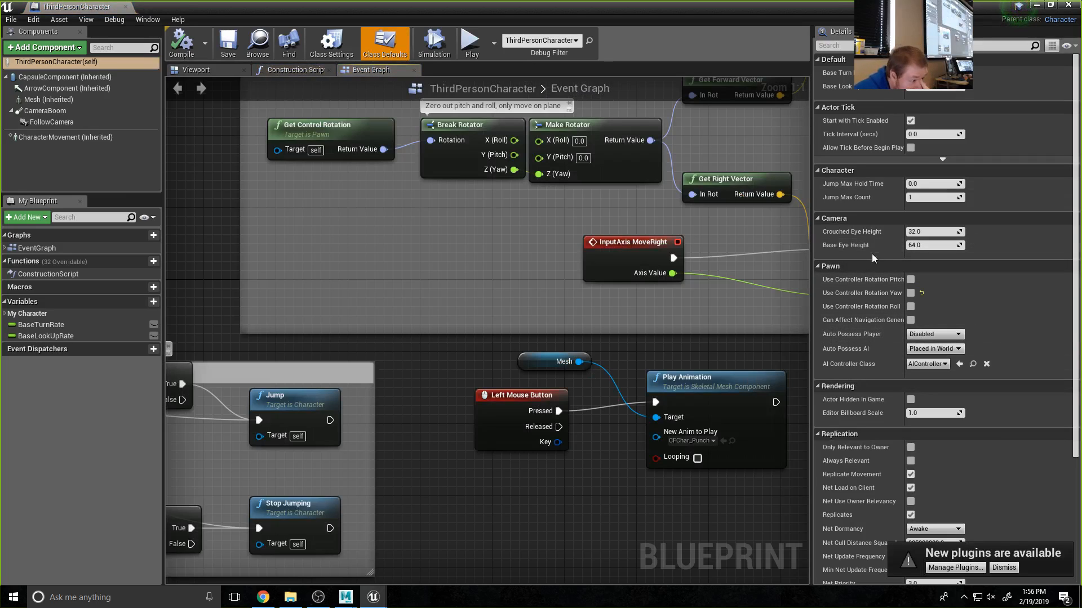
{"action": "left_click", "coordinate": [195, 70]}
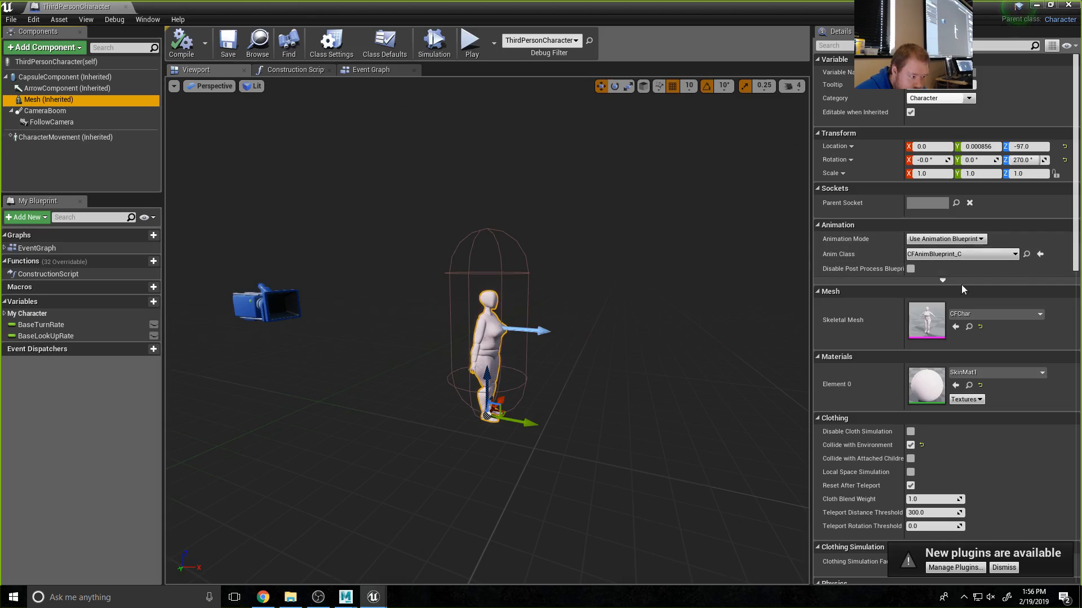
{"action": "scroll", "coordinate": [981, 448], "scroll_direction": "down", "scroll_amount": 3}
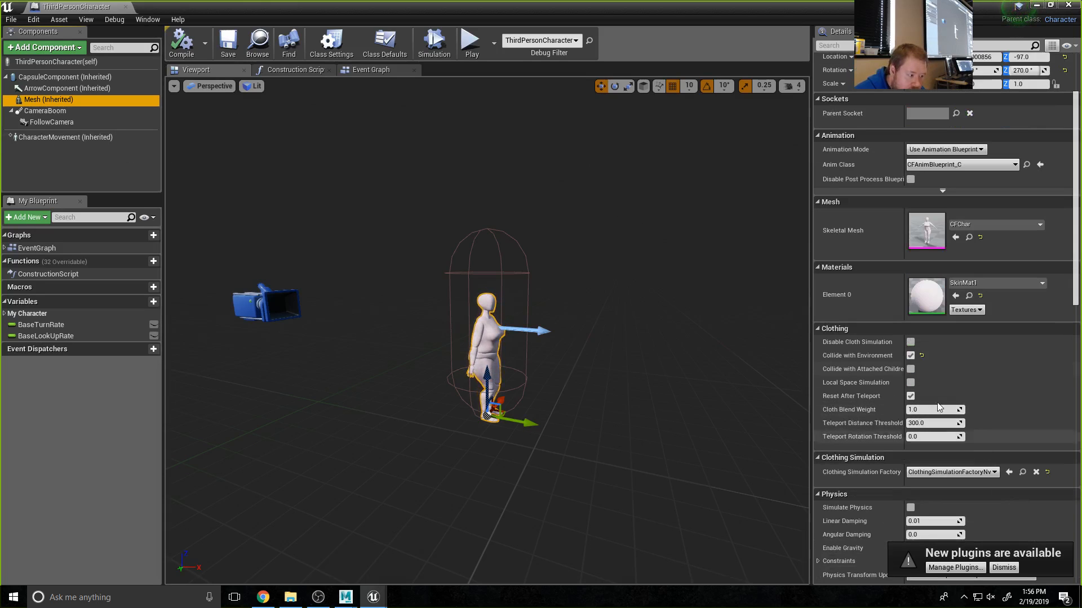
{"action": "left_click", "coordinate": [911, 355]}
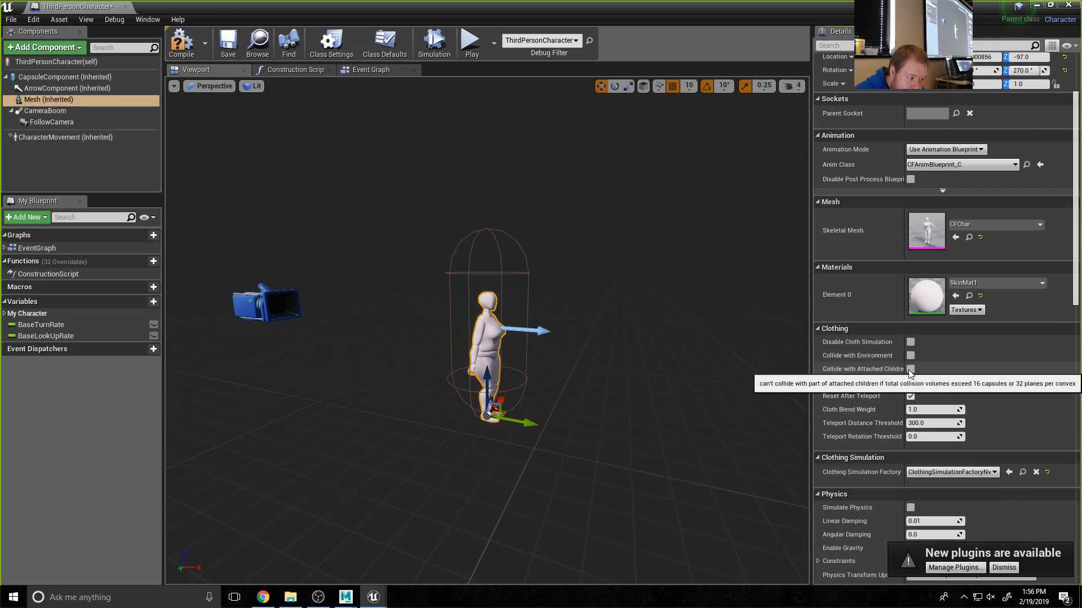
{"action": "scroll", "coordinate": [1033, 463], "scroll_direction": "down", "scroll_amount": 2}
{"action": "scroll", "coordinate": [1033, 463], "scroll_direction": "down", "scroll_amount": 2}
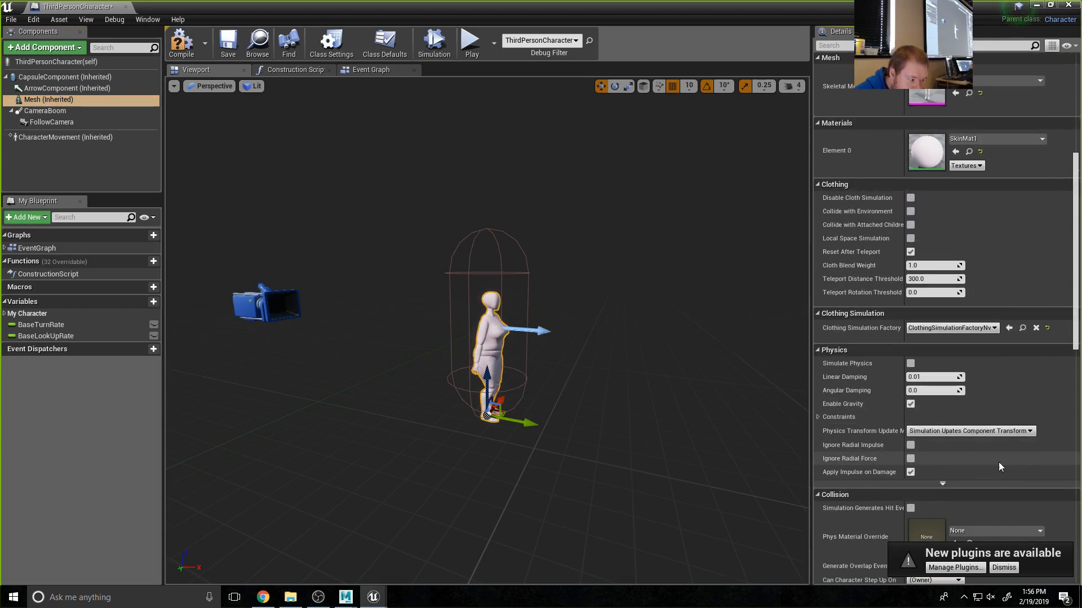
{"action": "left_click", "coordinate": [910, 363]}
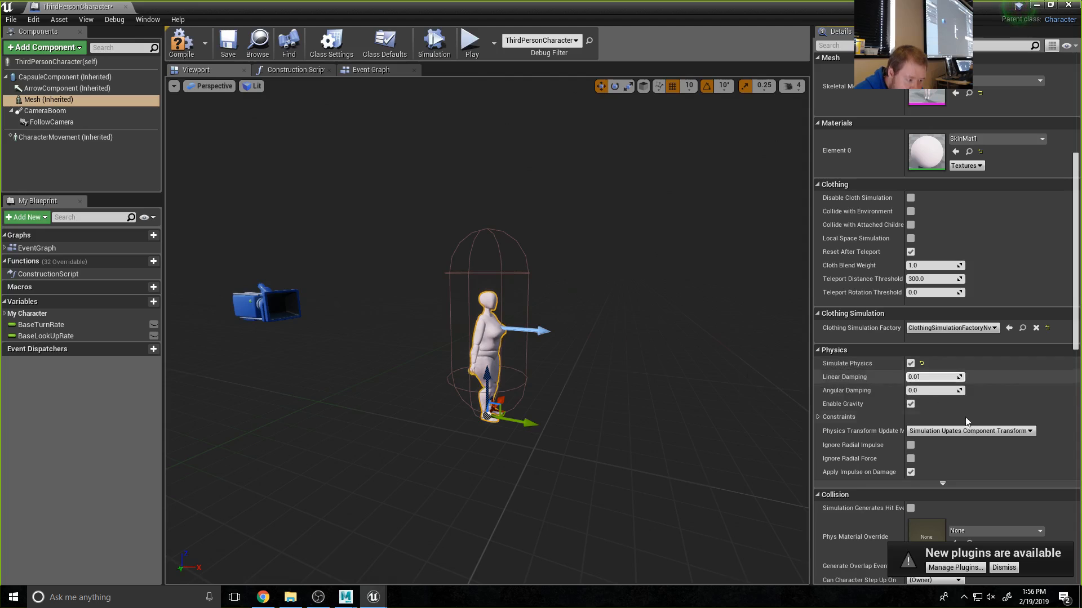
- Look through the Mesh component's remaining settings, including Skeletal Mesh, Collision and the Physics Transform Update Mode options
{"action": "scroll", "coordinate": [974, 454], "scroll_direction": "down", "scroll_amount": 3}
{"action": "scroll", "coordinate": [971, 428], "scroll_direction": "down", "scroll_amount": 2}
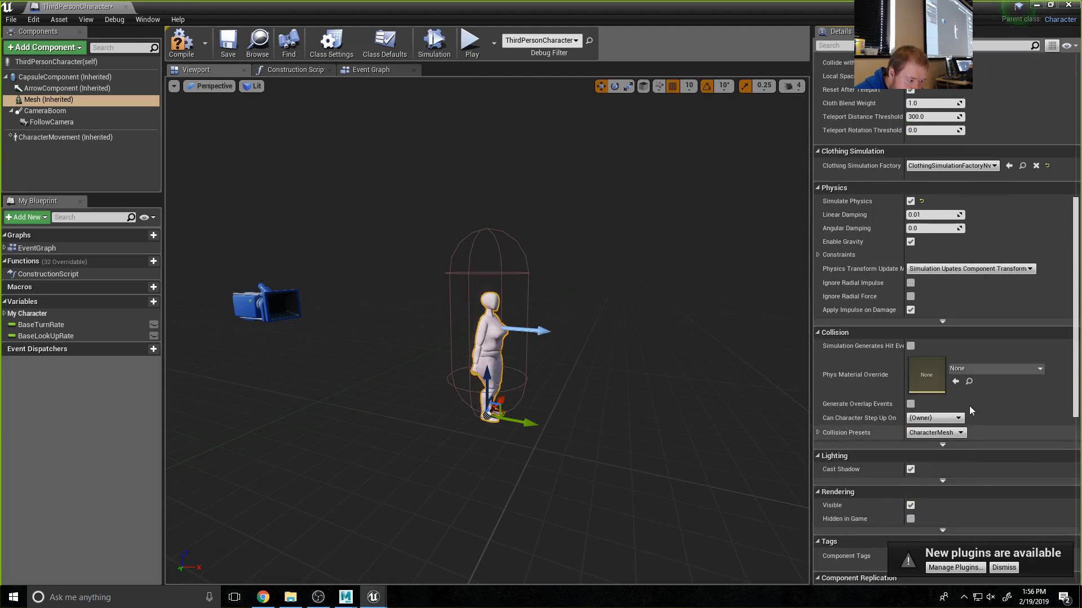
{"action": "scroll", "coordinate": [997, 420], "scroll_direction": "down", "scroll_amount": 12}
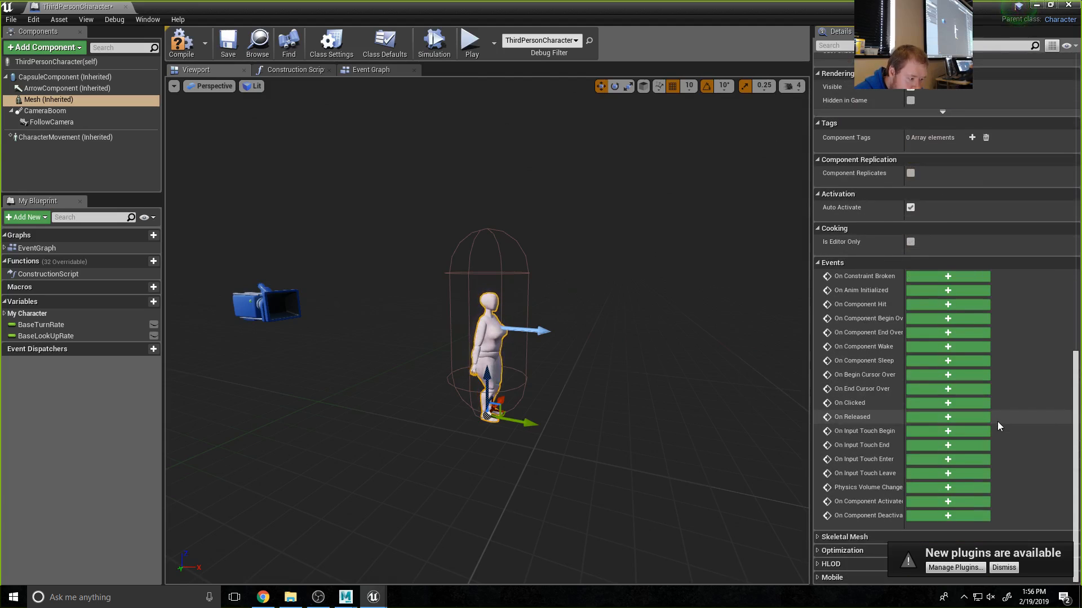
{"action": "left_click", "coordinate": [818, 537]}
{"action": "scroll", "coordinate": [915, 348], "scroll_direction": "down", "scroll_amount": 7}
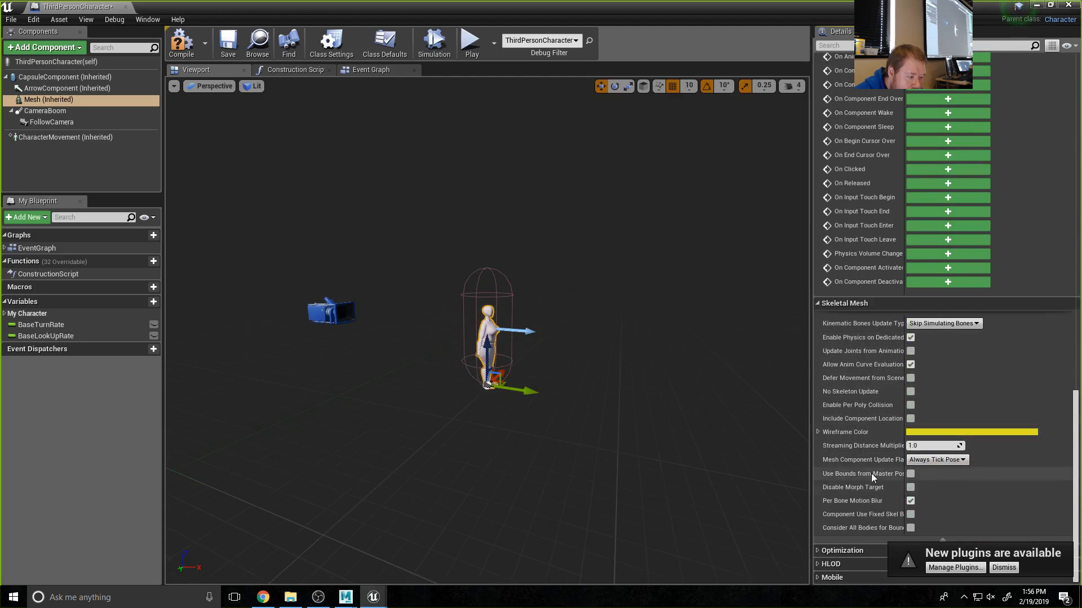
{"action": "scroll", "coordinate": [884, 495], "scroll_direction": "up", "scroll_amount": 7}
{"action": "scroll", "coordinate": [918, 245], "scroll_direction": "up", "scroll_amount": 8}
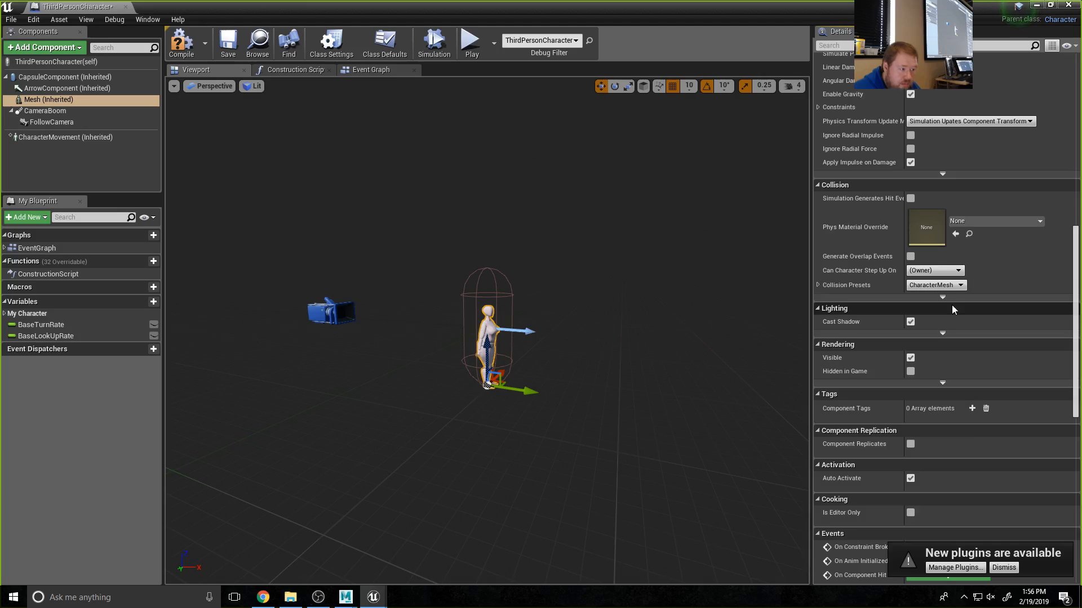
{"action": "scroll", "coordinate": [951, 305], "scroll_direction": "up", "scroll_amount": 2}
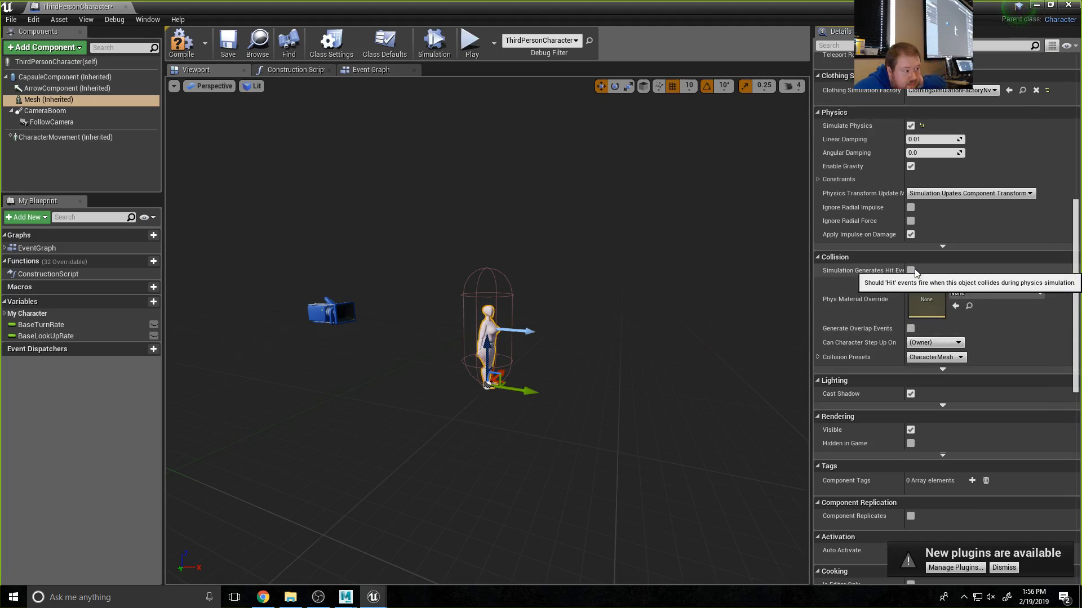
{"action": "left_click", "coordinate": [939, 193]}
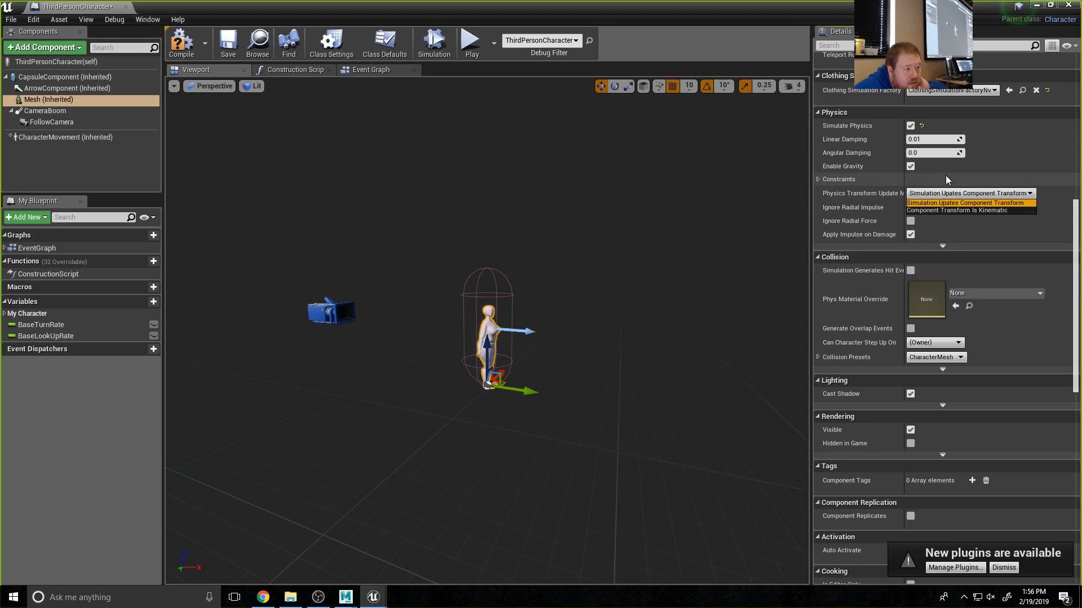
{"action": "left_click", "coordinate": [946, 174]}
{"action": "scroll", "coordinate": [950, 214], "scroll_direction": "up", "scroll_amount": 2}
{"action": "scroll", "coordinate": [950, 214], "scroll_direction": "up", "scroll_amount": 1}
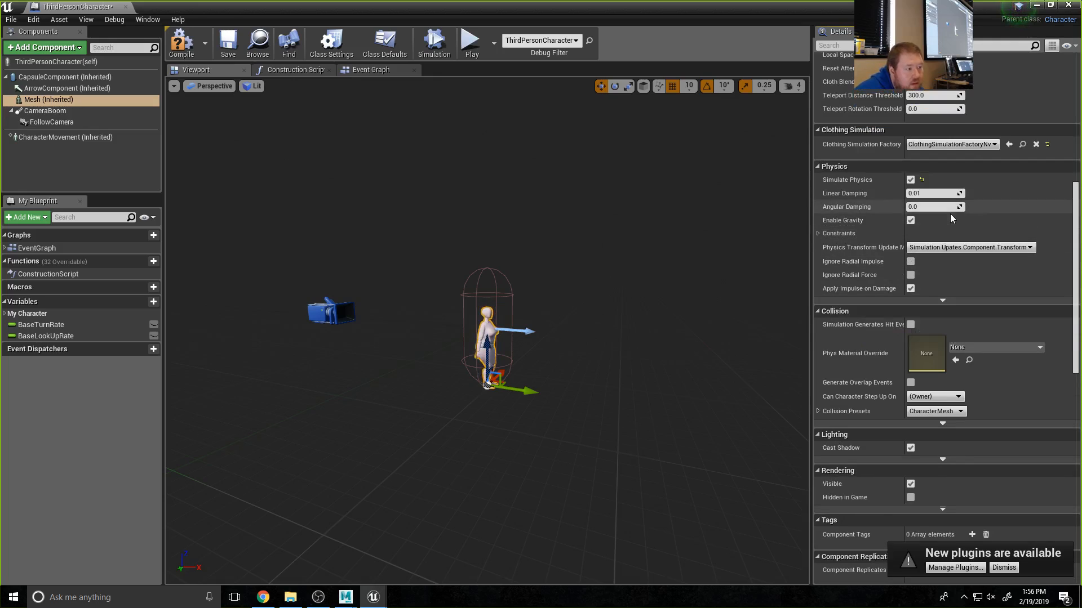
{"action": "scroll", "coordinate": [1013, 211], "scroll_direction": "up", "scroll_amount": 6}
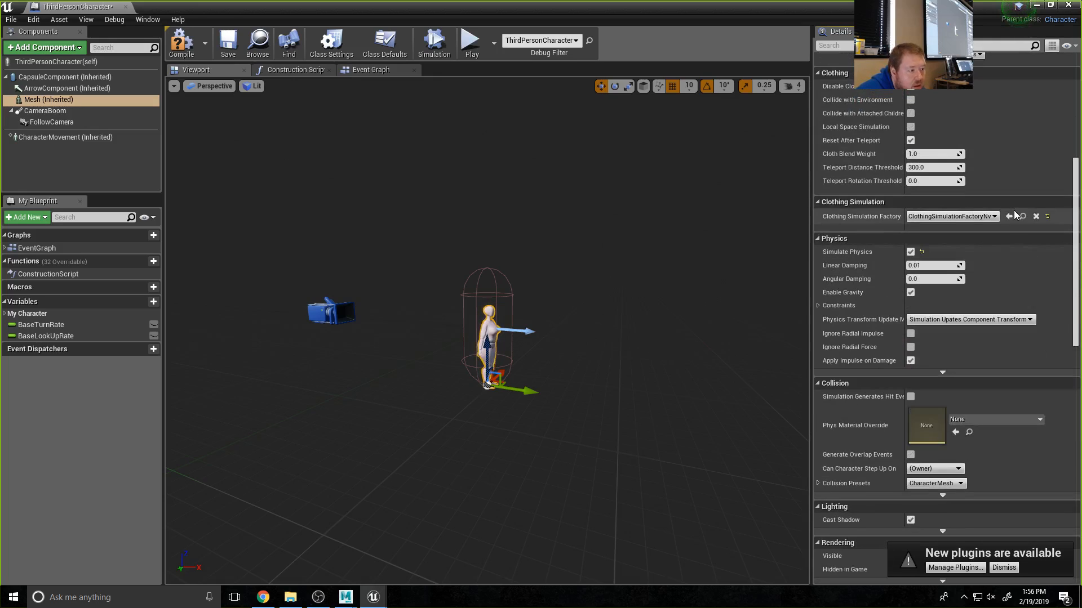
- Turn Collide with Environment on for the Mesh component, and compile, save and close the blueprint
{"action": "left_click", "coordinate": [910, 136]}
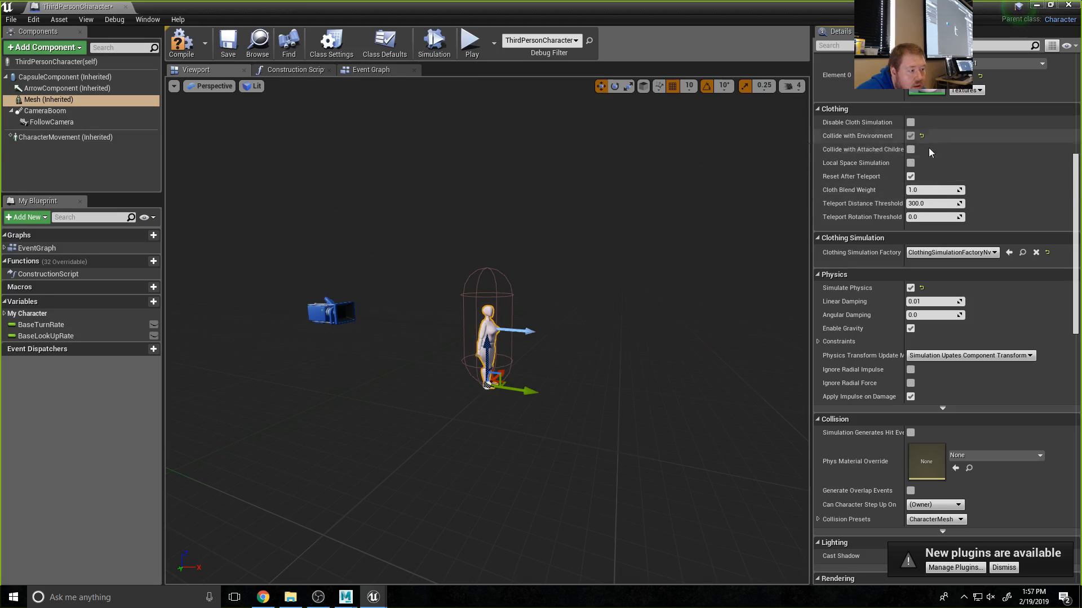
{"action": "left_click", "coordinate": [181, 42]}
{"action": "left_click", "coordinate": [228, 43]}
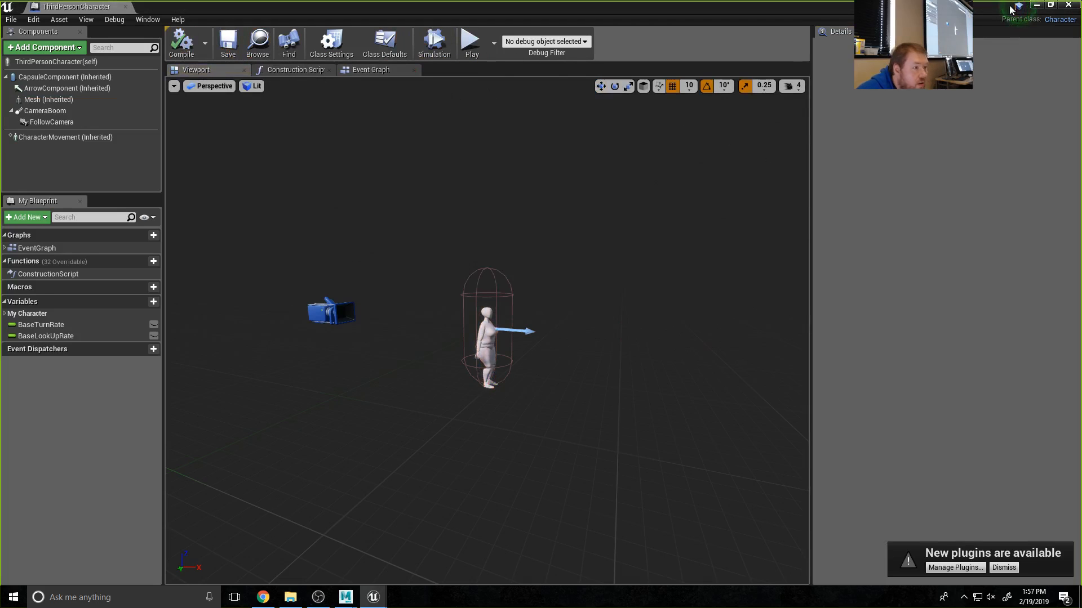
{"action": "left_click", "coordinate": [1068, 5]}
- Play the level to test the updated character's collision and punch against the wall, and stop playing
{"action": "left_click", "coordinate": [559, 45]}
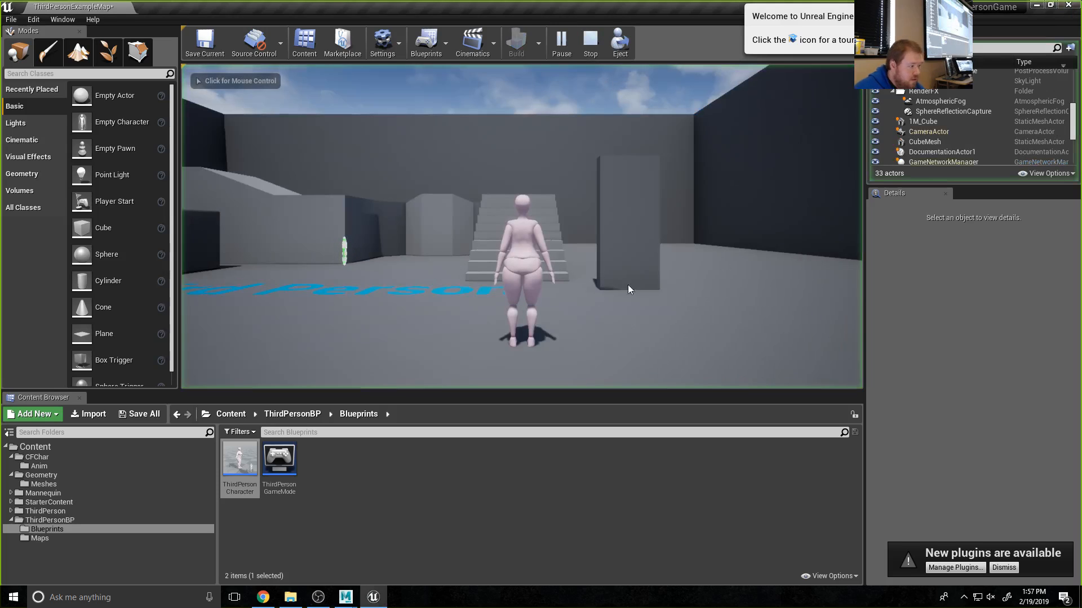
{"action": "key", "text": "w"}
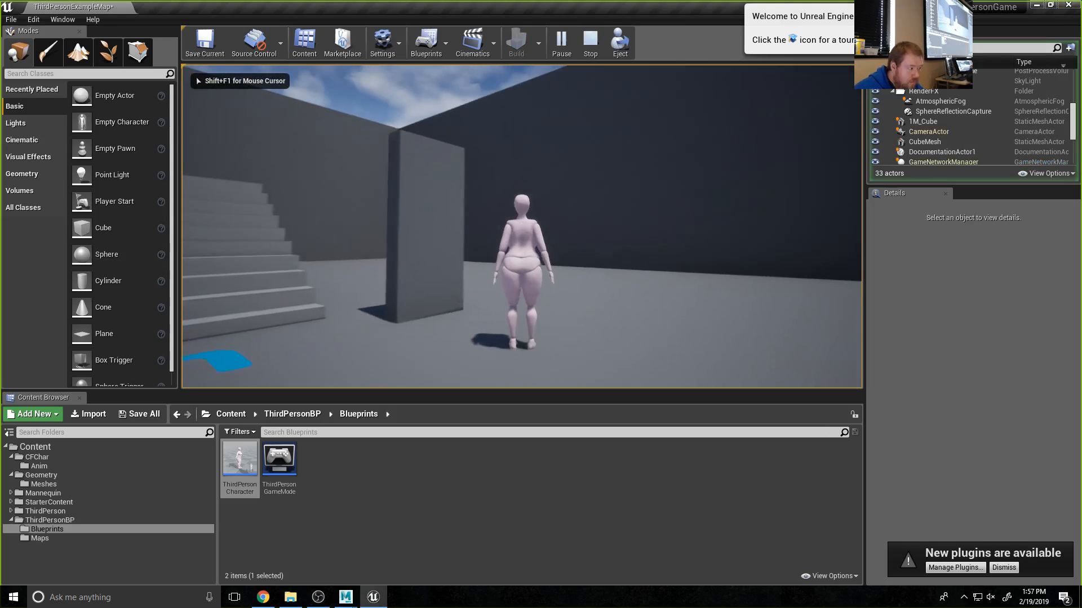
{"action": "key", "text": "a"}
{"action": "key", "text": "w"}
{"action": "key", "text": "a"}
{"action": "key", "text": "a"}
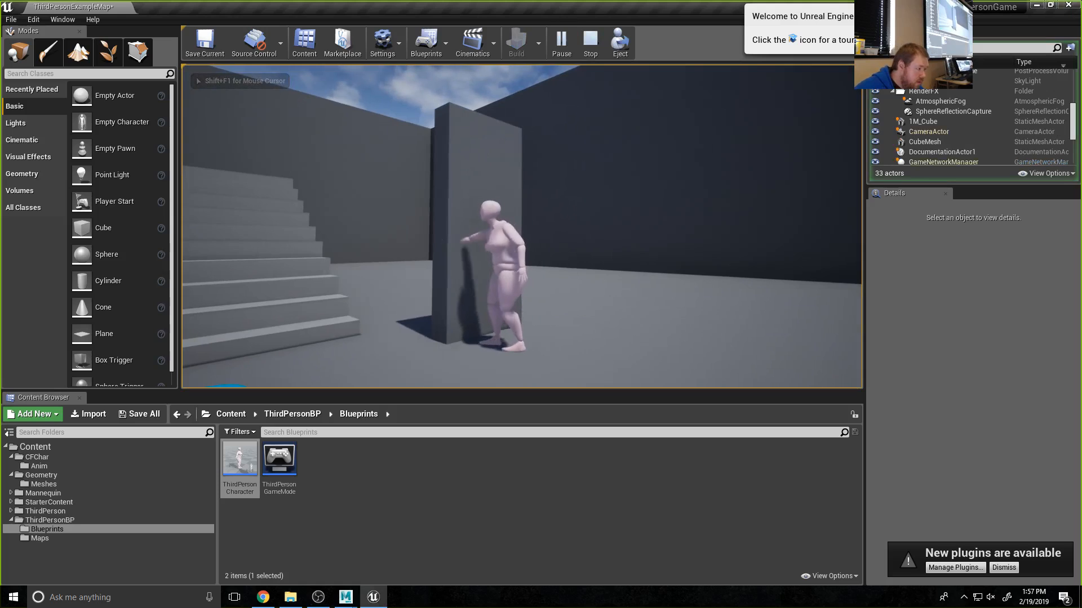
{"action": "key", "text": "Escape"}
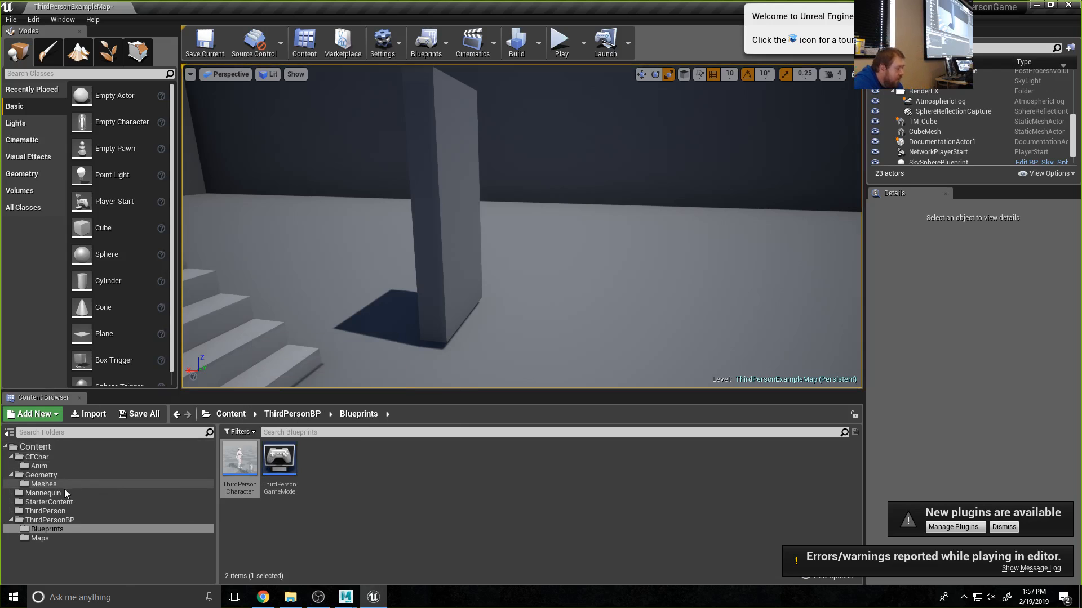
- Open the CFChar skeletal mesh from the CFChar folder, turn off Enable Per Poly Collision and save the asset
{"action": "left_click", "coordinate": [39, 466]}
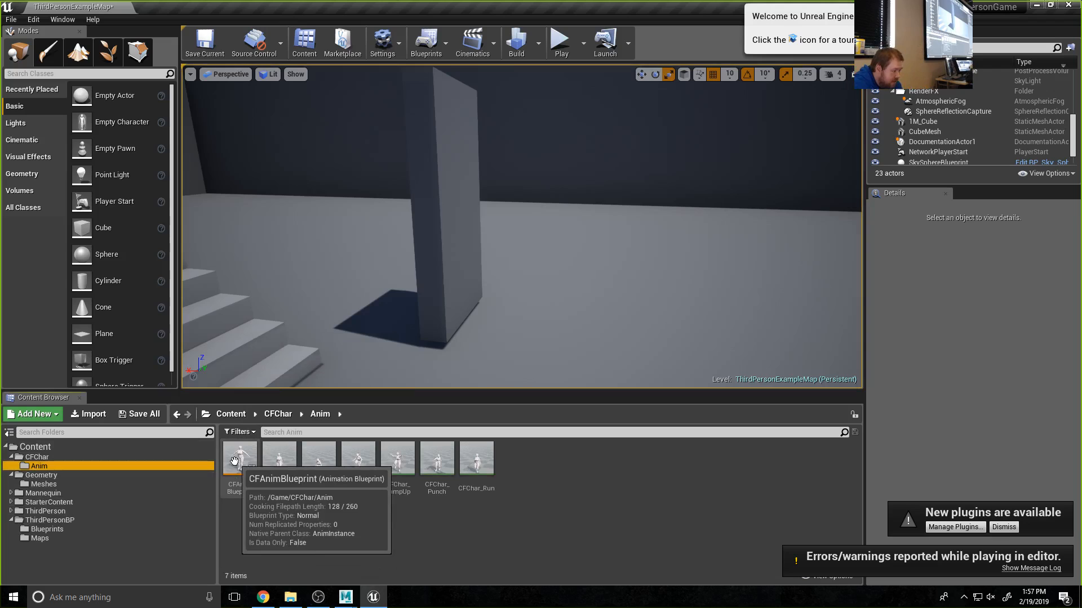
{"action": "left_click", "coordinate": [37, 457]}
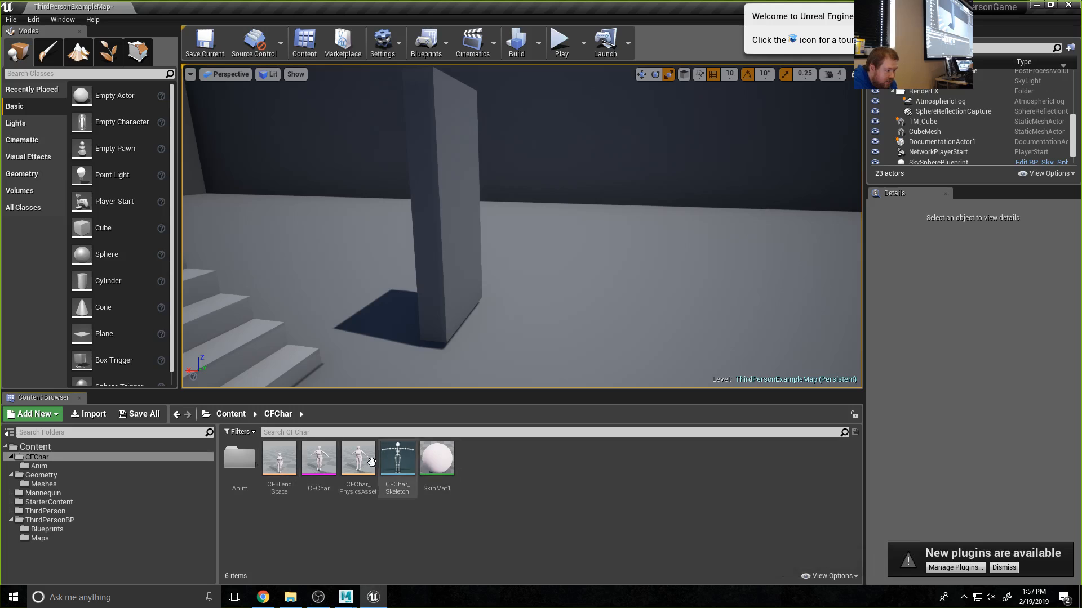
{"action": "double_click", "coordinate": [318, 458]}
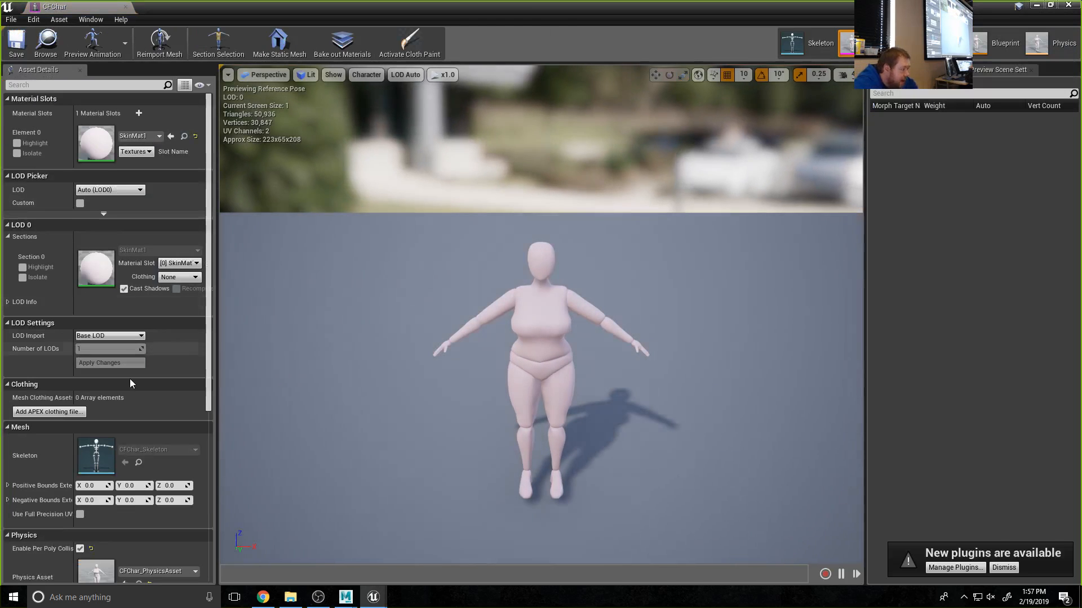
{"action": "scroll", "coordinate": [135, 383], "scroll_direction": "down", "scroll_amount": 7}
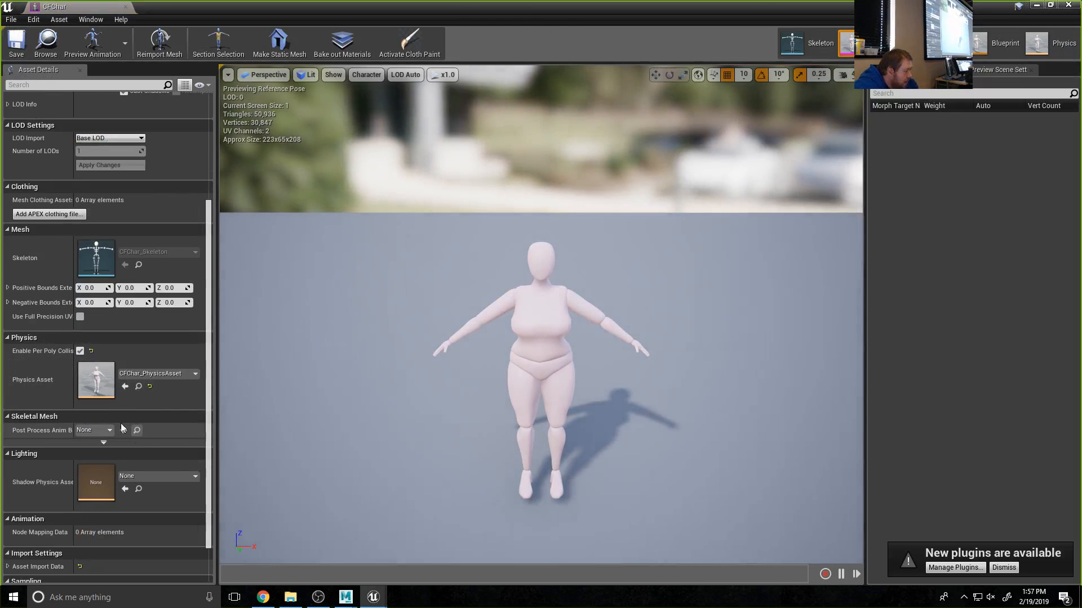
{"action": "left_click", "coordinate": [80, 351]}
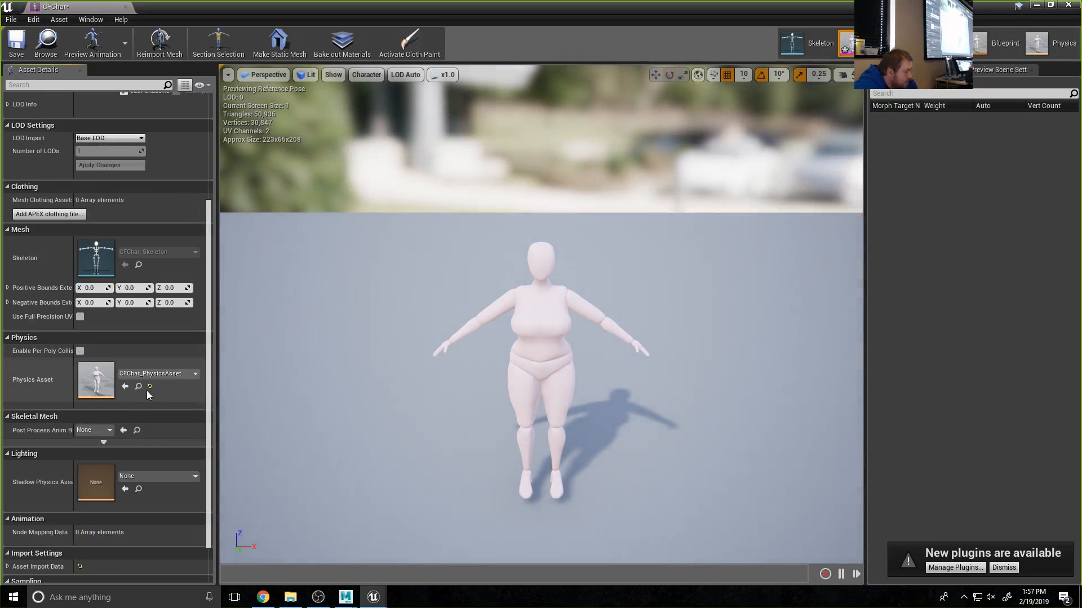
{"action": "scroll", "coordinate": [175, 414], "scroll_direction": "down", "scroll_amount": 2}
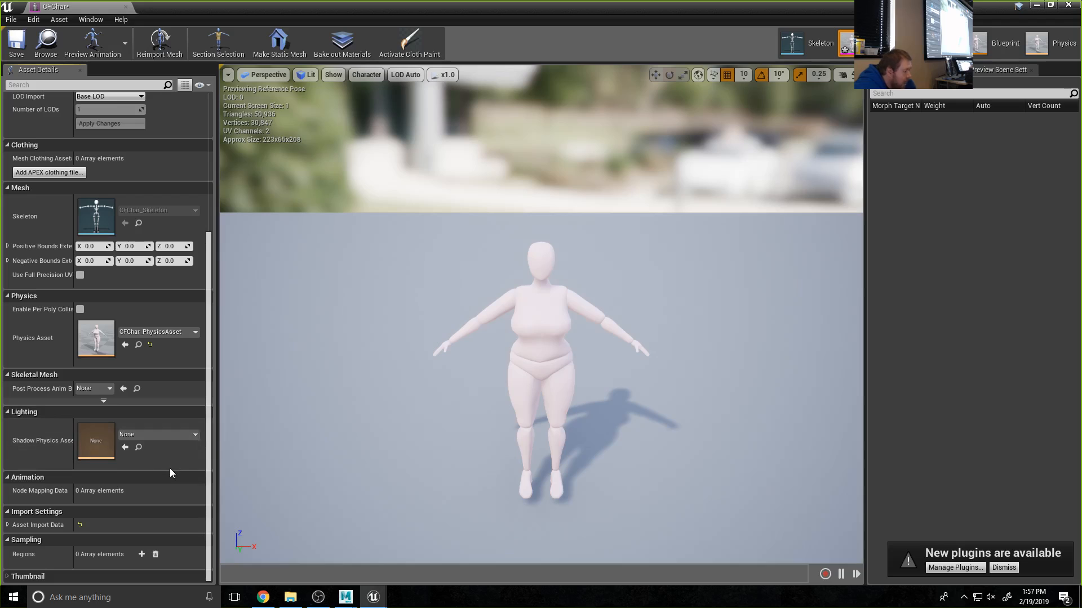
{"action": "scroll", "coordinate": [170, 468], "scroll_direction": "up", "scroll_amount": 8}
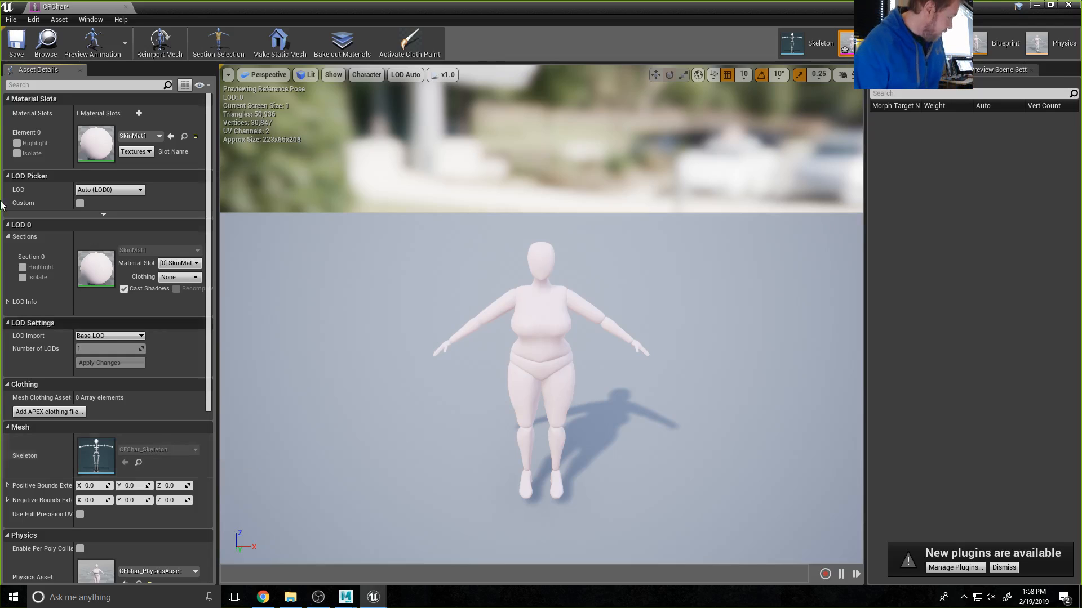
{"action": "left_click", "coordinate": [16, 43]}
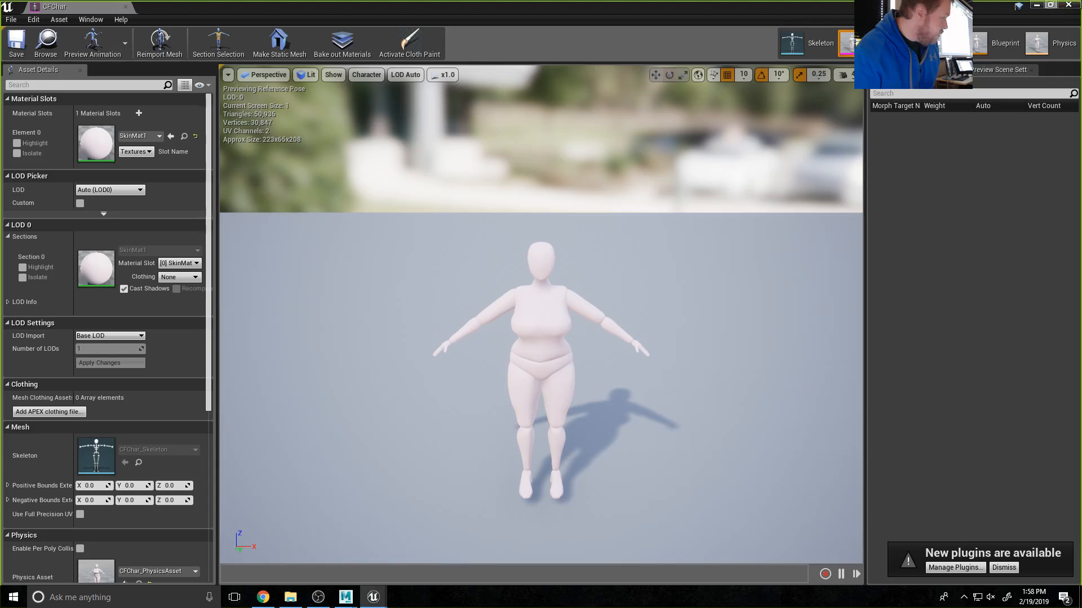
- Close the CFChar mesh editor, play the level to test the character near the wall, and stop playing
{"action": "left_click", "coordinate": [1069, 4]}
{"action": "left_click", "coordinate": [559, 42]}
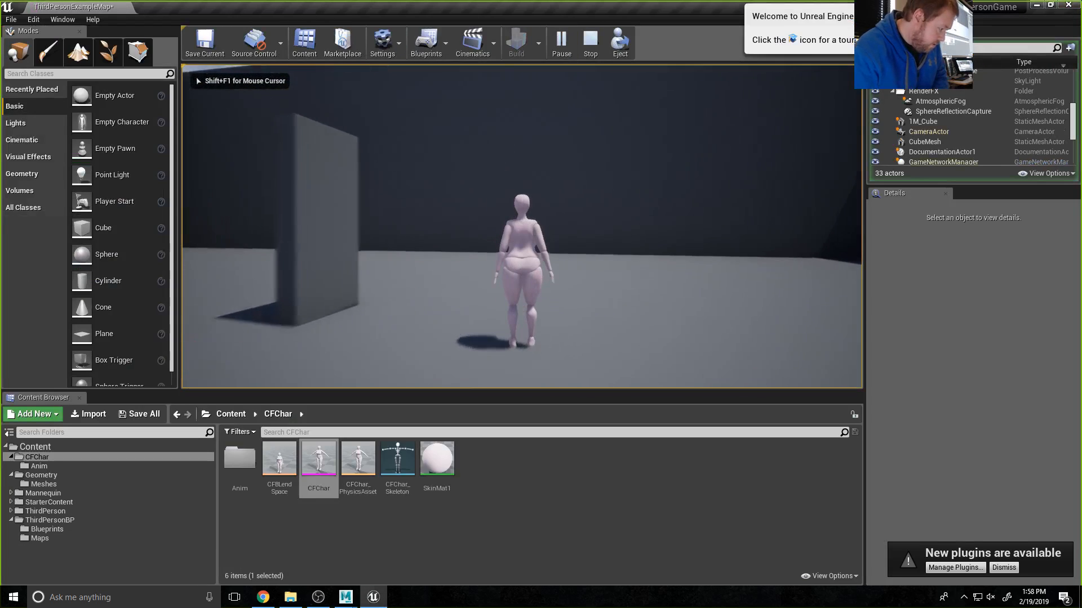
{"action": "key", "text": "Escape"}
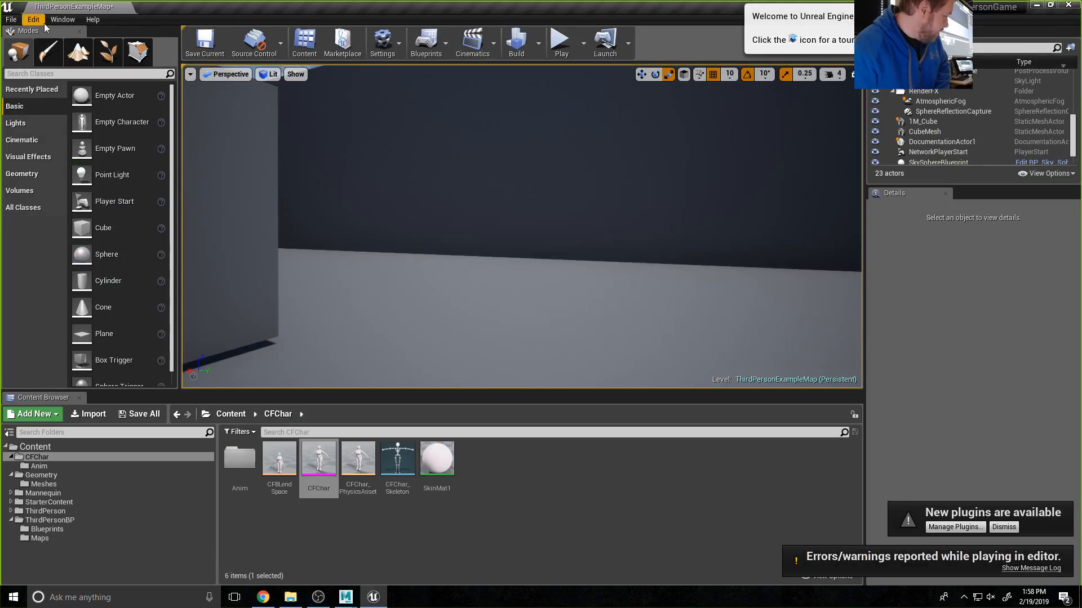
- Reopen the CFChar skeletal mesh, examine its Physics Asset choices, hand bone and remaining asset details, and close the editor
{"action": "double_click", "coordinate": [318, 458]}
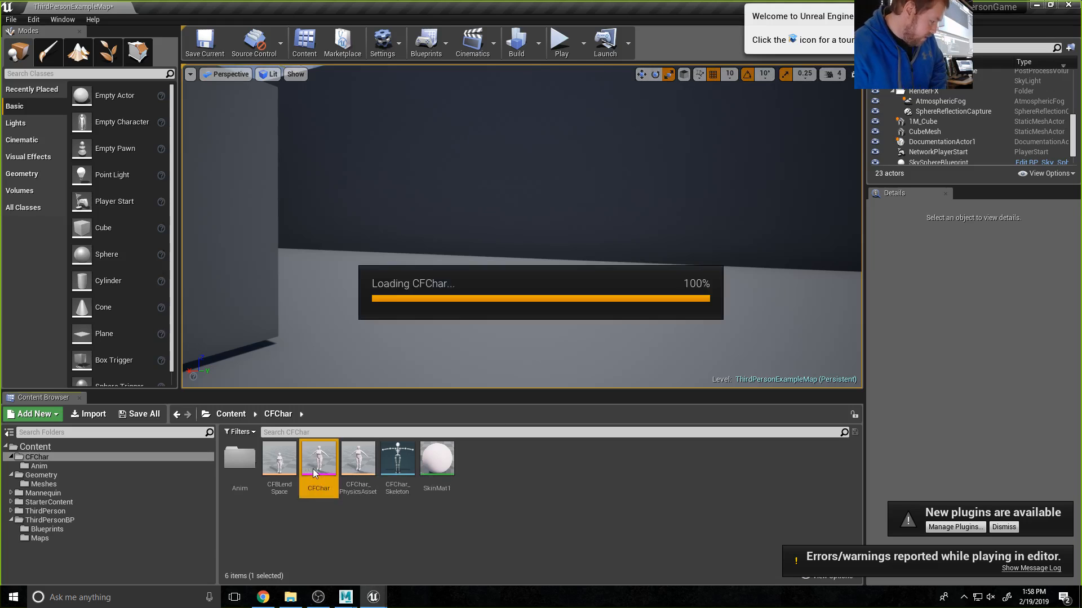
{"action": "scroll", "coordinate": [76, 424], "scroll_direction": "down", "scroll_amount": 5}
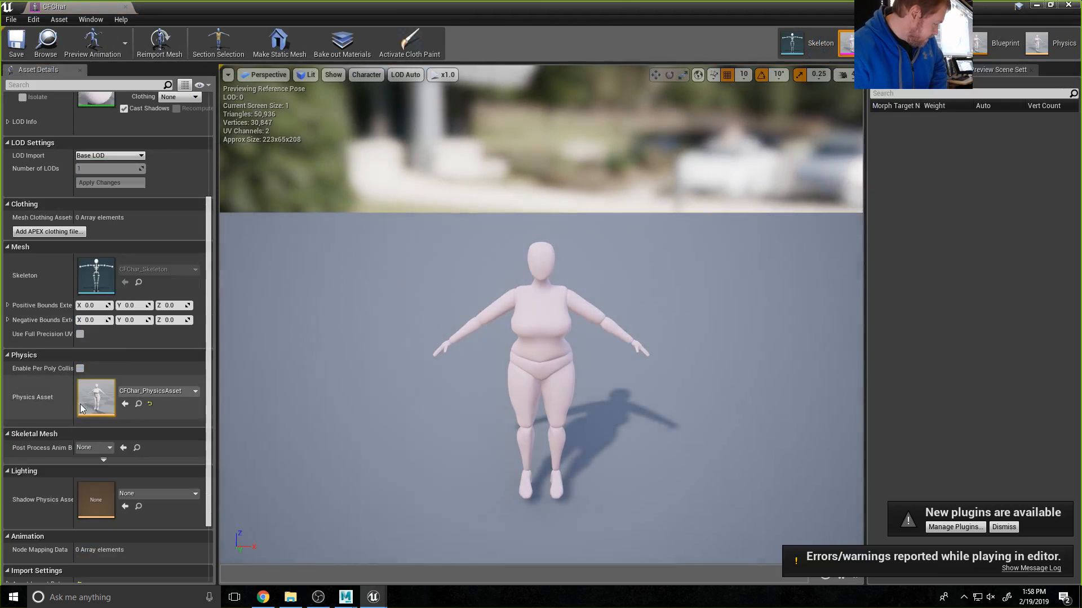
{"action": "left_click", "coordinate": [160, 391]}
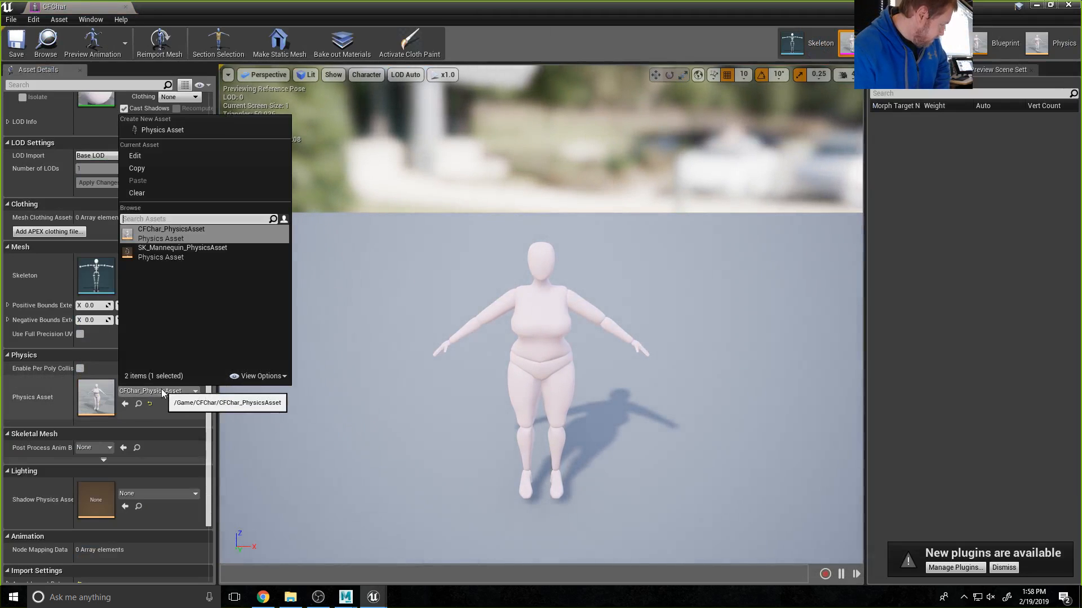
{"action": "left_click", "coordinate": [165, 413]}
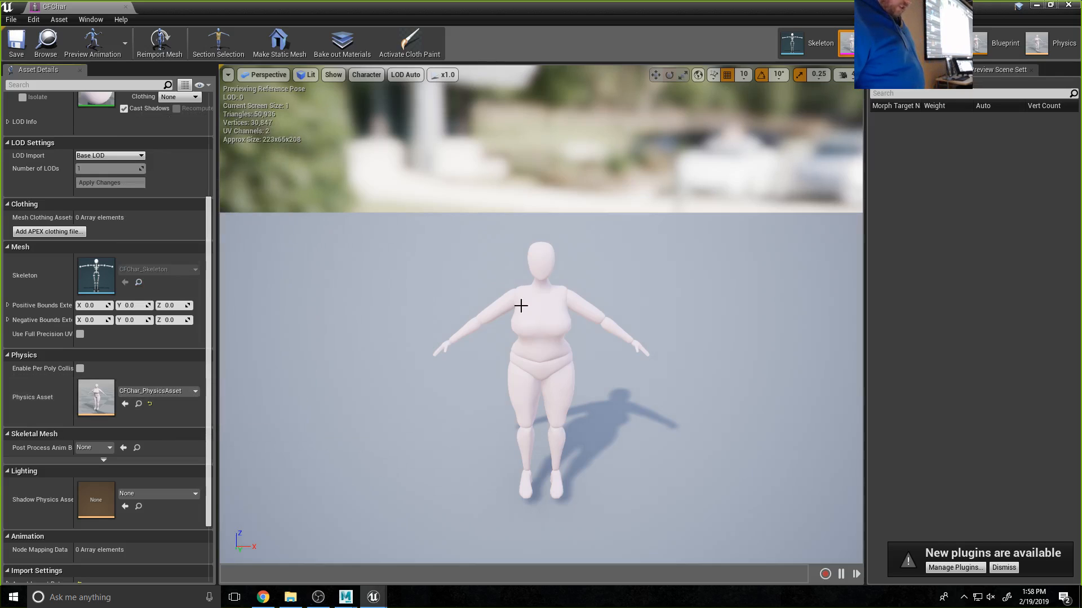
{"action": "left_click", "coordinate": [635, 342]}
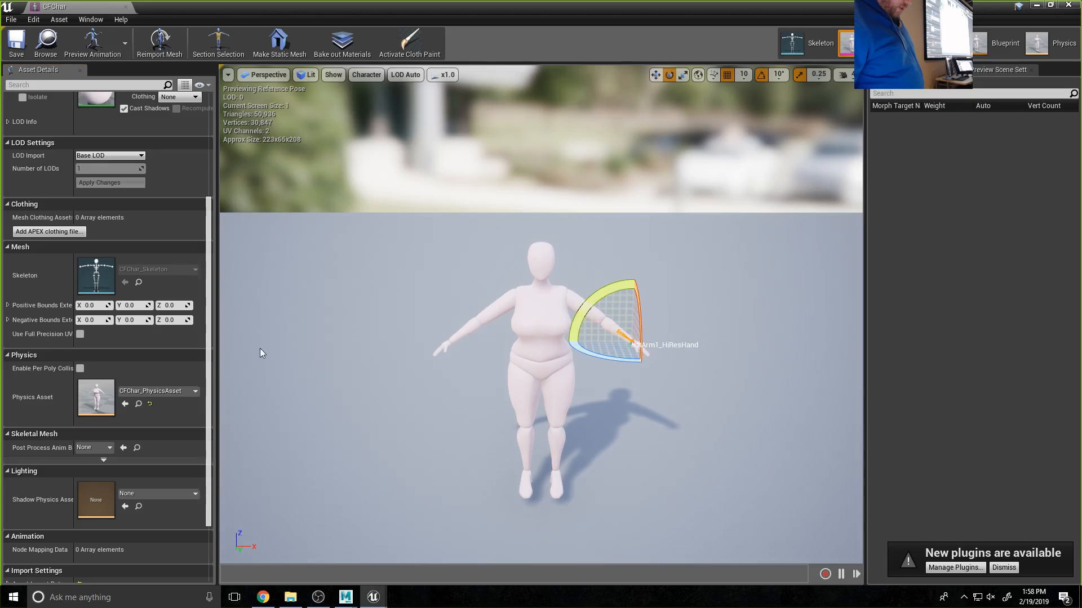
{"action": "scroll", "coordinate": [62, 461], "scroll_direction": "down", "scroll_amount": 3}
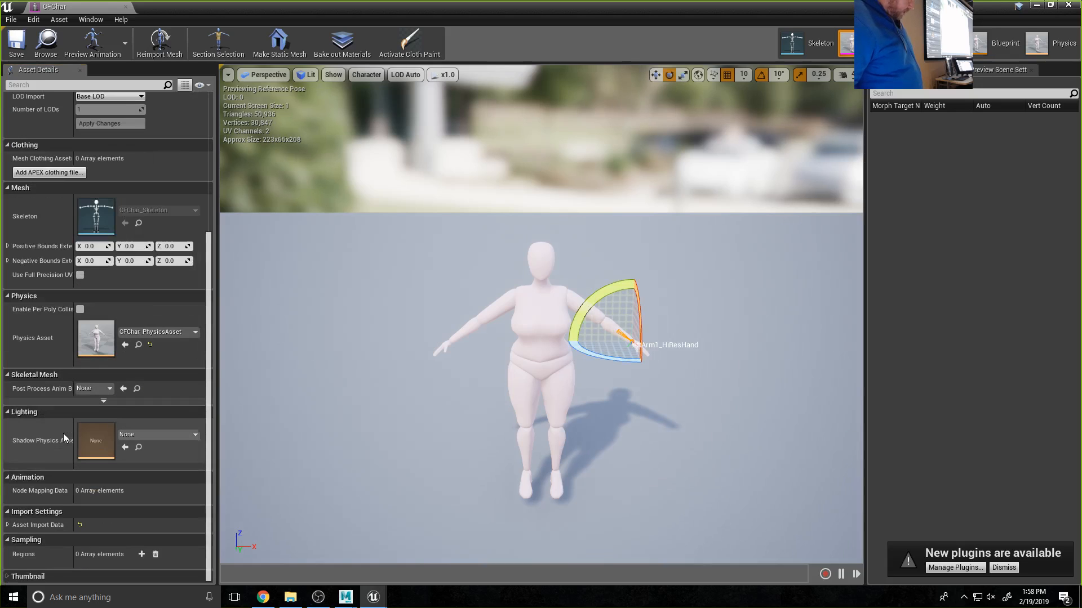
{"action": "scroll", "coordinate": [47, 443], "scroll_direction": "up", "scroll_amount": 12}
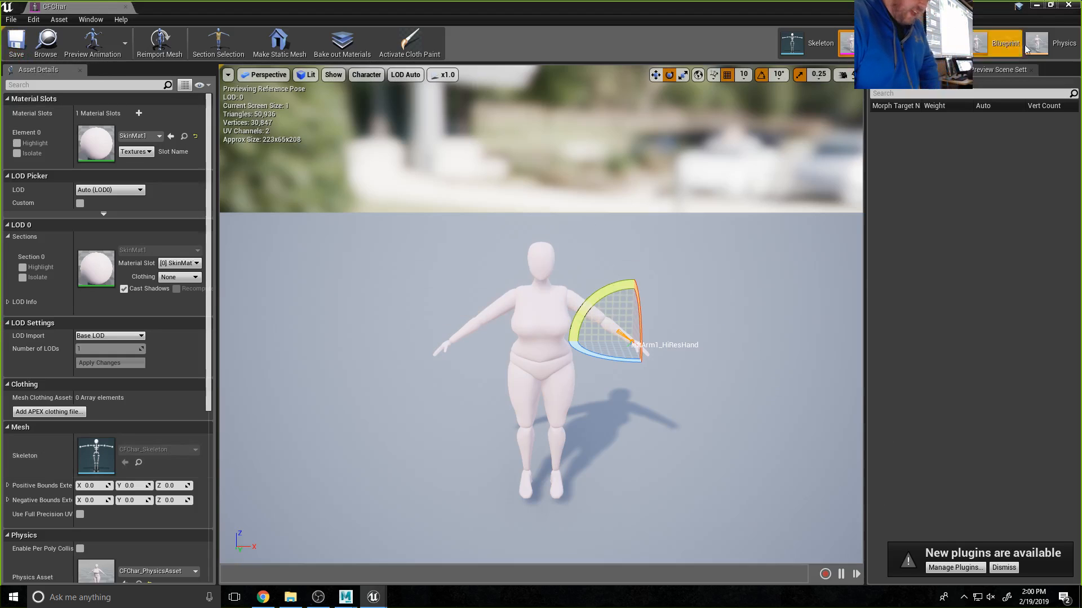
{"action": "left_click", "coordinate": [1067, 5]}
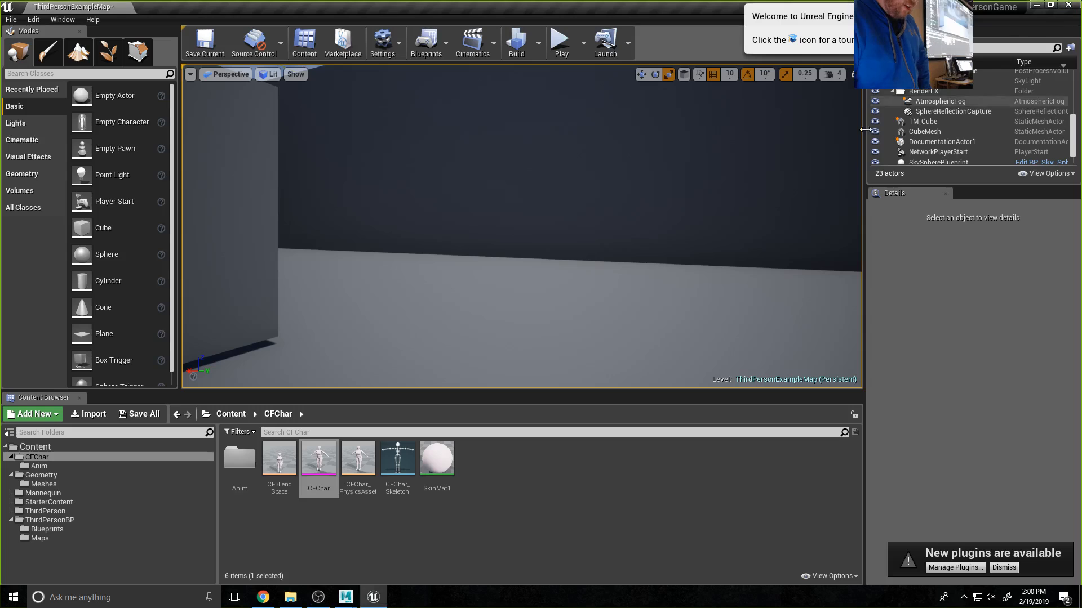
- Open the ThirdPersonCharacter blueprint from the Blueprints folder and look through its class defaults and the CapsuleComponent's physics, collision and event settings
{"action": "left_click", "coordinate": [46, 529]}
{"action": "double_click", "coordinate": [240, 458]}
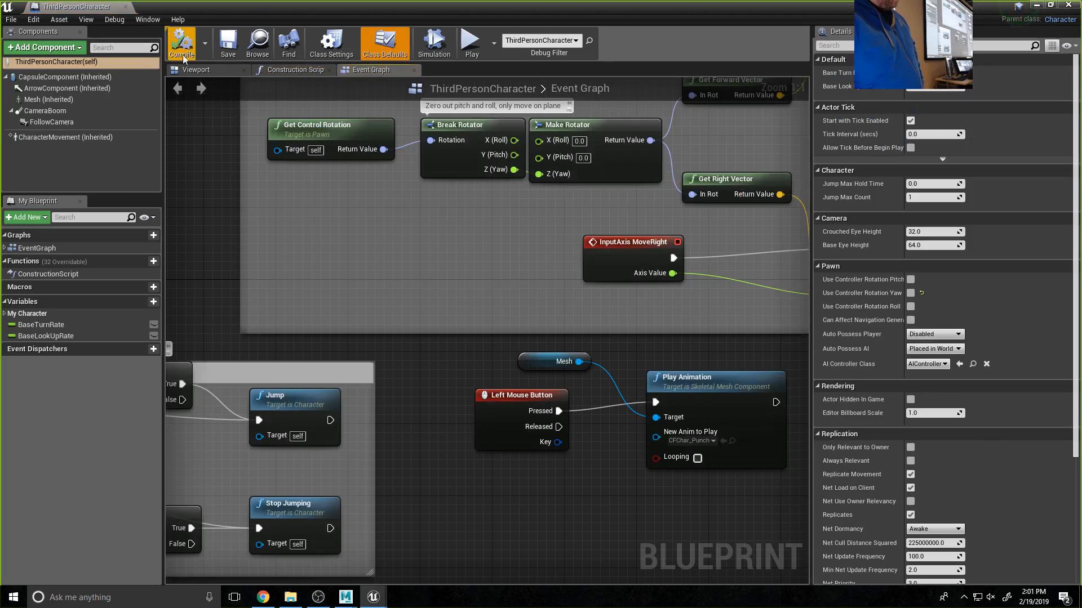
{"action": "left_click", "coordinate": [56, 77]}
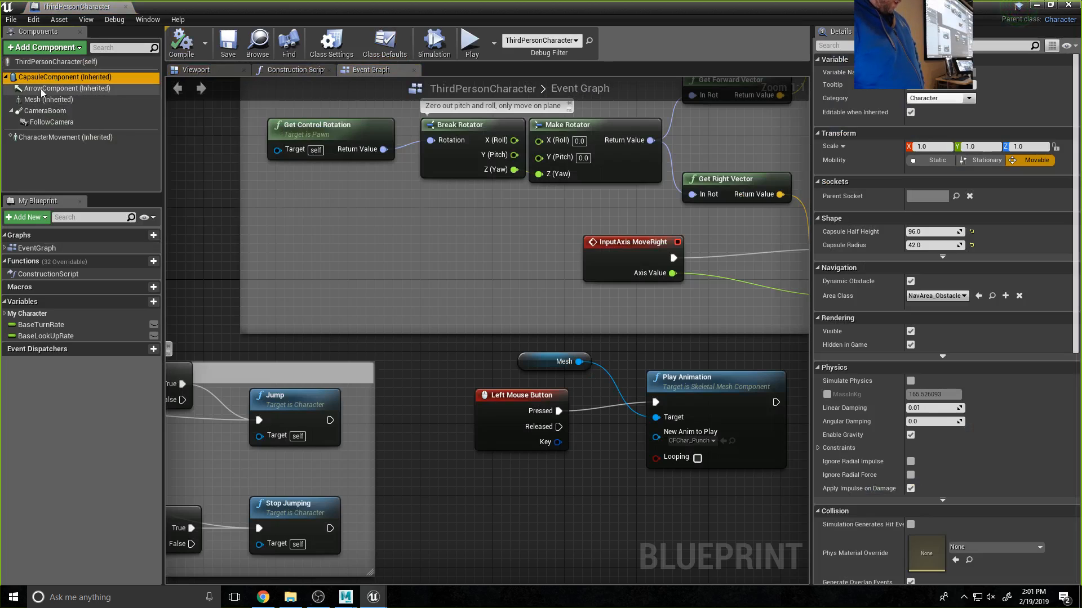
{"action": "left_click", "coordinate": [45, 61]}
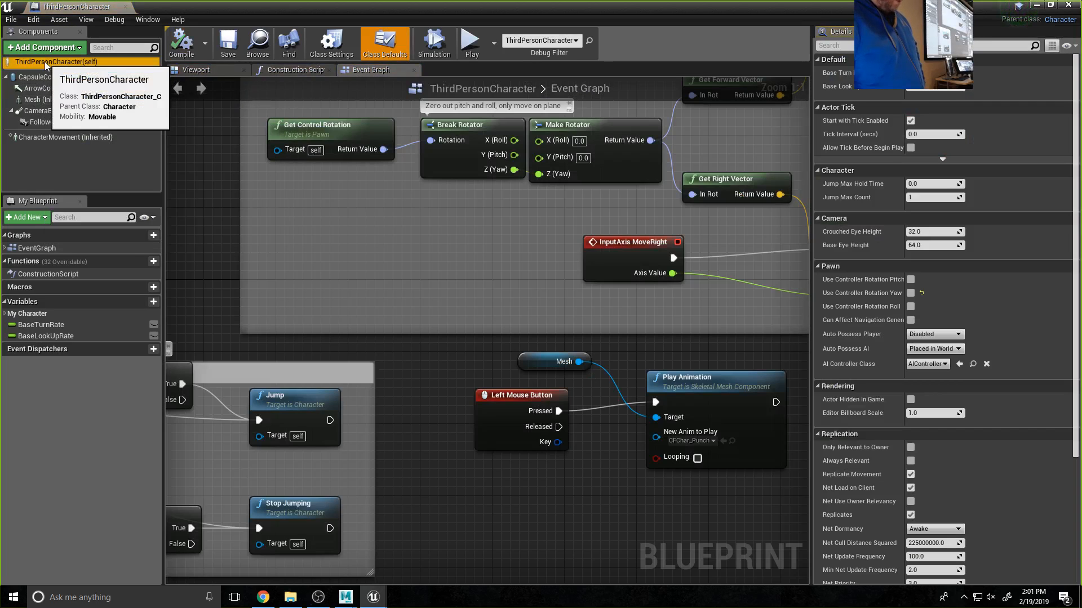
{"action": "scroll", "coordinate": [955, 408], "scroll_direction": "down", "scroll_amount": 5}
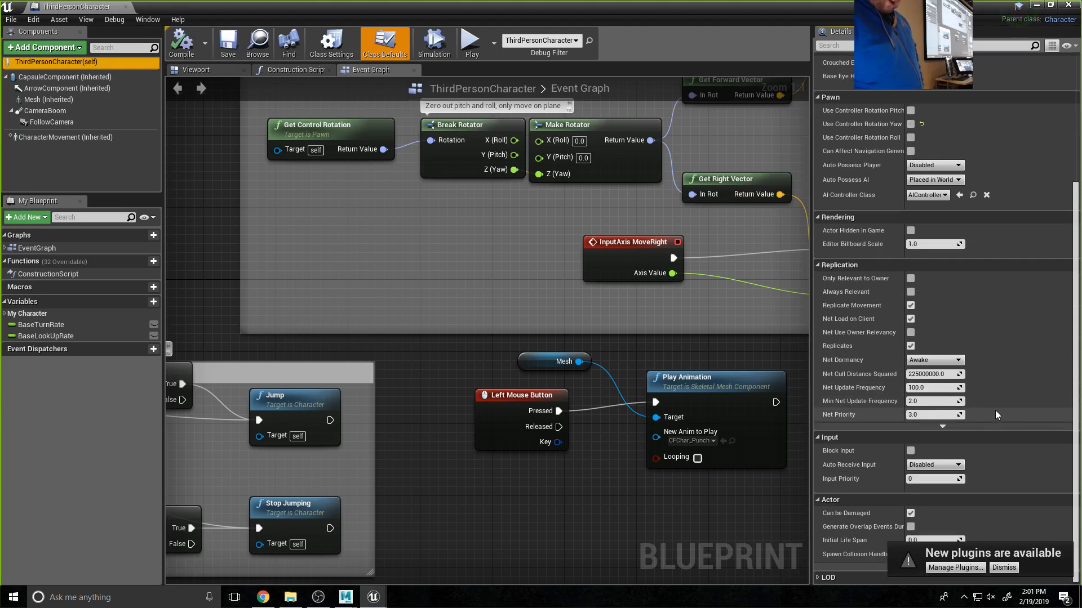
{"action": "scroll", "coordinate": [995, 411], "scroll_direction": "up", "scroll_amount": 5}
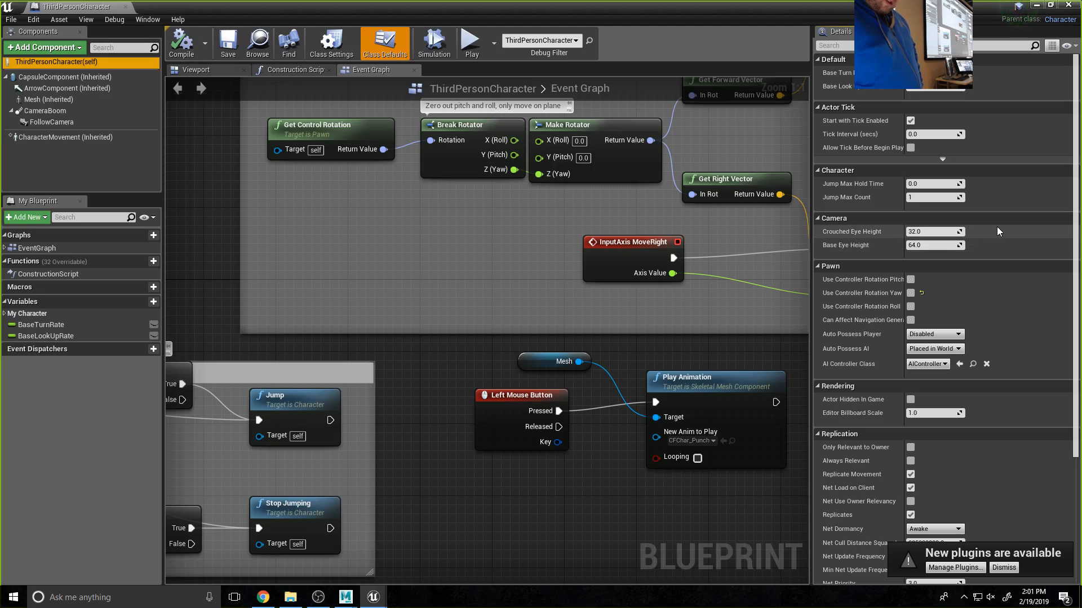
{"action": "left_click", "coordinate": [62, 77]}
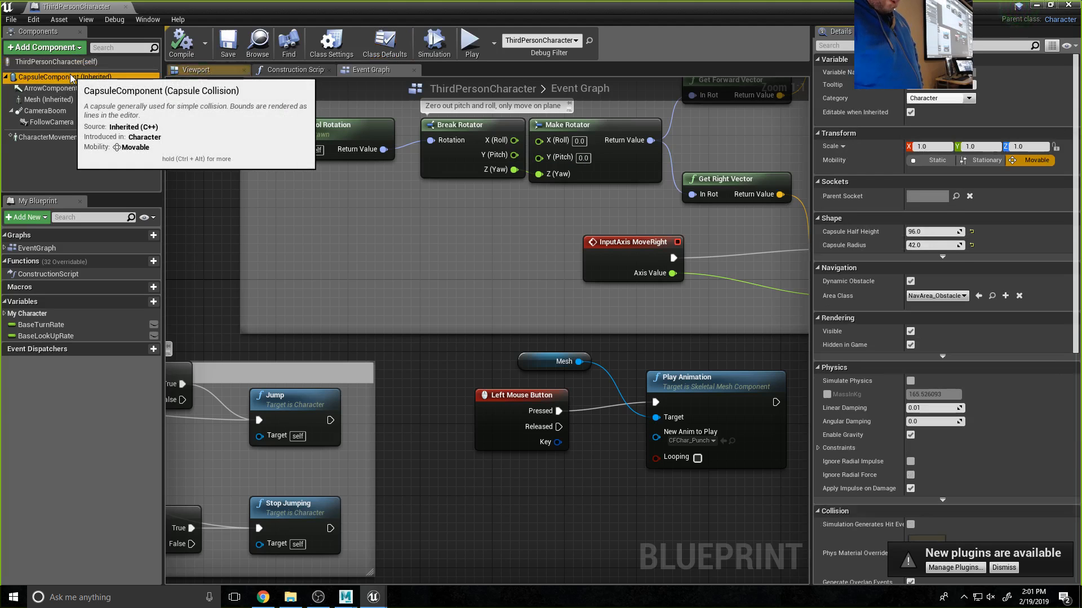
{"action": "scroll", "coordinate": [1043, 358], "scroll_direction": "down", "scroll_amount": 1}
{"action": "scroll", "coordinate": [1031, 364], "scroll_direction": "down", "scroll_amount": 10}
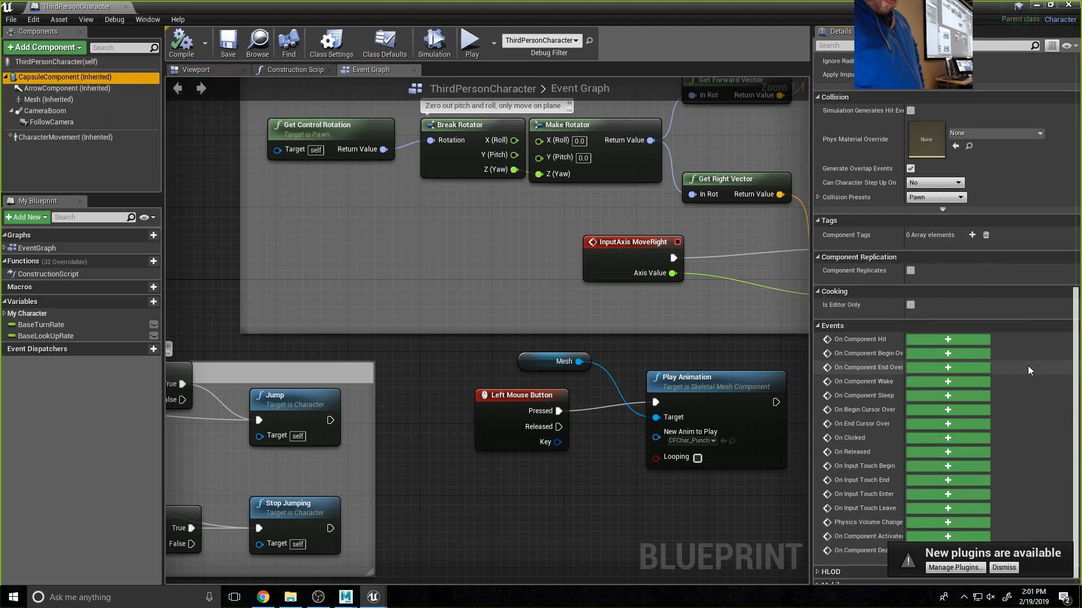
{"action": "left_click", "coordinate": [62, 99]}
- Set the CharacterMovement component's Max Walk Speed to 1200
{"action": "left_click", "coordinate": [51, 138]}
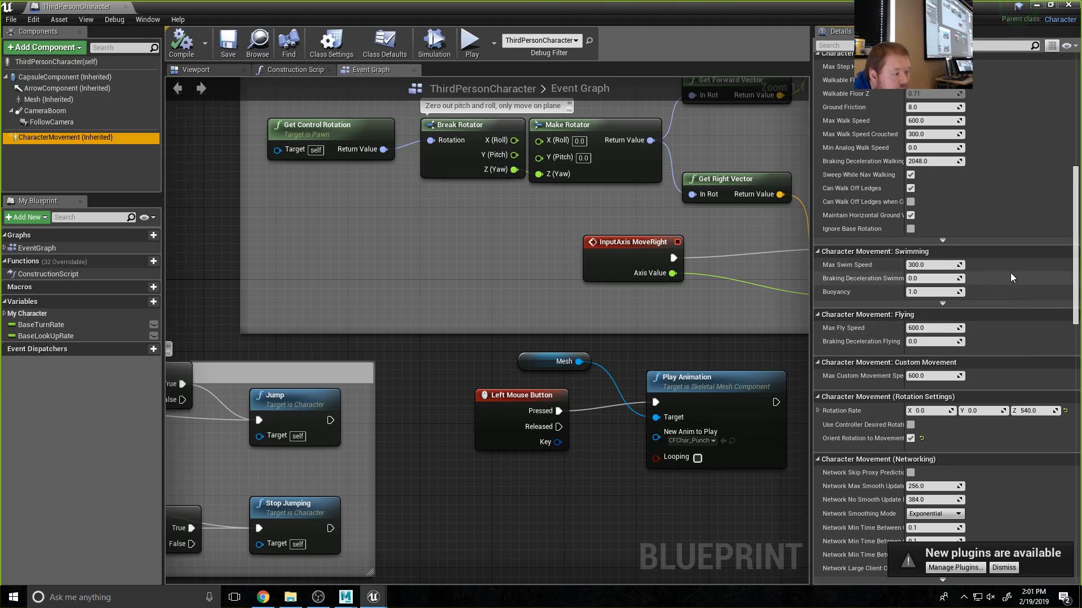
{"action": "scroll", "coordinate": [1008, 331], "scroll_direction": "down", "scroll_amount": 2}
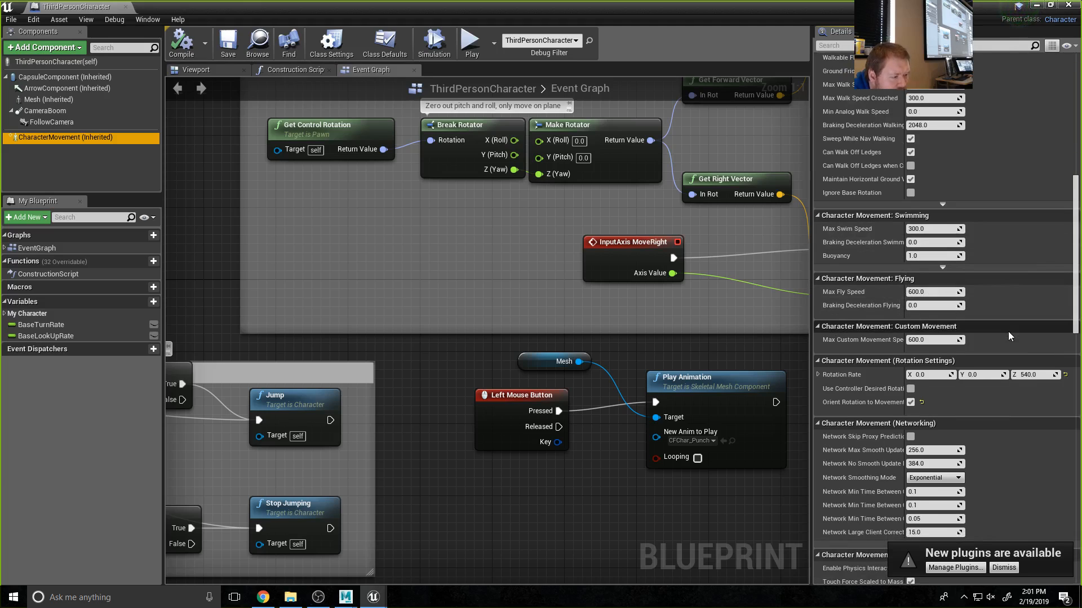
{"action": "scroll", "coordinate": [1009, 331], "scroll_direction": "up", "scroll_amount": 7}
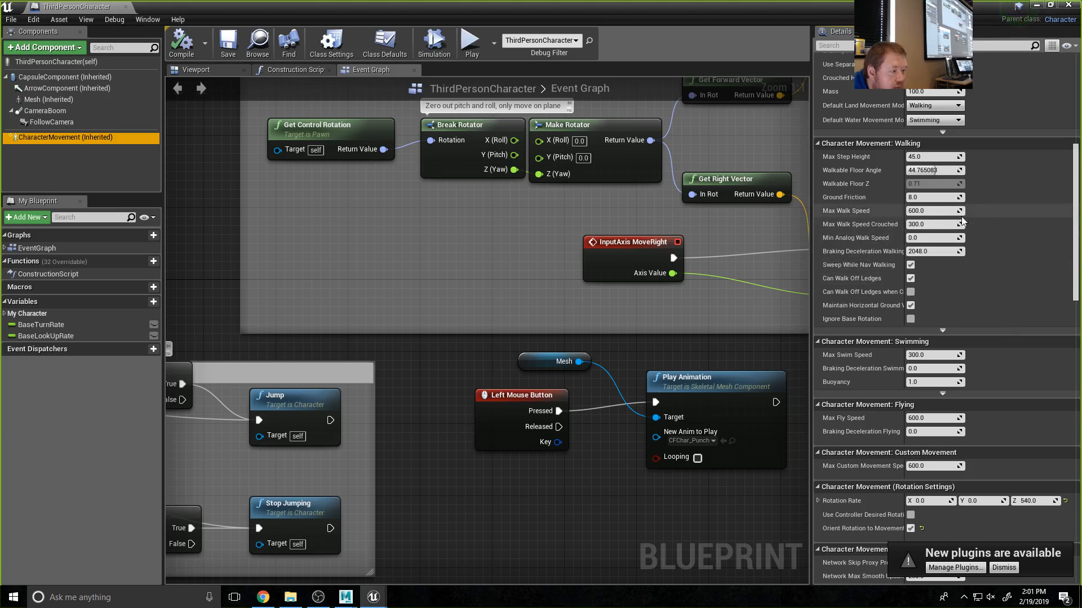
{"action": "scroll", "coordinate": [1005, 264], "scroll_direction": "up", "scroll_amount": 3}
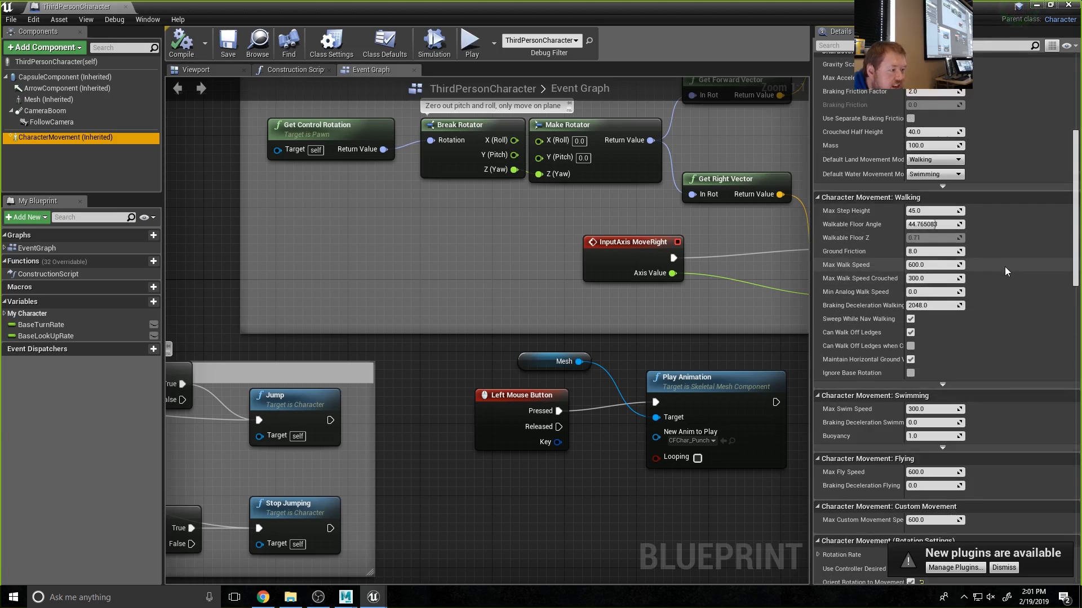
{"action": "left_click", "coordinate": [937, 265]}
{"action": "type", "text": "12003"}
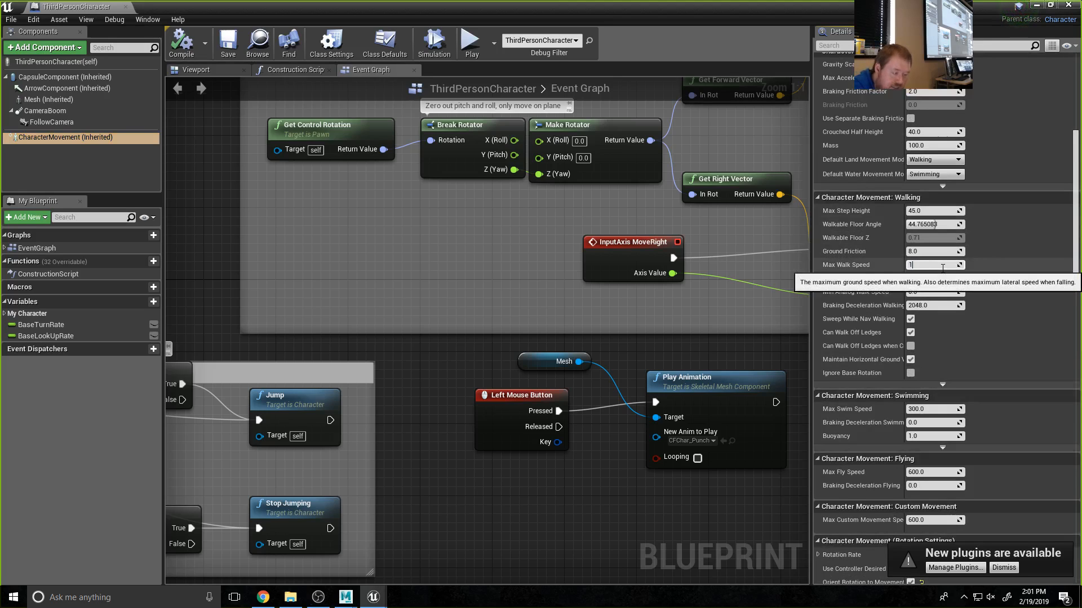
{"action": "key", "text": "Return"}
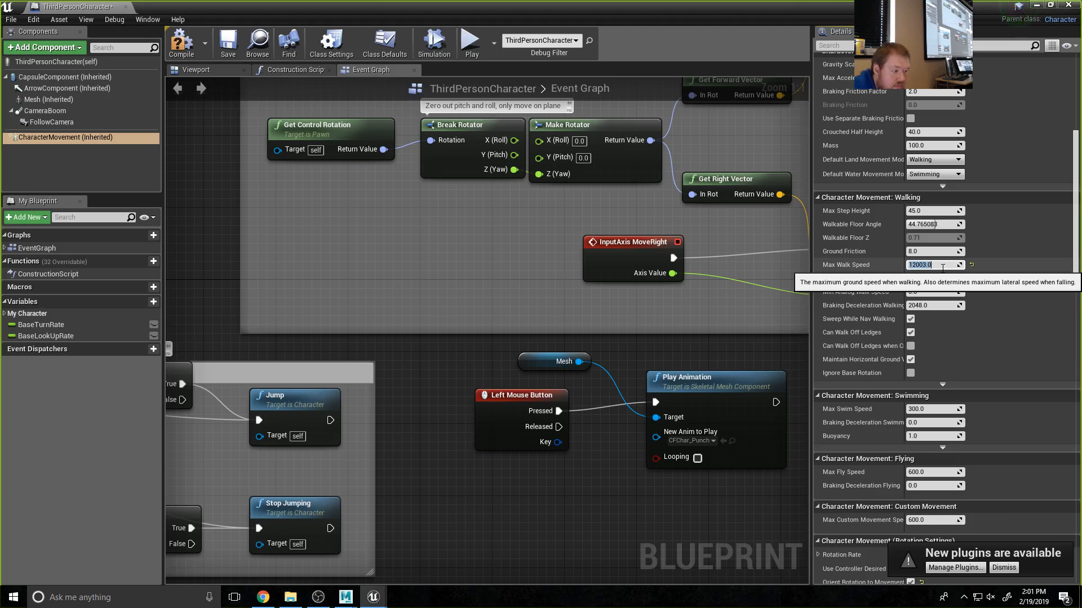
{"action": "key", "text": "BackSpace"}
{"action": "type", "text": "1200"}
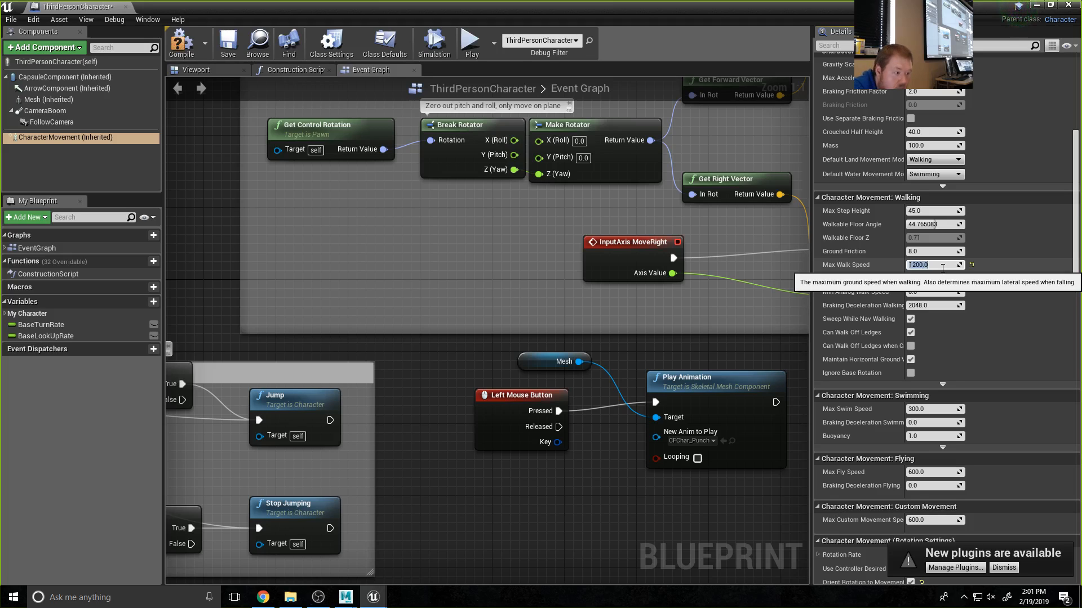
{"action": "key", "text": "Return"}
- Look through the CharacterMovement component's walking, swimming, flying, rotation and networking settings
{"action": "scroll", "coordinate": [981, 243], "scroll_direction": "up", "scroll_amount": 2}
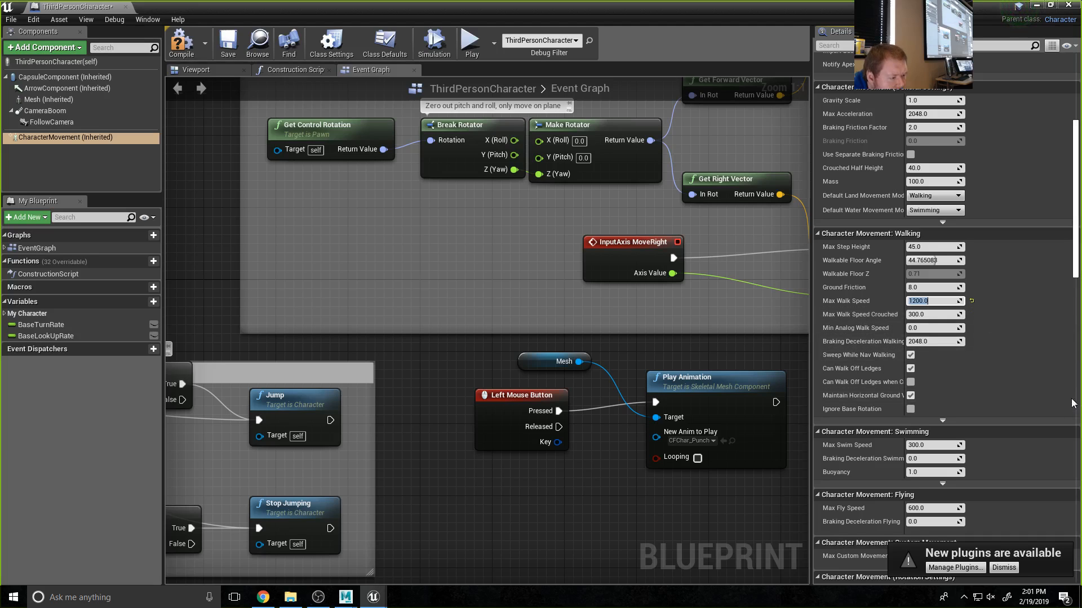
{"action": "scroll", "coordinate": [1024, 366], "scroll_direction": "down", "scroll_amount": 7}
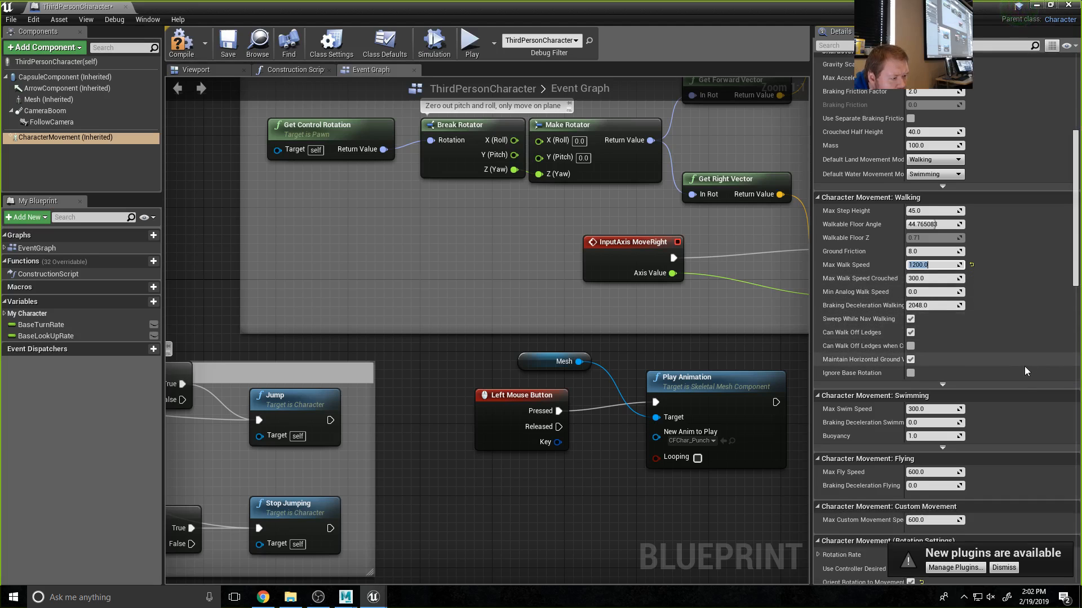
{"action": "scroll", "coordinate": [1024, 366], "scroll_direction": "down", "scroll_amount": 3}
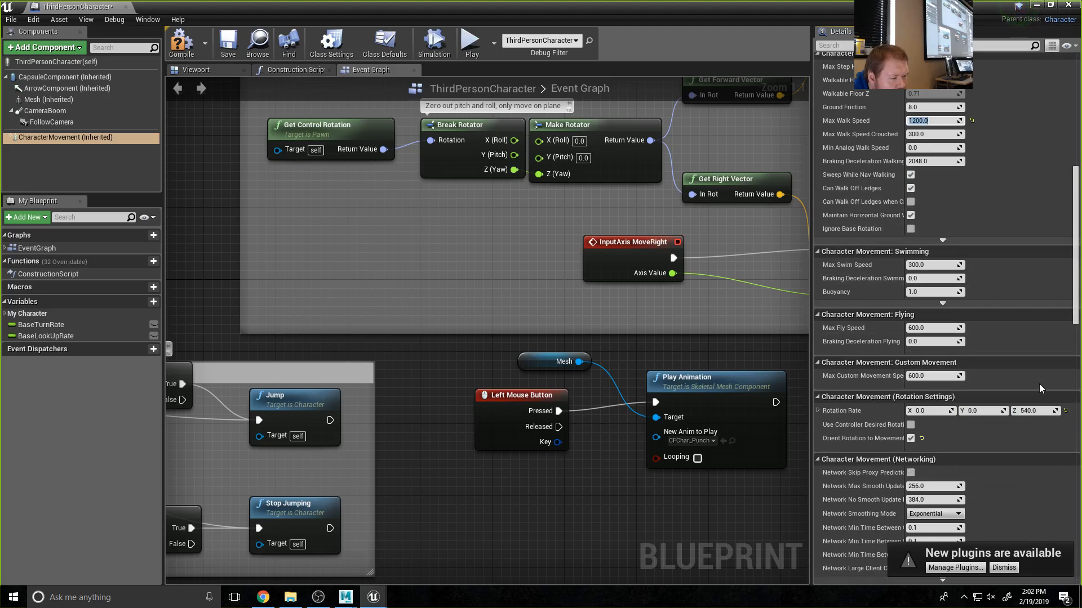
{"action": "scroll", "coordinate": [1038, 383], "scroll_direction": "down", "scroll_amount": 3}
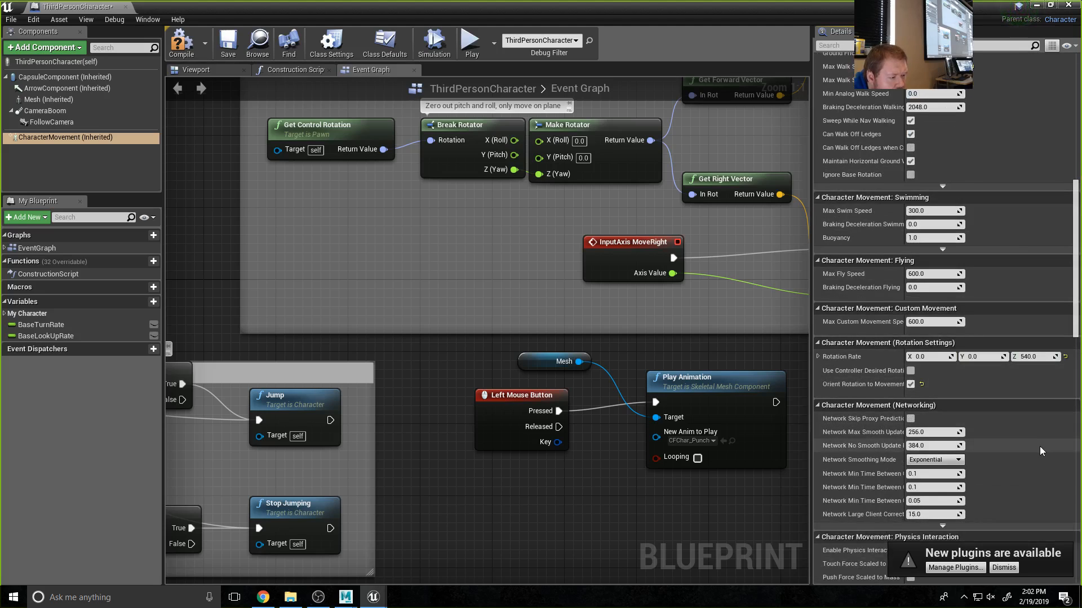
{"action": "scroll", "coordinate": [1039, 446], "scroll_direction": "up", "scroll_amount": 2}
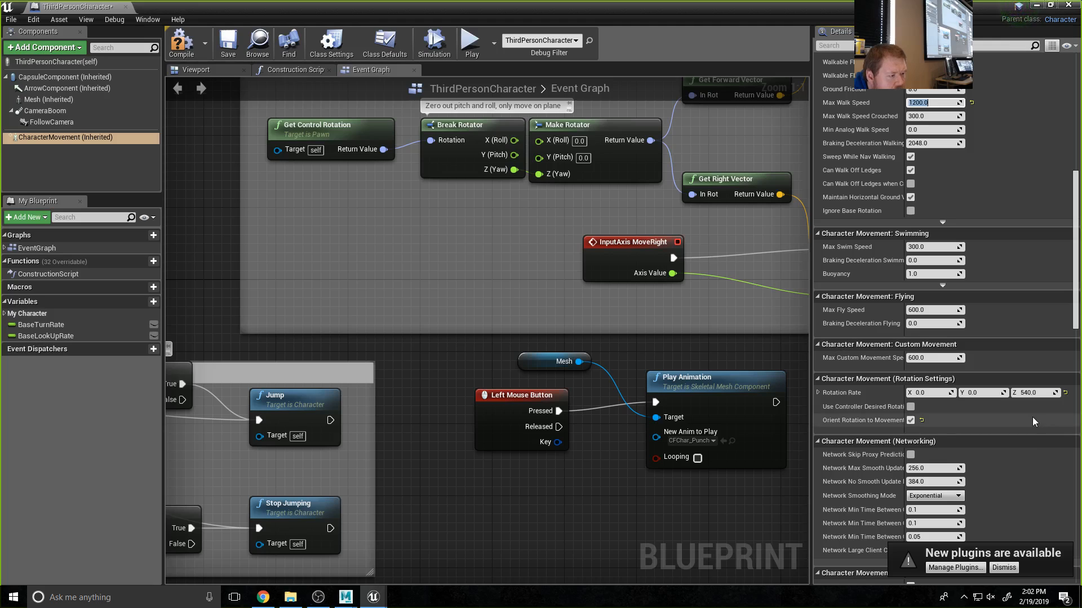
{"action": "scroll", "coordinate": [1033, 419], "scroll_direction": "up", "scroll_amount": 3}
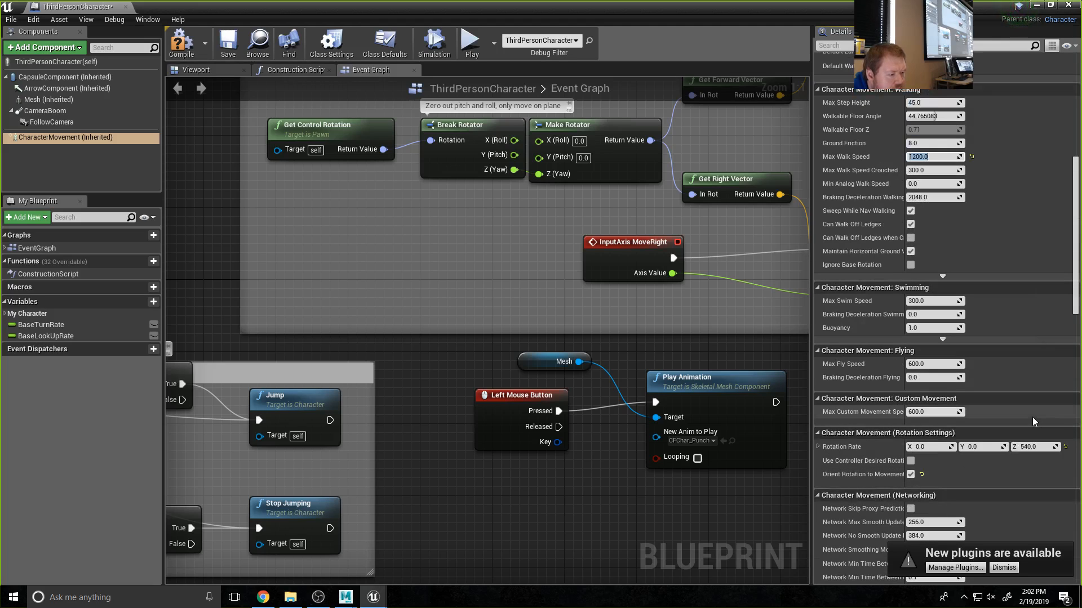
{"action": "scroll", "coordinate": [1032, 416], "scroll_direction": "up", "scroll_amount": 5}
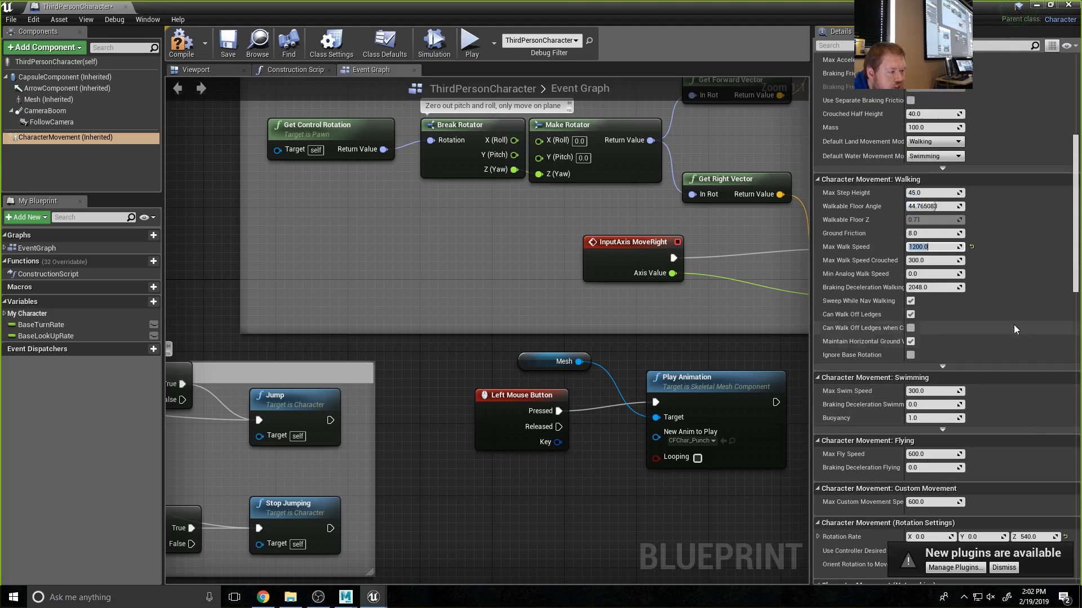
- Set the CharacterMovement component's Jump Z Velocity to 1200, compile the ThirdPersonCharacter blueprint and close its editor
{"action": "scroll", "coordinate": [1023, 322], "scroll_direction": "up", "scroll_amount": 3}
{"action": "scroll", "coordinate": [1027, 329], "scroll_direction": "up", "scroll_amount": 4}
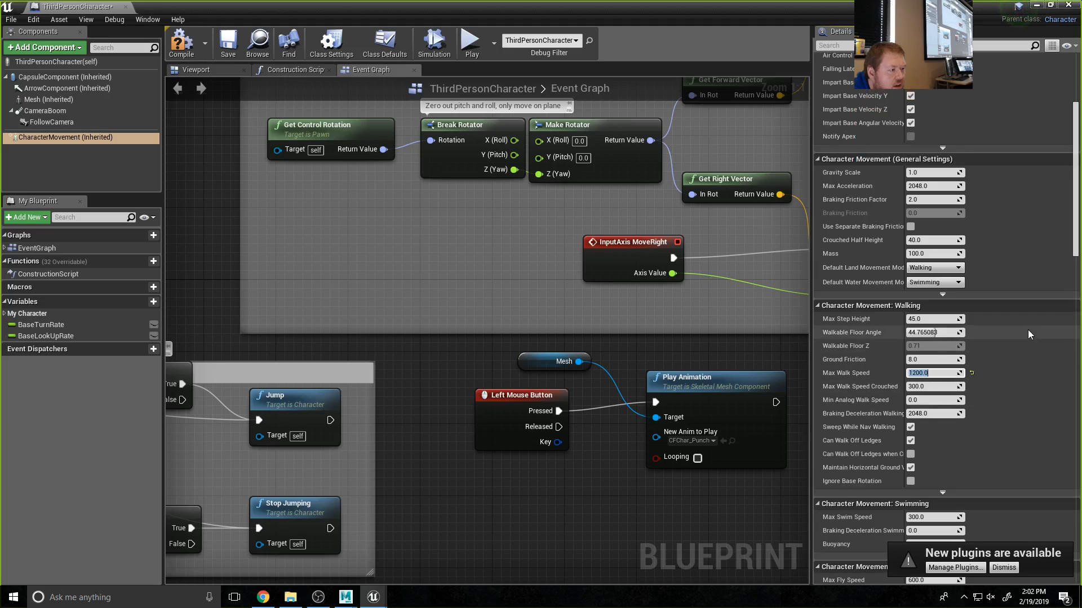
{"action": "scroll", "coordinate": [1028, 329], "scroll_direction": "up", "scroll_amount": 3}
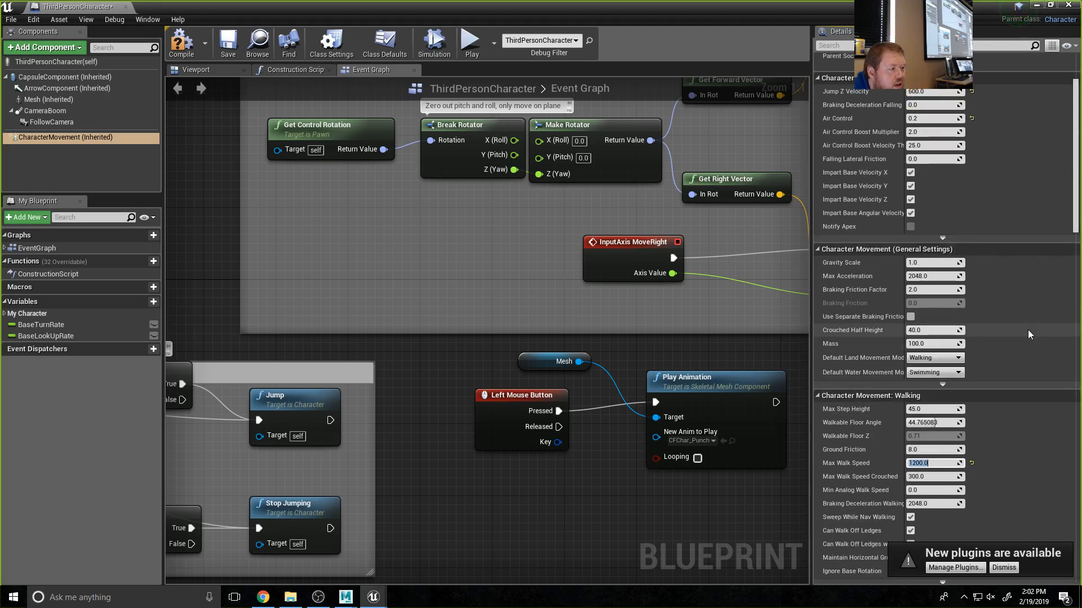
{"action": "scroll", "coordinate": [1028, 329], "scroll_direction": "up", "scroll_amount": 3}
{"action": "scroll", "coordinate": [1027, 329], "scroll_direction": "up", "scroll_amount": 4}
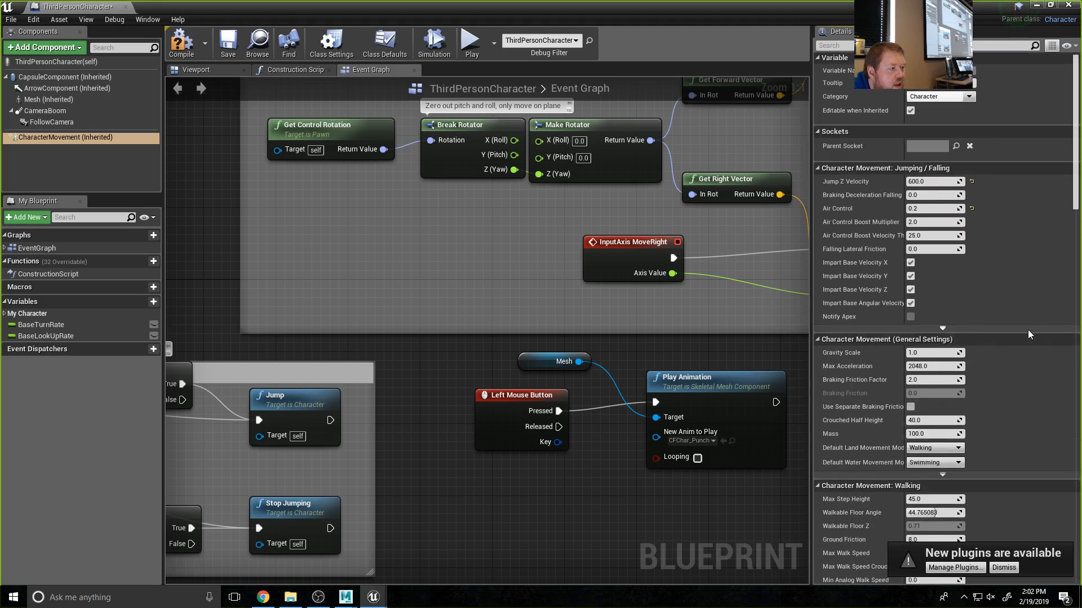
{"action": "left_click", "coordinate": [935, 181]}
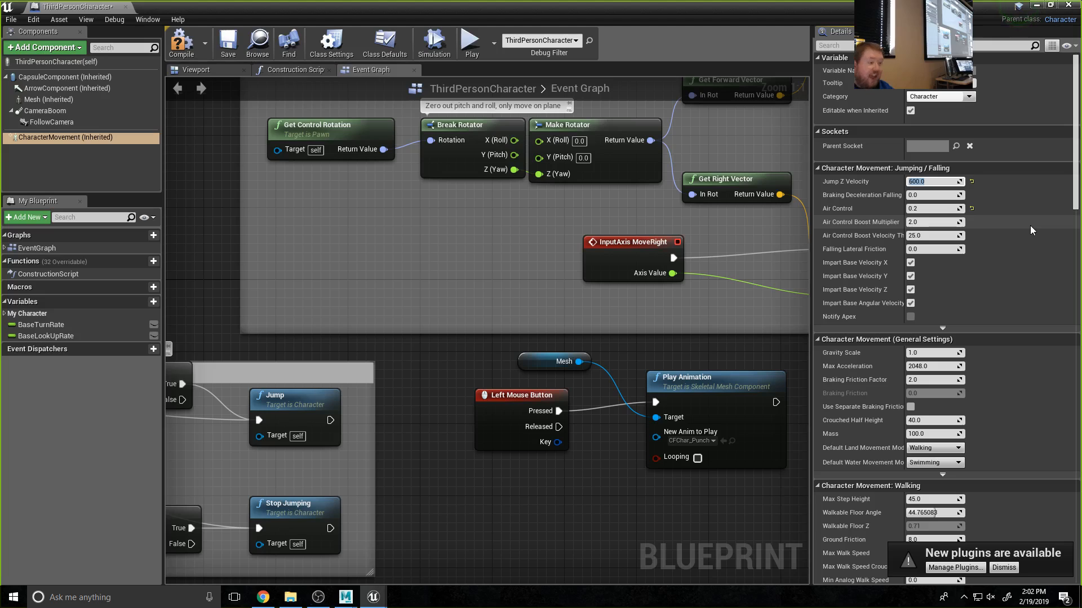
{"action": "type", "text": "1"}
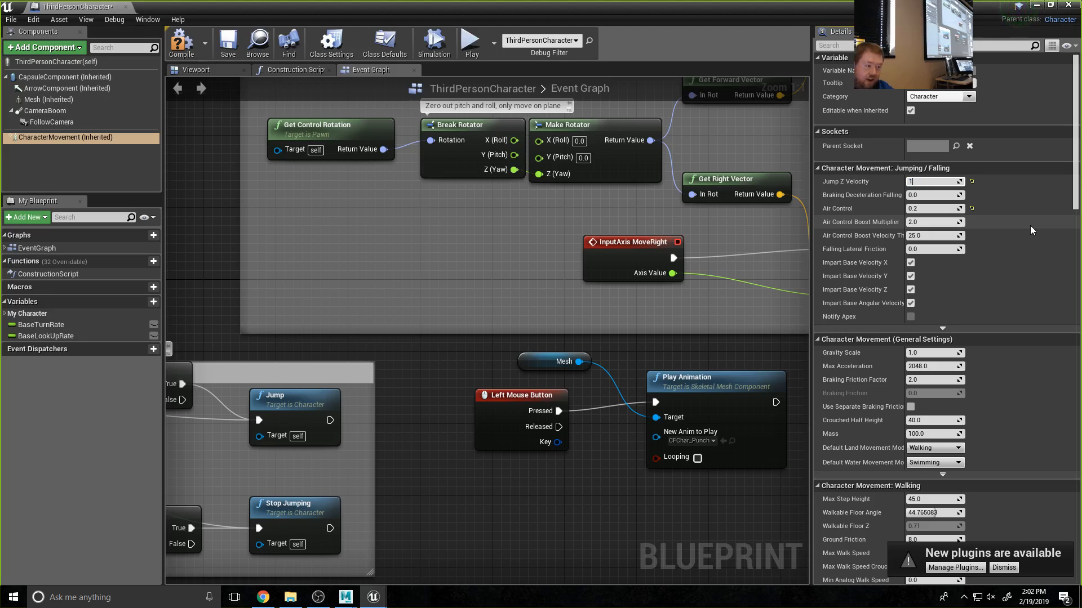
{"action": "type", "text": "200"}
{"action": "key", "text": "Return"}
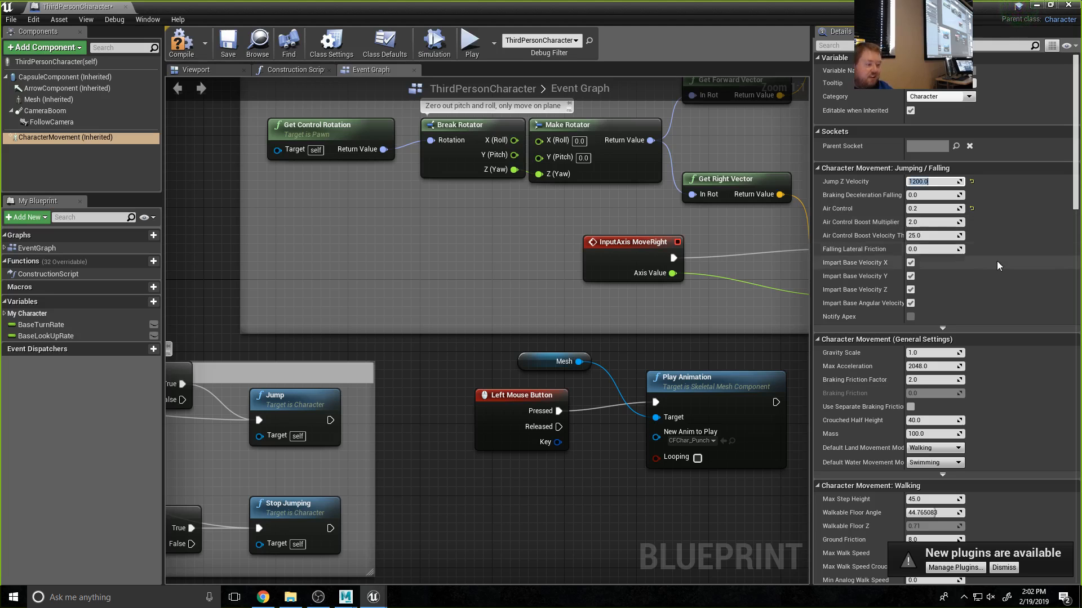
{"action": "left_click", "coordinate": [181, 45]}
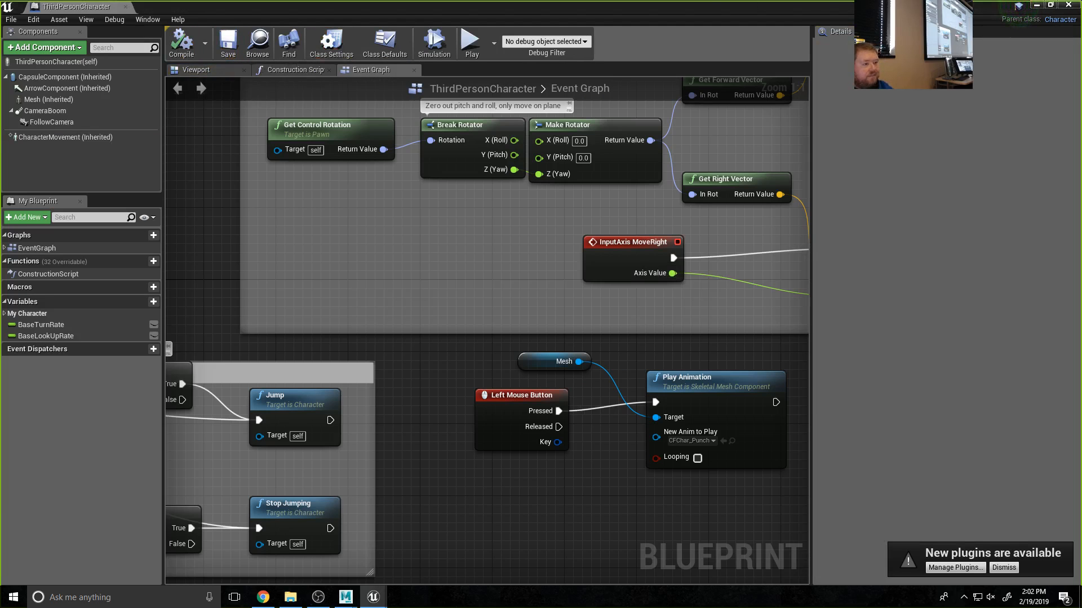
{"action": "left_click", "coordinate": [1068, 5]}
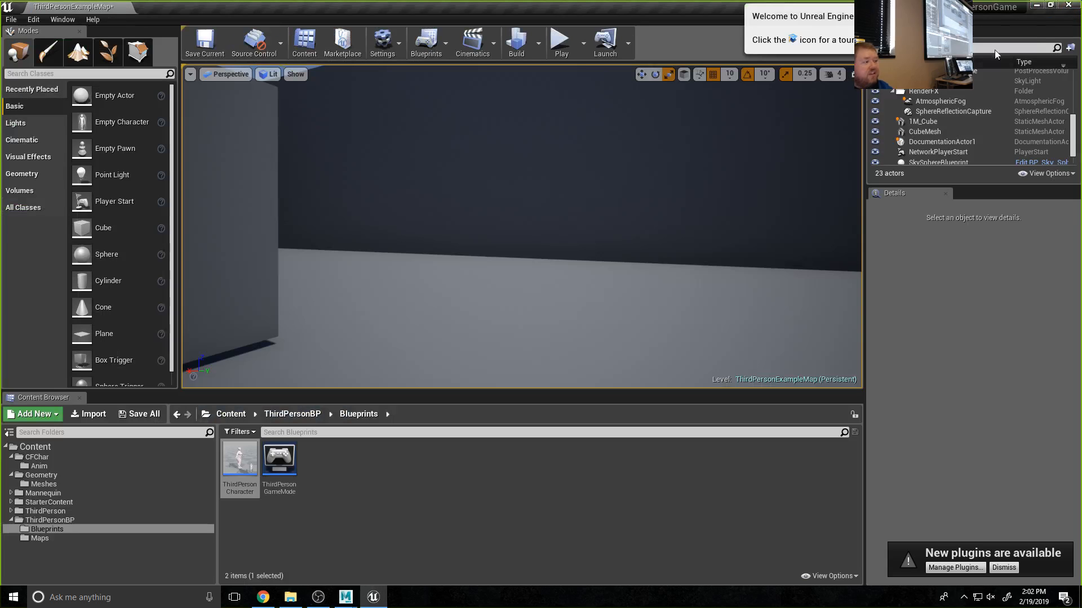
- Play the level, run the character around the map to test the movement settings, and stop playing
{"action": "left_click", "coordinate": [561, 43]}
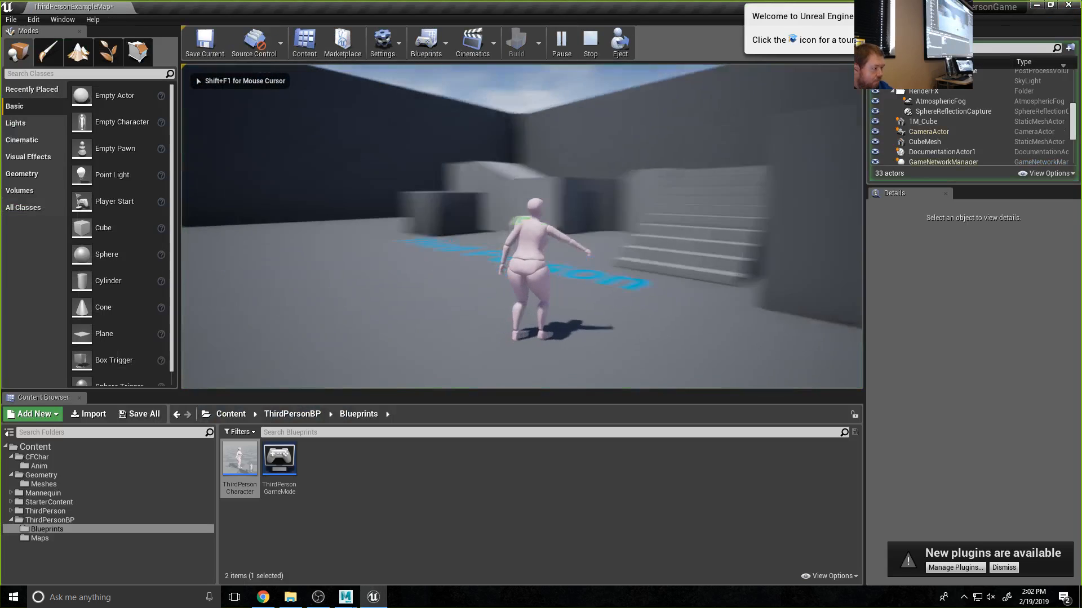
{"action": "key", "text": "w"}
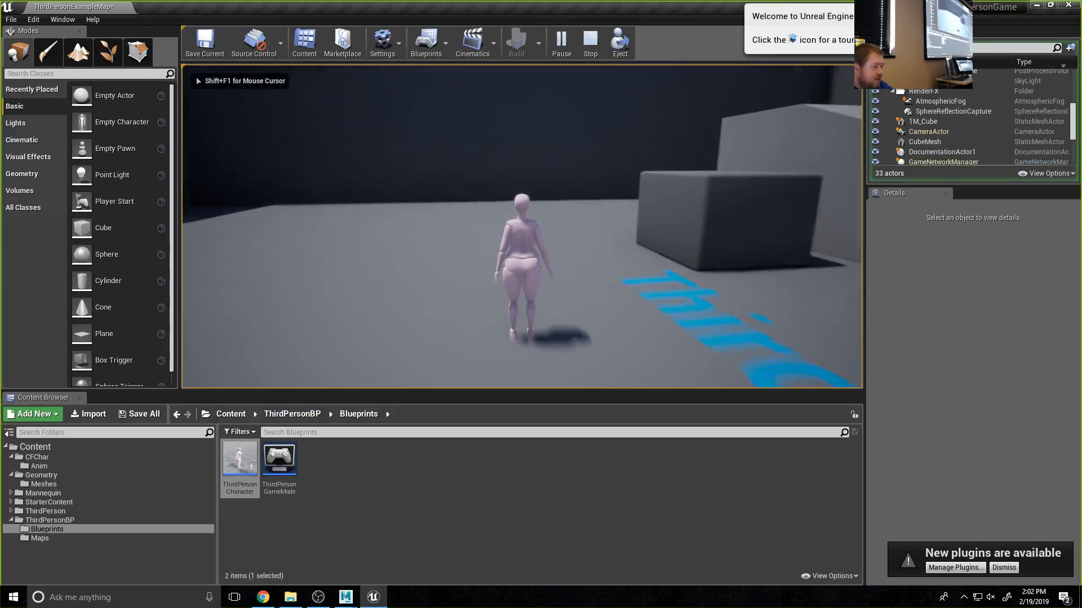
{"action": "key", "text": "w"}
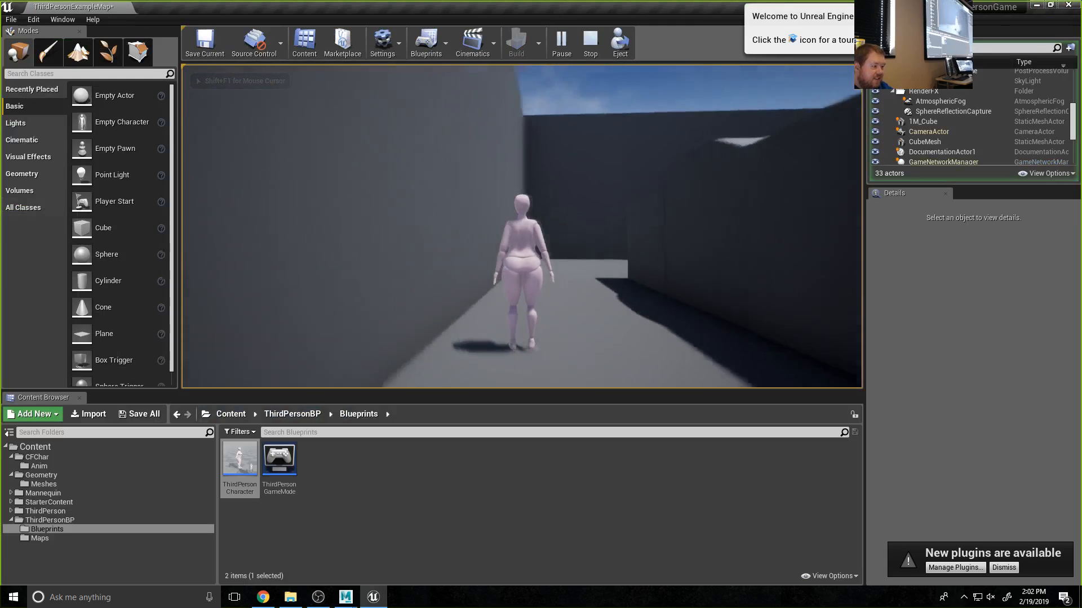
{"action": "key", "text": "w"}
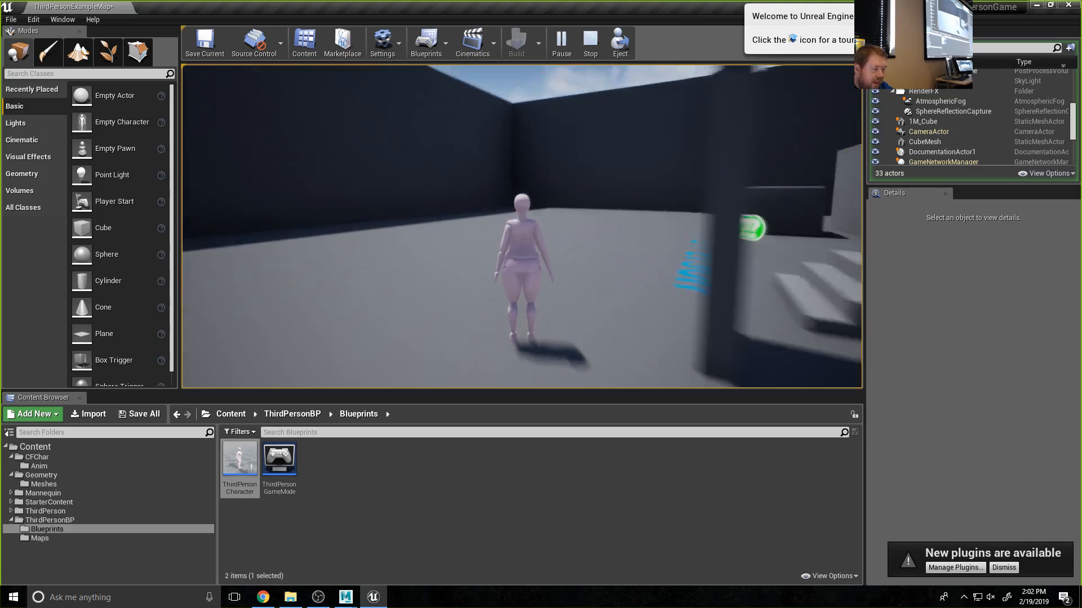
{"action": "key", "text": "w"}
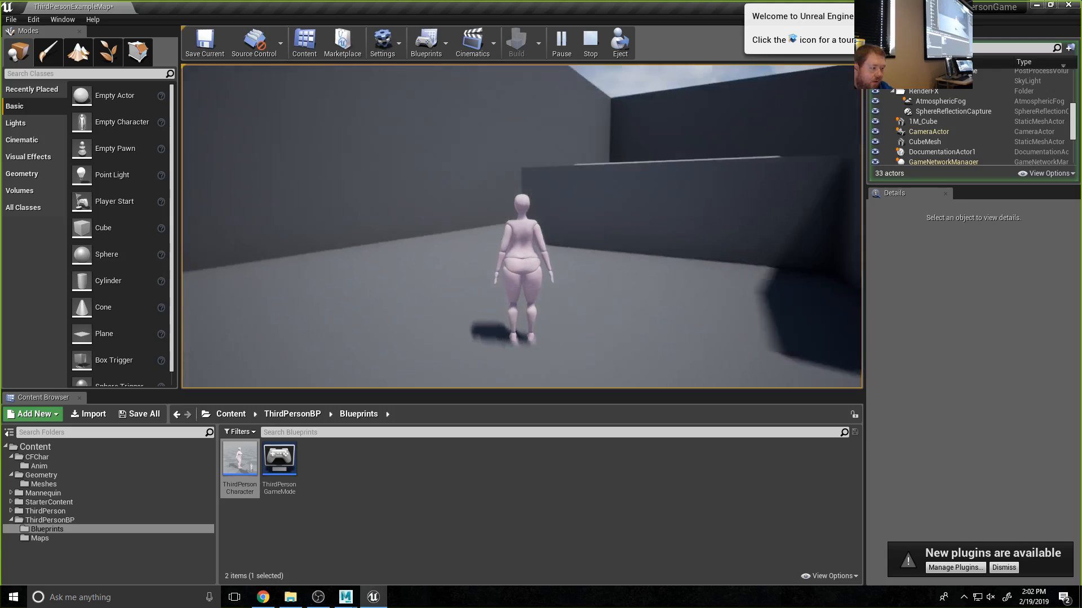
{"action": "key", "text": "w"}
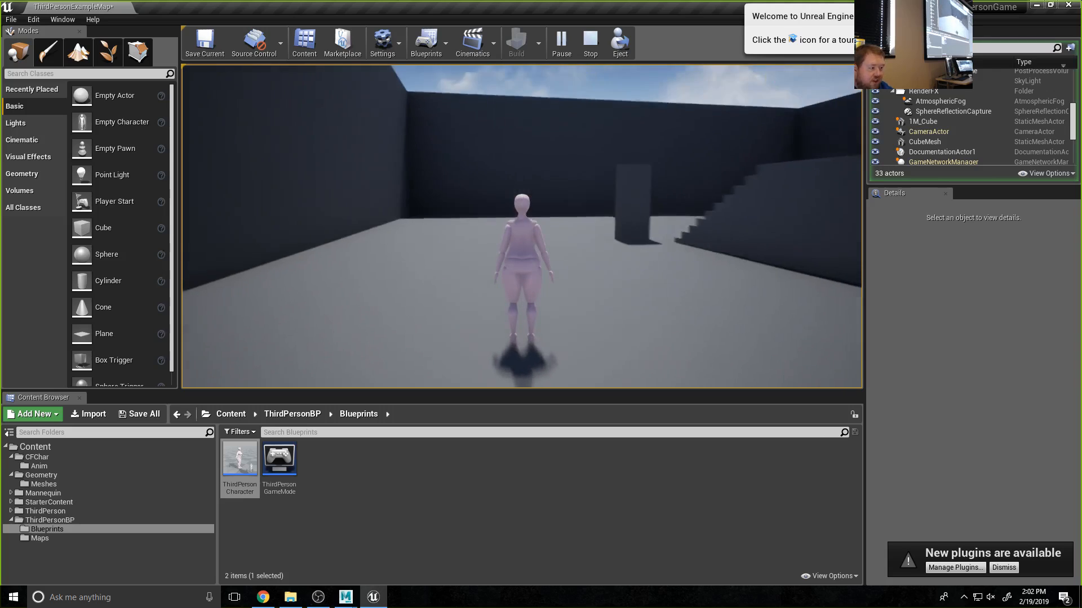
{"action": "key", "text": "w"}
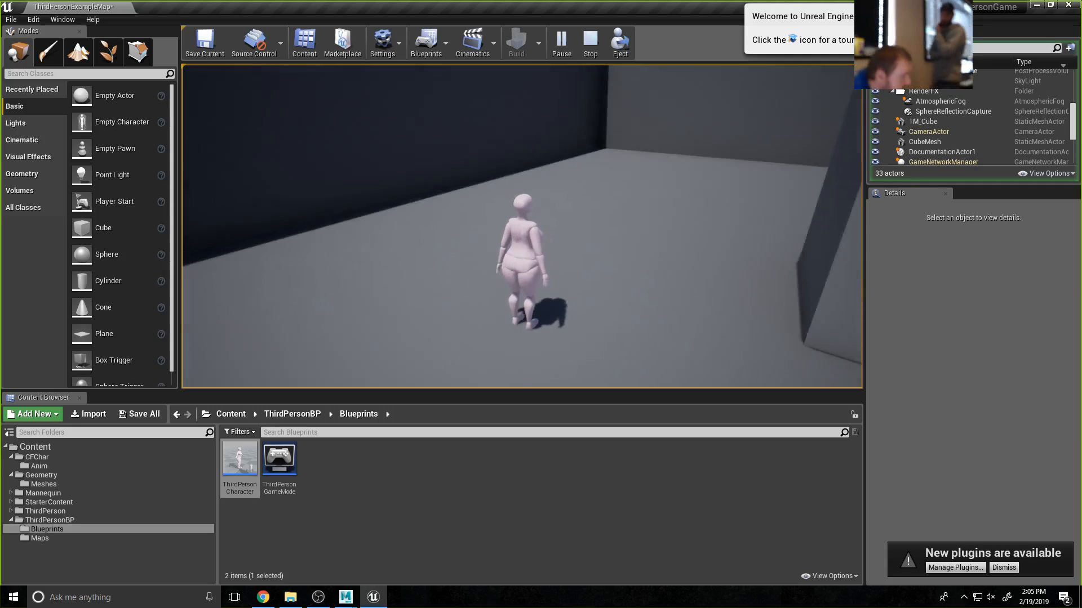
{"action": "key", "text": "Escape"}
- Switch to a new File Explorer window and open the network location \\etsue3
{"action": "left_click", "coordinate": [292, 600]}
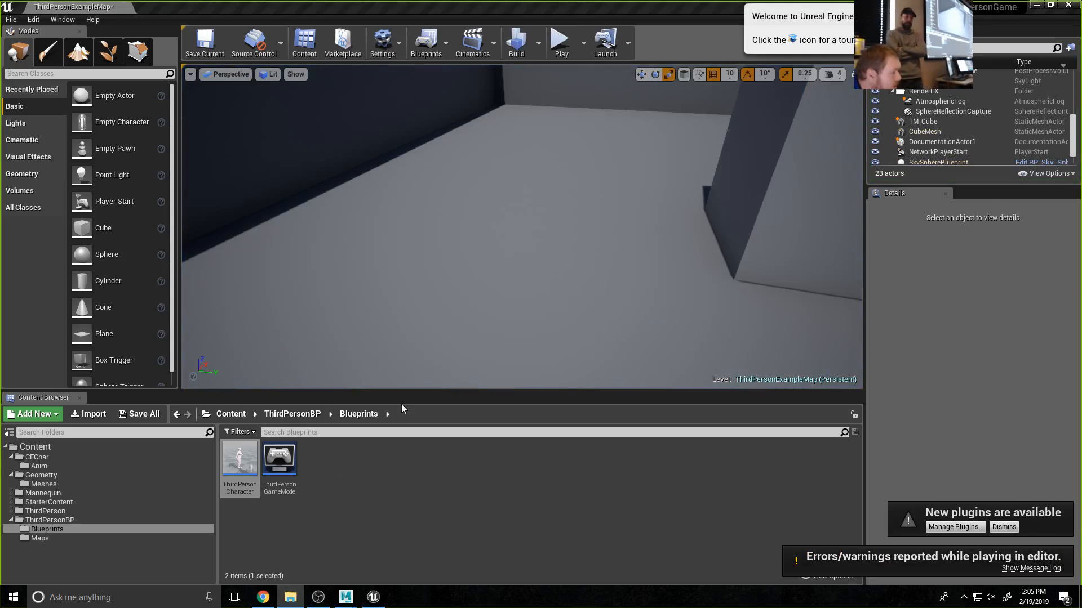
{"action": "right_click", "coordinate": [285, 603]}
{"action": "left_click", "coordinate": [271, 536]}
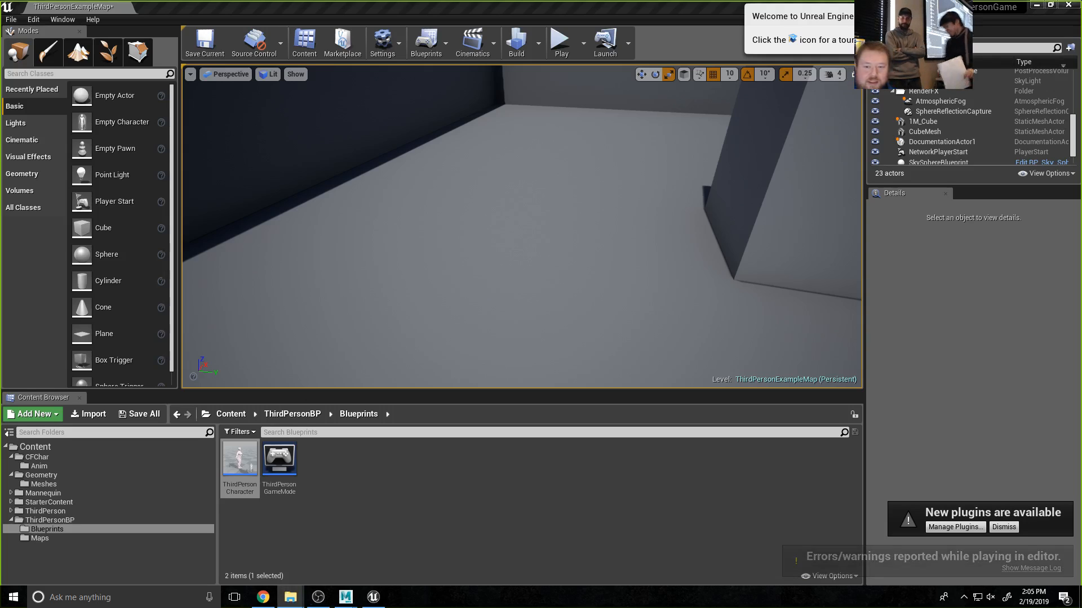
{"action": "key", "text": "super+e"}
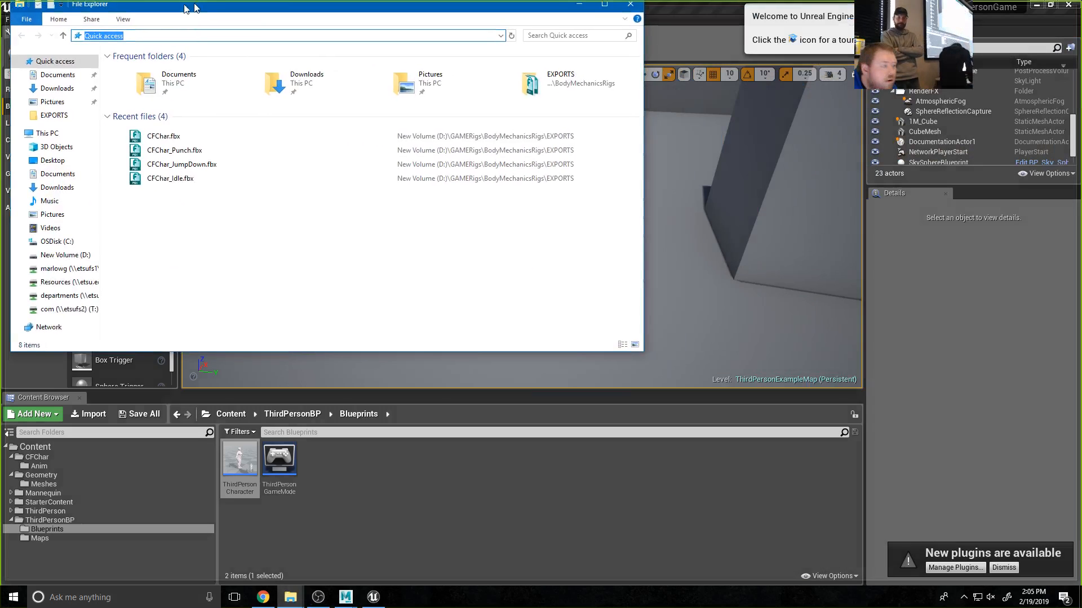
{"action": "type", "text": "\\\\etsue3"}
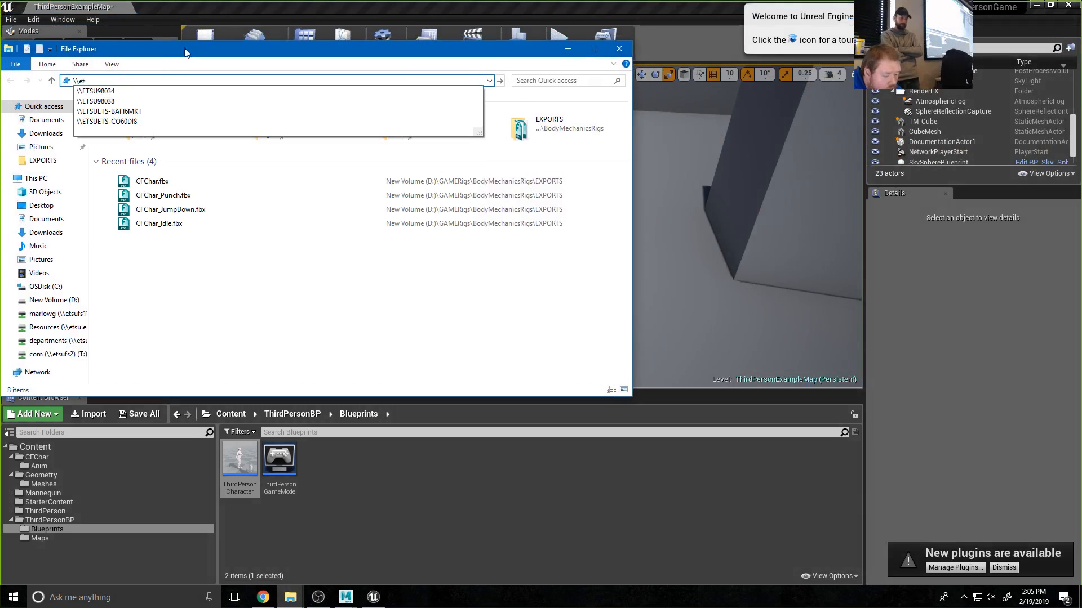
{"action": "key", "text": "Return"}
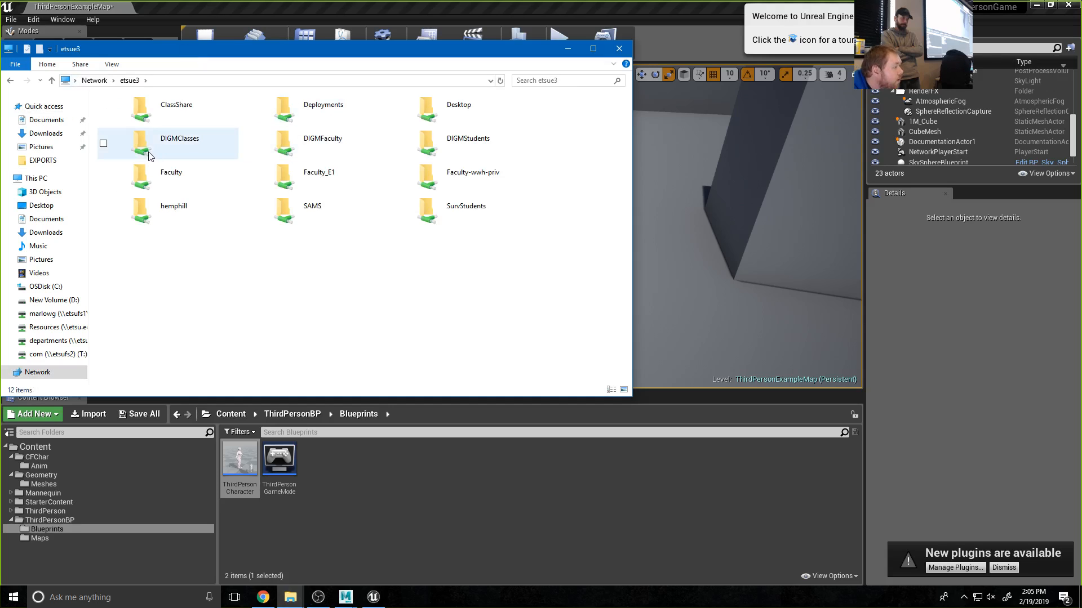
- In DIGMClasses, open the instructor's - Char Anim submissions and go to Project 1 under 001 -- 1115 - 205
{"action": "double_click", "coordinate": [165, 149]}
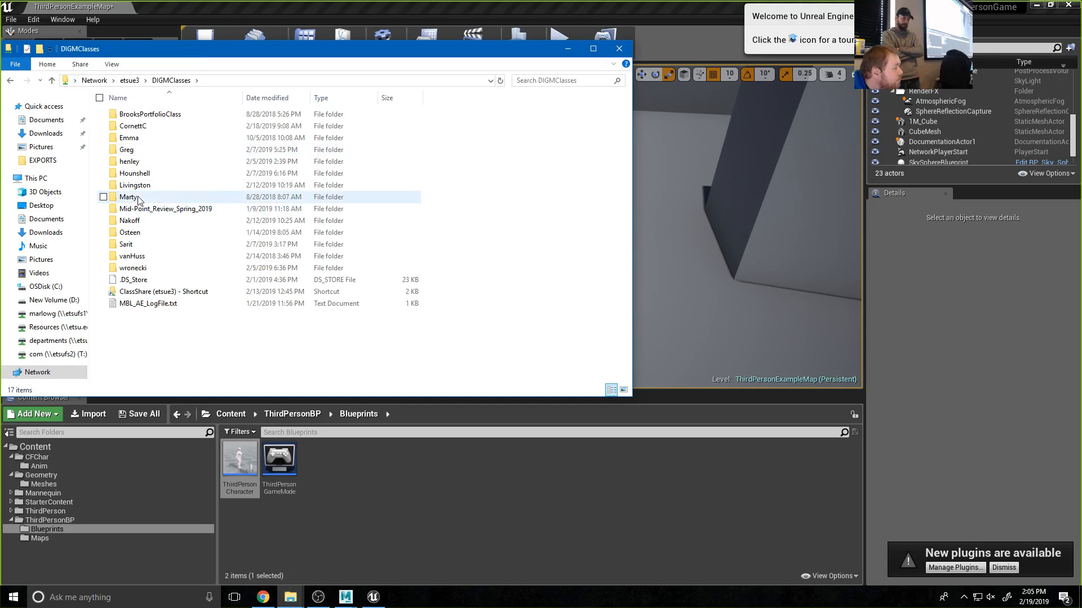
{"action": "double_click", "coordinate": [125, 150]}
{"action": "double_click", "coordinate": [130, 115]}
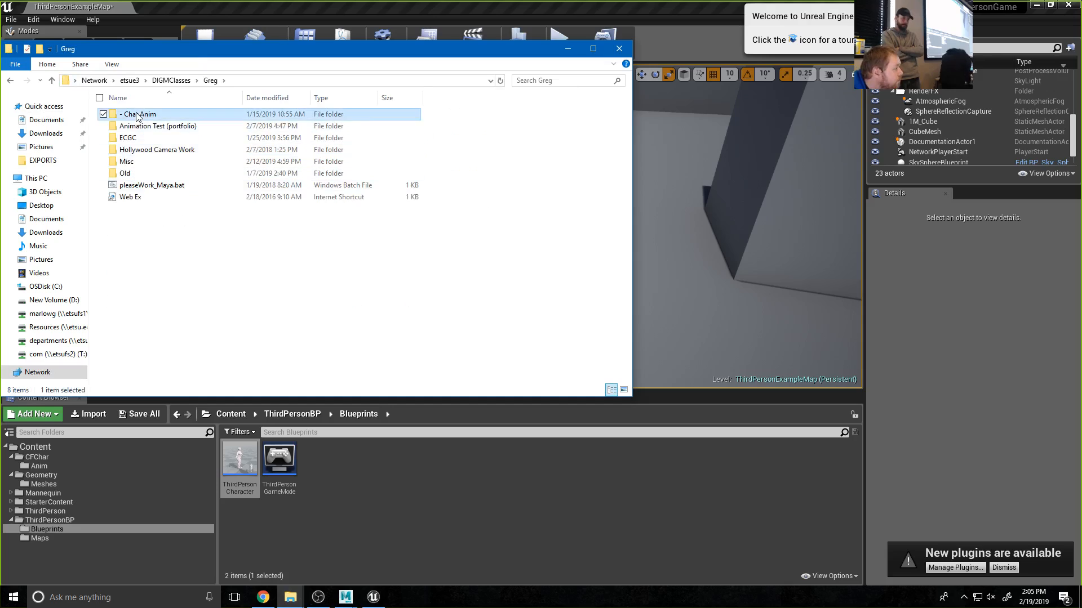
{"action": "double_click", "coordinate": [134, 124]}
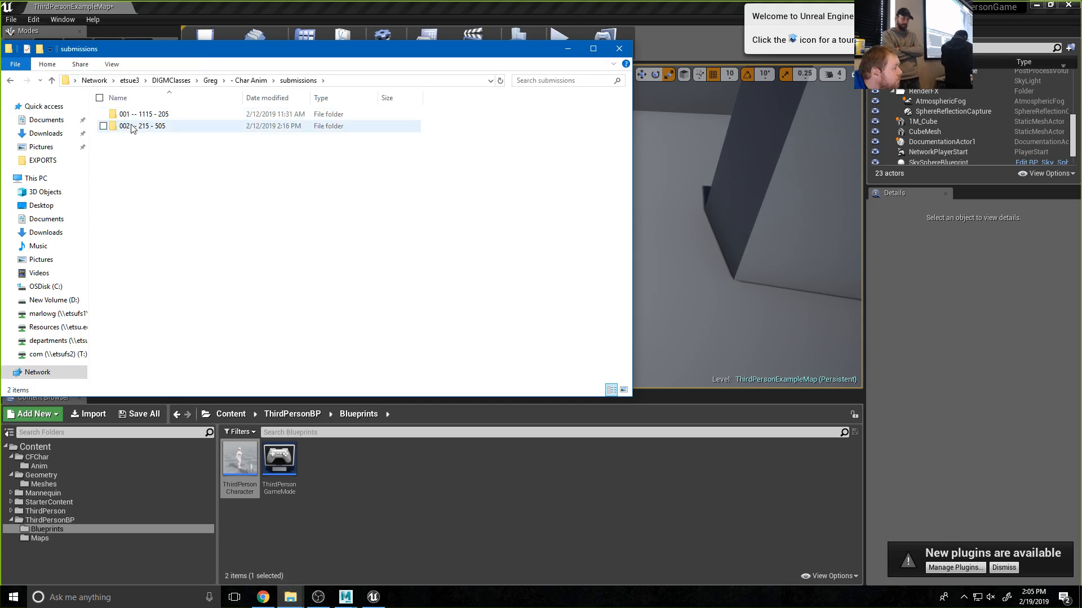
{"action": "double_click", "coordinate": [134, 117]}
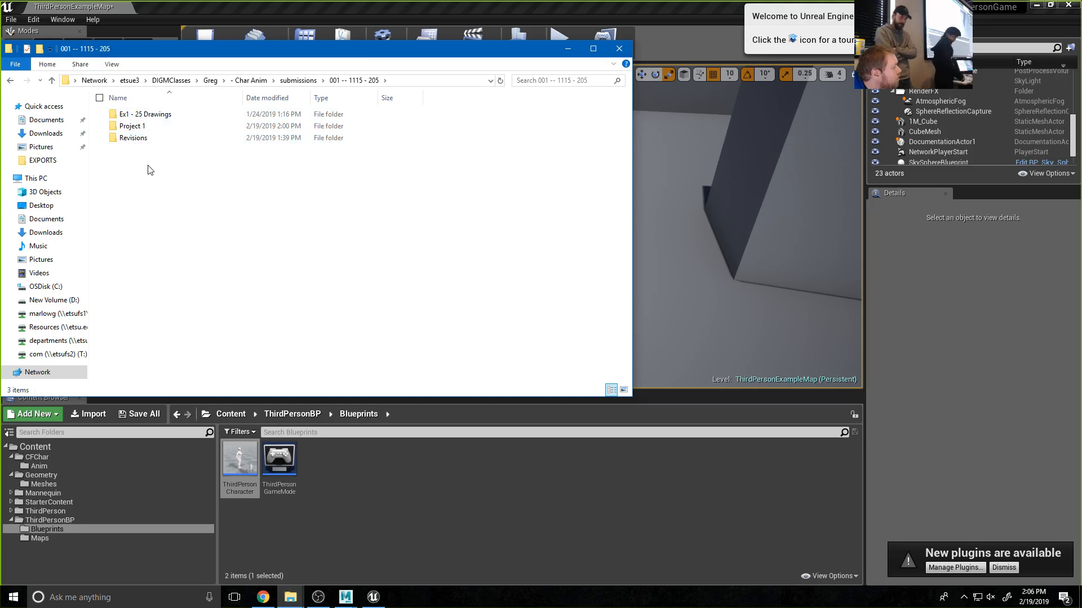
{"action": "double_click", "coordinate": [133, 127]}
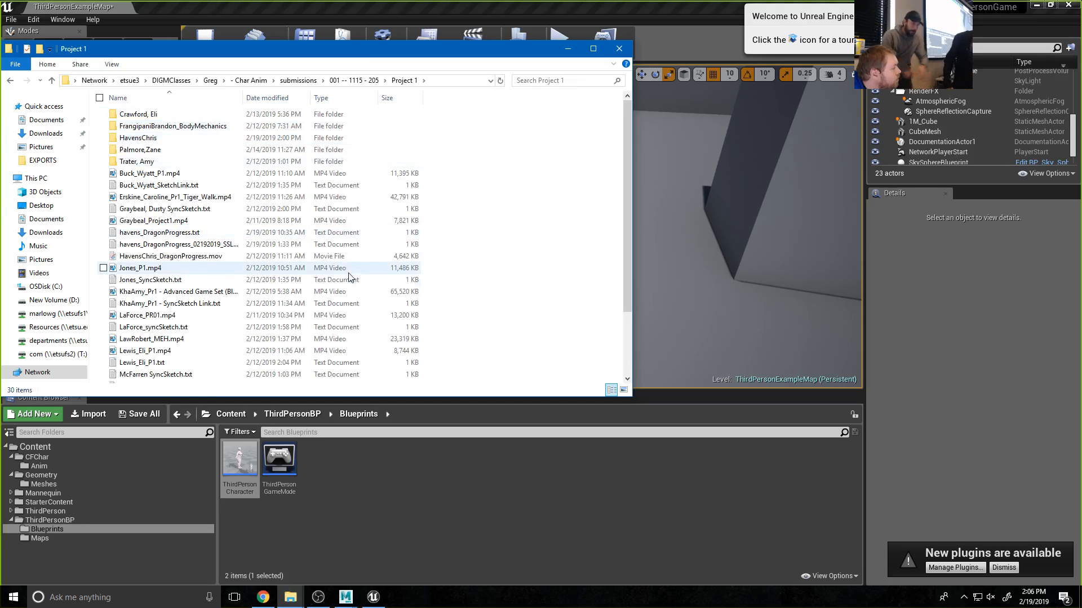
- Delete the undated DragonProgress text file from the Project 1 submissions folder
{"action": "scroll", "coordinate": [169, 307], "scroll_direction": "down", "scroll_amount": 3}
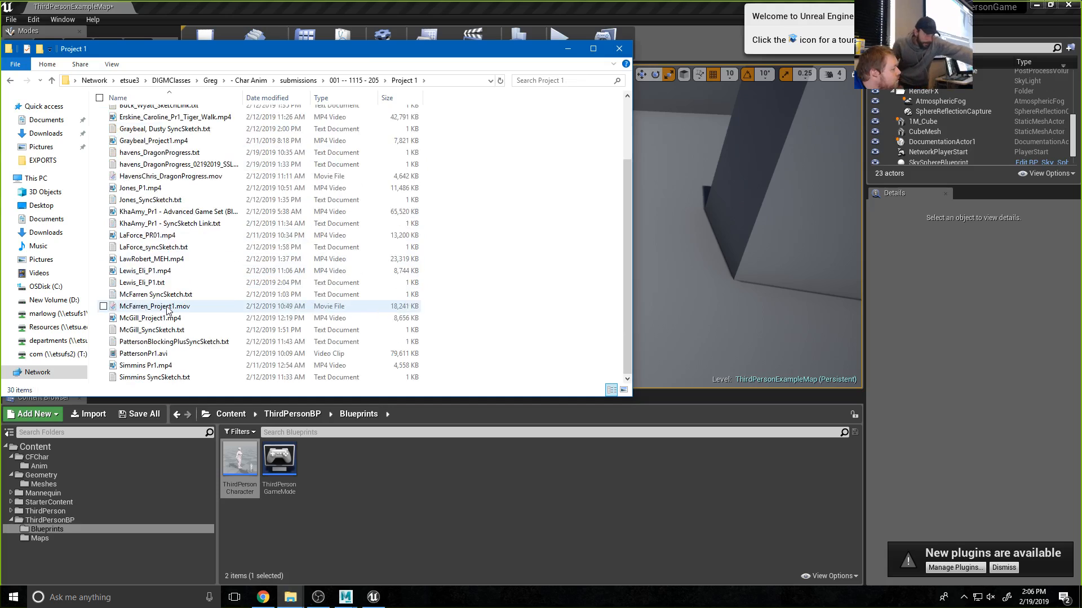
{"action": "left_click", "coordinate": [144, 165]}
{"action": "left_click", "coordinate": [142, 153]}
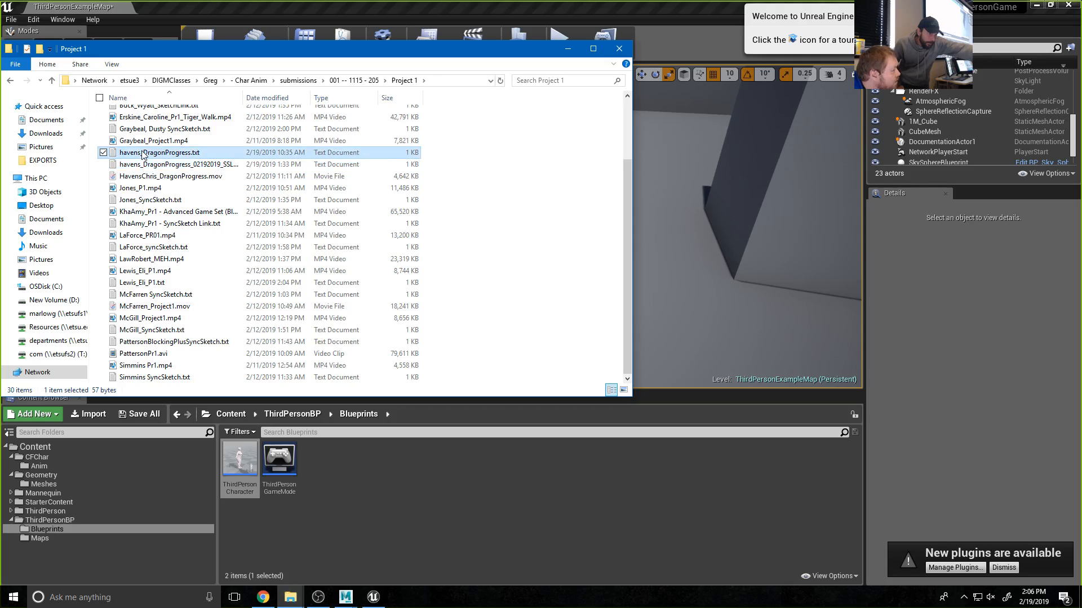
{"action": "key", "text": "Delete"}
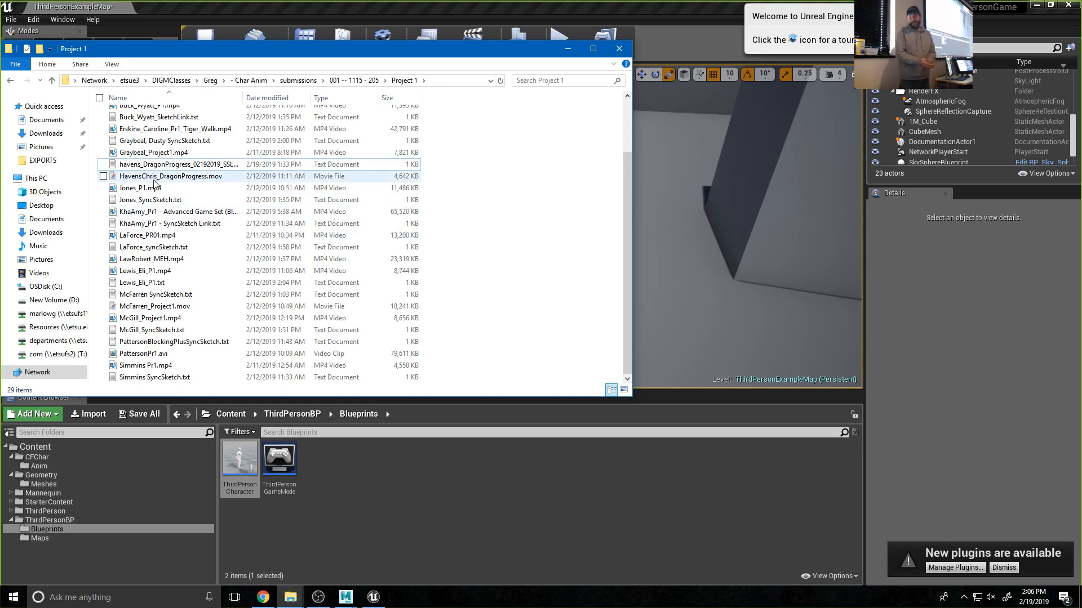
- Open the DragonProgress movie file in the Project 1 folder with VLC media player
{"action": "double_click", "coordinate": [158, 177]}
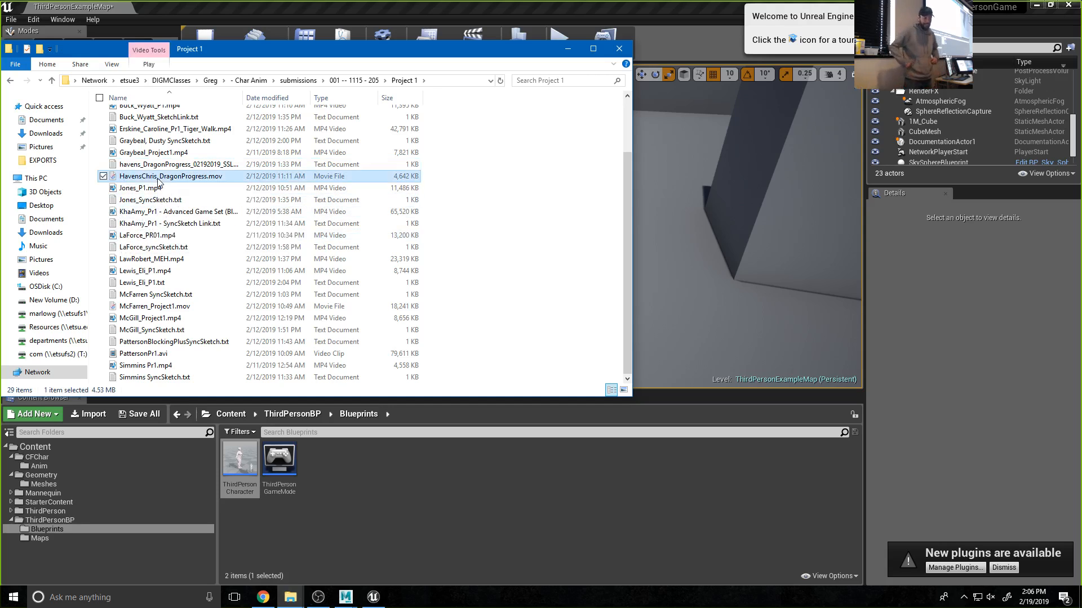
{"action": "left_click", "coordinate": [498, 275]}
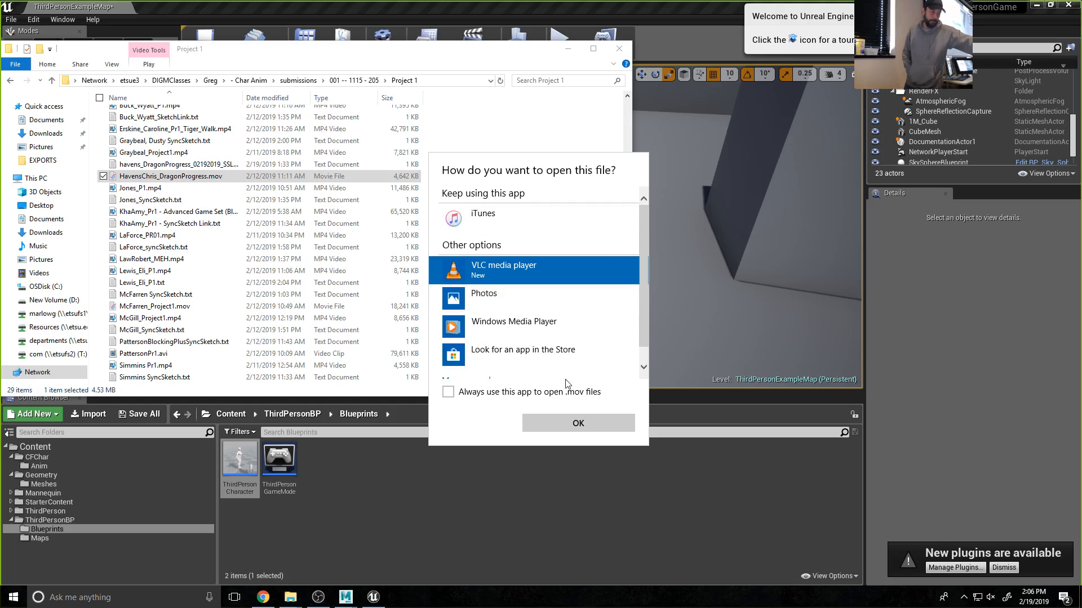
{"action": "left_click", "coordinate": [577, 424]}
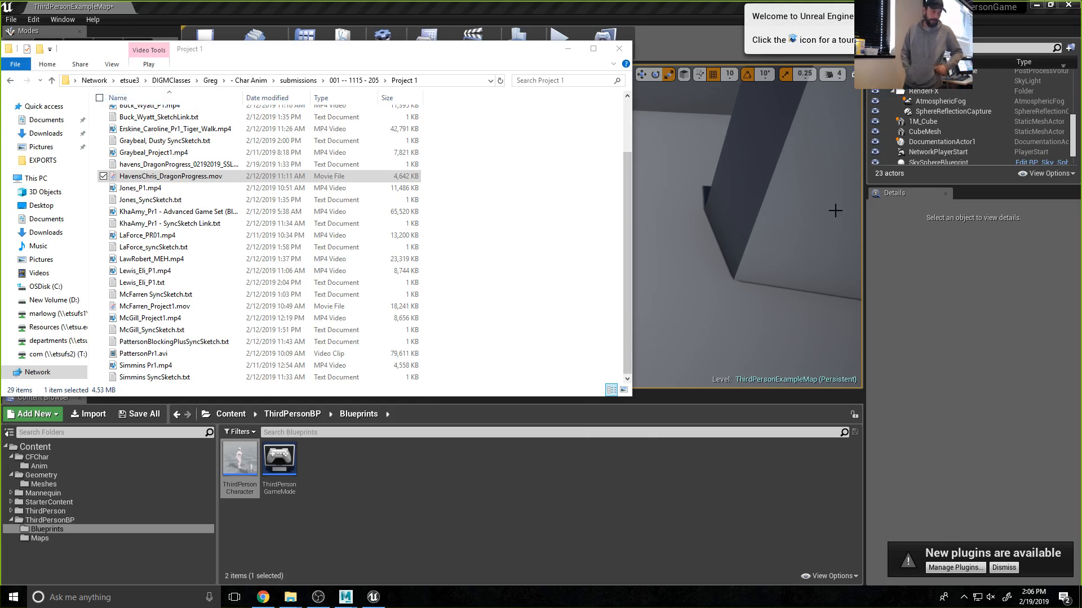
- Copy the SyncSketch link from the DragonProgress_02192019 text file and close the file
{"action": "double_click", "coordinate": [140, 164]}
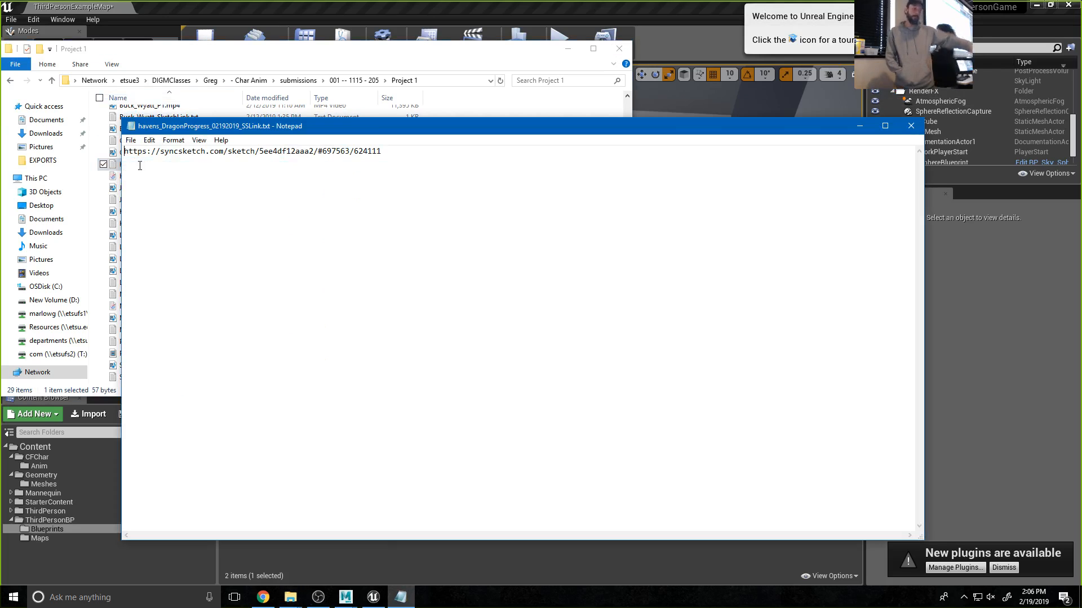
{"action": "key", "text": "ctrl+a"}
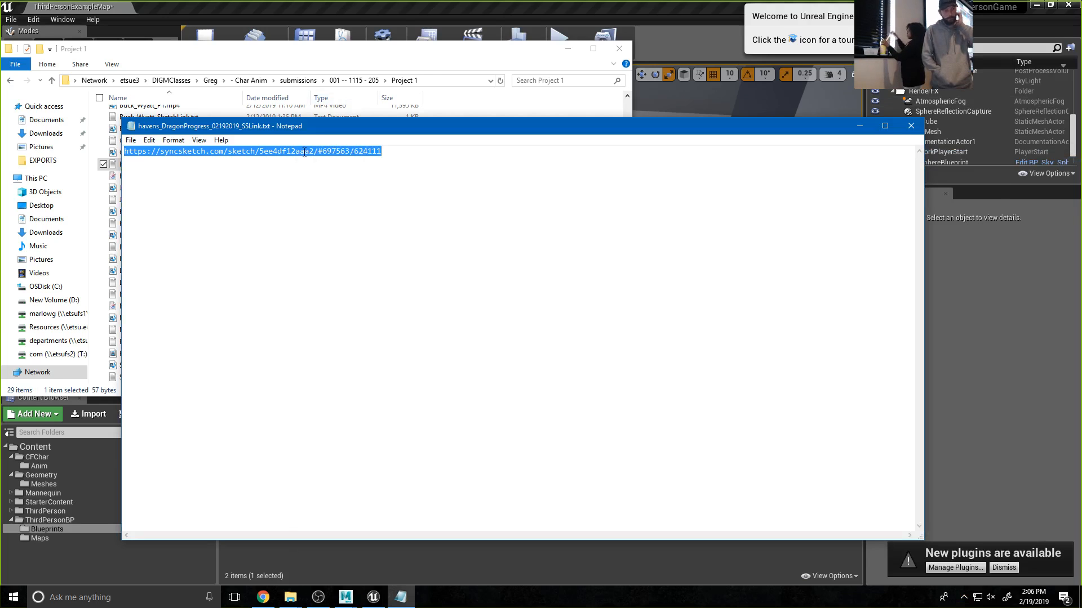
{"action": "right_click", "coordinate": [317, 156]}
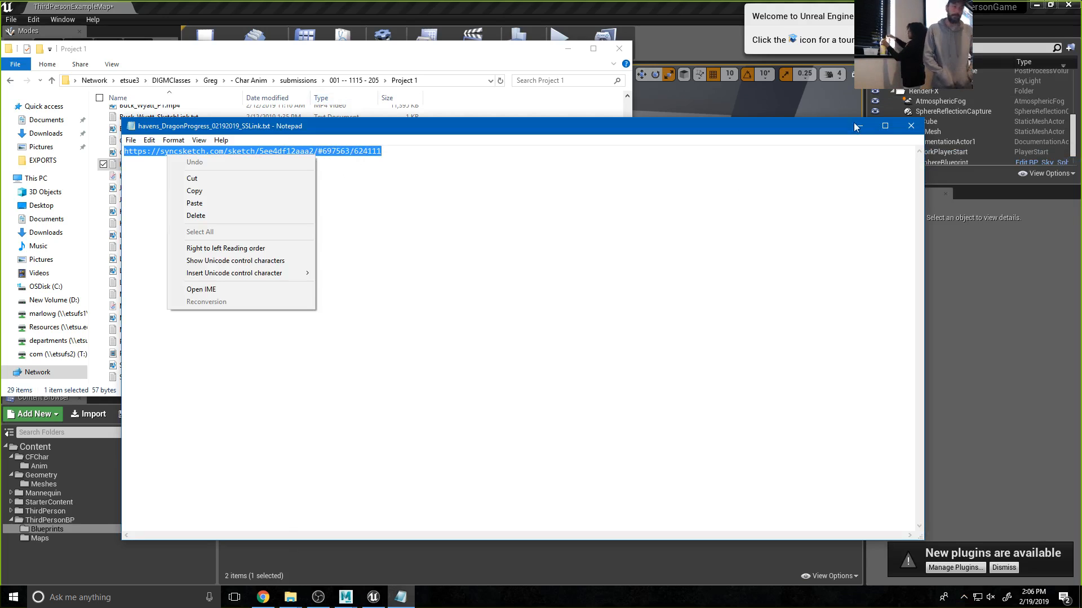
{"action": "left_click", "coordinate": [332, 190]}
{"action": "left_click", "coordinate": [910, 126]}
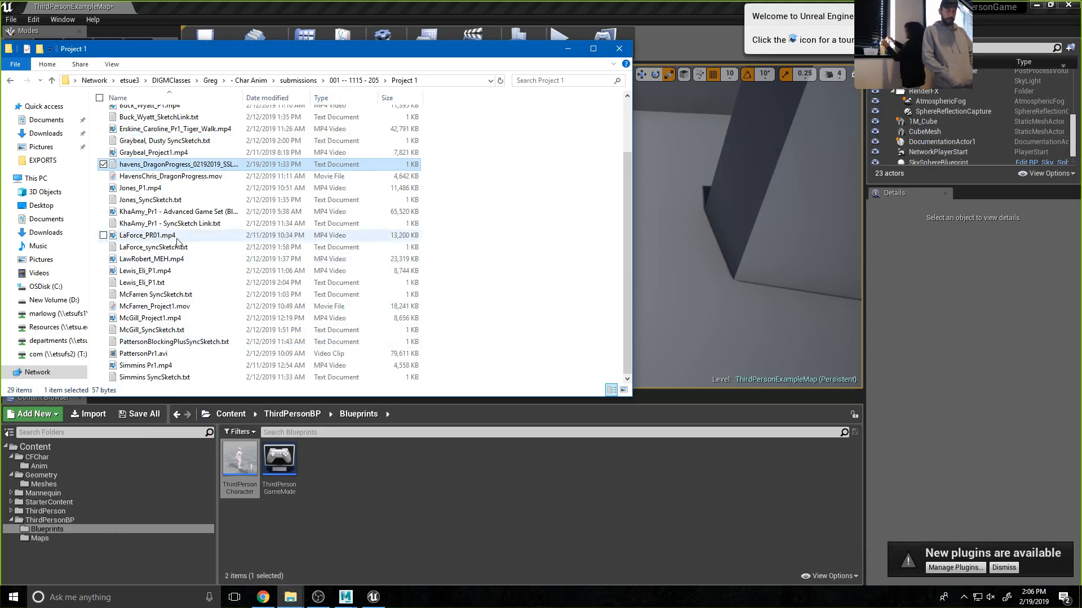
- Open the DragonProgress student's folder in Project 1, watch arcTheDragon_07.mov in a maximized VLC window, and close the player
{"action": "scroll", "coordinate": [217, 362], "scroll_direction": "up", "scroll_amount": 2}
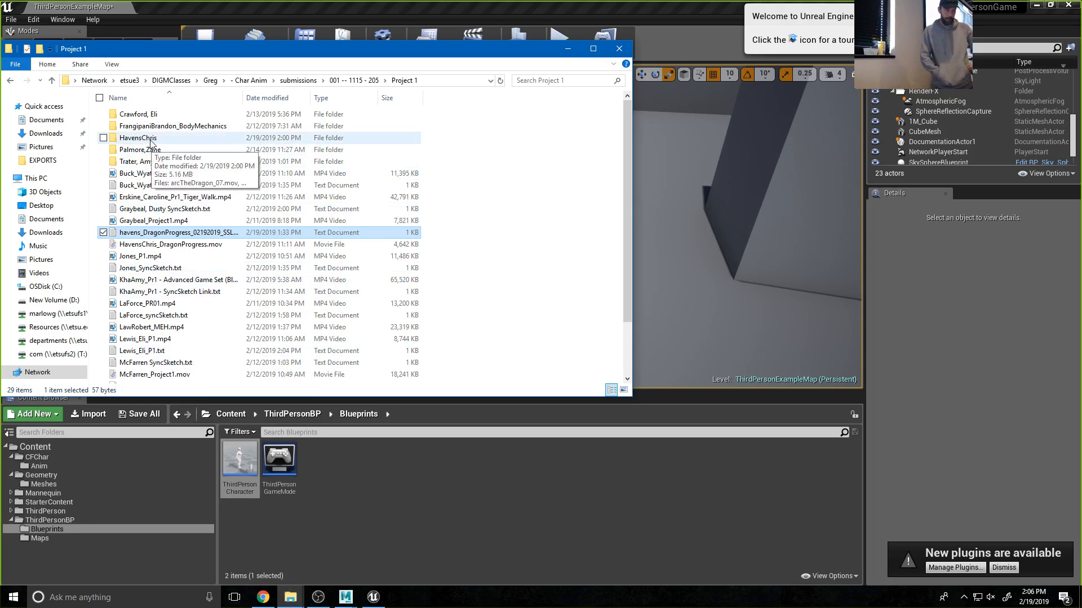
{"action": "double_click", "coordinate": [138, 138]}
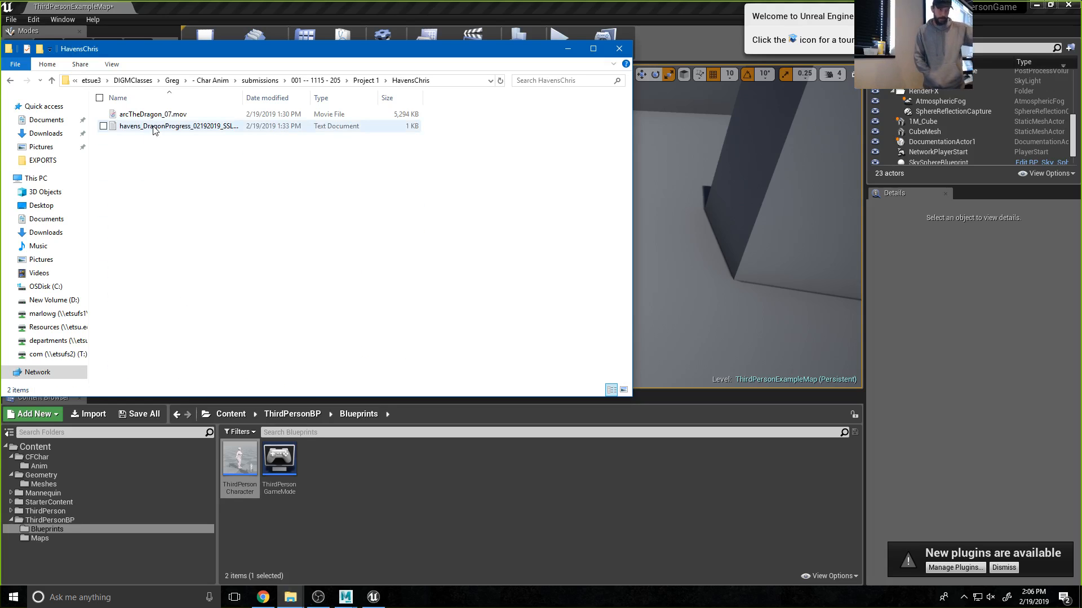
{"action": "double_click", "coordinate": [154, 116]}
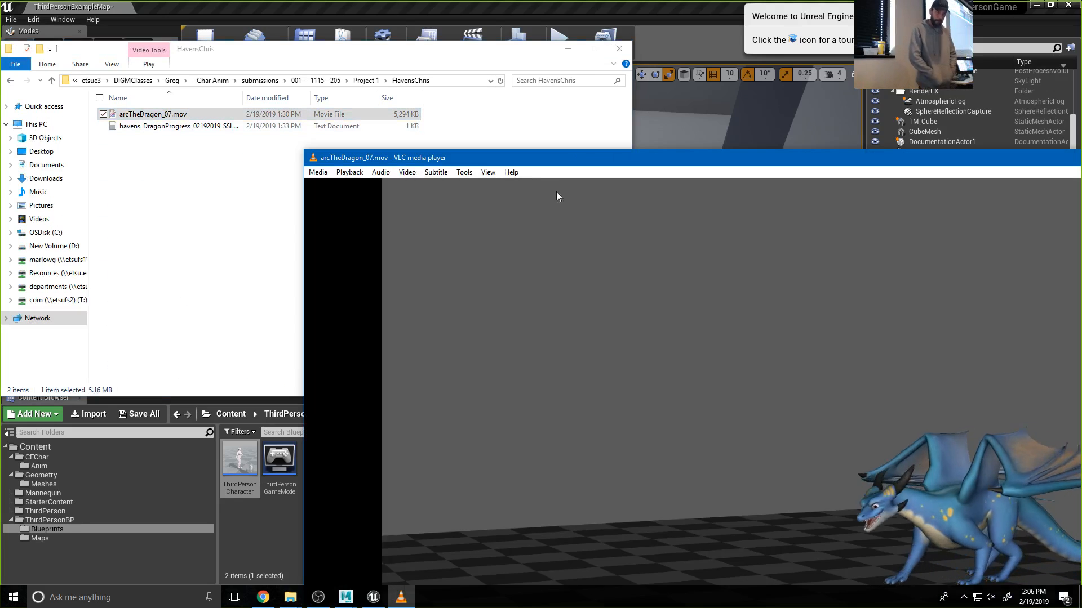
{"action": "double_click", "coordinate": [594, 157]}
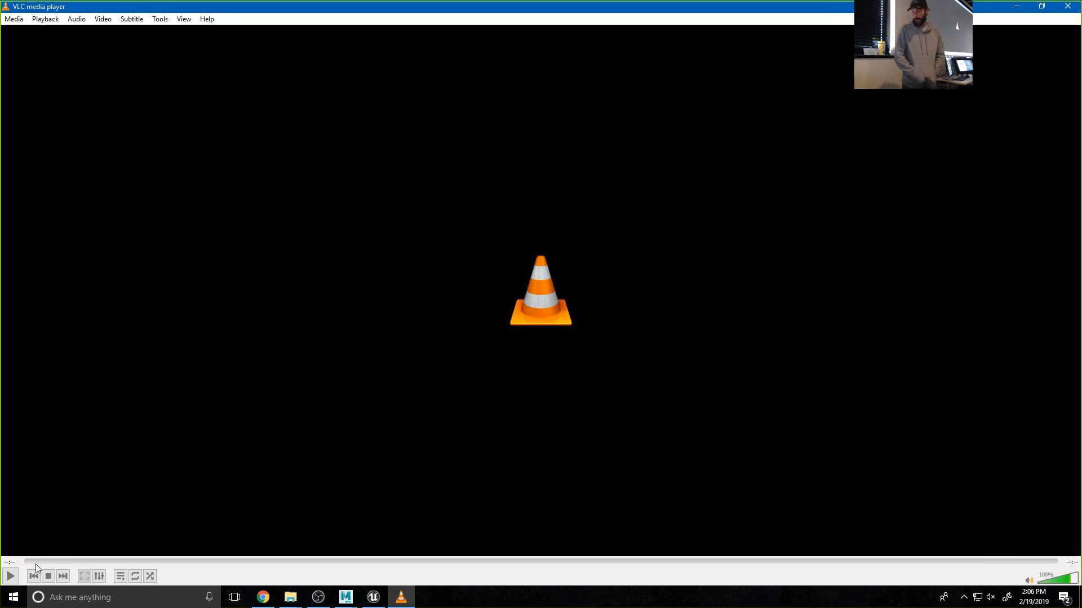
{"action": "left_click", "coordinate": [11, 576]}
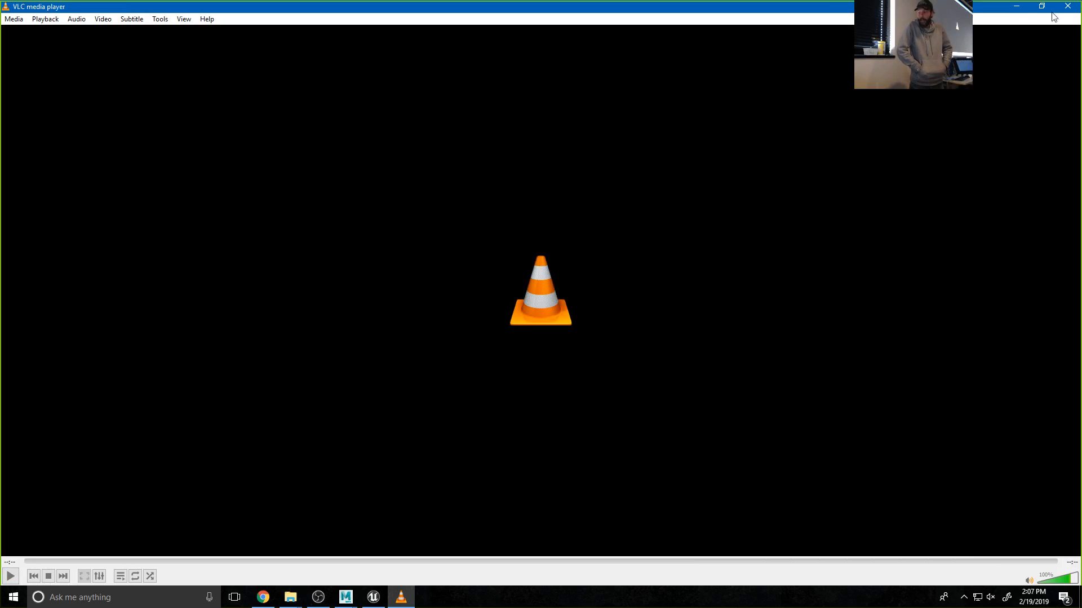
{"action": "left_click", "coordinate": [10, 576]}
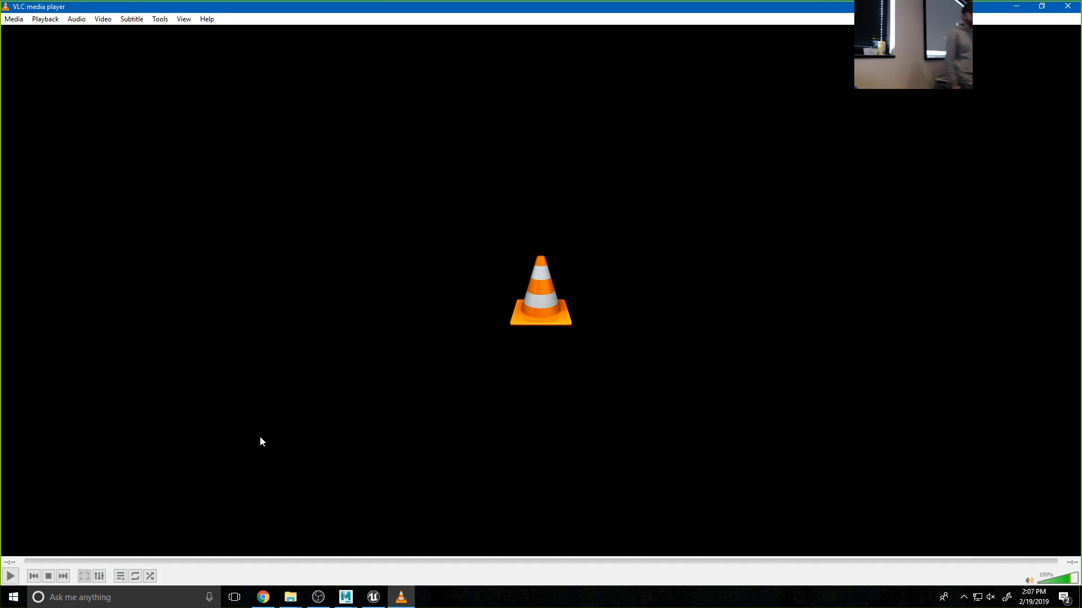
{"action": "left_click", "coordinate": [1068, 8]}
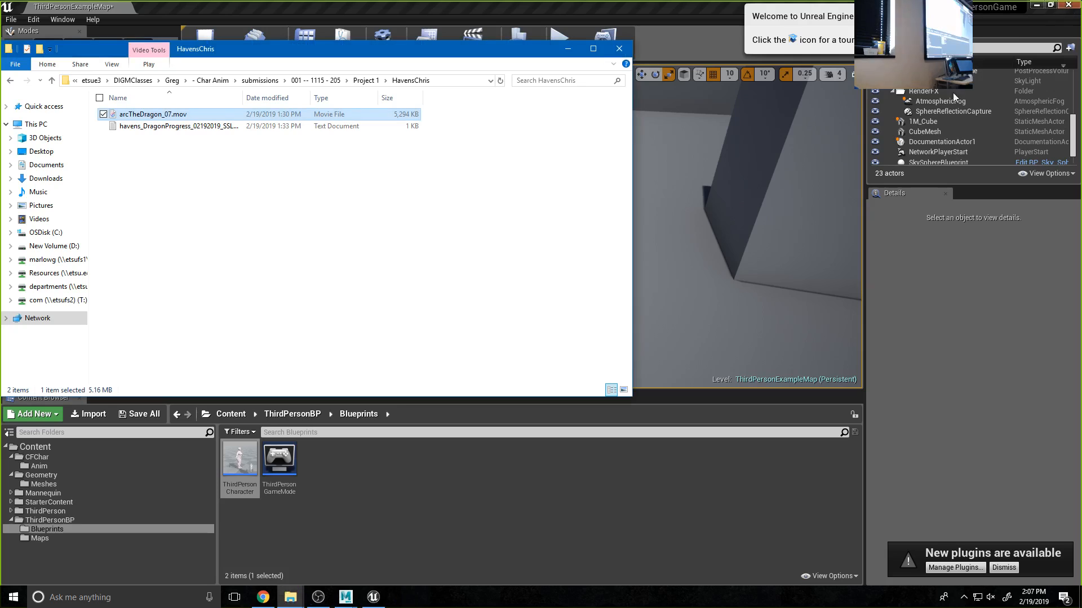